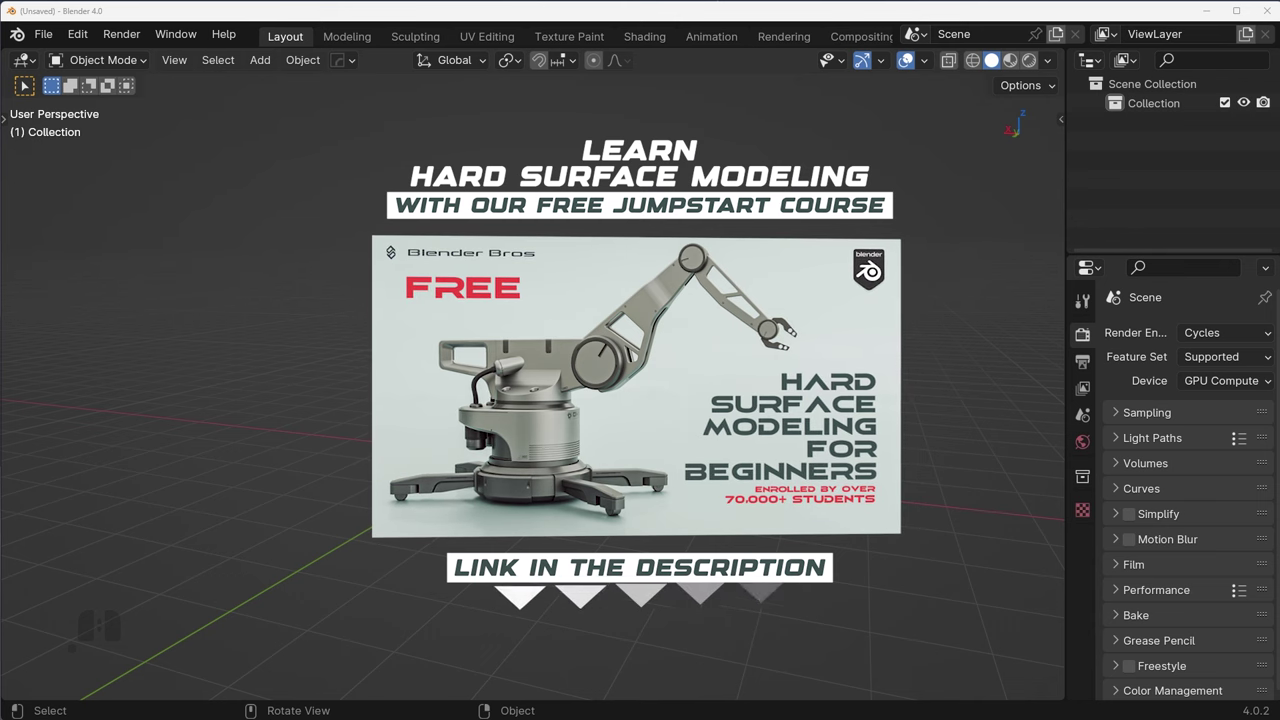
- Add a 2 m cube mesh at the world origin
middle_click_drag(552, 414, 777, 400)
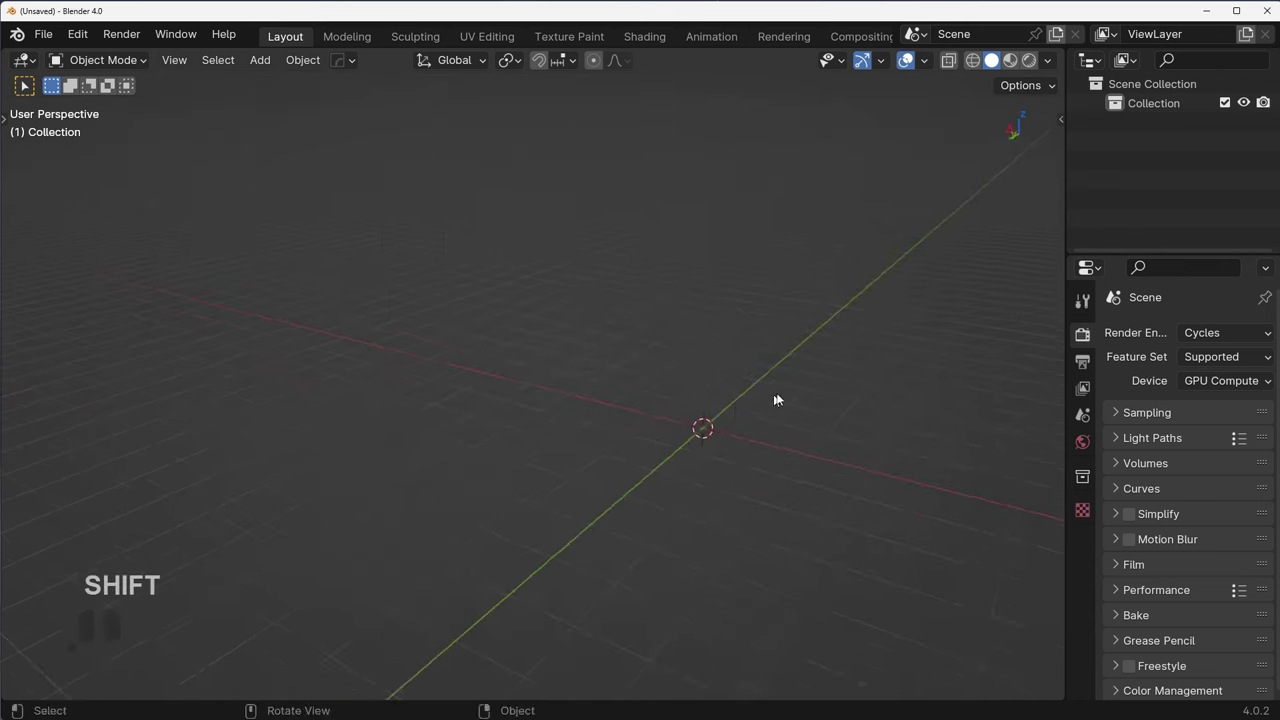
middle_click_drag(868, 400, 657, 351)
key("shift+a")
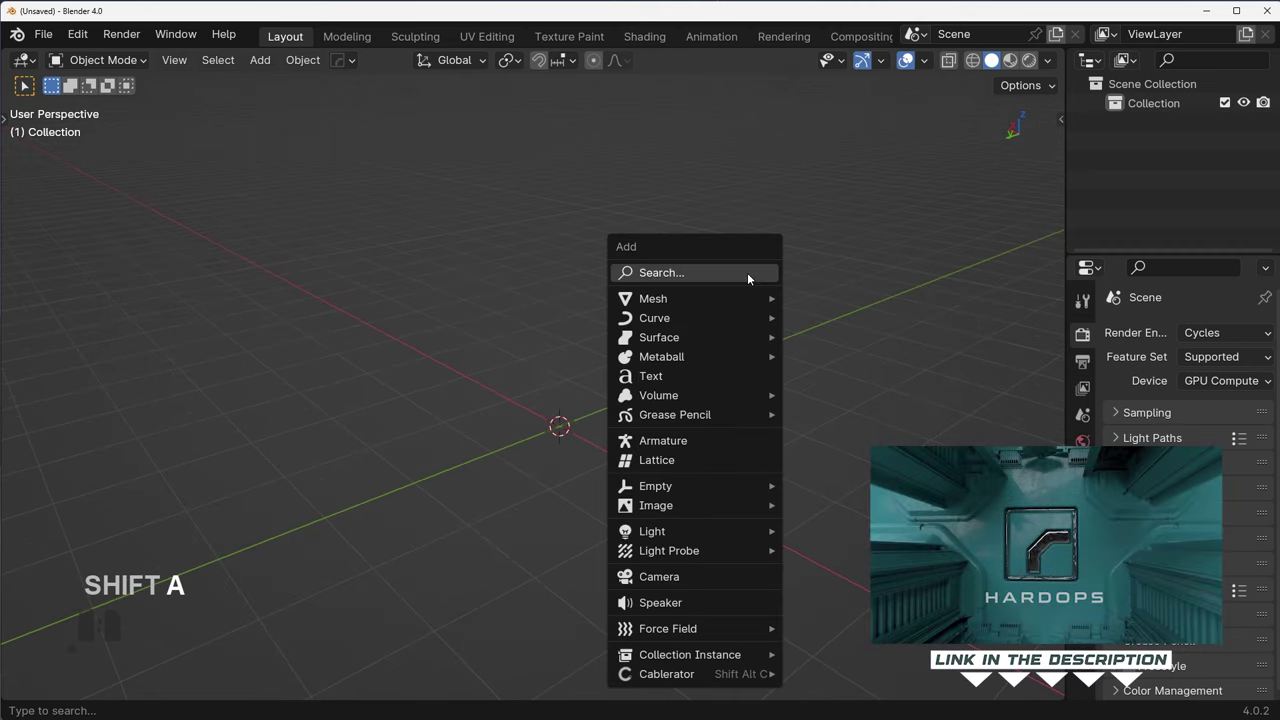
mouse_move(721, 311)
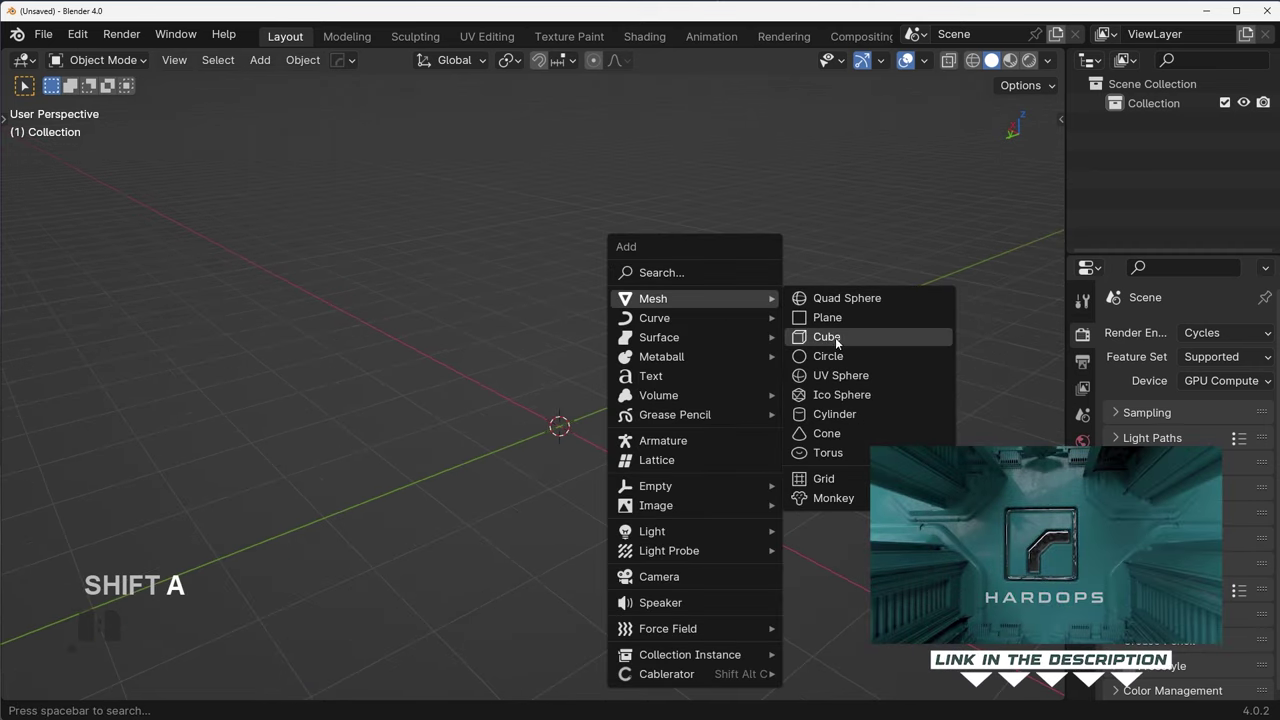
left_click(829, 335)
key("s")
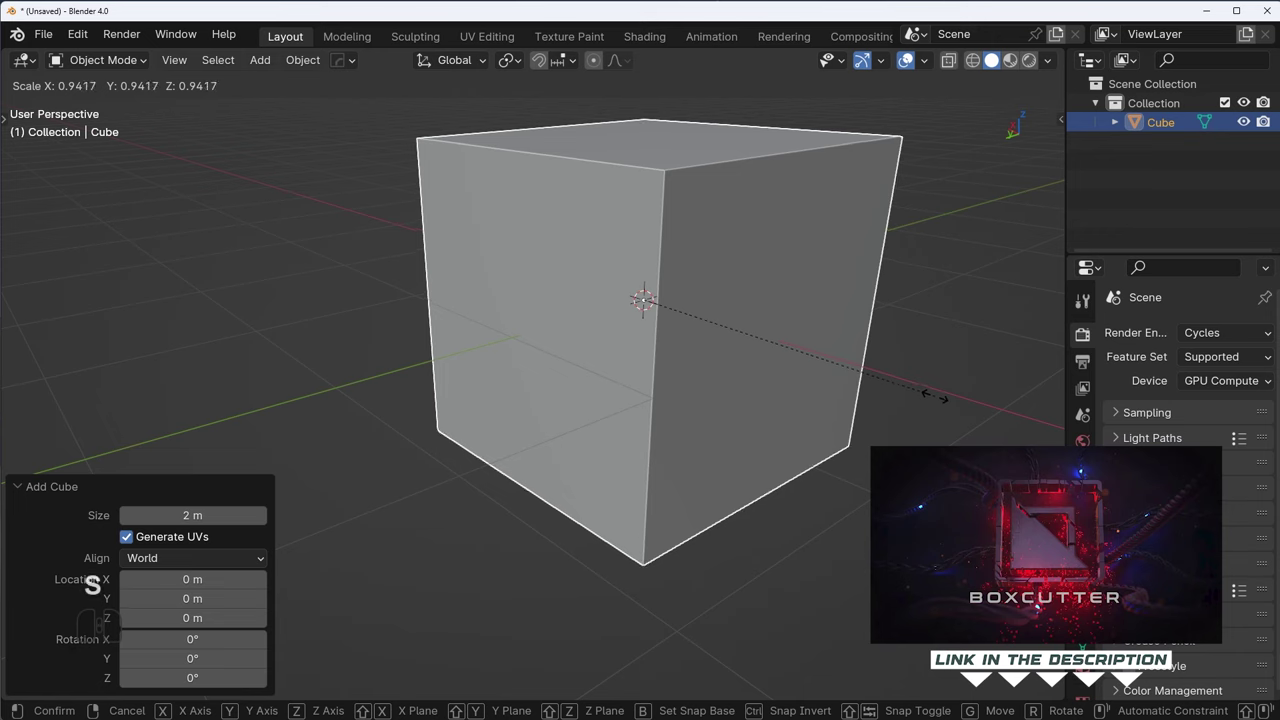
key("Escape")
middle_click_drag(926, 366, 915, 396)
middle_click_drag(915, 396, 886, 510, "shift")
scroll(850, 381, "down", 4)
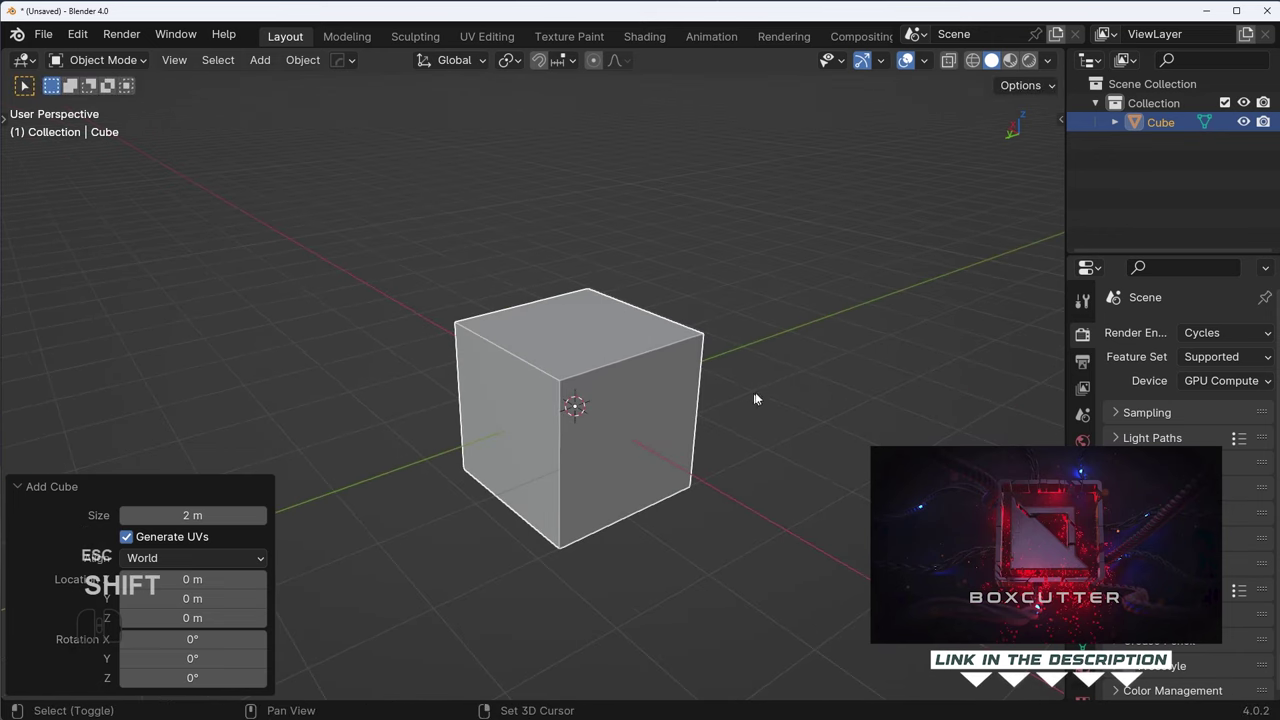
middle_click_drag(708, 374, 808, 330, "shift")
left_click(830, 310)
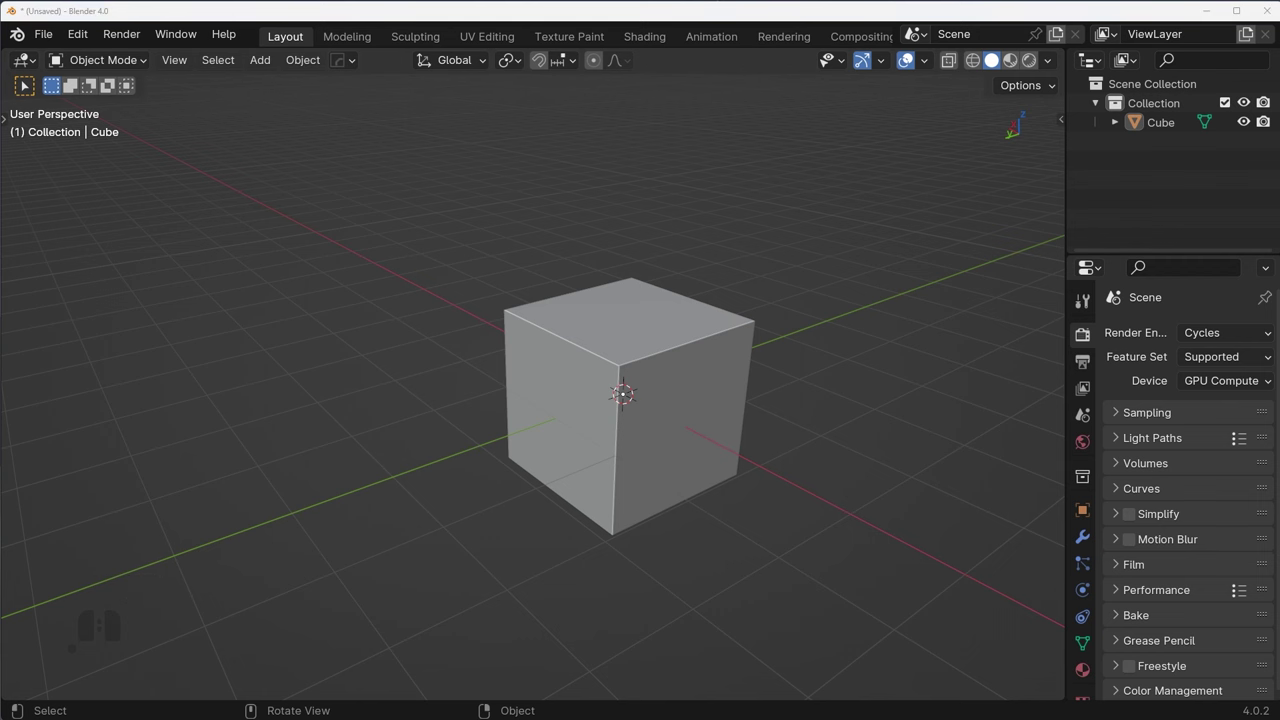
- Flatten the cube by scaling it along Z to about 0.66
middle_click_drag(757, 503, 693, 415)
left_click(693, 415)
key("s")
key("z")
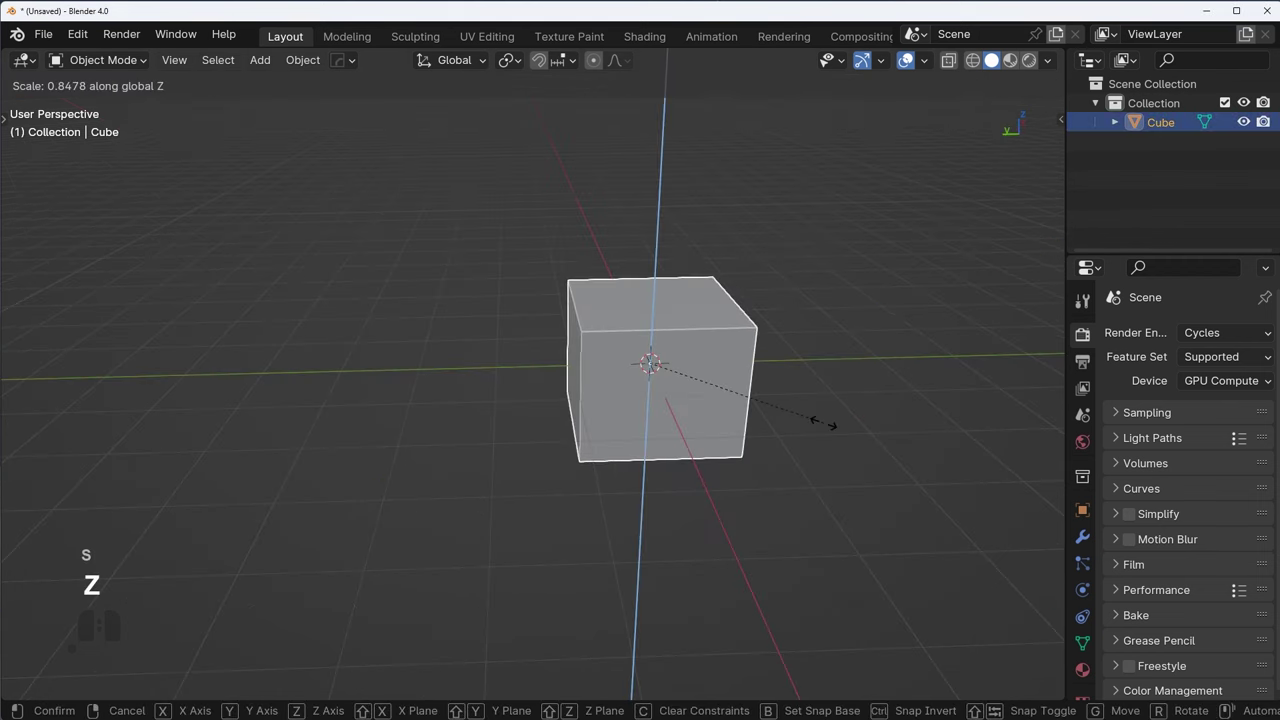
left_click(786, 407)
- Bevel the cube's four vertical edges in edge edit mode with one segment and a width of about 0.487 m
middle_click_drag(750, 403, 710, 418)
scroll(688, 429, "up", 3)
key("Tab")
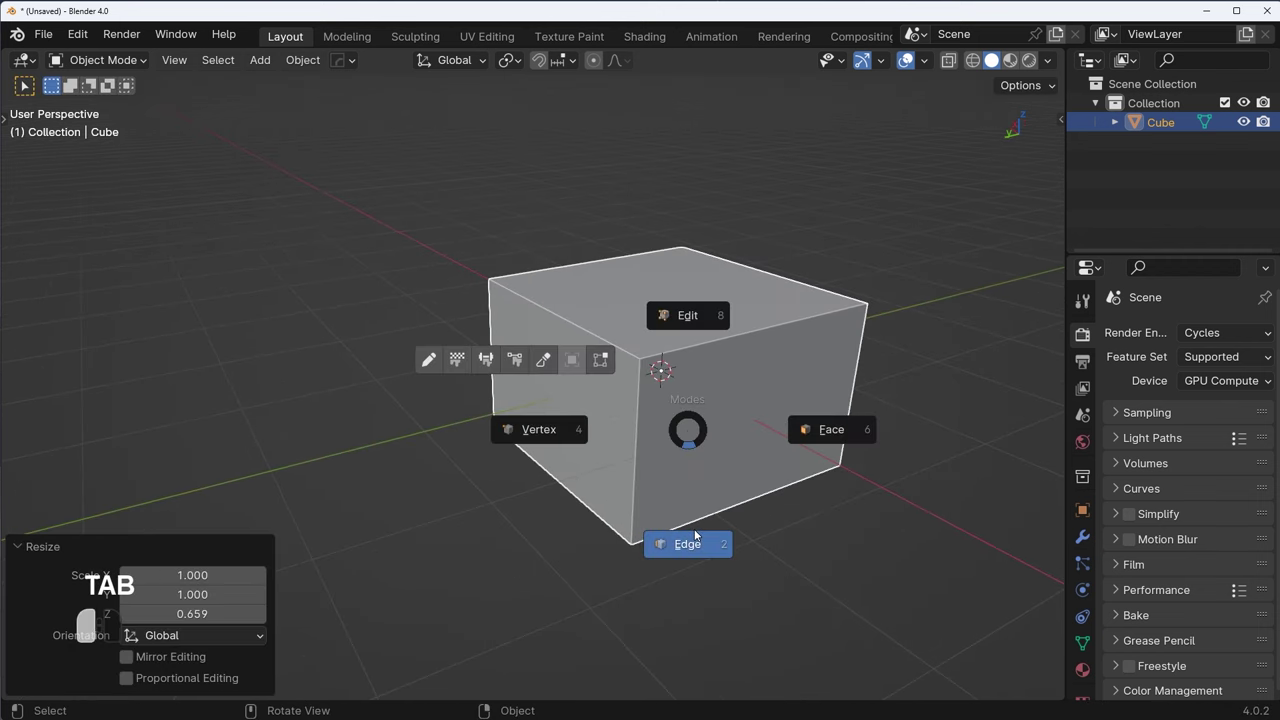
left_click(692, 540)
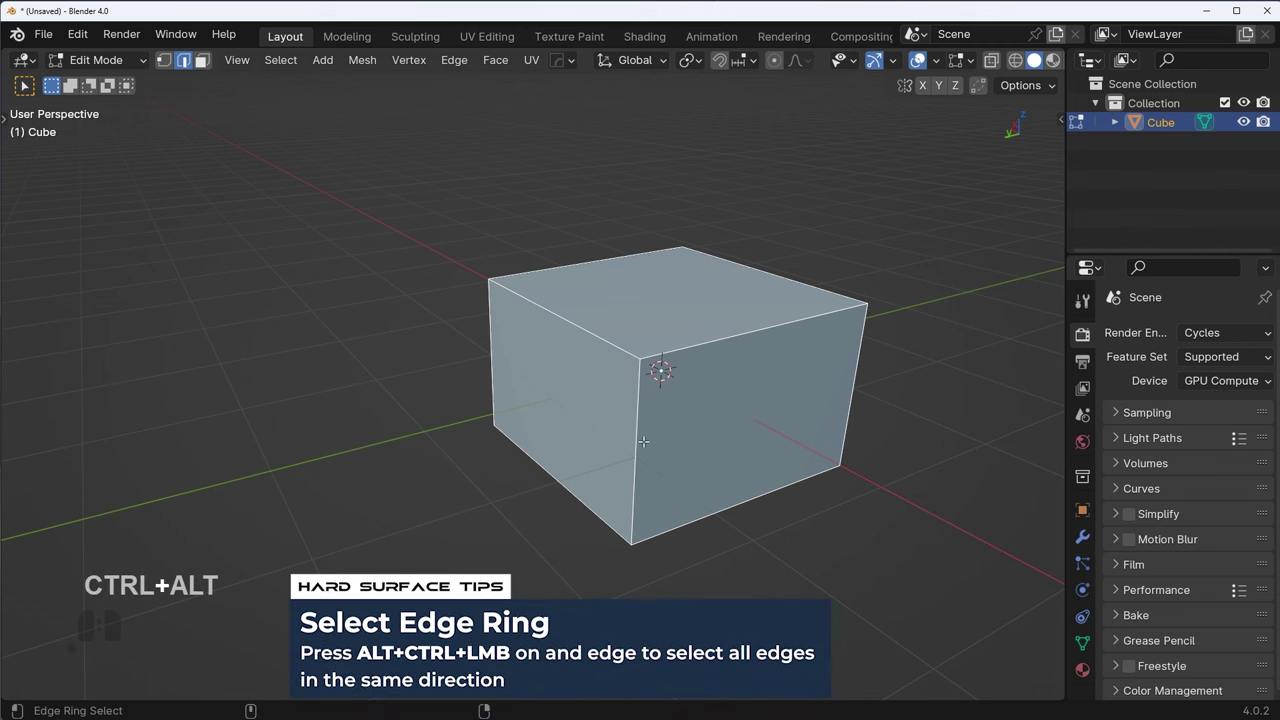
key("ctrl+b")
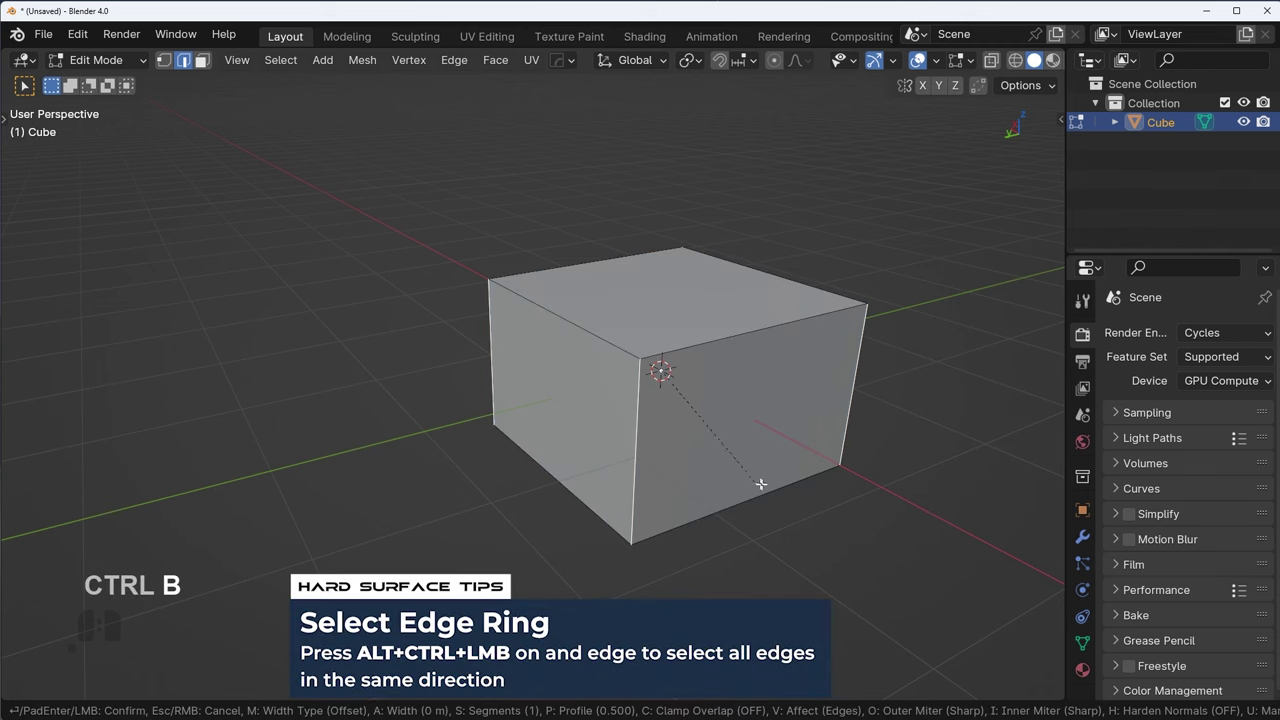
key("Escape")
key("ctrl+b")
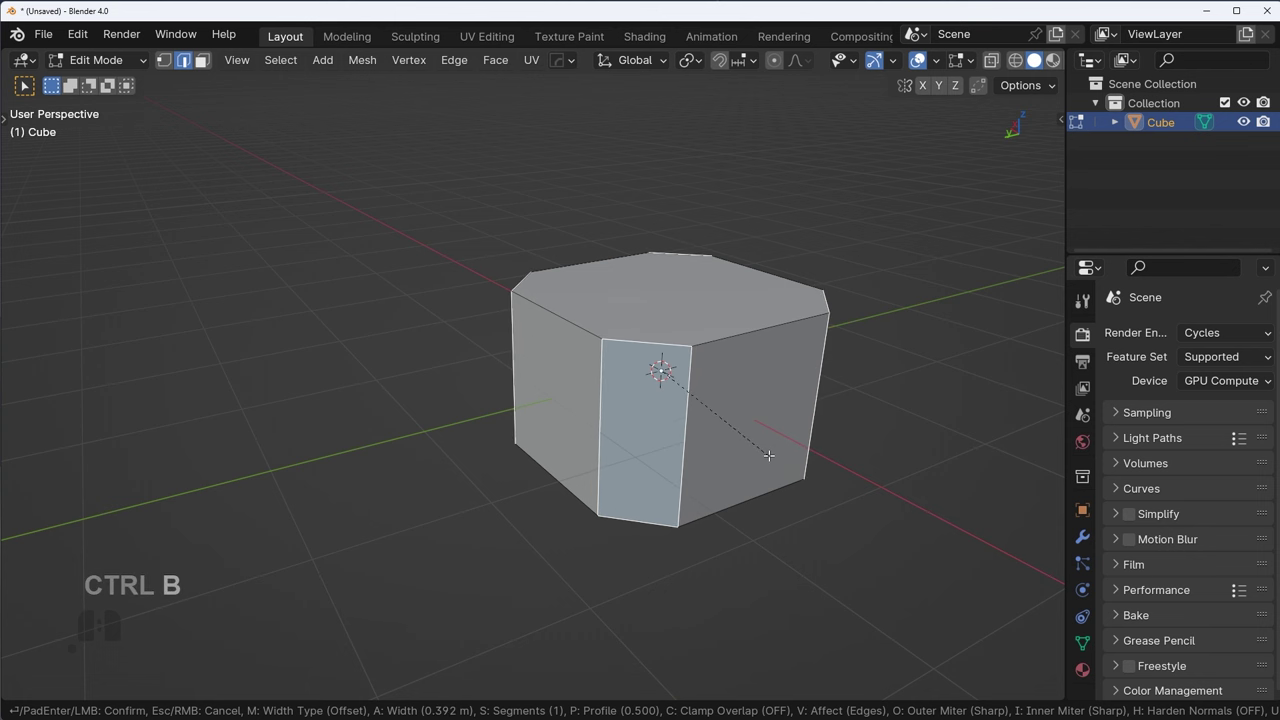
left_click(880, 517)
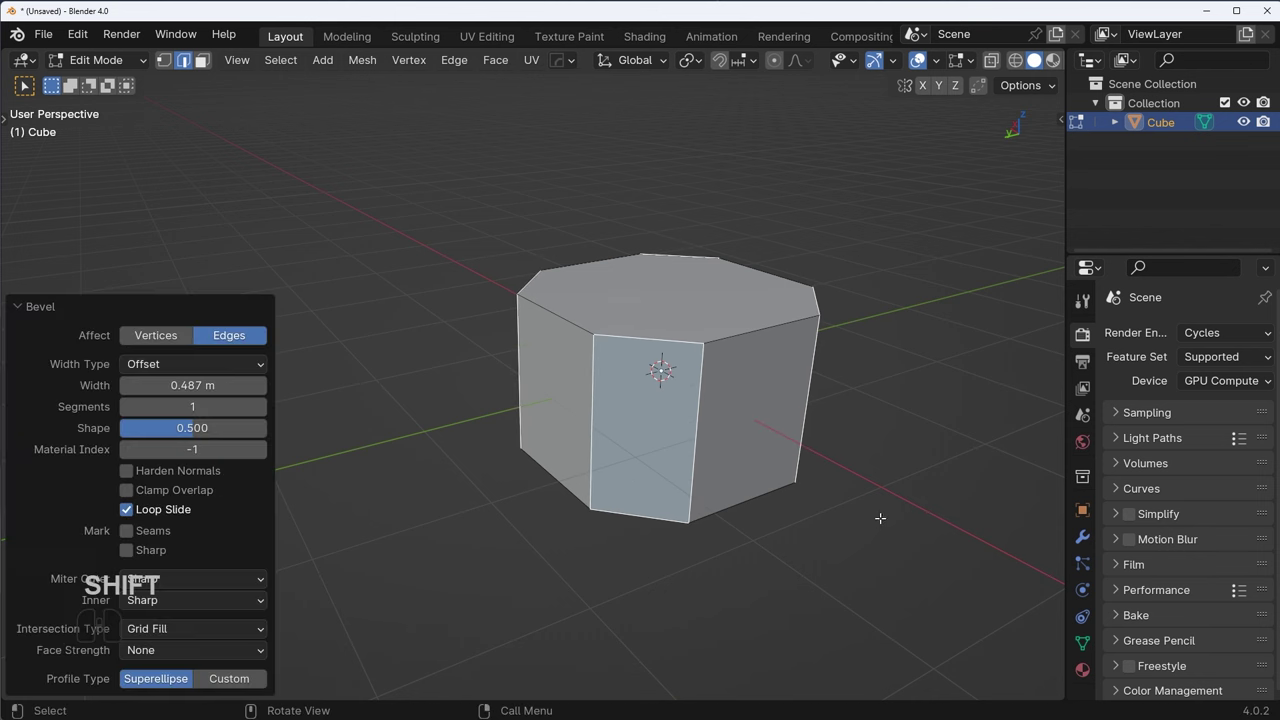
- Scale the whole mesh along Z to about 0.84 and apply the object's scale
key("a")
key("s")
key("z")
left_click(898, 508)
key("Tab")
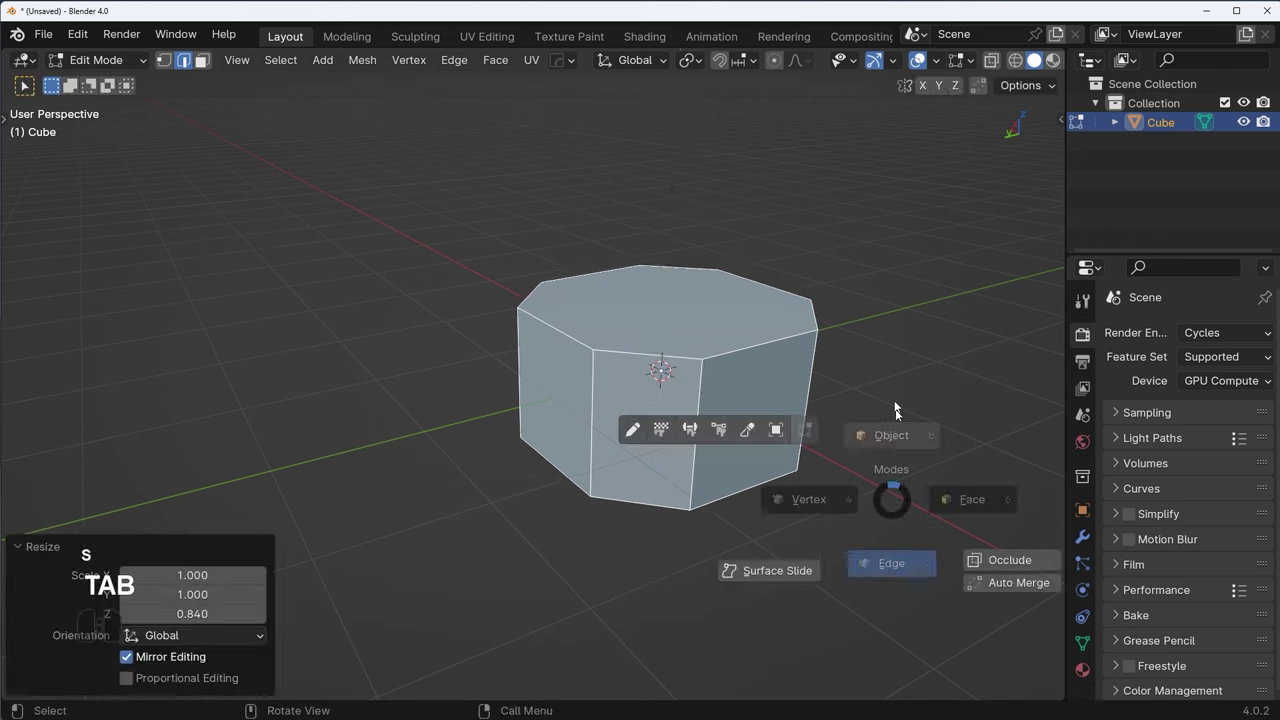
key("ctrl+a")
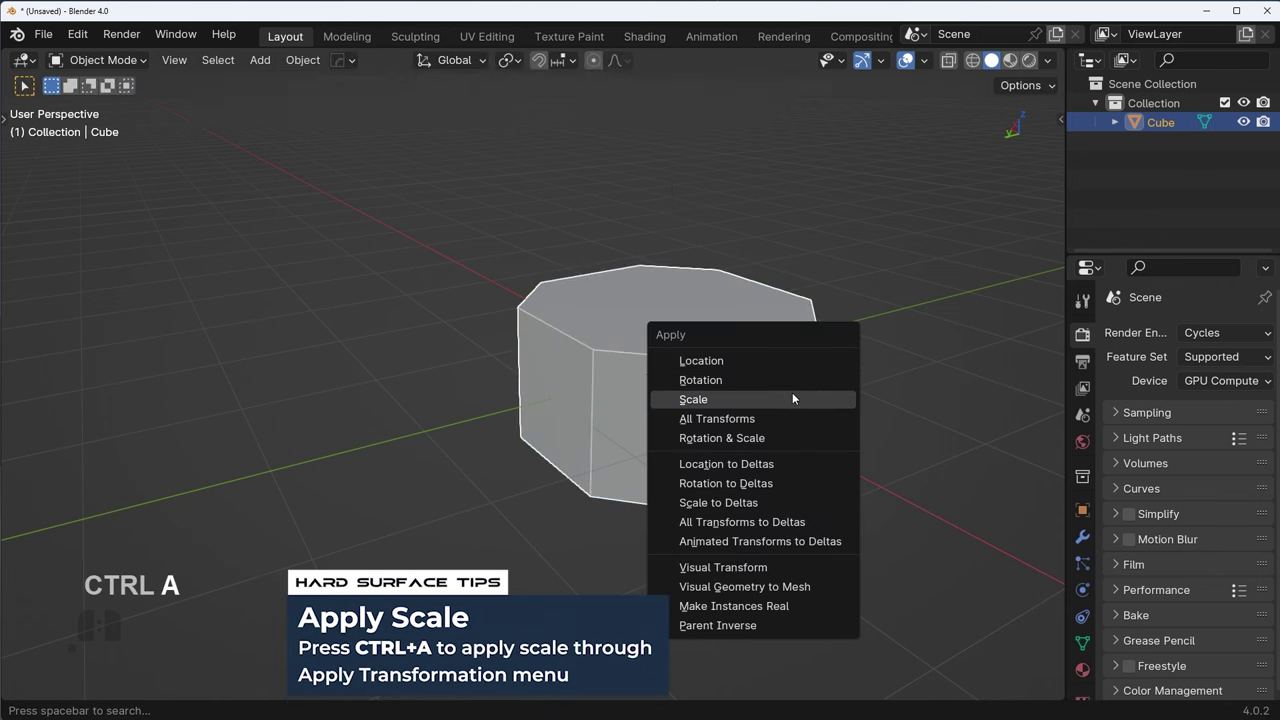
left_click(797, 399)
- Bevel the octagonal block's top face with one segment and a width of about 0.3 m, ending in Object Mode
middle_click_drag(763, 411, 700, 488)
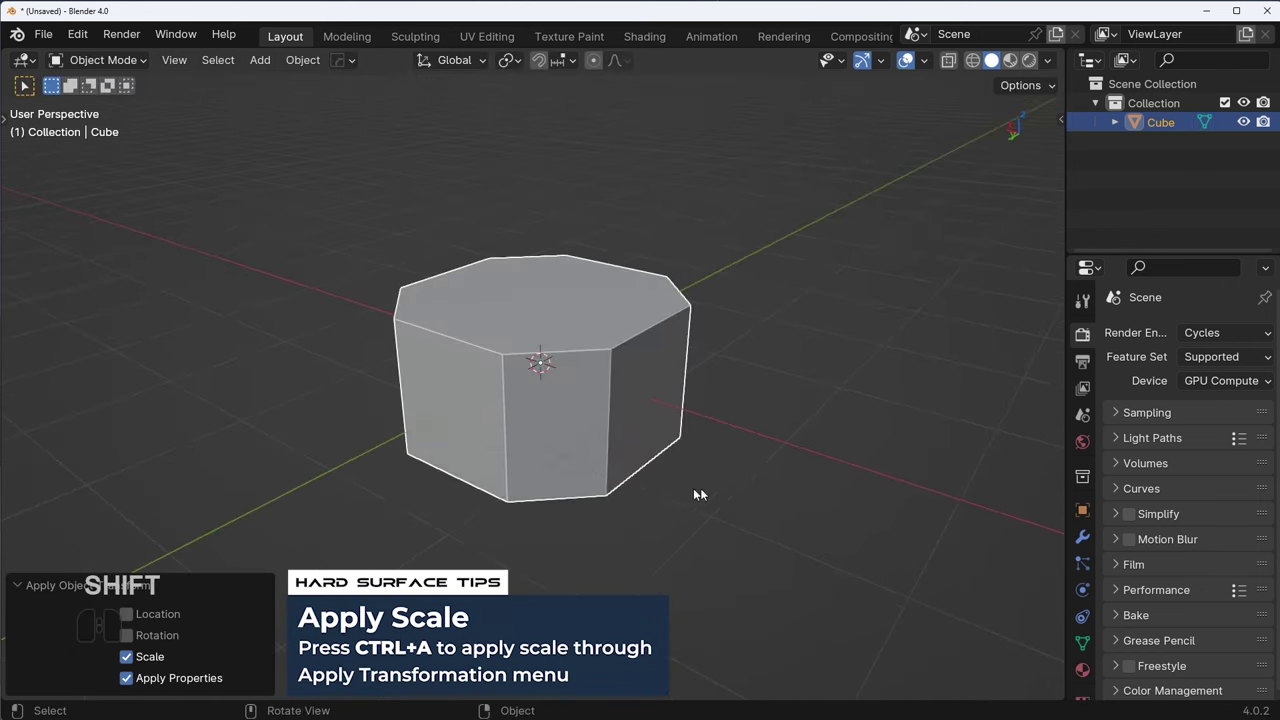
key("Tab")
left_click(612, 335)
key("ctrl+b")
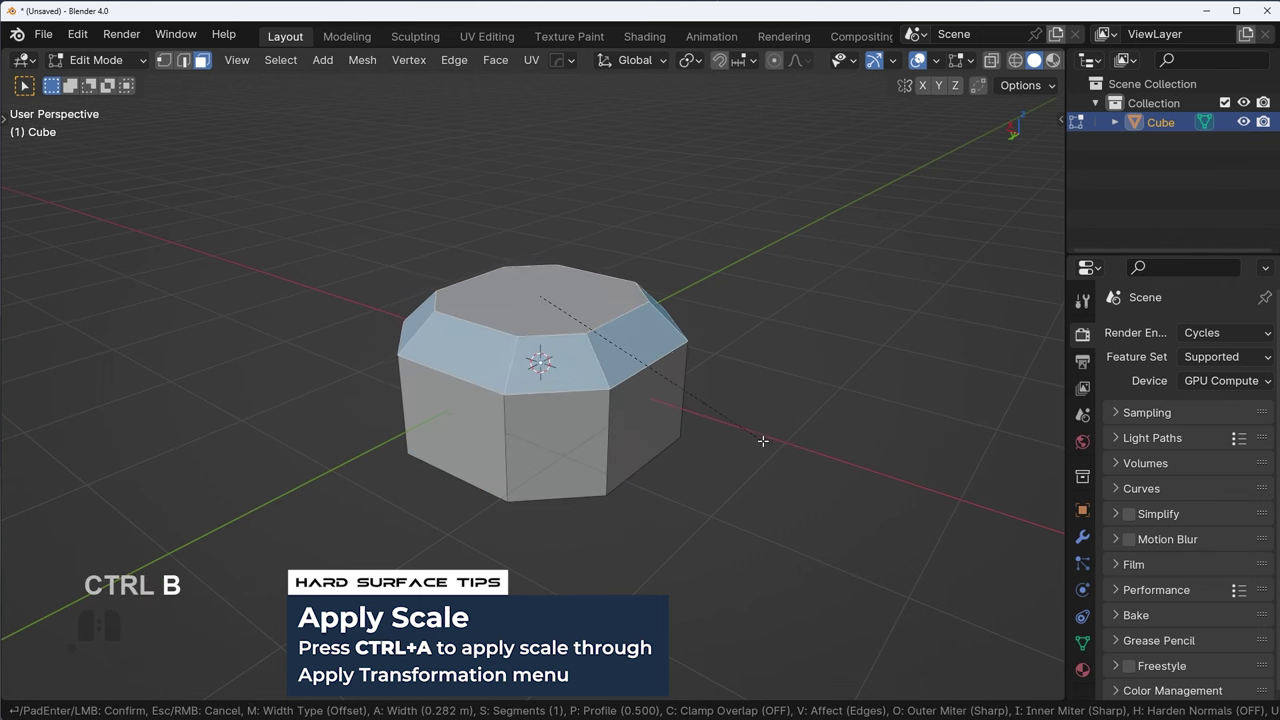
left_click(766, 440)
key("Tab")
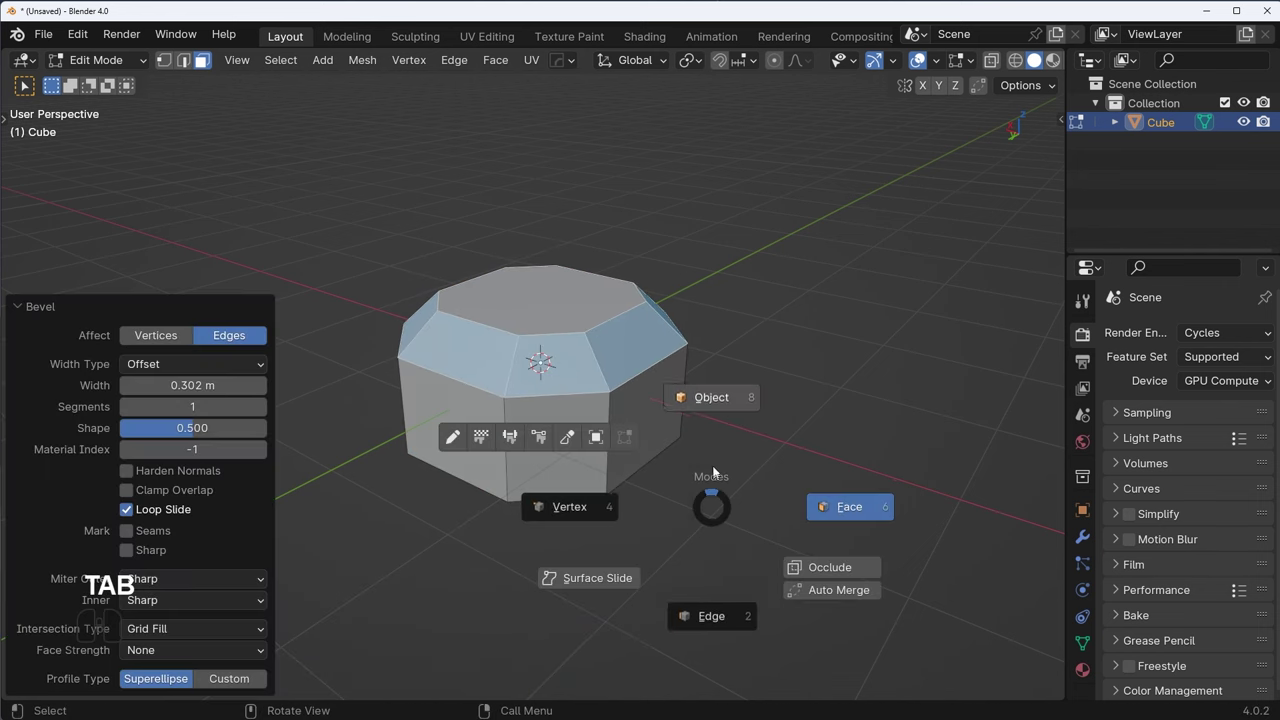
- Mirror the bevelled top half downward across the Z axis with the HardOps mirror, using an empty as mirror object
middle_click_drag(708, 369, 645, 395)
middle_click_drag(645, 395, 687, 434, "shift")
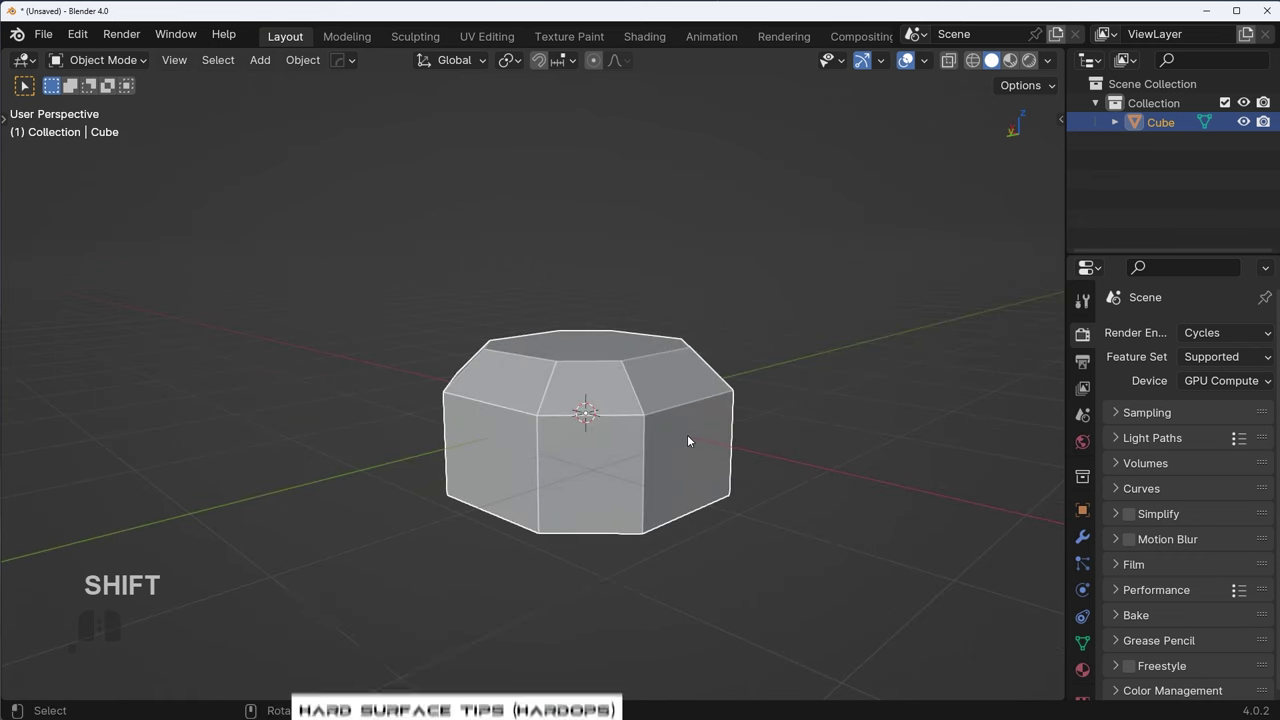
key("alt+x")
left_click(584, 270)
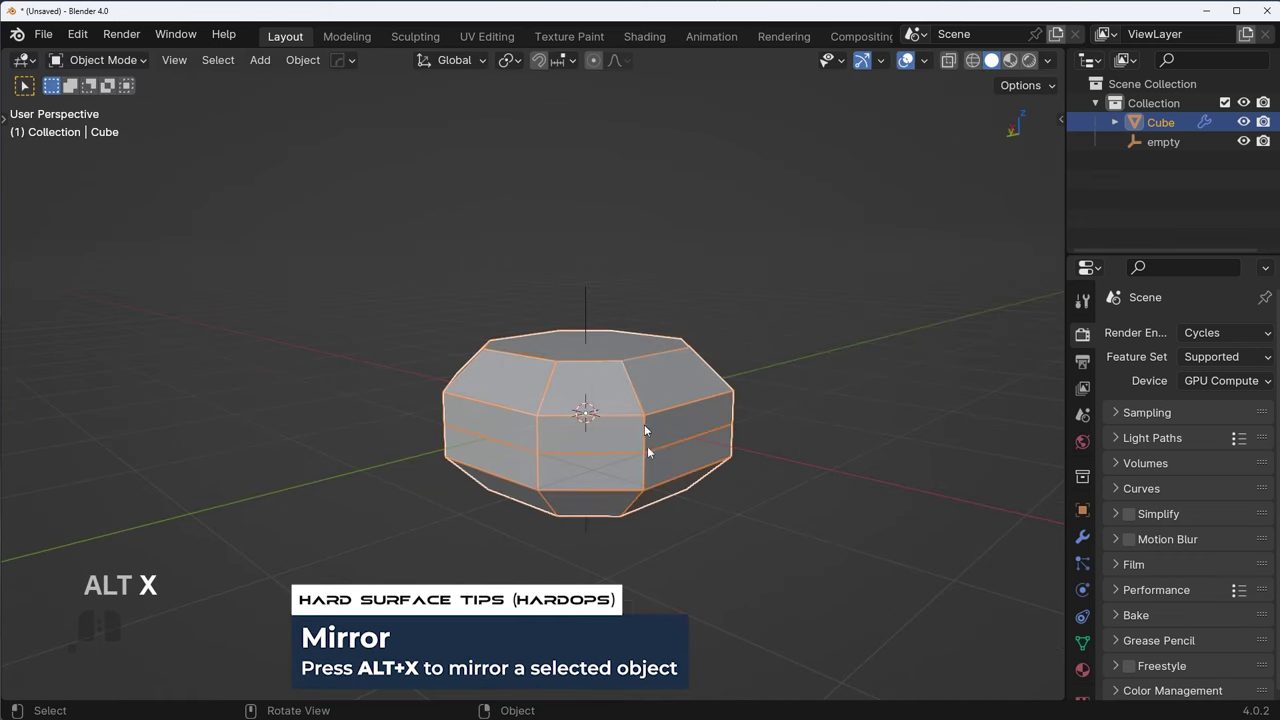
- Move the object down about 0.218 m in total along Z so the mirrored halves leave only a thin side band
middle_click_drag(577, 428, 651, 431)
key("g")
key("z")
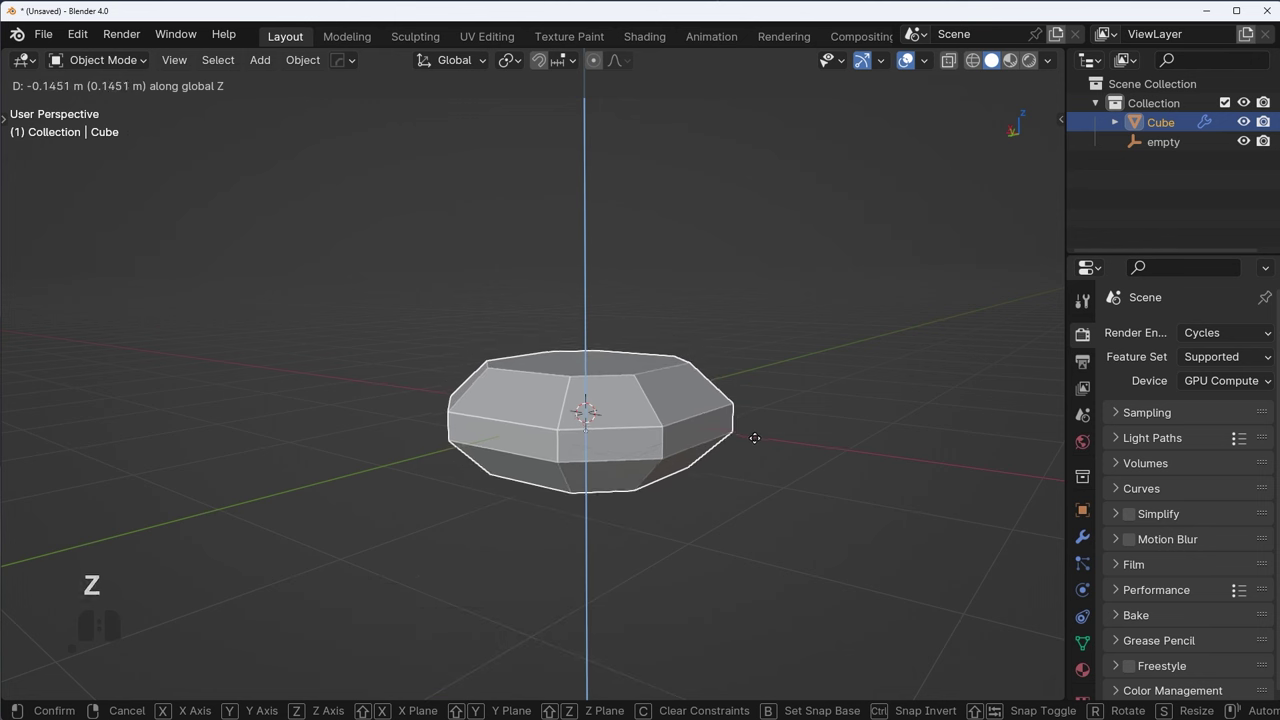
key("shift")
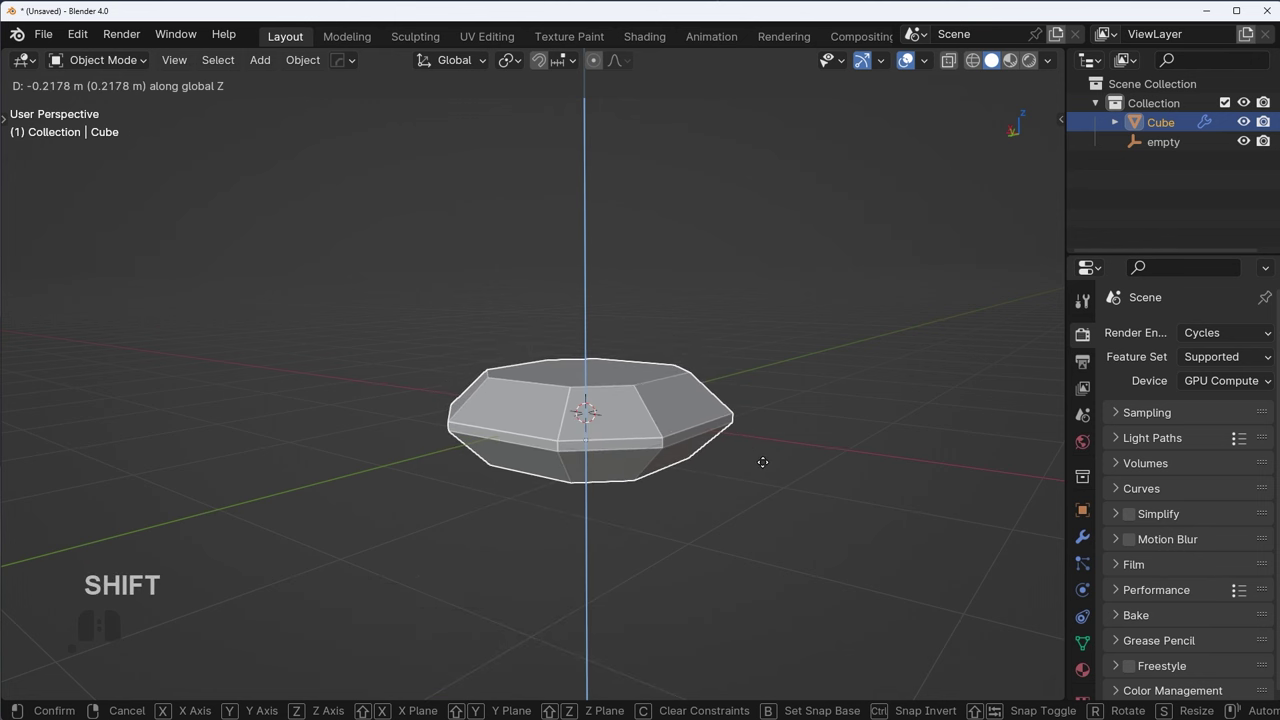
left_click(762, 460)
mouse_move(762, 460)
middle_mouse_down()
mouse_move(534, 500)
mouse_move(762, 470)
middle_mouse_up()
scroll(762, 470, "up", 3)
key("g")
key("z")
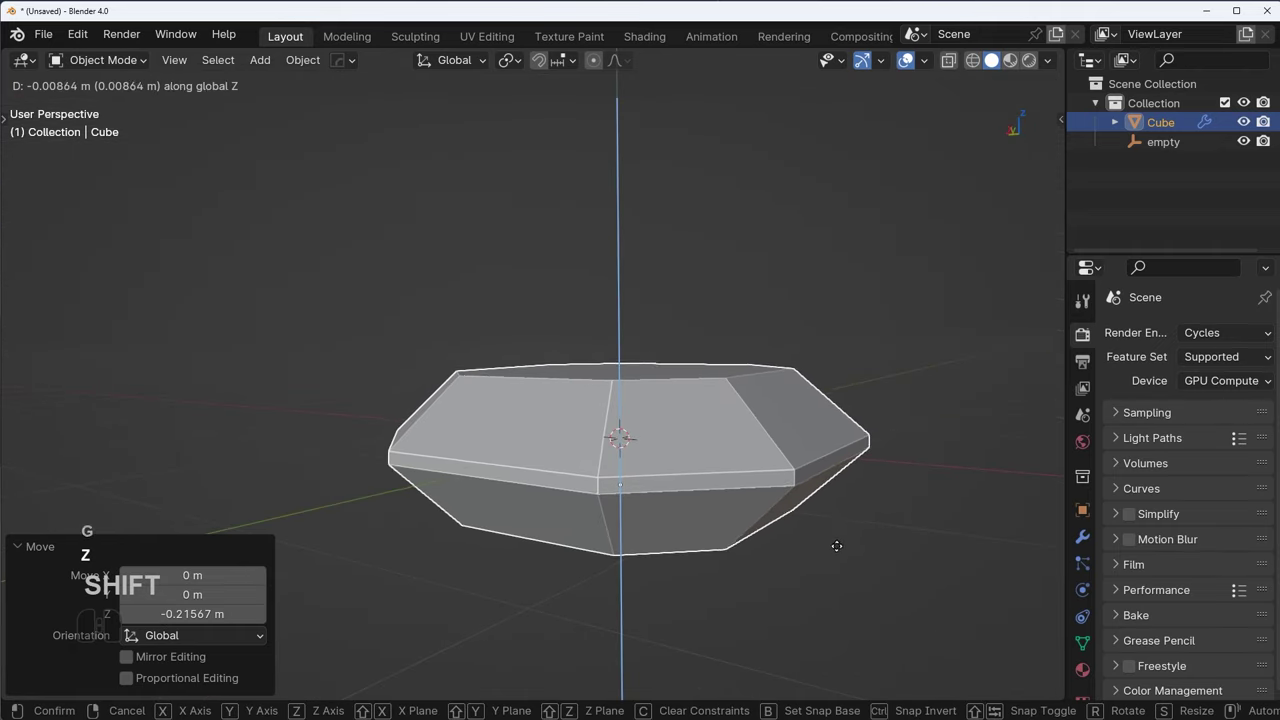
left_click(857, 530)
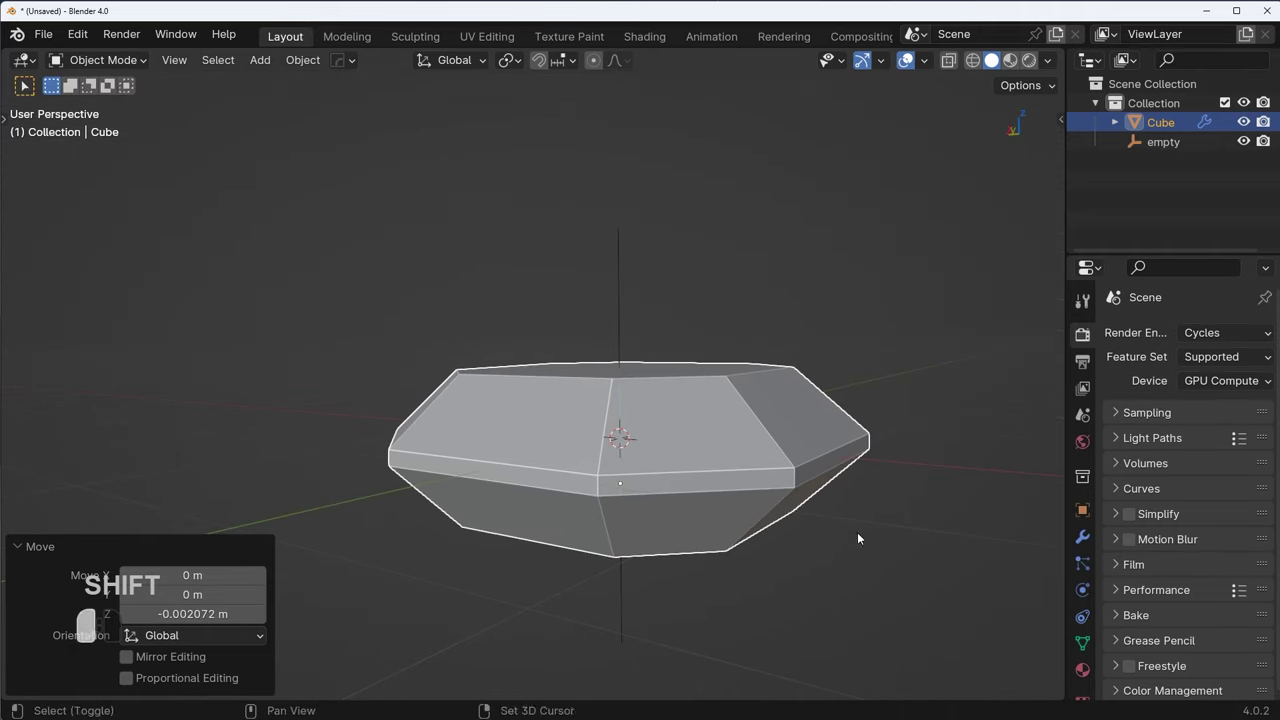
- Raise the mirrored object about 0.279 m along Z and lower it again about 0.275 m to the thin side band
middle_click_drag(857, 530, 795, 518)
key("g")
key("z")
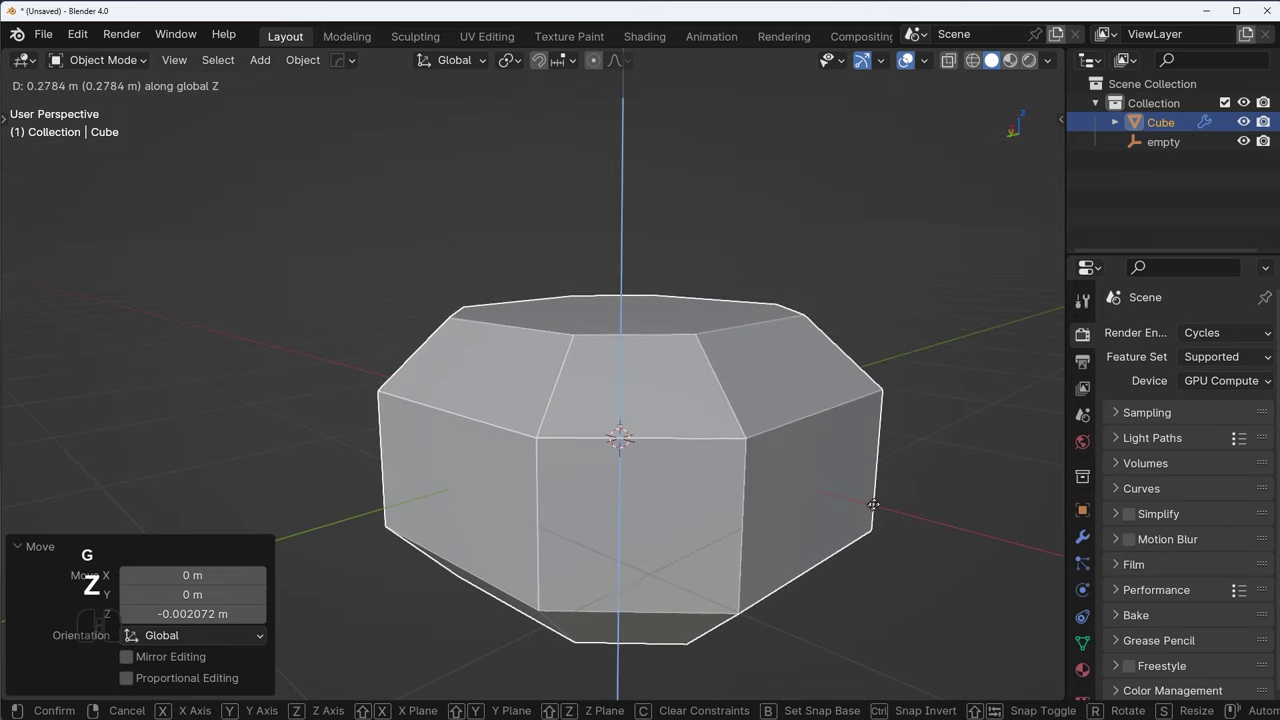
left_click(690, 440)
middle_click_drag(690, 440, 757, 480)
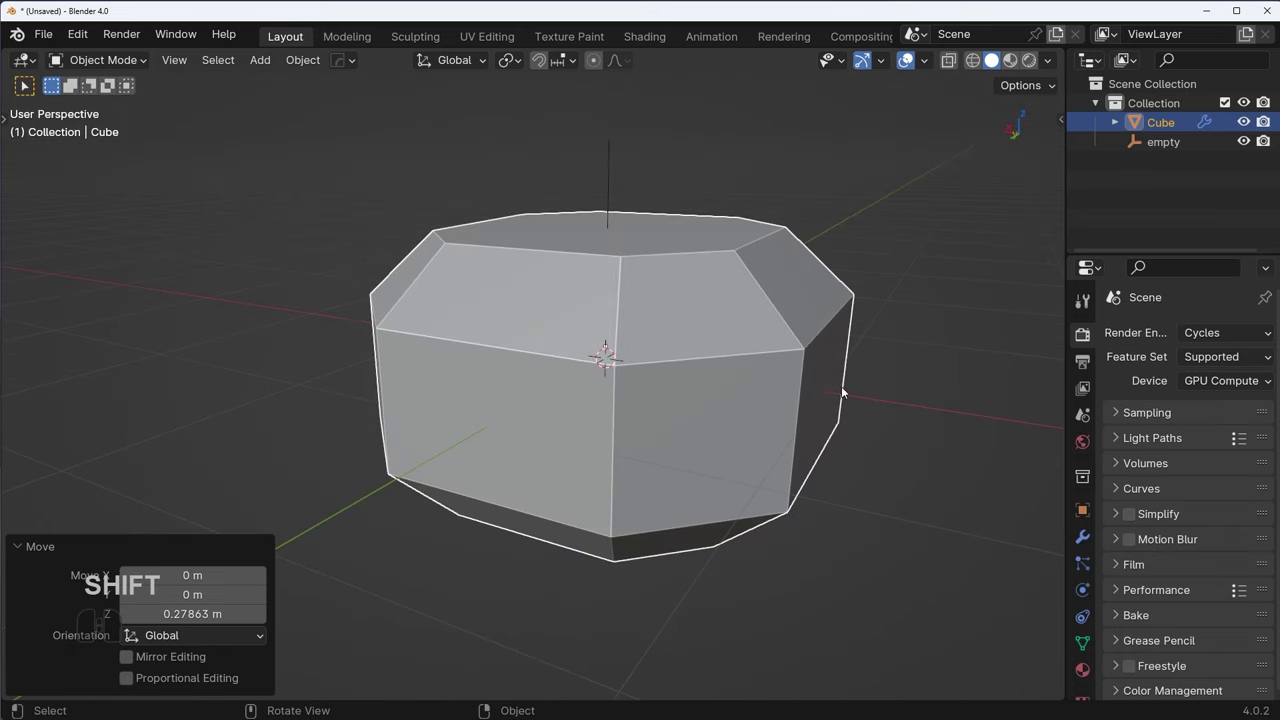
key("g")
key("z")
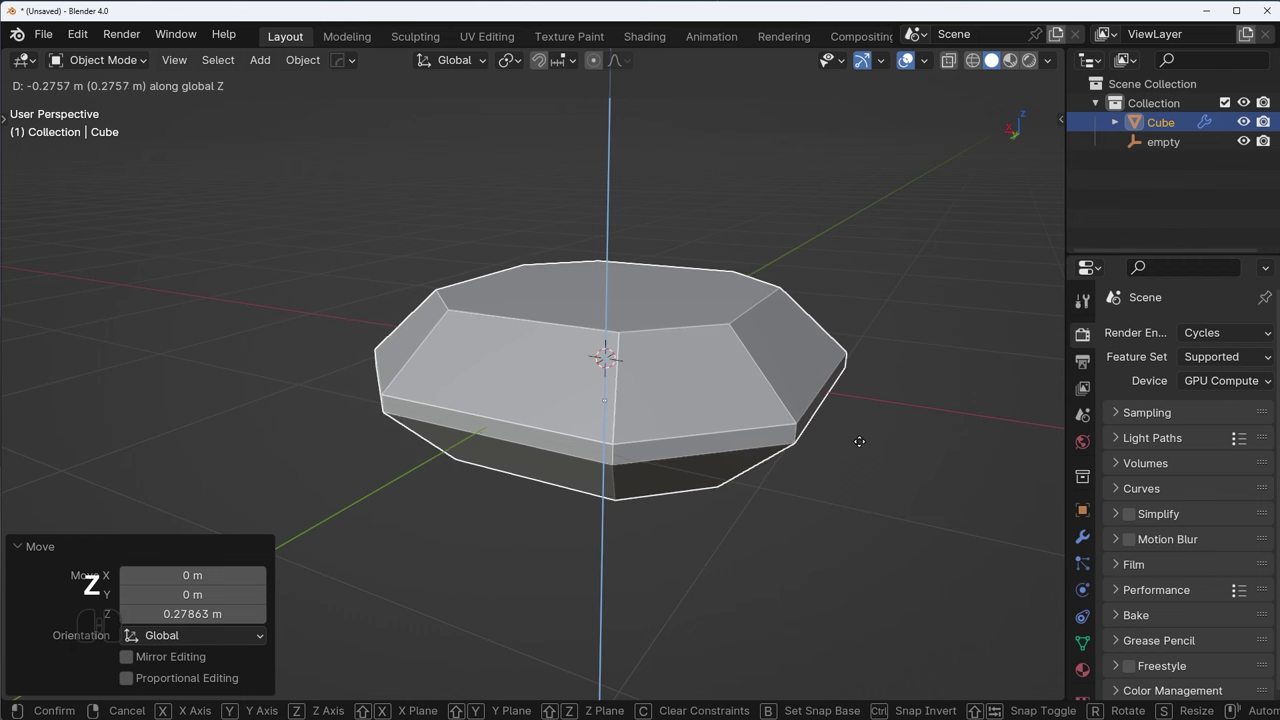
key("shift")
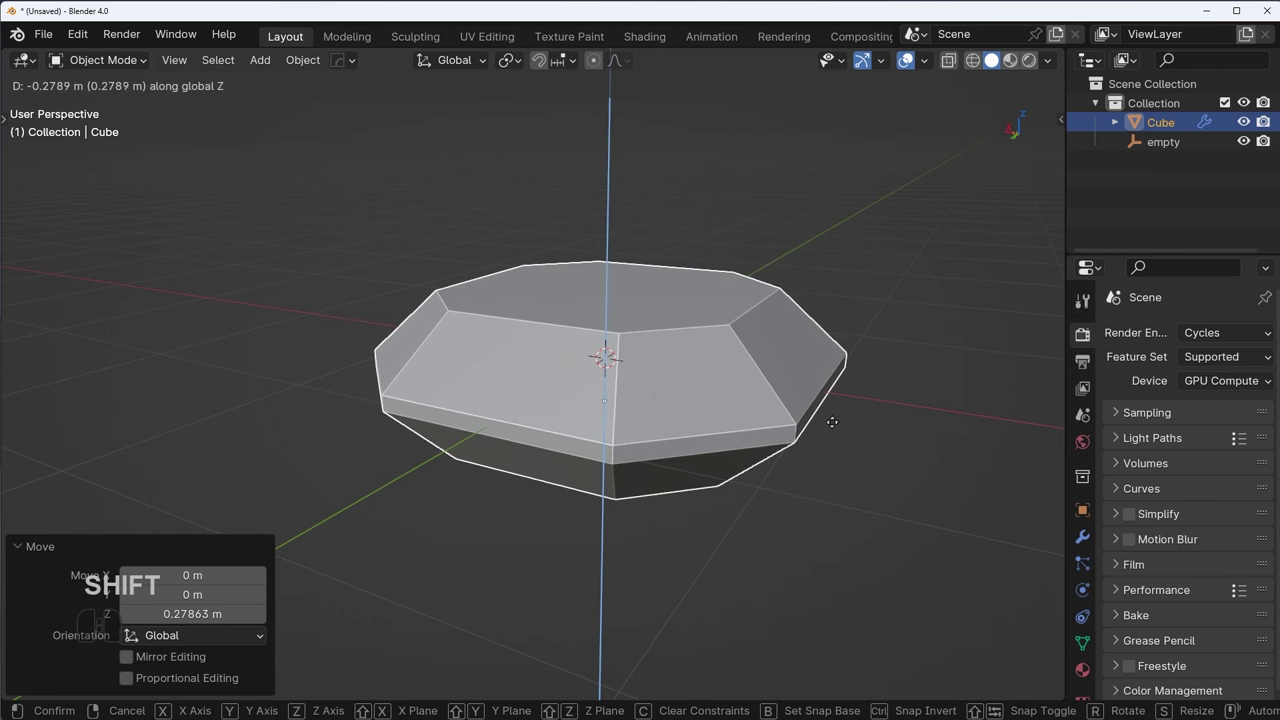
left_click(832, 415)
middle_click_drag(877, 457, 970, 435)
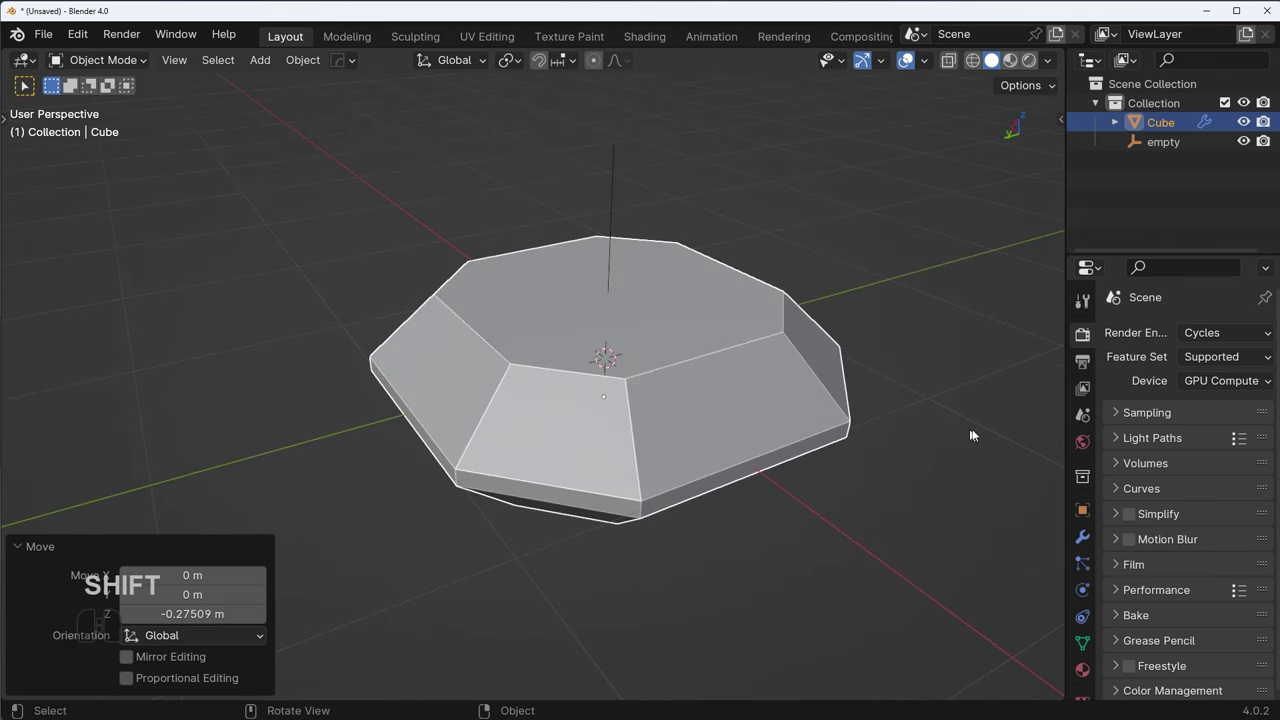
- Apply the Mirror modifier on the flattened octagonal object
scroll(878, 467, "up", 3)
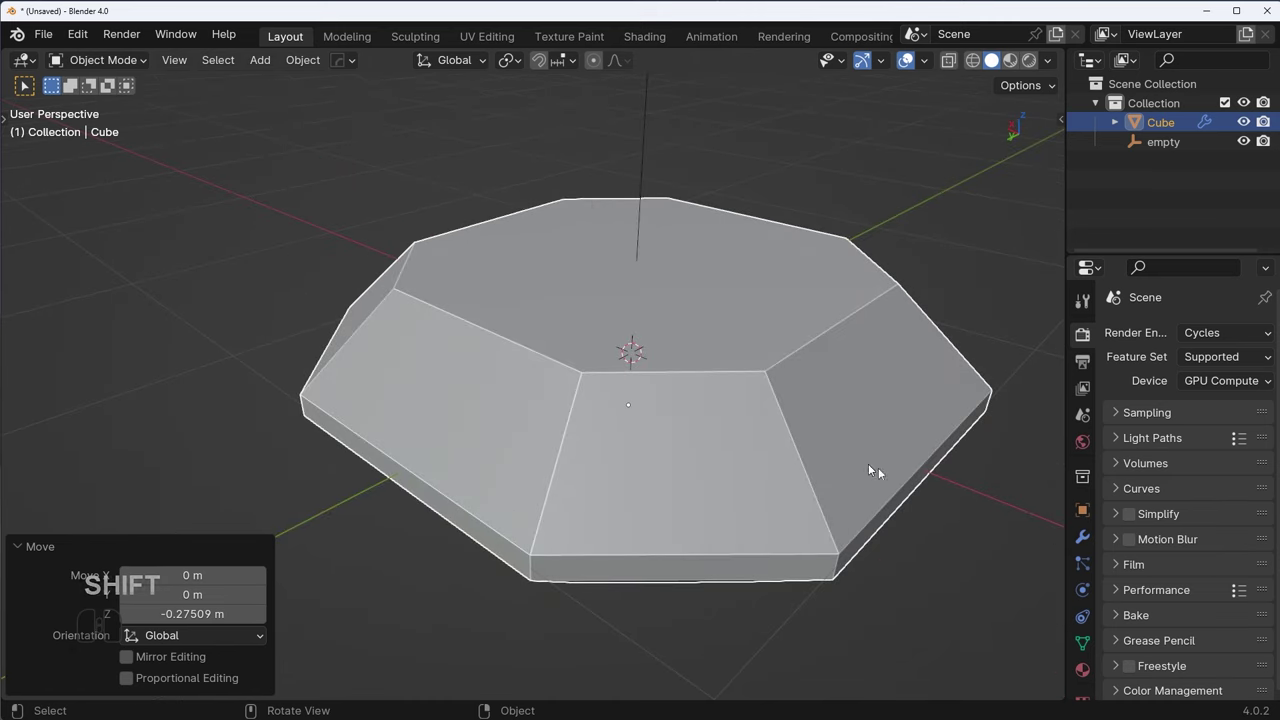
left_click(1082, 538)
left_click(1219, 408)
left_click(1195, 430)
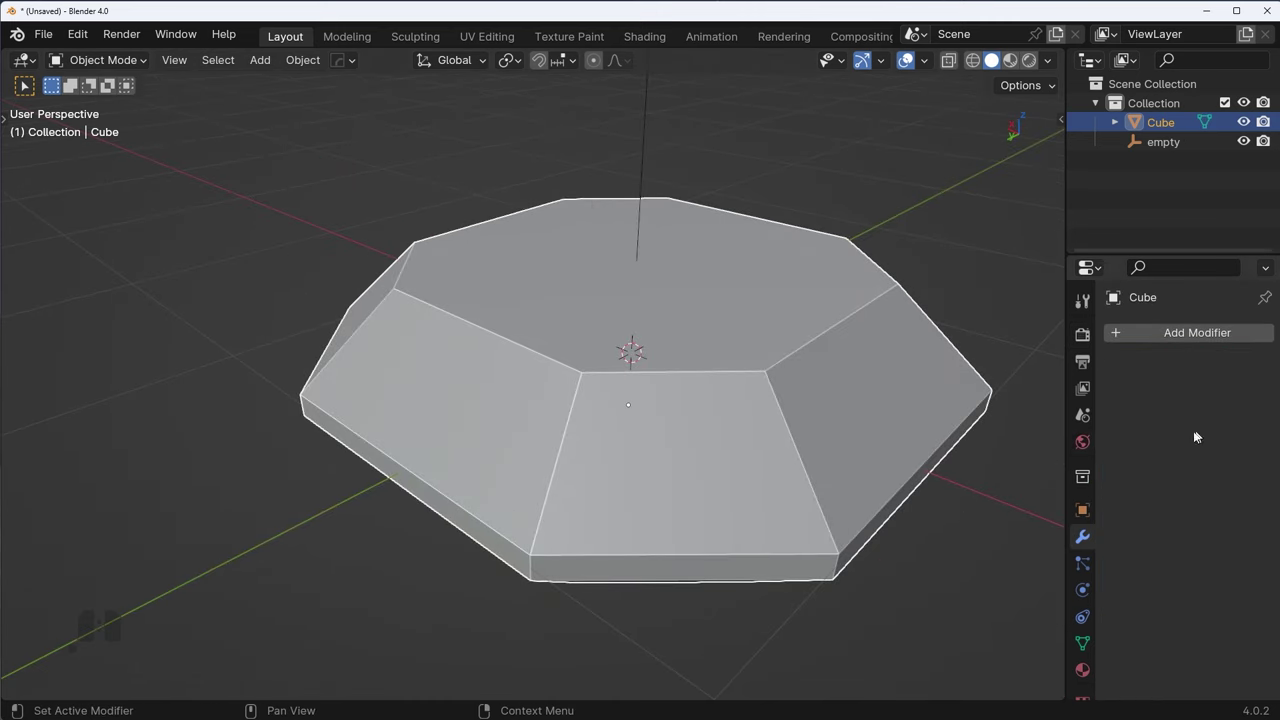
key("ctrl+a")
- Bevel the two edge loops bordering one corner face of the body with 10 segments and a width of about 0.098 m
middle_click_drag(672, 466, 611, 526)
left_click(717, 418)
key("Tab")
left_click(567, 403, "alt")
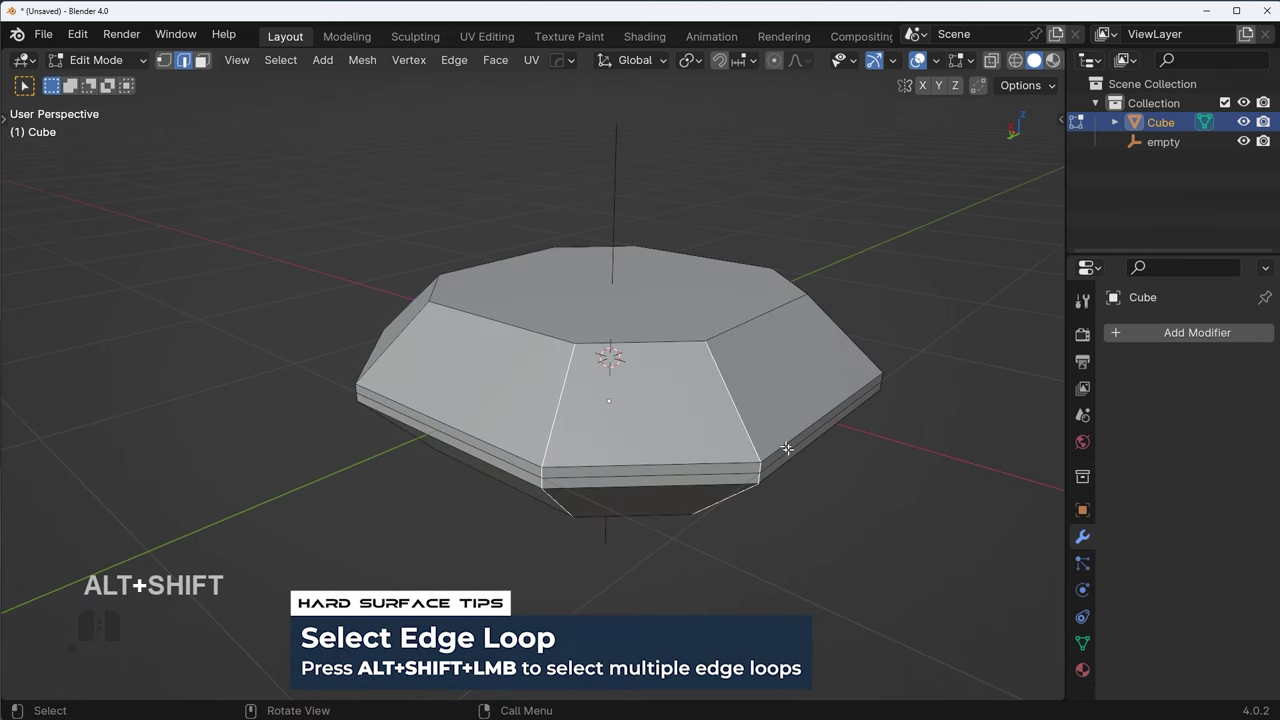
scroll(787, 449, "up", 3)
key("ctrl+b")
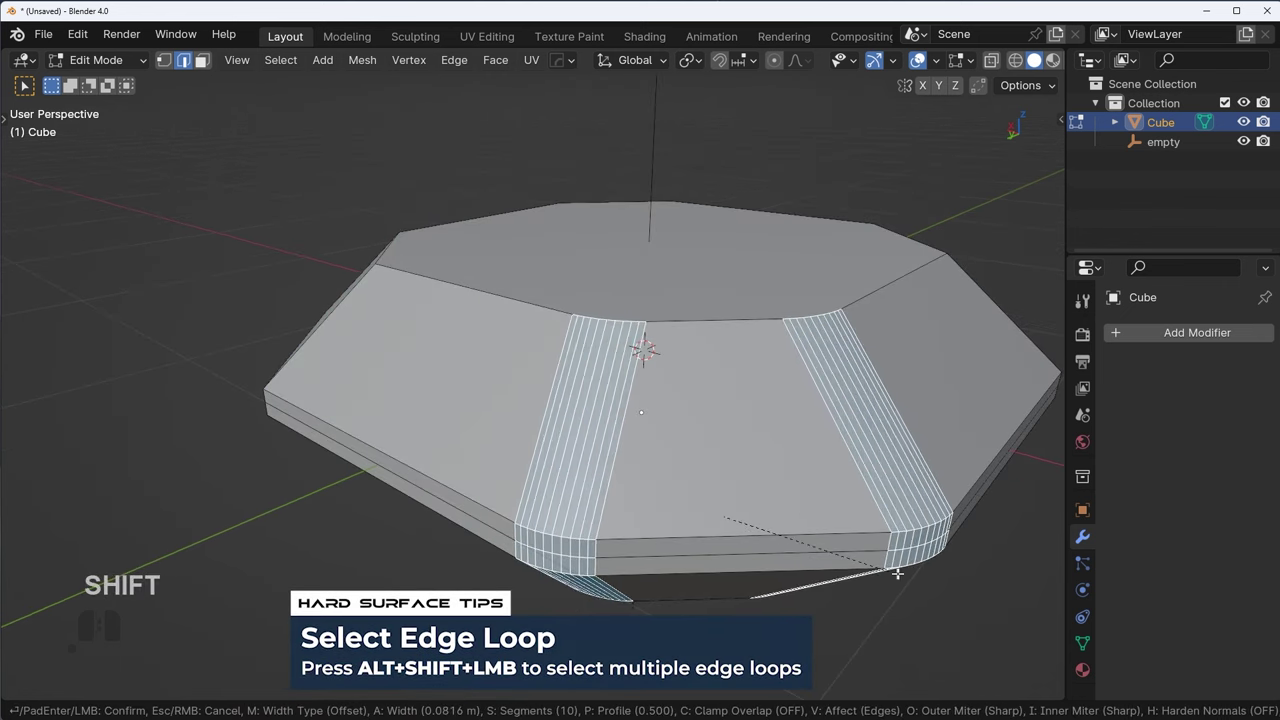
left_click(986, 563)
scroll(960, 553, "down", 3)
middle_click_drag(920, 540, 709, 551)
scroll(770, 541, "down", 3)
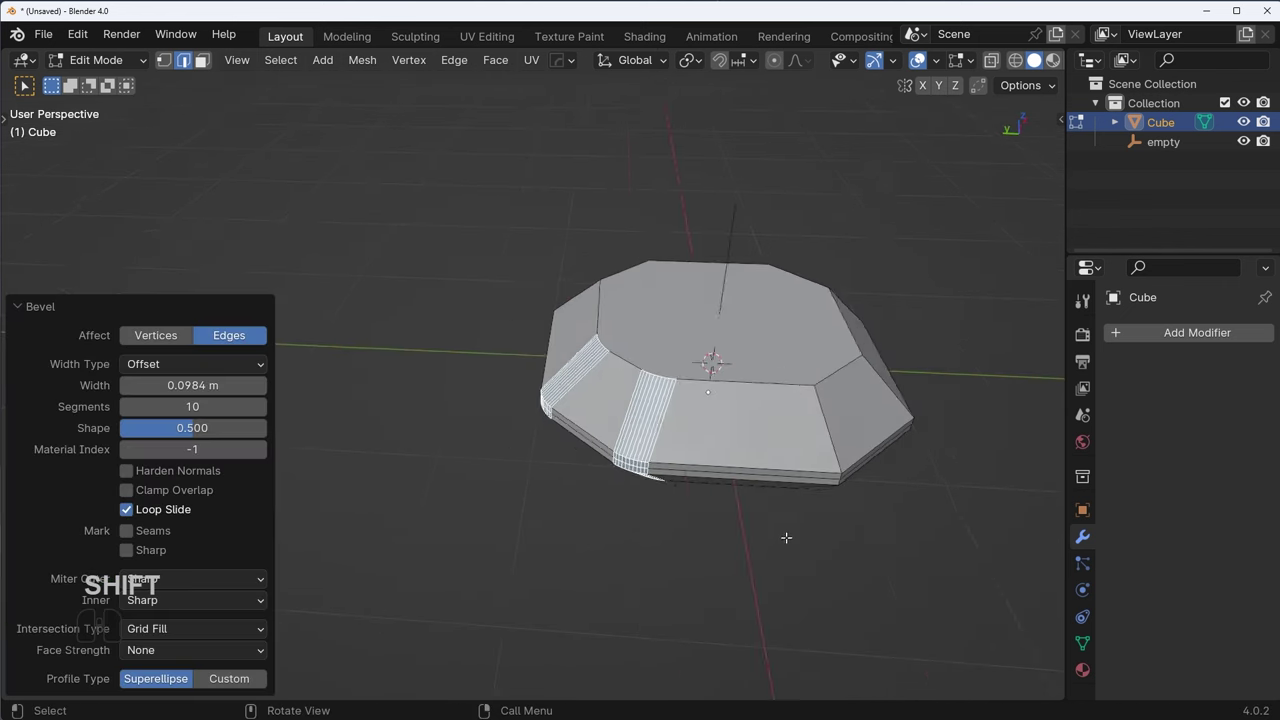
- Try mirroring the object across the Y axis with a new empty, and undo it
middle_click_drag(786, 538, 711, 532, "shift")
key("Tab")
key("alt+x")
left_click(502, 350)
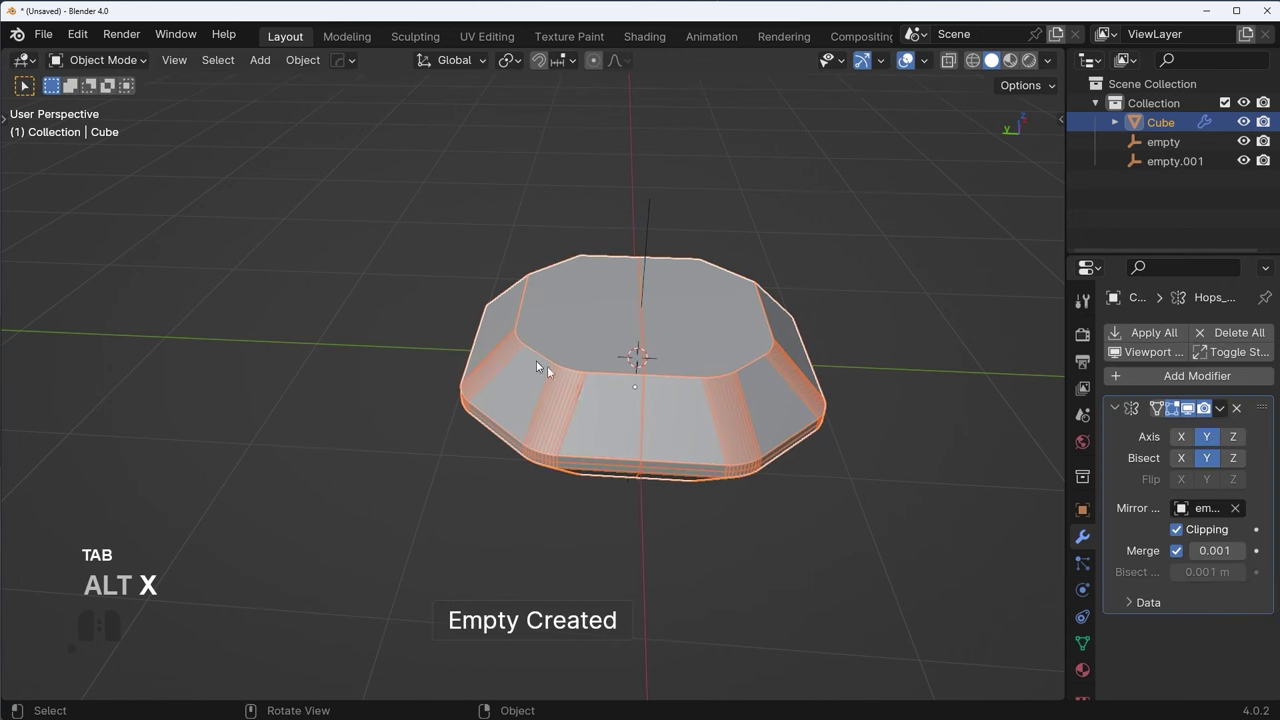
key("ctrl+z")
- Symmetrize the entire body mesh in both horizontal directions to repeat the rounded corner on all four corners
key("Tab")
key("a")
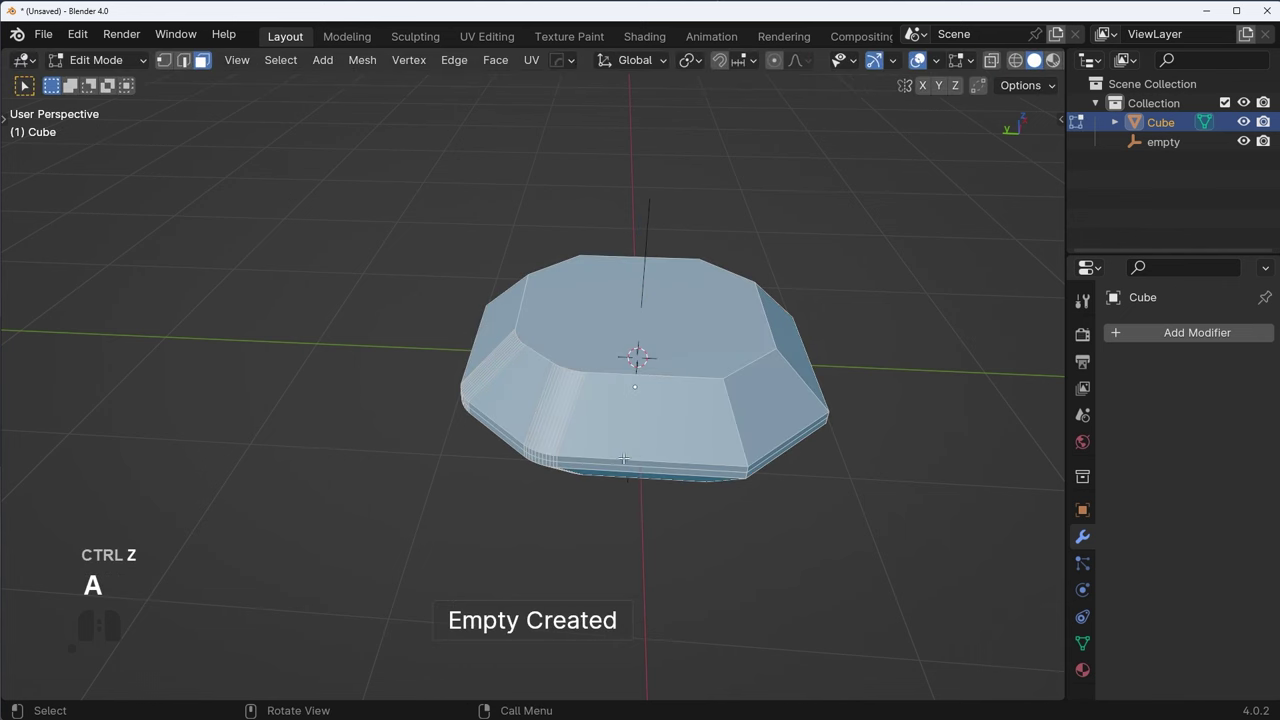
key("alt+x")
middle_click_drag(808, 480, 866, 499)
key("alt+x")
middle_click_drag(723, 514, 846, 452, "shift")
key("Tab")
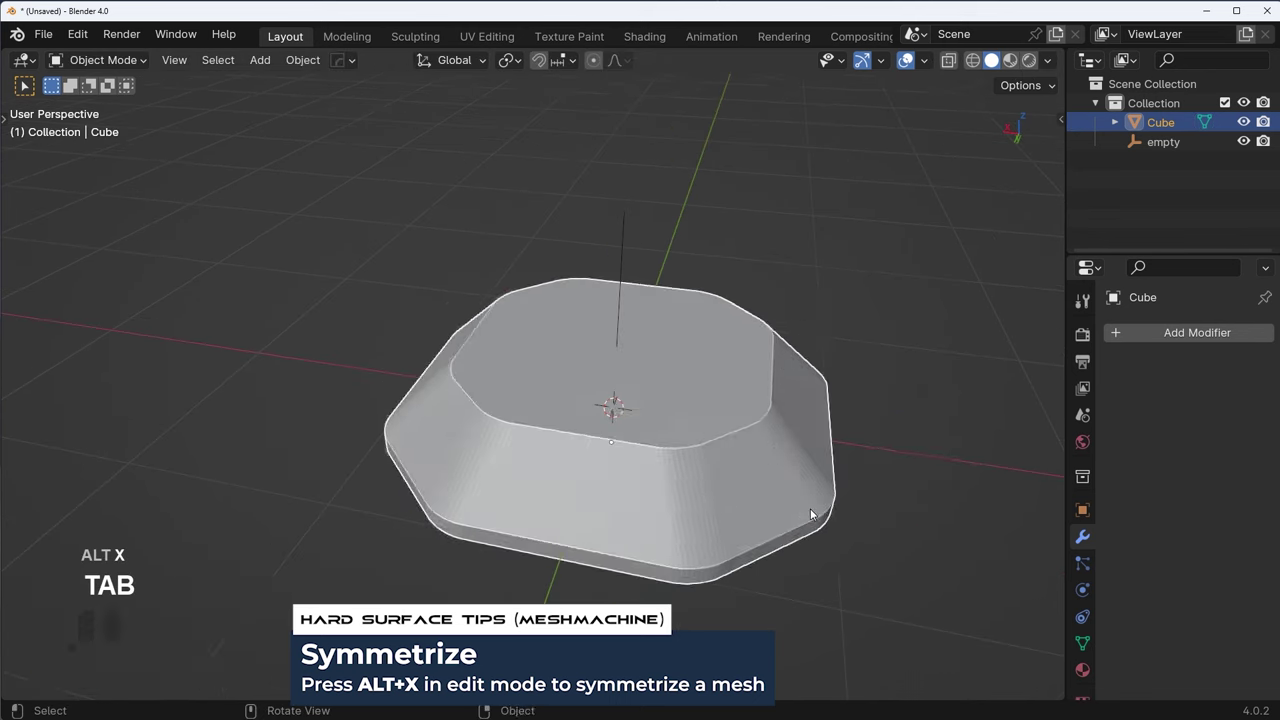
middle_click_drag(811, 514, 712, 525)
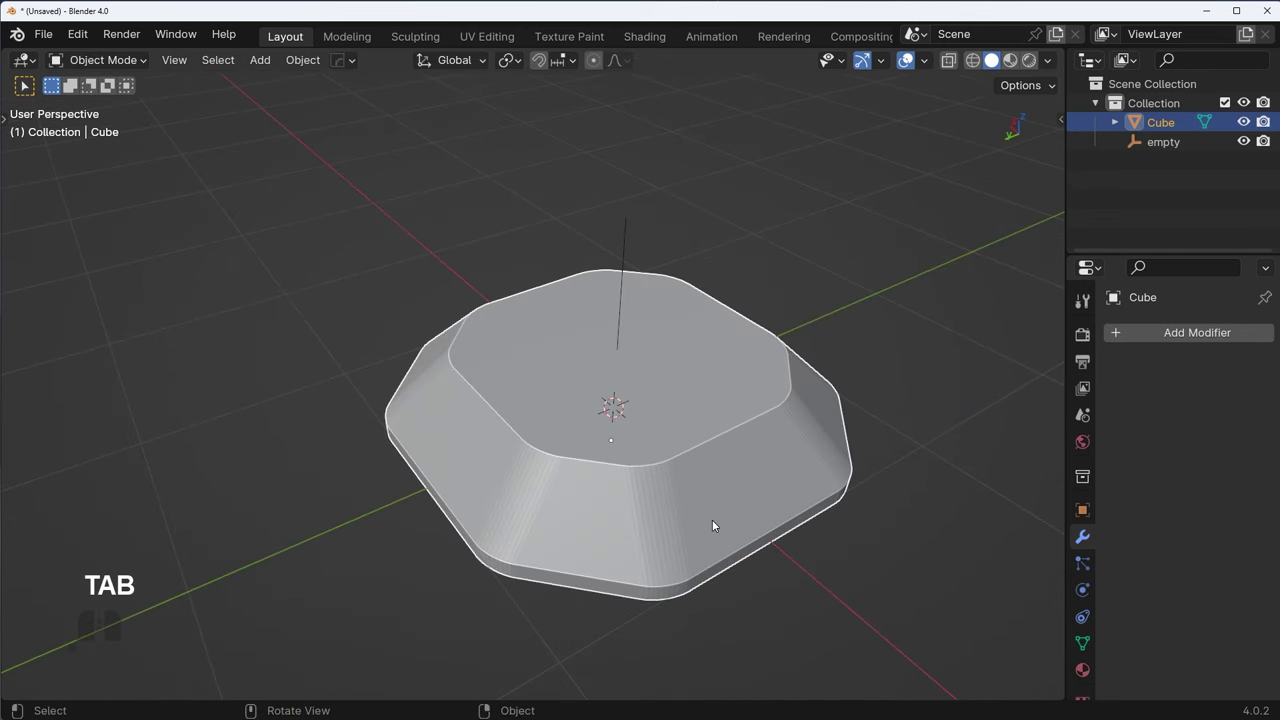
- Dissolve the middle edge loop running around the thin side band of the body
middle_click_drag(563, 514, 686, 523)
key("Tab")
scroll(686, 523, "up", 3)
key("2")
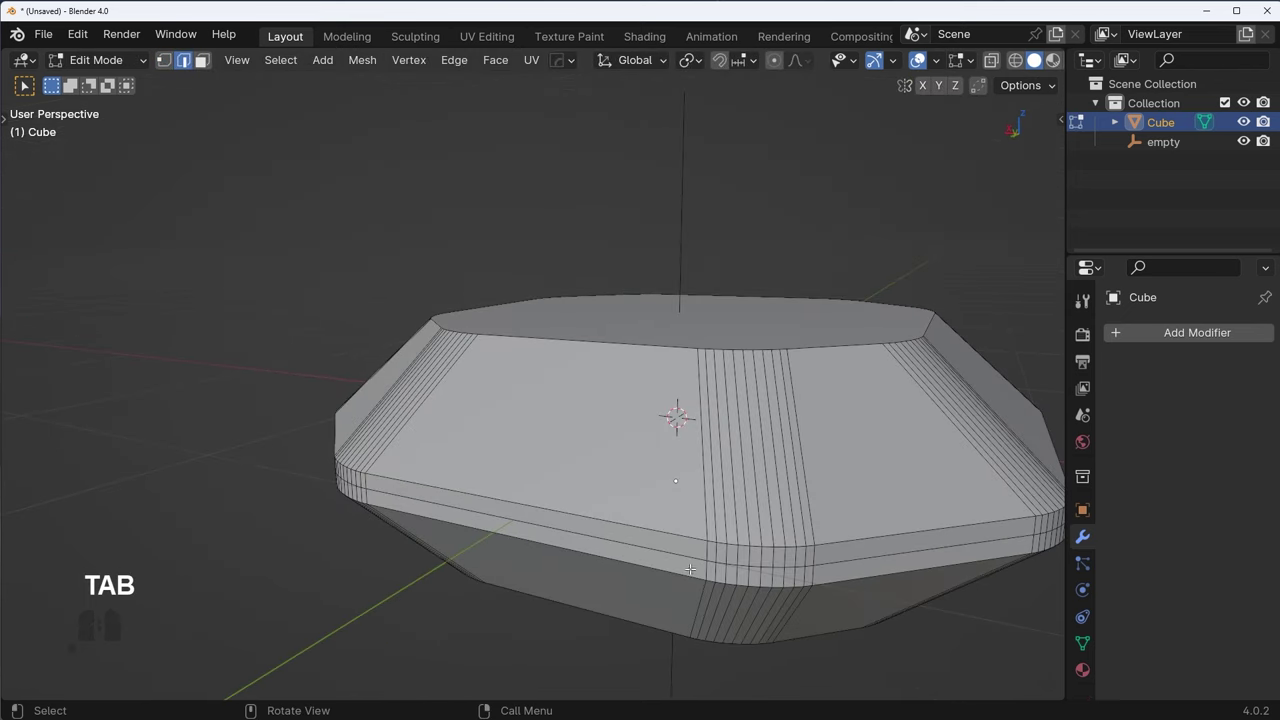
key("ctrl+x")
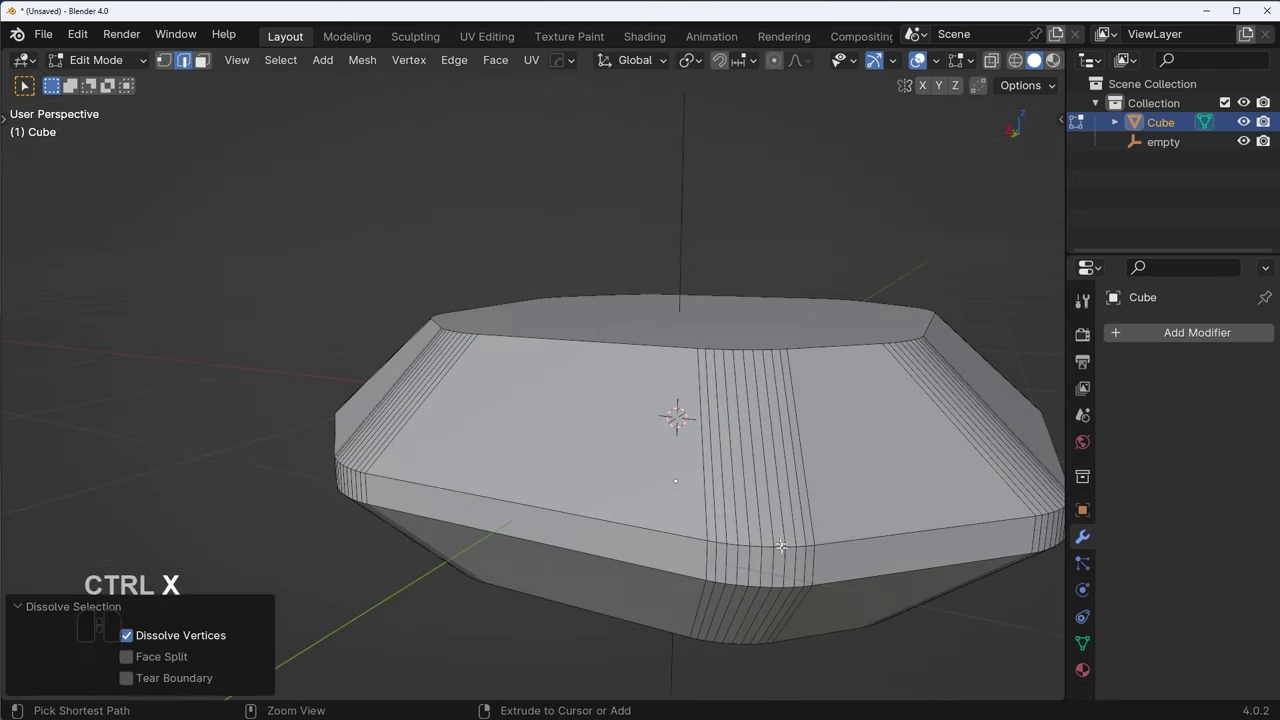
middle_click_drag(786, 543, 775, 470)
middle_click_drag(775, 470, 651, 526)
key("Tab")
scroll(720, 337, "down", 4)
middle_click_drag(755, 335, 850, 346)
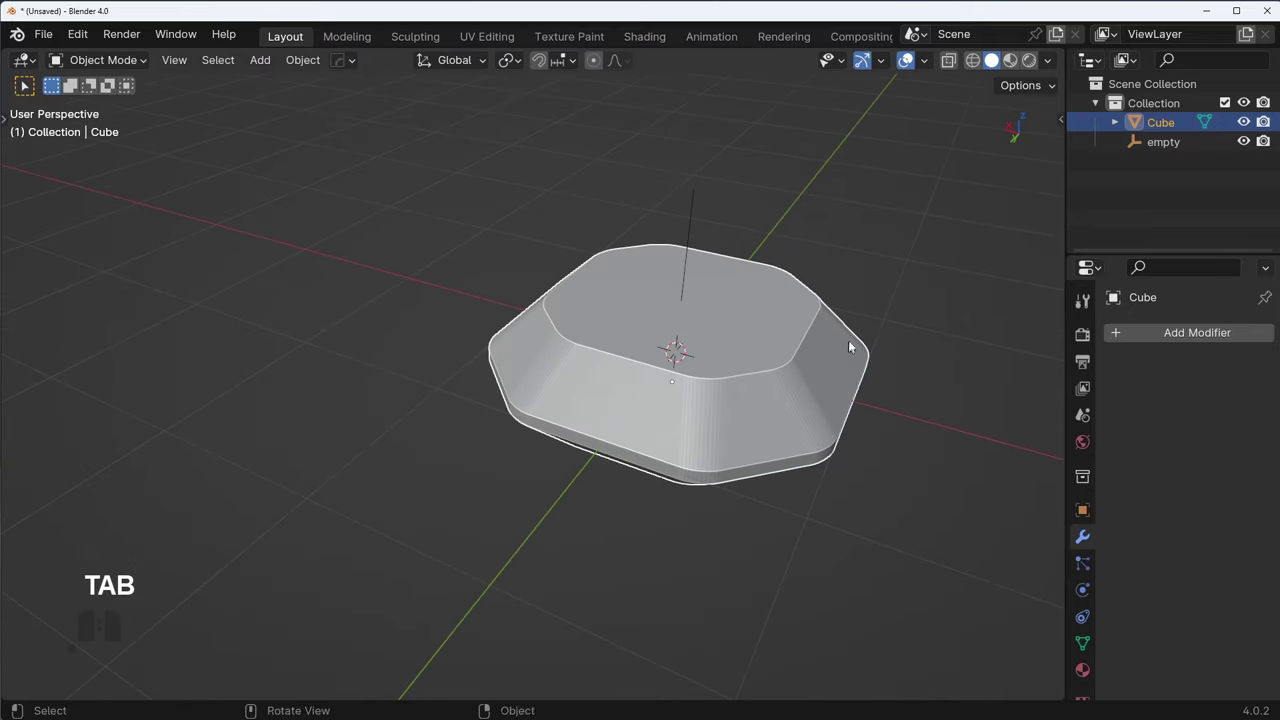
- Apply Shade Auto Smooth to the body with a 30° angle
scroll(734, 397, "up", 3)
right_click(742, 362)
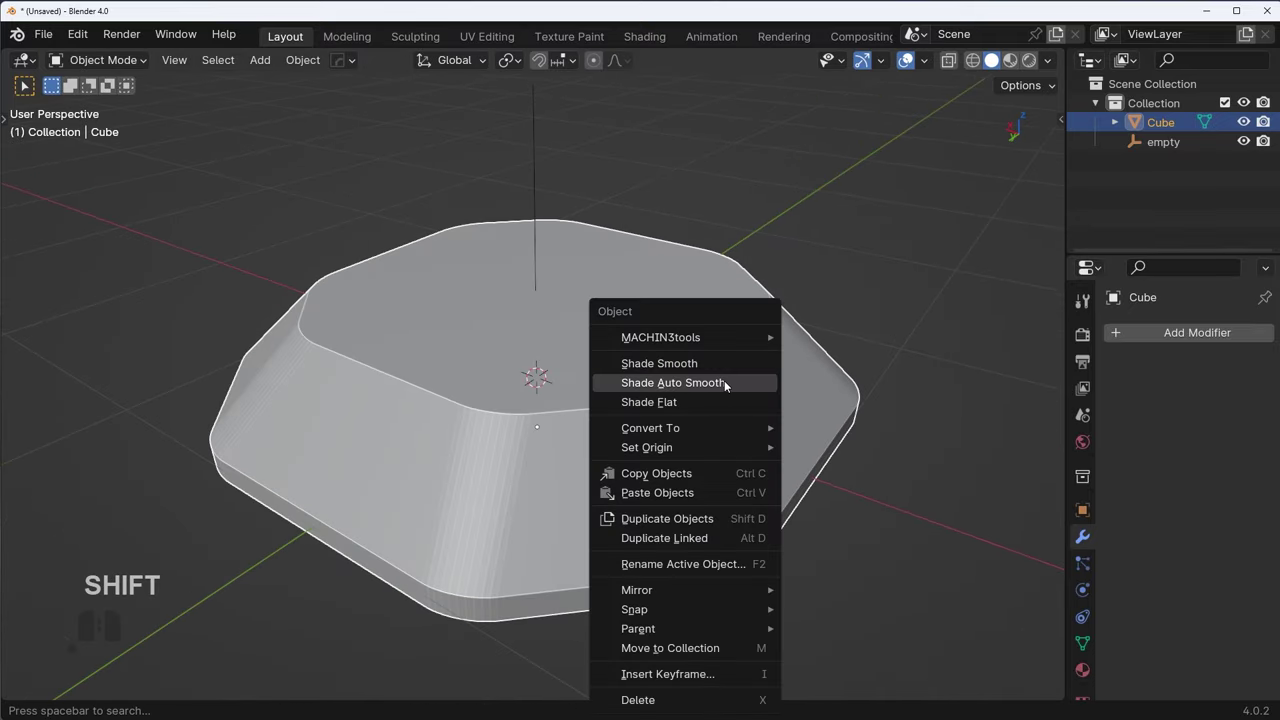
left_click(729, 380)
middle_click_drag(729, 403, 604, 427)
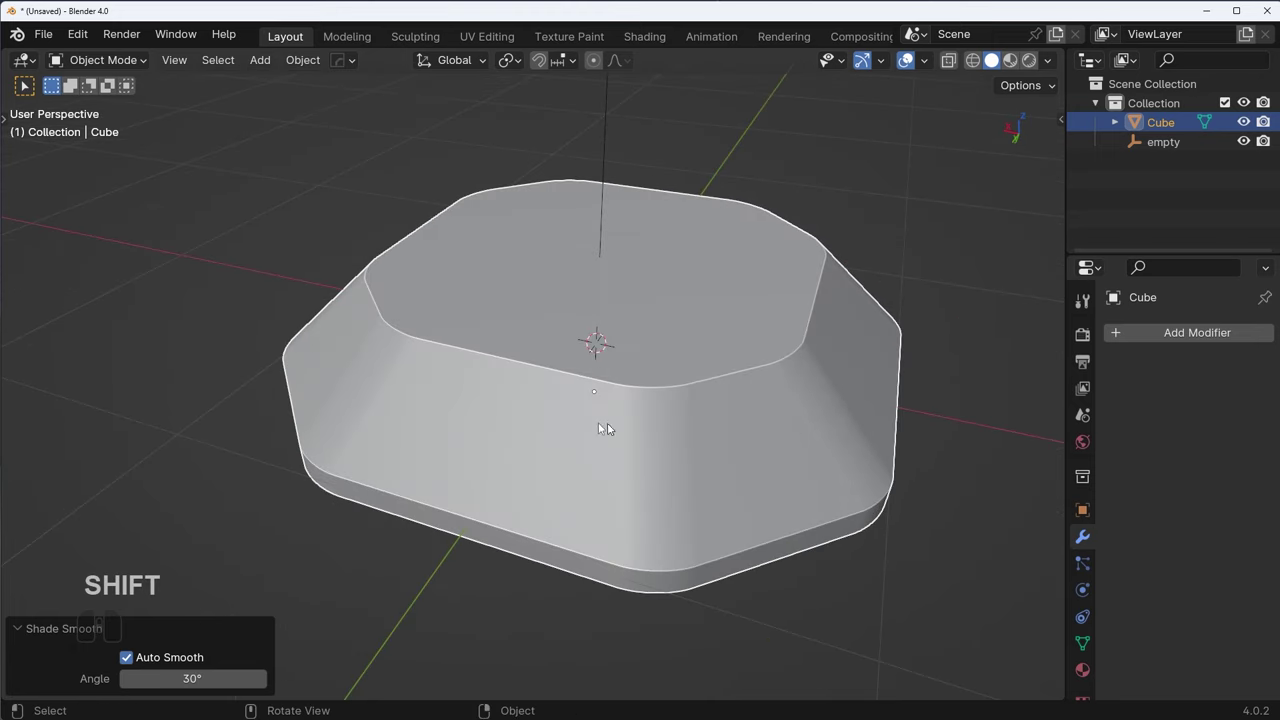
middle_click_drag(587, 569, 714, 535)
scroll(636, 469, "up", 2)
middle_click_drag(783, 470, 652, 429)
scroll(651, 429, "down", 2)
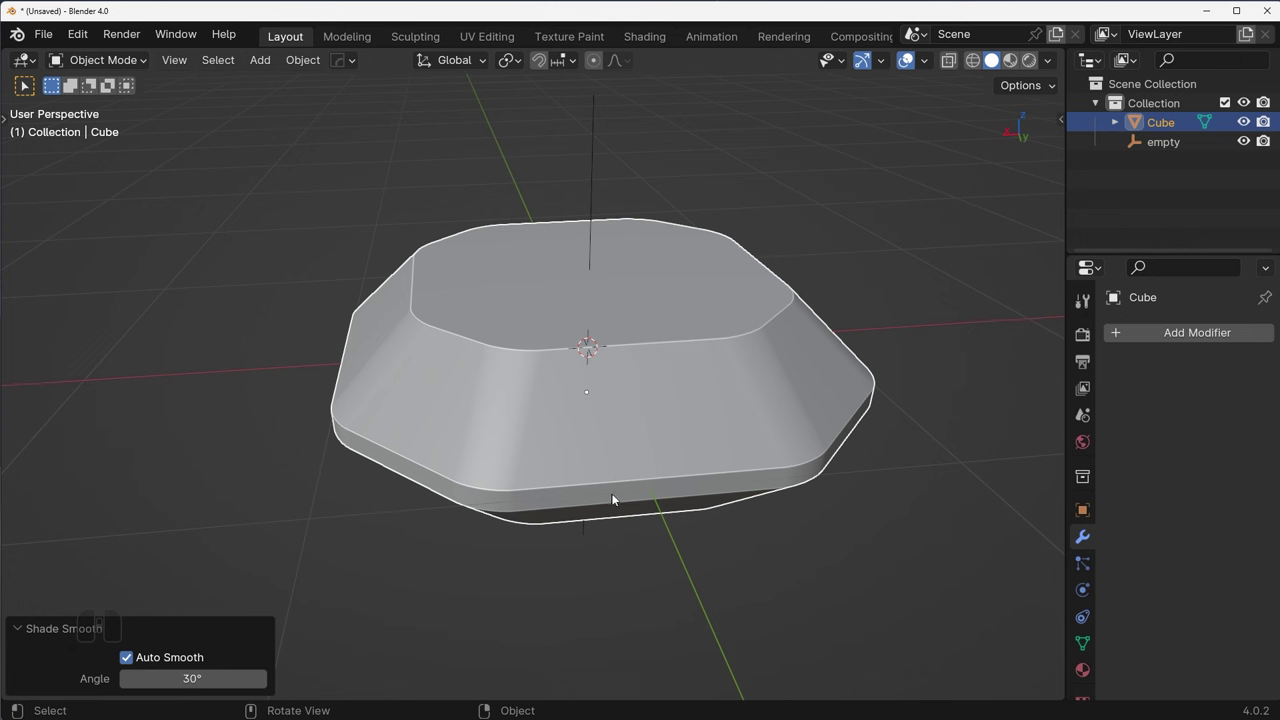
middle_click_drag(692, 292, 690, 442)
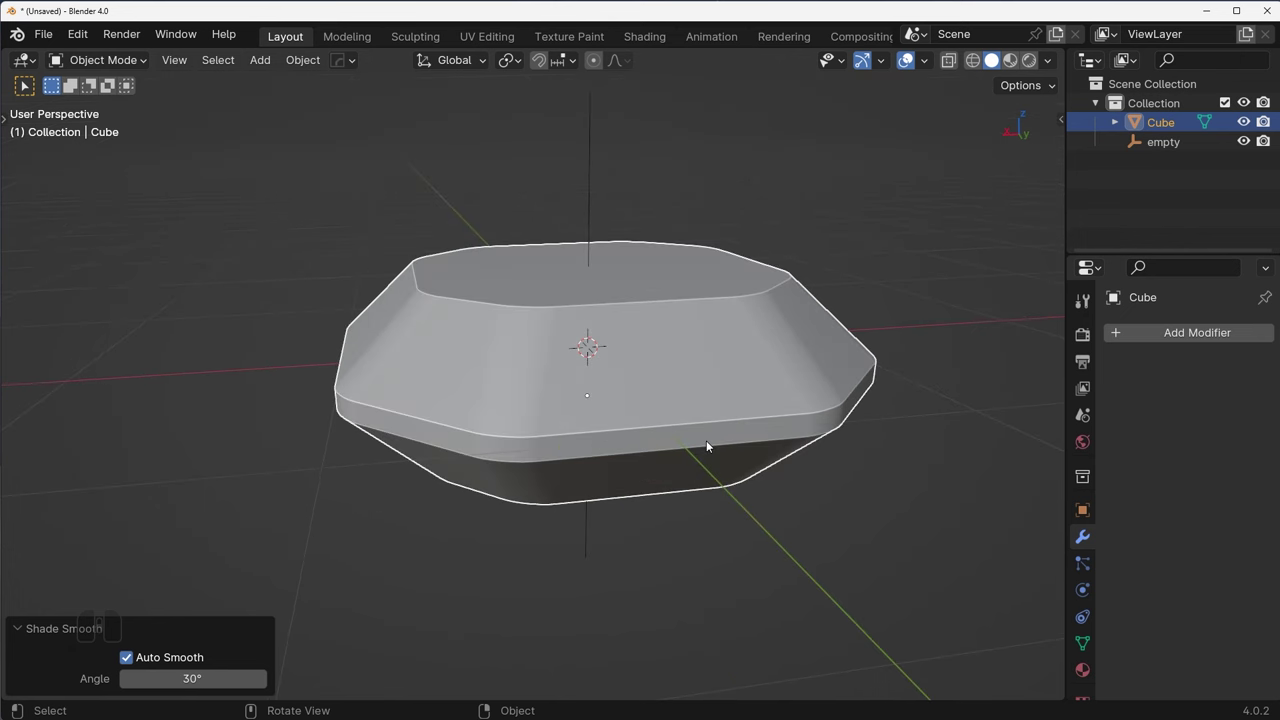
- Add a cube at the world origin in the right orthographic view and scale it down to about 0.105
key("KP_3")
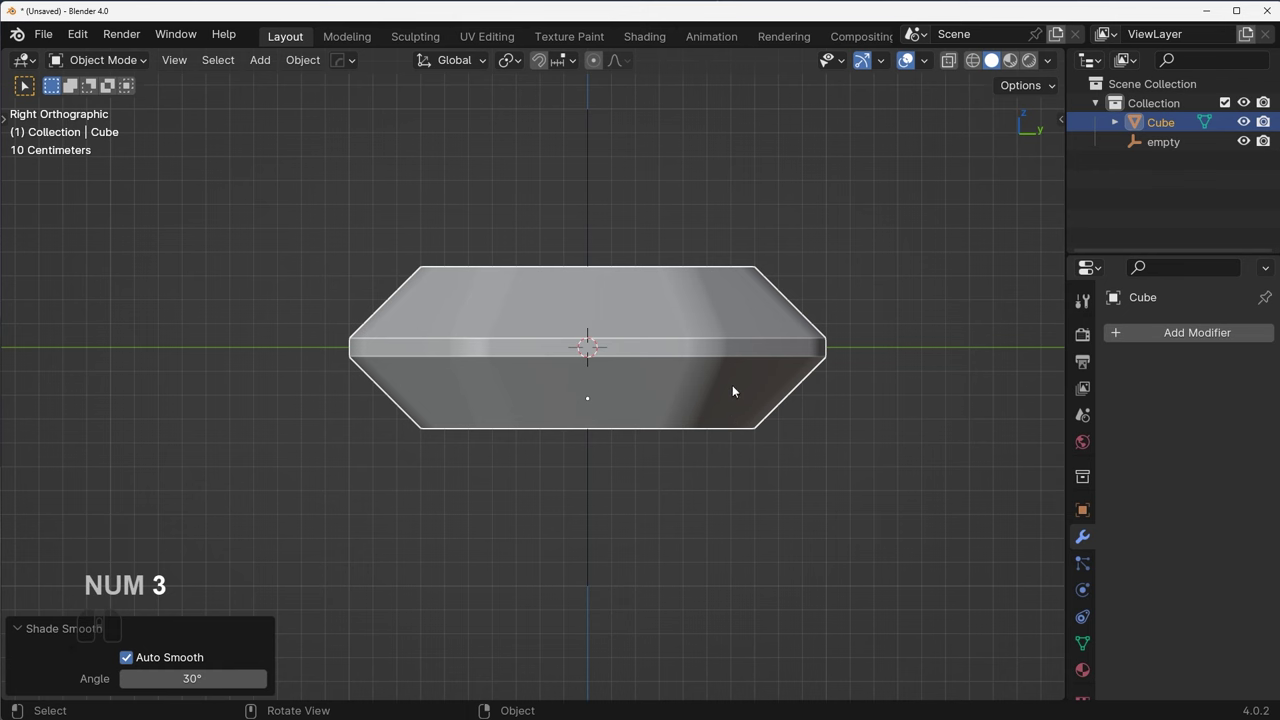
scroll(668, 297, "up", 4)
middle_click_drag(698, 290, 603, 365, "shift")
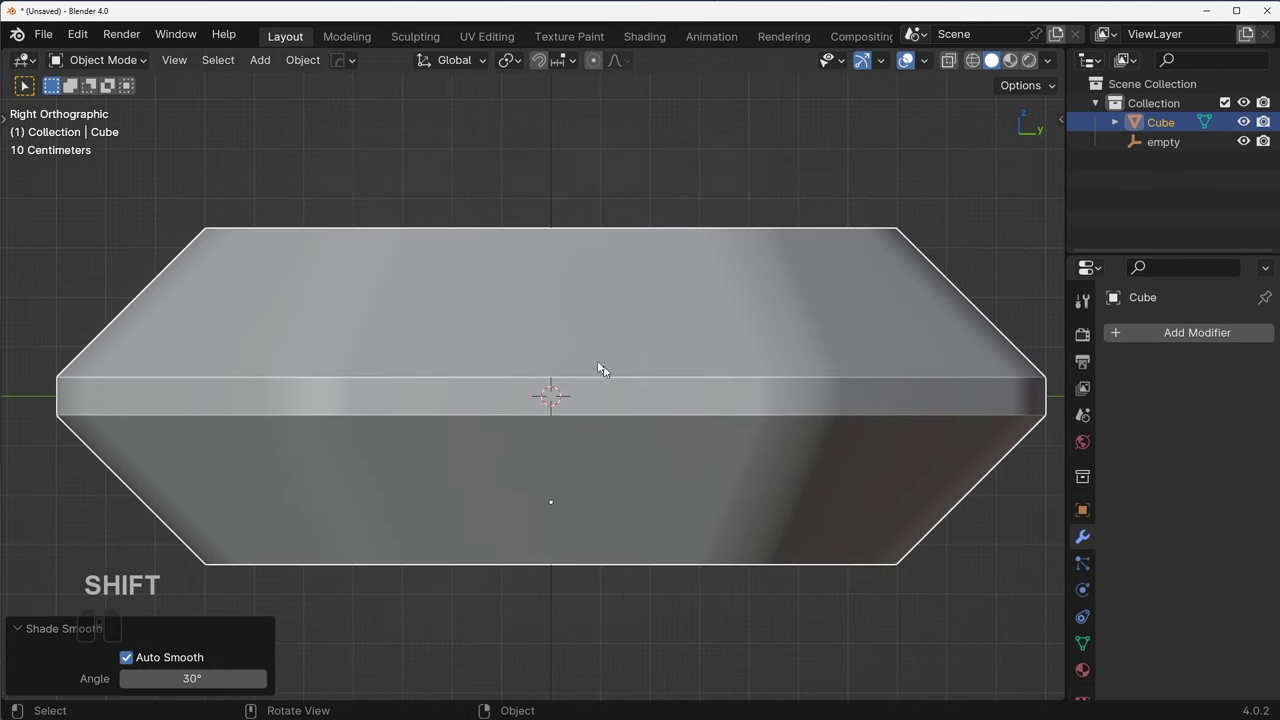
key("shift+a")
mouse_move(646, 315)
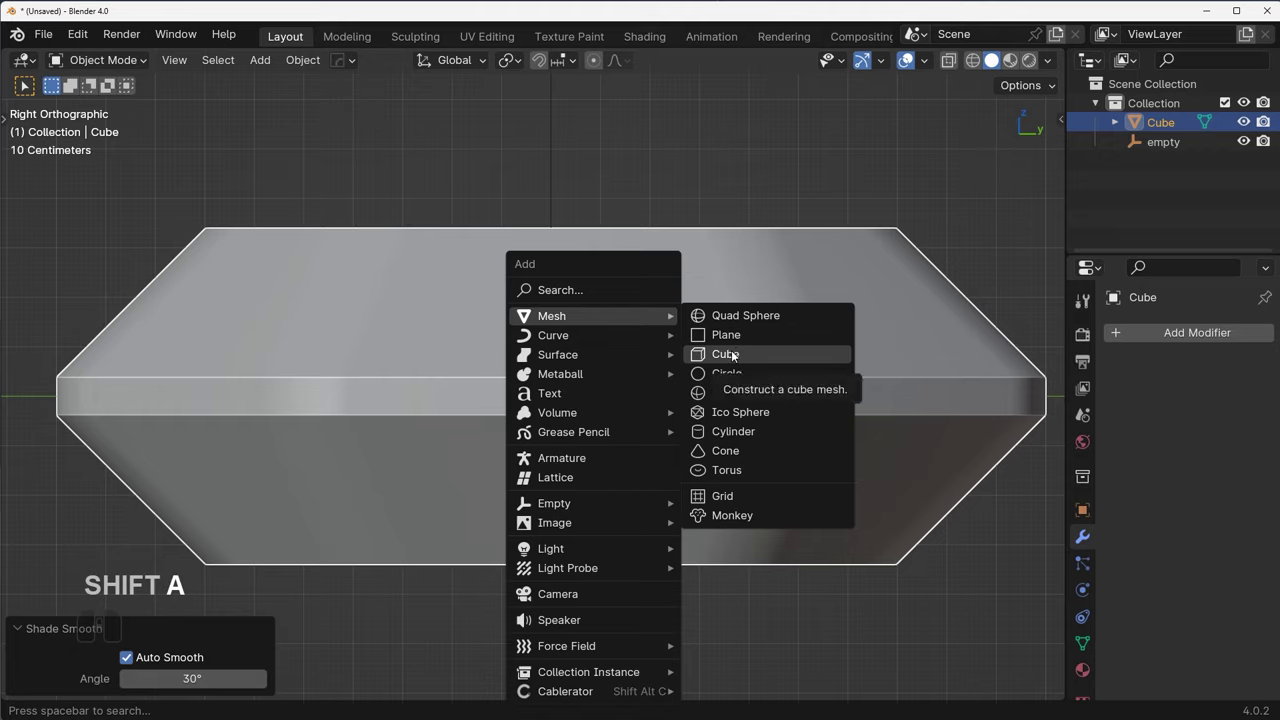
left_click(729, 354)
key("s")
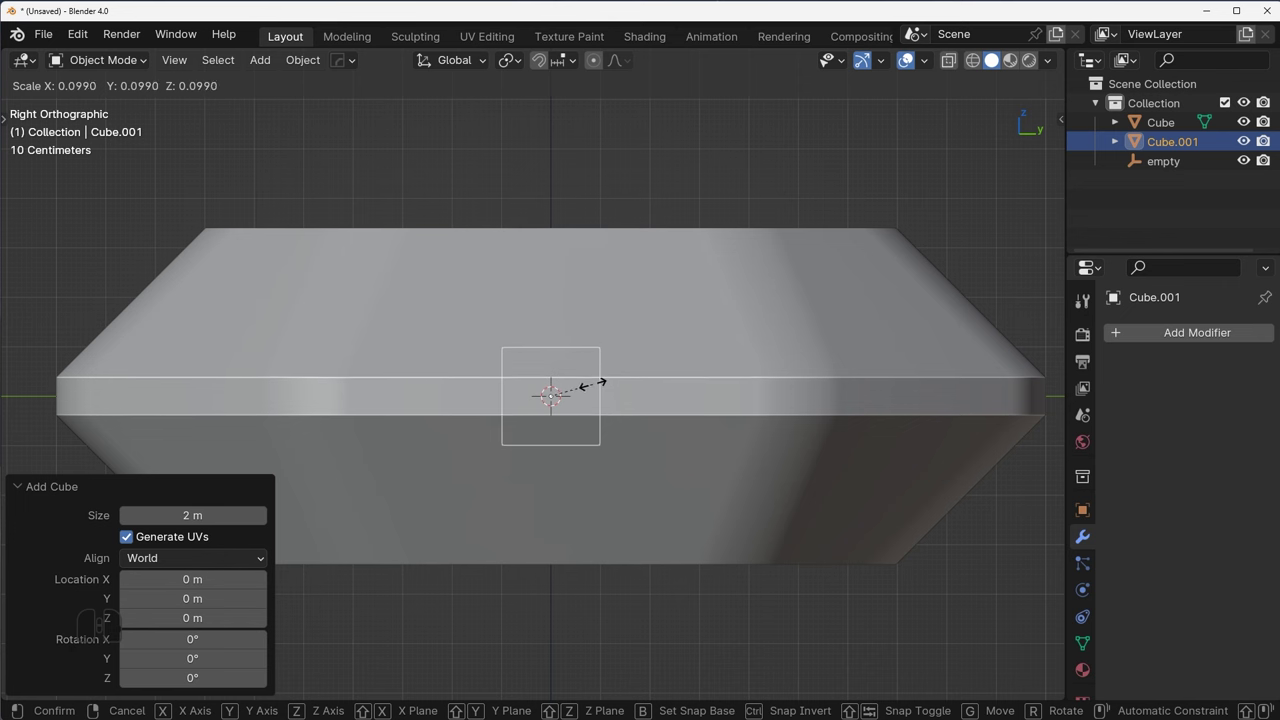
left_click(595, 381)
scroll(568, 378, "up", 3)
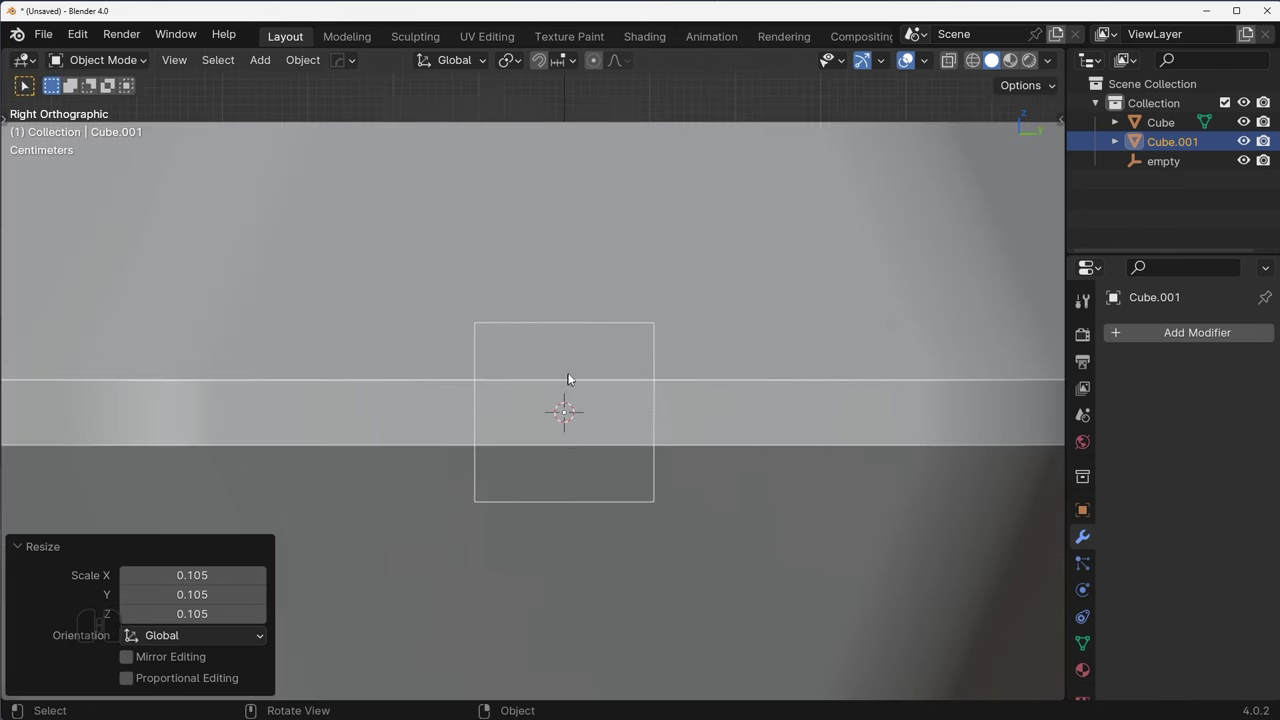
scroll(509, 412, "down", 2)
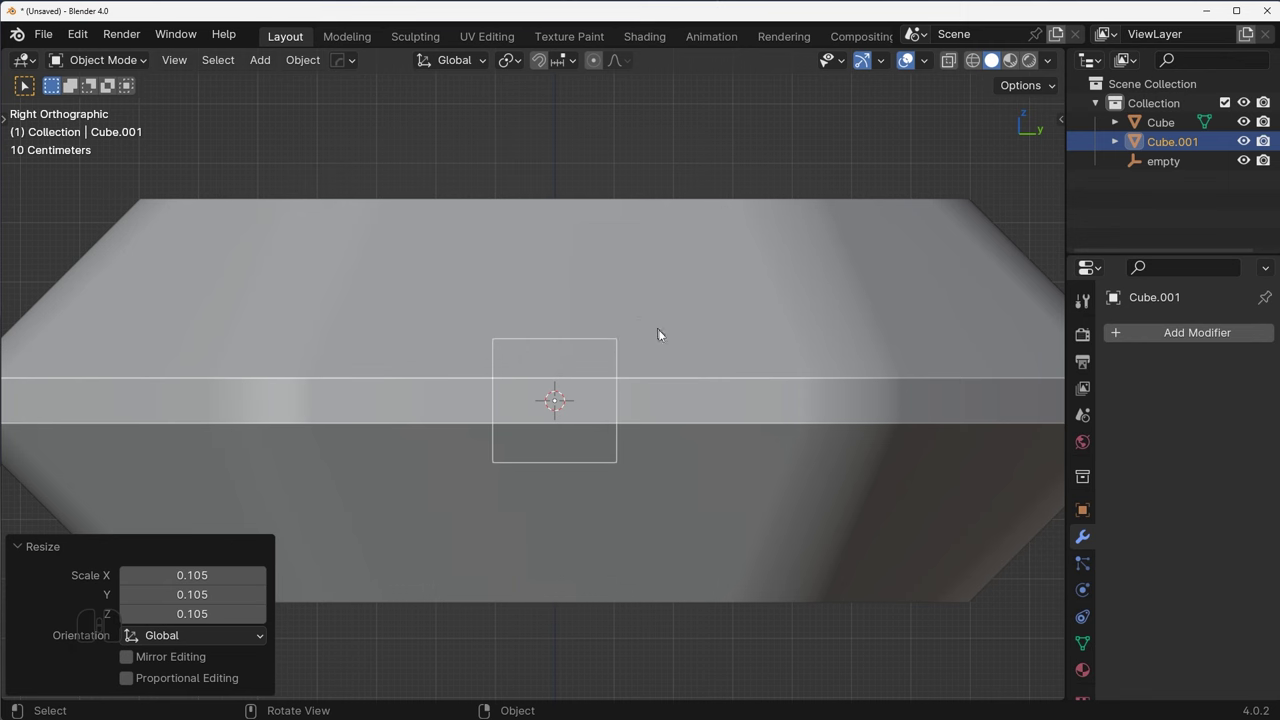
- Set snapping to Vertex and move the small cube about 0.895 m along X, snapped to the body's side band
middle_click_drag(658, 333, 612, 337)
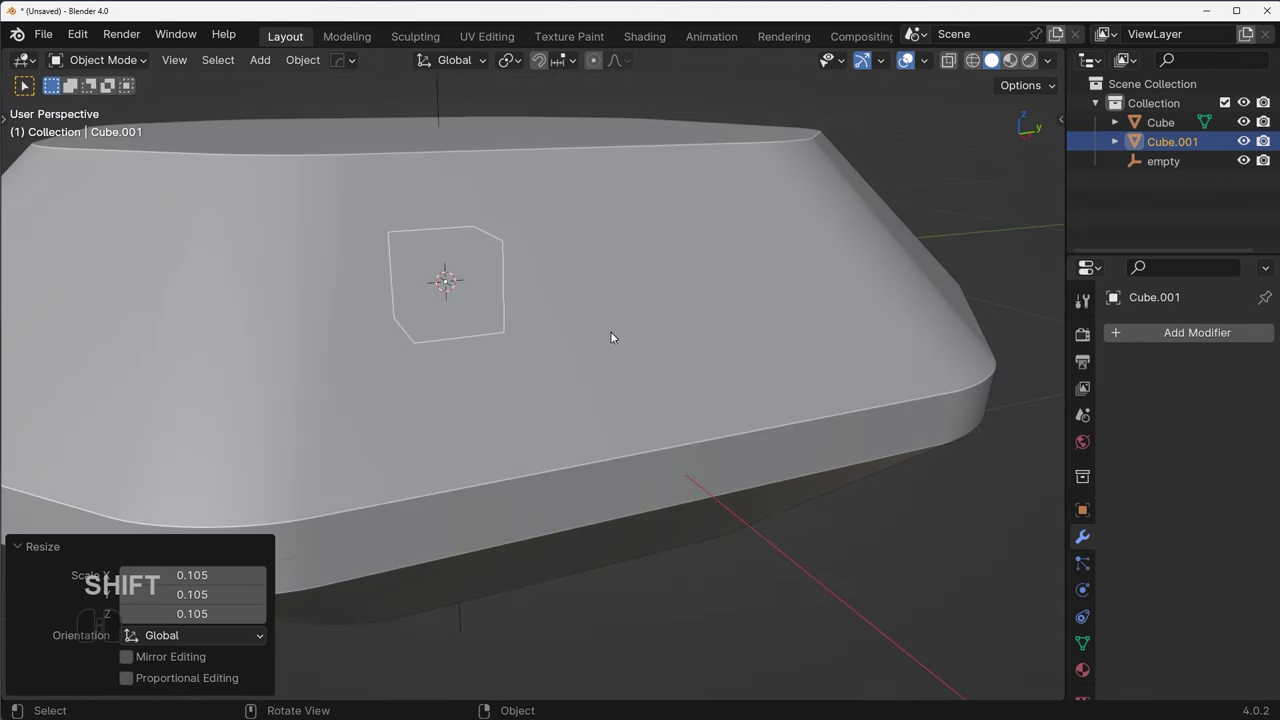
key("g")
key("Escape")
left_click(567, 66)
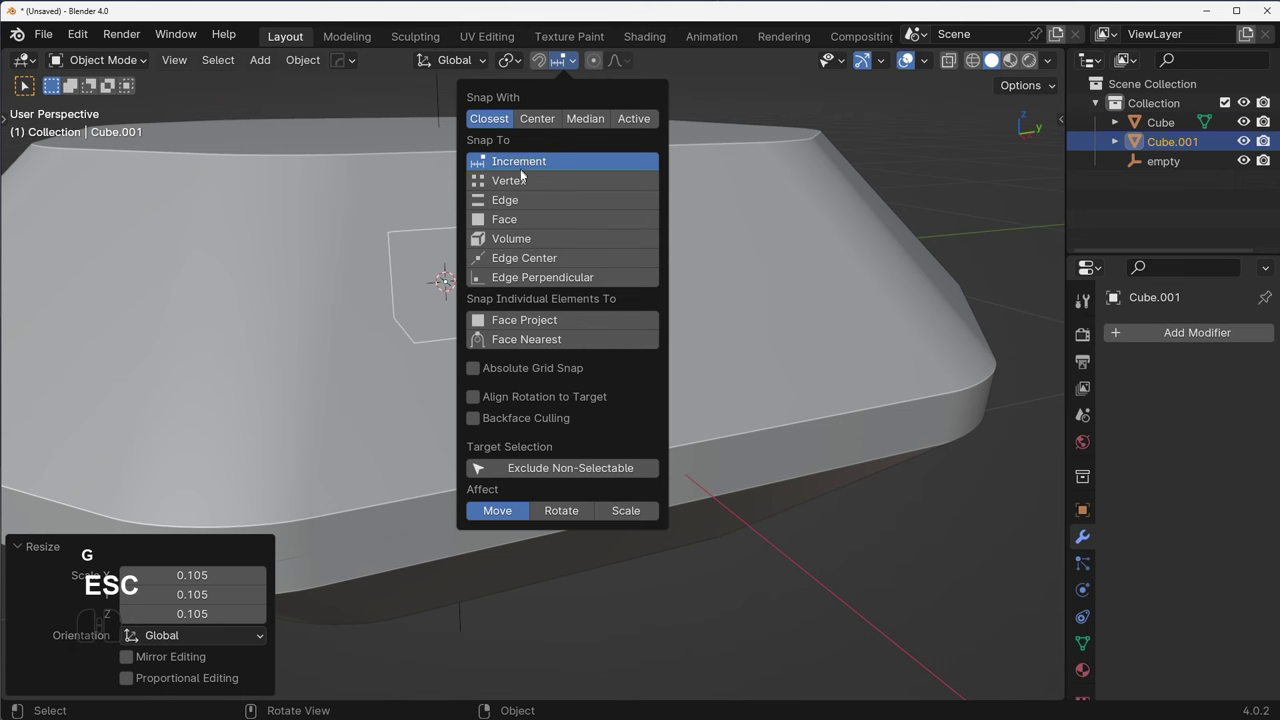
left_click(510, 179)
key("g")
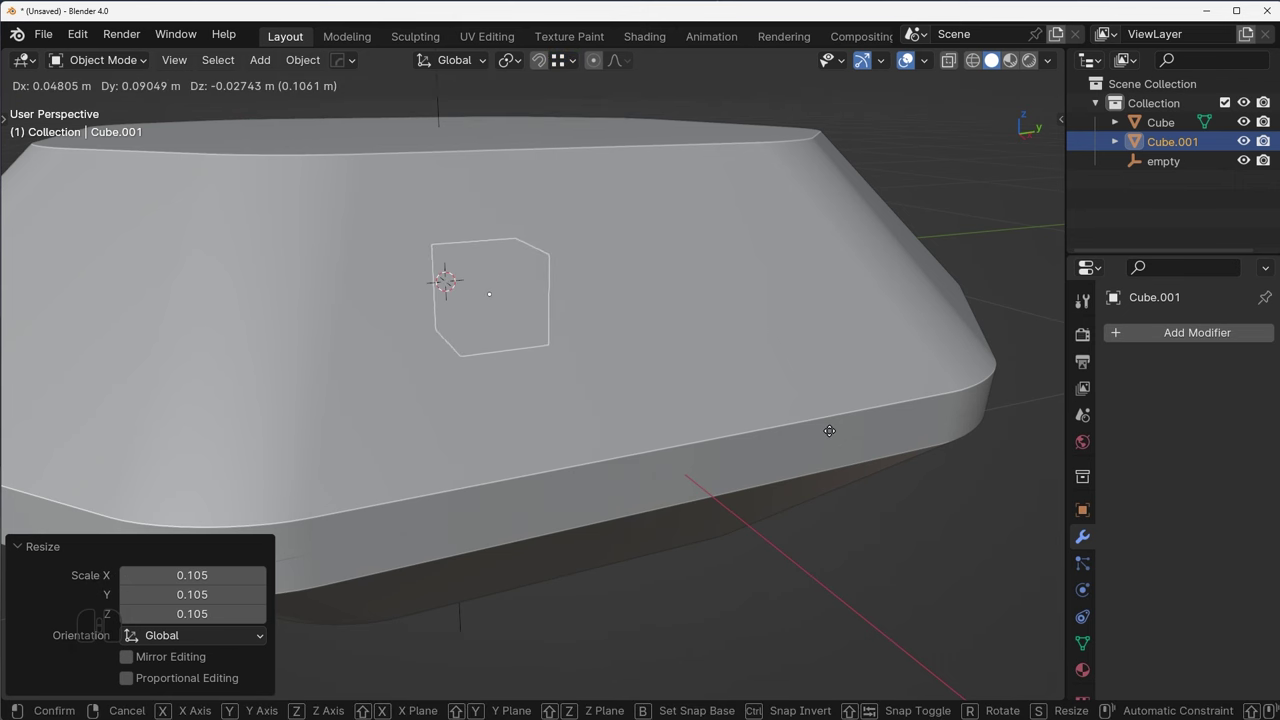
key("x")
key("ctrl")
left_click(945, 393)
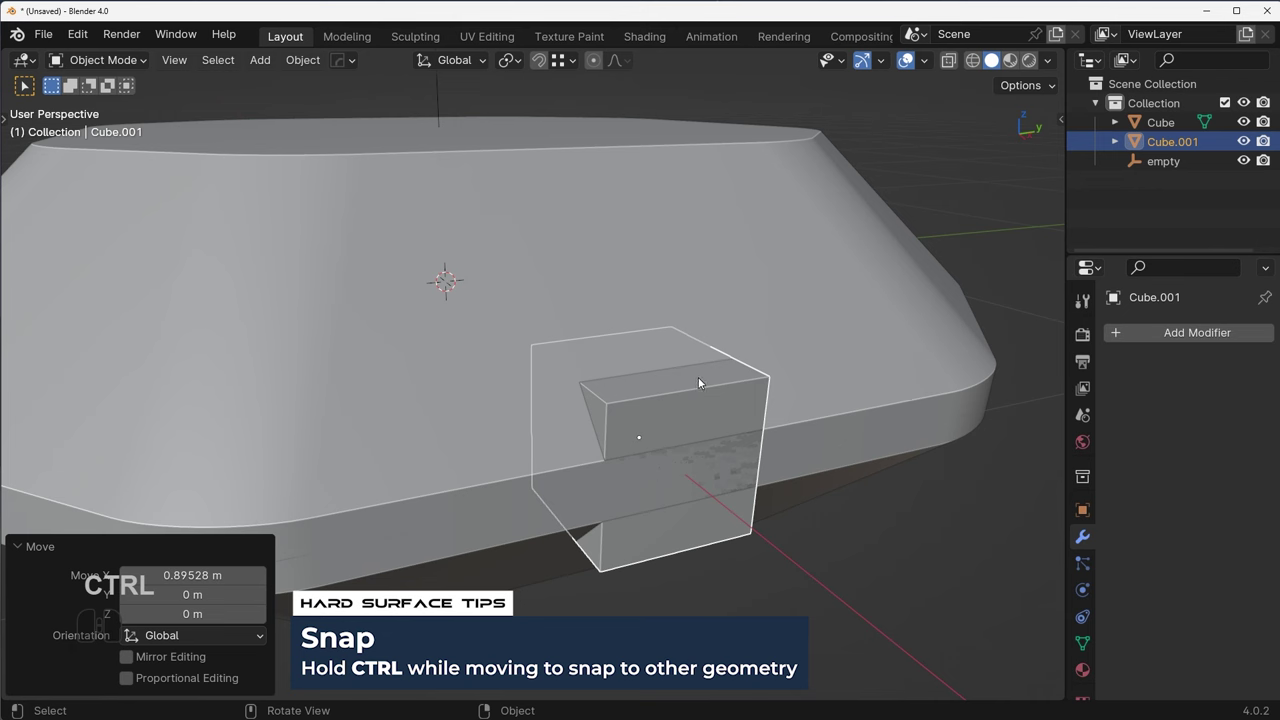
- Bevel the small cube's two upper edges running along X with 10 segments
key("Tab")
left_click(750, 367, "shift")
key("ctrl+b")
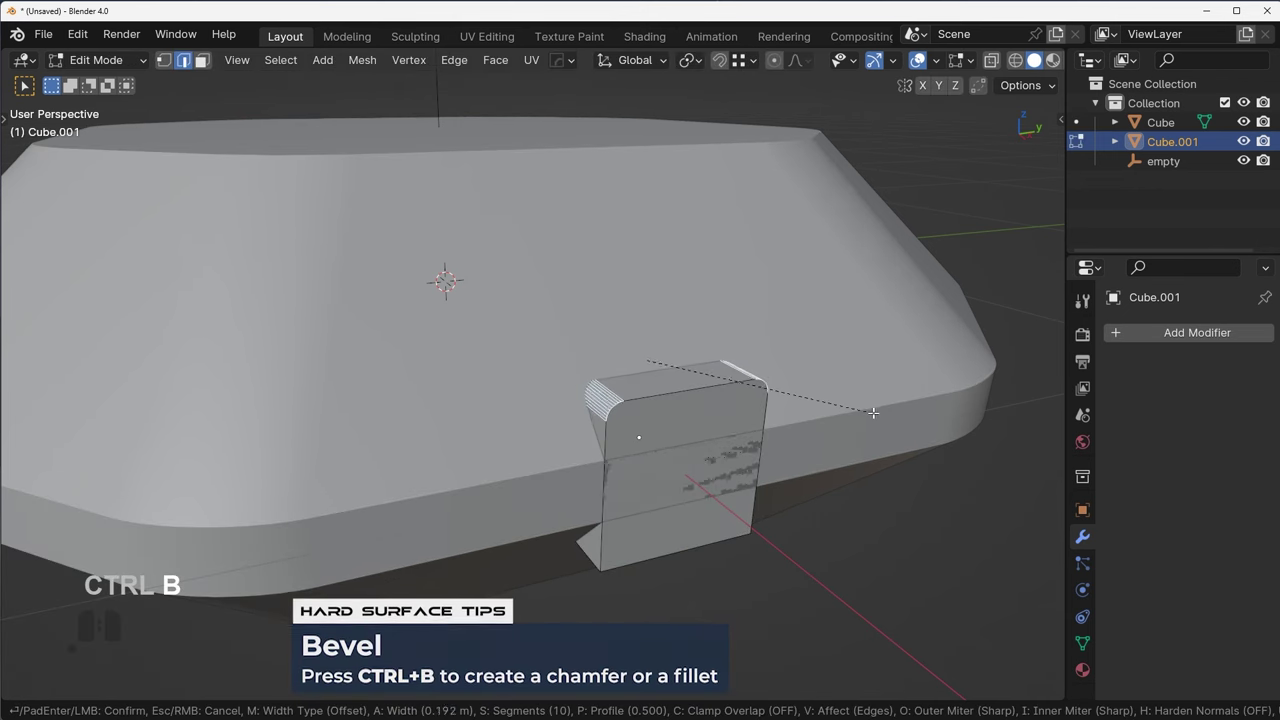
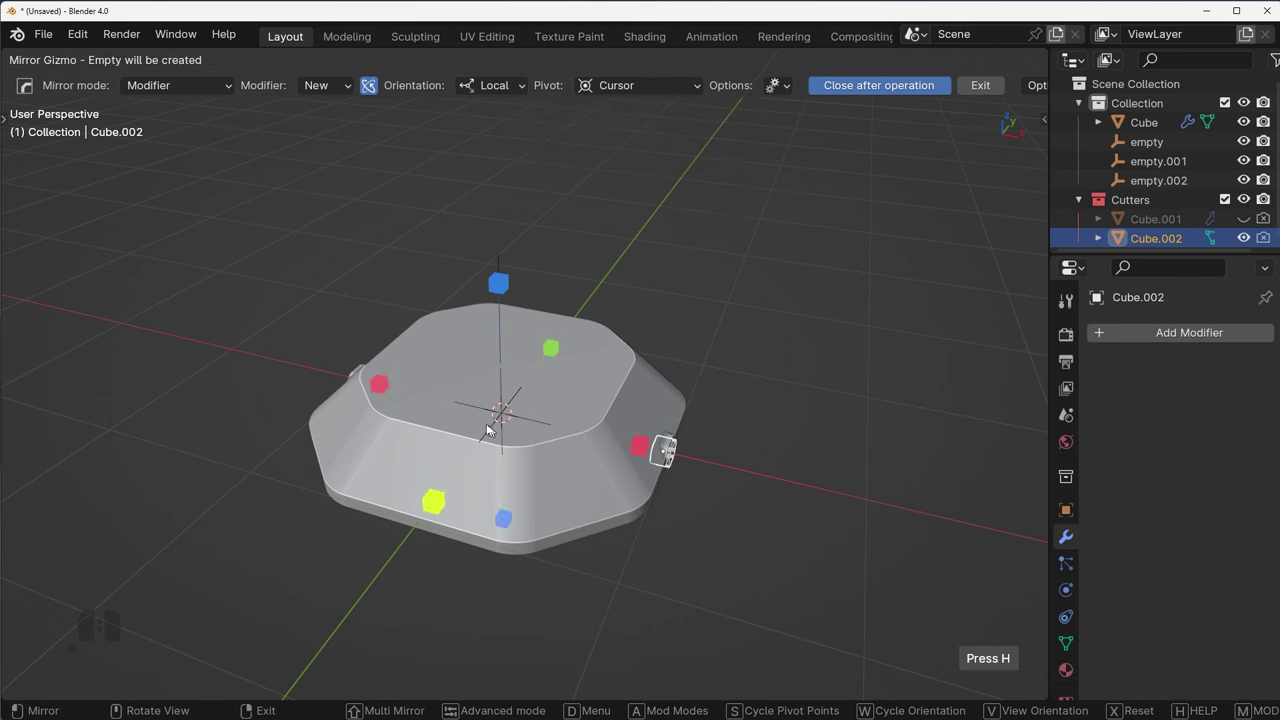
- Mirror the inner cutter across the X axis with a new empty and hide the Cutters collection
left_click(640, 452)
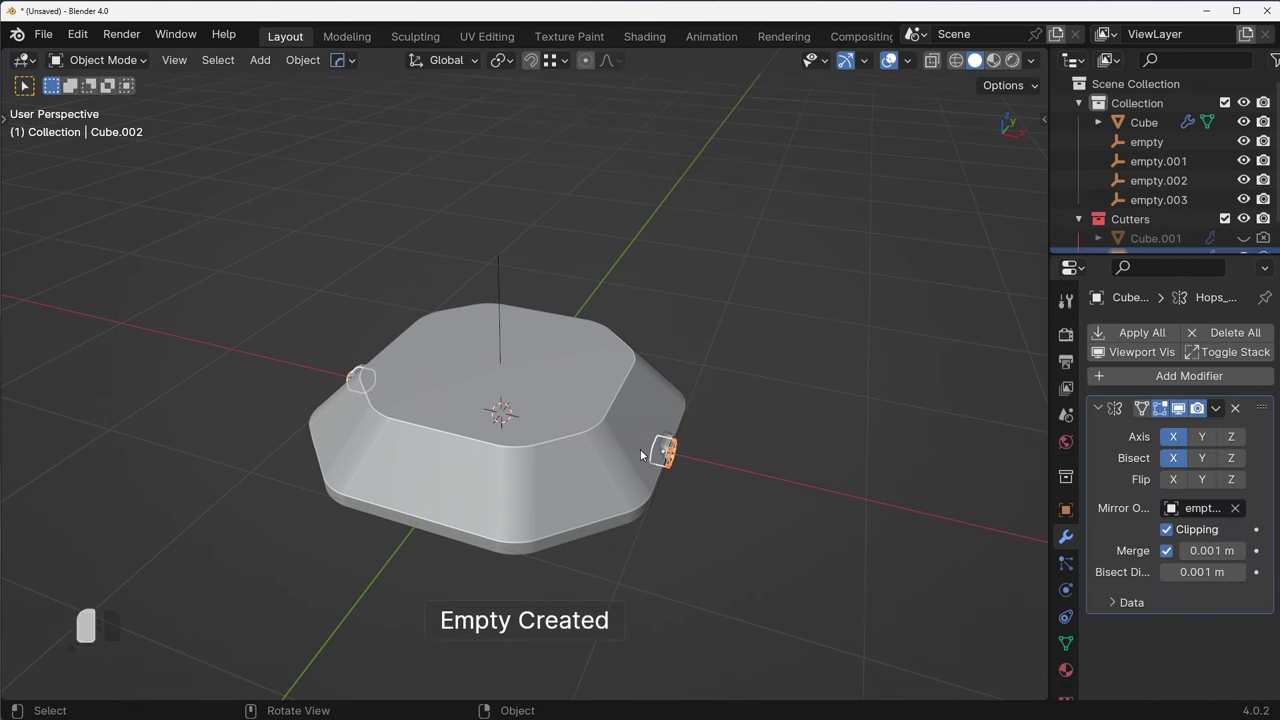
middle_click_drag(640, 449, 734, 400)
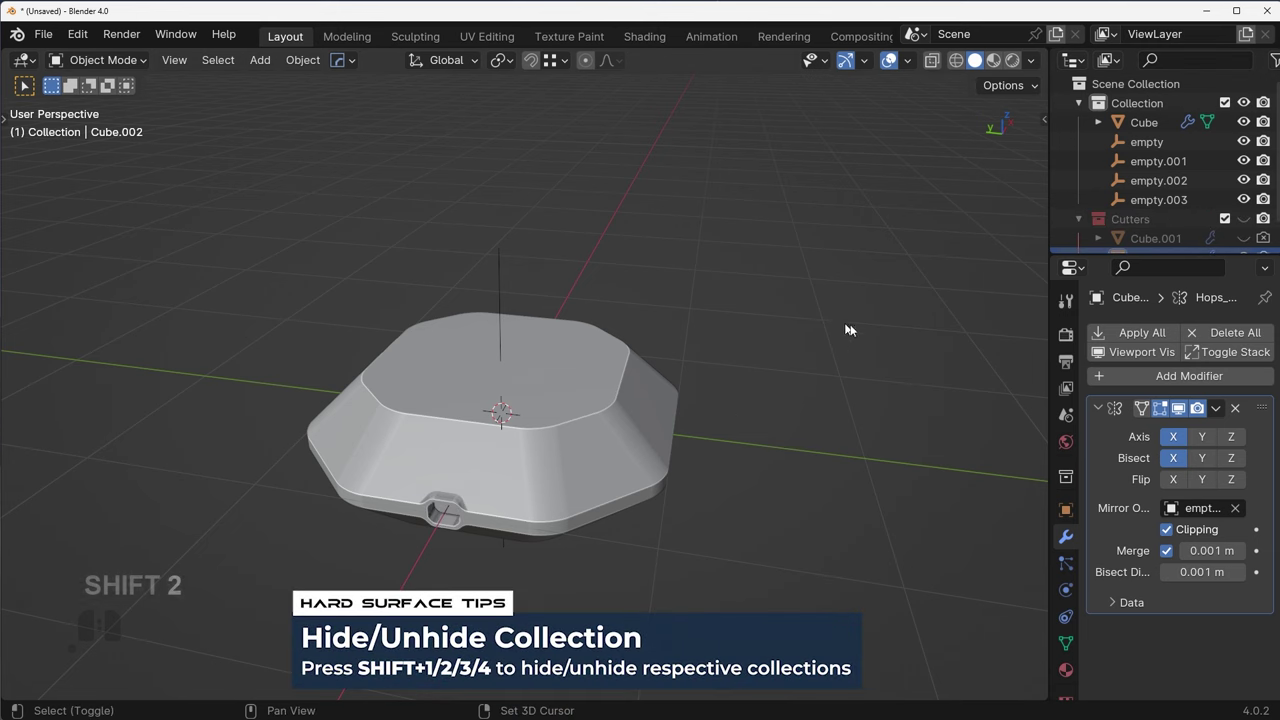
middle_click_drag(846, 330, 655, 410)
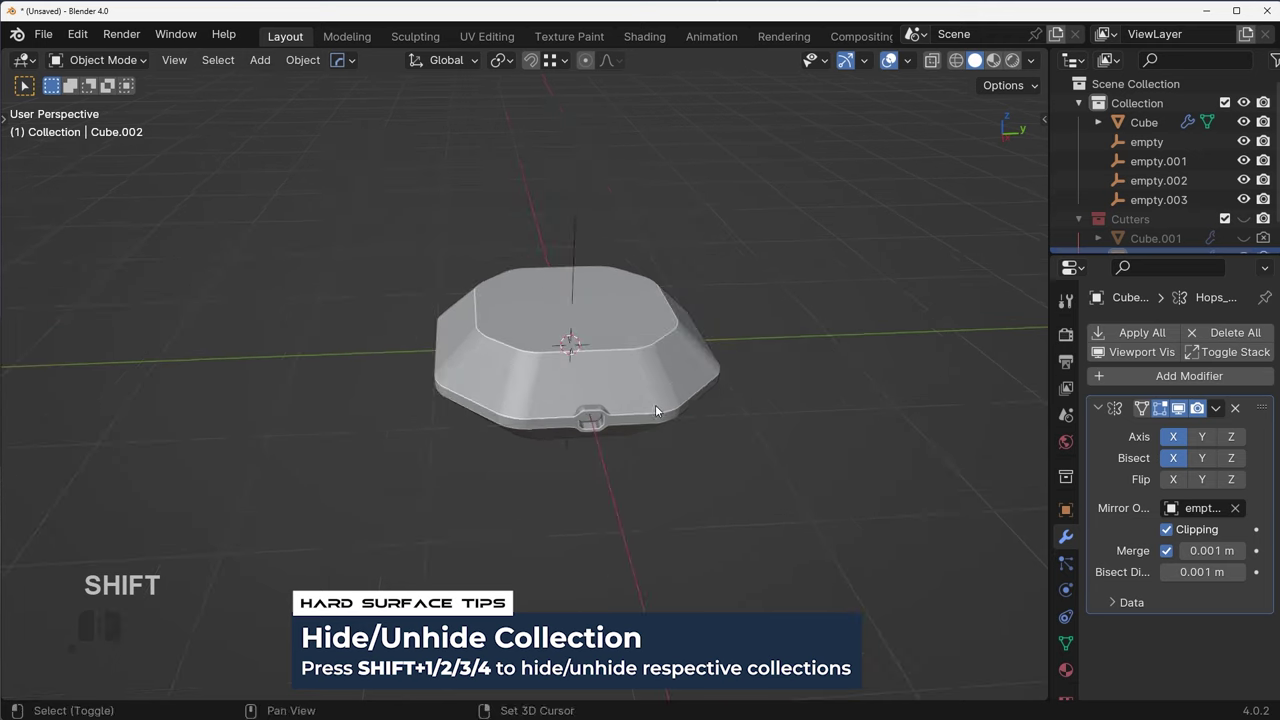
- Select the body and bring up the inner side-opening cutter with HardOps Ever Scroll
scroll(655, 404, "up", 2)
scroll(724, 366, "up", 5)
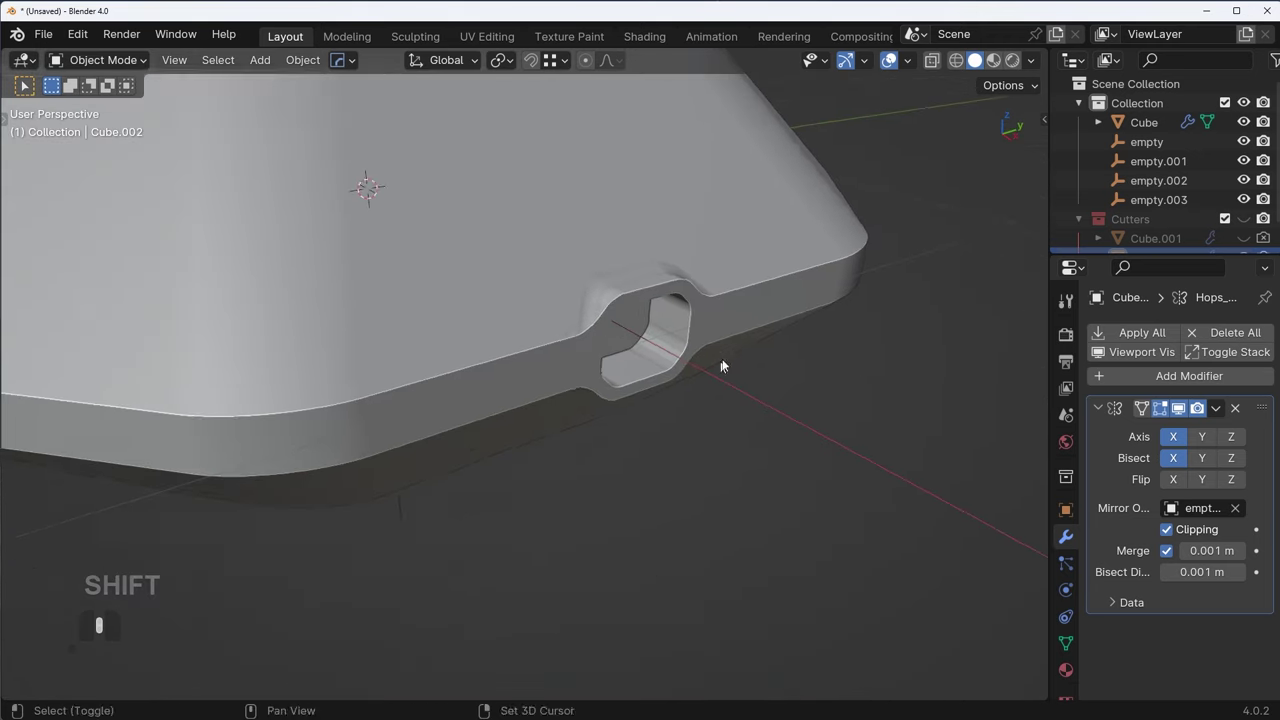
scroll(826, 249, "up", 4)
scroll(748, 317, "down", 4)
left_click(749, 316, "shift")
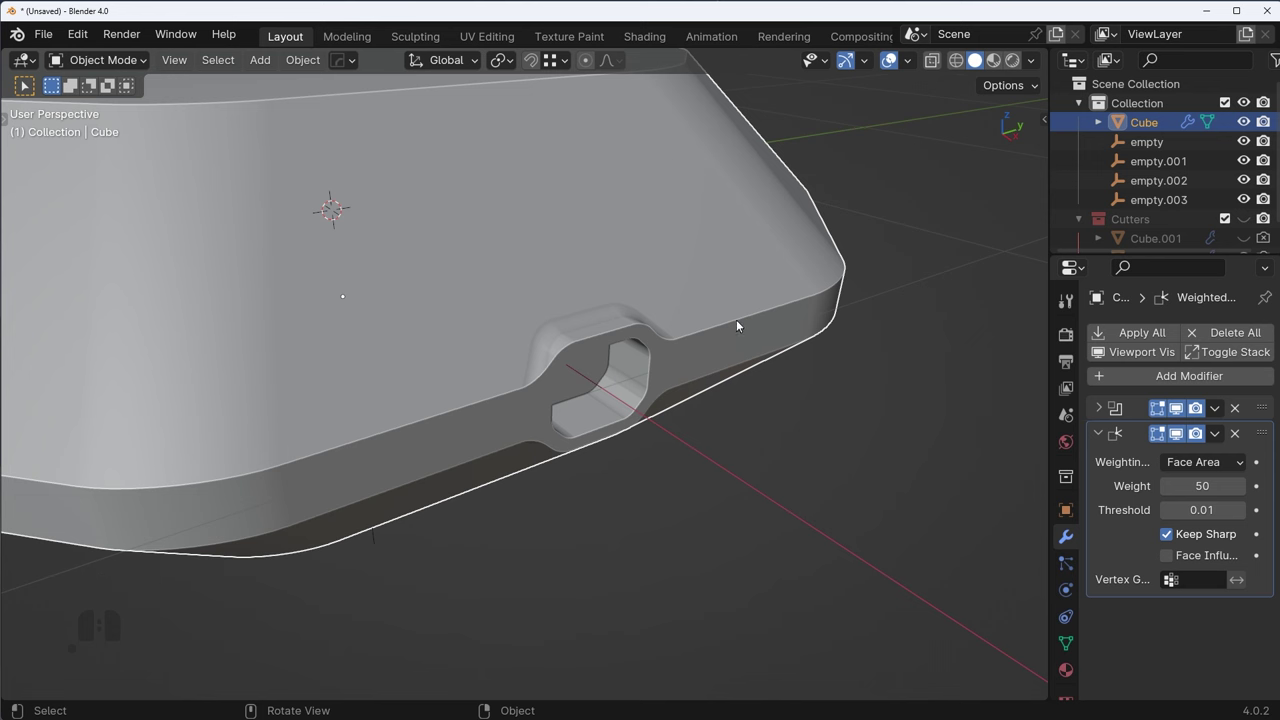
scroll(738, 350, "down", 3)
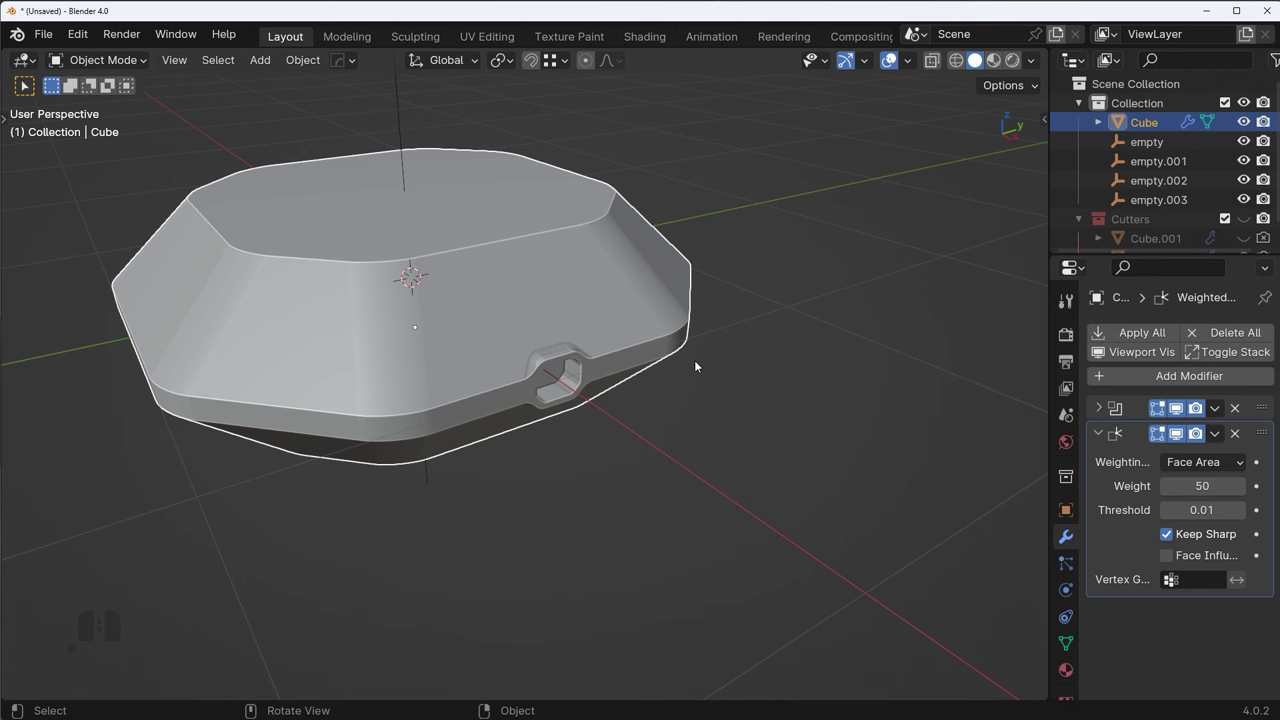
scroll(695, 366, "up", 6)
key("q")
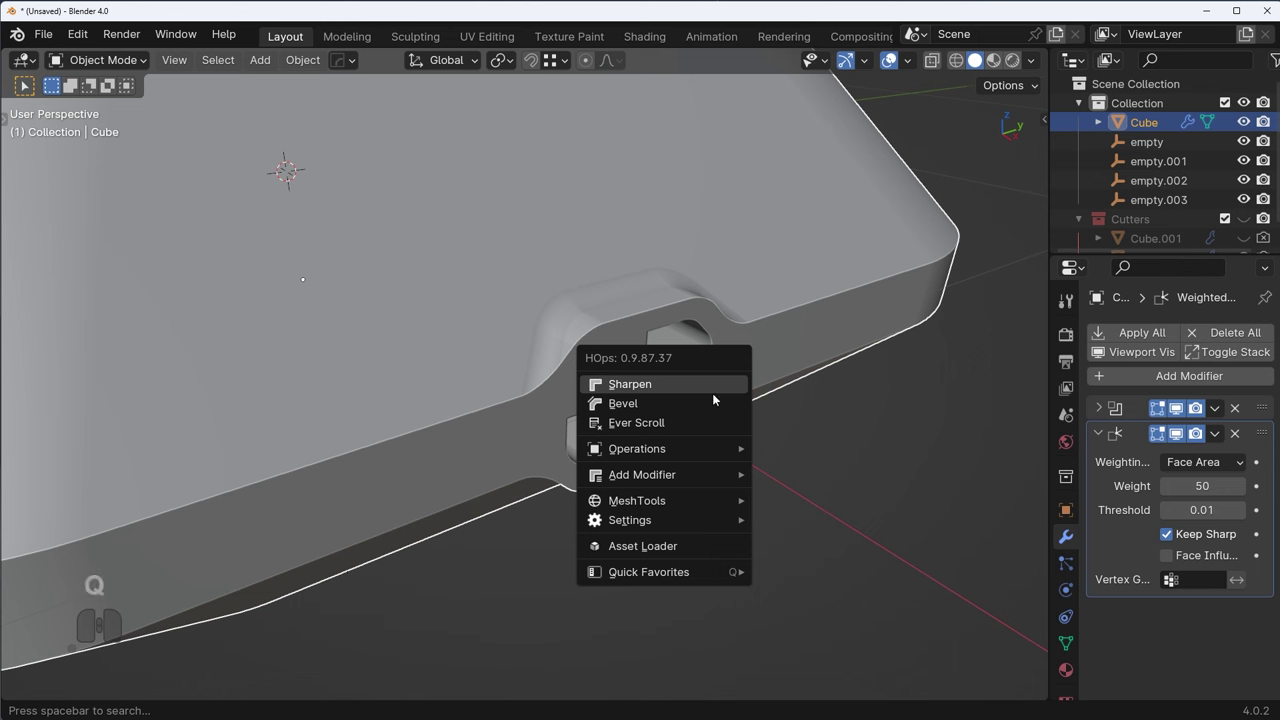
left_click(697, 420)
left_click(700, 419)
- Add a loop cut around the inner cutter's walls and bevel it about 0.0294 m wide with 1 segment
scroll(780, 410, "up", 3)
key("Tab")
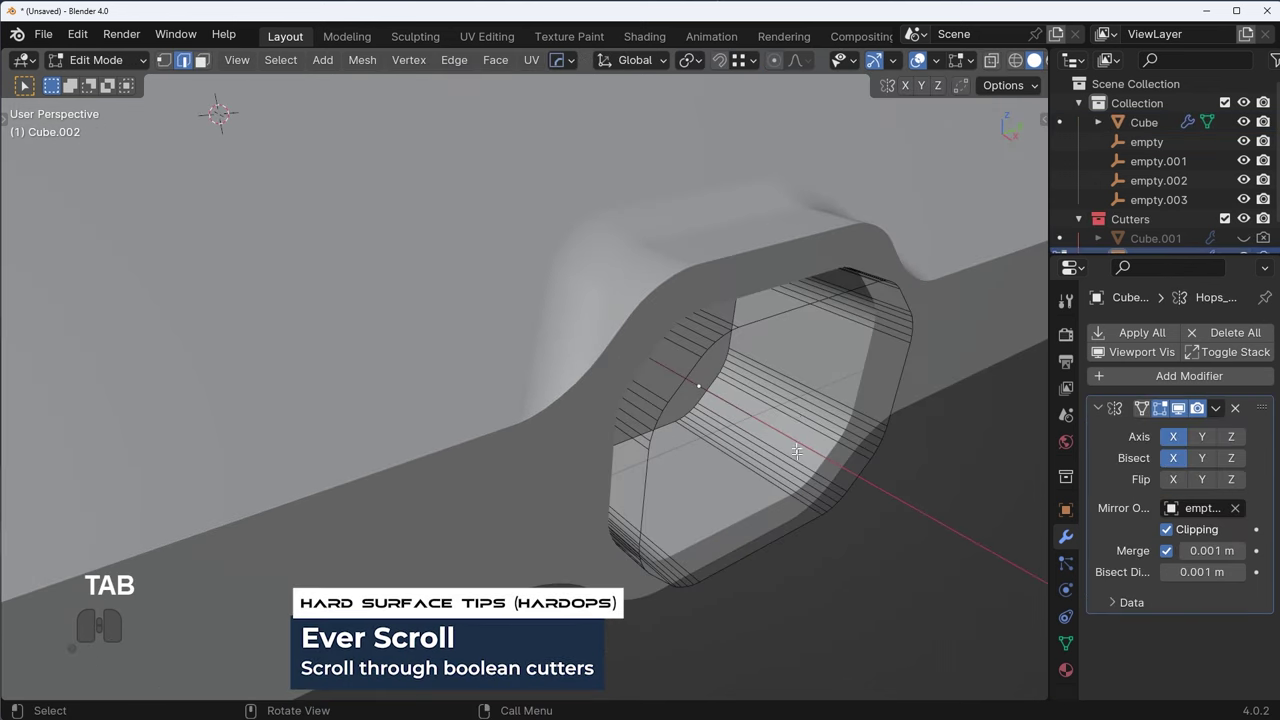
key("ctrl+r")
left_click(792, 403)
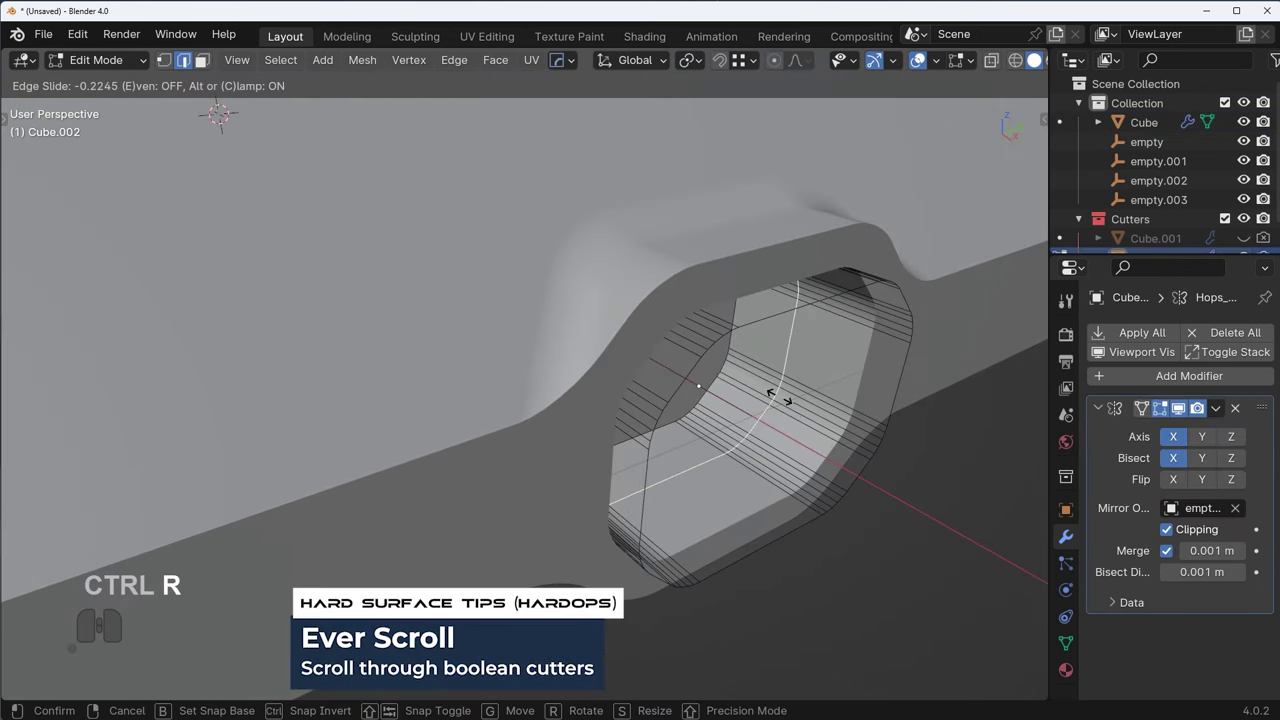
left_click(782, 398)
key("ctrl+b")
left_click(842, 424)
- Extrude the bevelled band of faces in place and shrink it along its normals with an offset of about -0.0102 m
key("g")
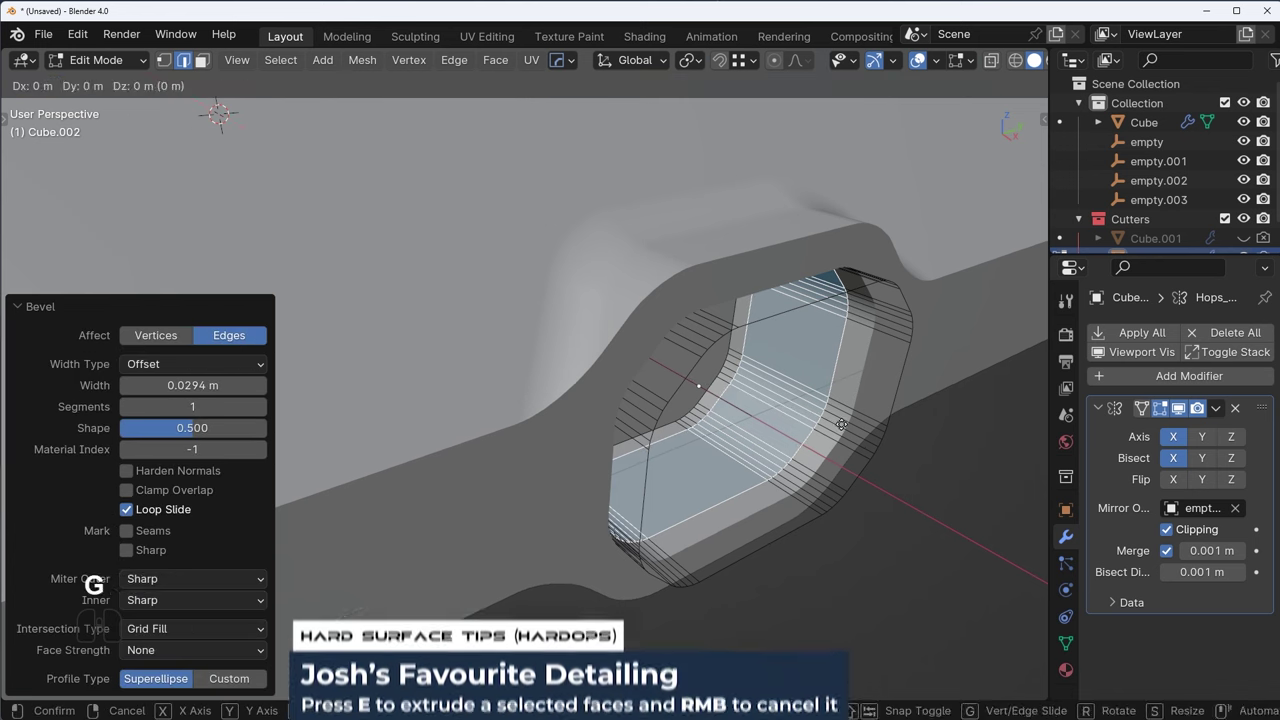
left_click(845, 430)
key("e")
key("Escape")
key("alt+s")
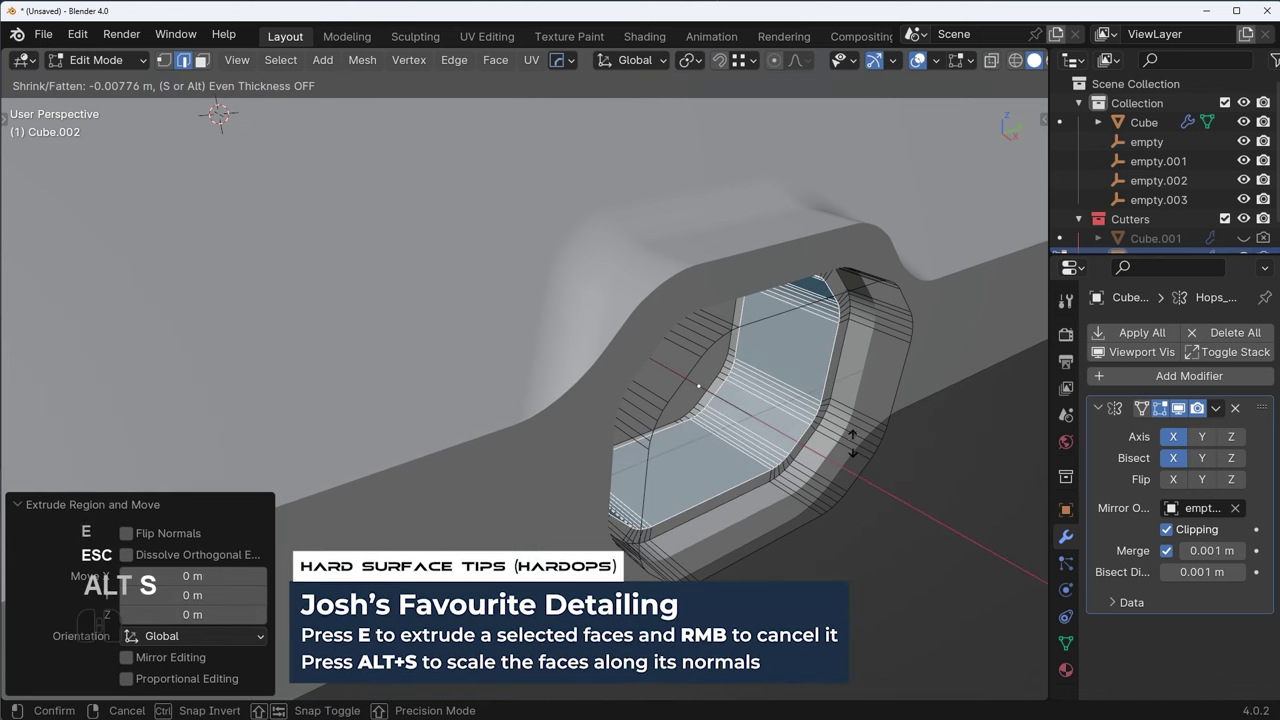
left_click(848, 442)
- Scale the shrunken band of faces down along the X axis to narrow it
key("s")
key("x")
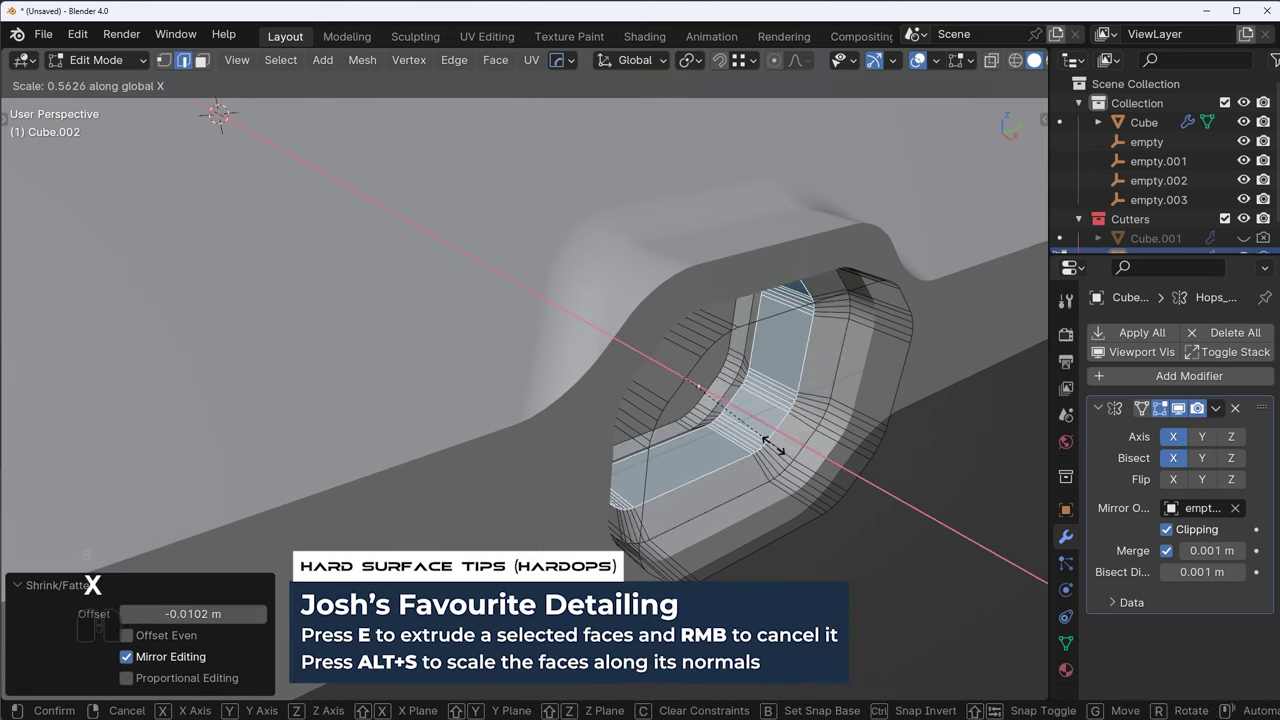
left_click(757, 437)
- Bevel the edge loops along the inner cutter's recessed band about 0.0044 m wide with 5 segments and hide the cutters
key("Tab")
left_click(735, 460, "alt+shift")
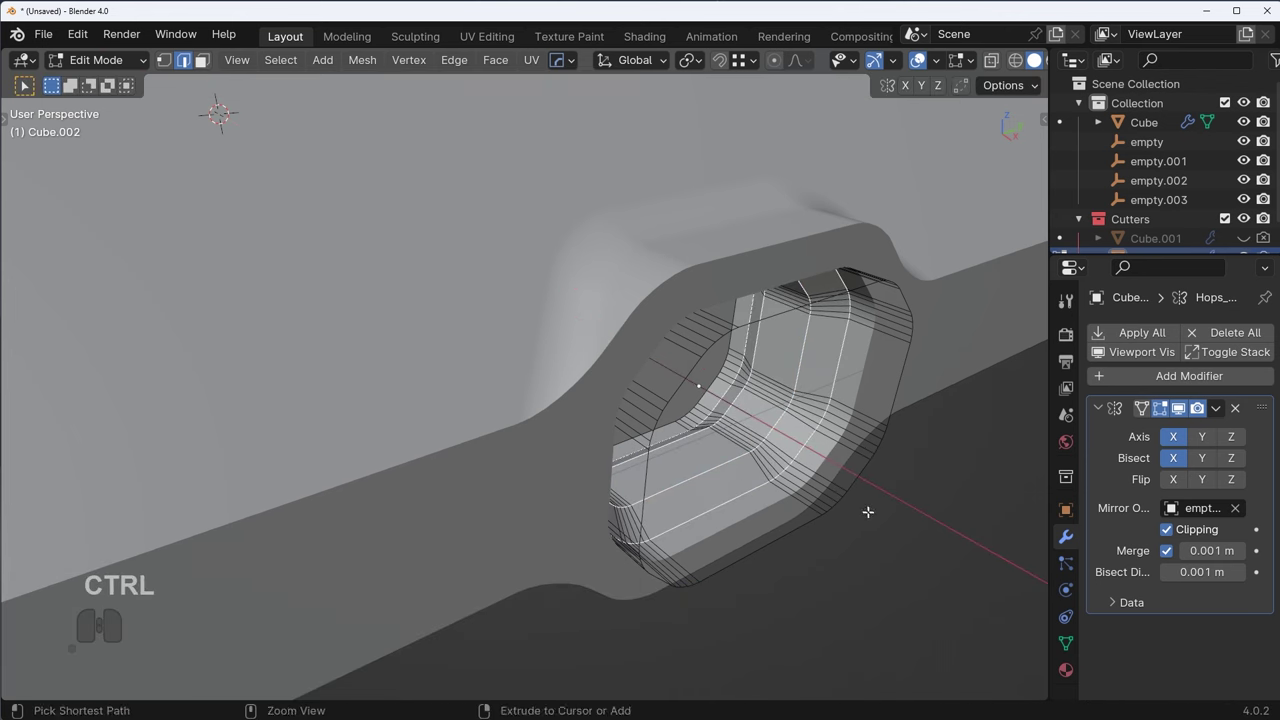
key("ctrl+b")
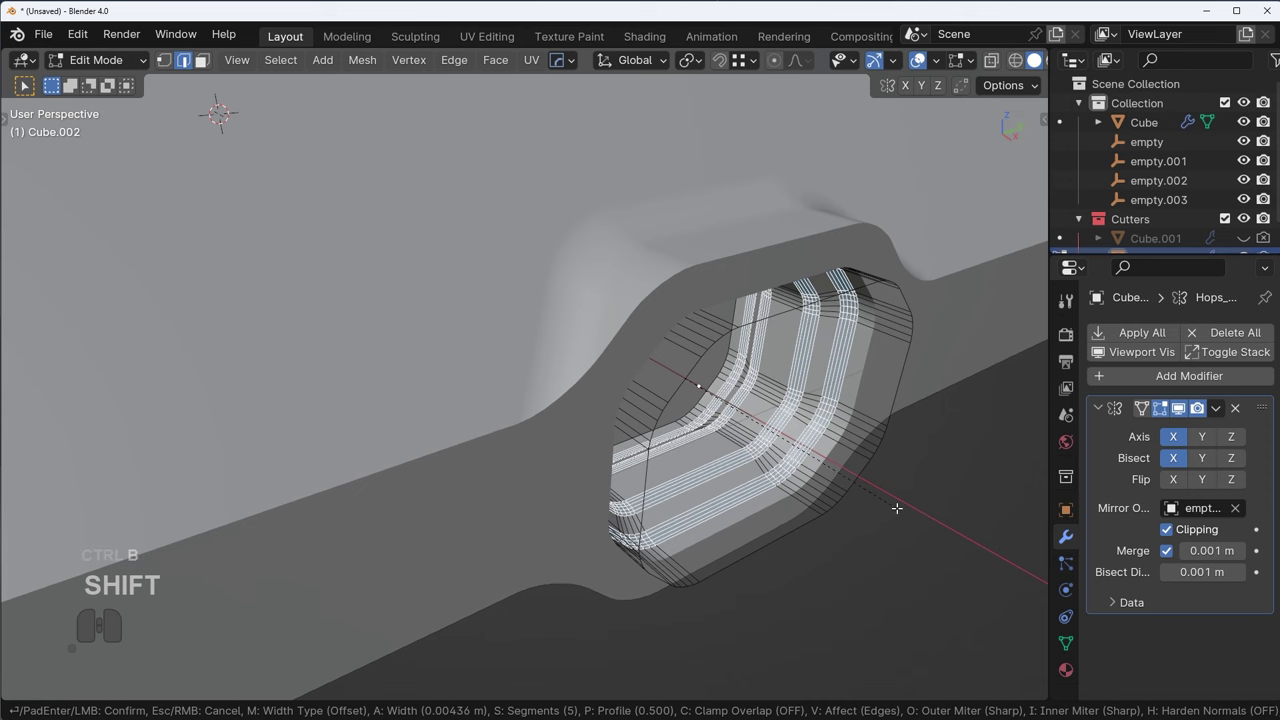
left_click(897, 508)
key("Tab")
key("shift+2")
scroll(797, 434, "down", 4)
middle_click_drag(797, 434, 521, 424)
scroll(686, 369, "down", 2)
scroll(690, 405, "down", 3)
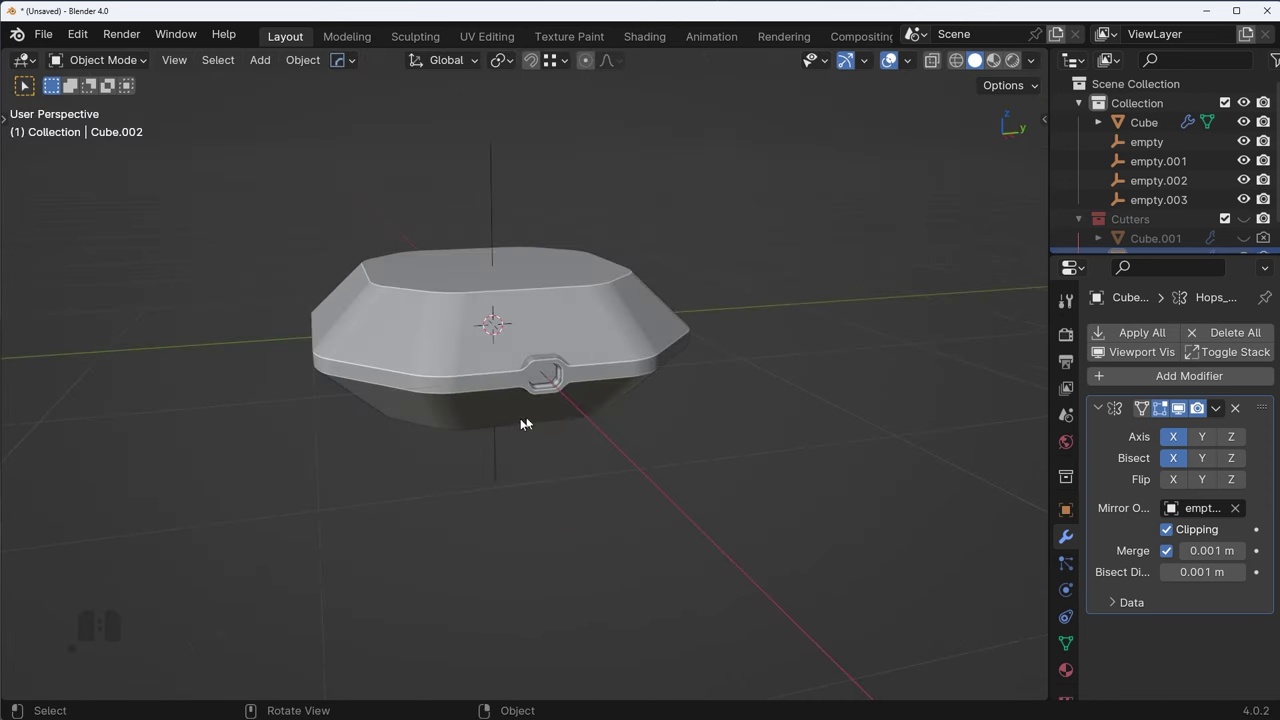
scroll(506, 430, "up", 8)
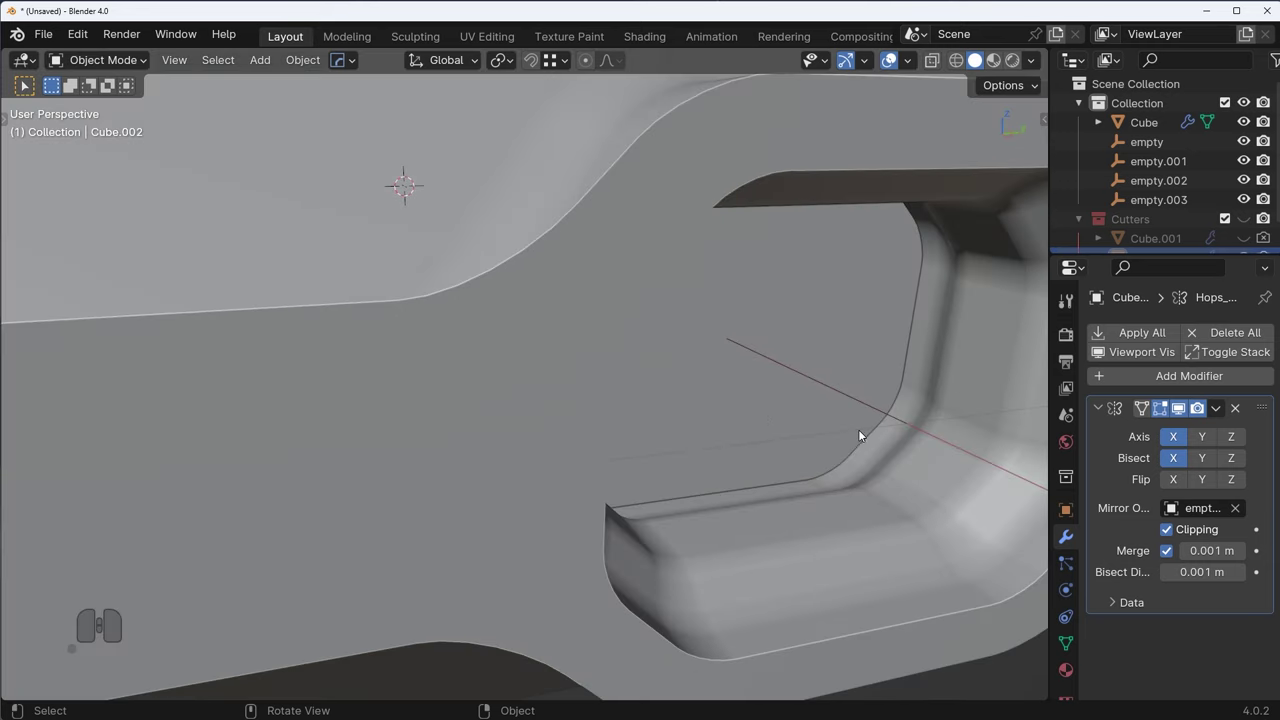
- Bring the inner cutter back into editing and move its inner end face about -0.008 m along the X axis
key("ctrl+z")
middle_click_drag(892, 459, 697, 466, "shift")
key("Tab")
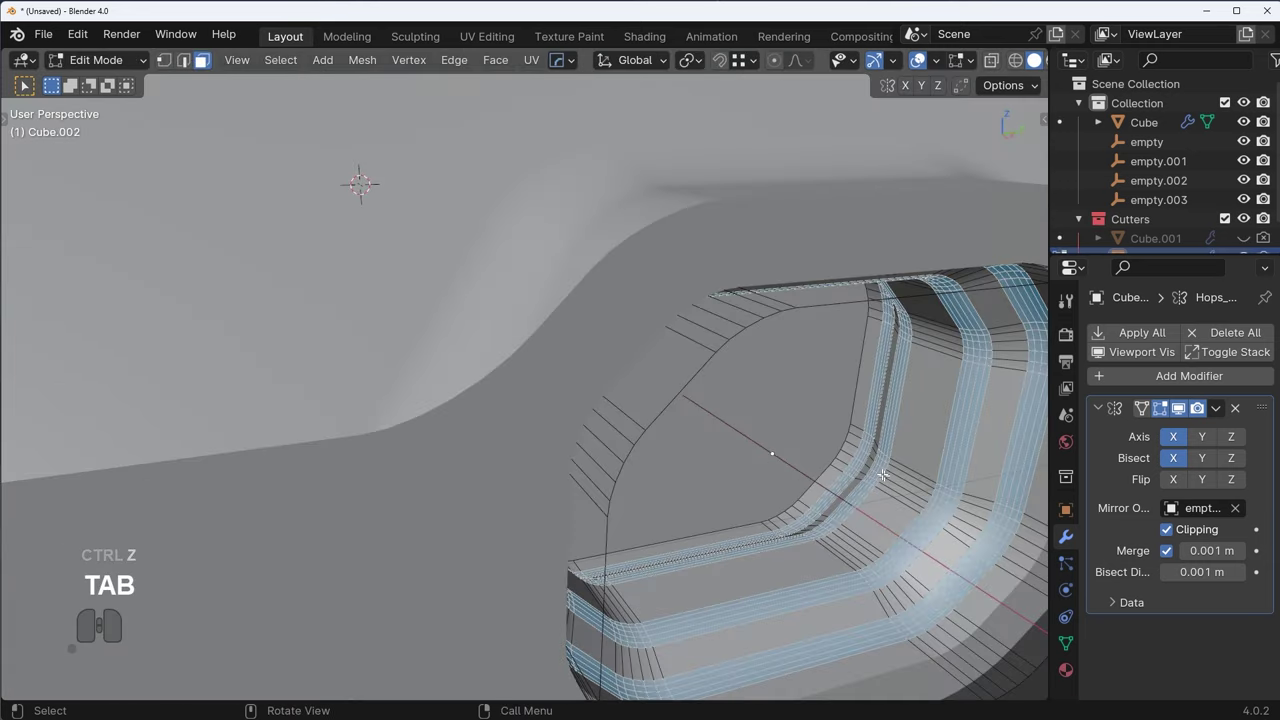
key("z")
left_click(682, 393)
key("z")
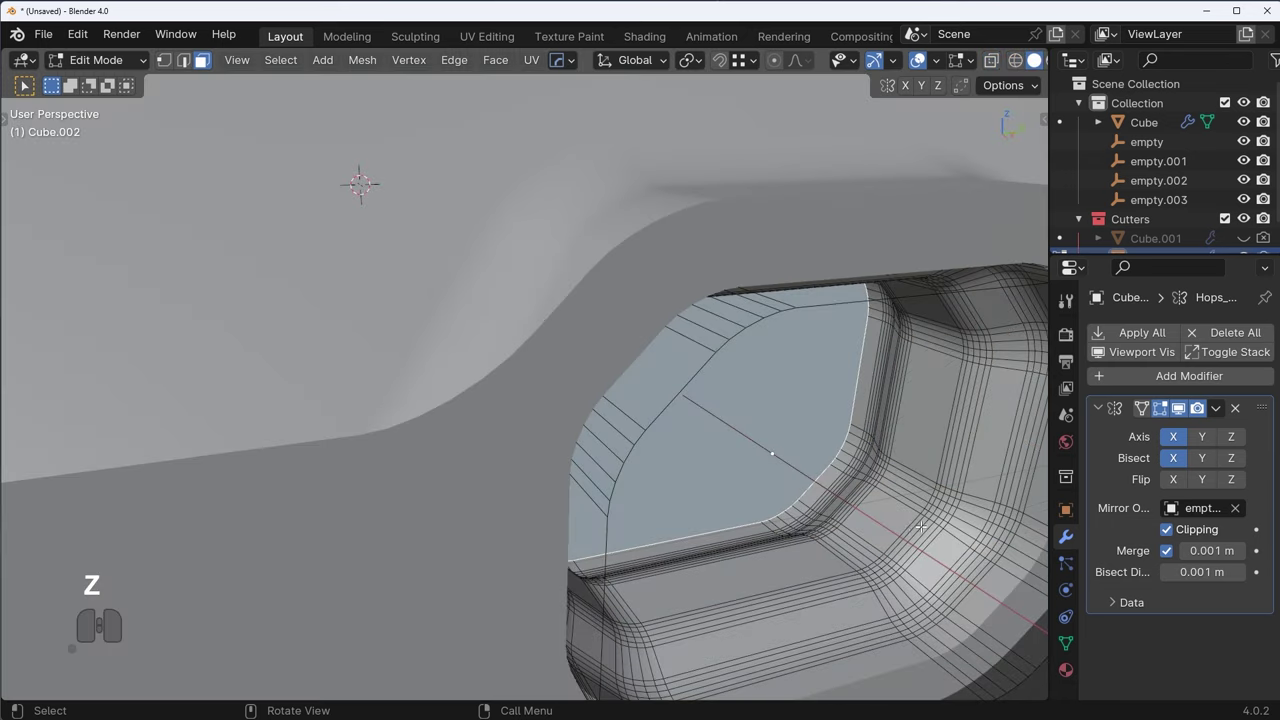
key("g")
key("x")
left_click(910, 519)
- Bevel the border of the cutter's inner end face about 0.0029 m wide with 5 segments and hide the cutters
key("ctrl+b")
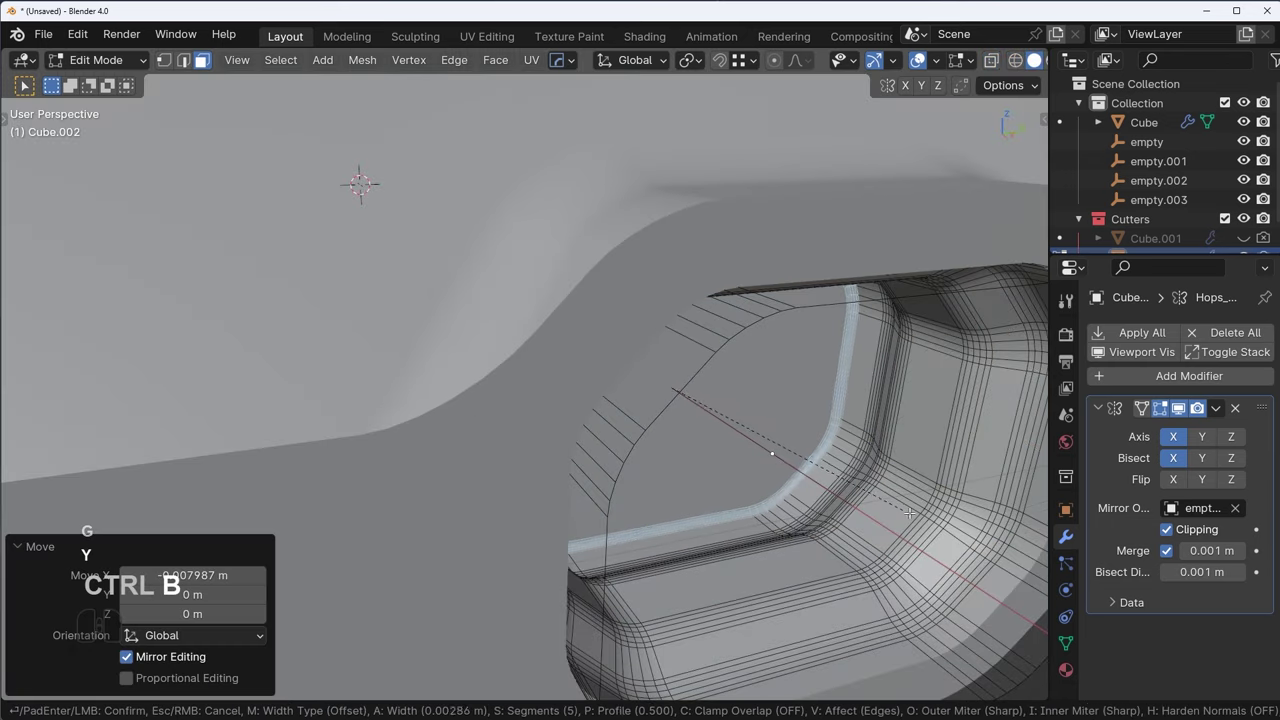
left_click(919, 519)
key("Tab")
key("shift+2")
- Inspect the side opening's stepped and beveled walls from several angles and distances
scroll(826, 434, "down", 5)
middle_click_drag(826, 434, 820, 365)
scroll(640, 410, "down", 4)
scroll(745, 415, "down", 5)
scroll(690, 419, "up", 3)
scroll(680, 417, "up", 6)
middle_click_drag(820, 365, 700, 282, "shift")
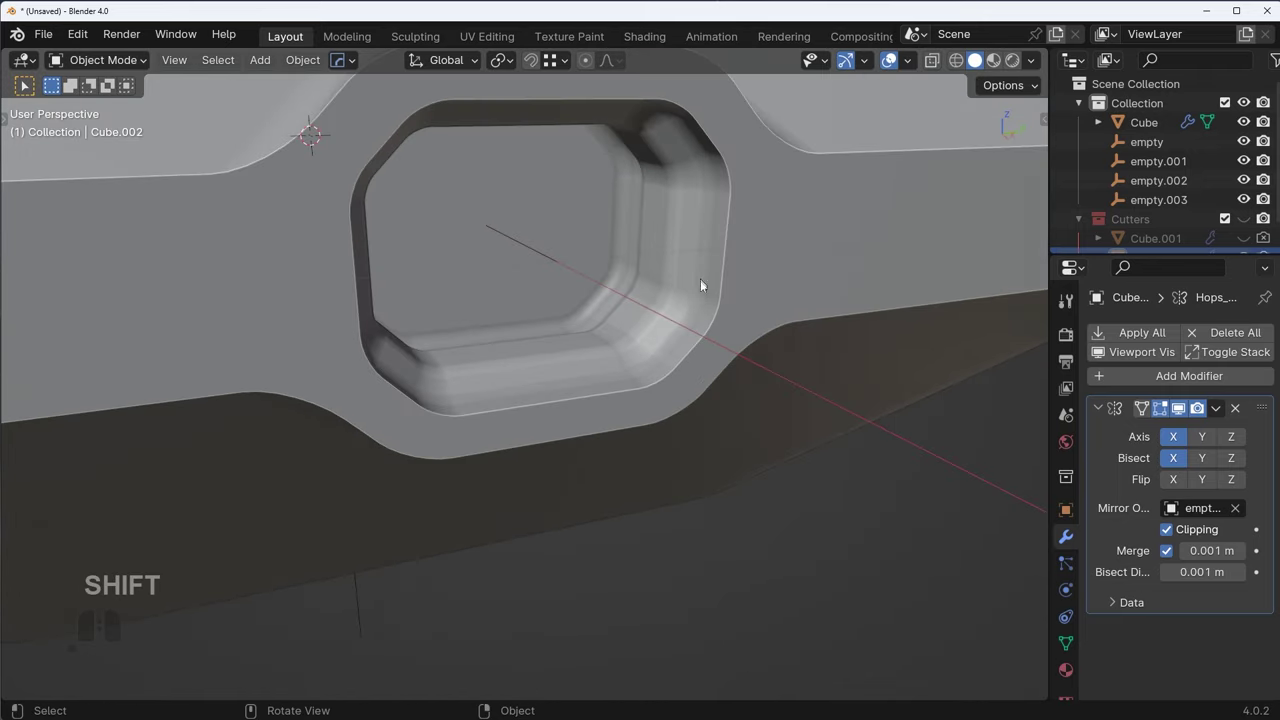
scroll(694, 292, "down", 5)
scroll(640, 328, "down", 3)
middle_click_drag(591, 329, 663, 400)
scroll(655, 360, "up", 8)
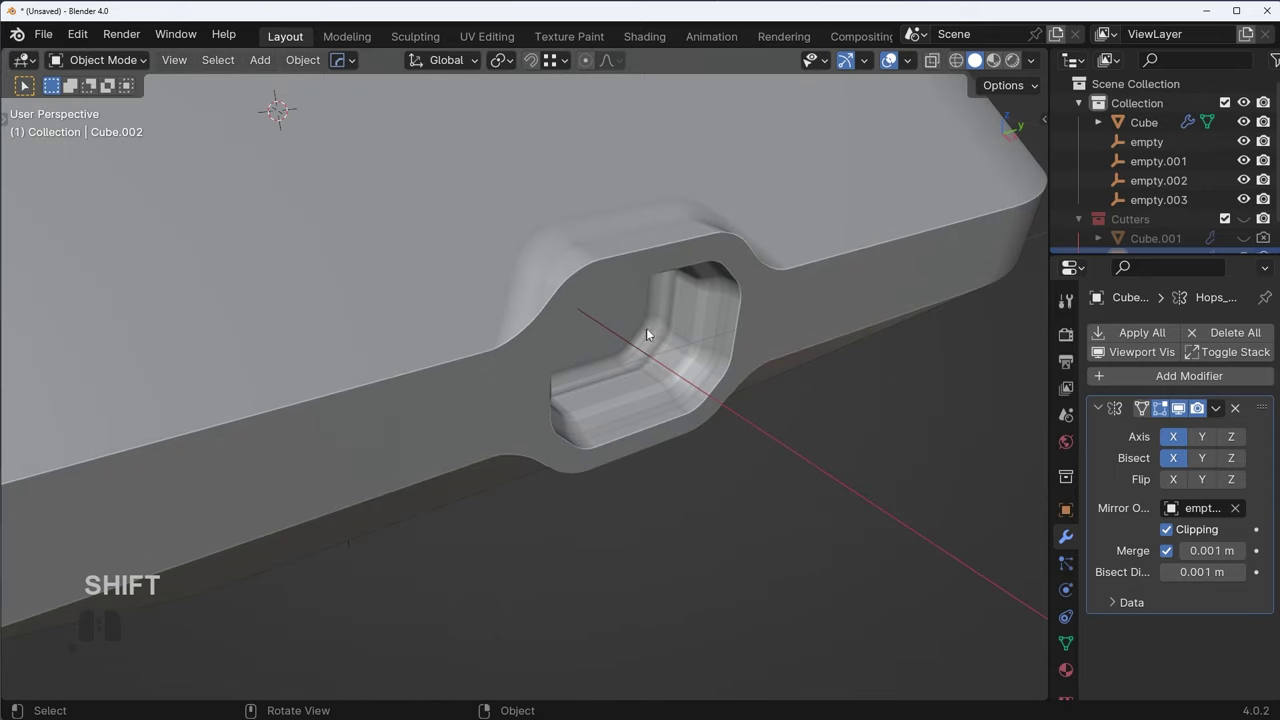
- Select the body and bring up the inner side-opening cutter again with HardOps Ever Scroll
left_click(662, 327)
key("q")
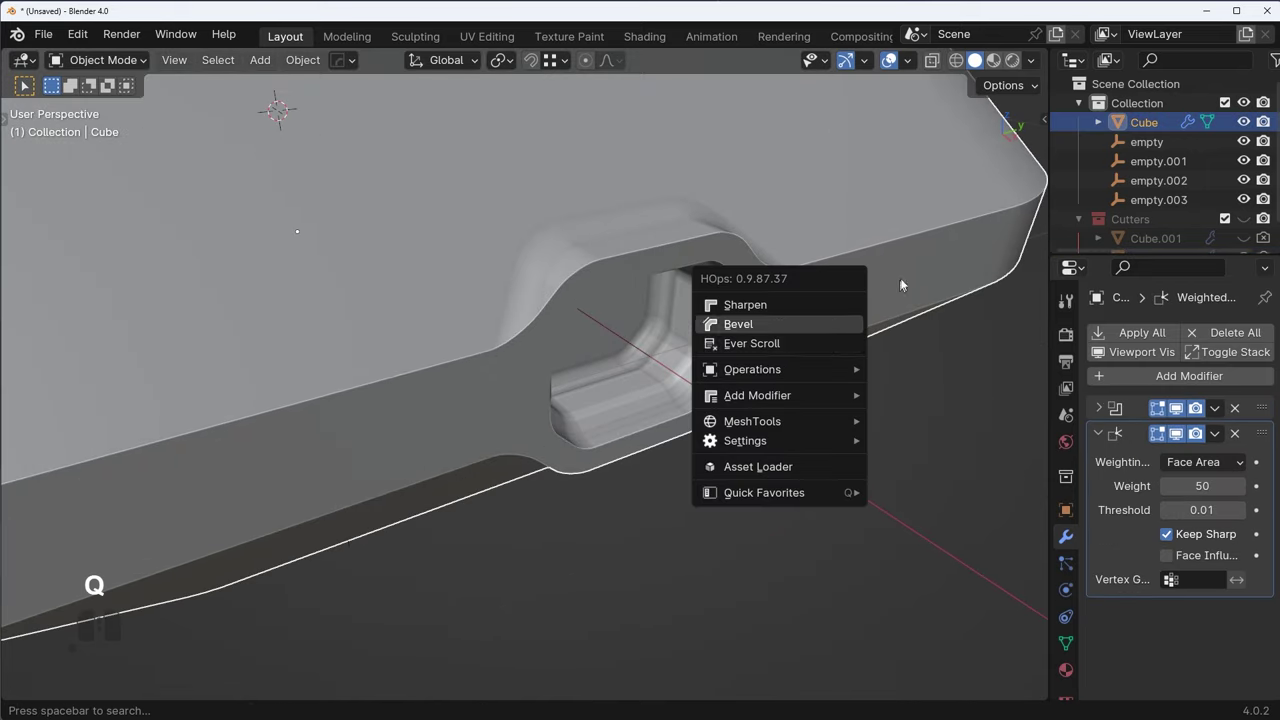
key("q")
left_click(771, 335)
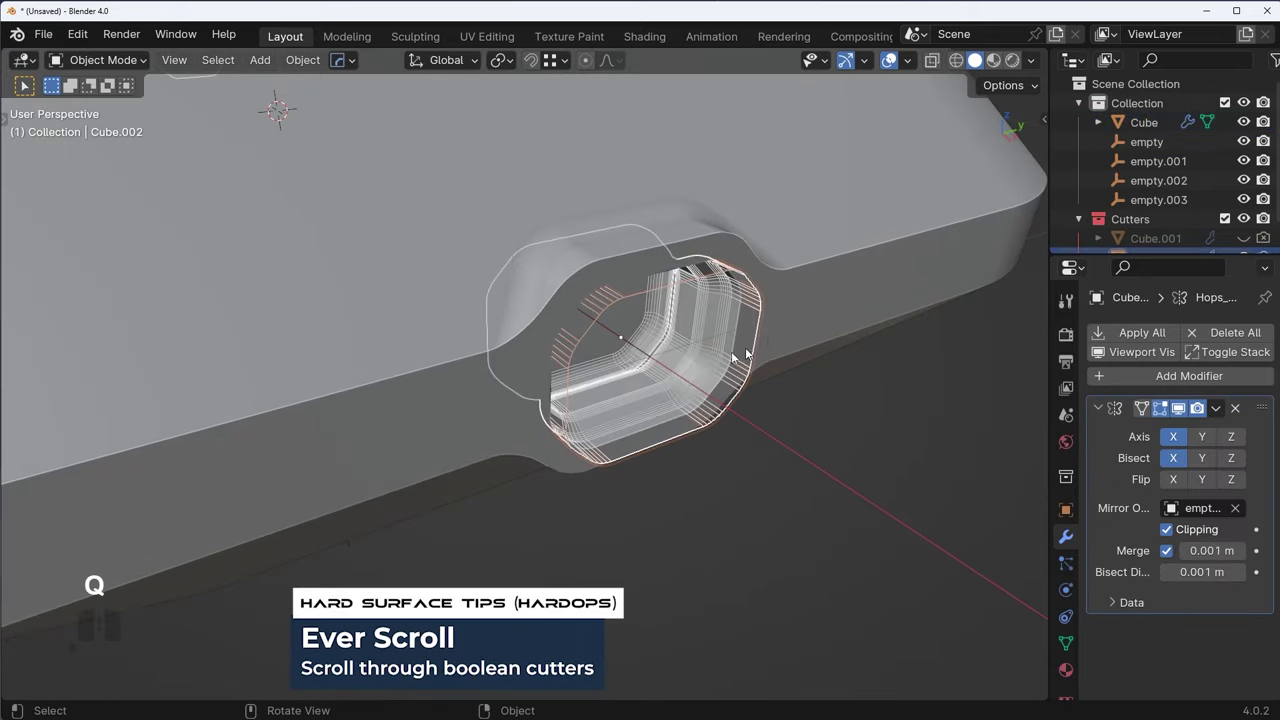
middle_click_drag(662, 308, 646, 370, "shift")
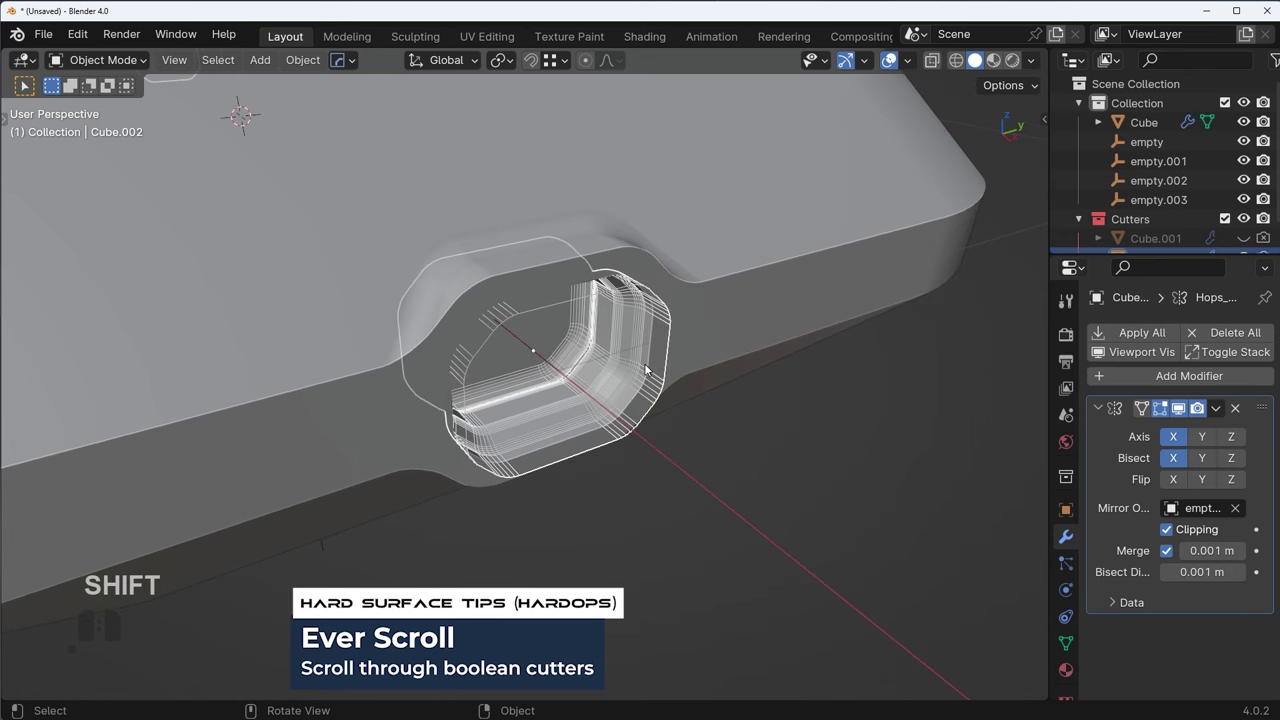
- Duplicate the cutter as a solid object with HardOps Shade Solid and scale it down slightly to leave a gap inside the opening
key("q")
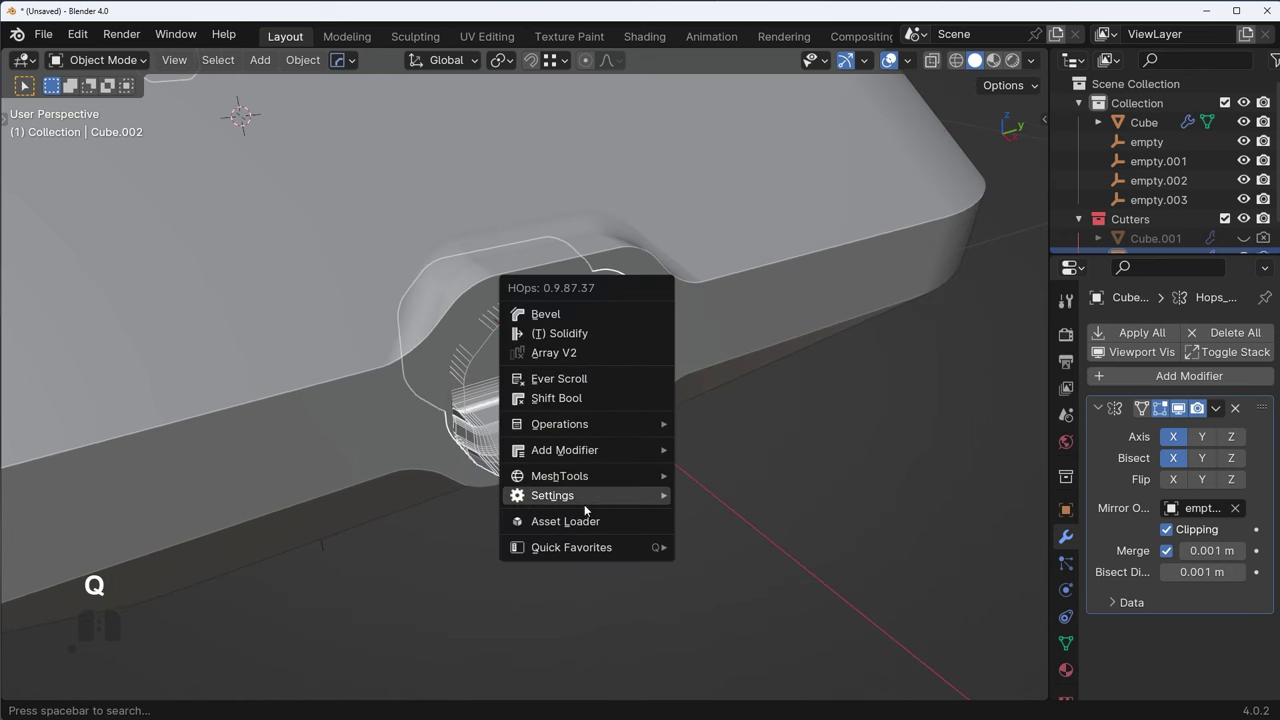
mouse_move(608, 500)
left_click(734, 525, "shift")
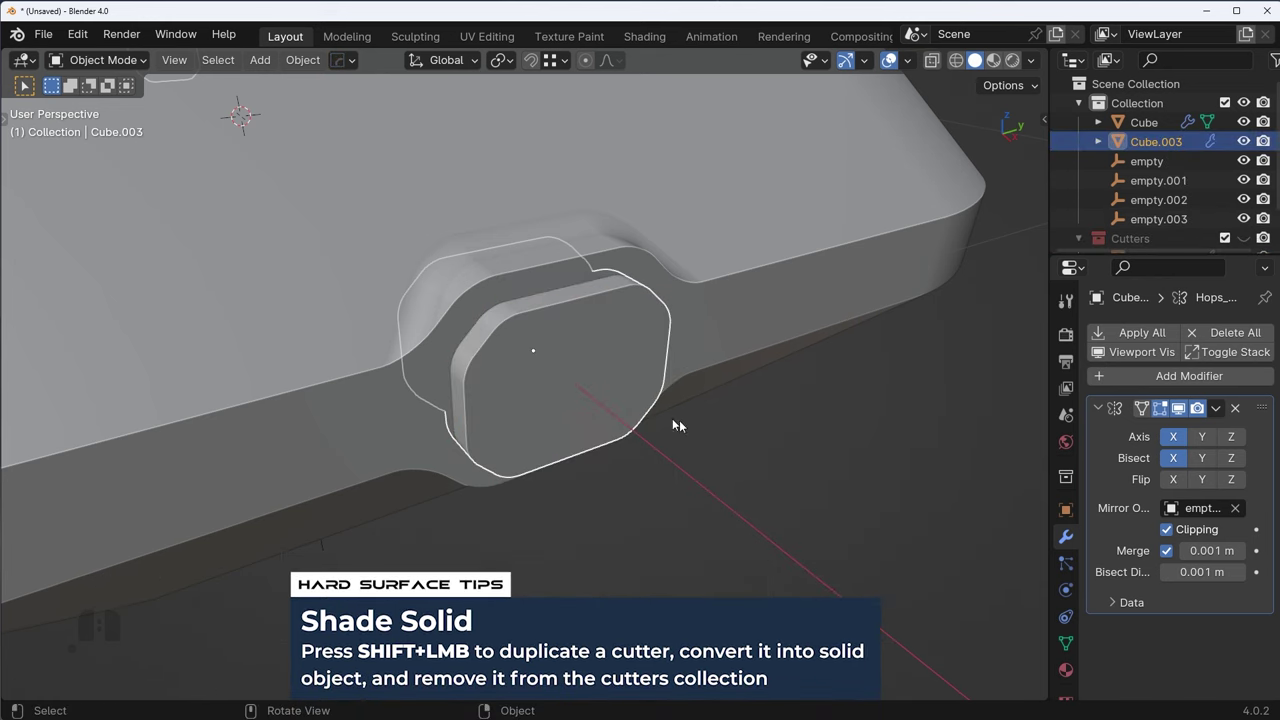
key("s")
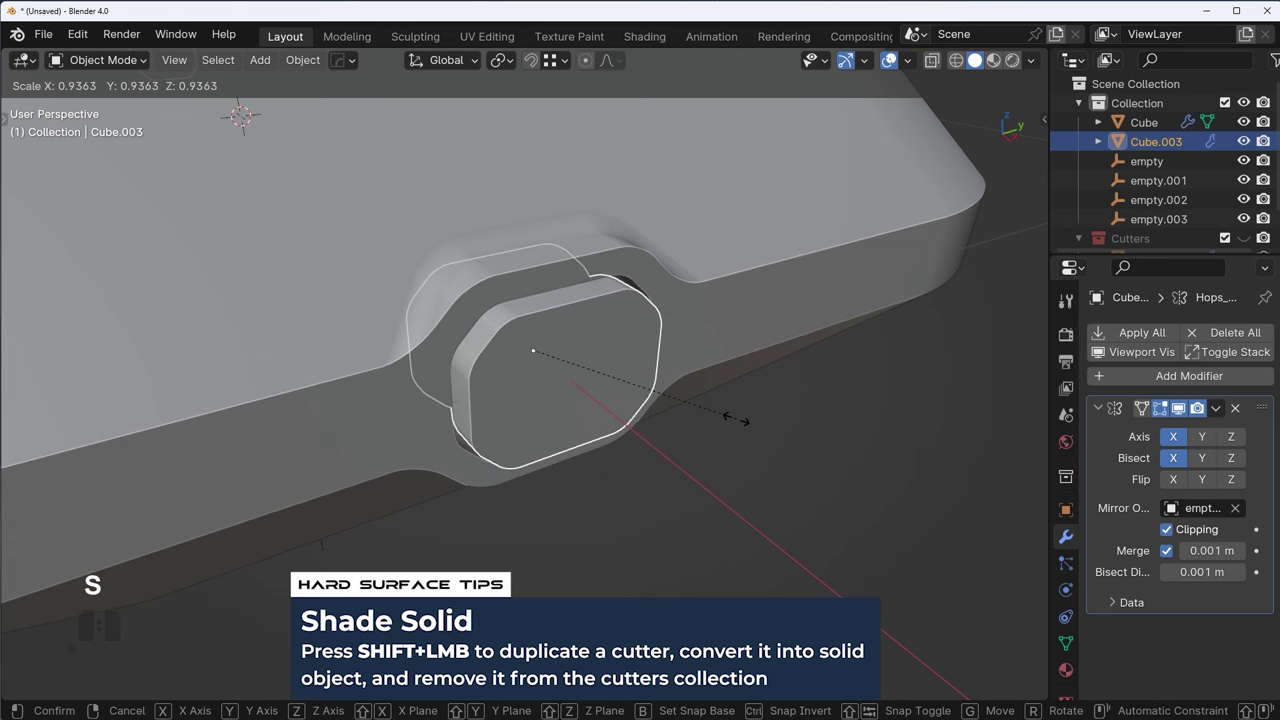
left_click(725, 424)
- Bevel the border of the solid plug's outer face about 0.0095 m wide with 1 segment and leave mesh editing
middle_click_drag(715, 428, 643, 391)
key("Tab")
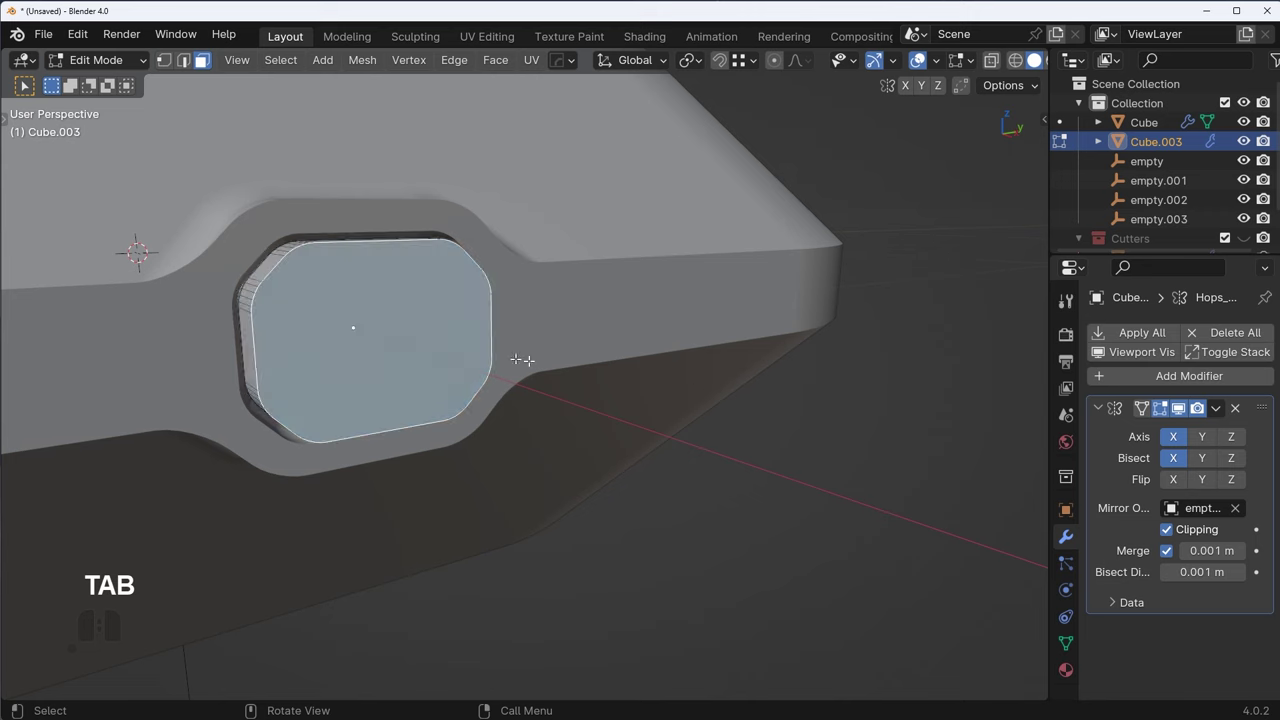
middle_click_drag(522, 359, 797, 451)
key("ctrl+b")
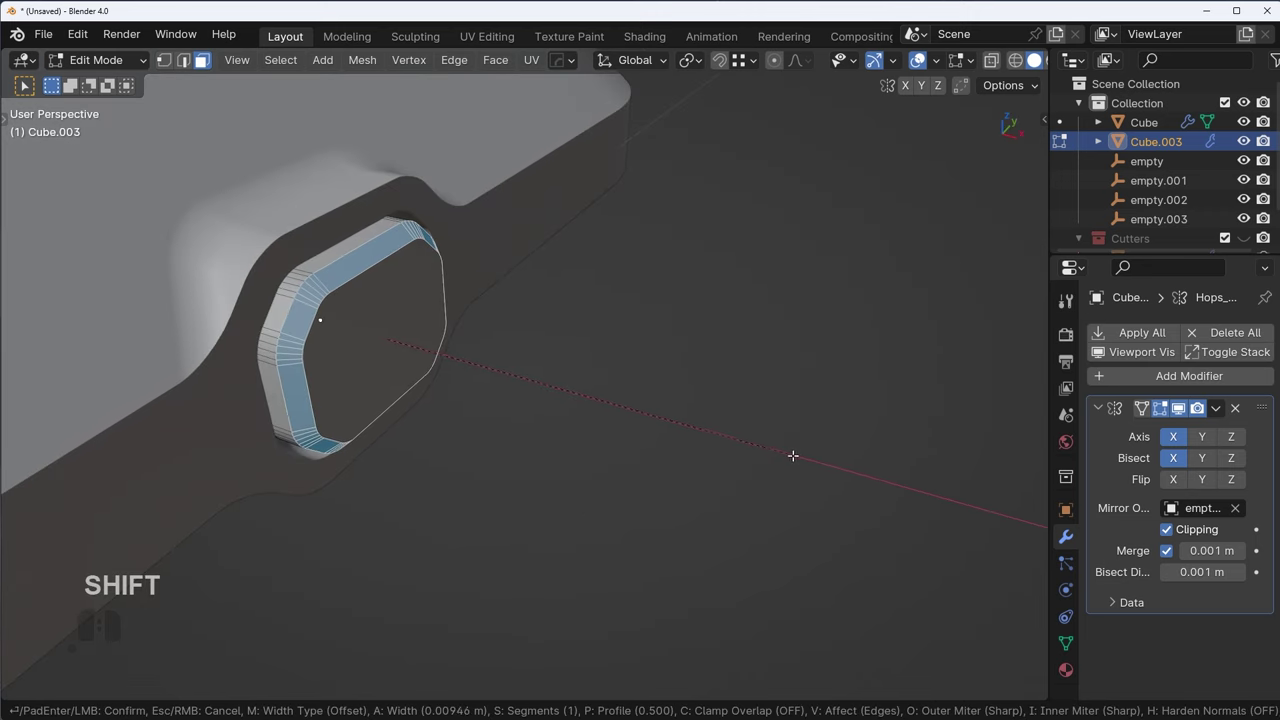
left_click(793, 456)
key("Tab")
- Deselect everything and examine how the plug sits in the side opening on the whole body
scroll(714, 290, "down", 5)
key("a")
key("a")
scroll(772, 376, "down", 3)
middle_click_drag(772, 376, 732, 345)
scroll(676, 257, "down", 1)
middle_click_drag(732, 345, 880, 388)
middle_click_drag(709, 414, 636, 440)
middle_click_drag(612, 535, 661, 490, "shift")
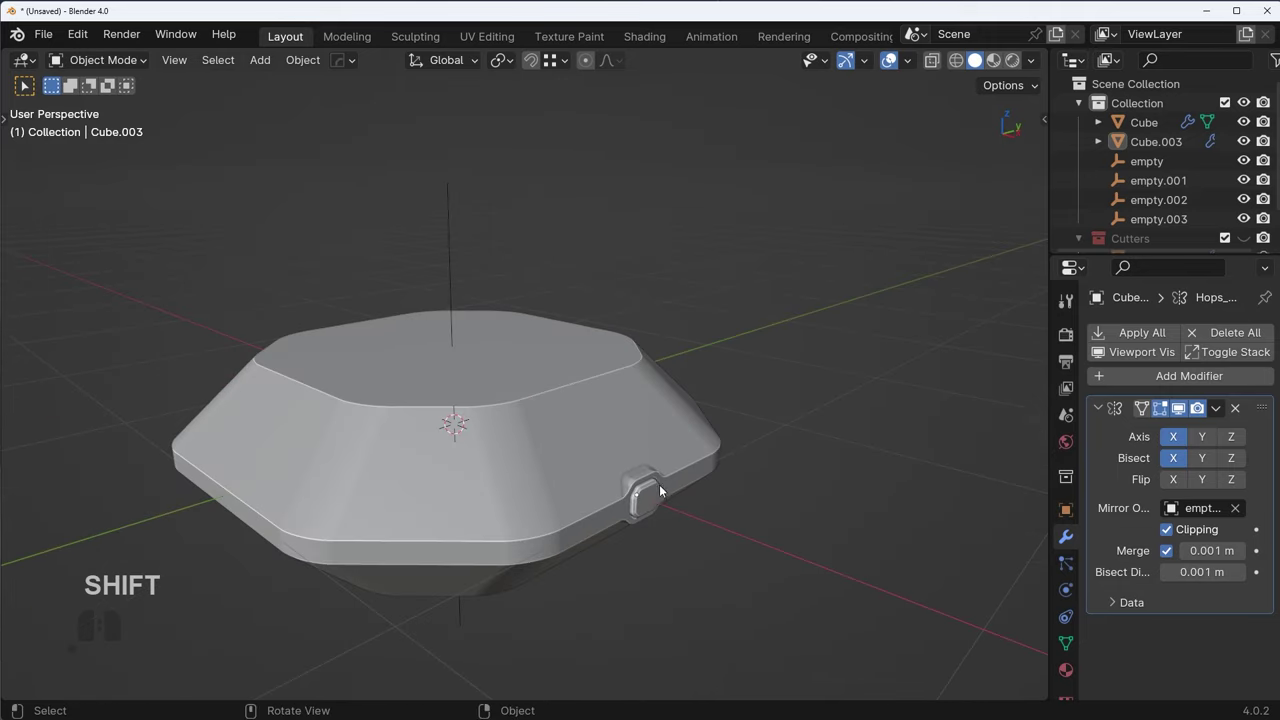
left_click(652, 497, "shift")
key("alt+x")
key("Escape")
scroll(306, 474, "down", 4)
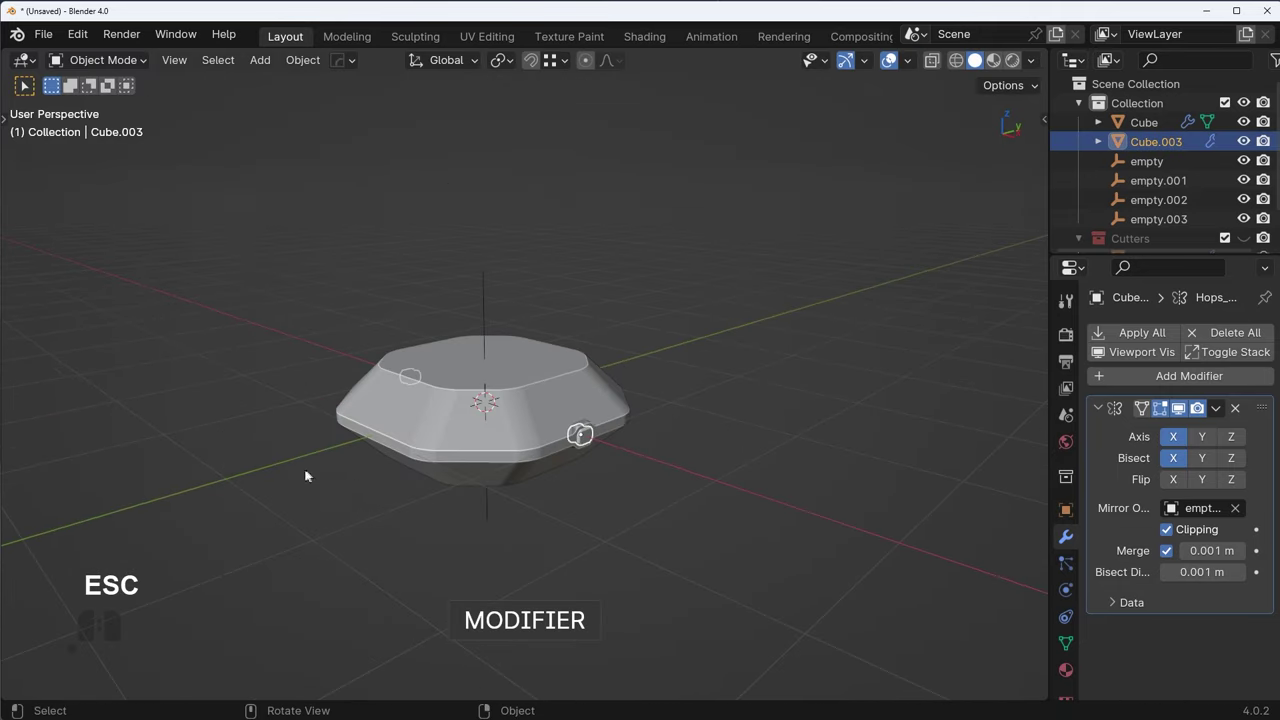
- Deselect all objects and save the file as "case tutorial.blend"
middle_click_drag(306, 474, 387, 501)
key("a")
key("a")
middle_click_drag(646, 469, 650, 430)
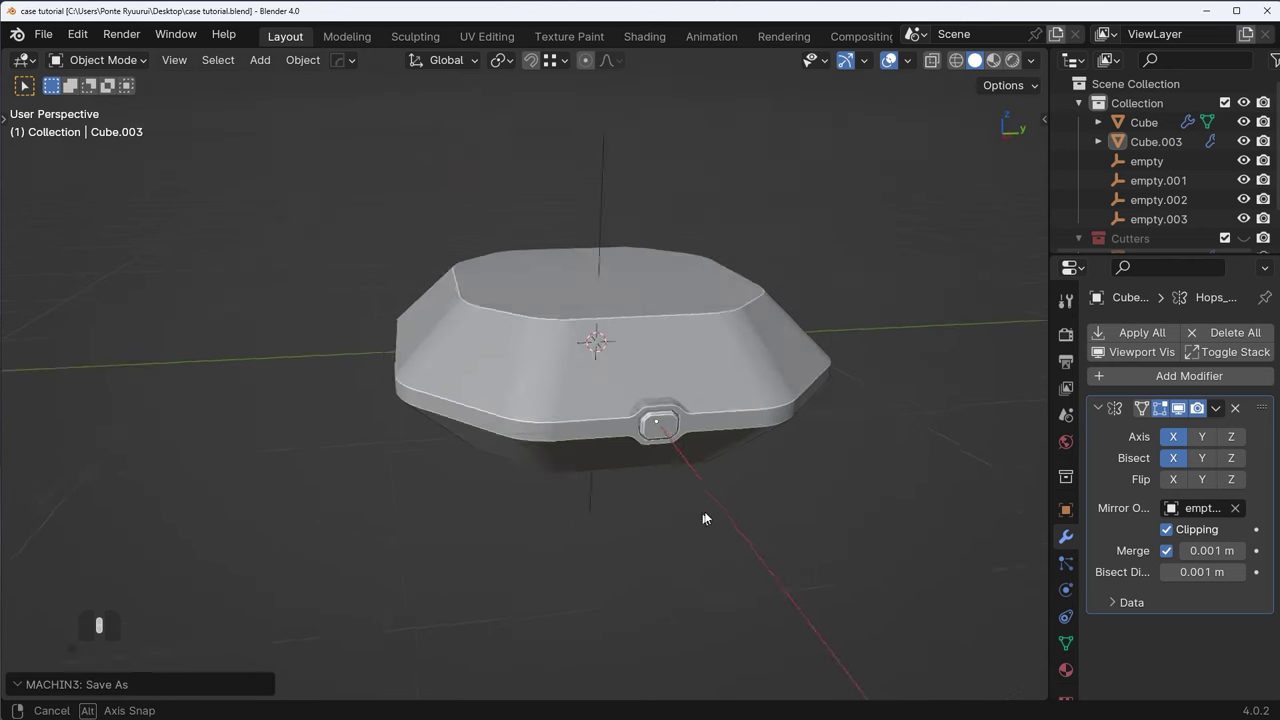
- Select the edge loop running around the middle of the body's rim and examine its course
scroll(716, 485, "up", 2)
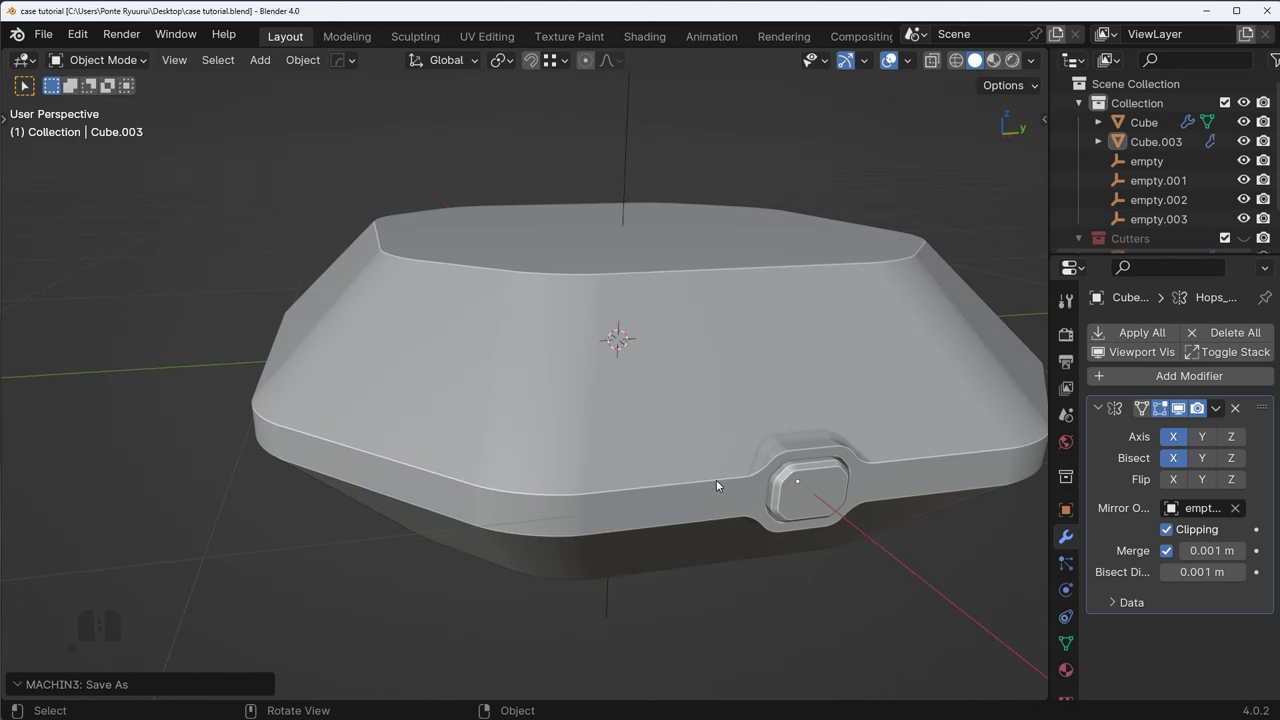
left_click(695, 483)
key("Tab")
left_click(803, 527)
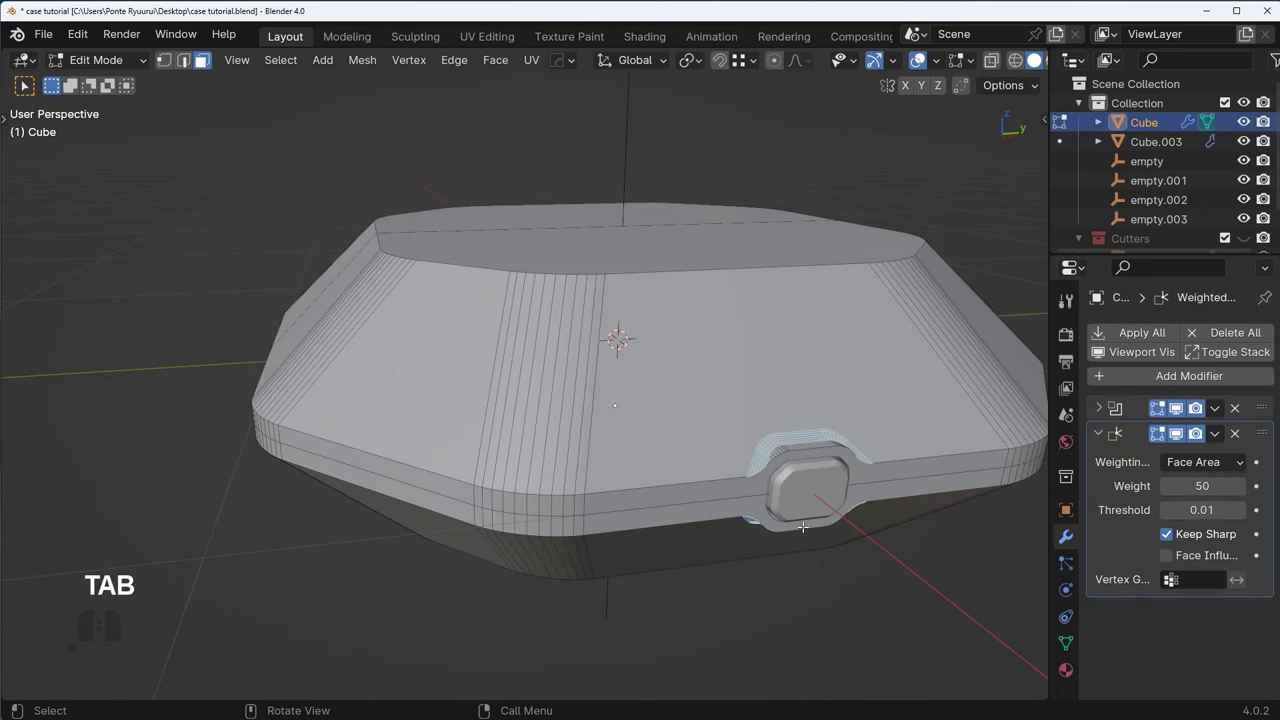
key("Tab")
key("Tab")
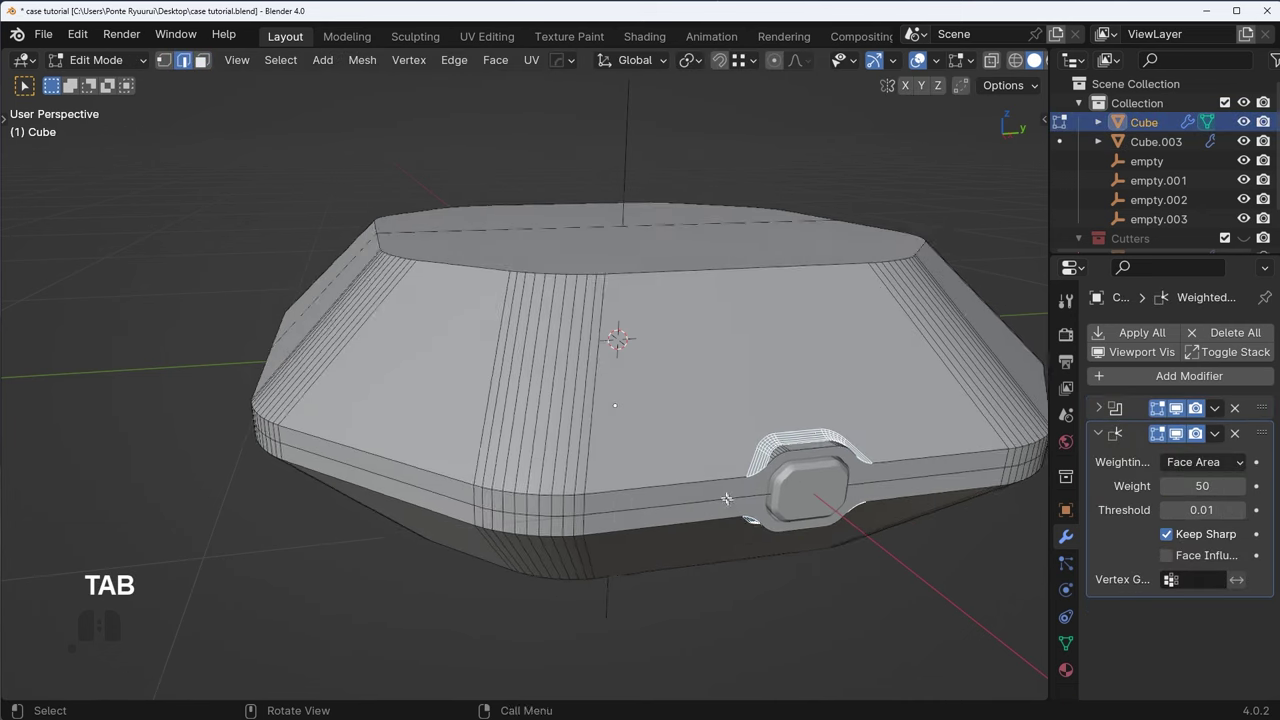
middle_click_drag(712, 482, 584, 374, "shift")
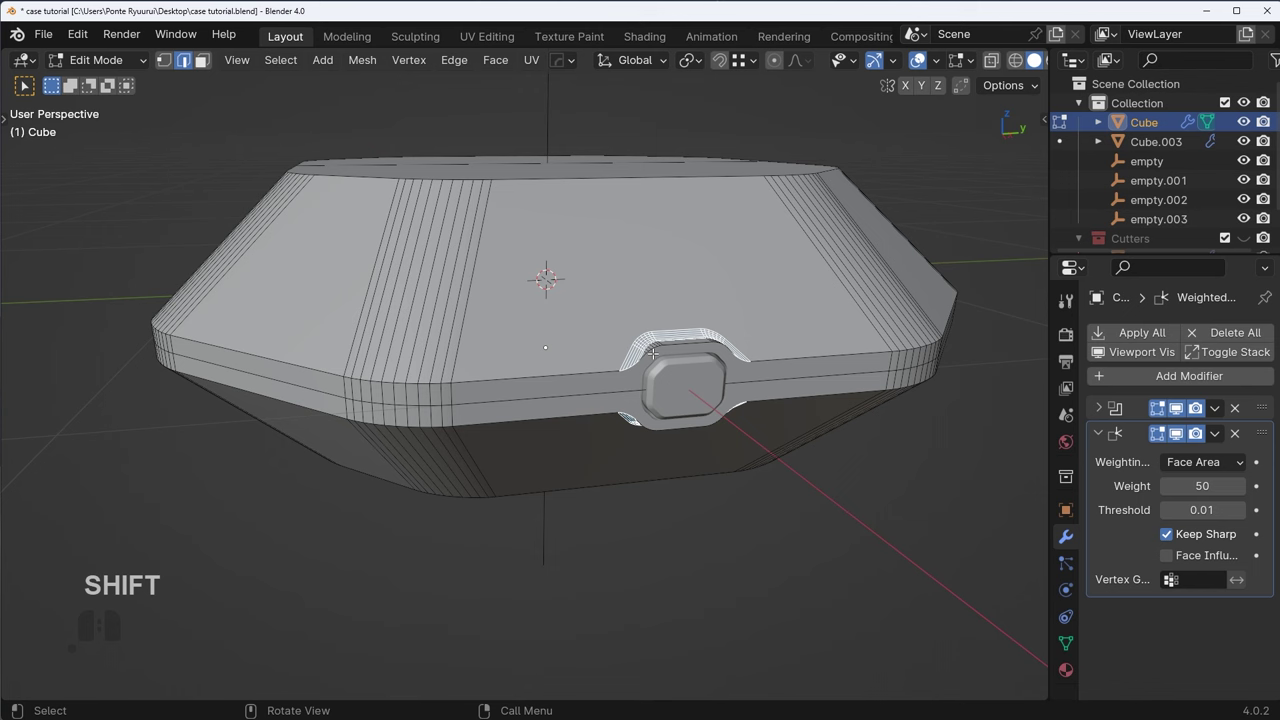
middle_click_drag(652, 352, 627, 408)
left_click(546, 404, "alt")
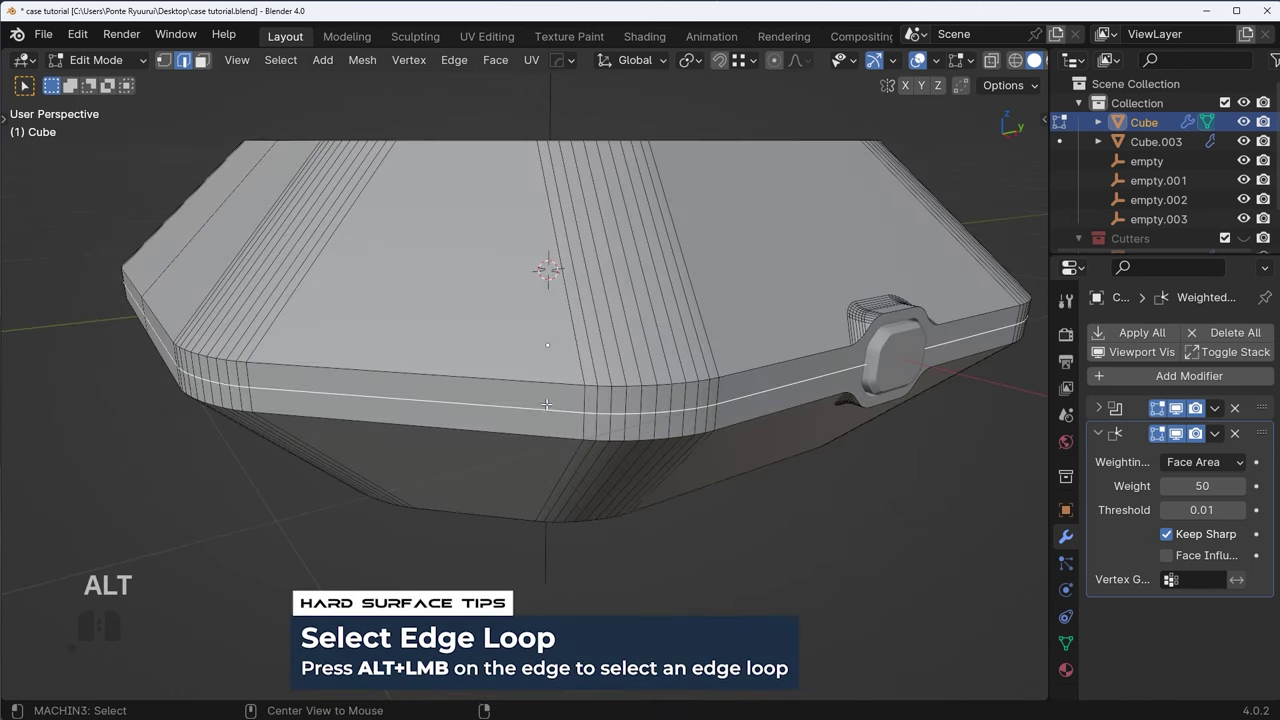
middle_click_drag(797, 328, 733, 366)
key("Tab")
key("Tab")
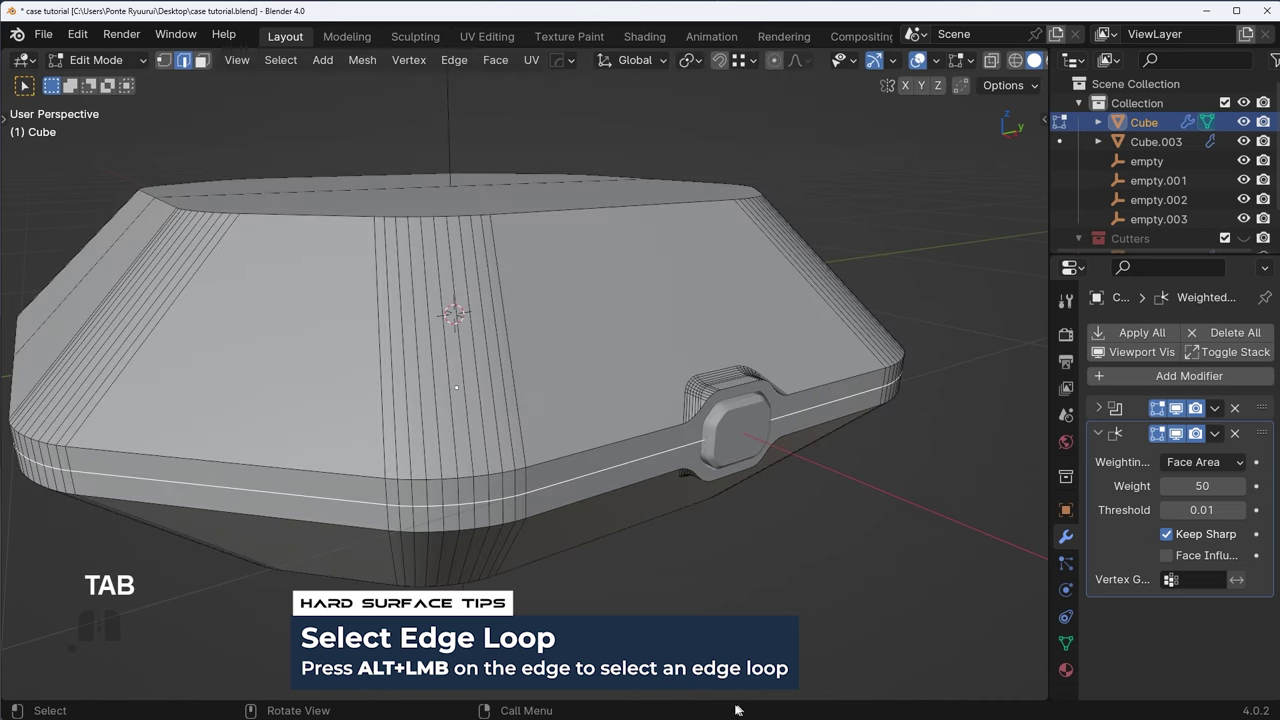
- Add a 2 m plane at the body's centre, scale it up beyond the body's outline and open it for mesh editing
key("Tab")
key("Tab")
key("a")
key("Tab")
key("shift+a")
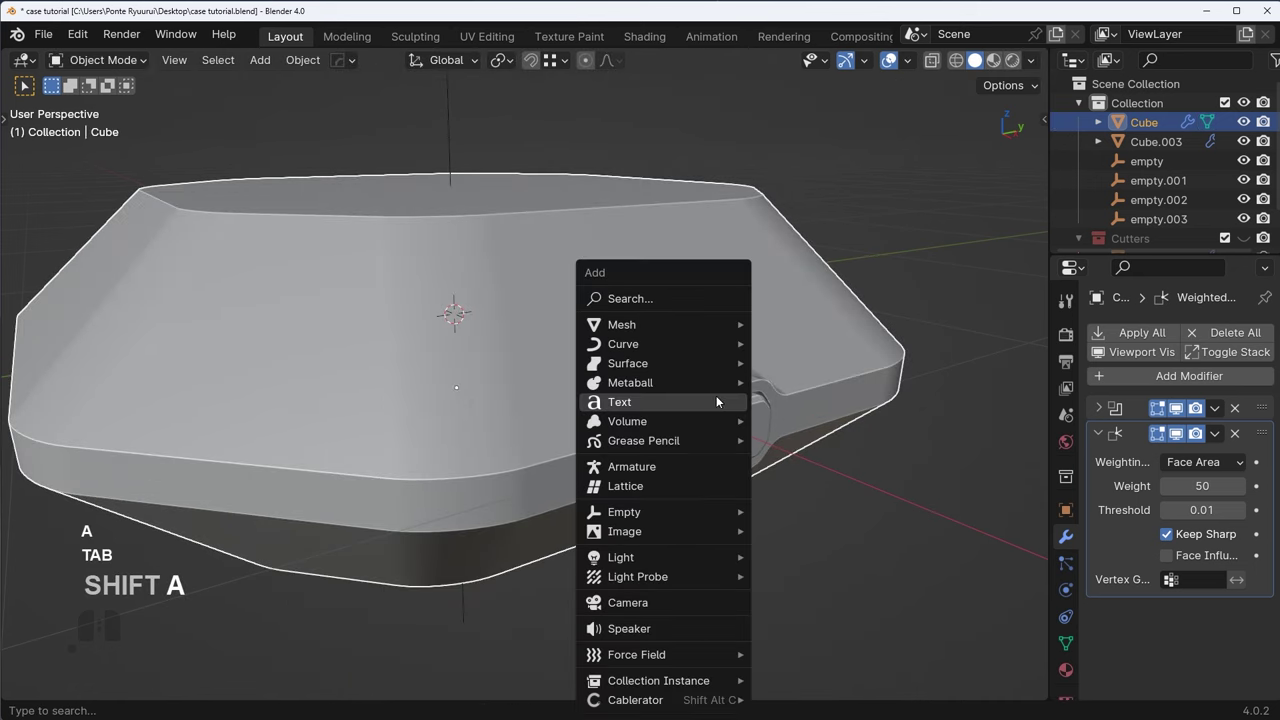
mouse_move(626, 320)
left_click(790, 329)
key("s")
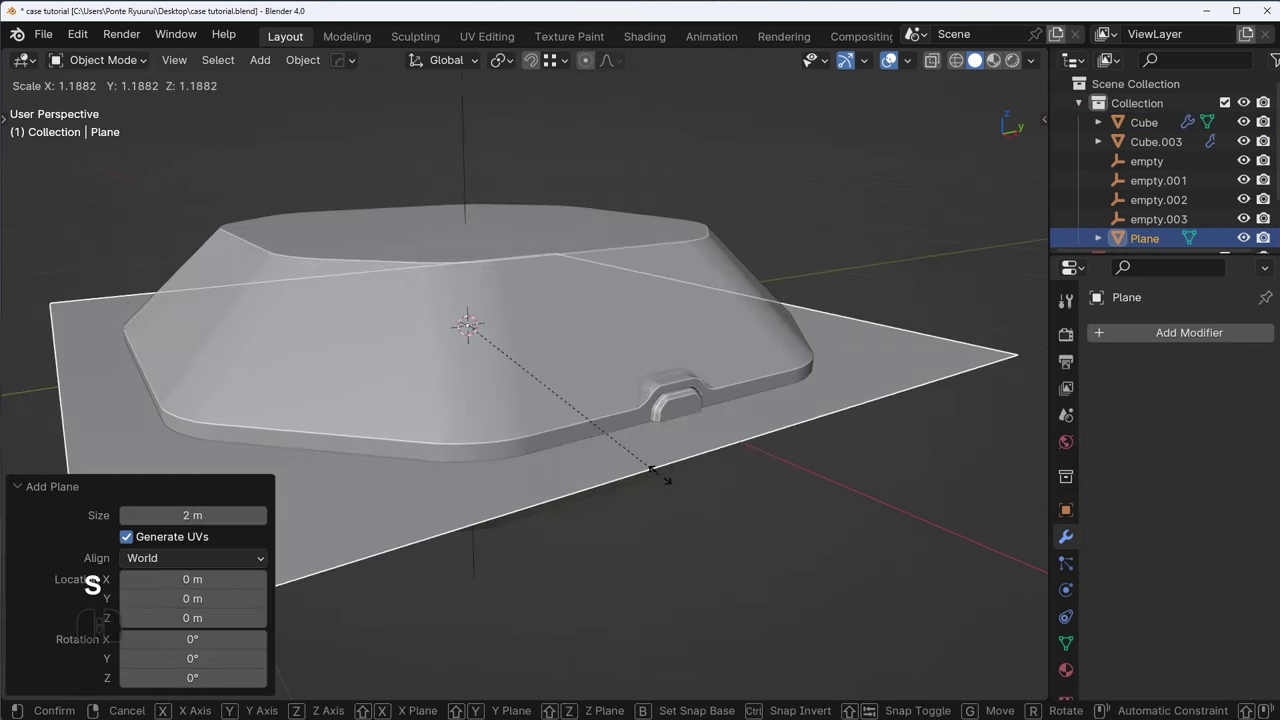
left_click(737, 479)
key("a")
left_click(608, 446)
key("Tab")
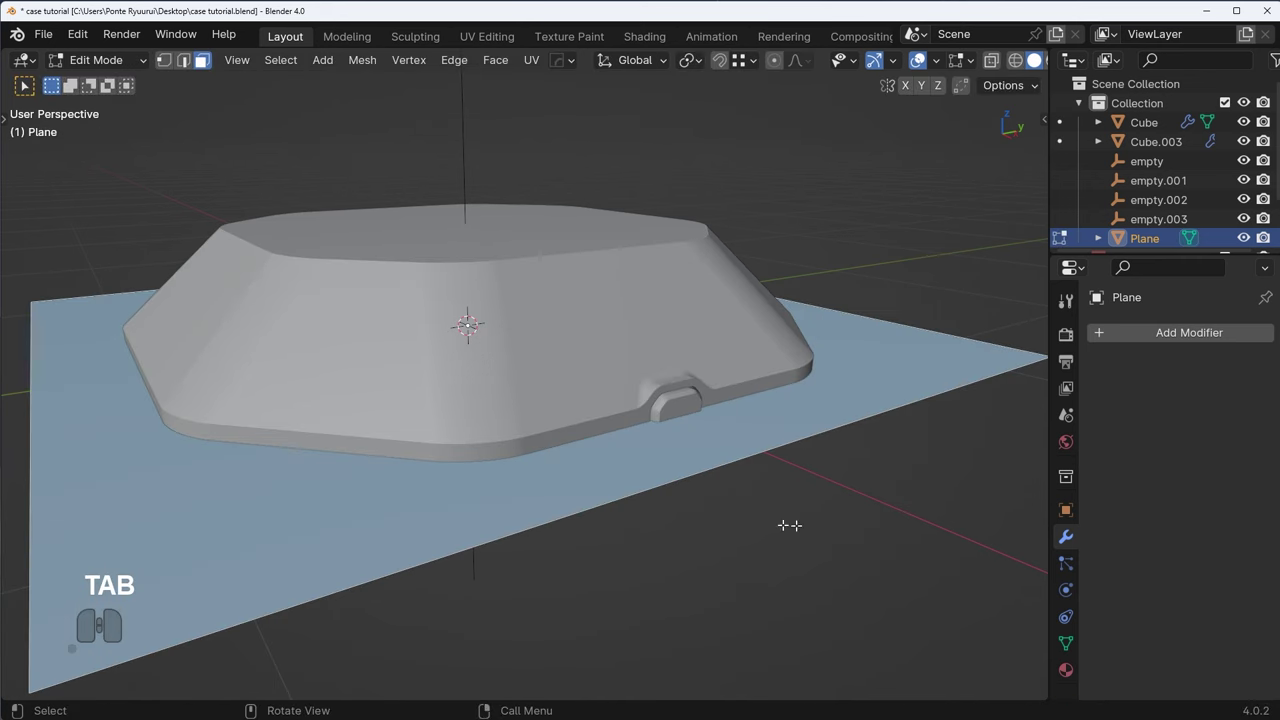
- Extrude the plane upward into a box covering the body's upper half and recalculate all its normals outside
key("e")
left_click(723, 323)
key("a")
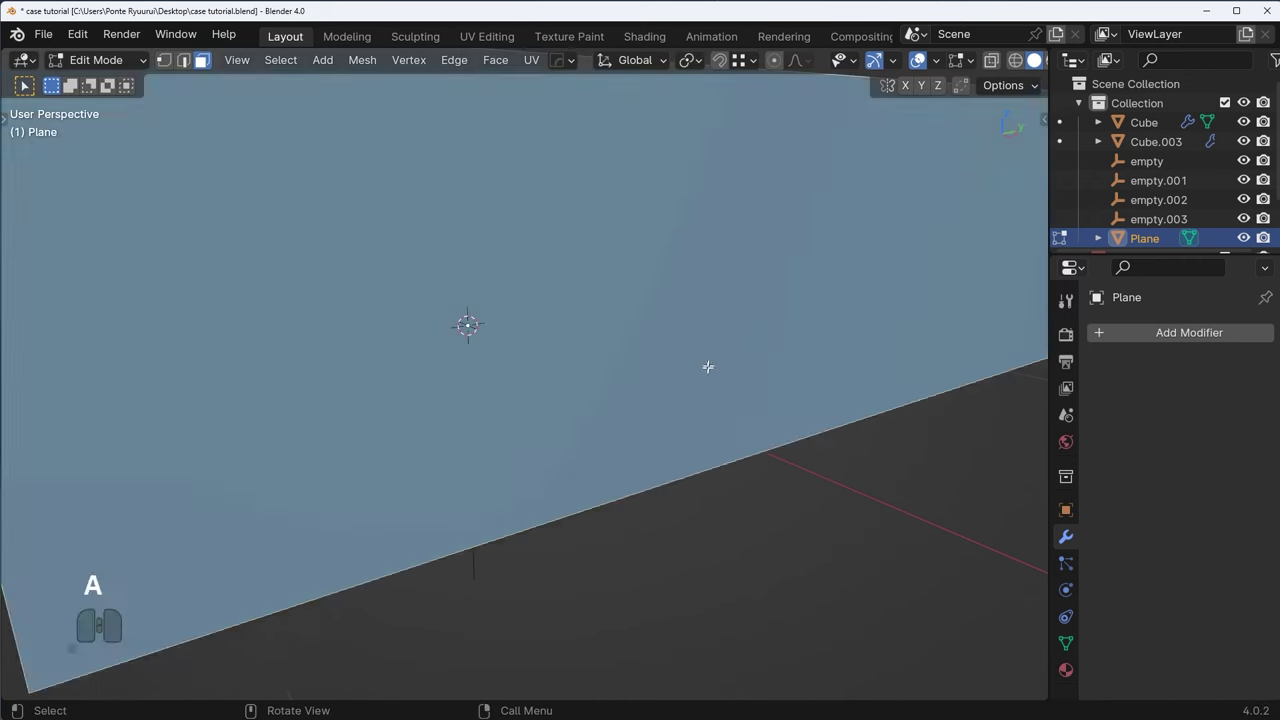
key("shift+n")
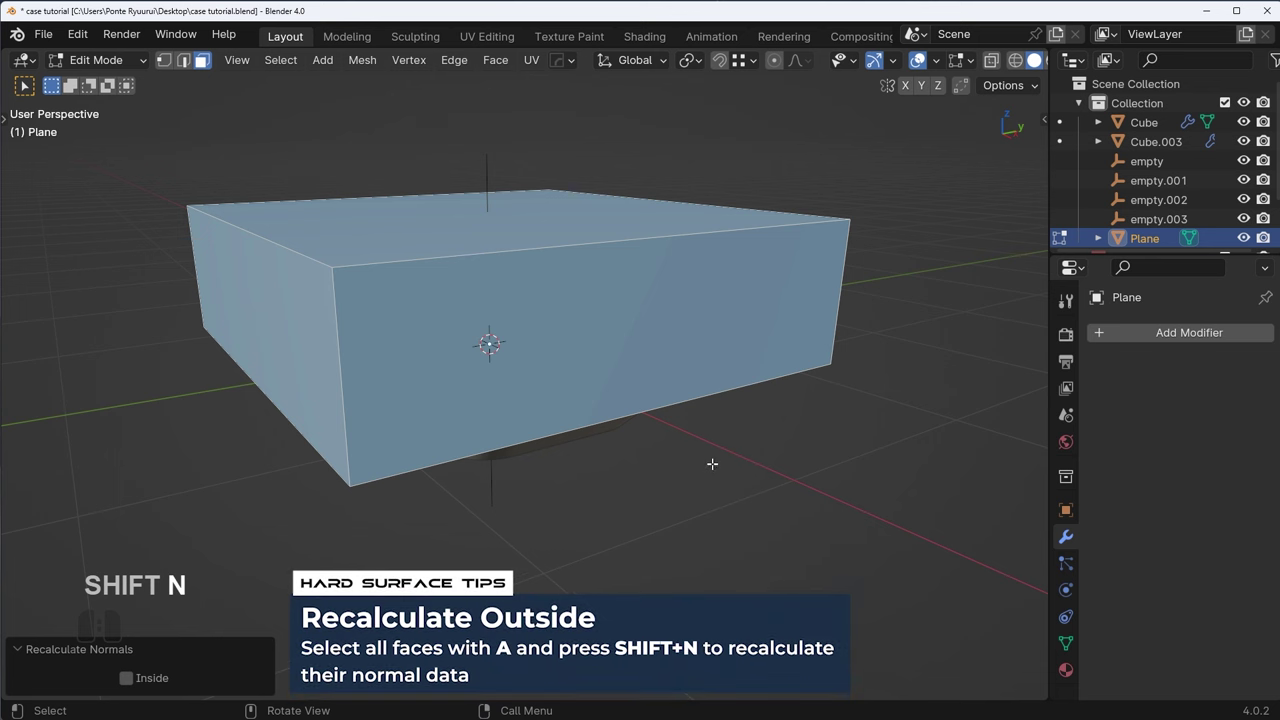
- Undo the plane's upward extrusion and normal recalculation, and open the viewport overlay options
key("ctrl+z")
key("ctrl+z")
key("ctrl+z")
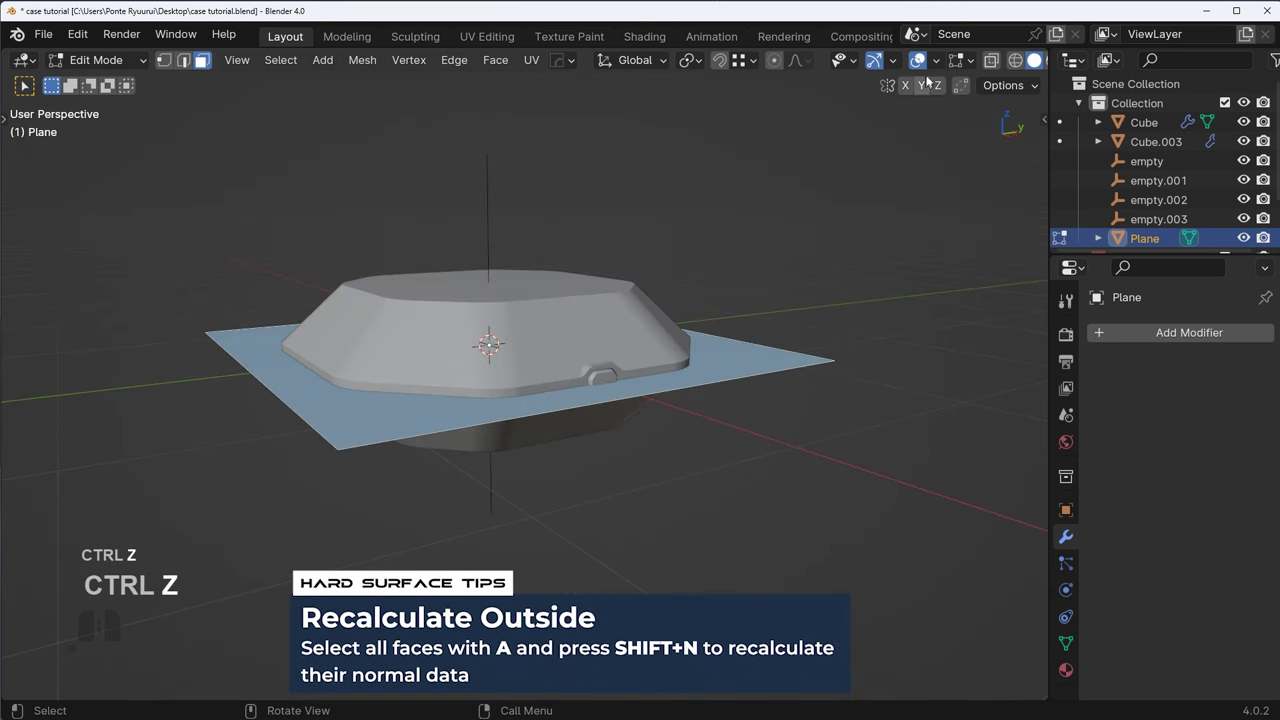
left_click(935, 62)
key("g")
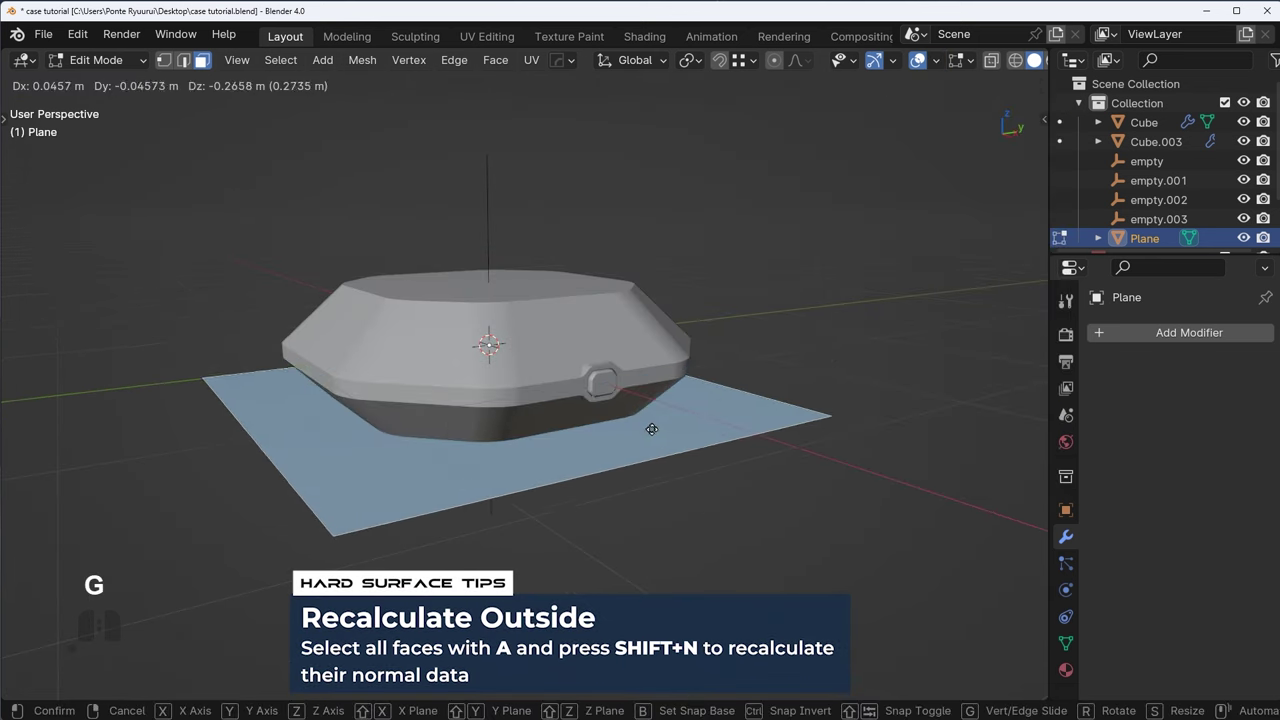
key("Escape")
- Extrude the plane downward into a box around the body's lower half and undo the recalculation of its normals
key("e")
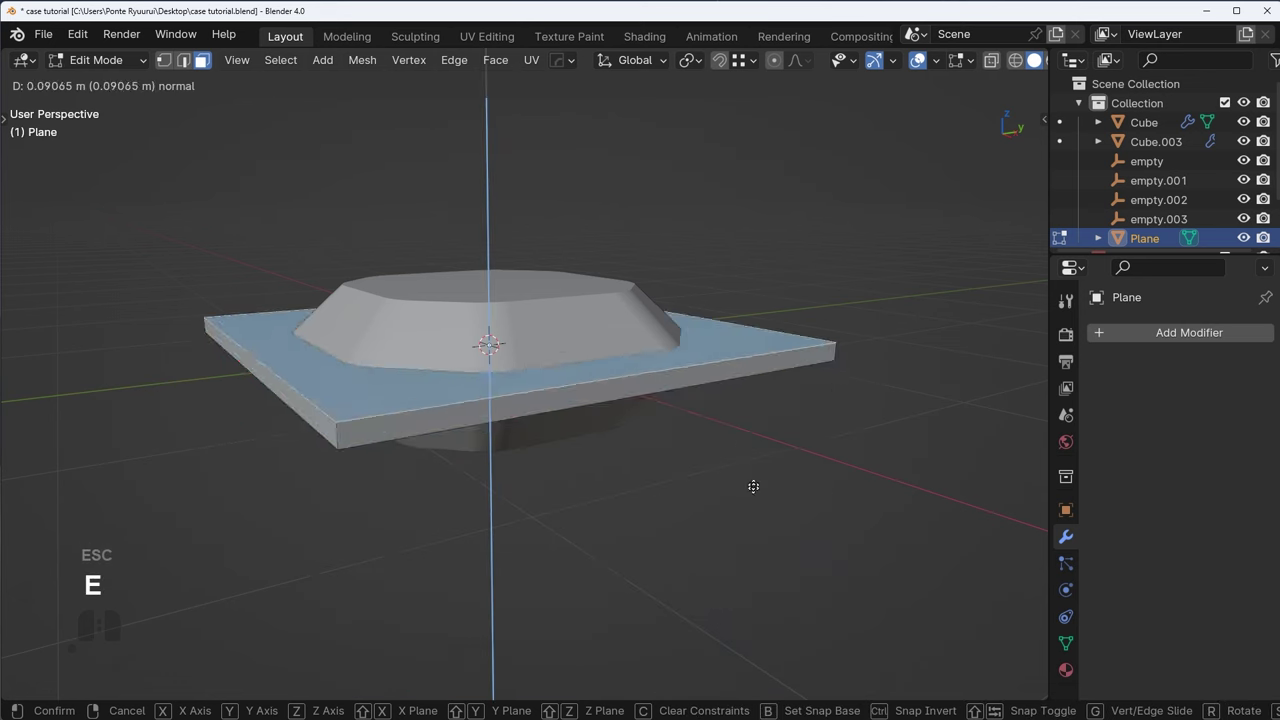
left_click(790, 606)
key("a")
key("ctrl+z")
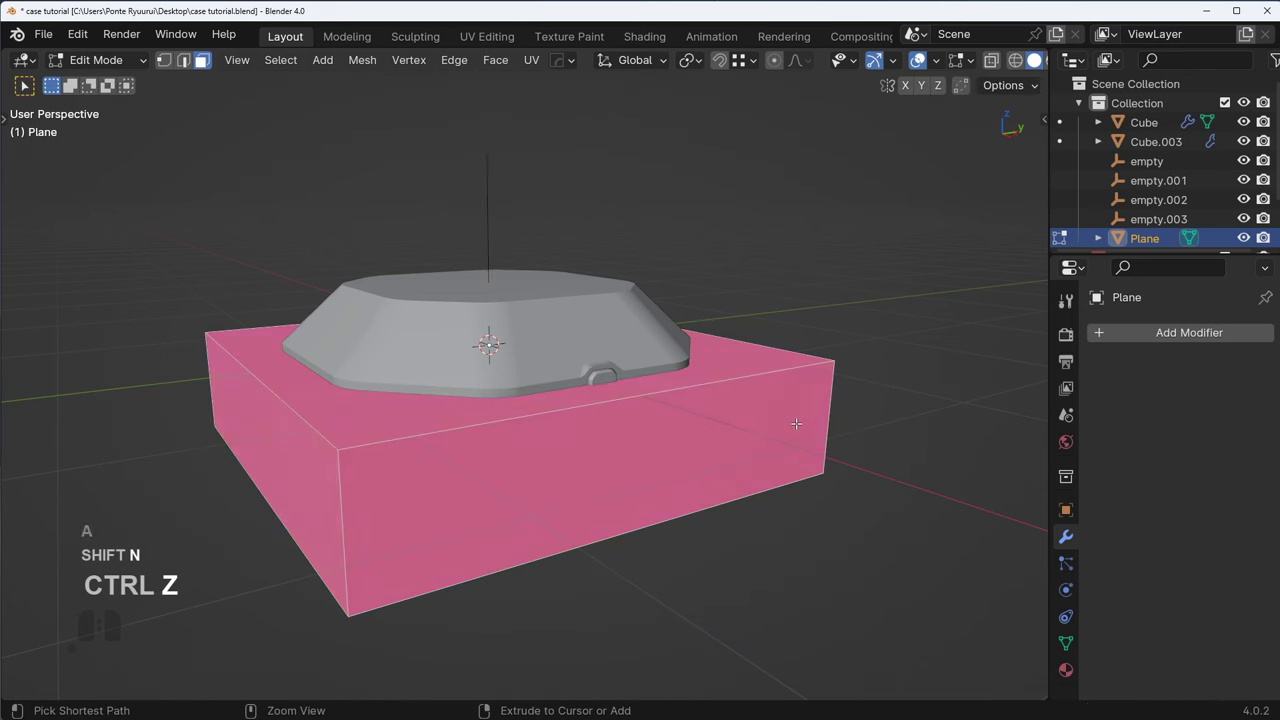
- Undo the plane's downward extrusion and extrude it upward into a box enclosing the body's upper half
key("ctrl+z")
key("ctrl+z")
key("g")
key("Escape")
key("e")
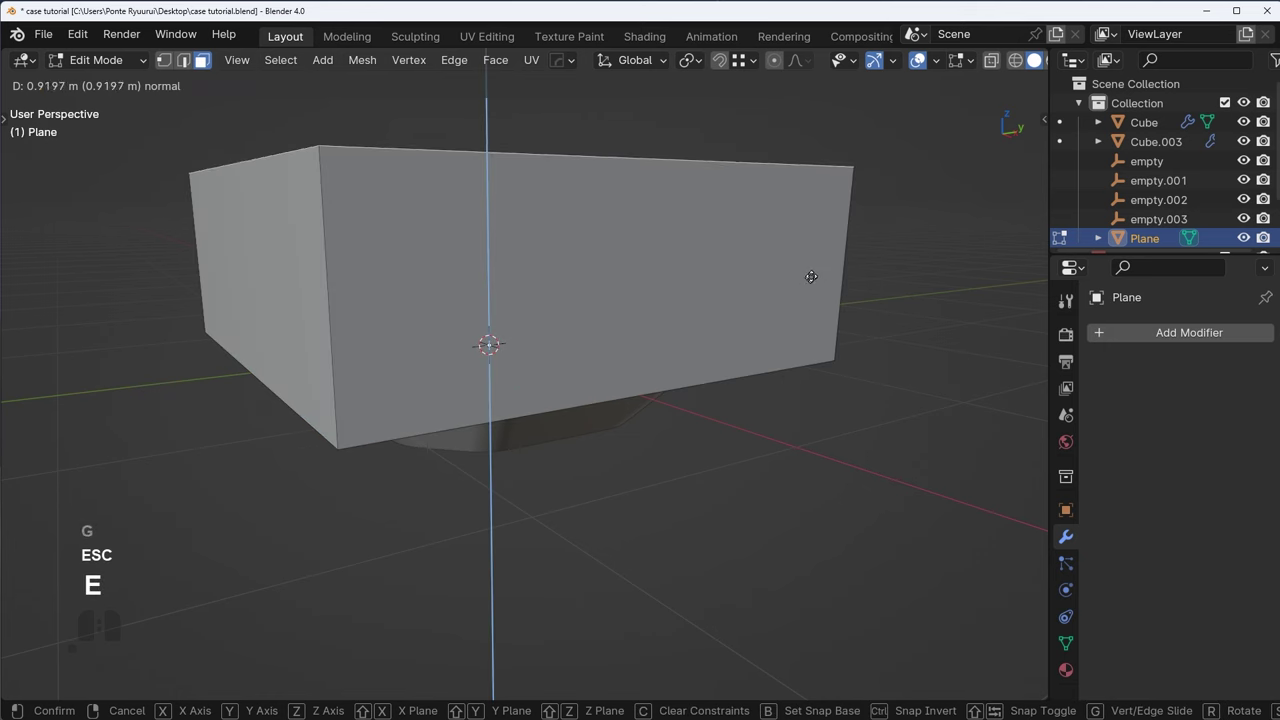
left_click(810, 277)
- Recalculate the box's normals outside, turn off the Face Orientation overlay and return to Object Mode
key("a")
key("shift+n")
left_click(937, 62)
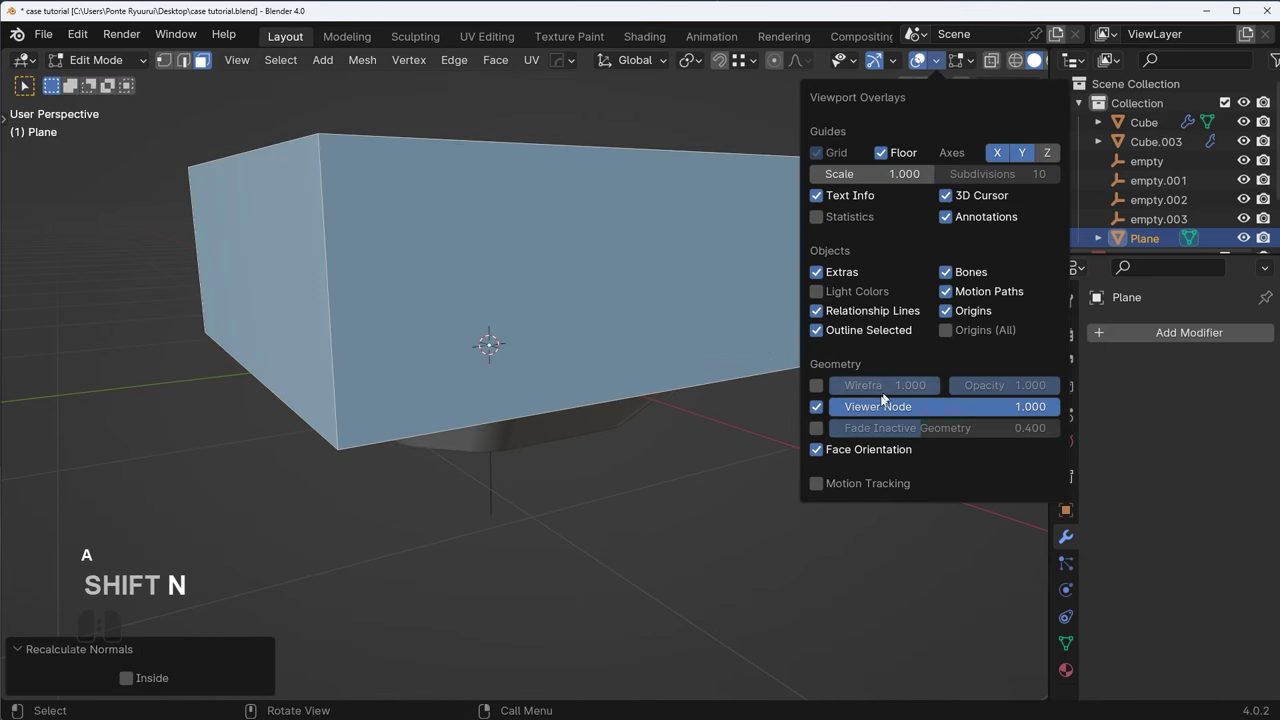
key("Tab")
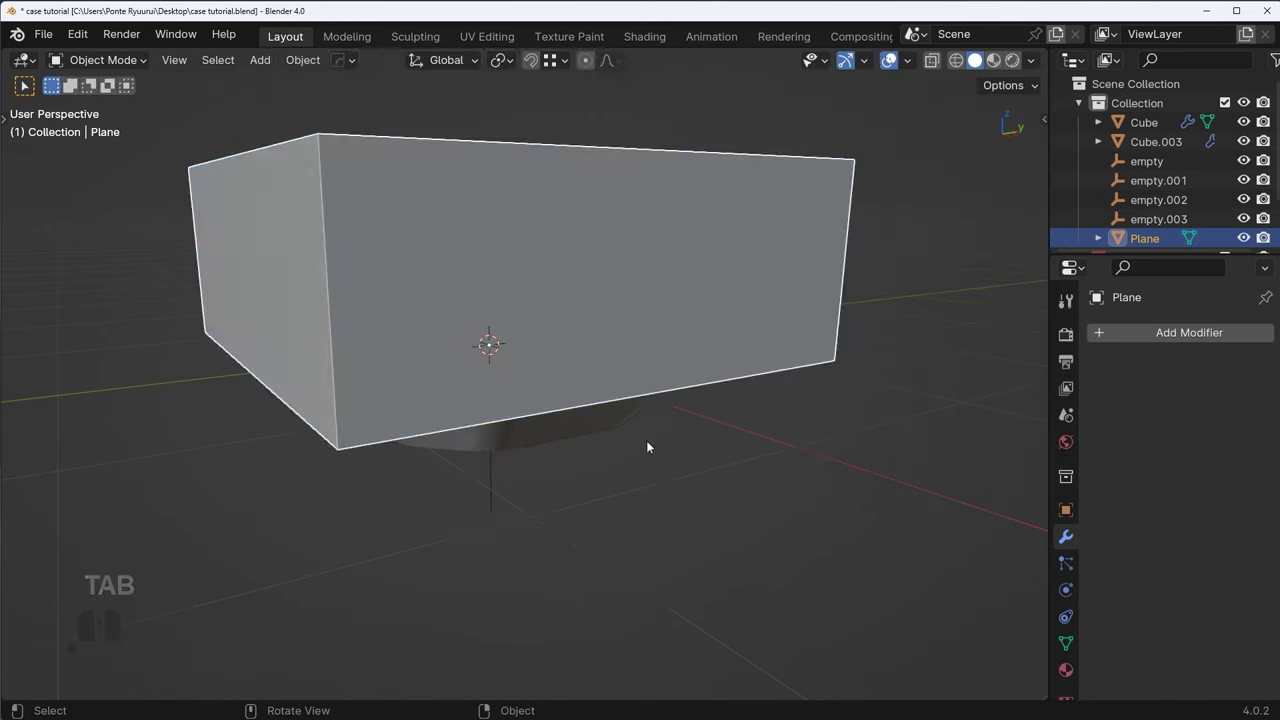
- Slice the body with the box using a slice boolean and select the upper piece to examine its seam
middle_click_drag(646, 440, 618, 391)
left_click(545, 332, "shift")
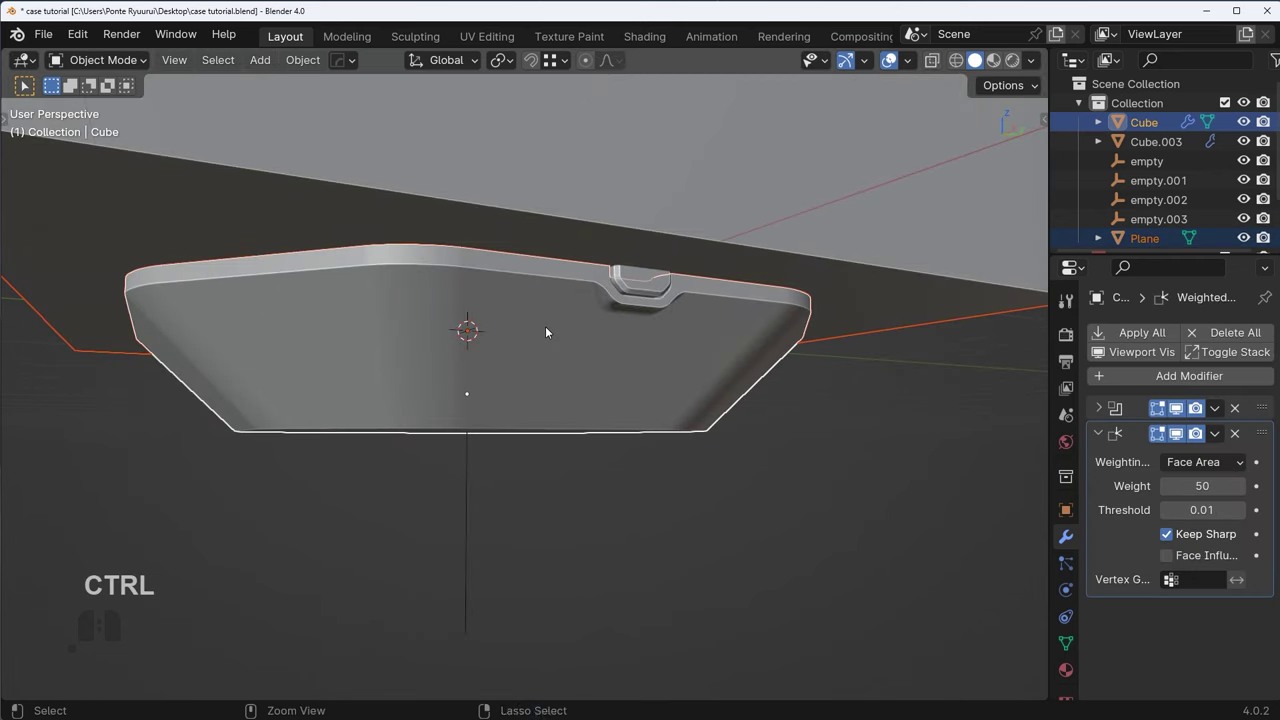
key("ctrl+KP_Divide")
middle_click_drag(545, 326, 731, 431)
left_click(621, 460)
scroll(622, 461, "up", 2)
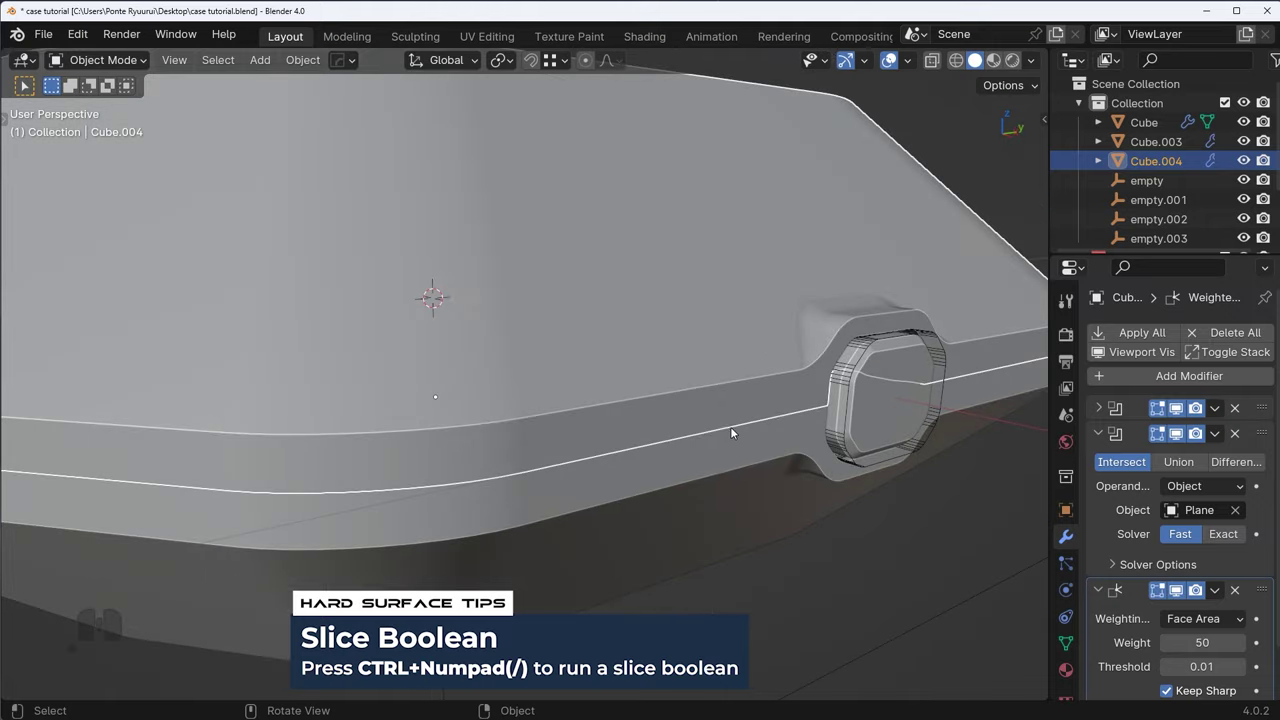
key("ctrl+z")
left_click(758, 411)
key("Tab")
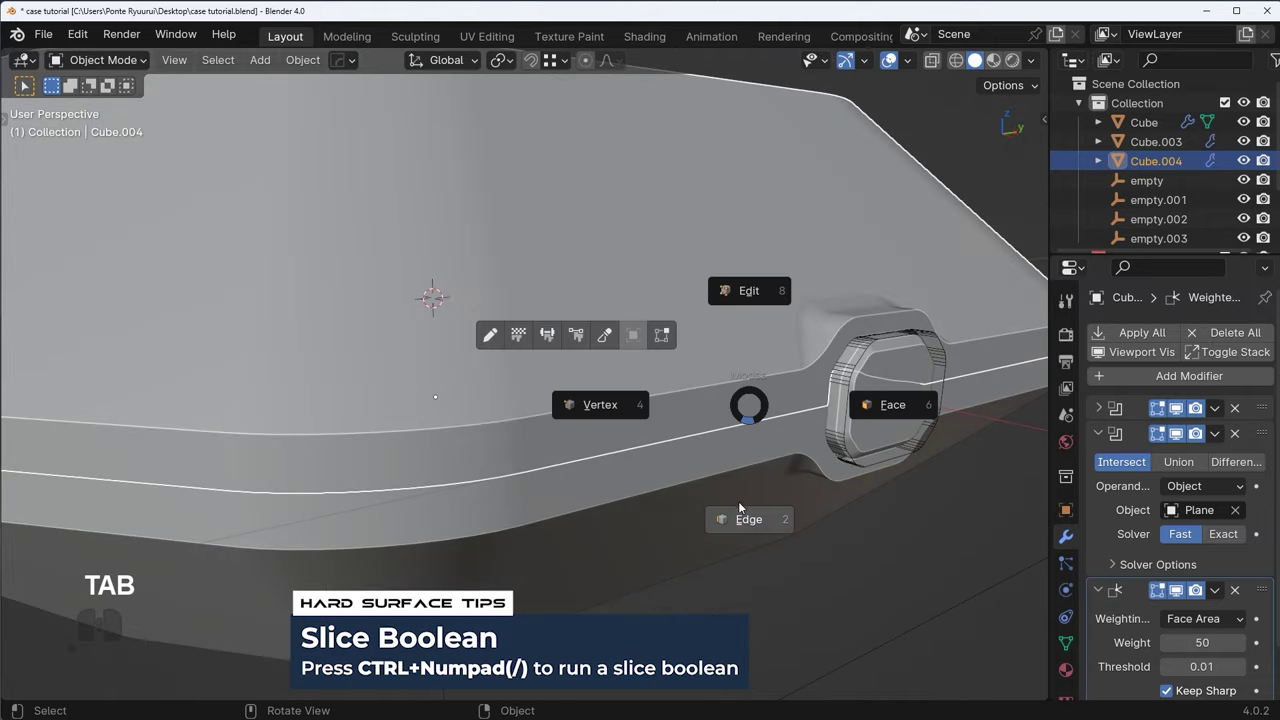
- Undo the slice boolean, restoring the undivided body and the box
key("ctrl+z")
key("ctrl+z")
key("ctrl+z")
key("ctrl+z")
scroll(660, 445, "down", 5)
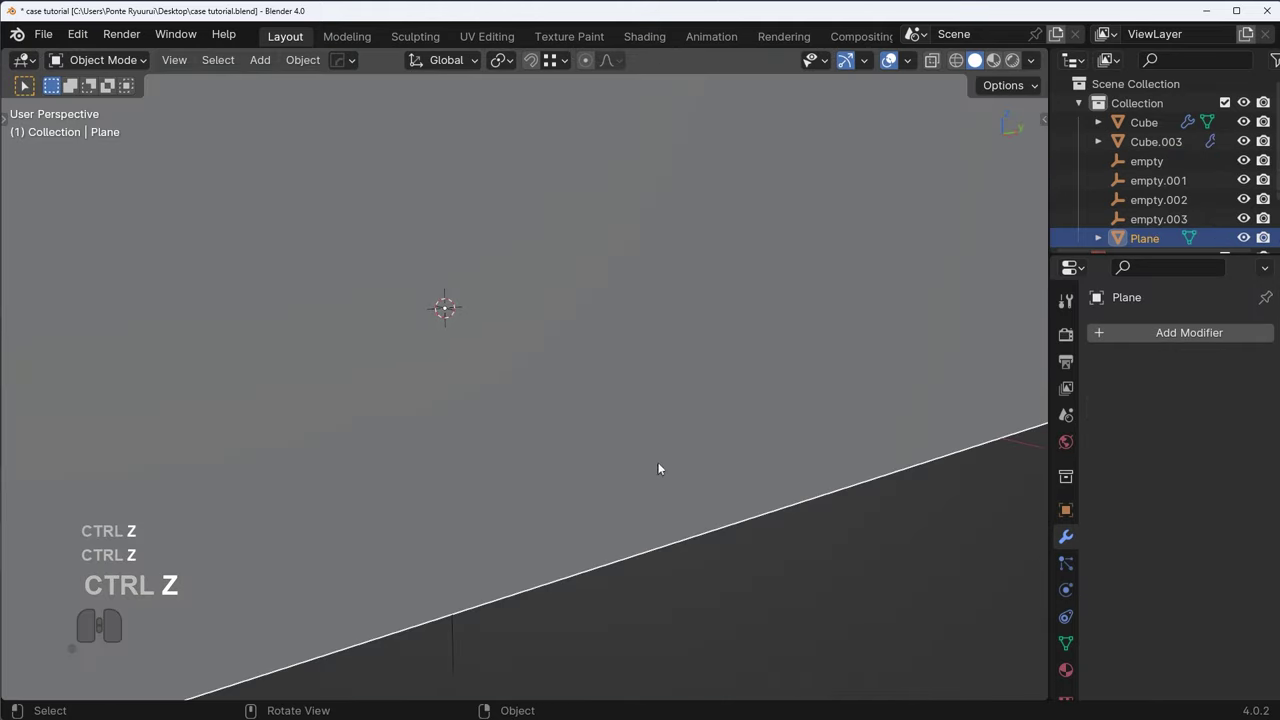
scroll(671, 440, "down", 2)
scroll(667, 434, "up", 4)
scroll(650, 438, "down", 4)
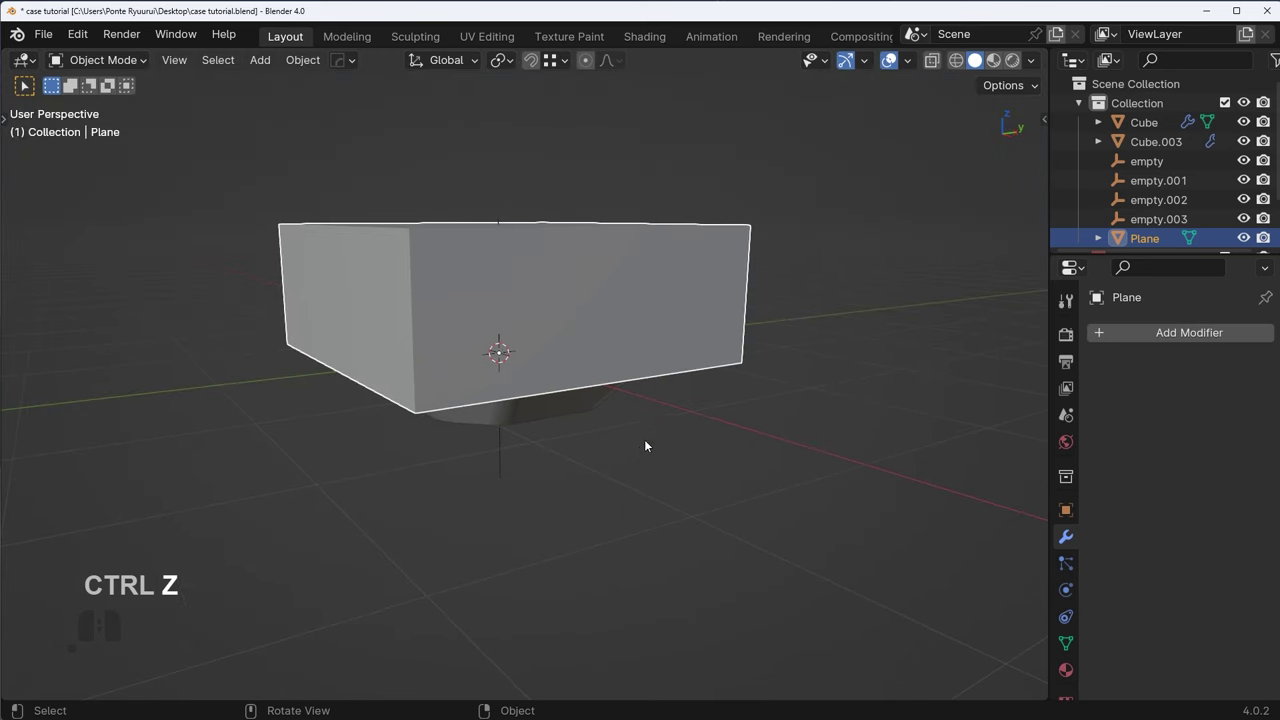
- Hide the box and dissolve the edge loop running around the body's mid-plane
key("h")
left_click(586, 391)
scroll(552, 367, "up", 2)
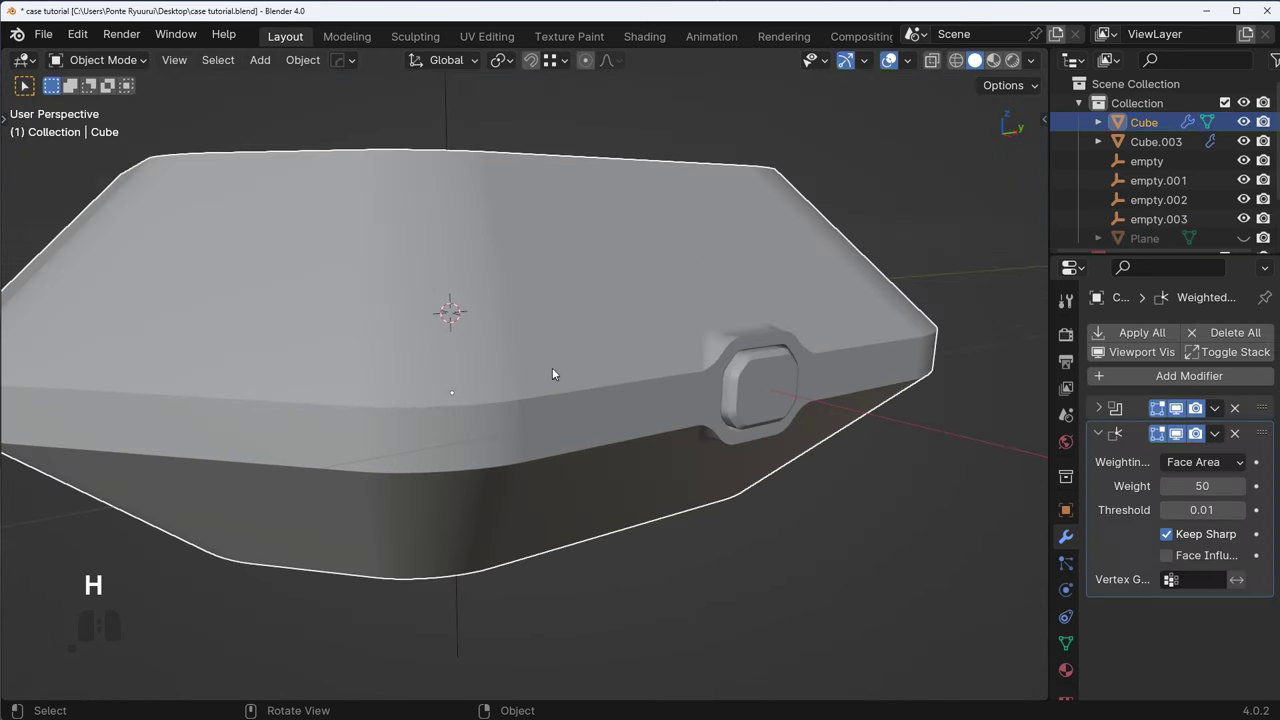
key("Tab")
scroll(319, 441, "down", 3)
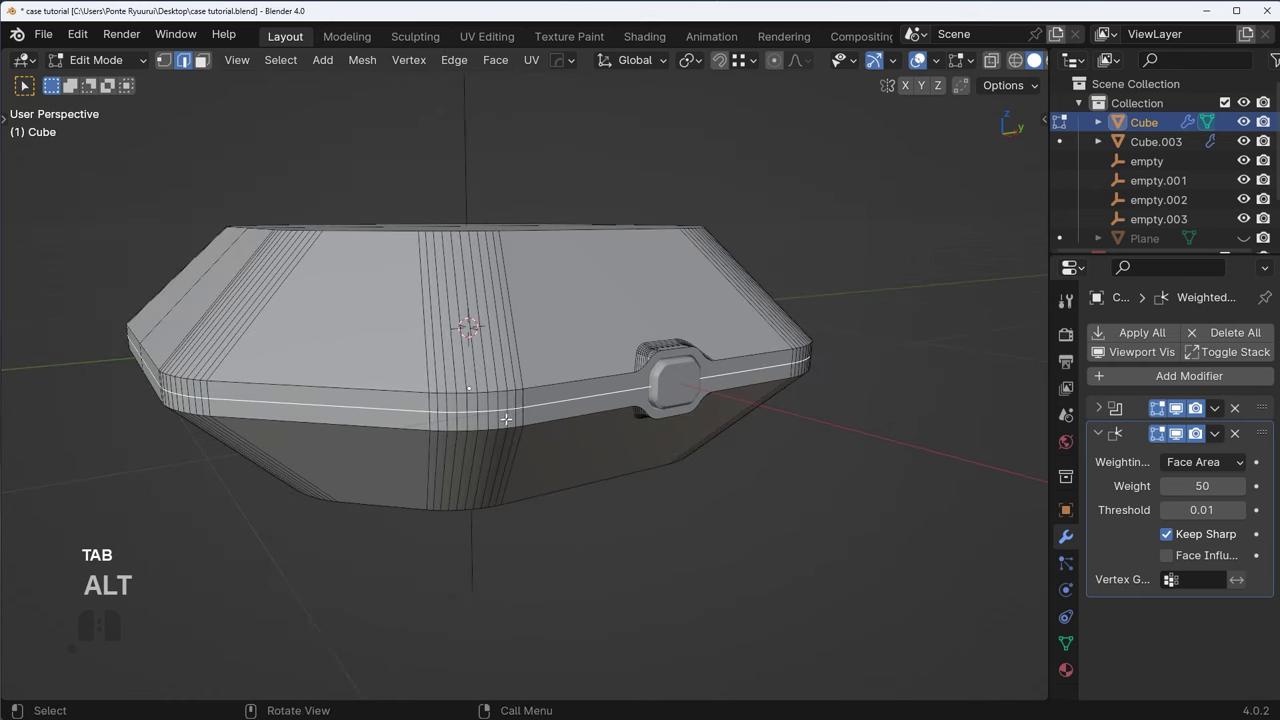
key("ctrl+x")
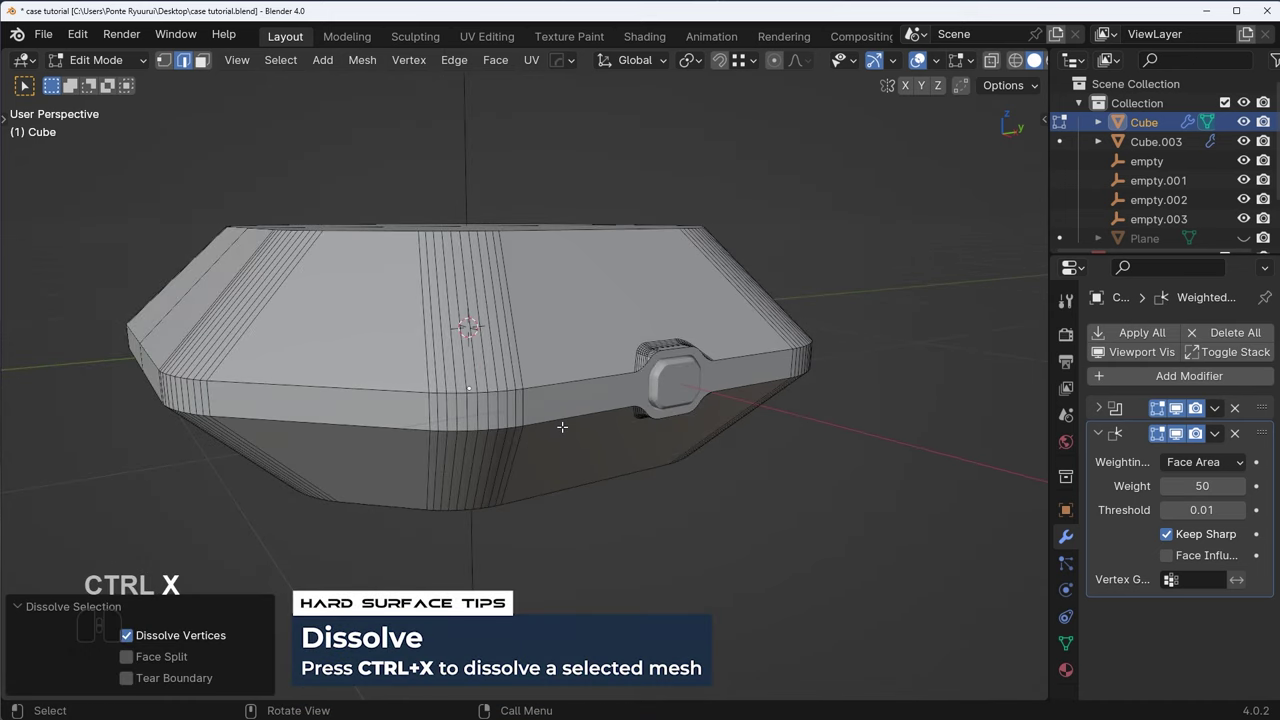
key("KP_Divide")
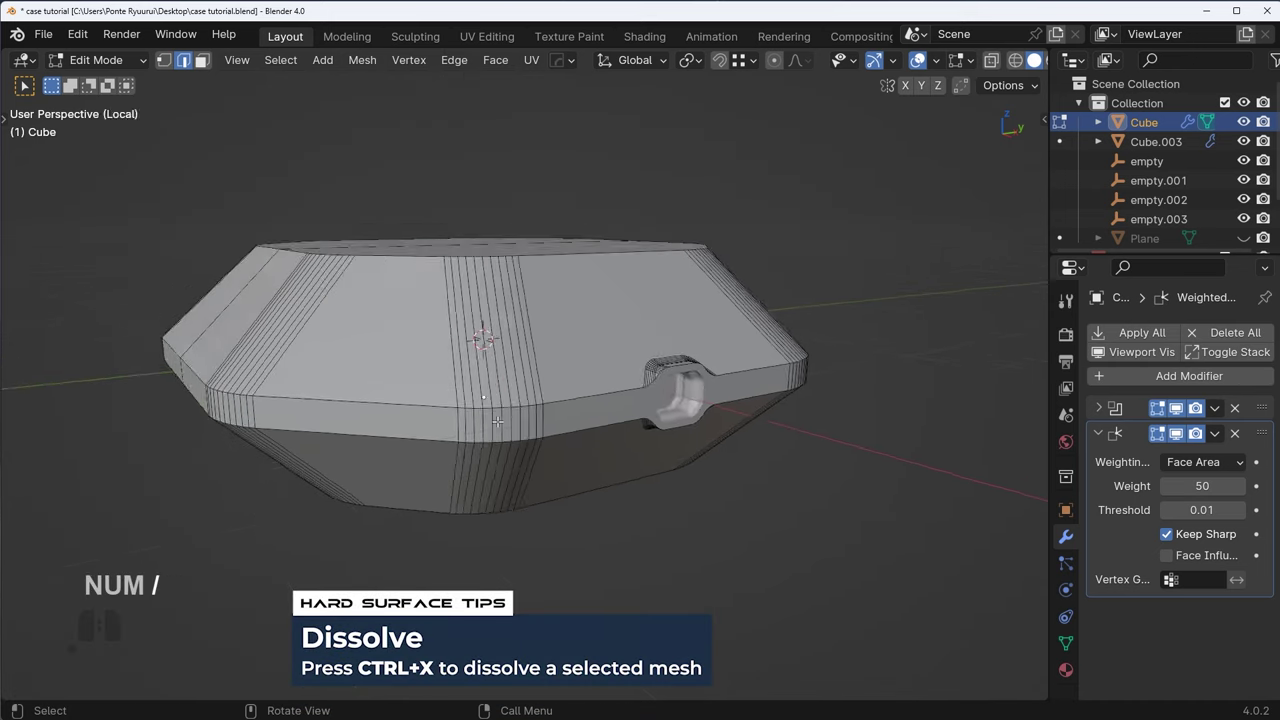
key("KP_Divide")
key("Tab")
scroll(1212, 187, "down", 2)
scroll(1212, 187, "down", 1)
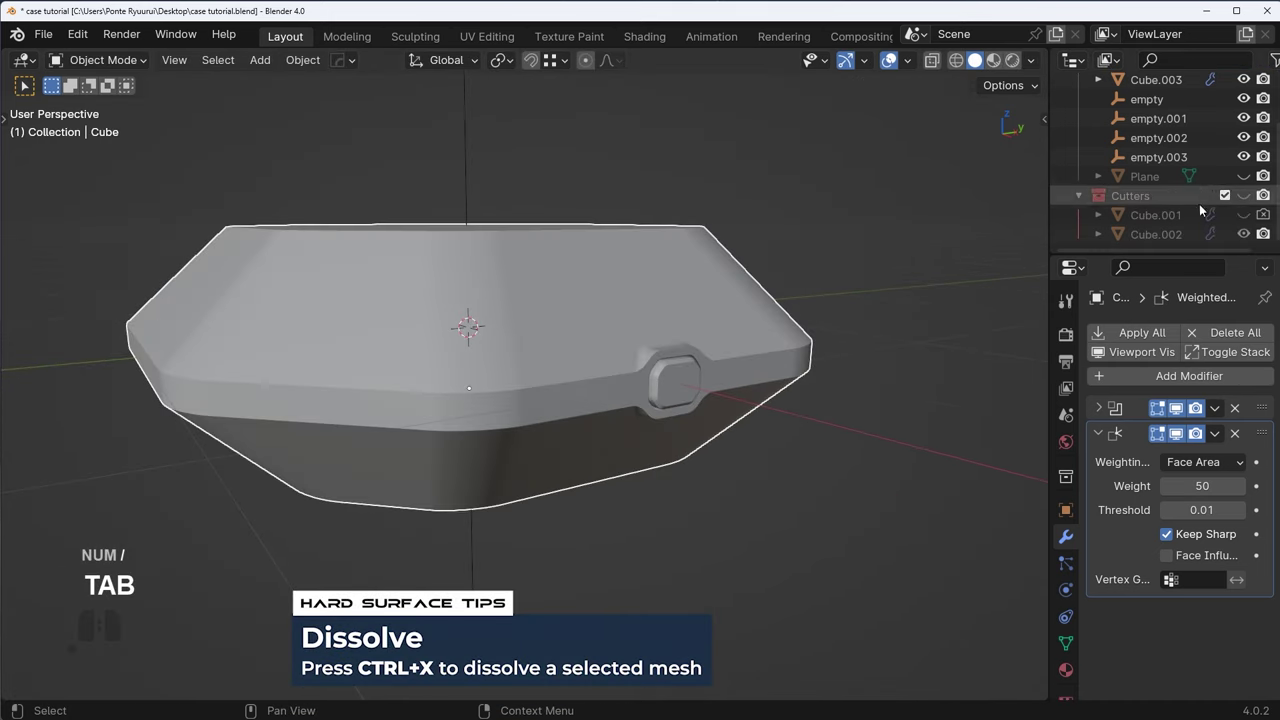
- Unhide the box and split the body at its mid-plane with a HardOps Slash boolean
left_click(1243, 177)
scroll(559, 274, "down", 3)
left_click(559, 274)
middle_click_drag(575, 440, 592, 380)
left_click(533, 365, "shift")
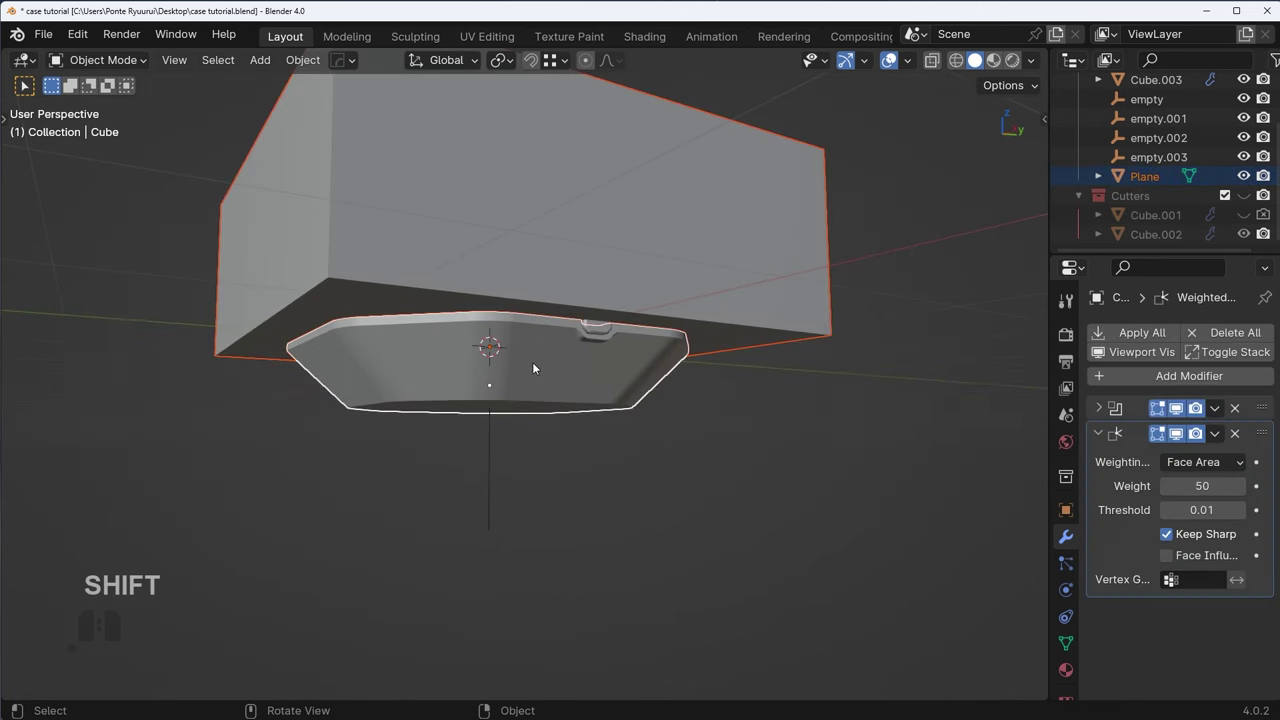
key("q")
mouse_move(470, 266)
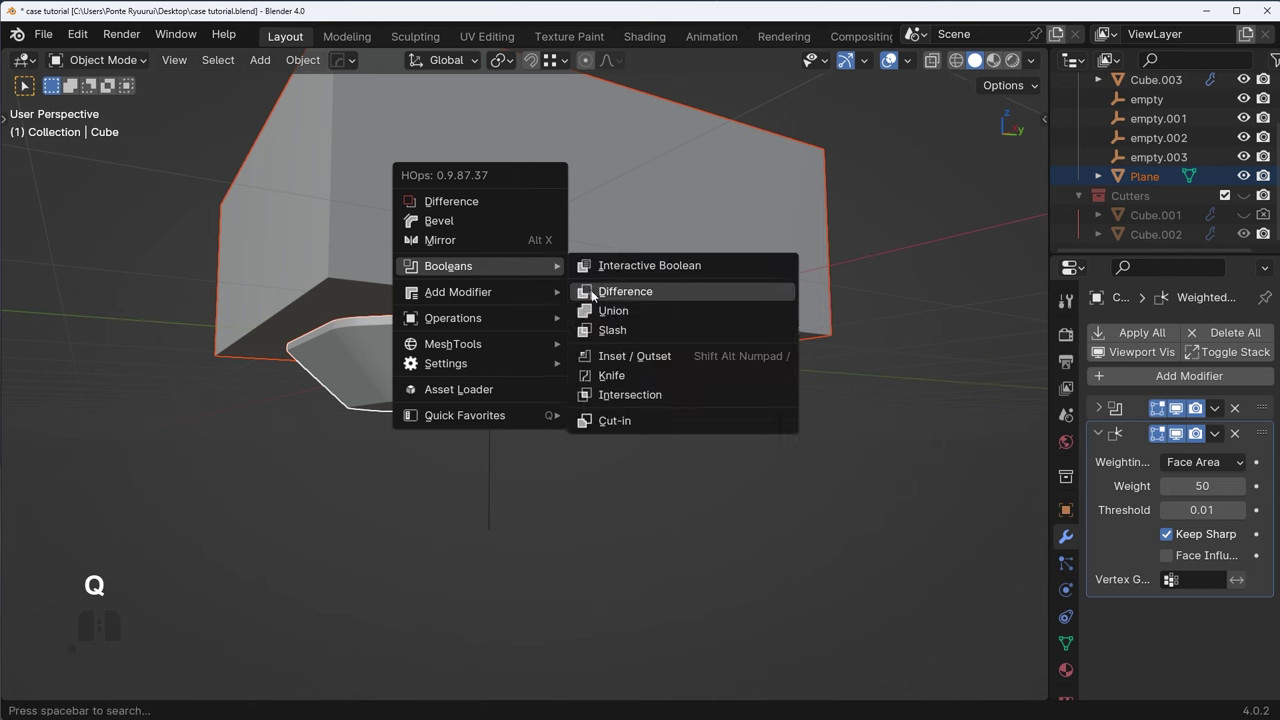
left_click(618, 334)
- Hide the Cutters collection and turn on Cavity in the viewport shading options
scroll(582, 415, "up", 3)
middle_click_drag(588, 322, 610, 345)
left_click(1243, 196)
scroll(610, 345, "up", 3)
middle_click_drag(610, 345, 890, 107, "shift")
key("alt+v")
left_click(908, 61)
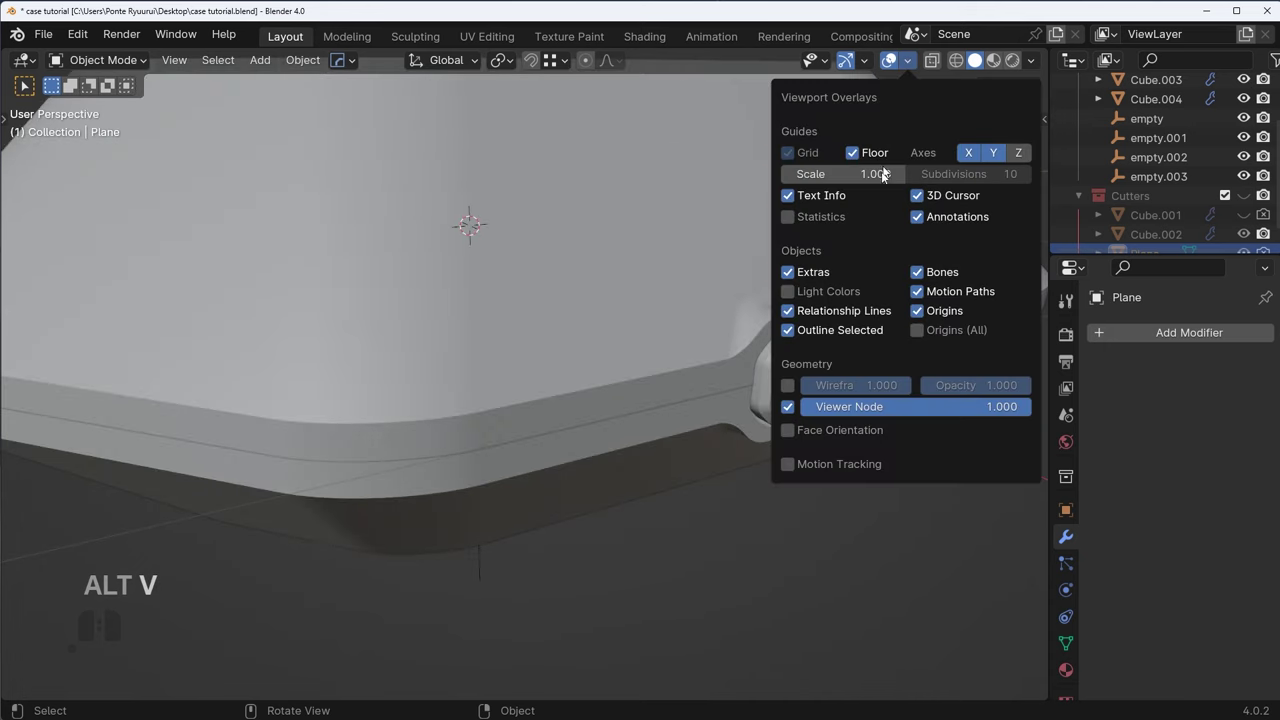
left_click(1031, 61)
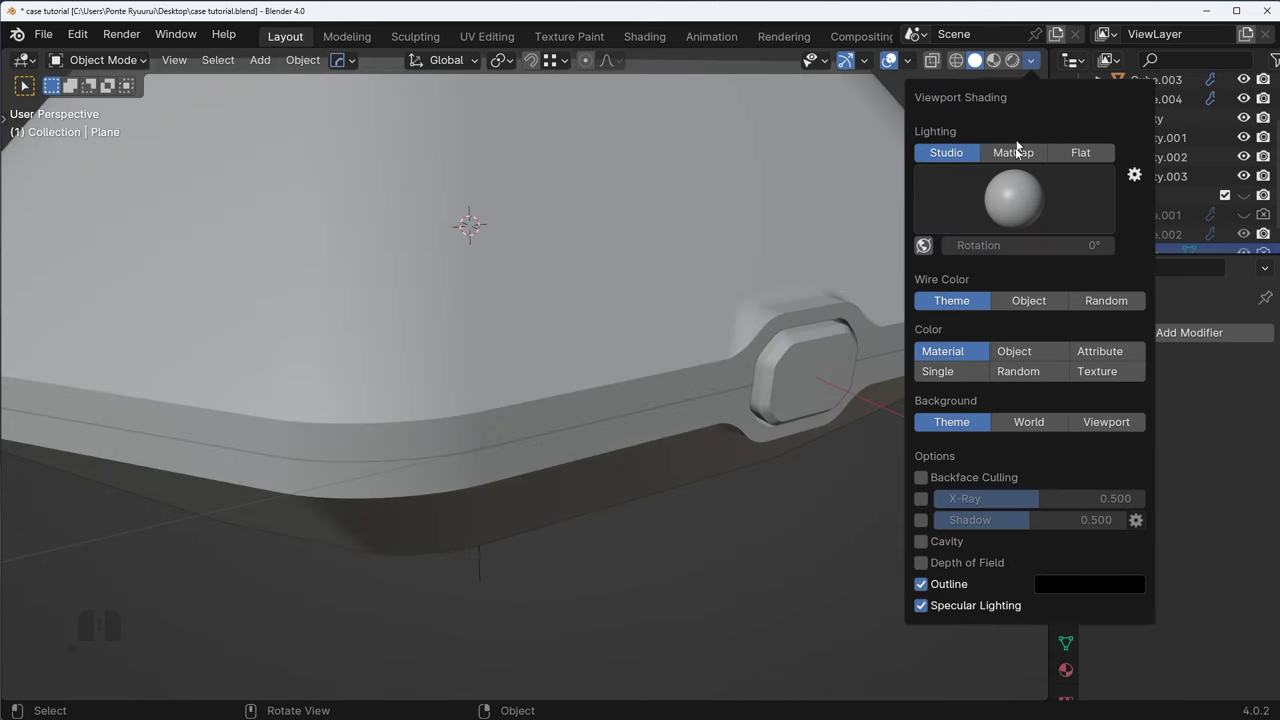
left_click(920, 541)
- Add a three-segment, 30° bevel about 0.0019 wide with hardened normals to both case halves
middle_click_drag(706, 376, 838, 347)
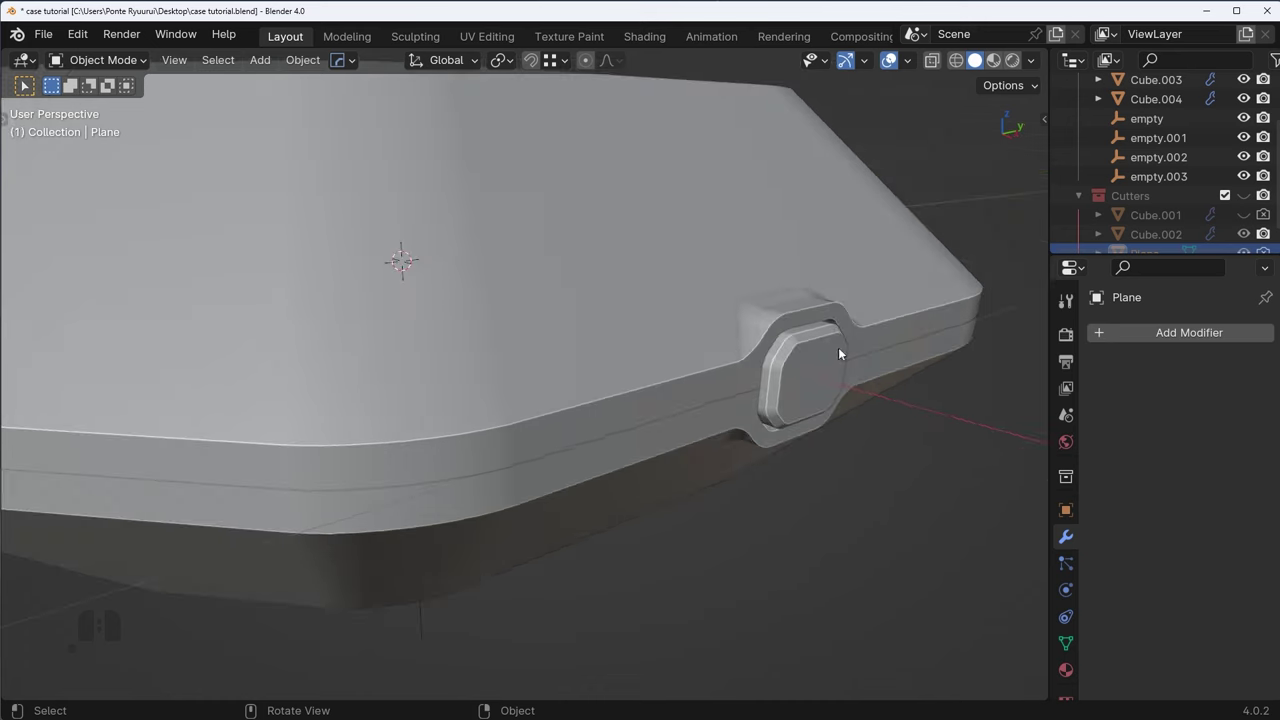
left_click(733, 347)
middle_click_drag(824, 398, 887, 398, "shift")
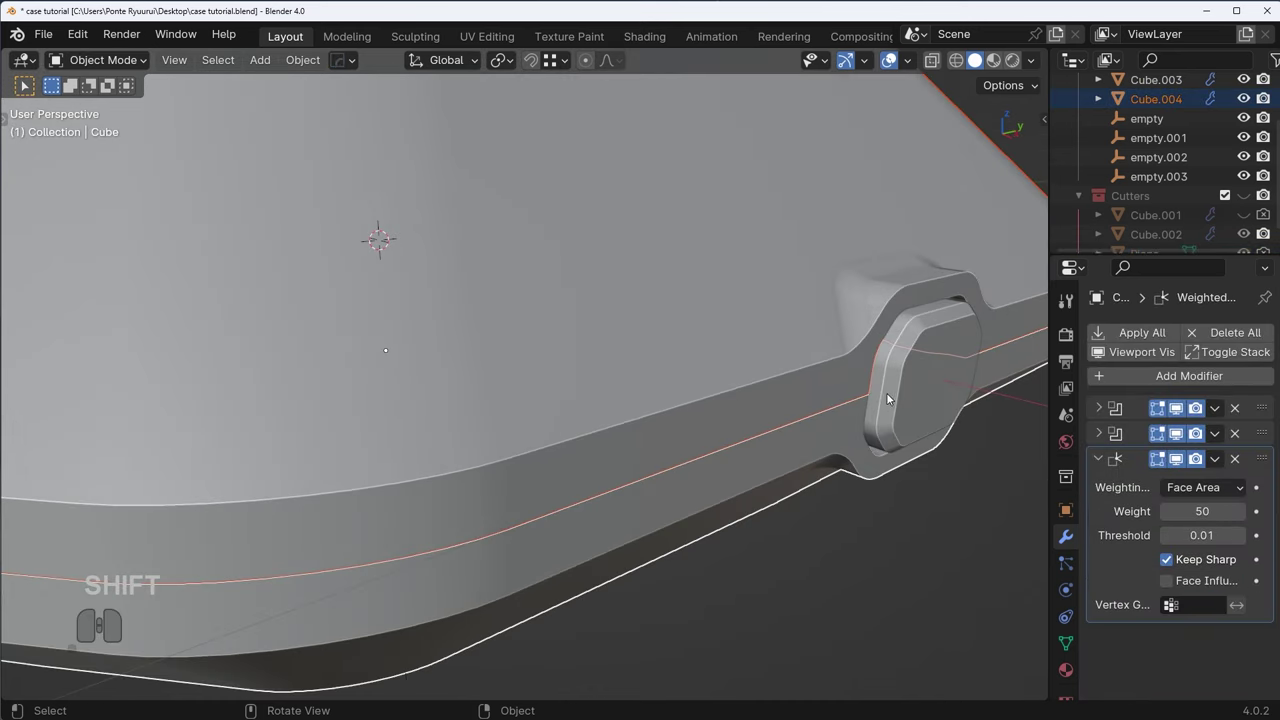
key("q")
left_click(872, 348)
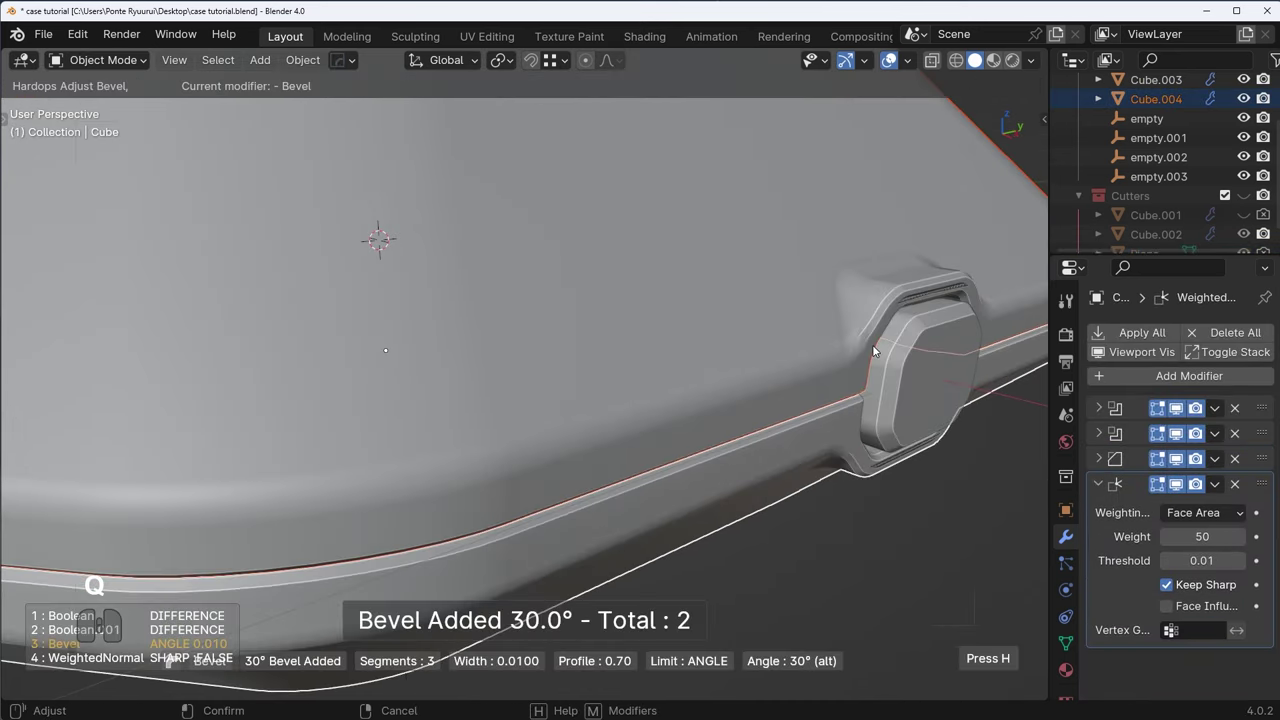
key("n")
key("shift")
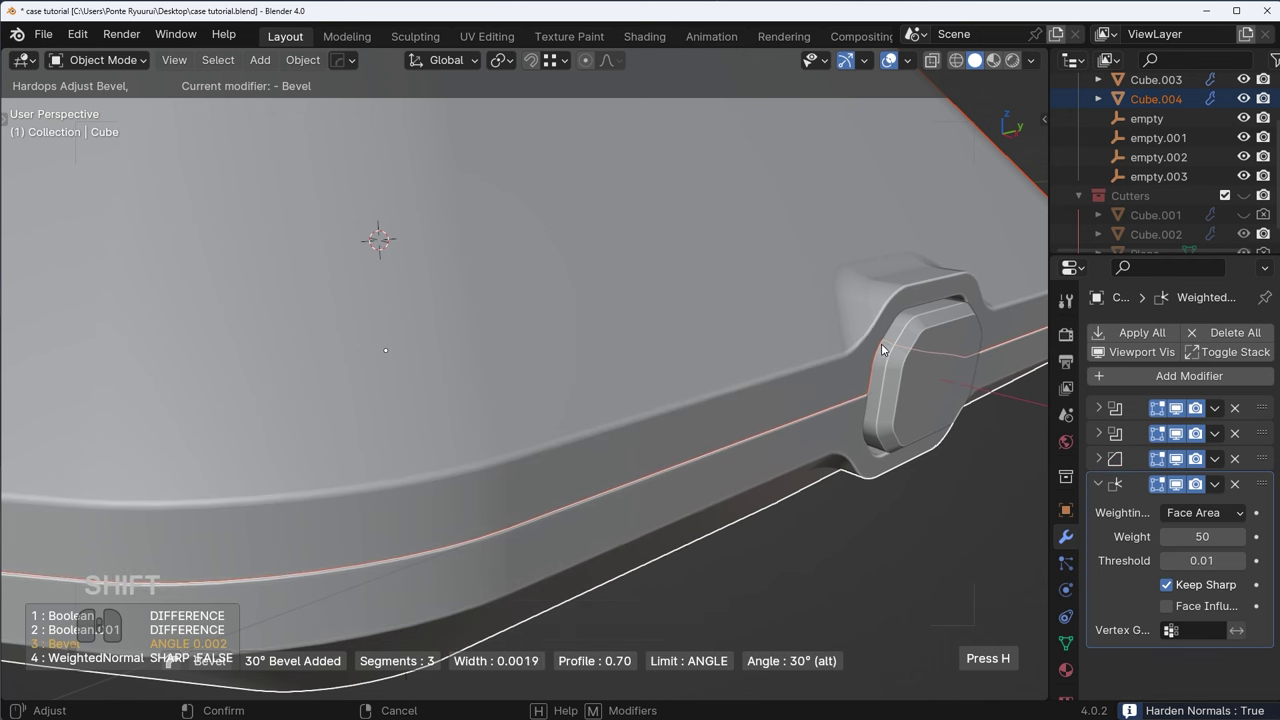
left_click(881, 349)
key("a")
key("a")
middle_click_drag(880, 316, 735, 290, "shift")
middle_click_drag(735, 290, 626, 296)
scroll(580, 232, "up", 3)
left_click(672, 257)
key("q")
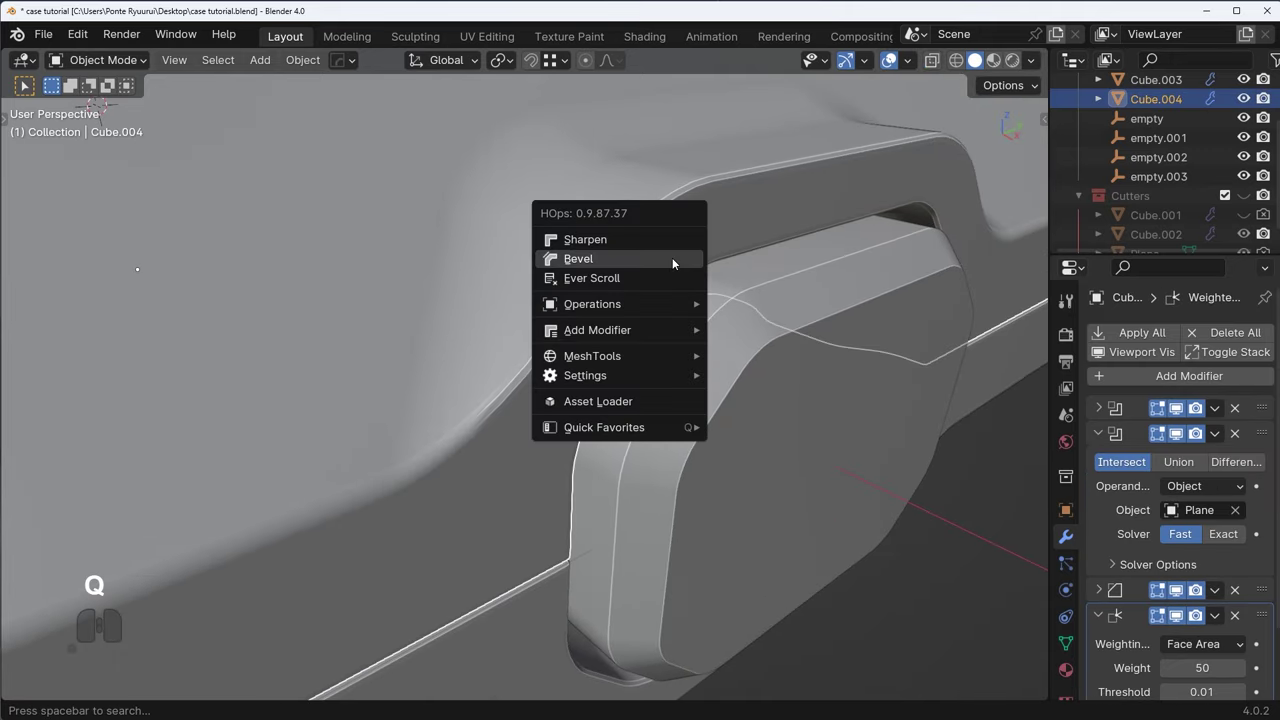
left_click(672, 258)
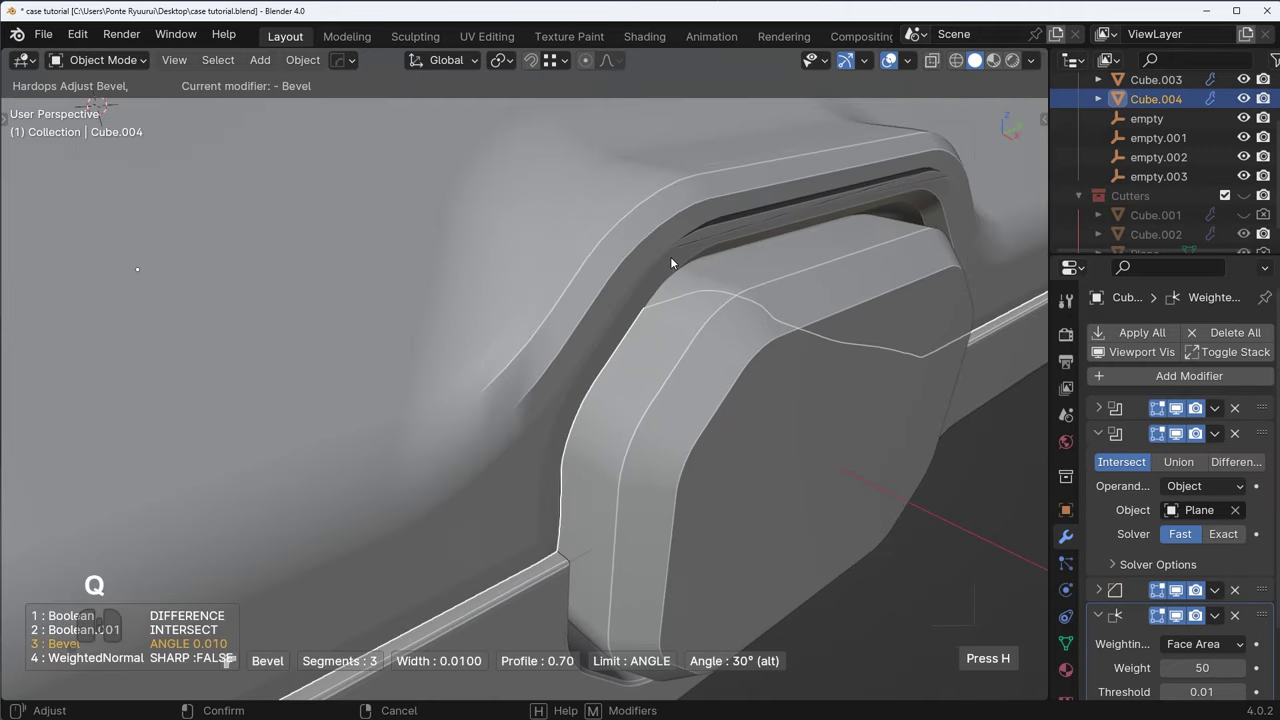
key("Escape")
- Adjust both halves' bevel to a width of about 0.0024, trying angle limits of 71° and 15°
key("q")
left_click(699, 421)
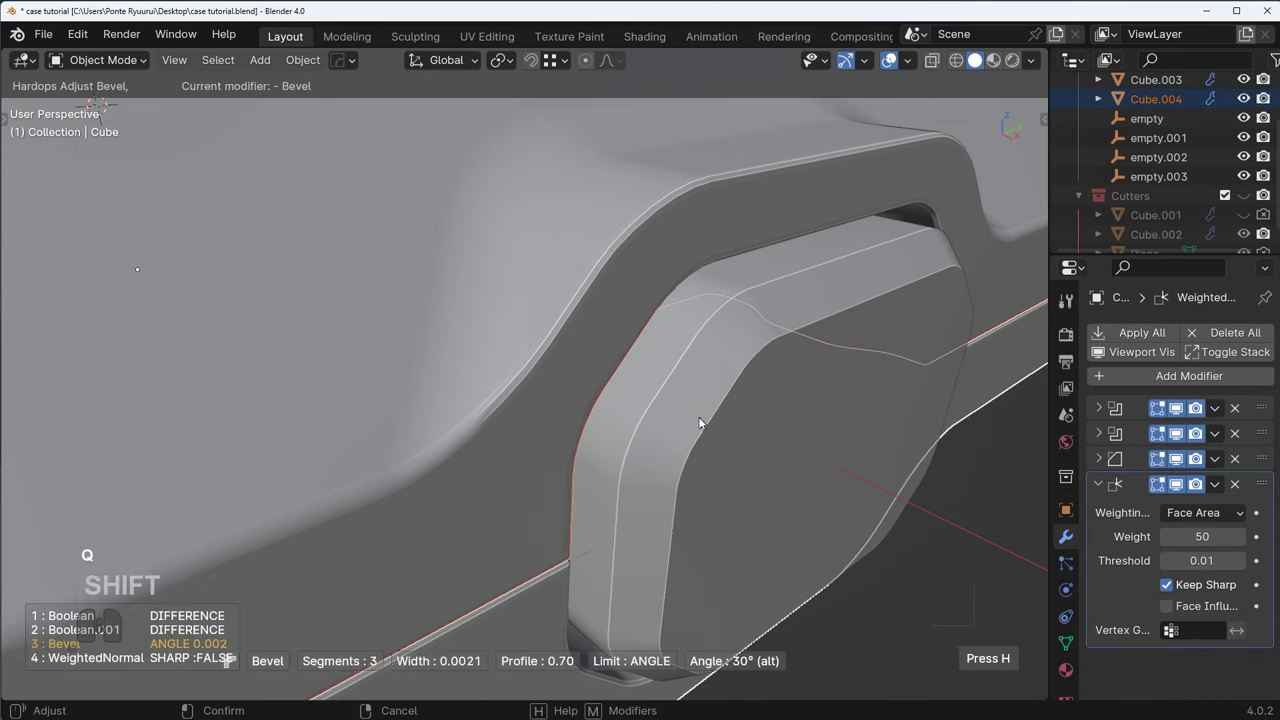
key("a")
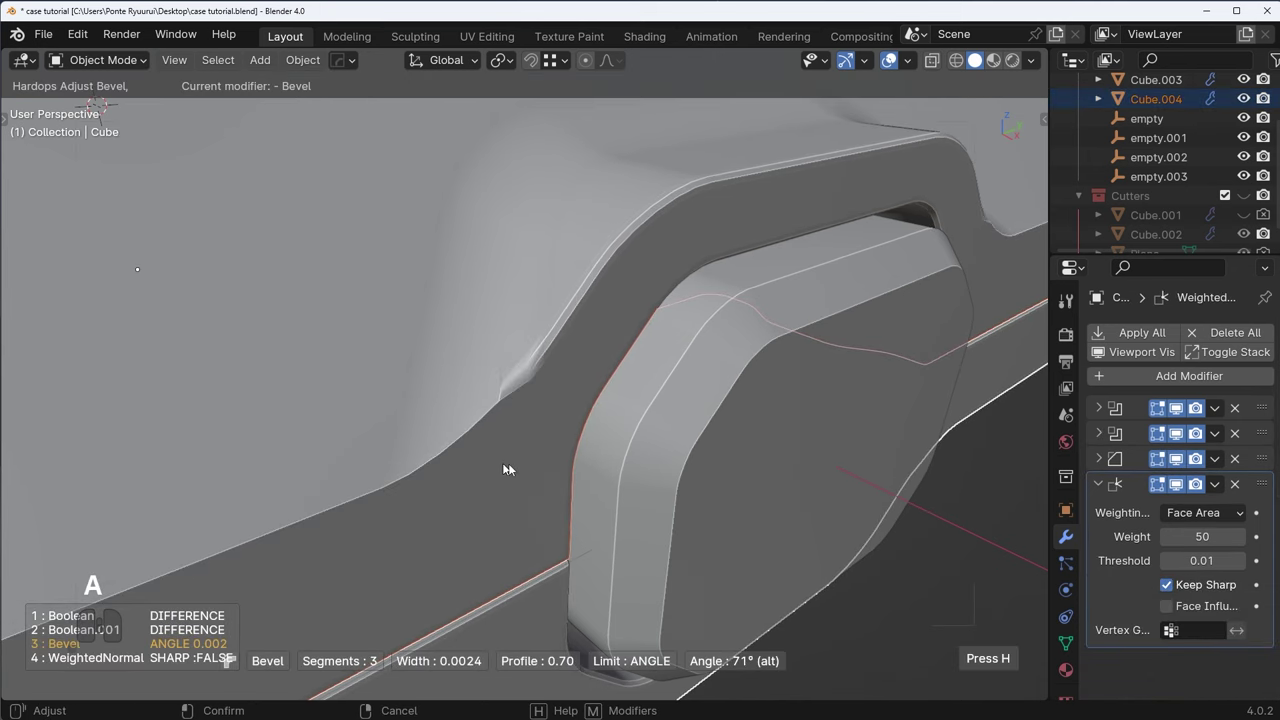
scroll(508, 469, "down", 6, "alt")
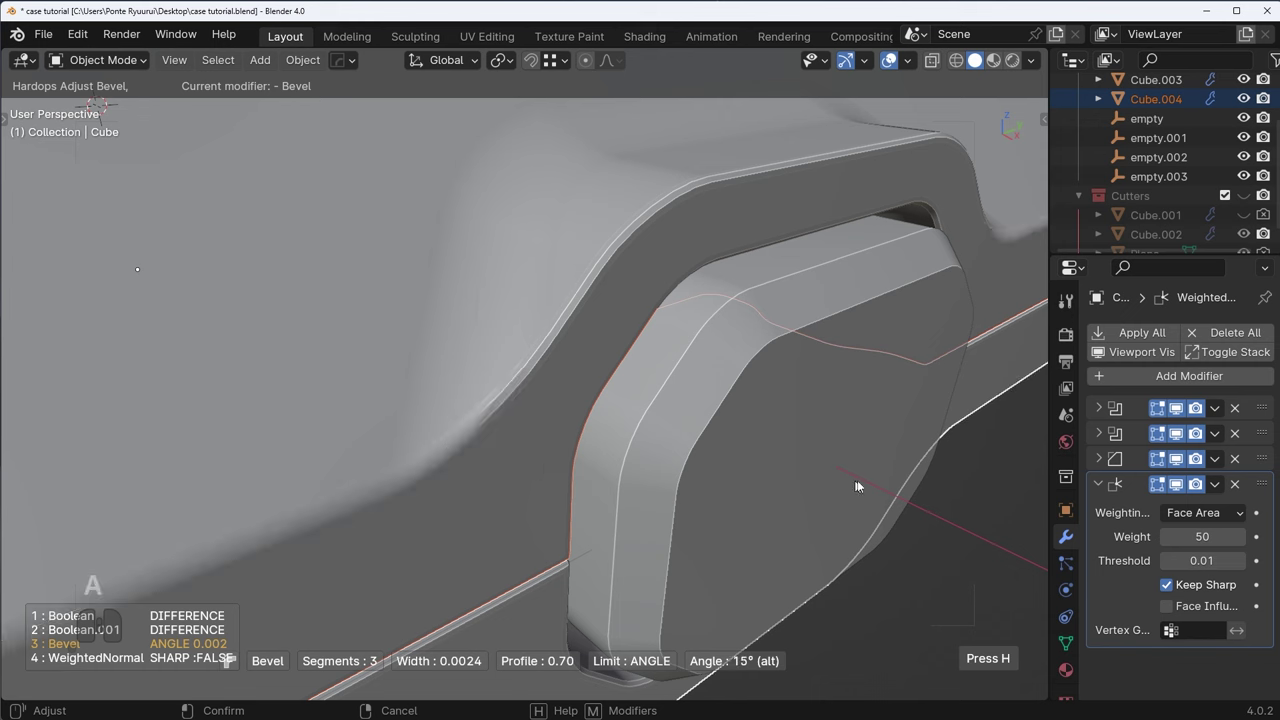
left_click(748, 482)
- Turn off Keep Sharp in the lower half's Weighted Normal modifier and examine the shading around the side opening
middle_click_drag(754, 443, 592, 366)
middle_click_drag(912, 541, 881, 537)
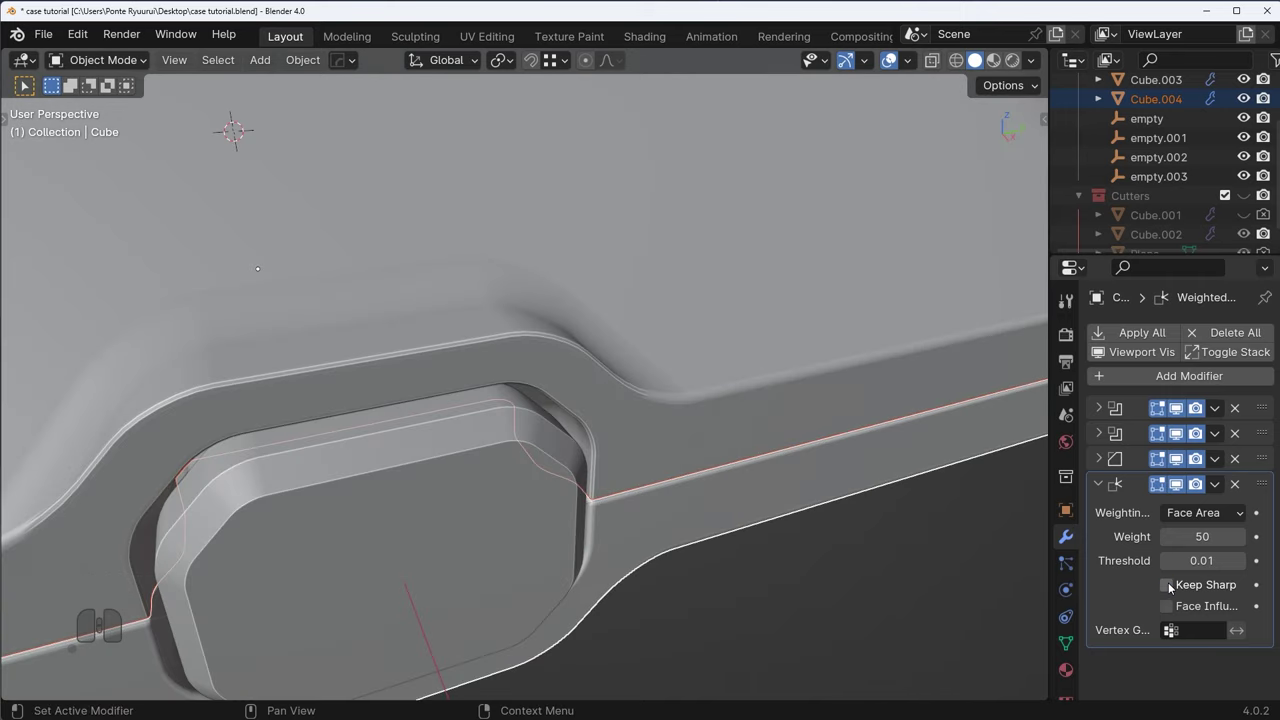
middle_click_drag(757, 556, 742, 409)
scroll(742, 409, "up", 3)
key("Tab")
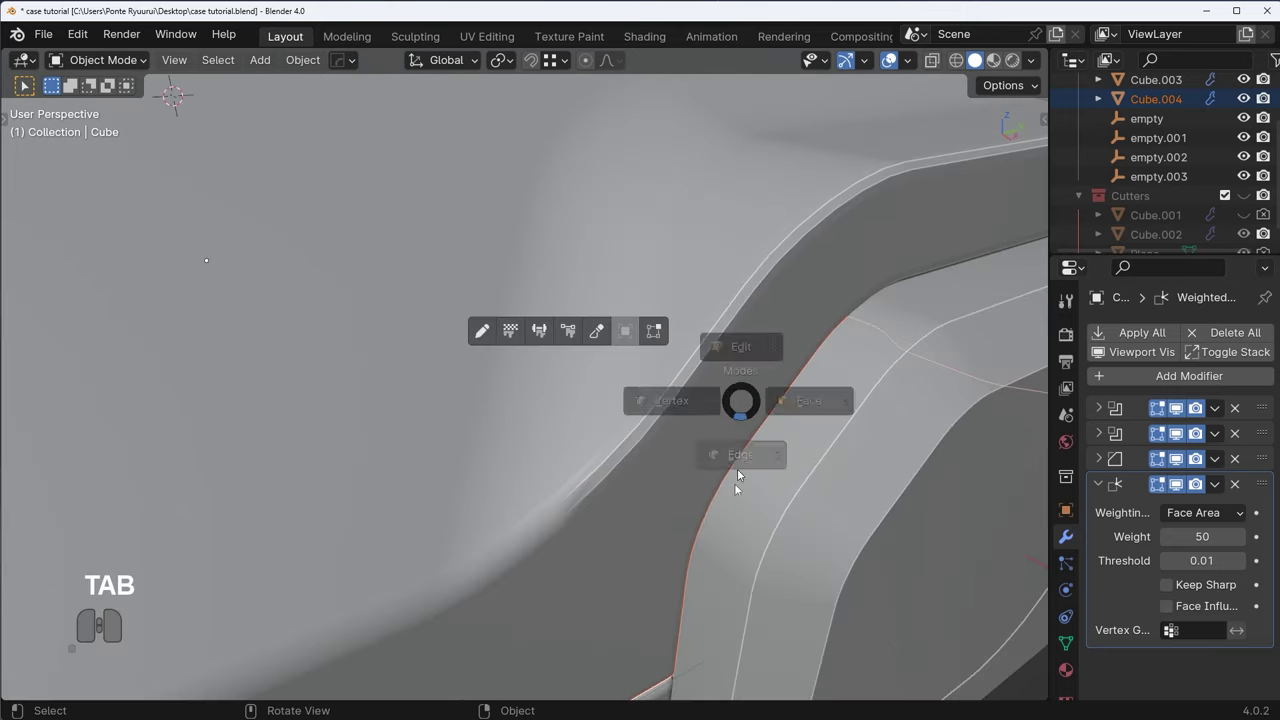
key("Tab")
middle_click_drag(756, 339, 730, 357, "shift")
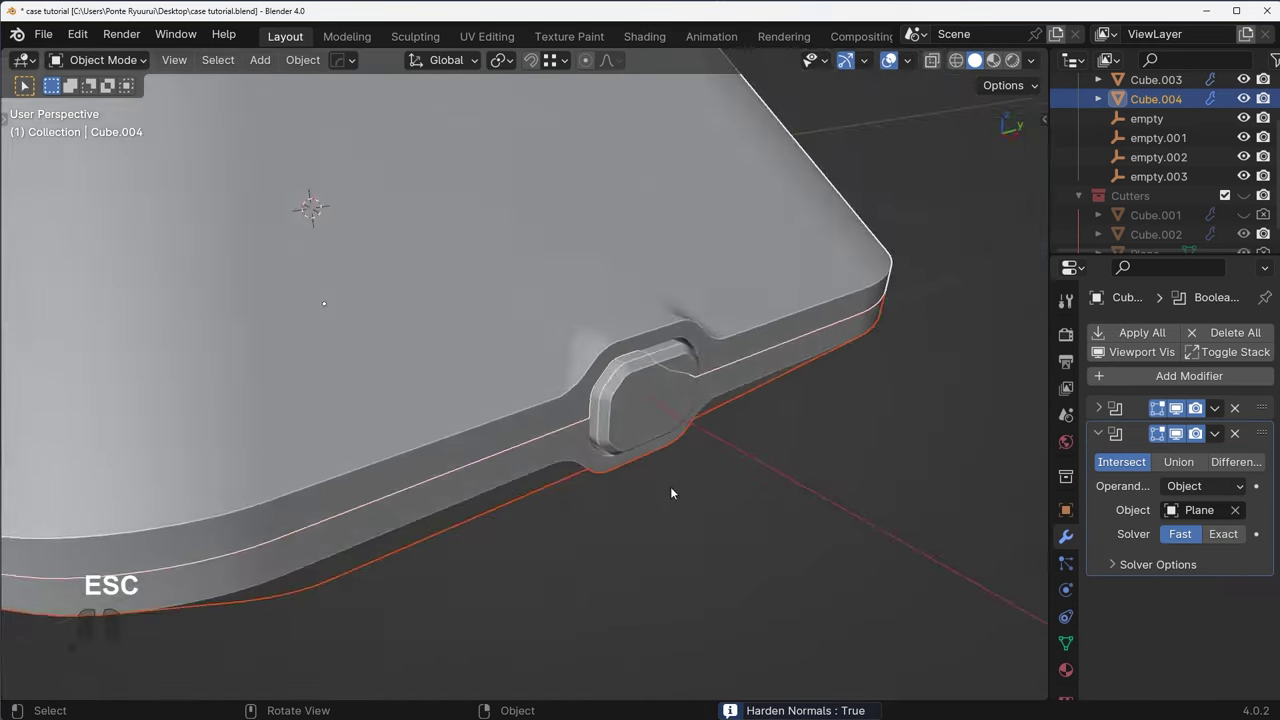
- Try a three-segment, 30° bevel about 0.0021 wide with hardened normals on both case halves
scroll(640, 470, "up", 3)
key("a")
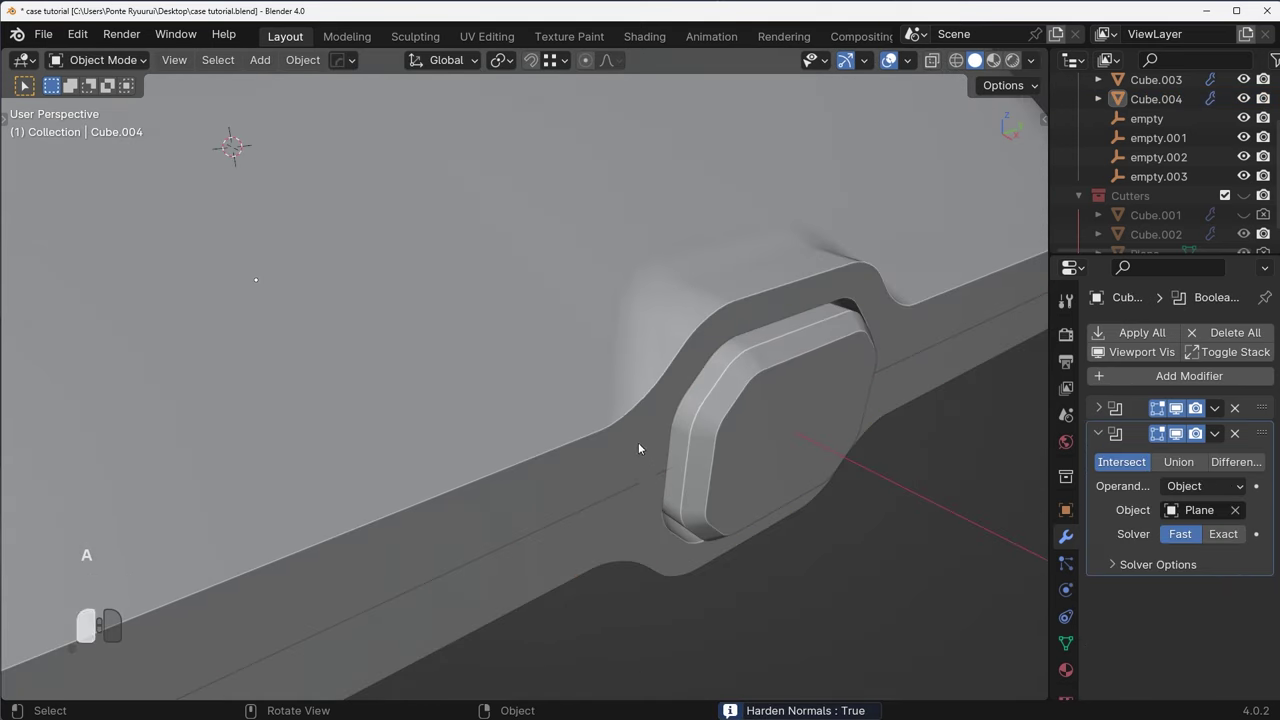
left_click(636, 480, "shift")
key("q")
left_click(840, 443)
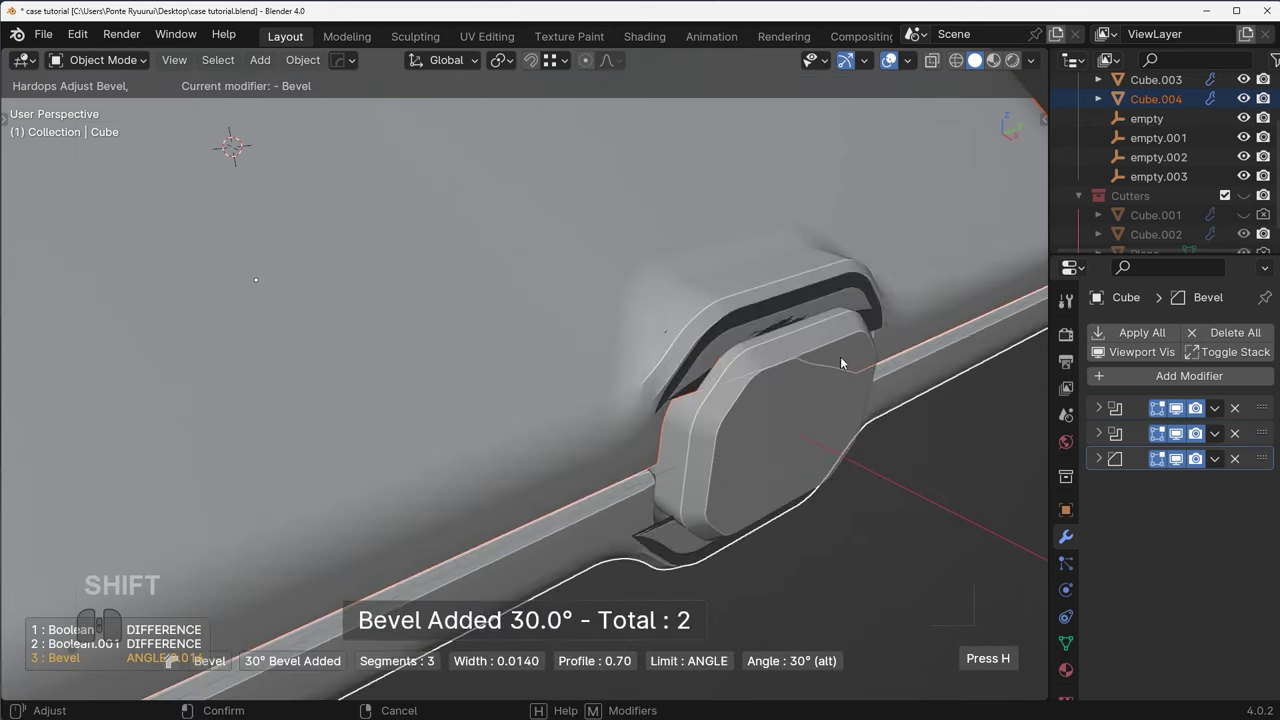
key("n")
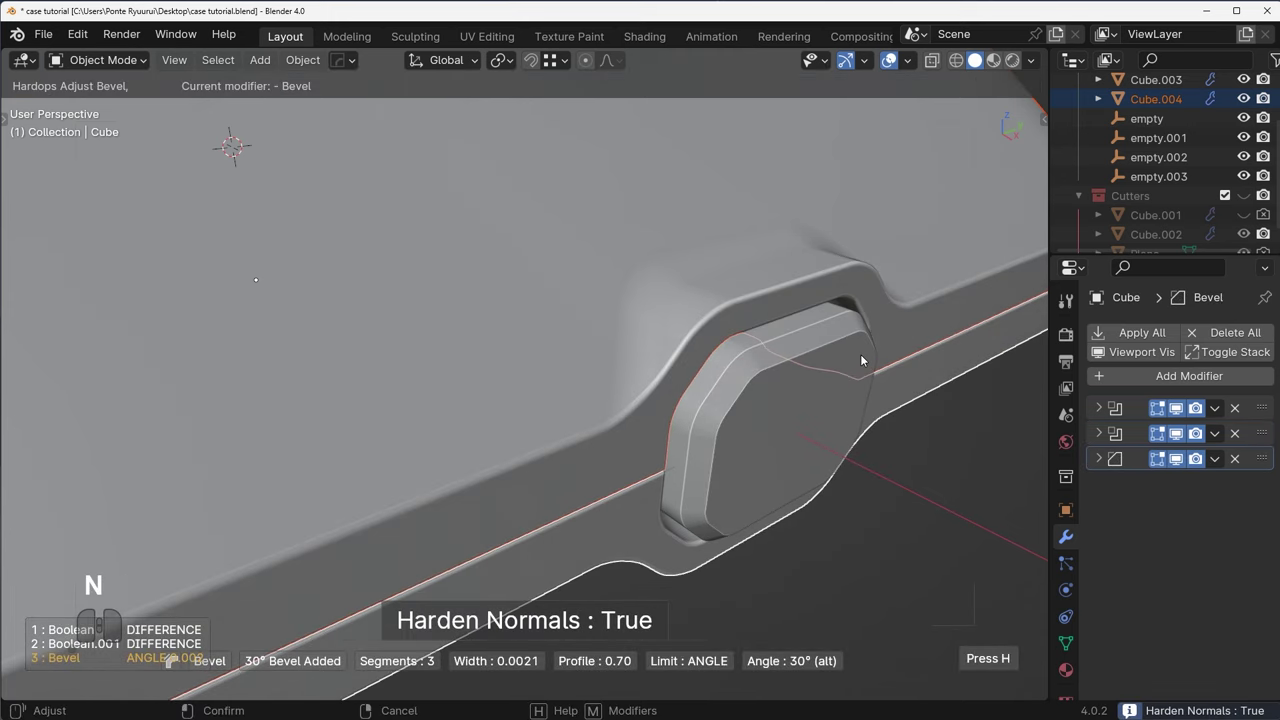
key("Escape")
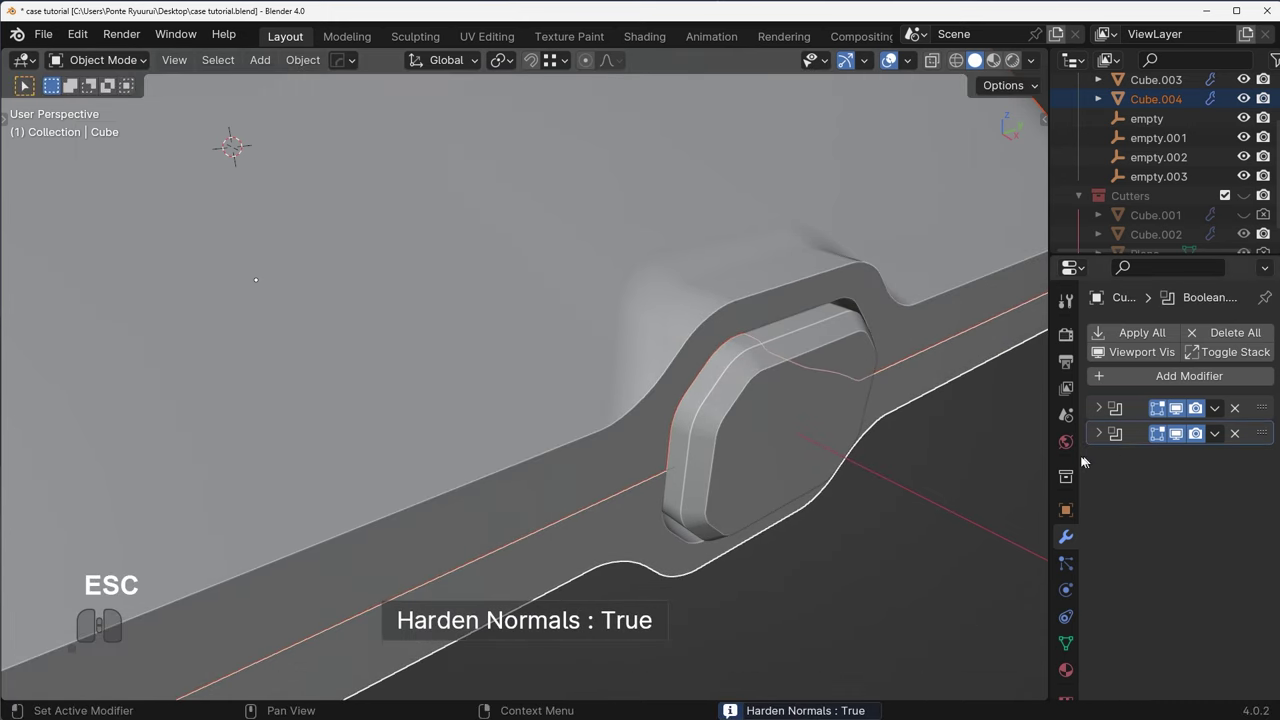
- Undo the trial bevel on both case halves and remove the lower half's Weighted Normal modifier
key("ctrl+z")
key("ctrl+z")
key("ctrl+z")
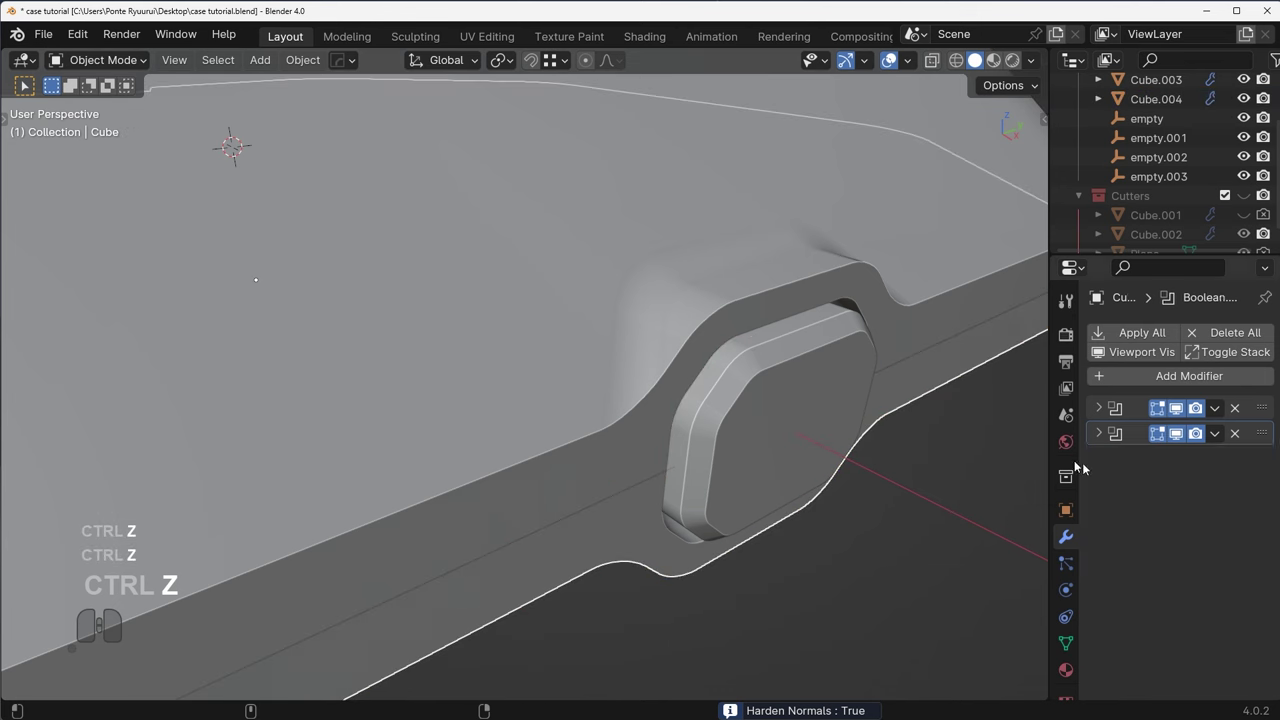
key("ctrl+z")
key("ctrl+shift+z")
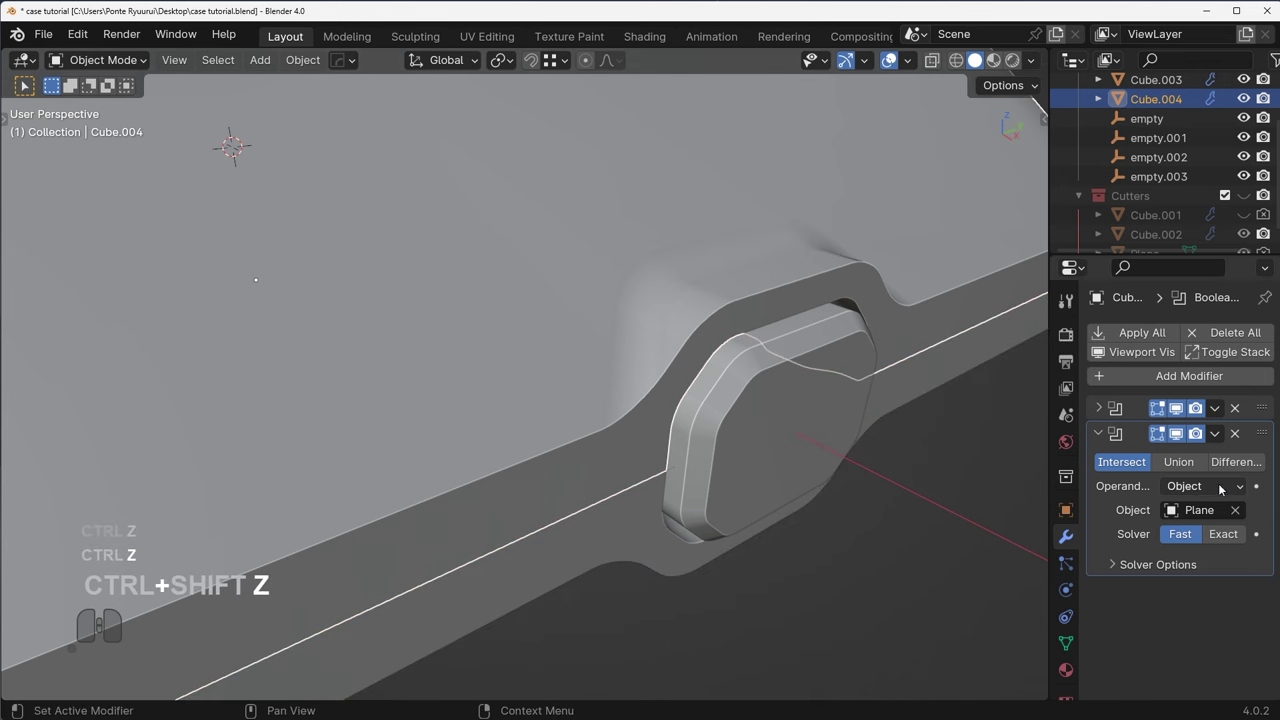
left_click(661, 535)
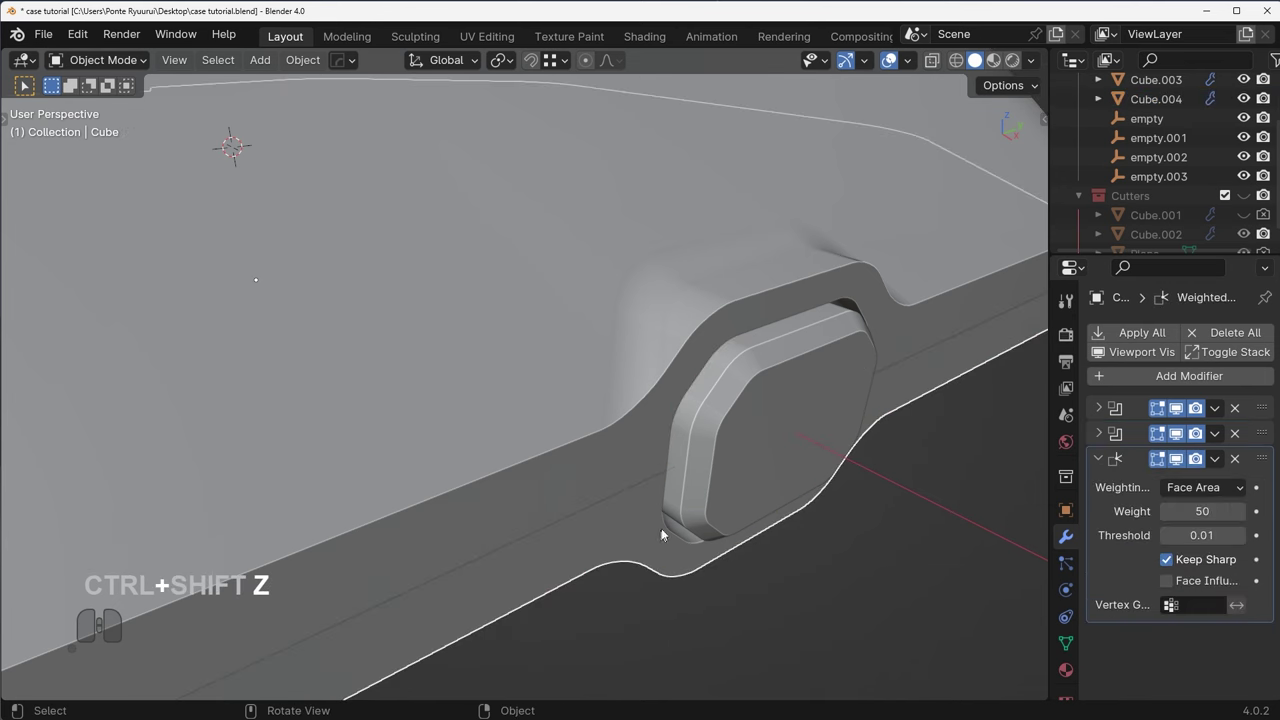
left_click(1235, 460)
middle_click_drag(689, 408, 672, 412)
- Add a three-segment, 30° HardOps bevel with hardened normals to both case halves
left_click(597, 401)
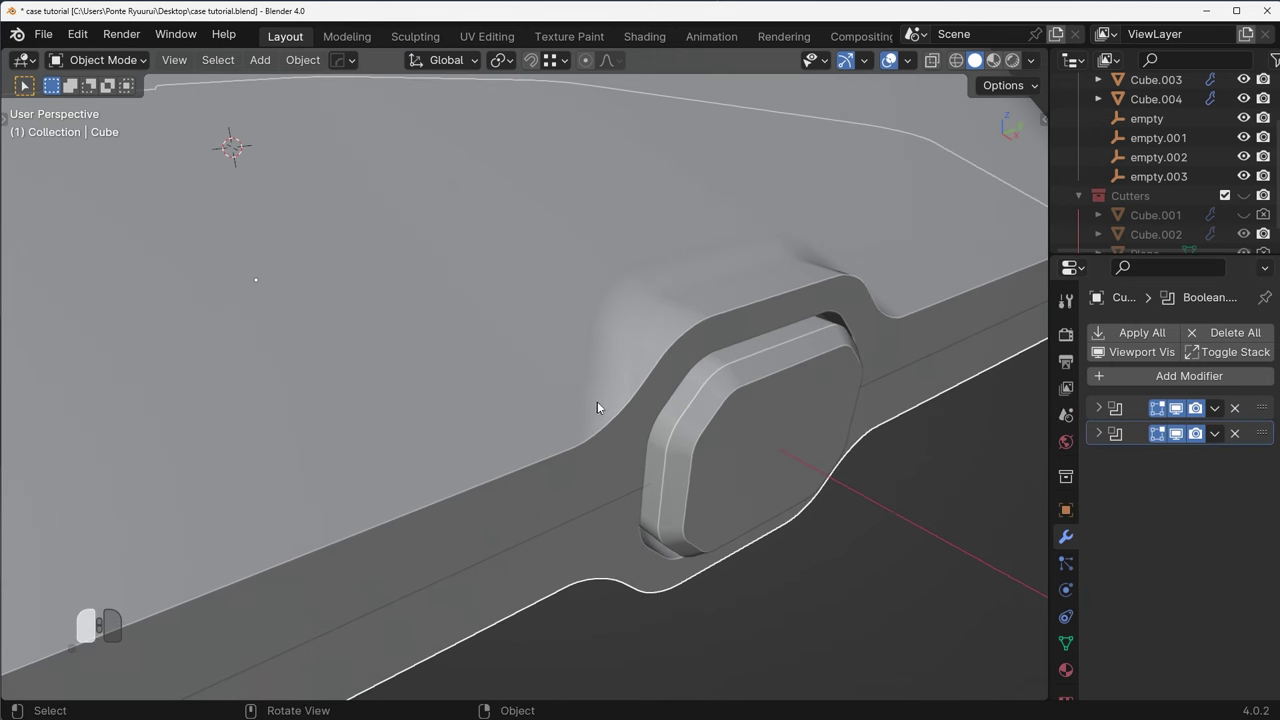
left_click(594, 539, "shift")
key("q")
left_click(780, 395)
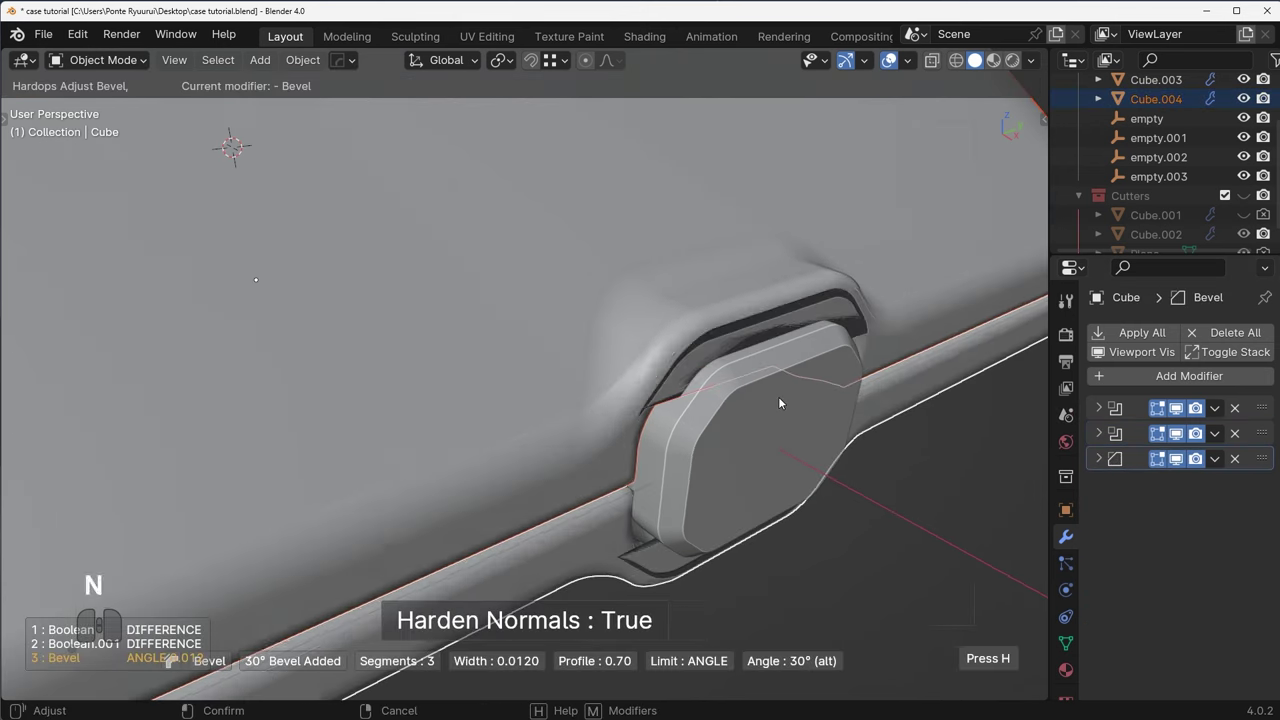
left_click(851, 432)
- Examine the bevelled edges and shading around the seam and side opening of the case
middle_click_drag(774, 397, 577, 396)
key("a")
key("a")
key("a")
middle_click_drag(577, 396, 682, 360)
scroll(607, 392, "down", 5)
middle_click_drag(682, 360, 747, 395, "shift")
scroll(747, 395, "up", 4)
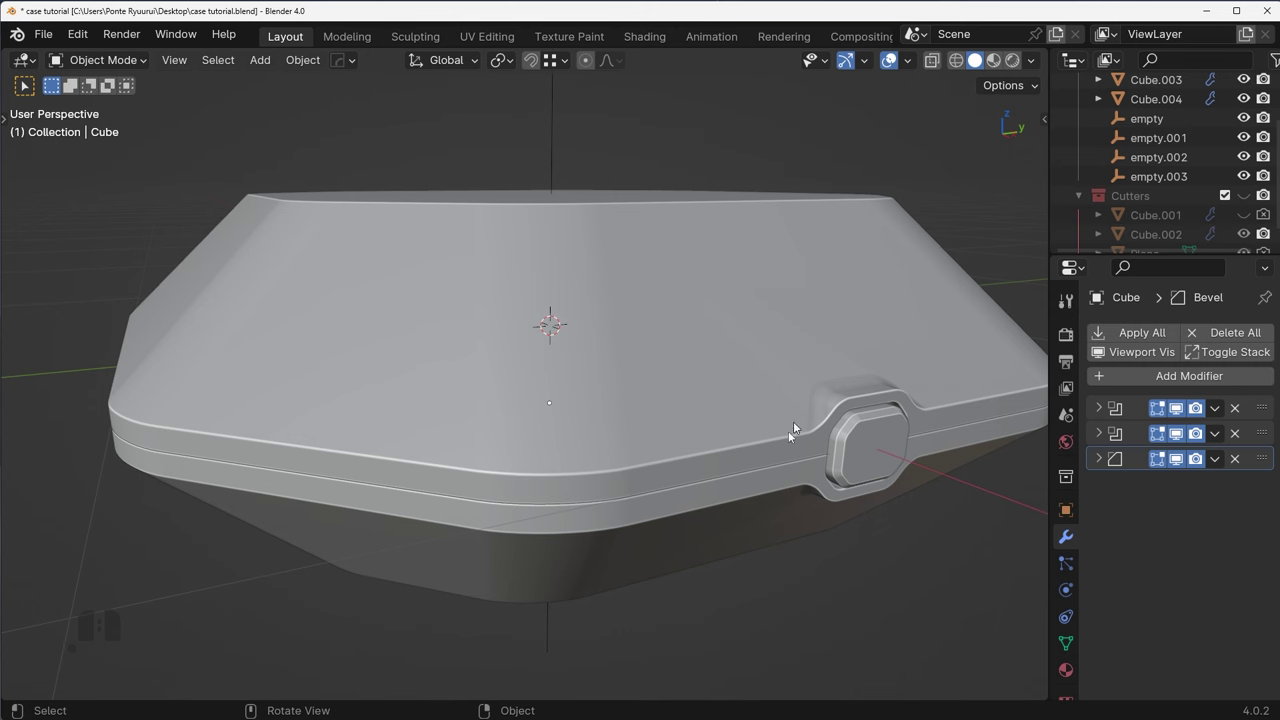
scroll(715, 305, "down", 3)
middle_click_drag(715, 305, 772, 414)
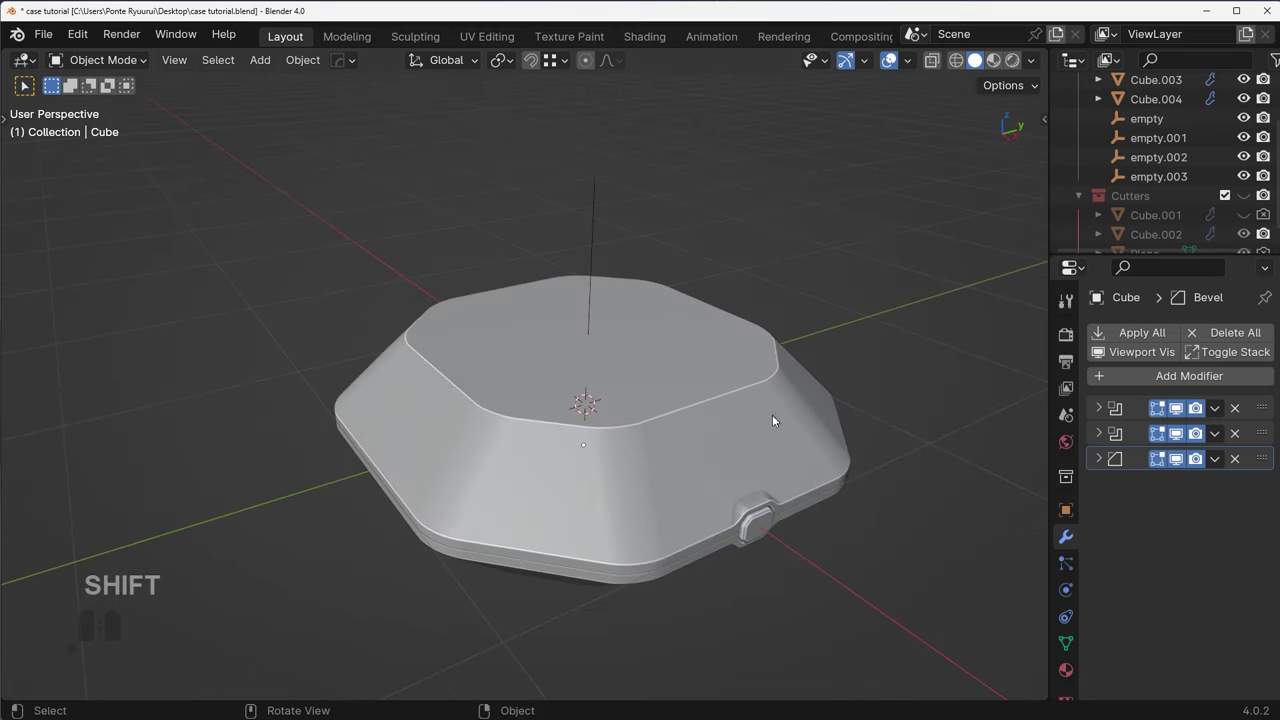
- Dissolve the centre edge loop running across the upper half's top and sloped sides
left_click(695, 368)
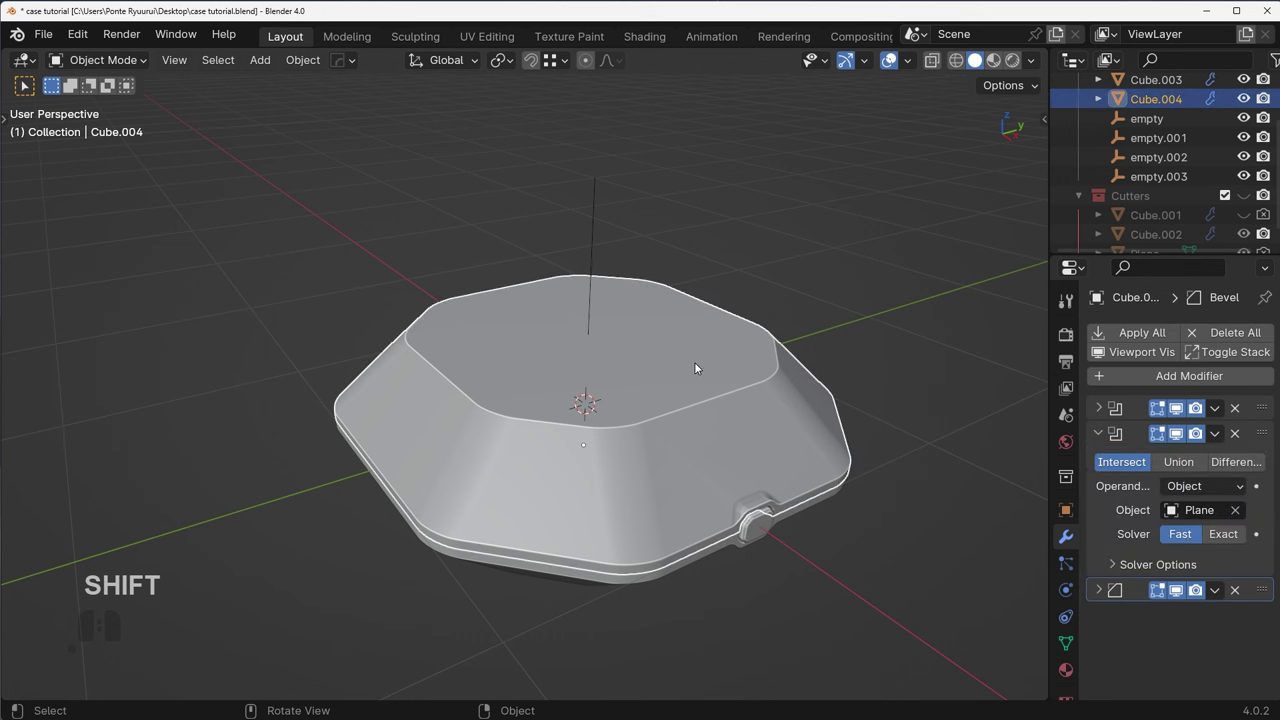
middle_click_drag(695, 368, 714, 417)
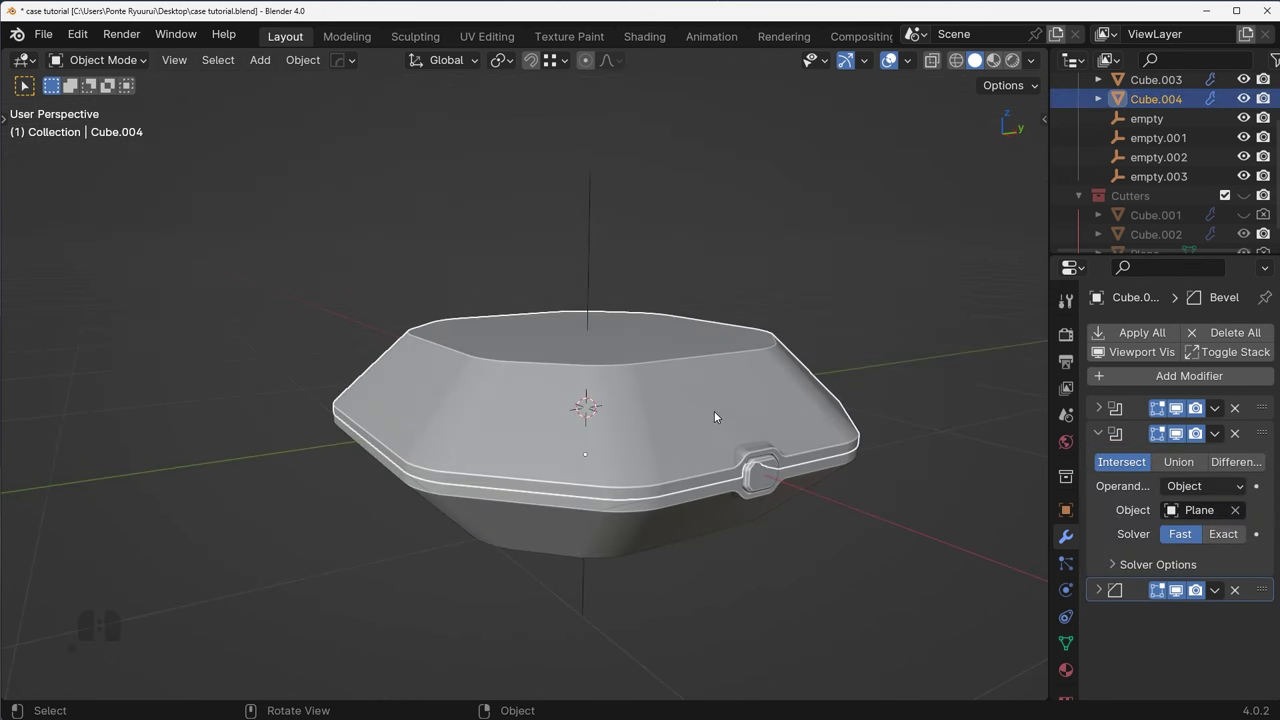
key("Tab")
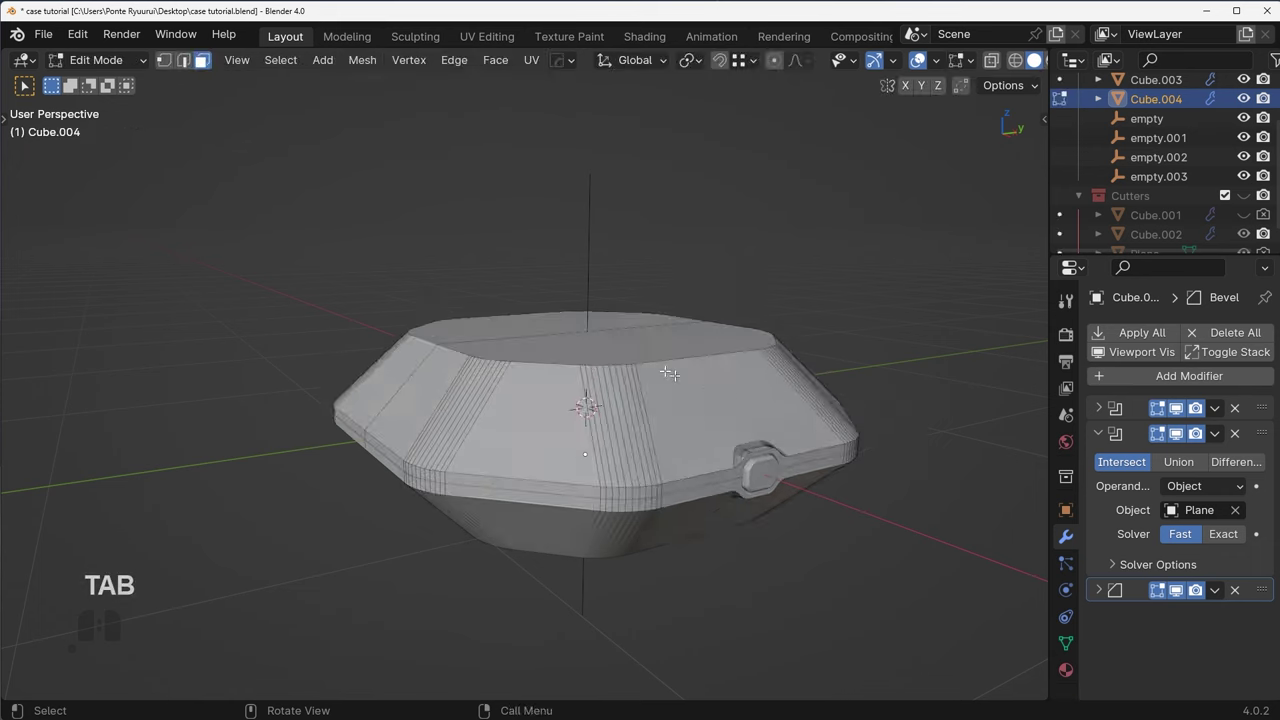
middle_click_drag(714, 417, 626, 353)
key("2")
middle_click_drag(511, 275, 367, 344)
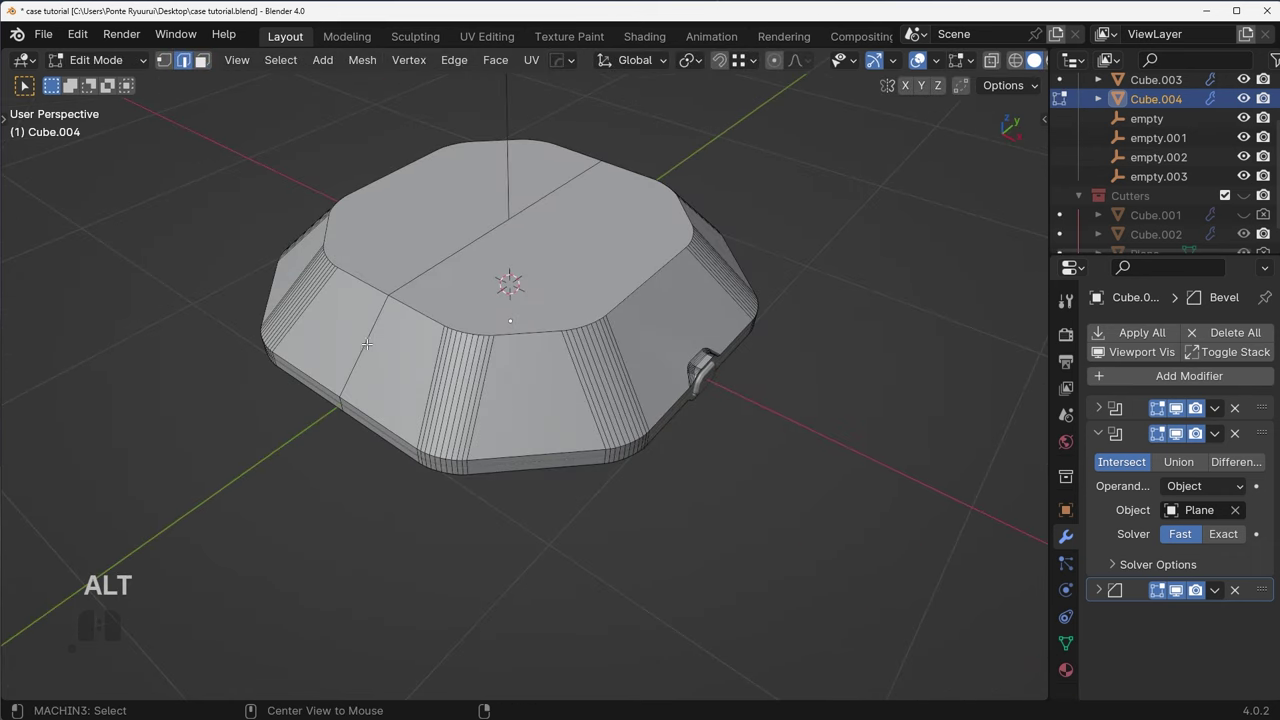
key("ctrl+x")
middle_click_drag(455, 348, 608, 331)
scroll(617, 411, "up", 4)
key("Tab")
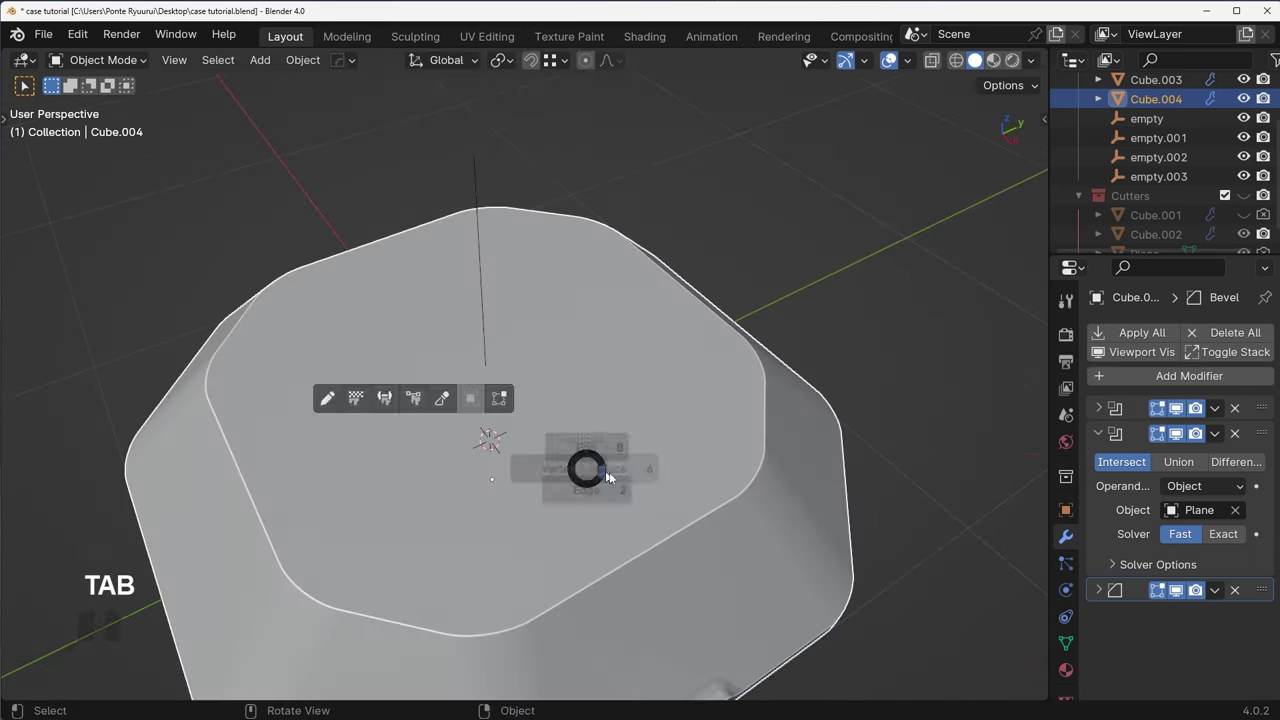
- Try a multi-segment edge bevel around the upper half's top face and undo it
key("Tab")
scroll(737, 509, "down", 4)
middle_click_drag(737, 509, 728, 434)
key("ctrl+b")
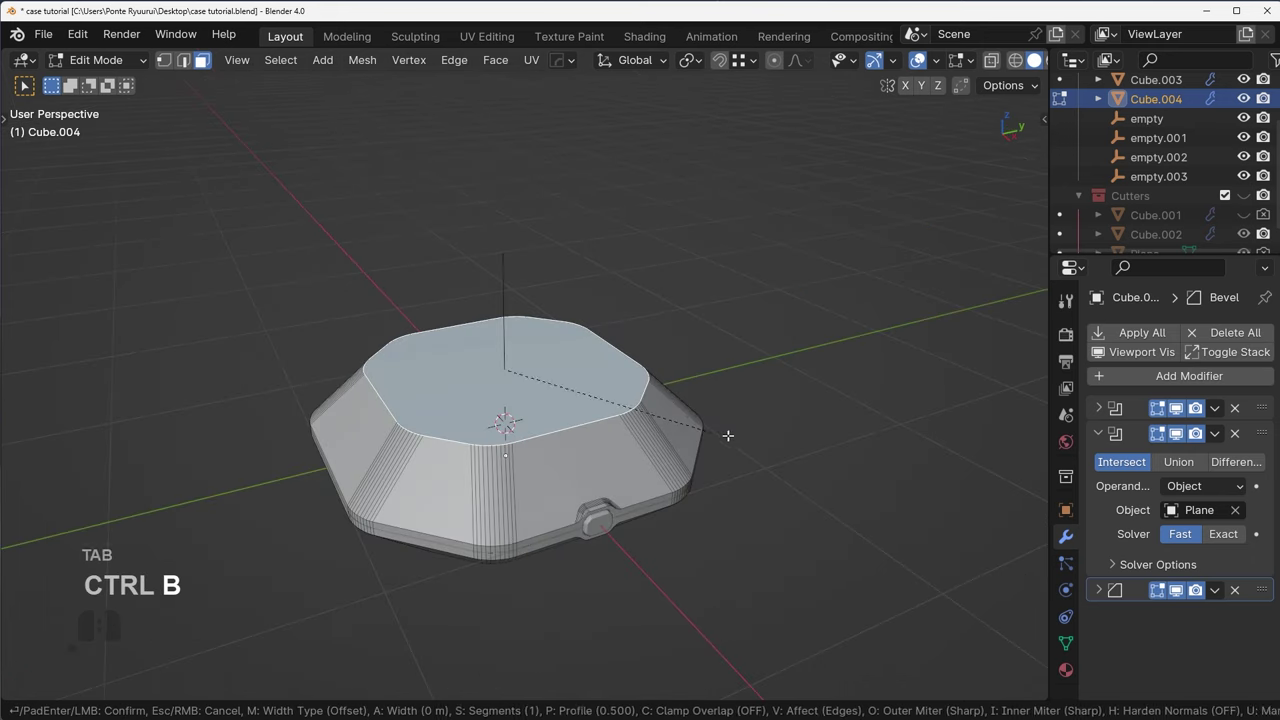
scroll(746, 441, "up", 8)
left_click(746, 441)
key("Tab")
middle_click_drag(733, 480, 766, 431)
key("ctrl+z")
key("ctrl+z")
- Try a four-segment bevel about 0.04 m wide around the upper half's top face
key("ctrl+b")
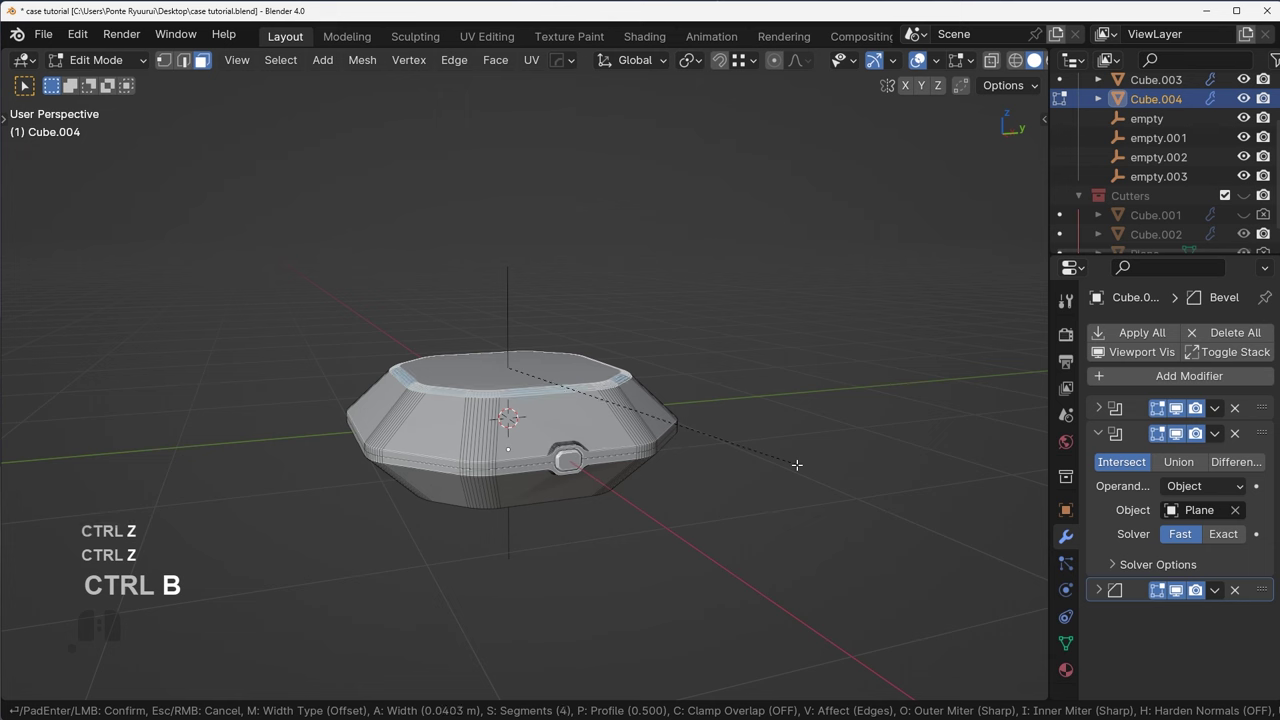
left_click(777, 474)
key("Tab")
middle_click_drag(657, 426, 628, 446)
scroll(625, 449, "up", 4)
- Try a second, five-segment bevel about 0.083 m wide on the edge loop surrounding the upper half's top
key("Tab")
left_click(591, 543)
left_click(760, 458, "alt")
key("ctrl+b")
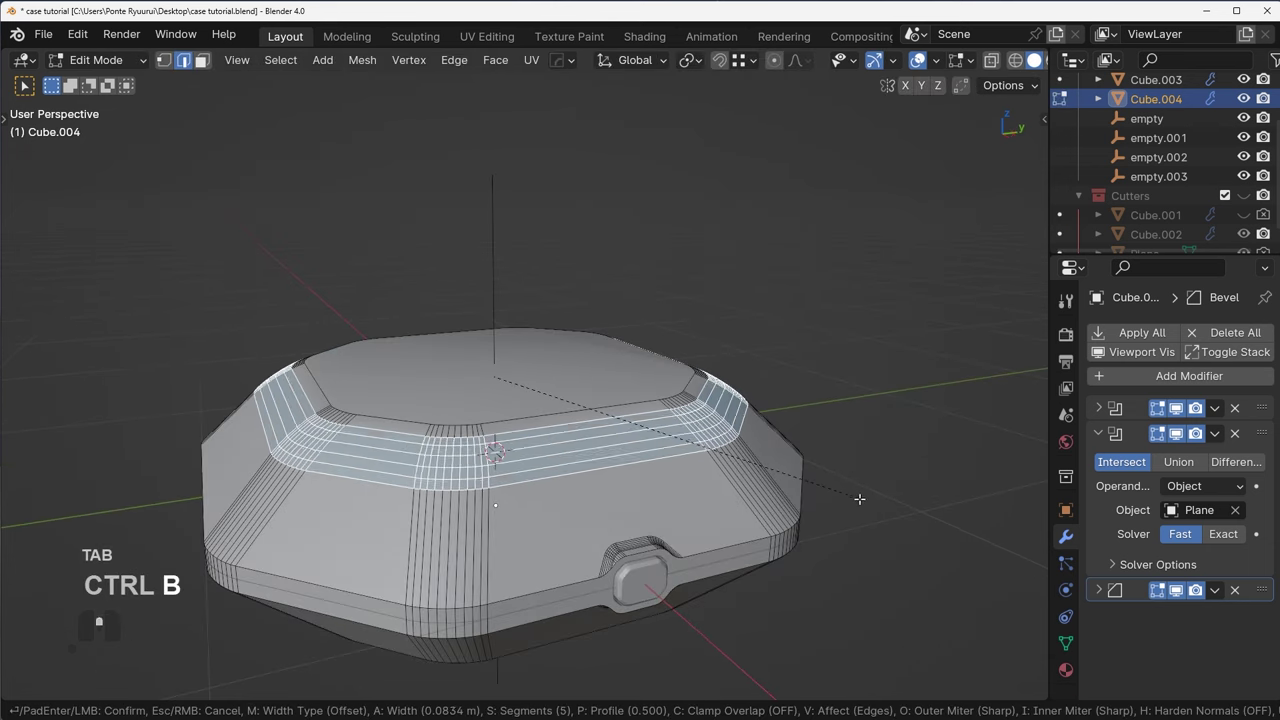
left_click(858, 484)
key("Tab")
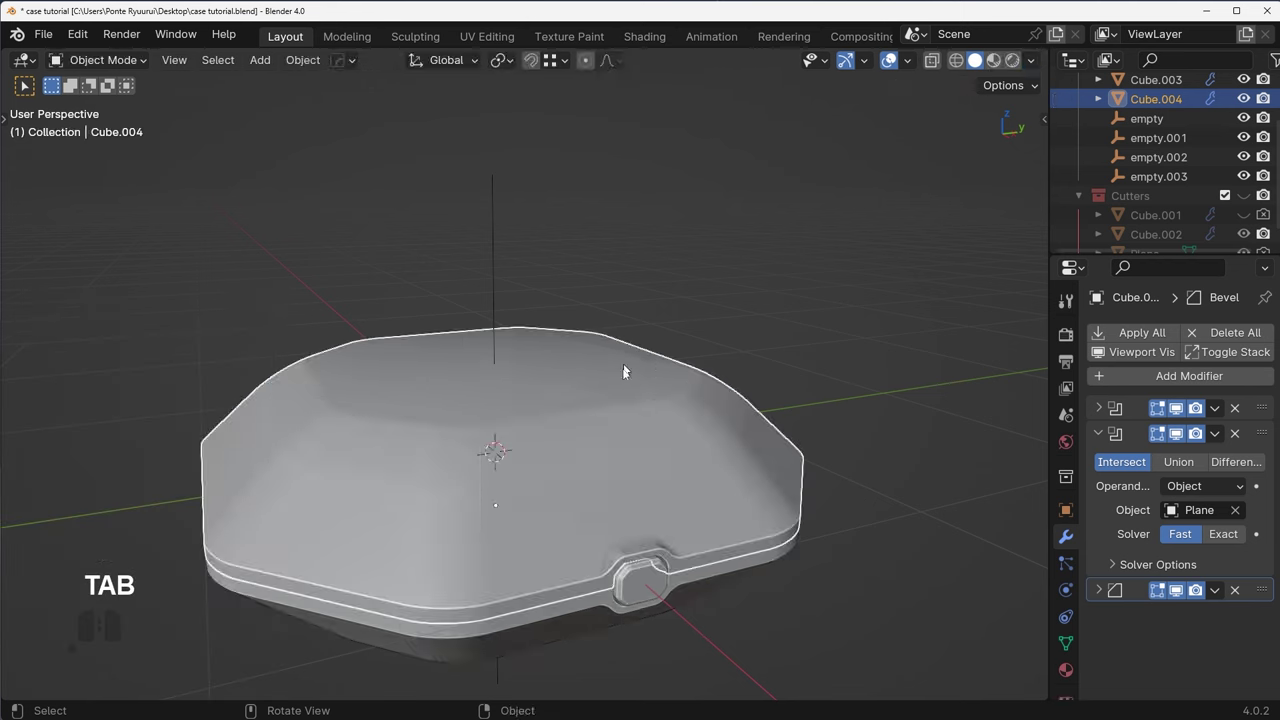
- Try marking the boundary edges of the upper half's top face as sharp
key("Tab")
left_click(647, 413, "alt")
key("ctrl+e")
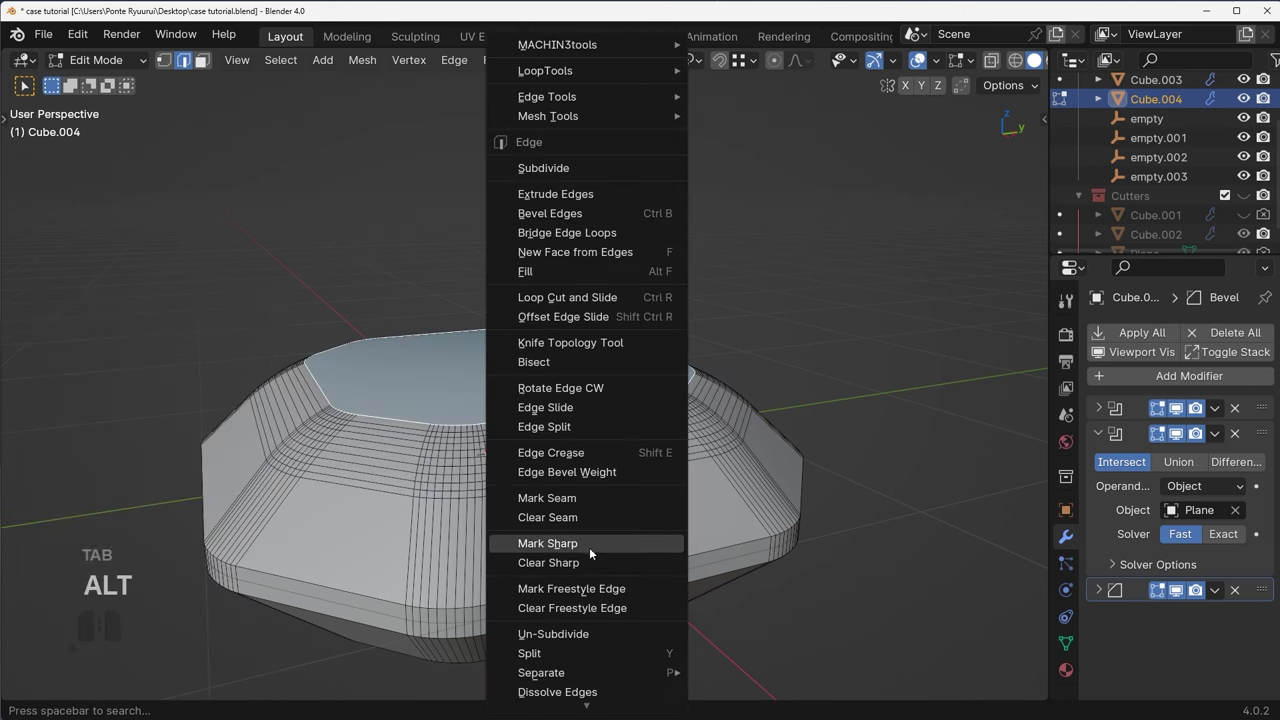
left_click(589, 547)
key("Tab")
left_click(590, 420)
middle_click_drag(643, 419, 751, 486)
- Undo the trial sharp marking and bevels on the upper half's top
key("ctrl+z")
key("ctrl+z")
key("ctrl+z")
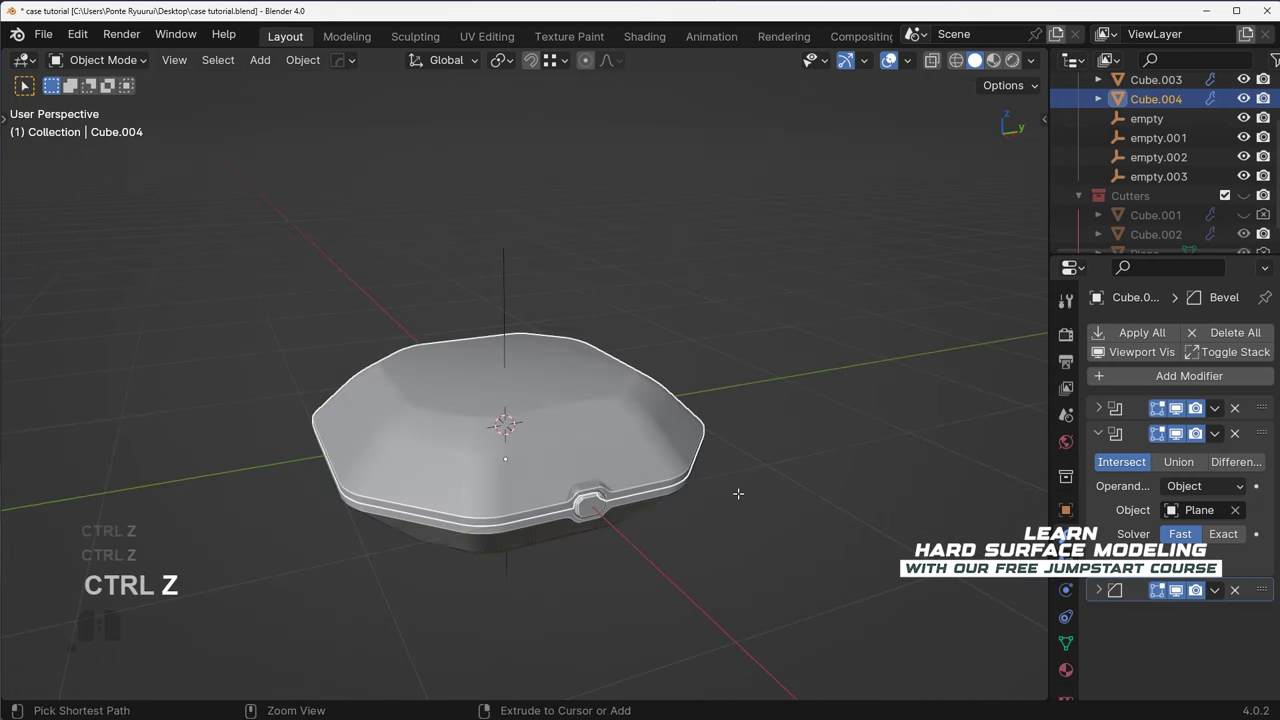
key("ctrl+z")
key("ctrl+z")
key("ctrl+z")
key("ctrl+z")
key("ctrl+z")
- Try a ten-segment bevel about 0.09 m wide around the upper half's top face and undo it
key("ctrl+b")
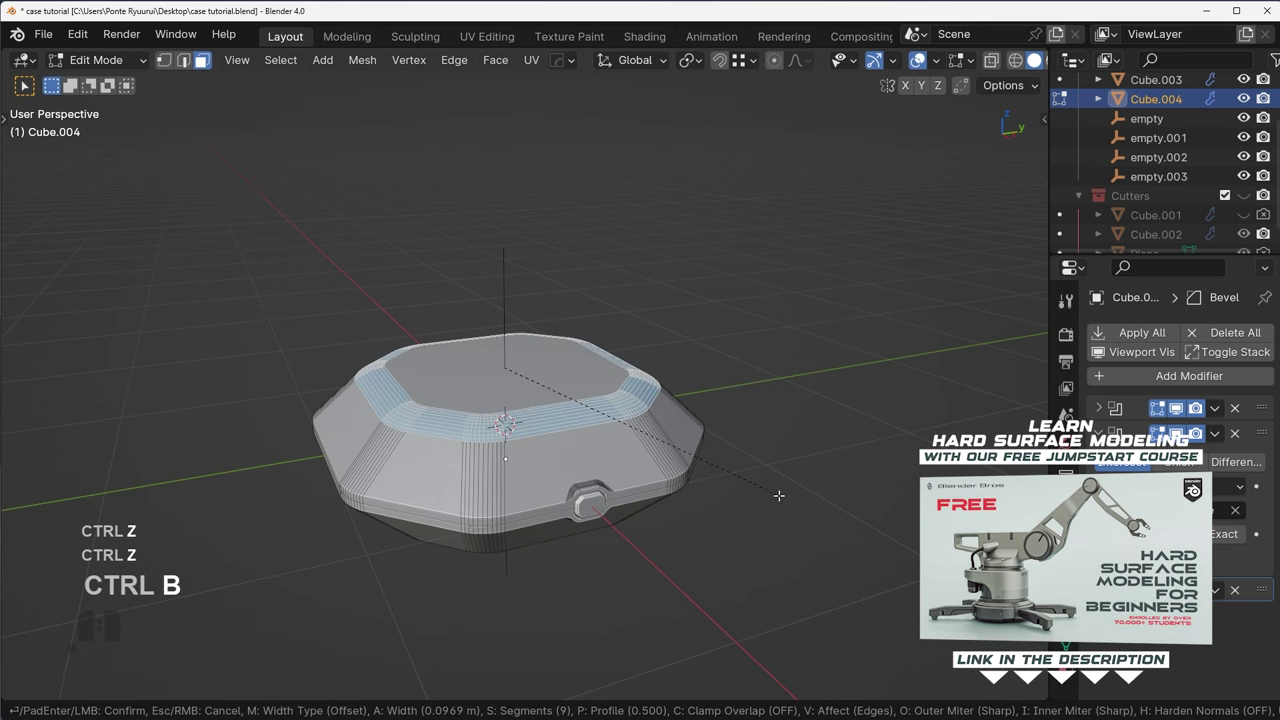
scroll(777, 496, "up", 1)
left_click(740, 455)
key("Tab")
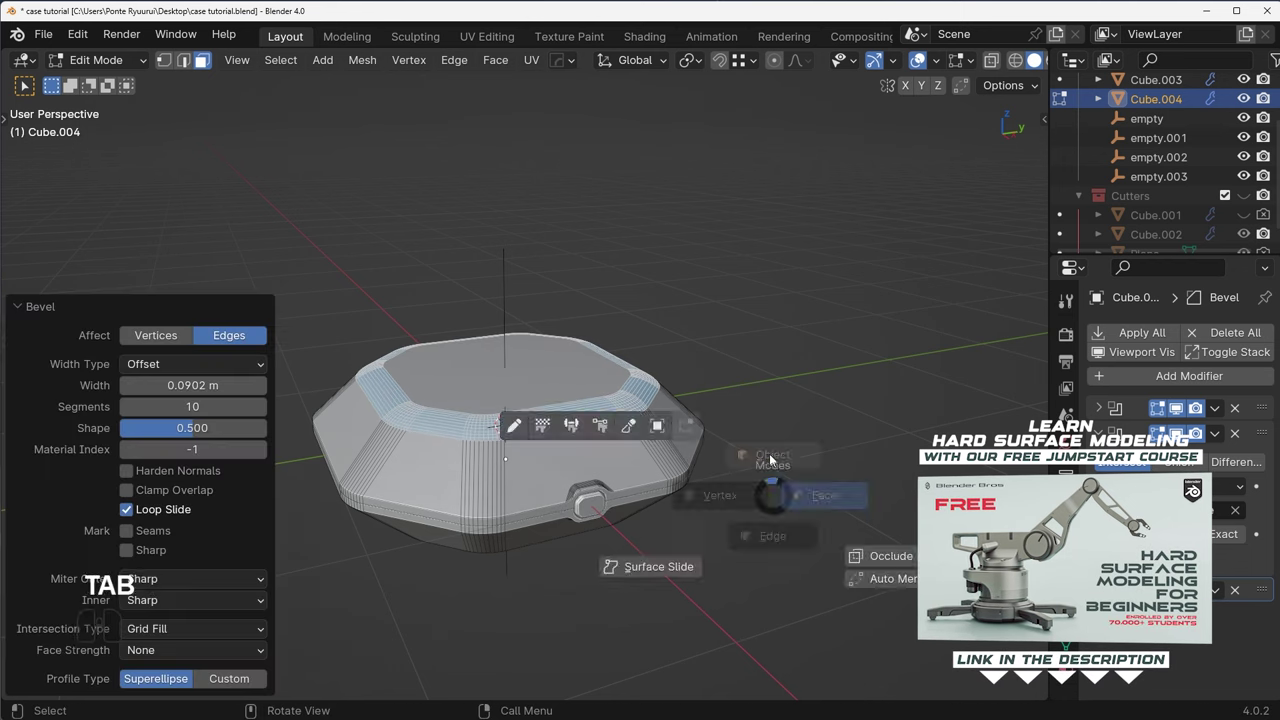
middle_click_drag(729, 414, 581, 552)
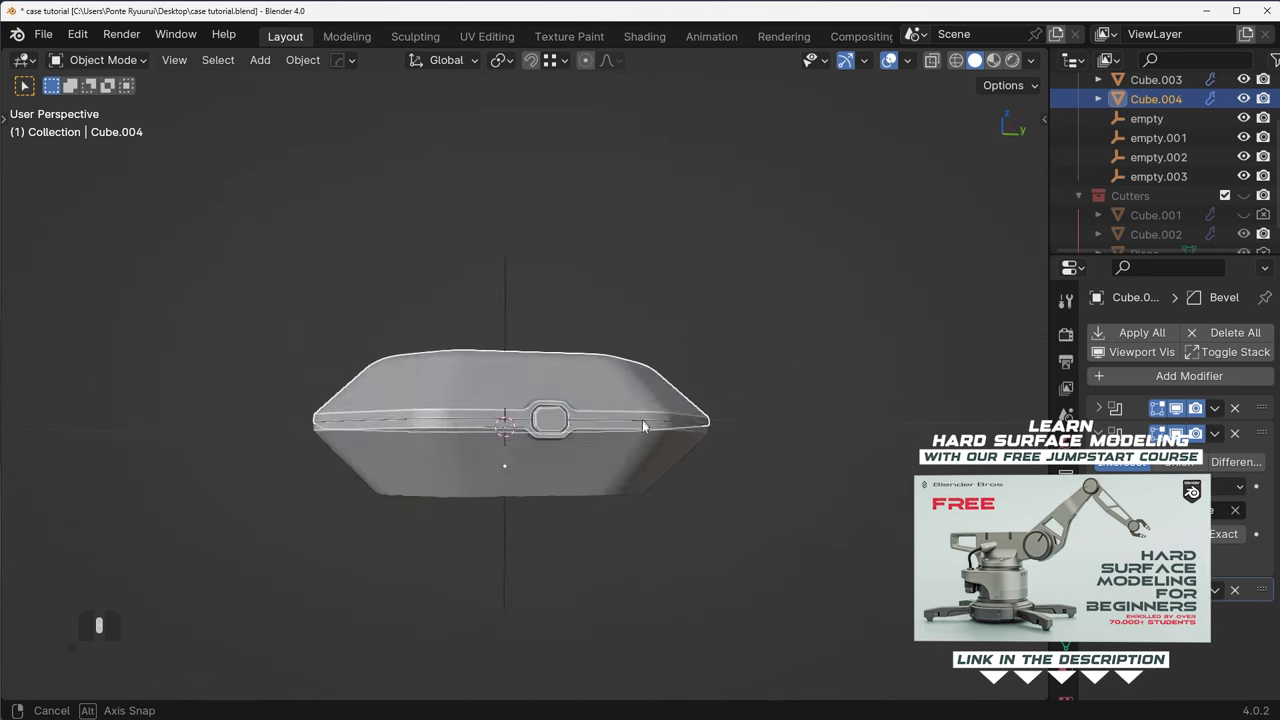
key("ctrl+z")
- Dissolve the centre edge loop running across the lower half's bottom face and sides
key("Tab")
left_click(517, 490, "shift")
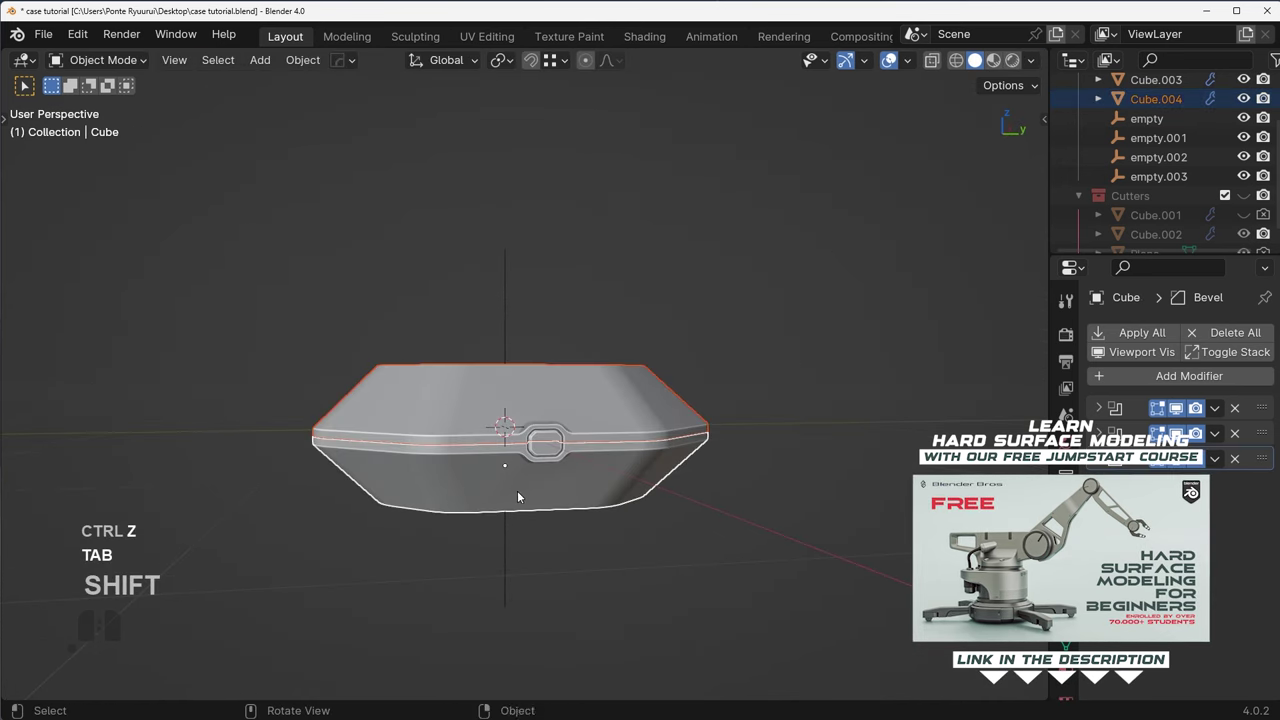
key("Tab")
middle_click_drag(556, 492, 576, 410)
left_click(547, 420)
key("Tab")
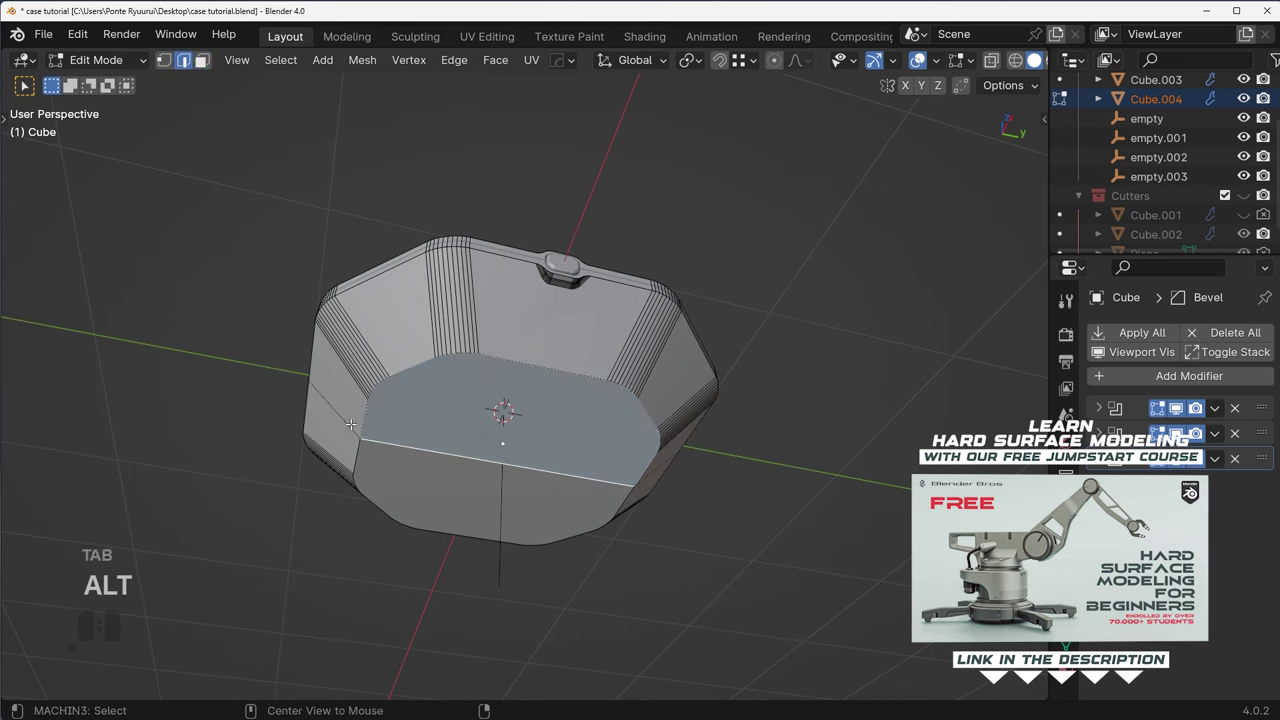
left_click(455, 456, "alt")
key("ctrl+x")
key("Tab")
middle_click_drag(491, 438, 580, 515)
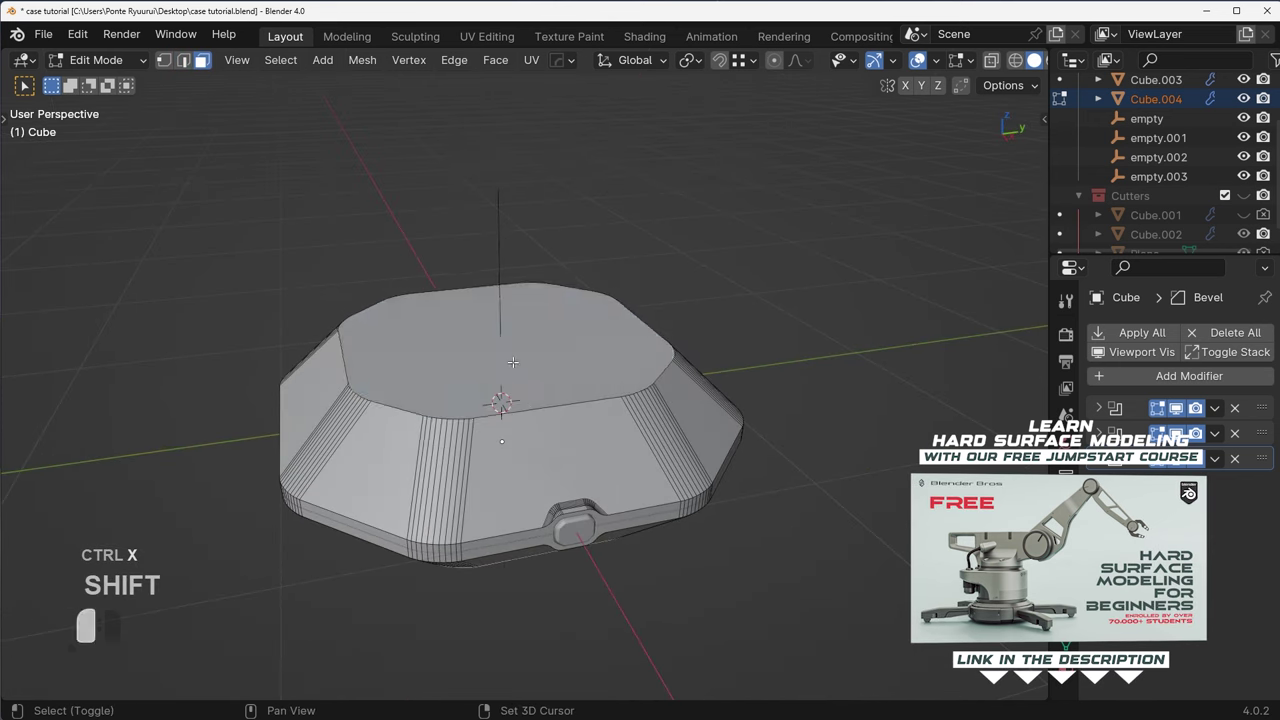
key("ctrl+b")
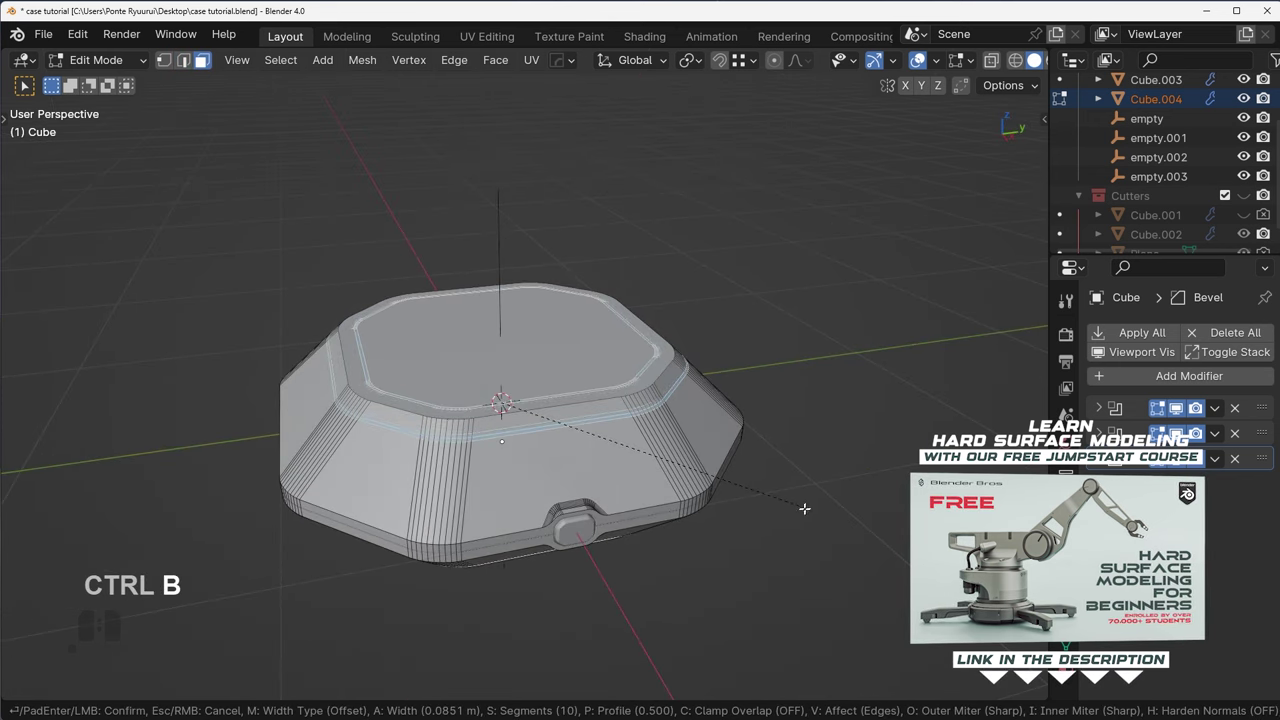
key("Escape")
middle_click_drag(756, 538, 747, 493)
key("Tab")
- Bevel the edges of the upper half's top face with ten segments at a width of 0.080339 m and copy that width
left_click(571, 380)
middle_click_drag(571, 380, 577, 440)
key("Tab")
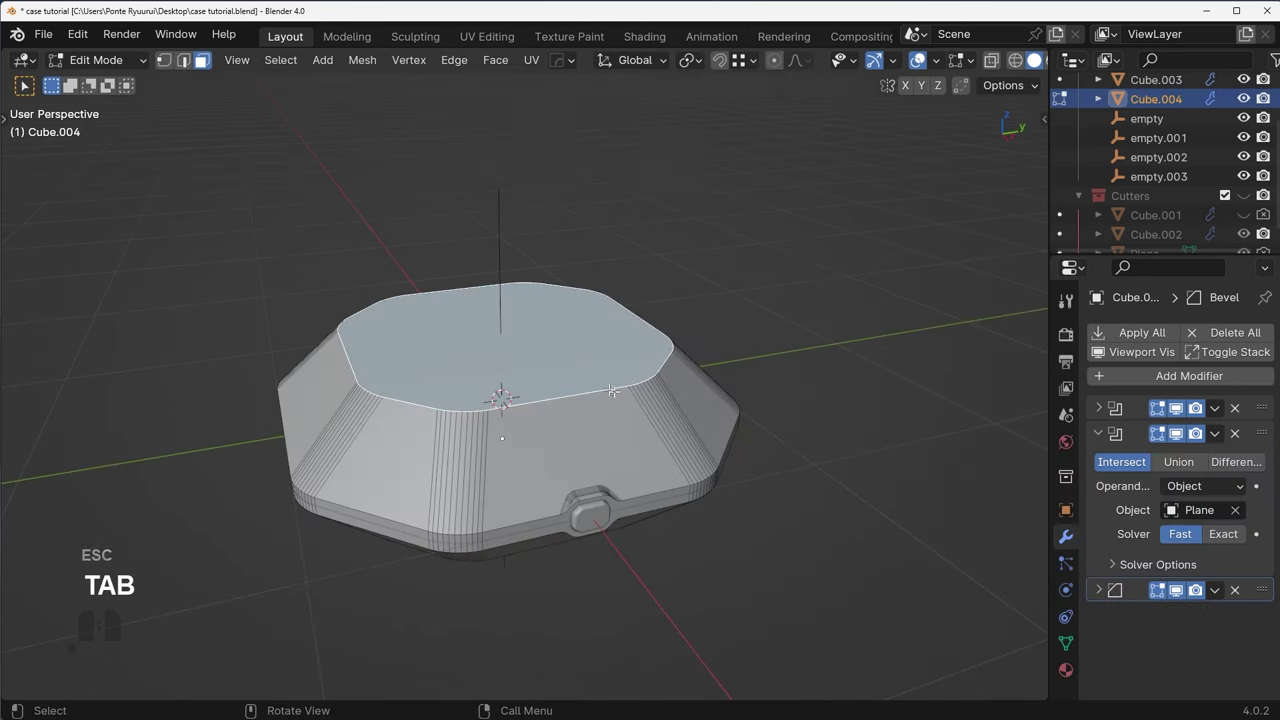
key("ctrl+b")
left_click(767, 462)
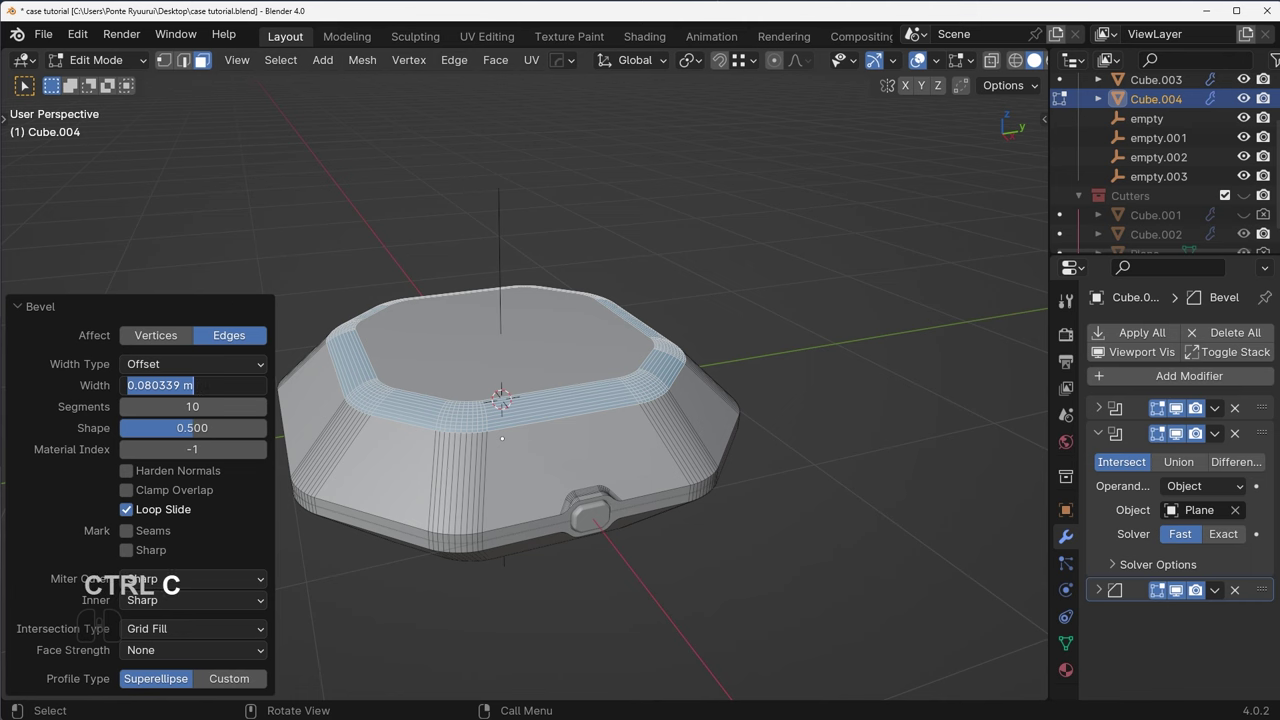
- Bevel the edges of the lower half's bottom face with ten segments, using the width copied from the upper half's bevel
middle_click_drag(697, 493, 680, 420)
key("Tab")
left_click(565, 466)
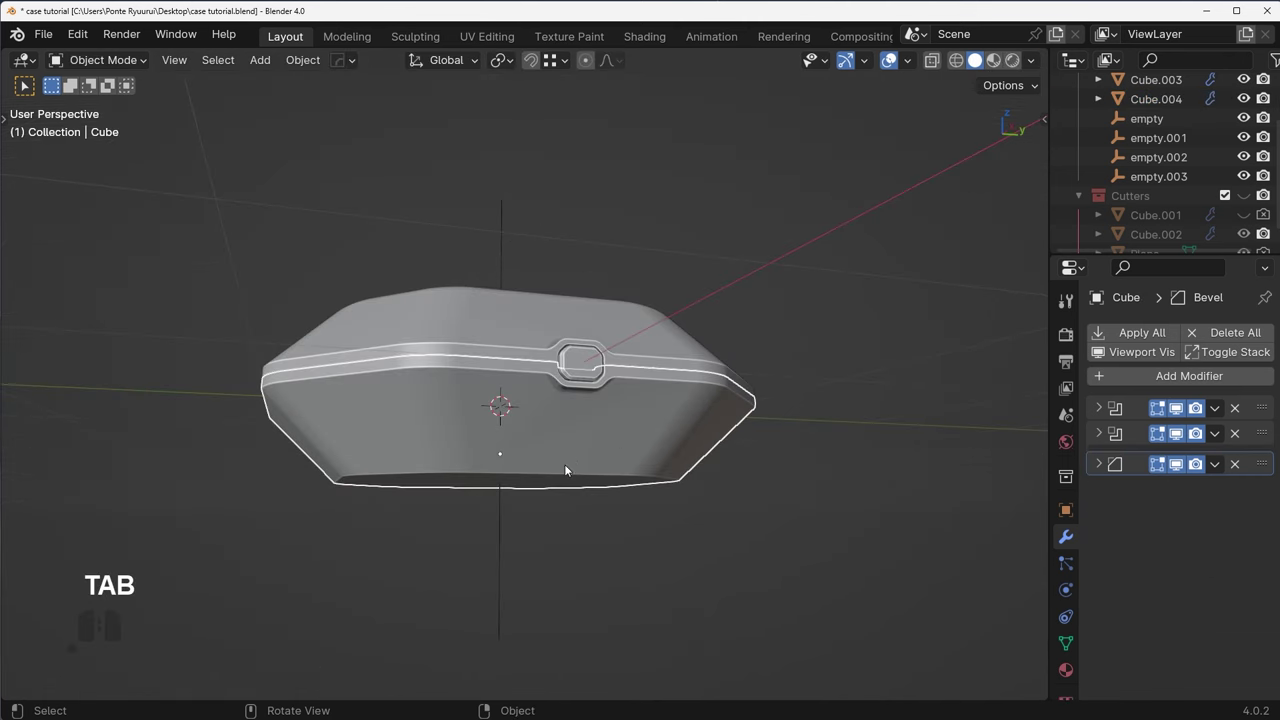
middle_click_drag(565, 466, 563, 420)
key("Tab")
left_click(559, 465)
key("ctrl+b")
left_click(760, 510)
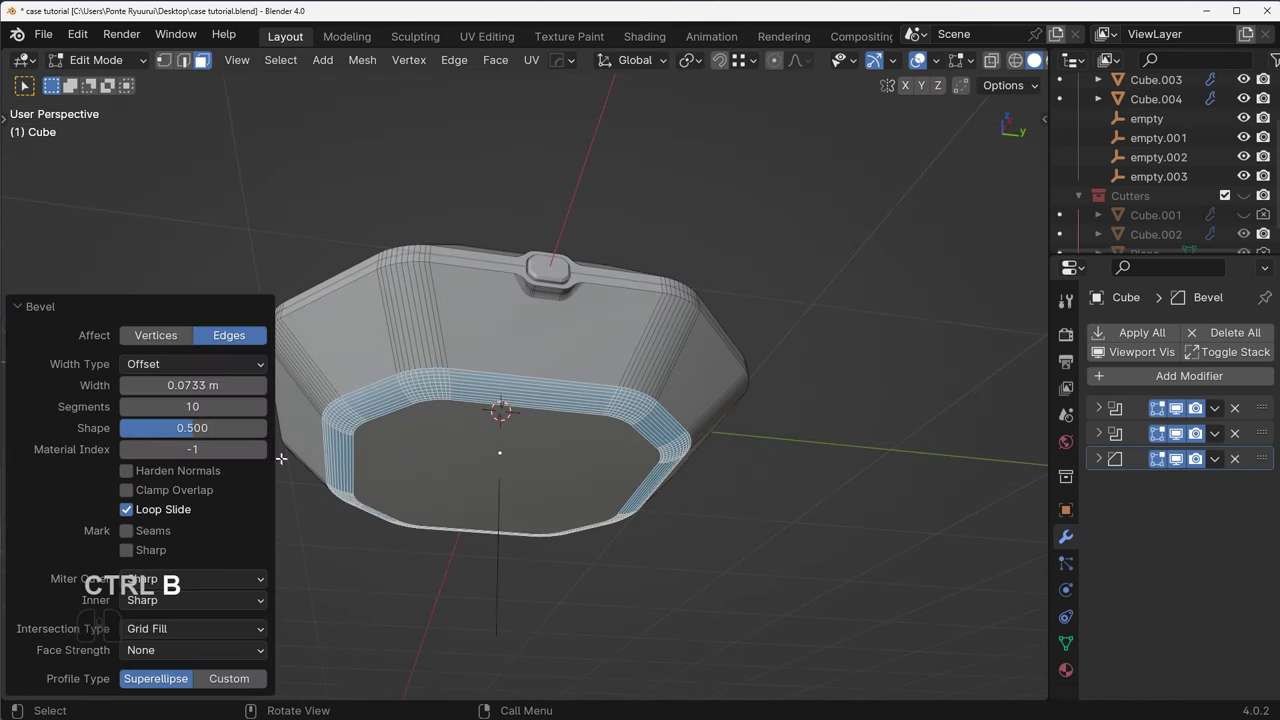
key("Return")
middle_click_drag(692, 433, 646, 420)
key("Tab")
key("a")
middle_click_drag(718, 436, 579, 573)
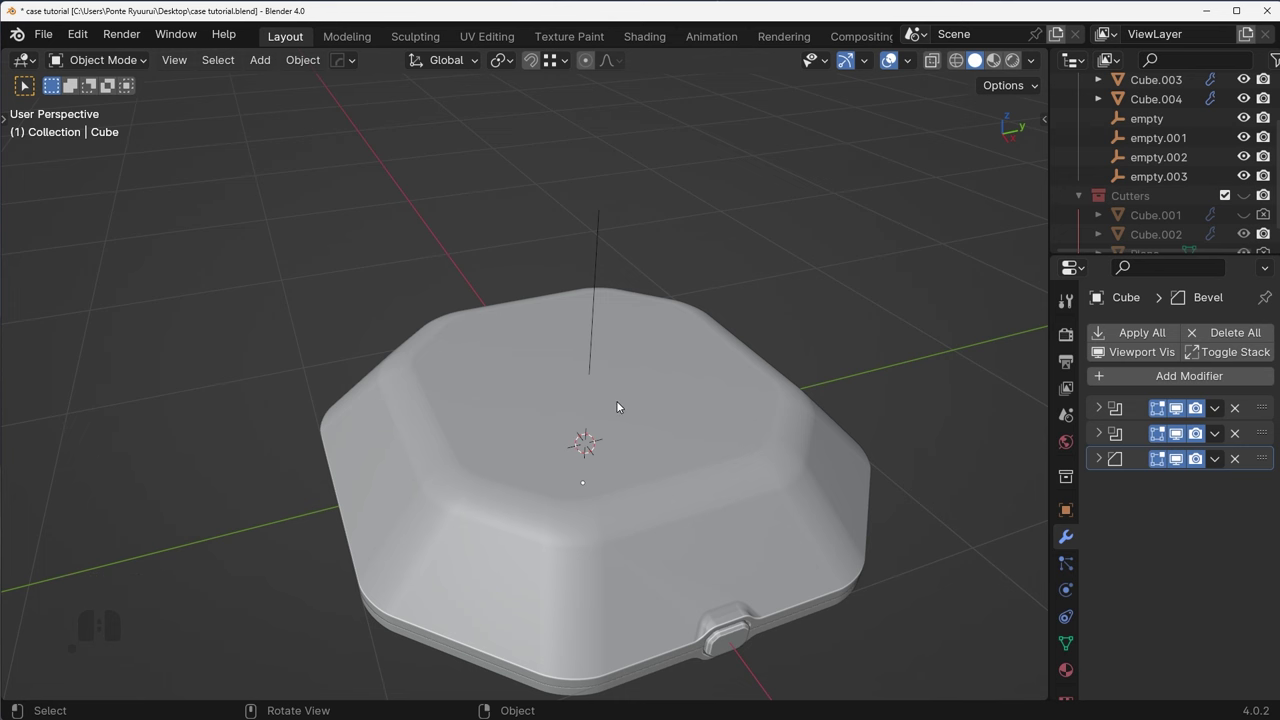
- Create an inset cutter from the upper half's top face with Selection to Boolean, extruding the recess about 0.086 m deep
key("KP_7")
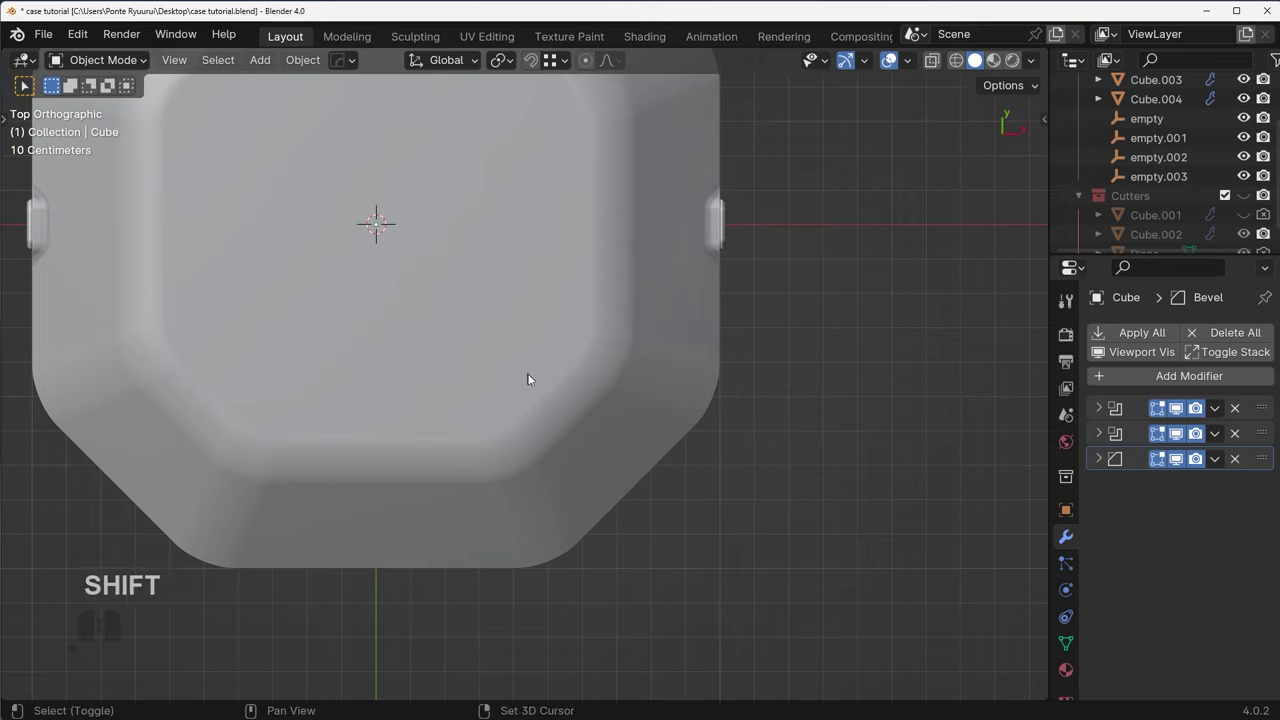
middle_click_drag(528, 376, 788, 424, "shift")
left_click(654, 286)
key("Tab")
left_click(690, 284)
middle_click_drag(695, 326, 640, 504, "shift")
left_click(635, 418)
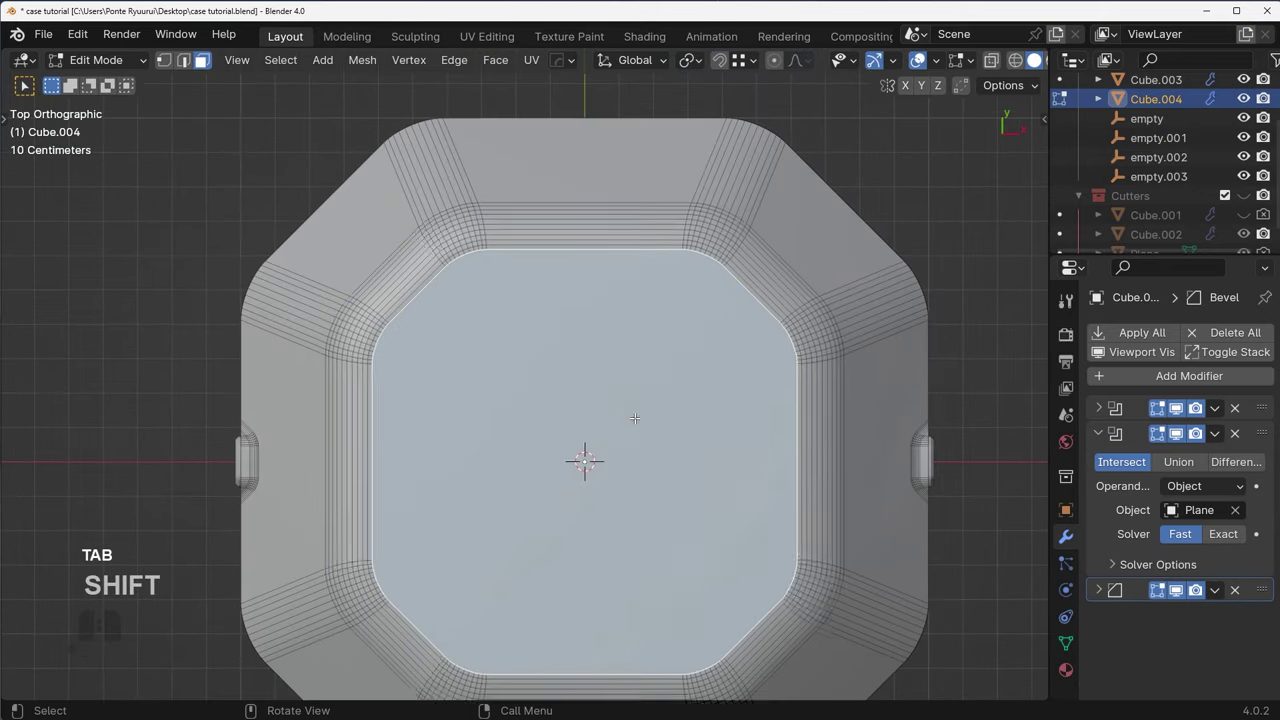
middle_click_drag(691, 384, 640, 331, "shift")
scroll(642, 350, "down", 2)
middle_click_drag(648, 383, 687, 344, "shift")
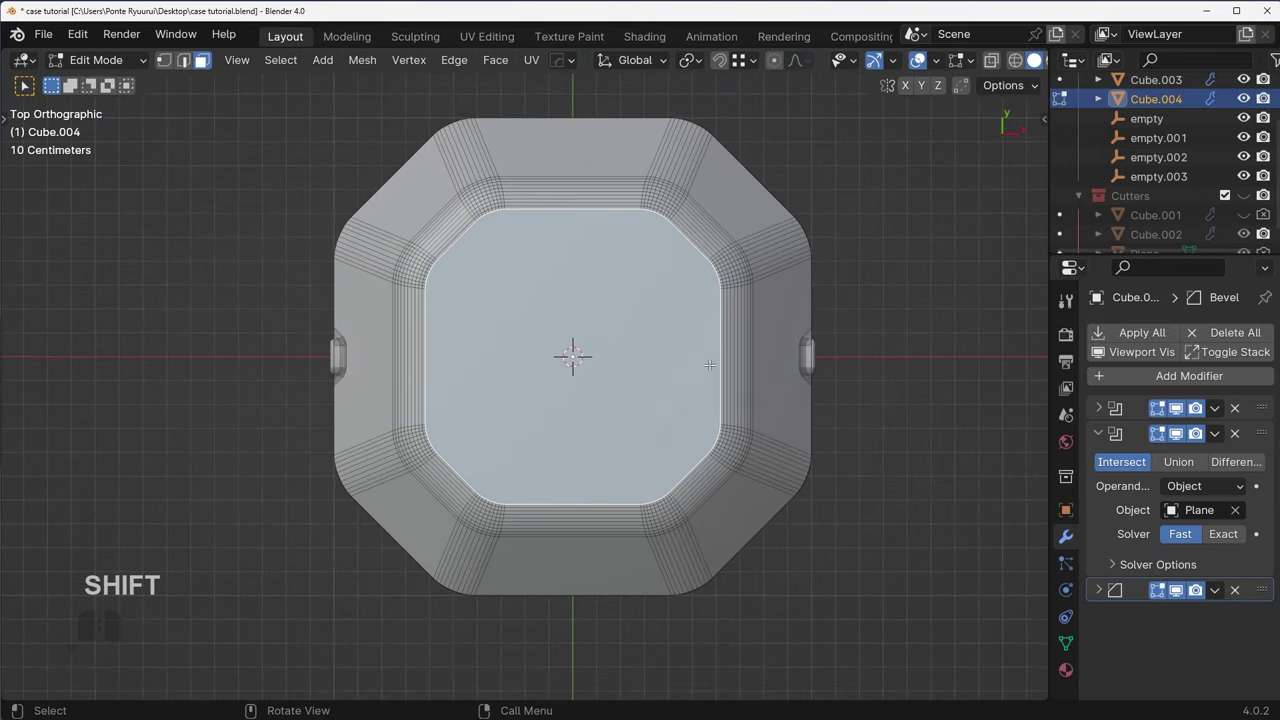
key("q")
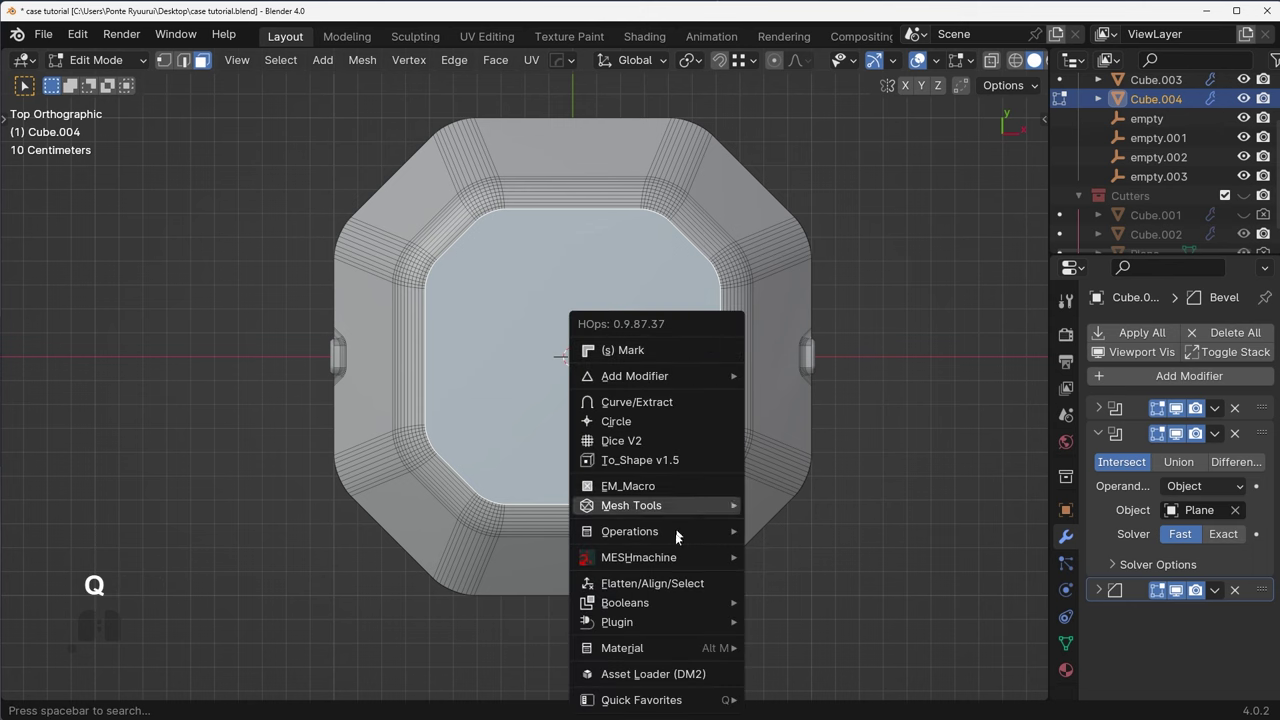
mouse_move(644, 603)
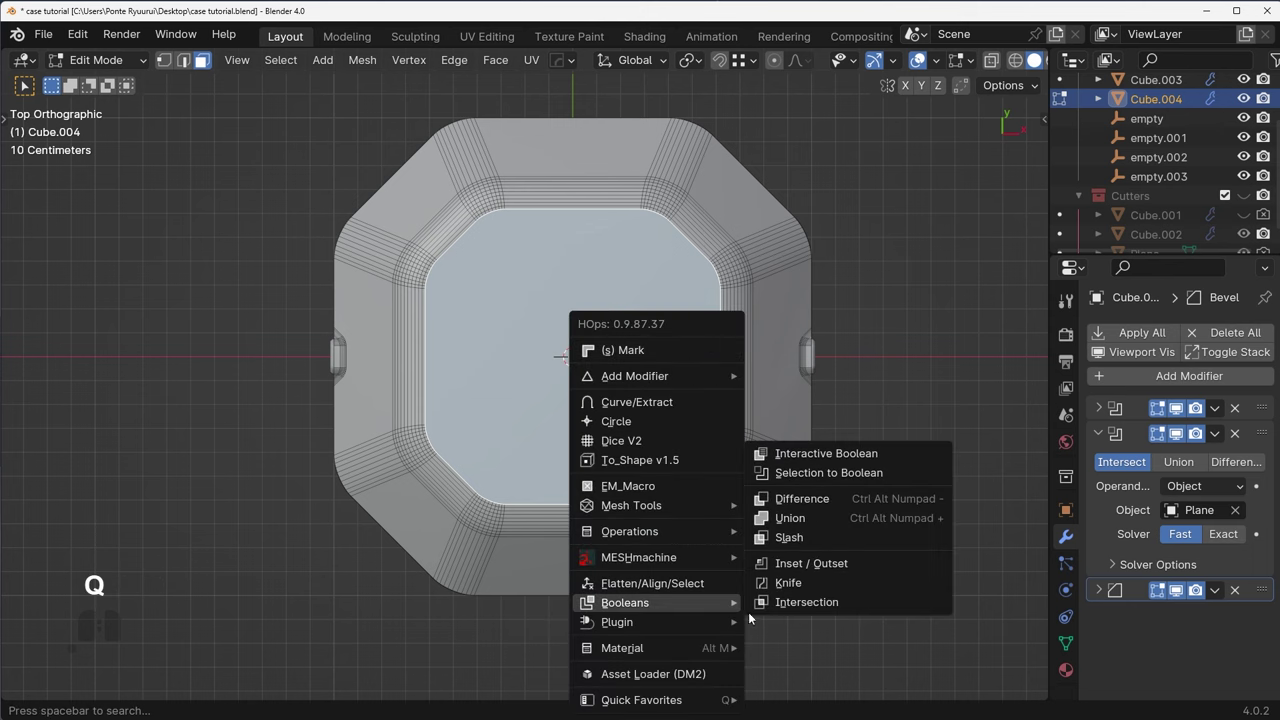
left_click(829, 472)
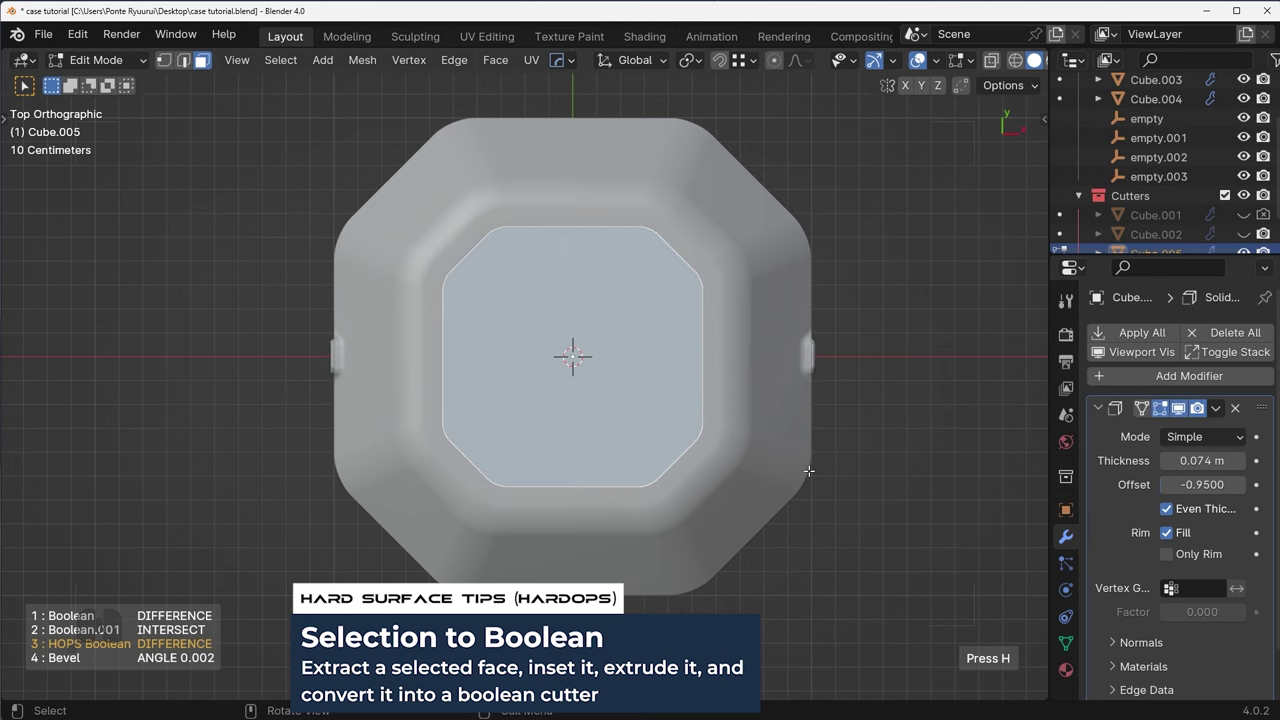
middle_click_drag(809, 471, 803, 340)
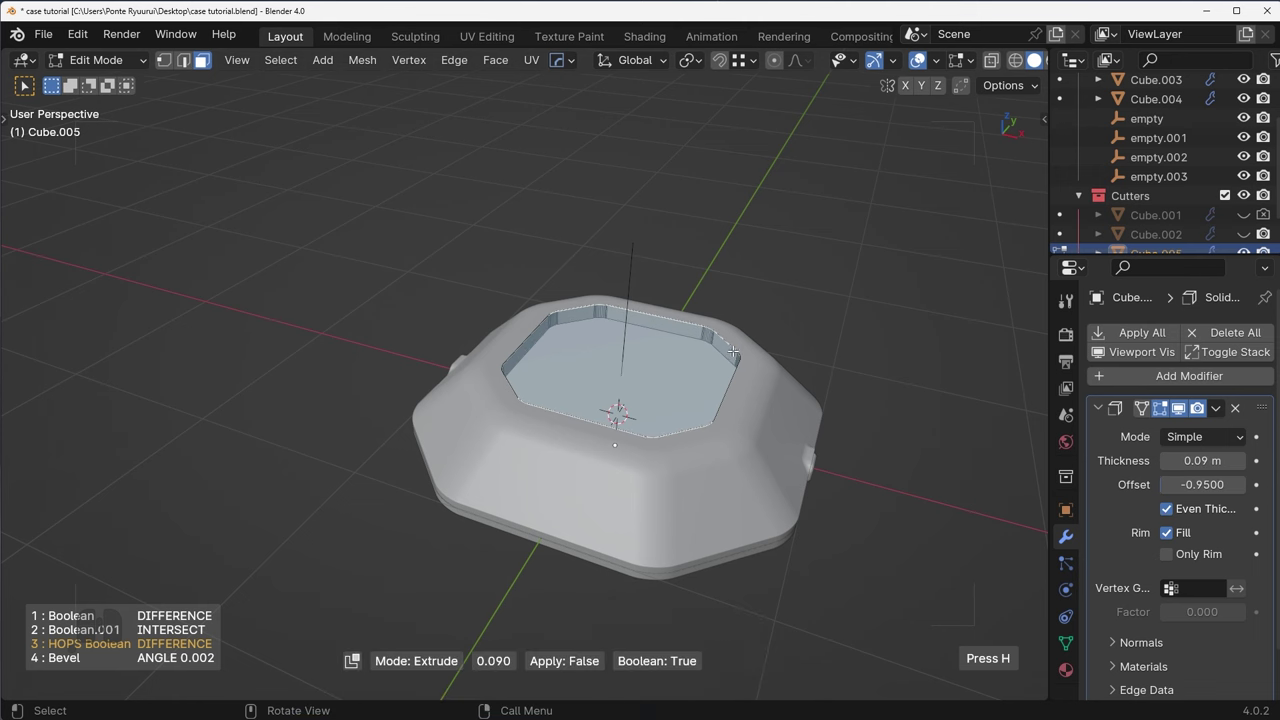
left_click(738, 356)
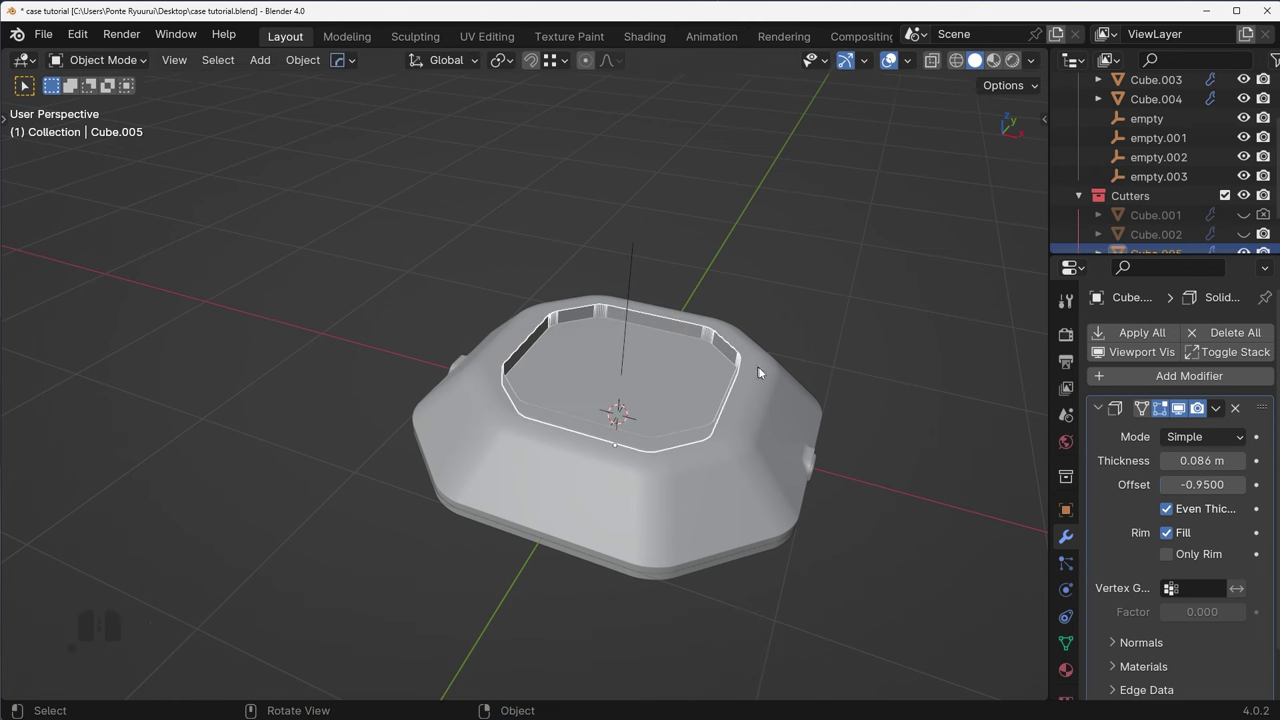
- Apply the recess cutter's Solidify modifier and scale its bottom face to about 0.766
left_click(1216, 410)
left_click(1123, 430)
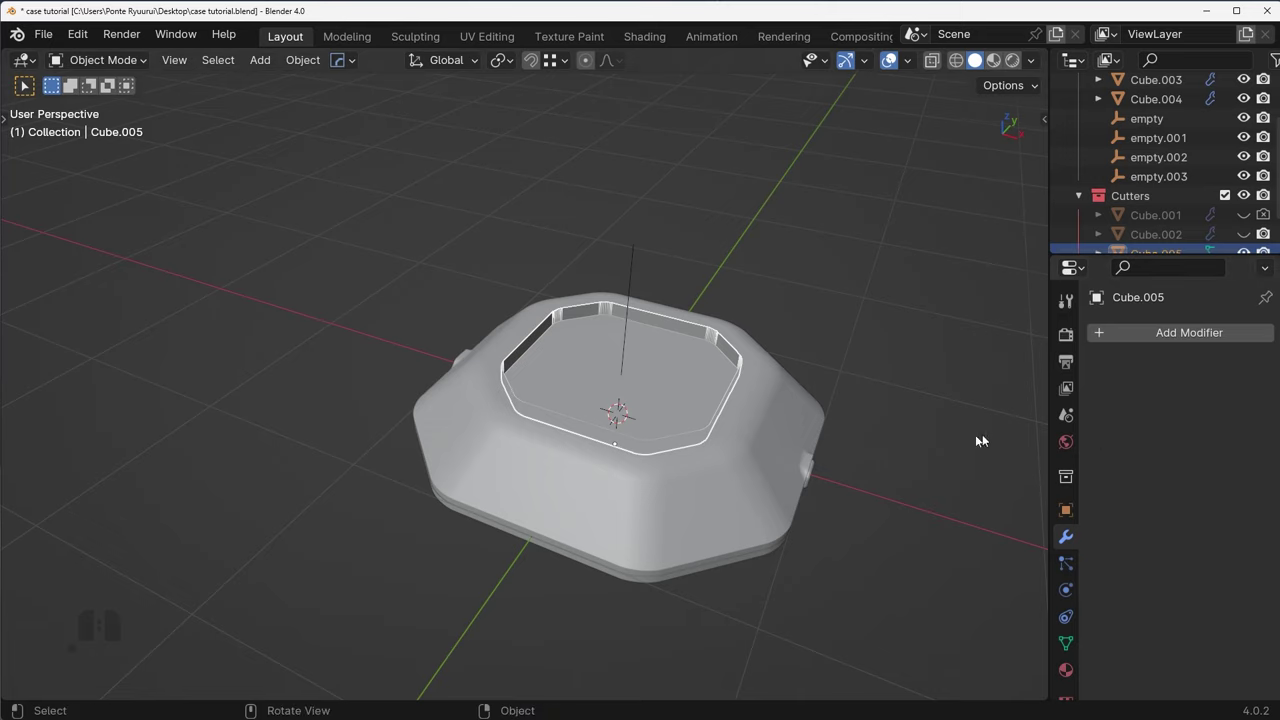
scroll(737, 423, "up", 3)
middle_click_drag(737, 423, 577, 434, "shift")
key("Tab")
key("z")
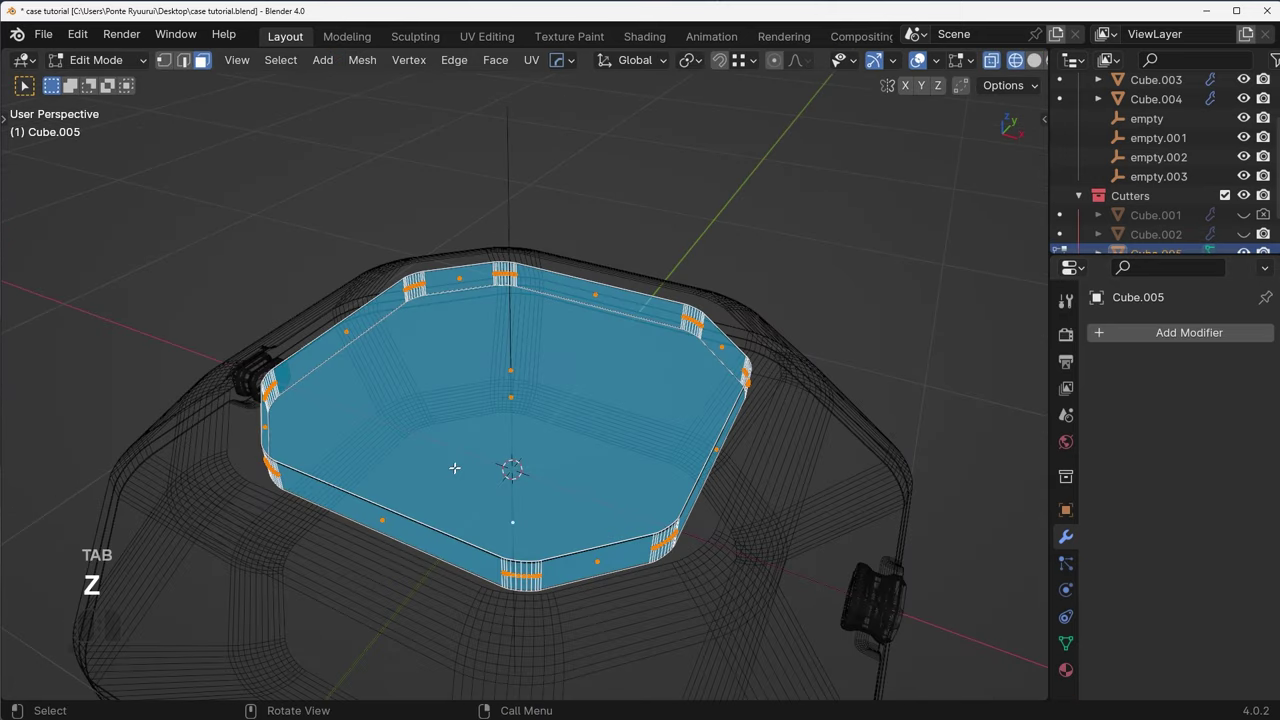
left_click(502, 390)
key("z")
key("s")
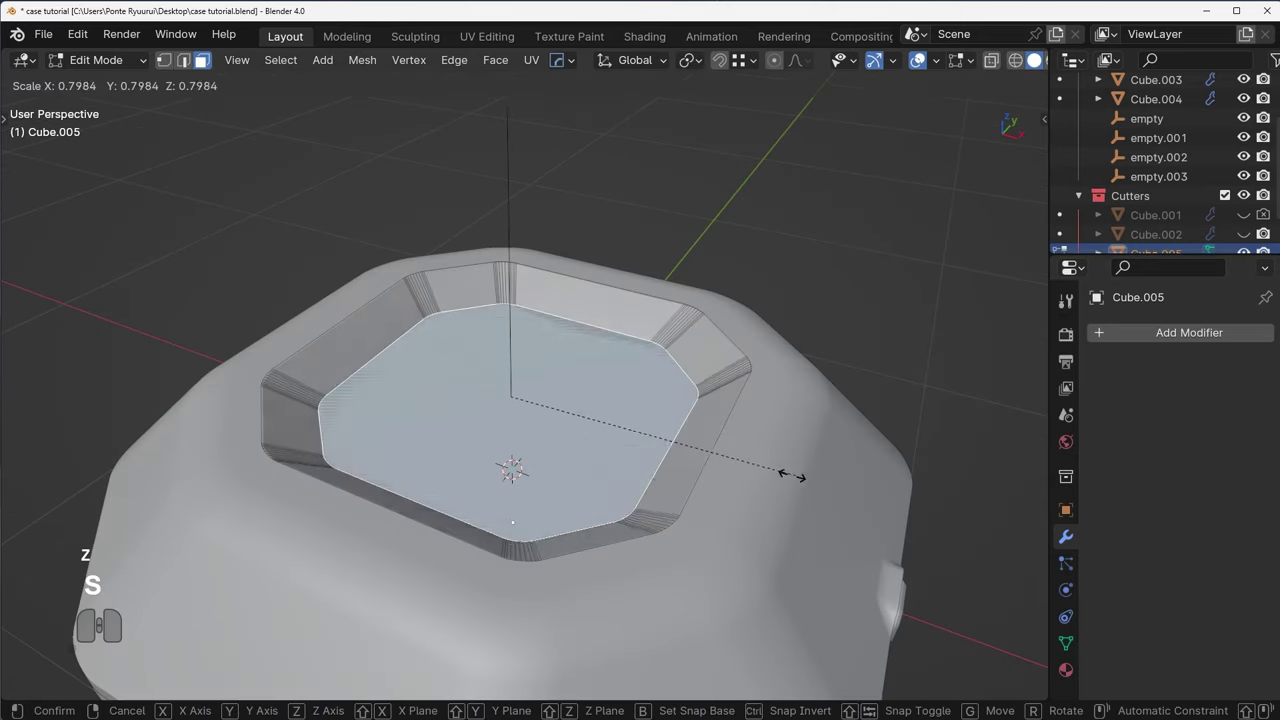
left_click(783, 477)
- Bevel the edges around the cutter's bottom face with ten segments about 0.04 m wide and leave mesh editing
key("ctrl+b")
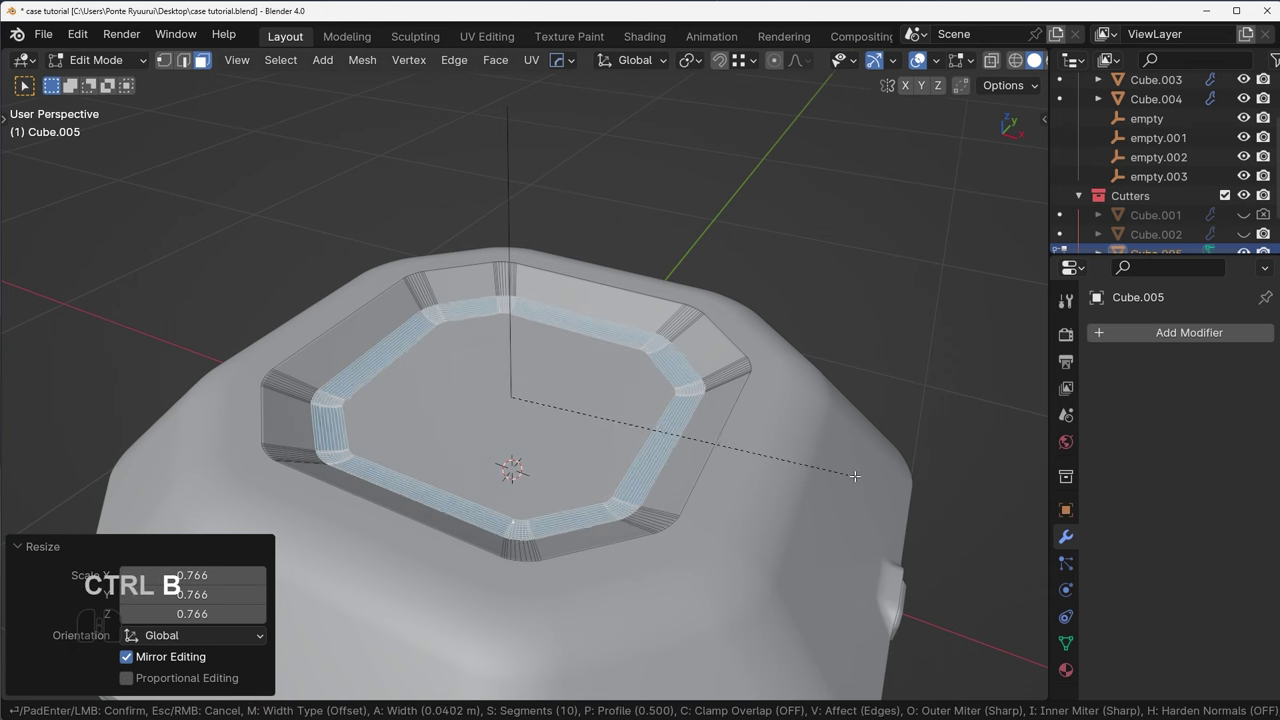
left_click(853, 475)
key("Tab")
left_click(832, 325)
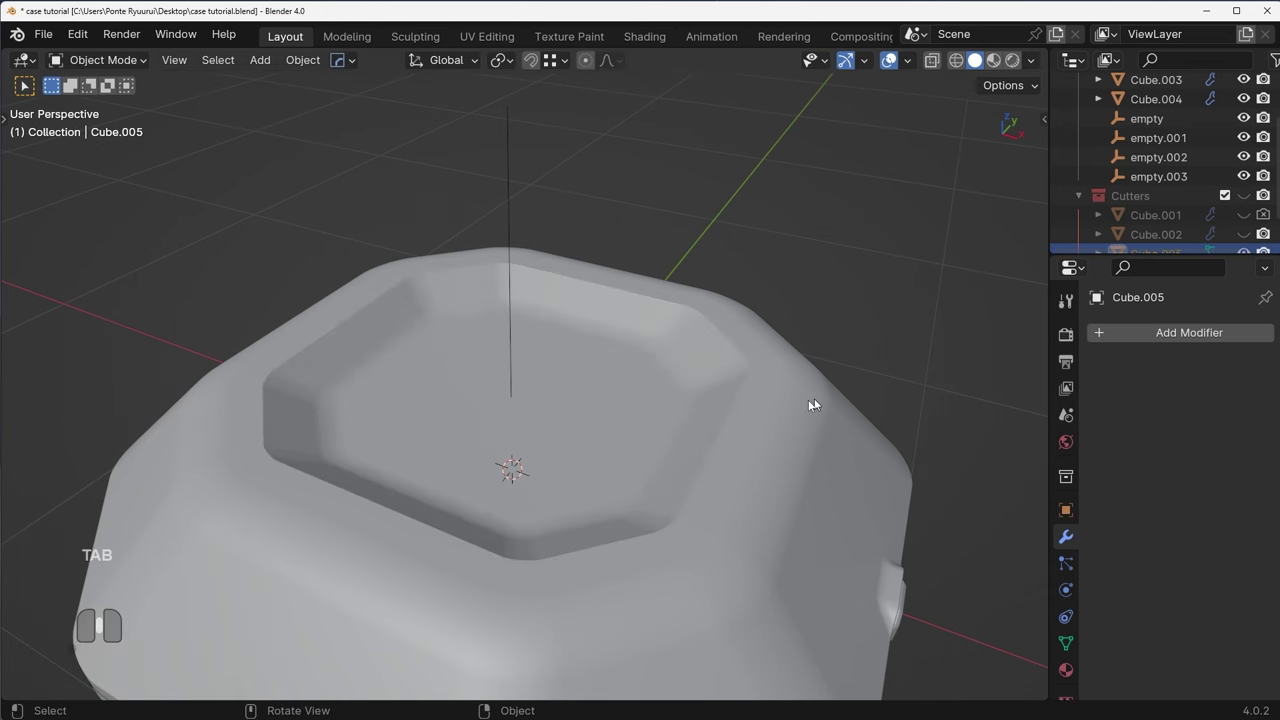
- Turn on Cavity shading for the viewport
scroll(814, 400, "down", 4)
middle_click_drag(814, 400, 719, 401)
scroll(719, 400, "up", 4)
key("alt+v")
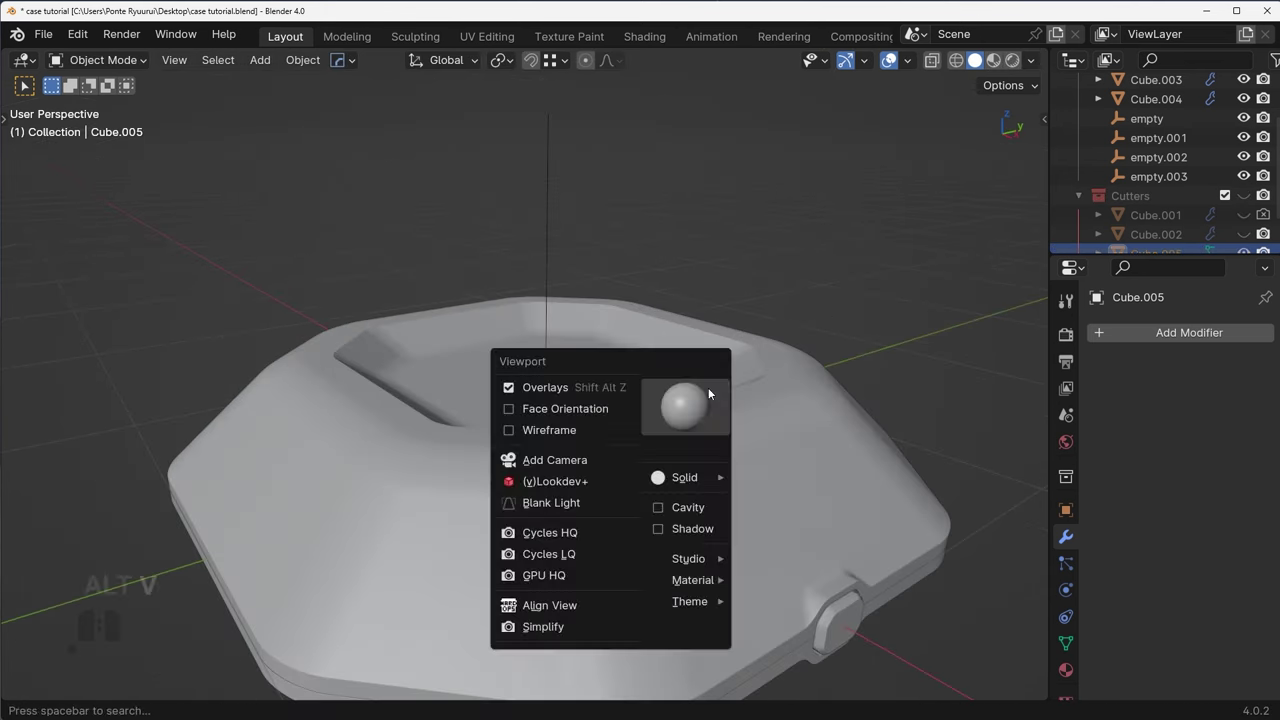
left_click(688, 506)
- Examine the bevelled recess in the upper half's top from several angles
middle_click_drag(804, 400, 780, 373)
scroll(733, 440, "down", 4)
scroll(724, 377, "up", 4)
scroll(781, 406, "down", 4)
middle_click_drag(755, 450, 772, 383)
middle_click_drag(694, 415, 704, 304, "shift")
middle_click_drag(750, 394, 722, 460)
scroll(705, 380, "up", 3)
middle_click_drag(690, 294, 760, 437, "shift")
- Reveal the upper half's recess cutter with Ever Scroll and mirror it along Z to the underside of the case
left_click(762, 420)
key("q")
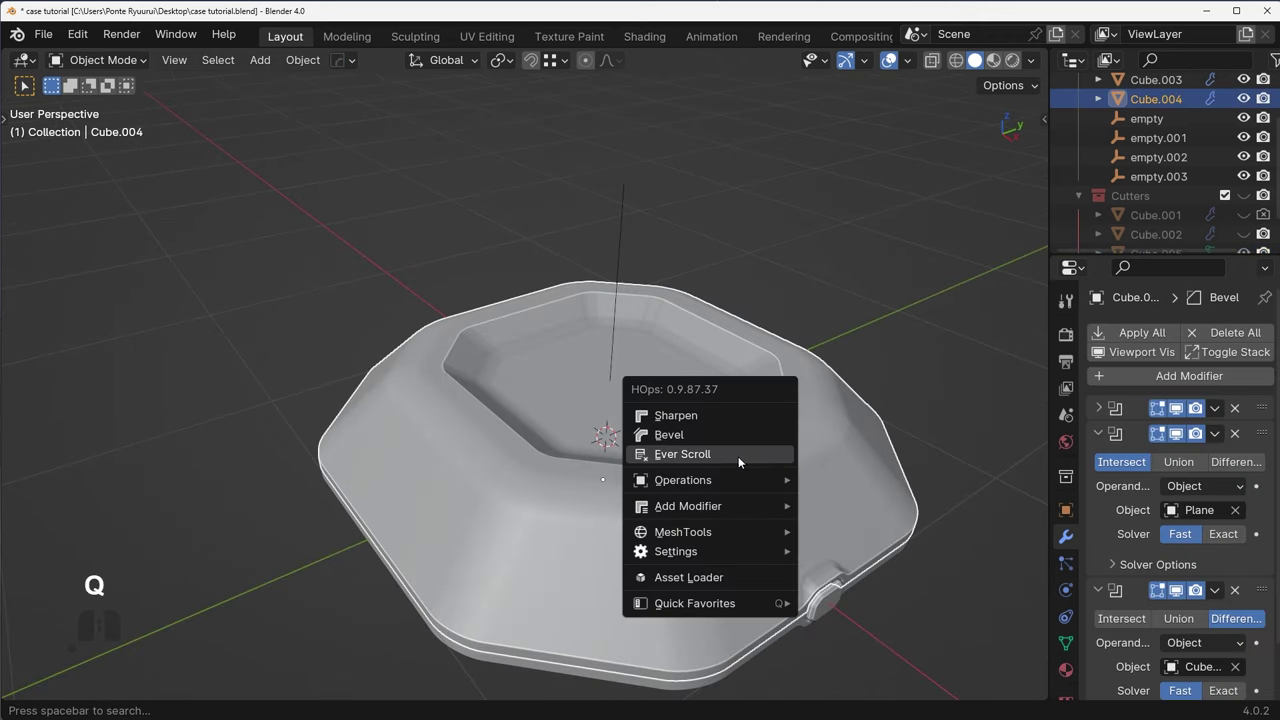
left_click(738, 457)
scroll(741, 495, "down", 3)
middle_click_drag(741, 495, 730, 448)
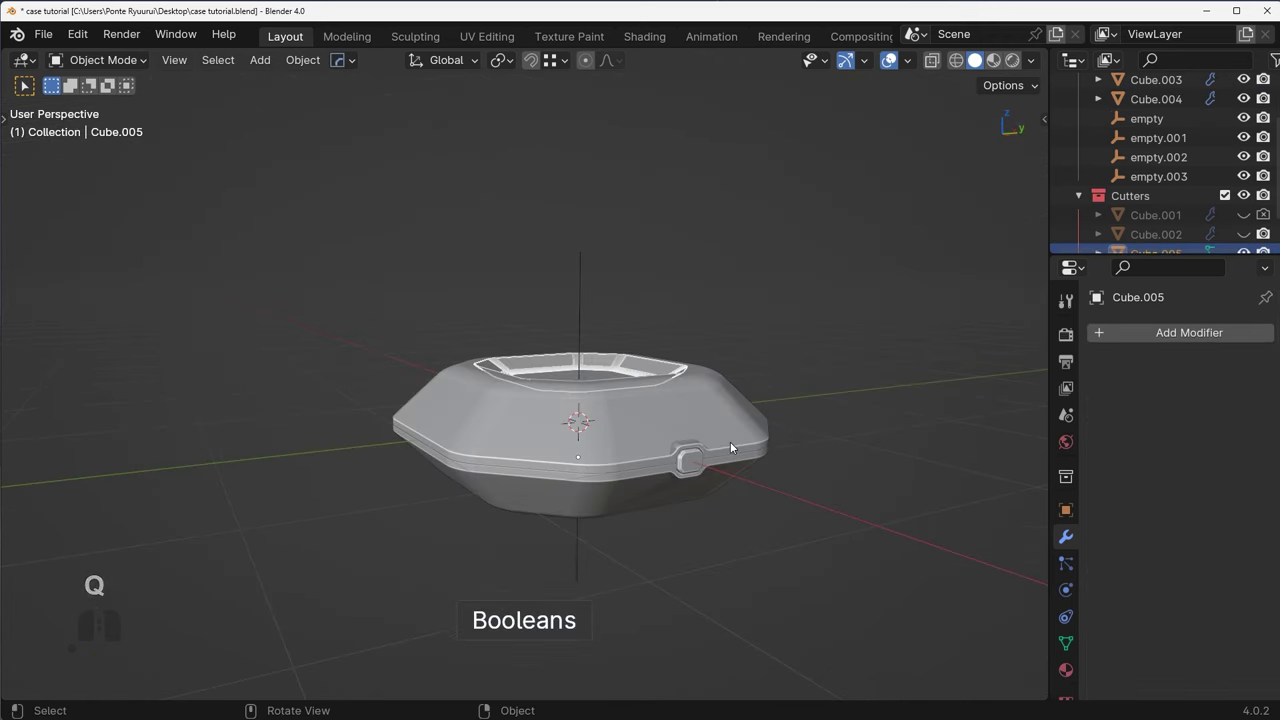
key("alt+x")
left_click(582, 278)
middle_click_drag(582, 278, 616, 382)
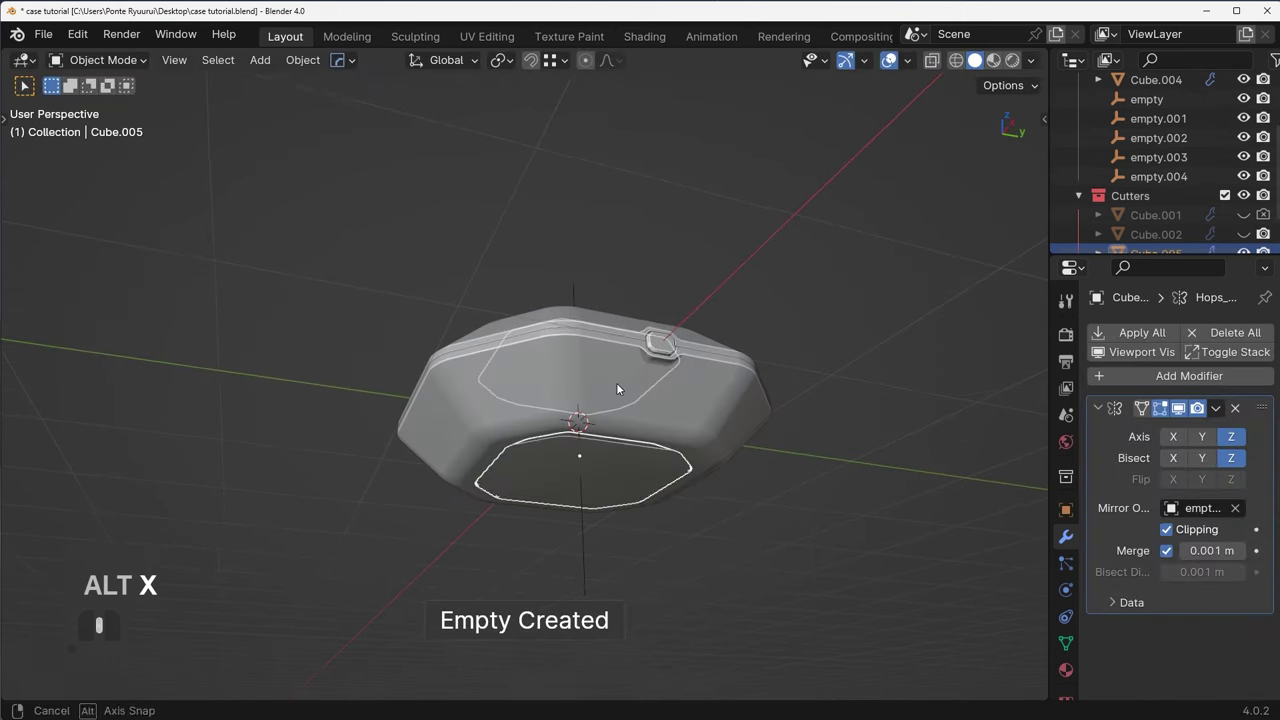
- Subtract the mirrored recess cutter from the lower half with a Difference boolean and hide the Cutters collection
middle_click_drag(630, 461, 704, 364)
left_click(703, 365, "shift")
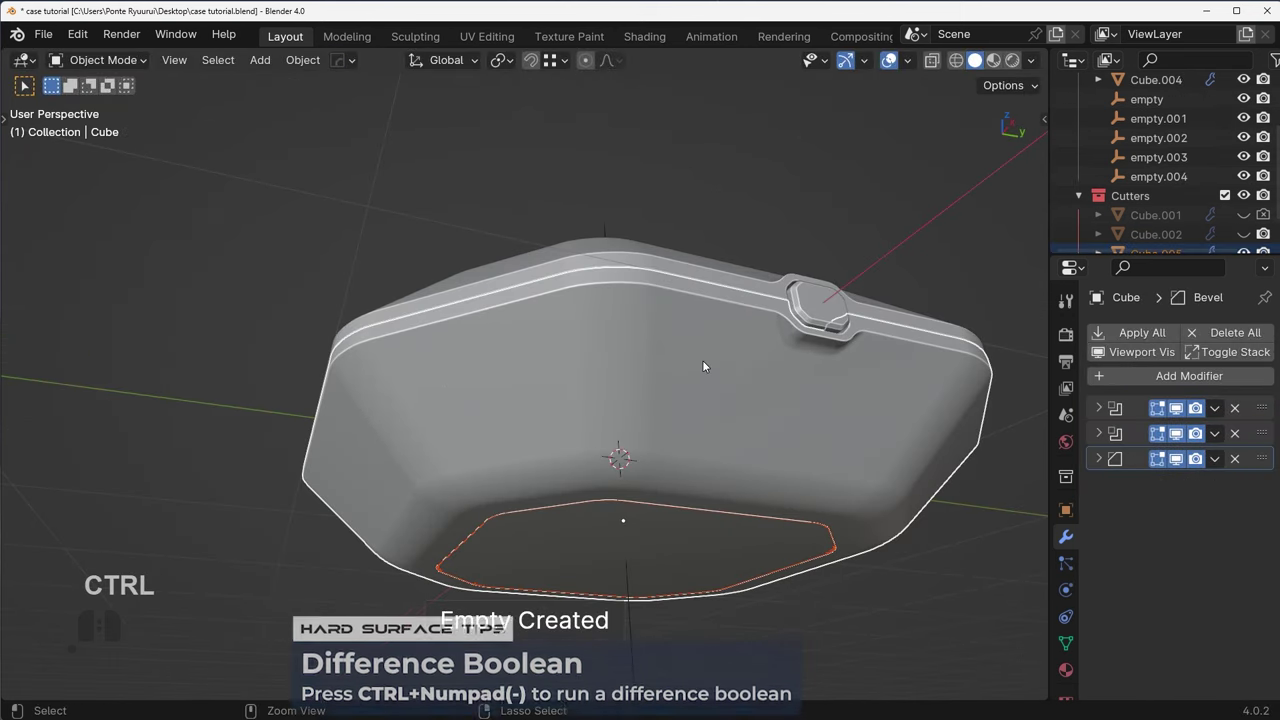
key("ctrl+KP_Subtract")
middle_click_drag(626, 439, 722, 367)
key("ctrl+z")
key("q")
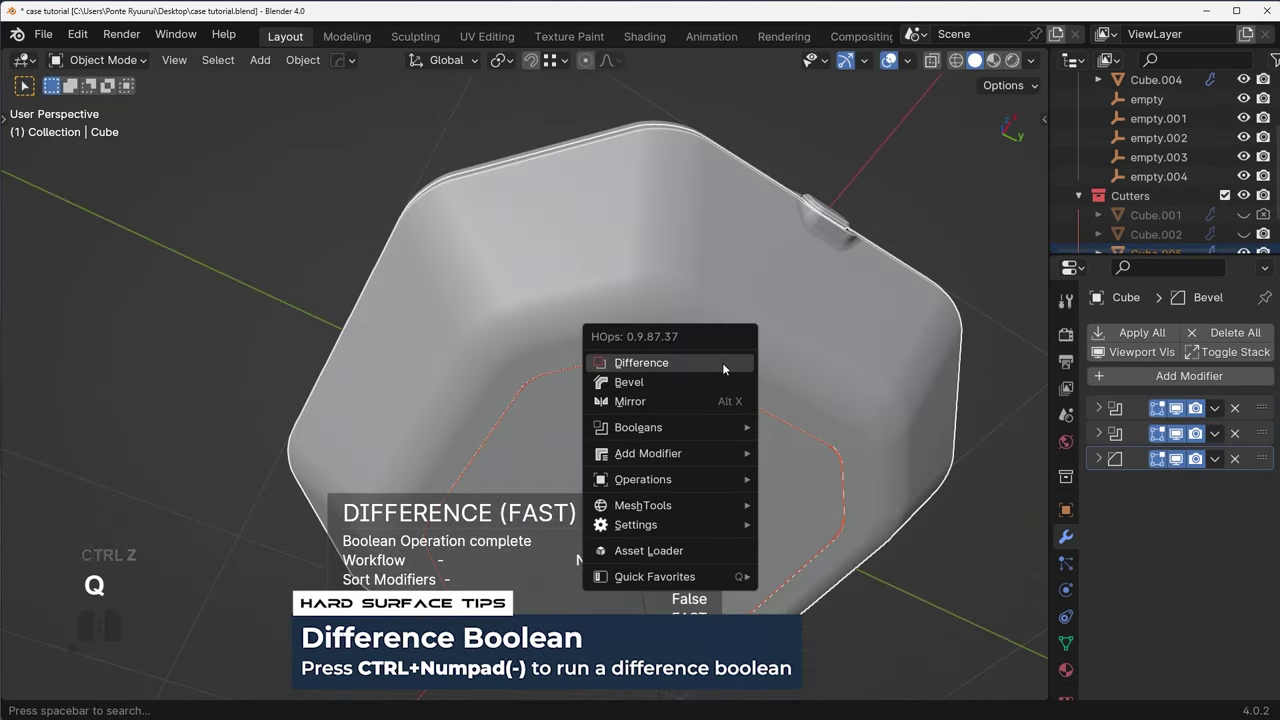
mouse_move(639, 434)
left_click(630, 362)
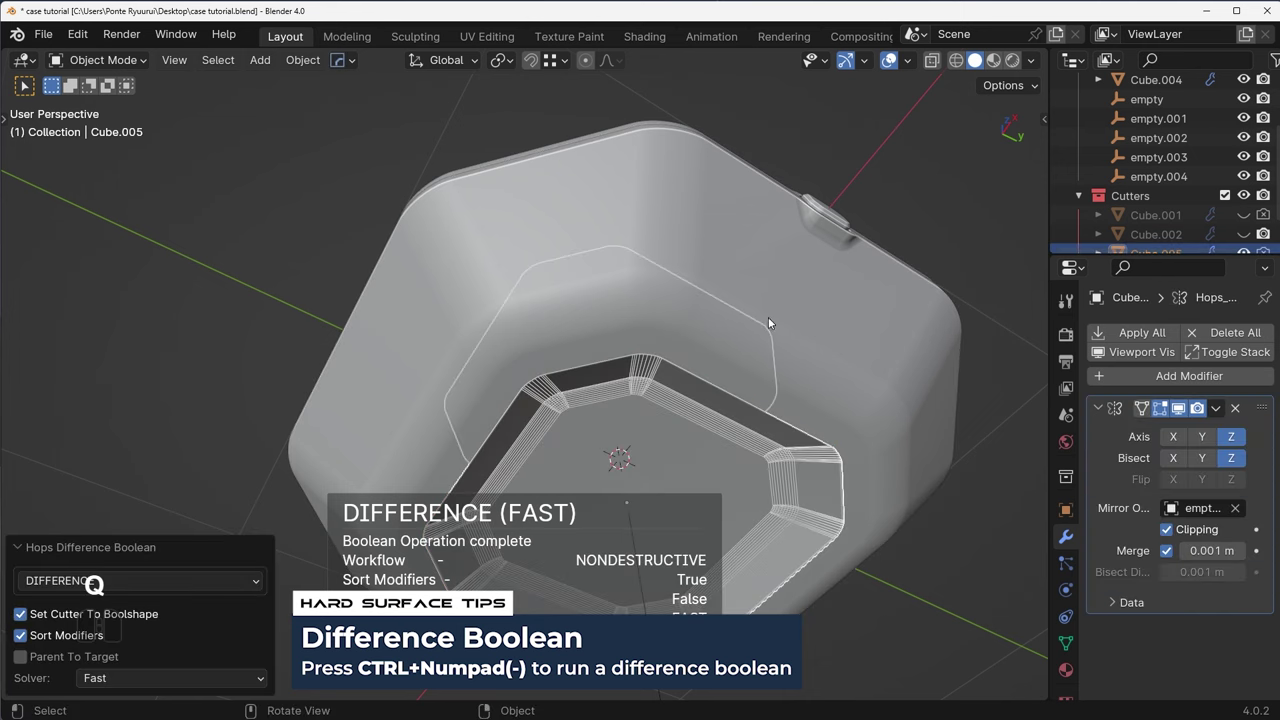
key("shift+2")
- Inspect the case with its recessed top and bottom faces from several angles and distances
middle_click_drag(769, 323, 667, 541)
scroll(649, 269, "down", 4)
middle_click_drag(652, 215, 662, 335)
middle_click_drag(675, 160, 700, 310, "shift")
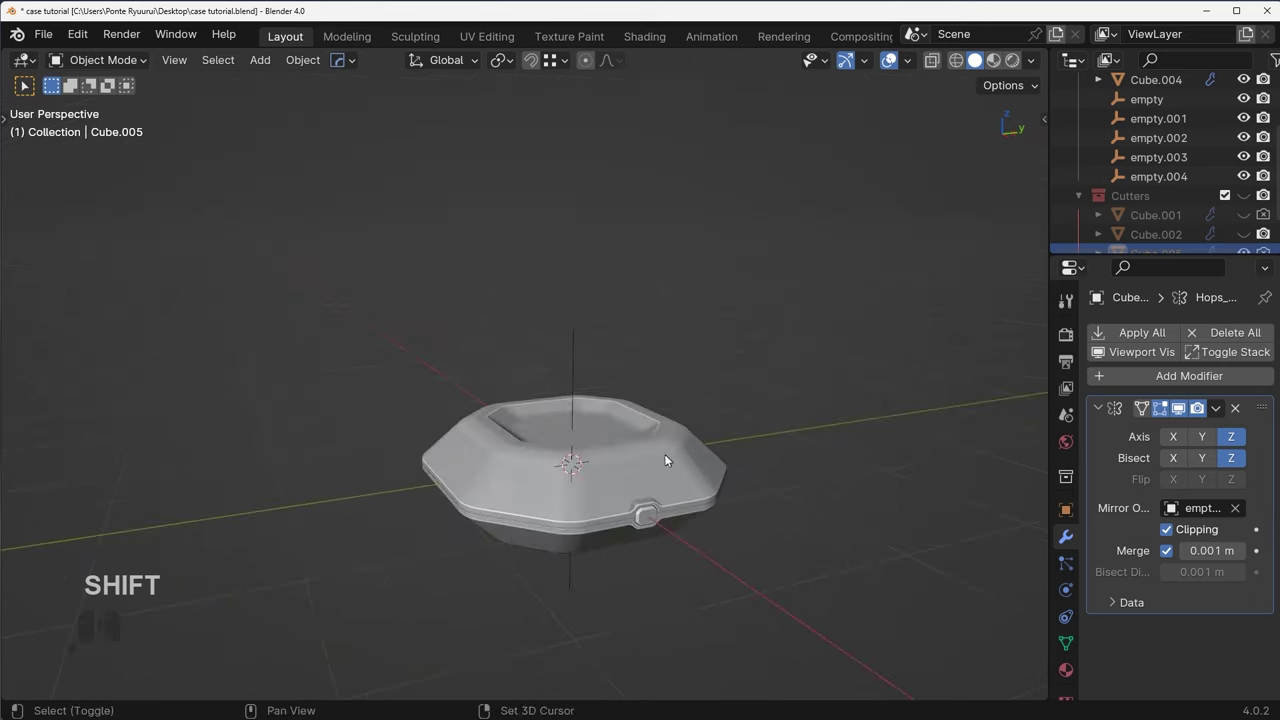
middle_click_drag(667, 460, 690, 374, "shift")
scroll(698, 350, "up", 3)
middle_click_drag(690, 374, 751, 376)
scroll(706, 389, "down", 3)
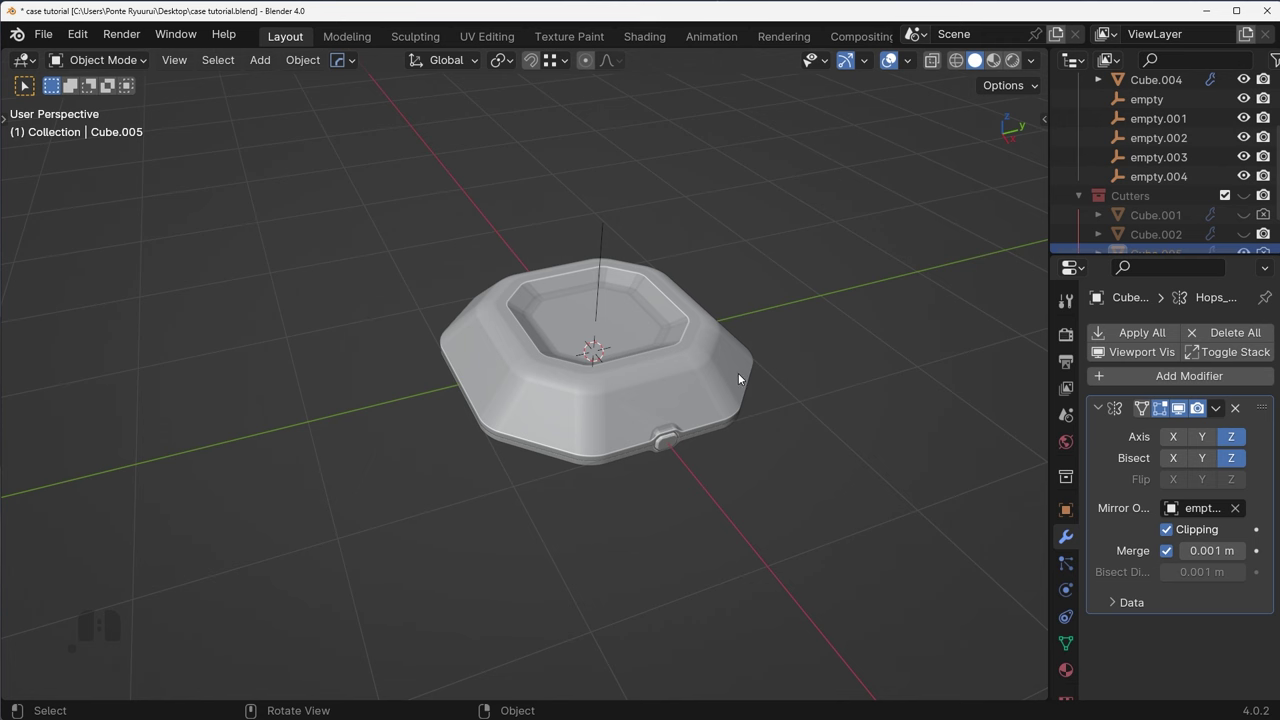
scroll(745, 362, "up", 3)
middle_click_drag(753, 409, 802, 582)
- Save the case file
key("ctrl+s")
scroll(802, 582, "down", 2)
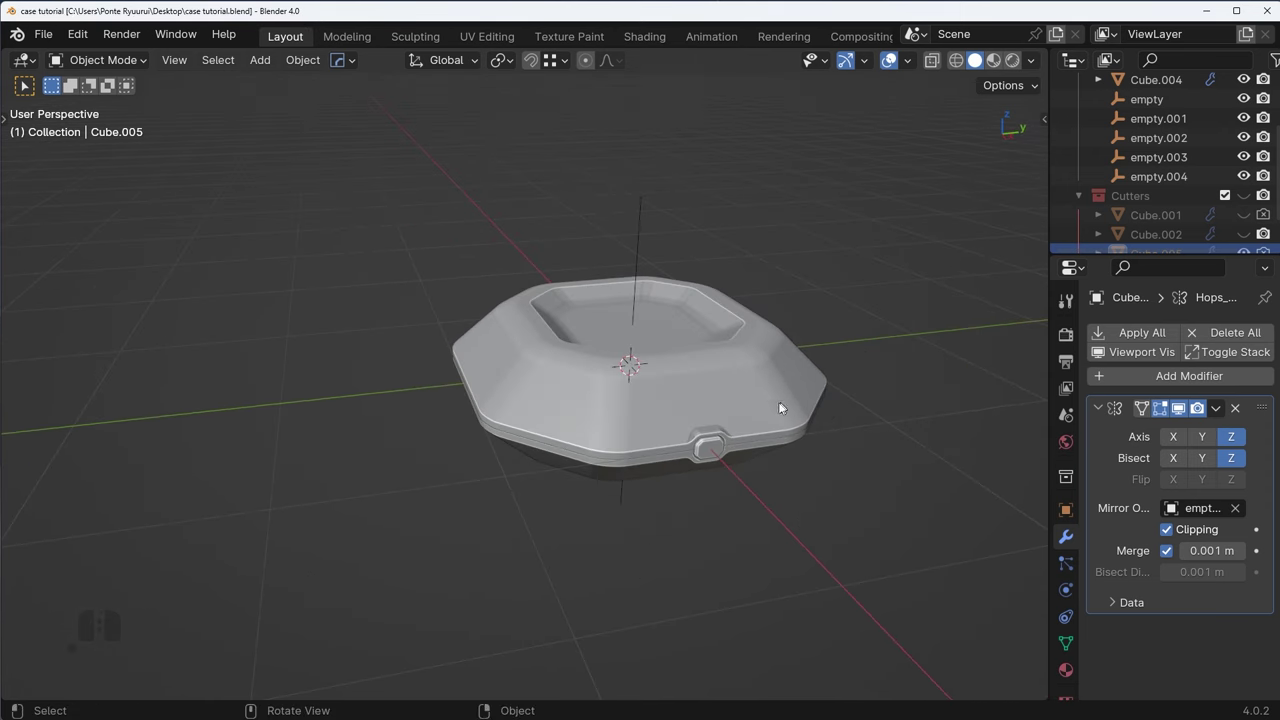
middle_click_drag(780, 407, 701, 446, "shift")
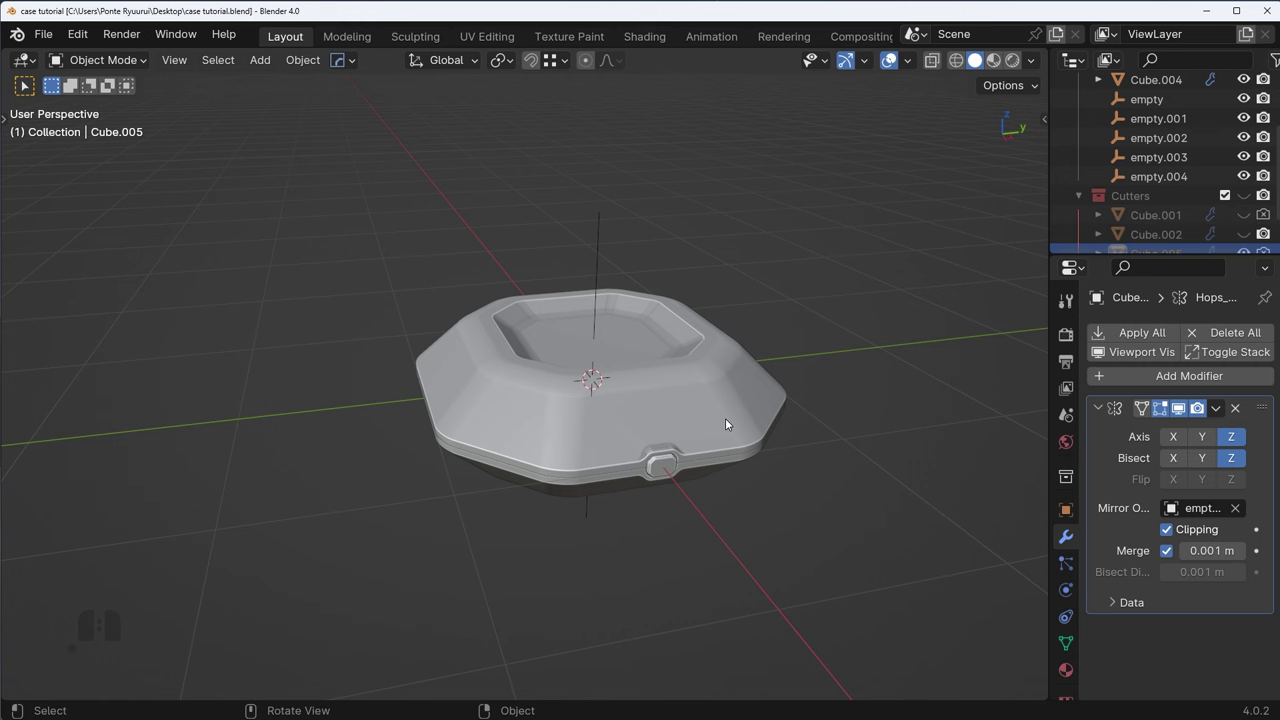
middle_click_drag(770, 415, 808, 414)
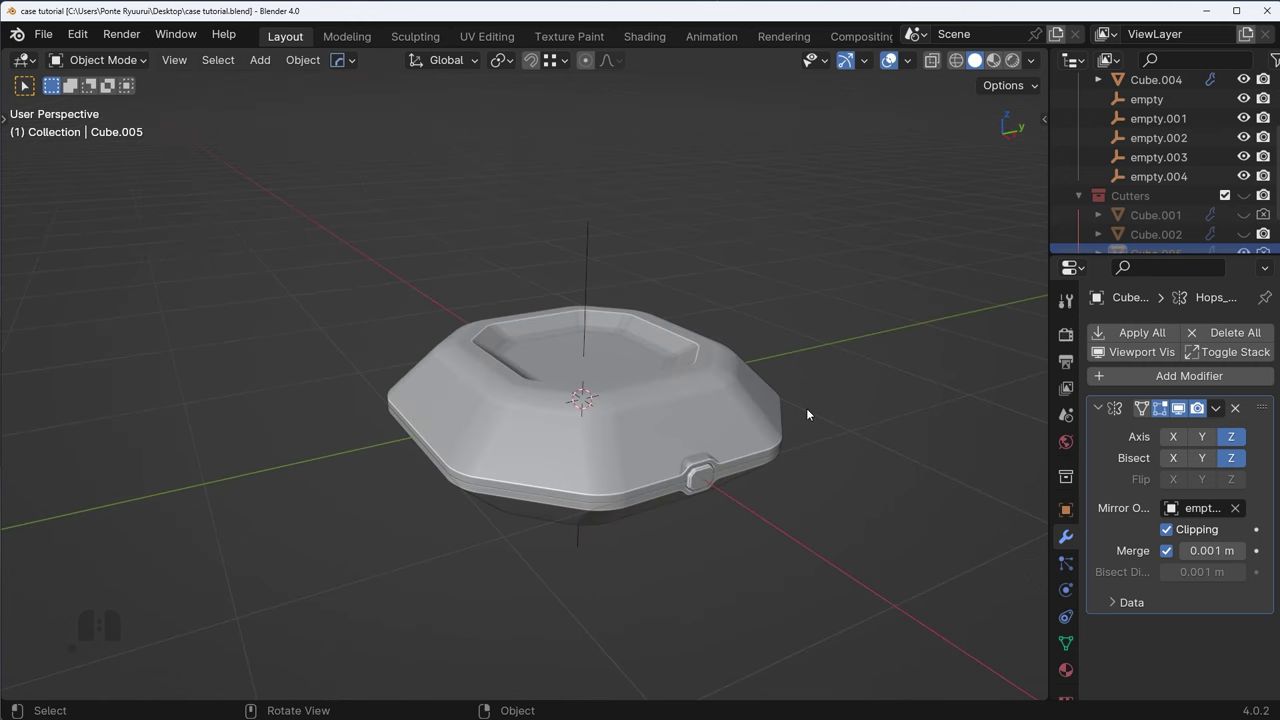
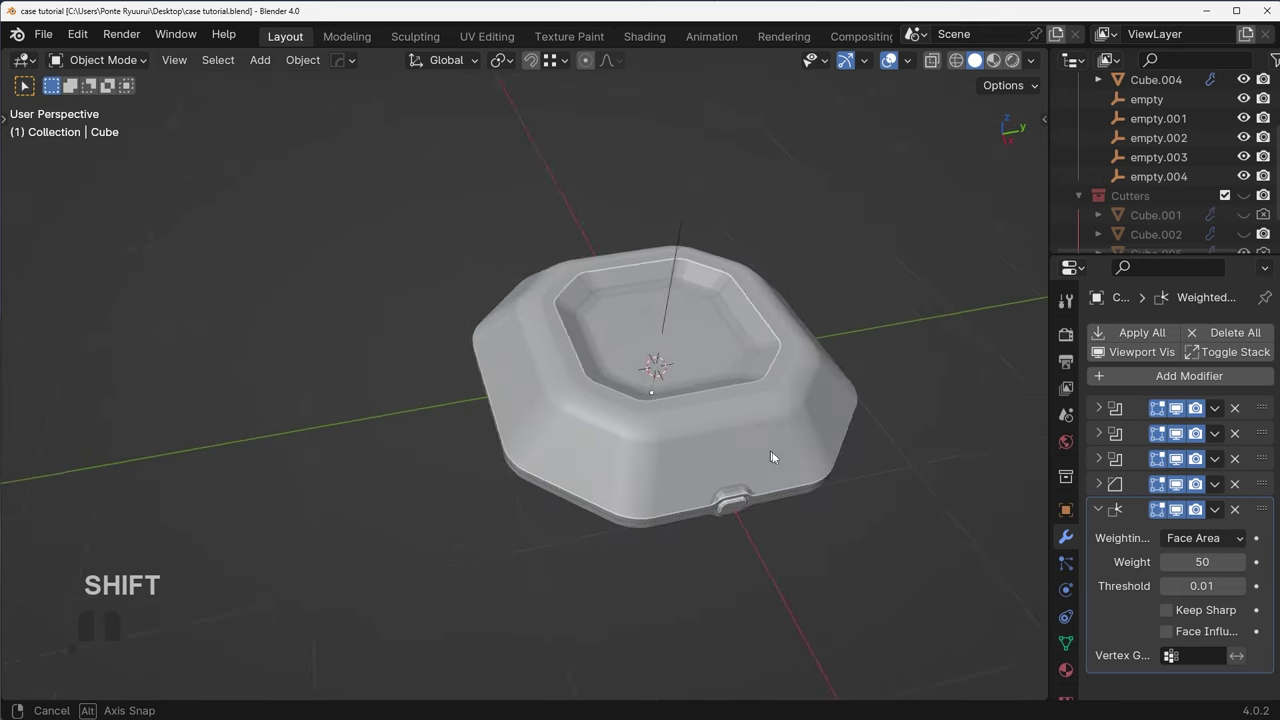
- Examine the surface shading around the upper half's recess and rounded outer edges
middle_click_drag(762, 408, 762, 378, "shift")
scroll(683, 397, "up", 4)
middle_click_drag(750, 380, 587, 372, "shift")
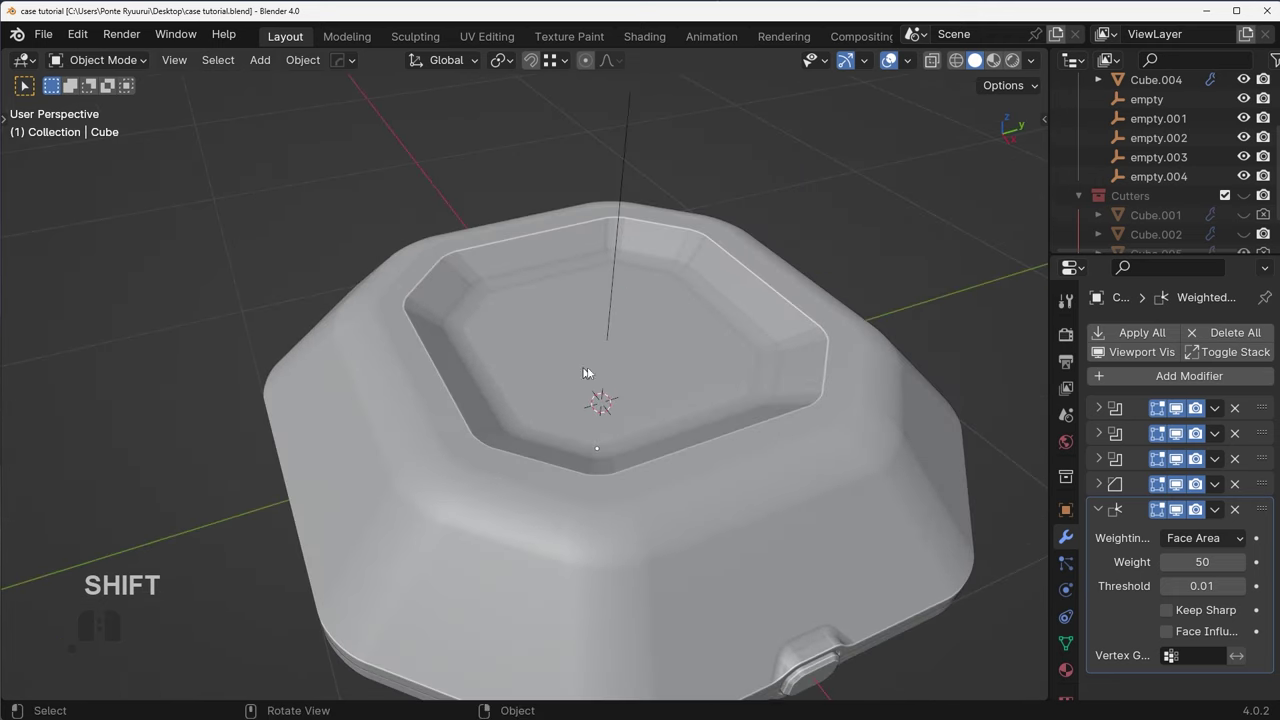
middle_click_drag(760, 512, 640, 451)
scroll(686, 526, "up", 3)
scroll(650, 430, "down", 3)
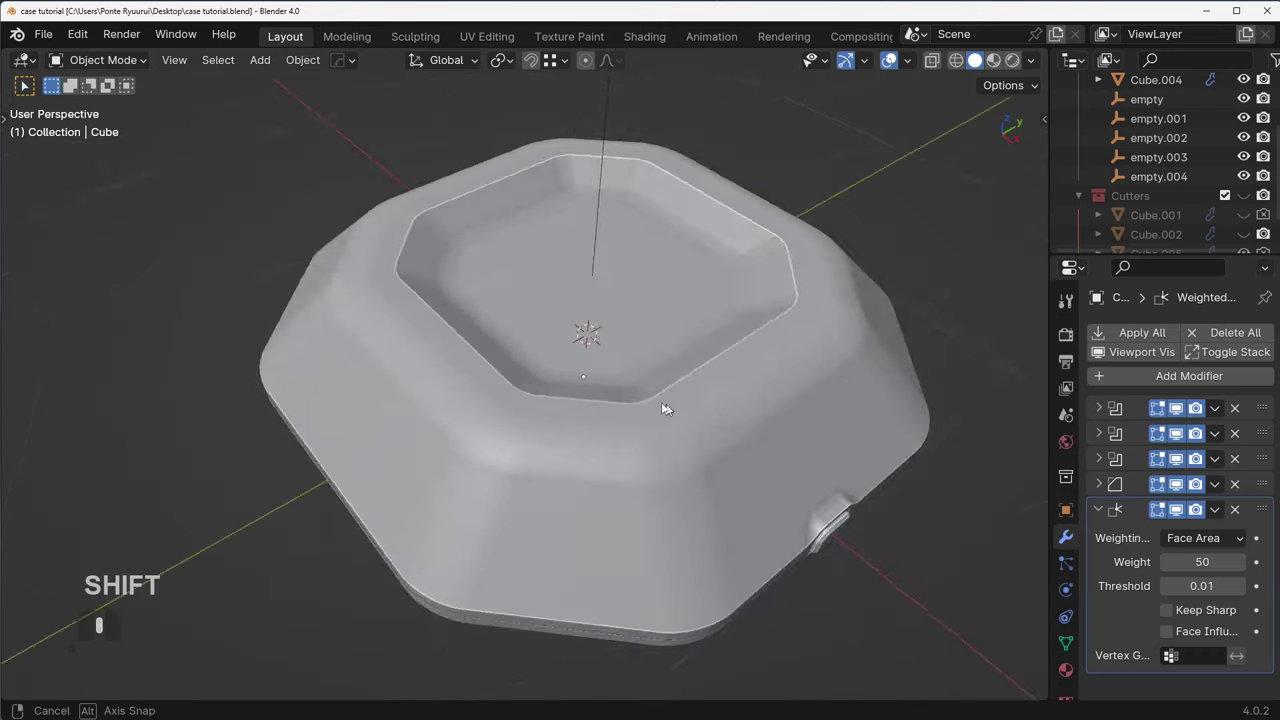
middle_click_drag(663, 406, 735, 422, "shift")
middle_click_drag(690, 415, 722, 349)
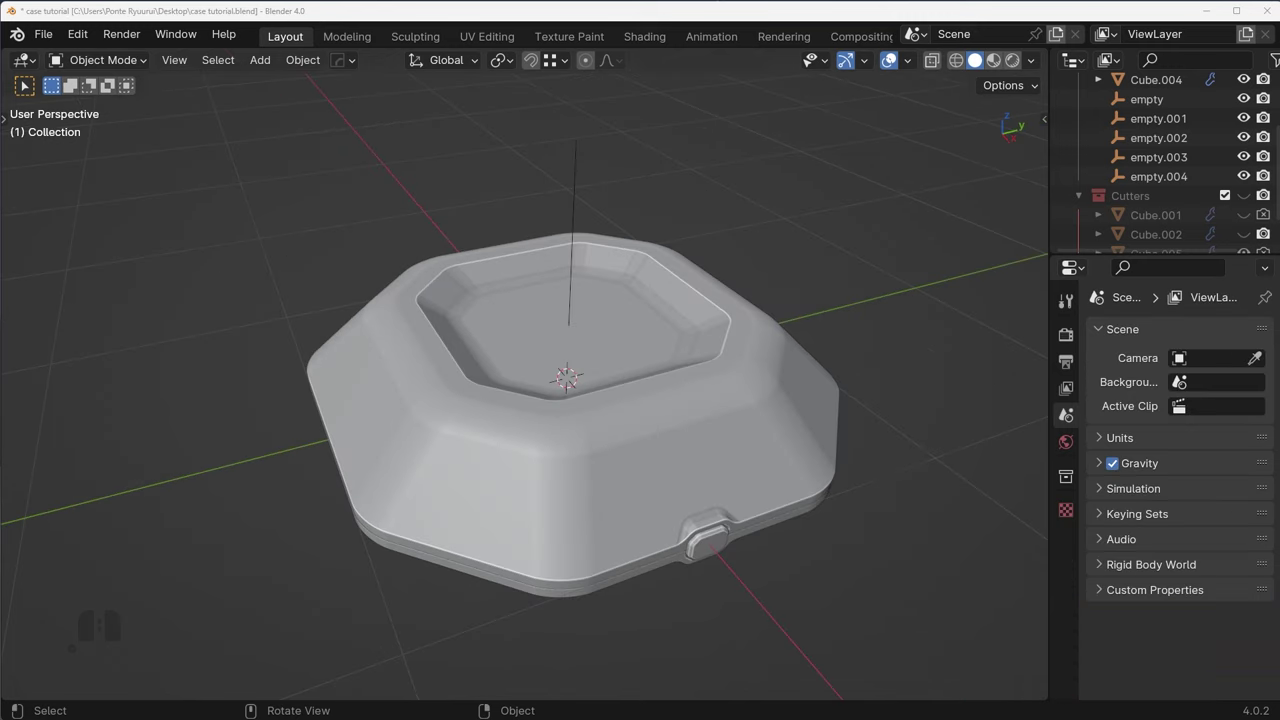
middle_click_drag(697, 364, 644, 344)
- Add a cube at the centre of the case and scale it to about 0.283 in top view
key("KP_7")
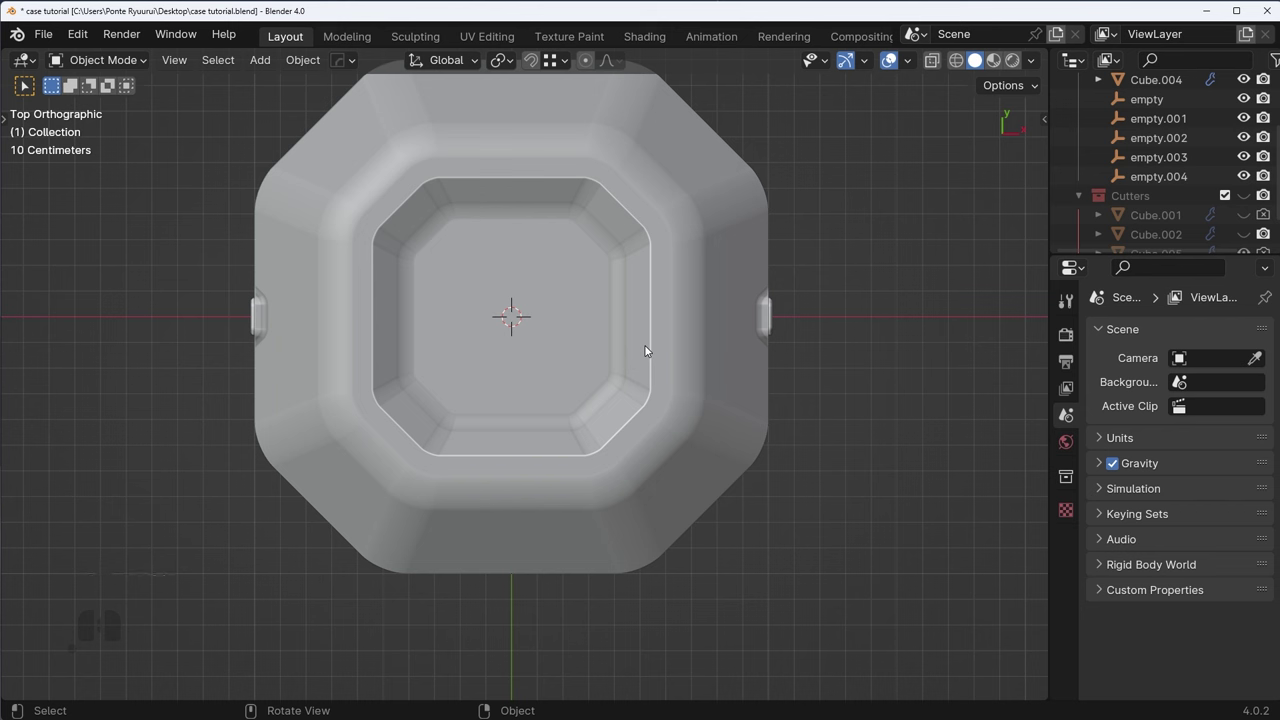
key("shift+a")
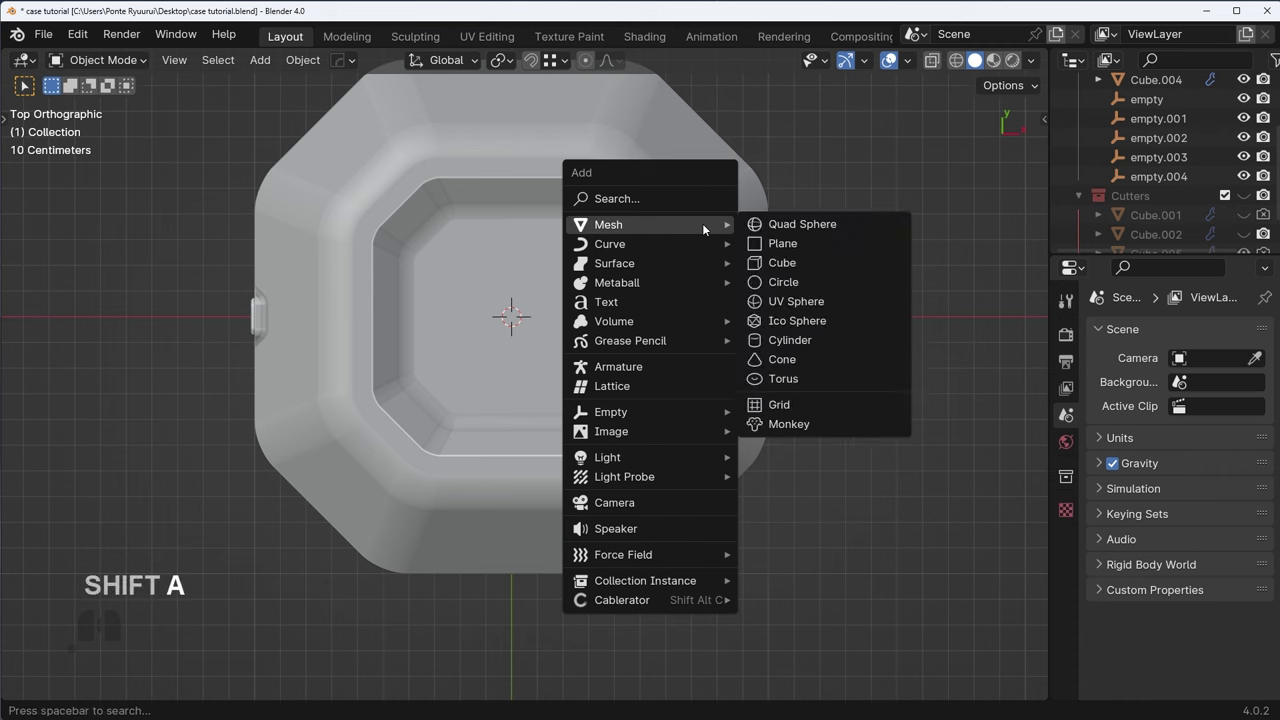
left_click(812, 263)
key("s")
left_click(649, 337)
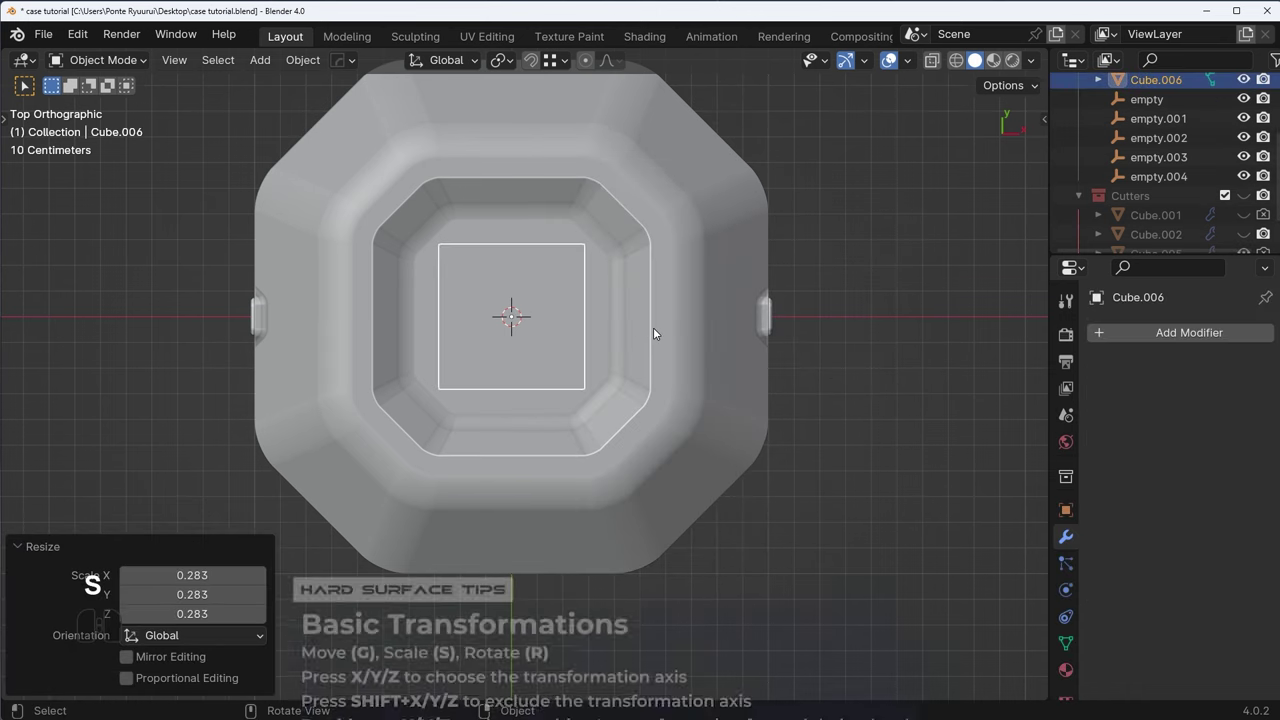
- Rotate the new cube 45° about Z and scale it down by a further factor of about 0.17
type("r45")
key("Return")
key("s")
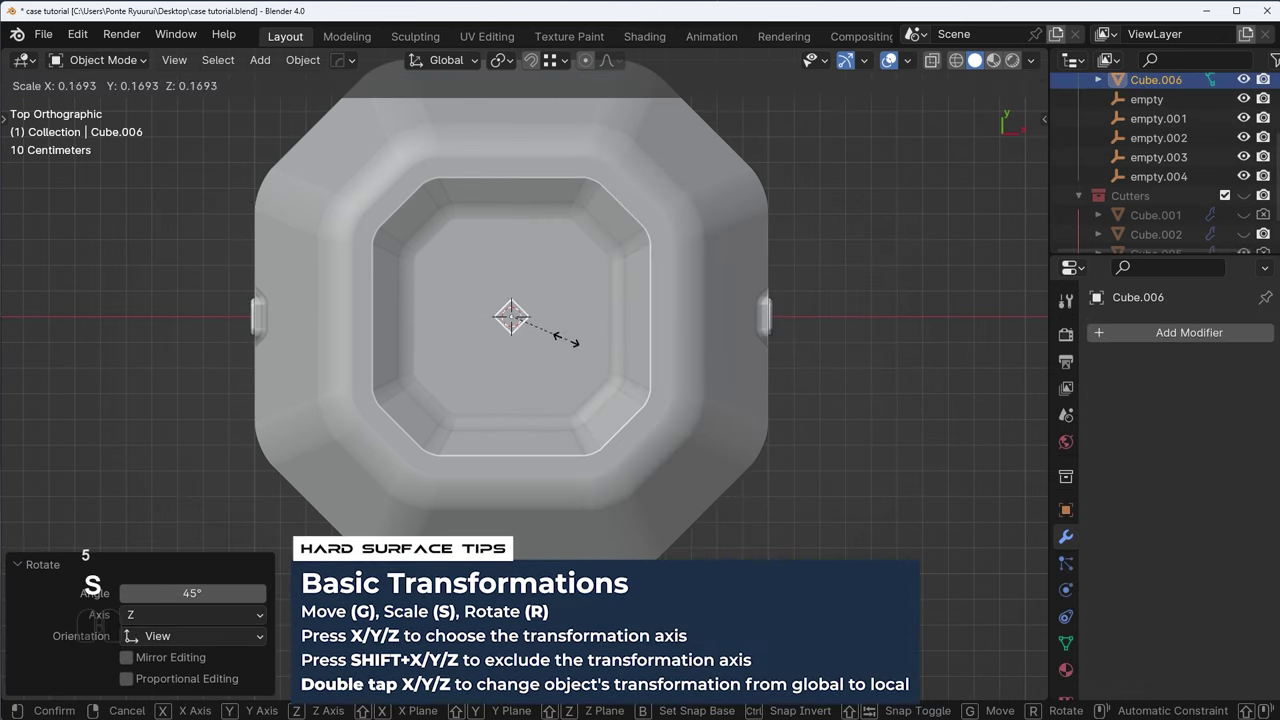
left_click(575, 337)
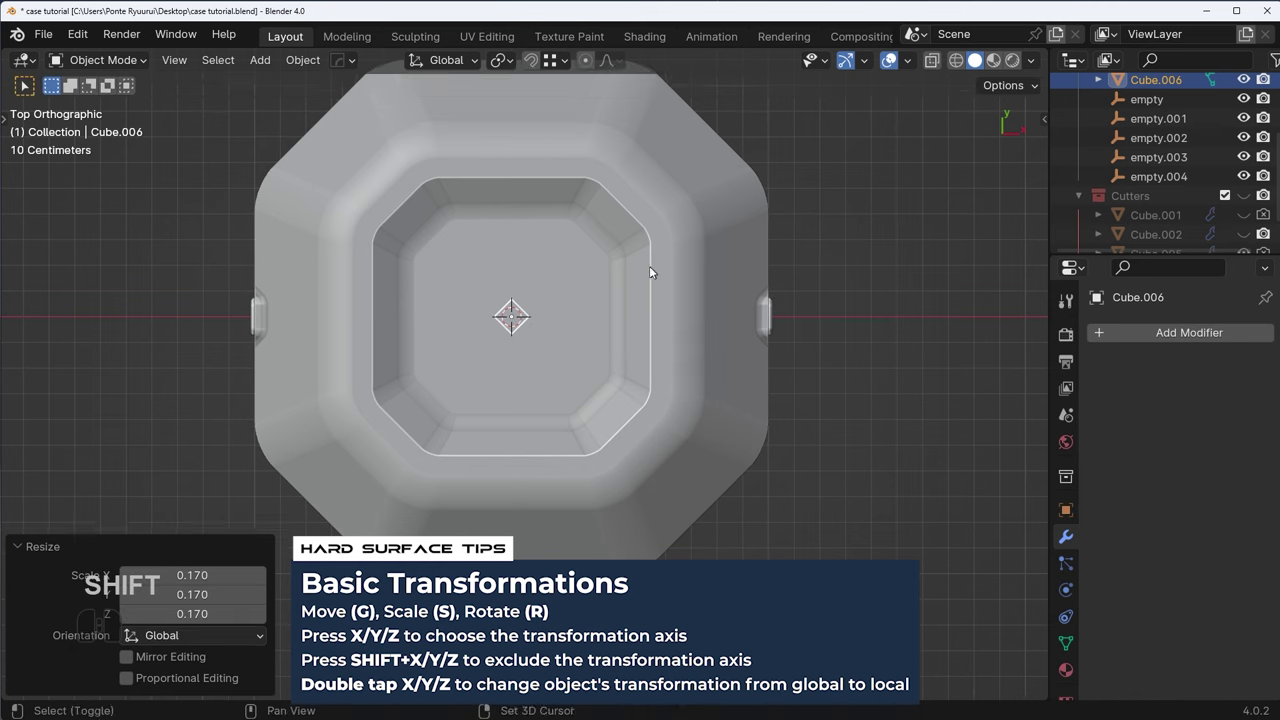
- Move the small cube about 0.583 m along its local Y axis to the recess's angled corner and raise it 0.356 m
middle_click_drag(543, 258, 491, 366, "shift")
key("g")
key("y")
key("y")
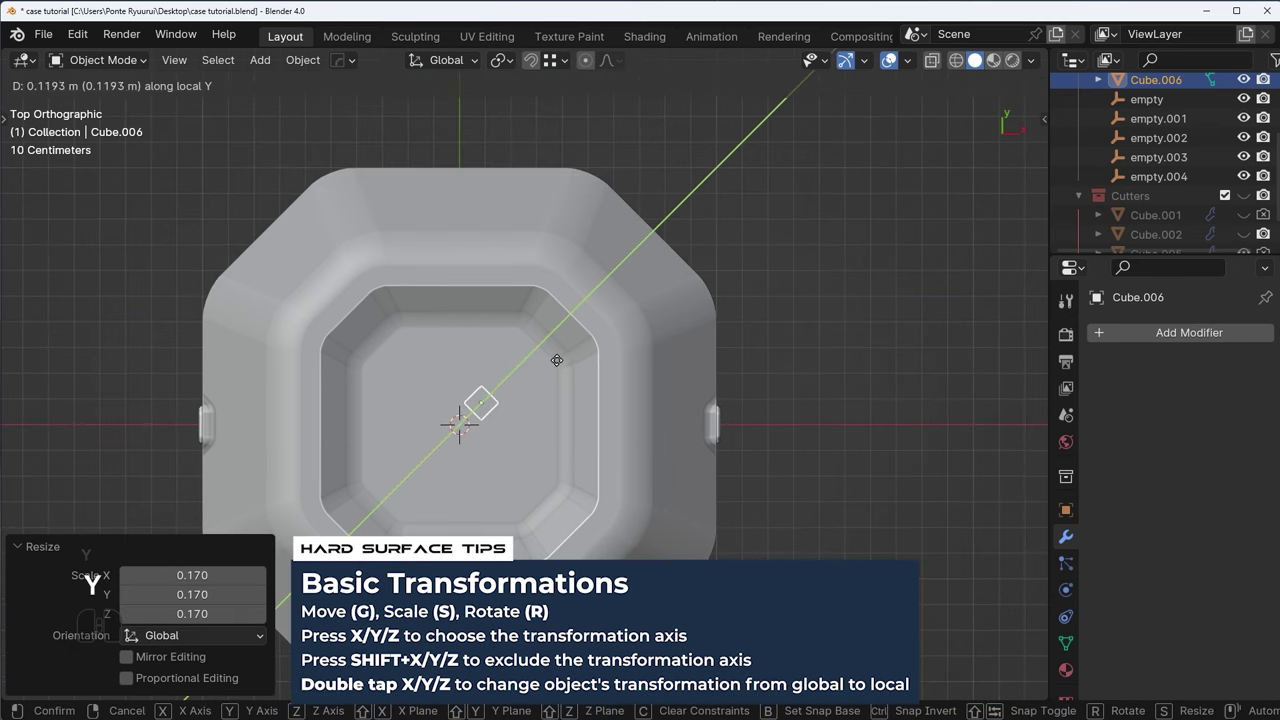
left_click(653, 289)
middle_click_drag(773, 424, 661, 453)
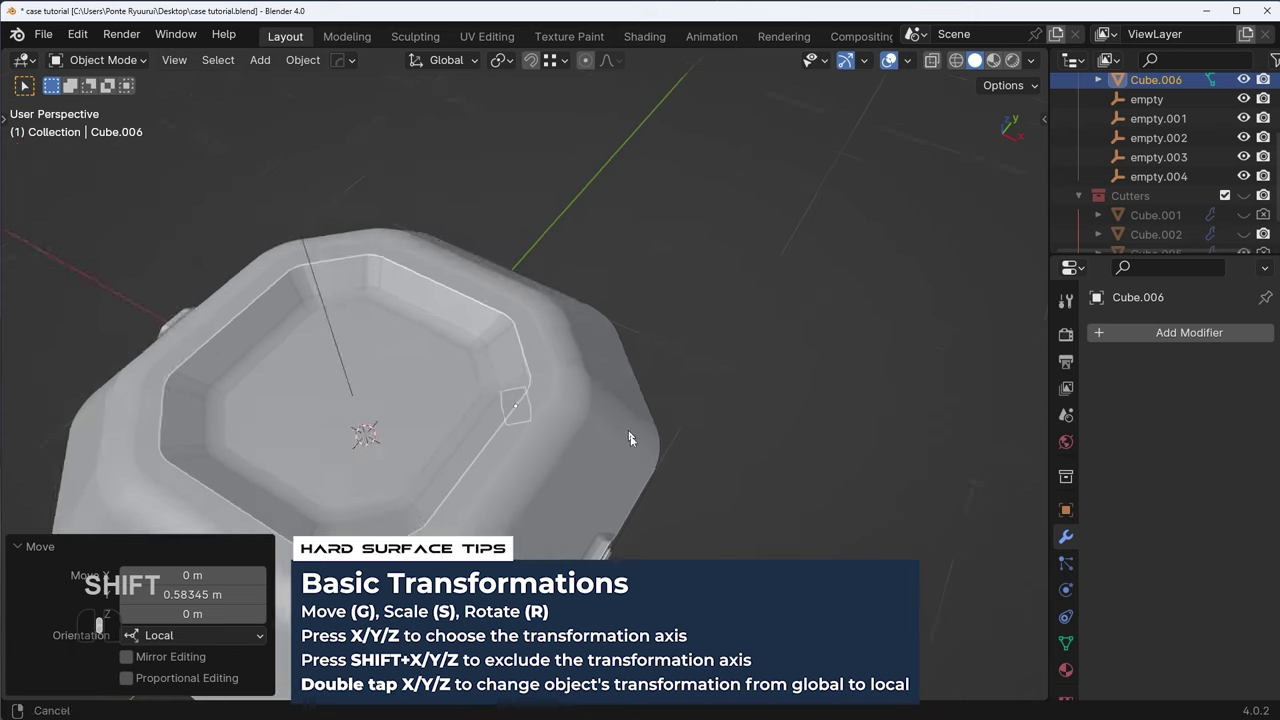
key("g")
key("z")
left_click(668, 361)
- Stretch the cube along its local Y axis across the recess rim and apply its scale
key("s")
key("y")
key("y")
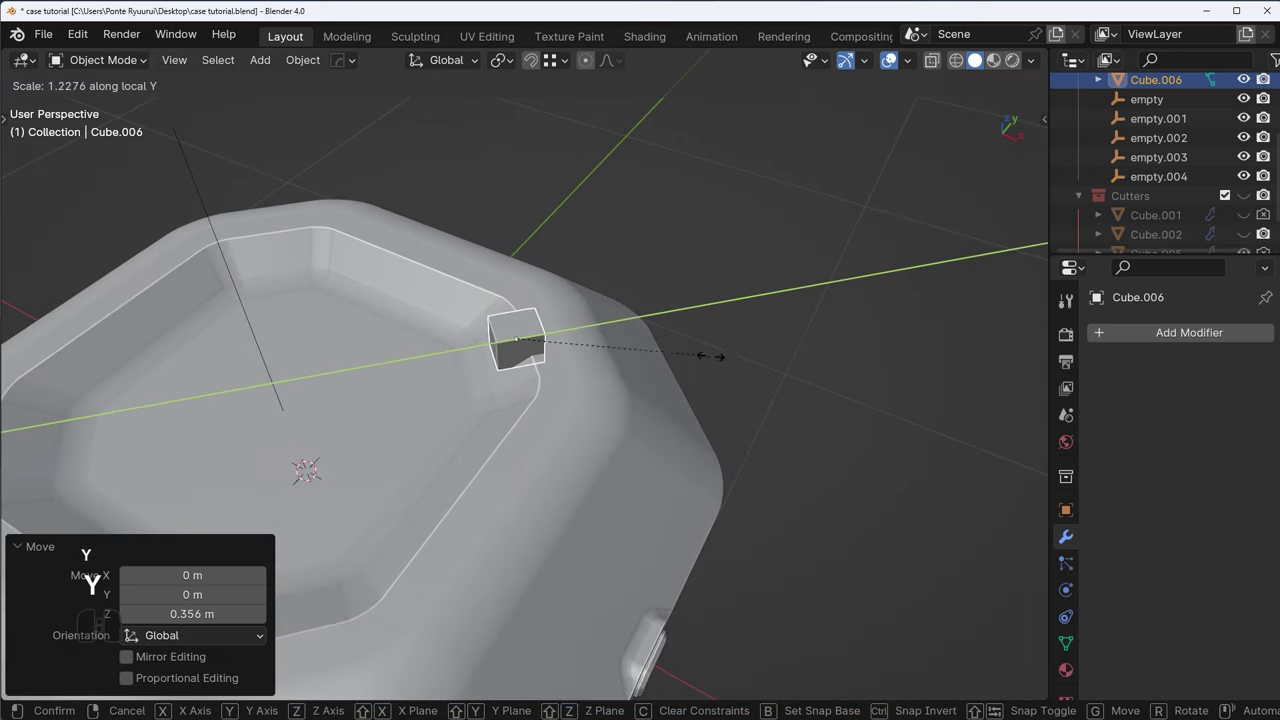
left_click(777, 352)
scroll(700, 368, "up", 4)
middle_click_drag(685, 372, 693, 286)
key("ctrl+a")
left_click(815, 321)
left_click(814, 320)
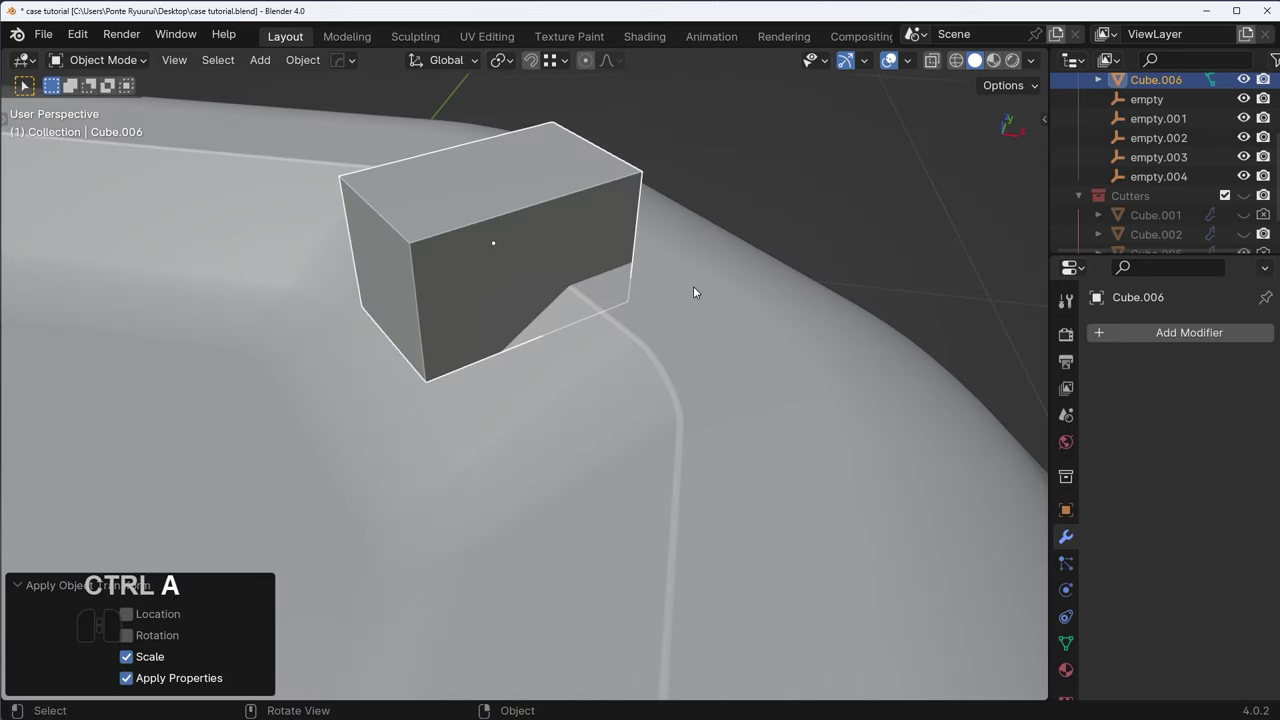
- Subtract the cube from the upper half and bevel the cutter with a width of about 0.019
left_click(693, 286, "shift")
key("ctrl+KP_Subtract")
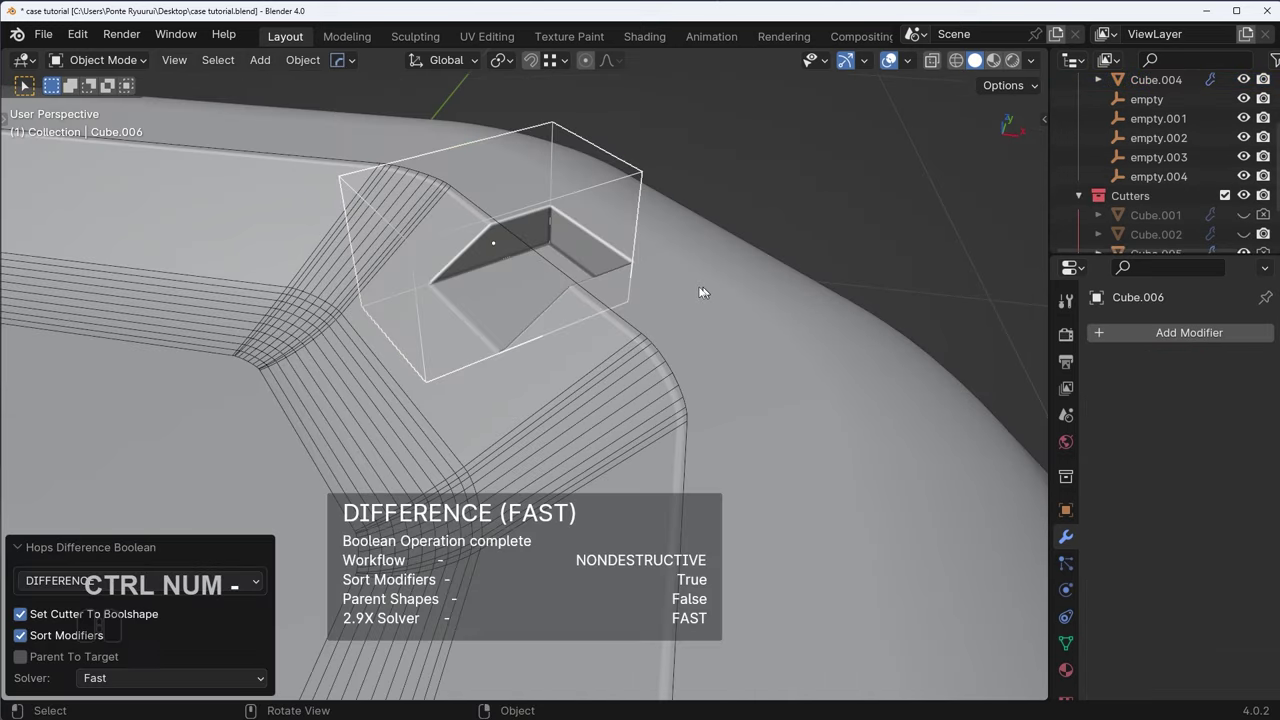
key("q")
left_click(748, 295)
scroll(747, 295, "up", 7)
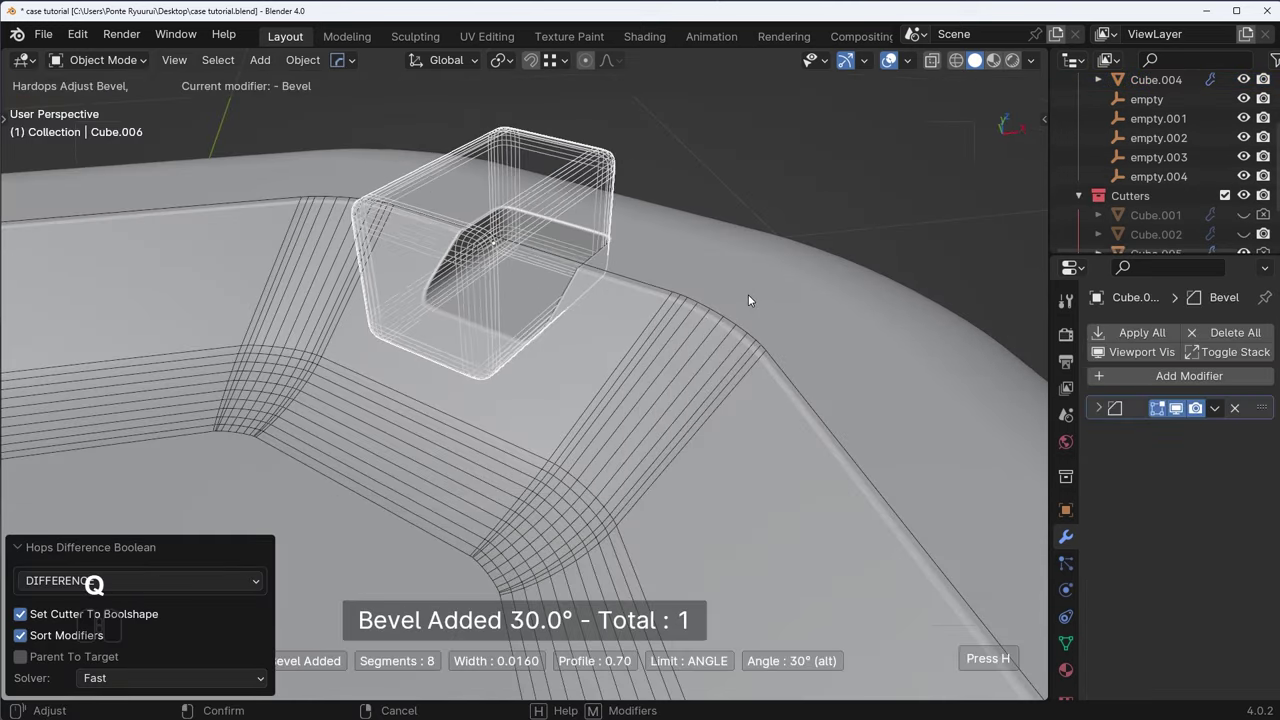
left_click(733, 297)
- Try mirroring the notch cutter across the Y axis, and undo the mirror
key("shift+2")
scroll(732, 297, "down", 4)
middle_click_drag(732, 297, 711, 426)
scroll(683, 359, "down", 4)
key("alt+x")
left_click(680, 398)
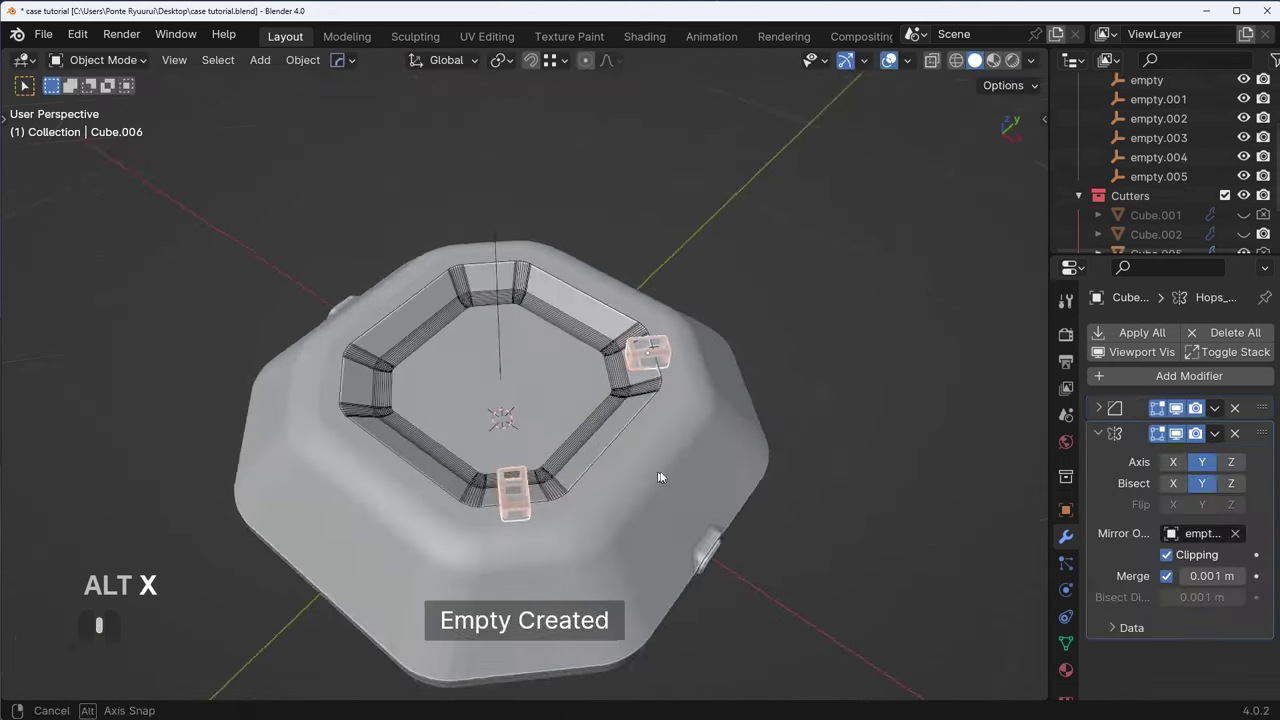
key("ctrl+z")
middle_click_drag(655, 474, 663, 419)
key("alt+x")
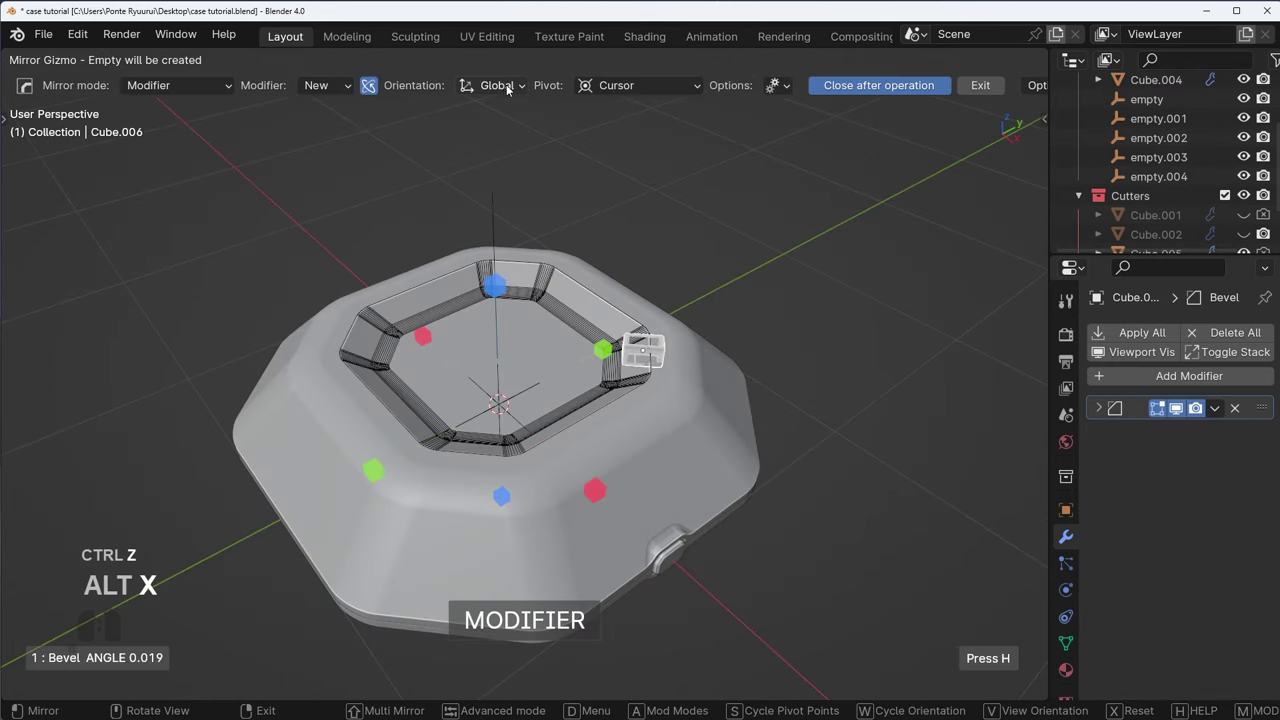
left_click(507, 89)
left_click(450, 143)
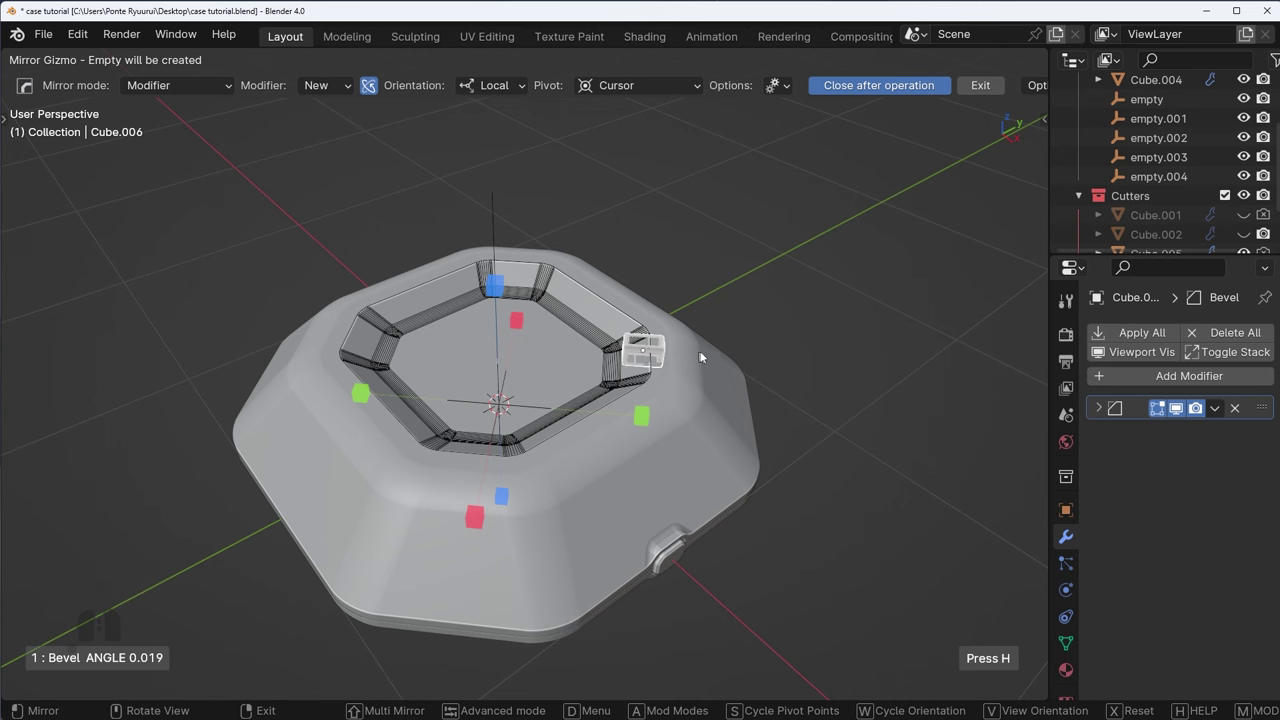
key("KP_7")
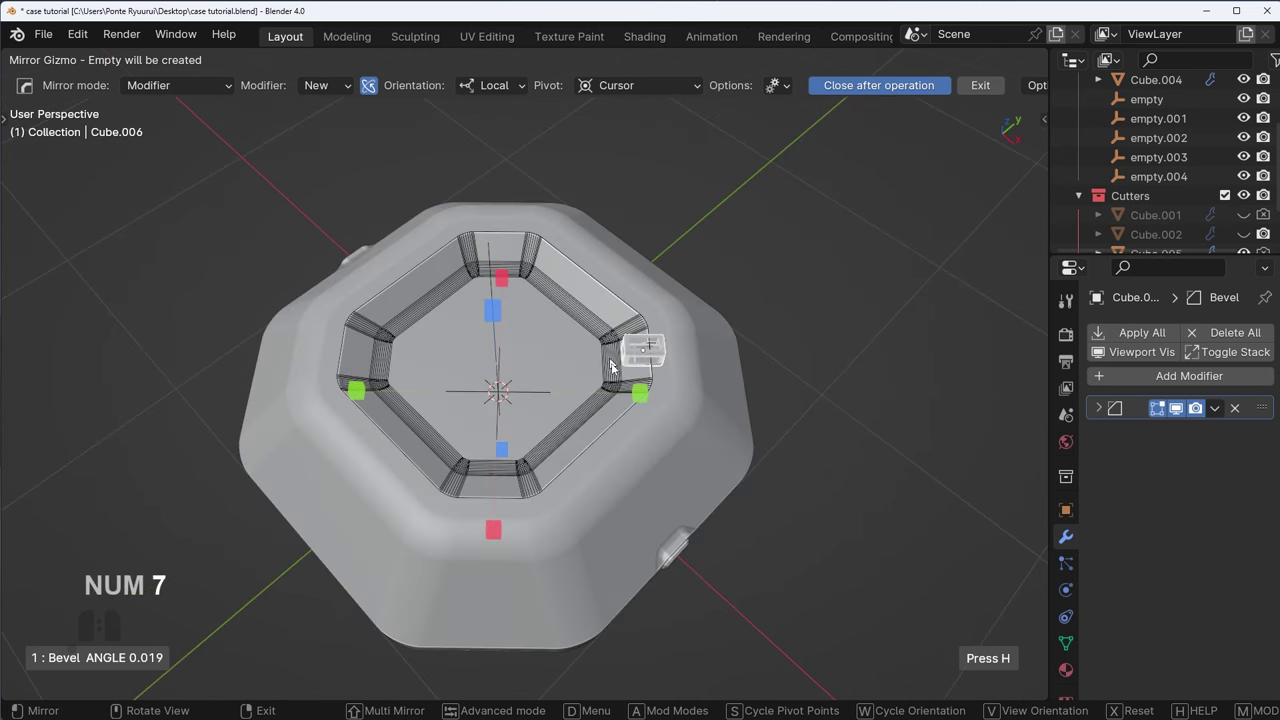
middle_click_drag(612, 366, 525, 408)
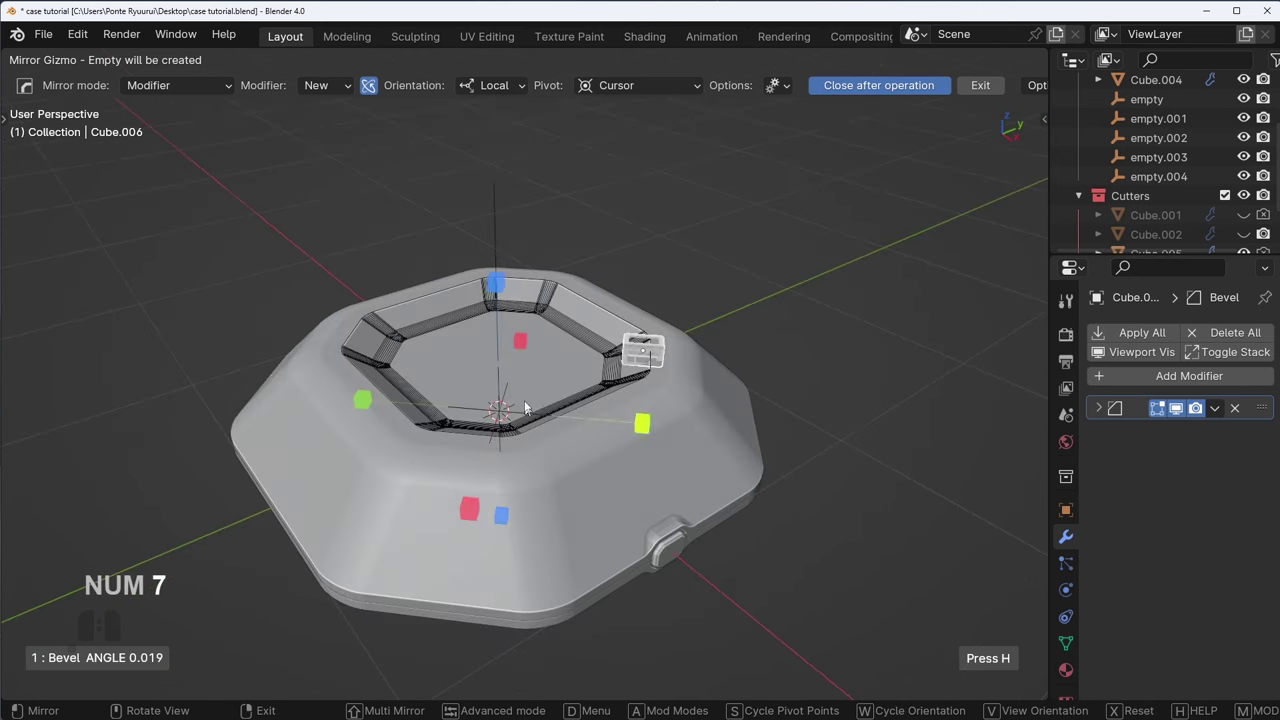
left_click(485, 87)
left_click(453, 167)
left_click(368, 86)
left_click(368, 86)
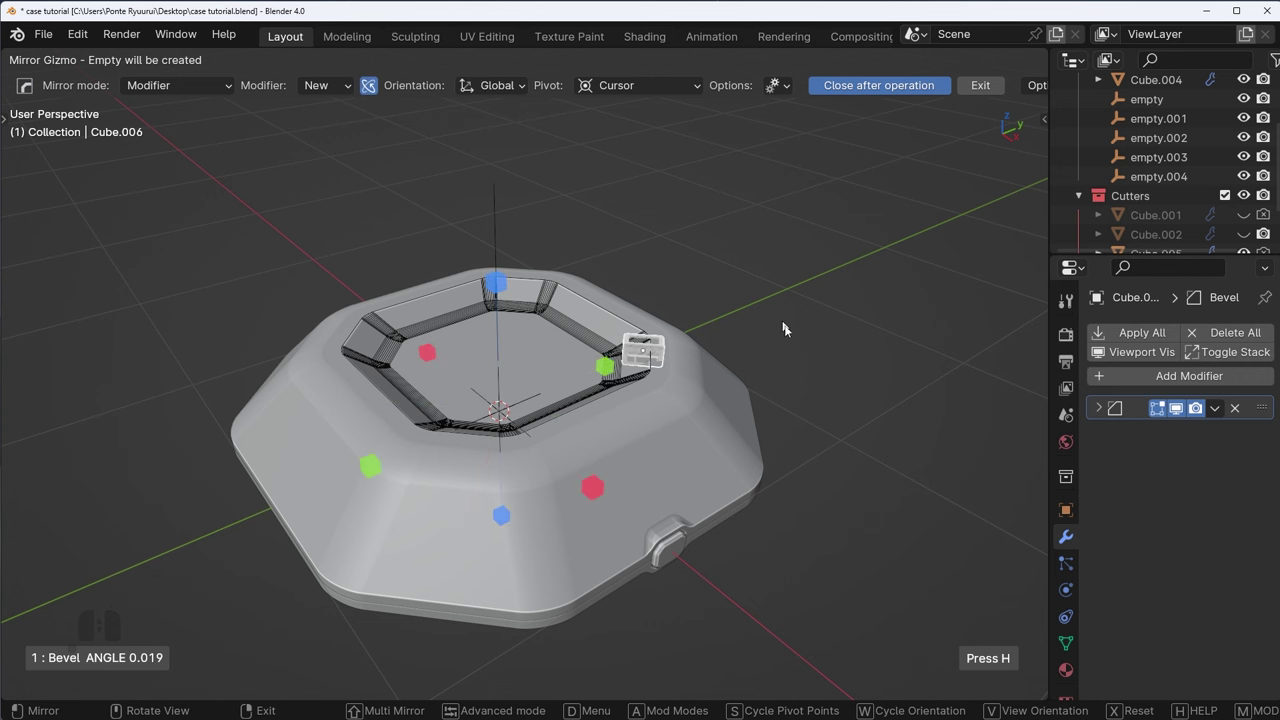
key("Escape")
- Mirror the notch cutter across the global Y and X axes about the 3D cursor so every angled recess corner gets a notch
key("alt+x")
left_click(368, 86)
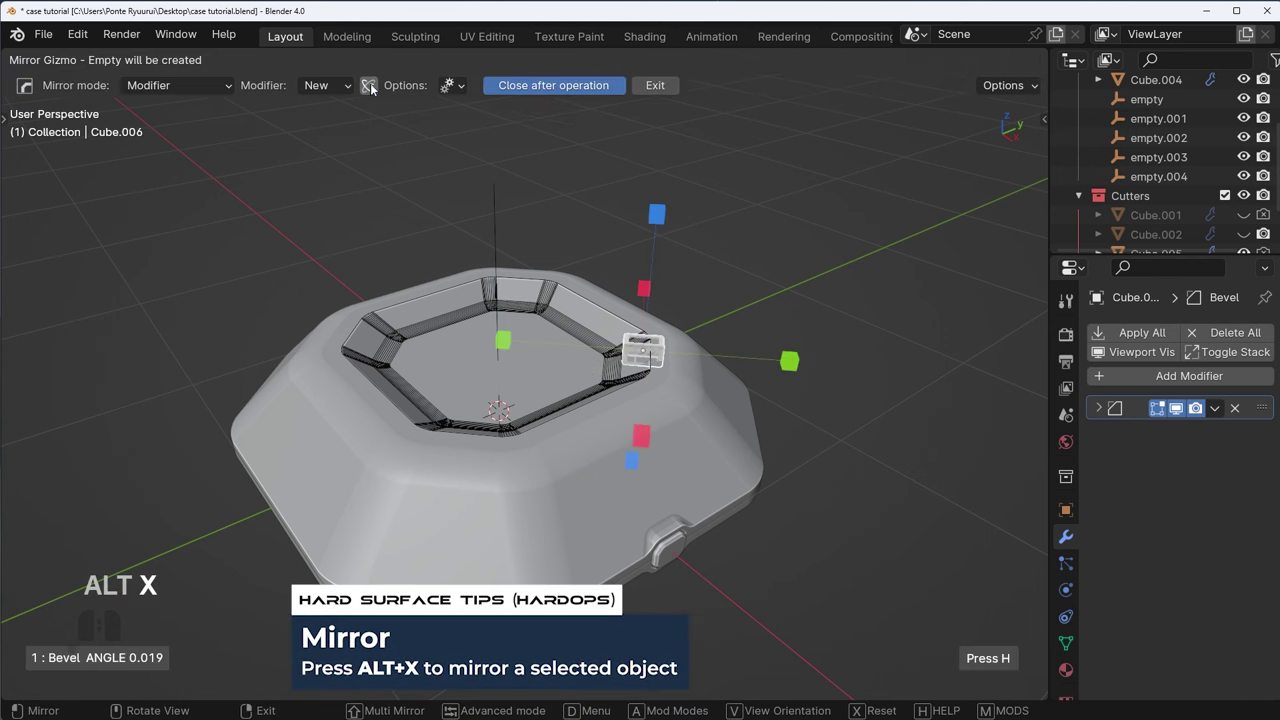
left_click(368, 86)
left_click(500, 87)
left_click(453, 173)
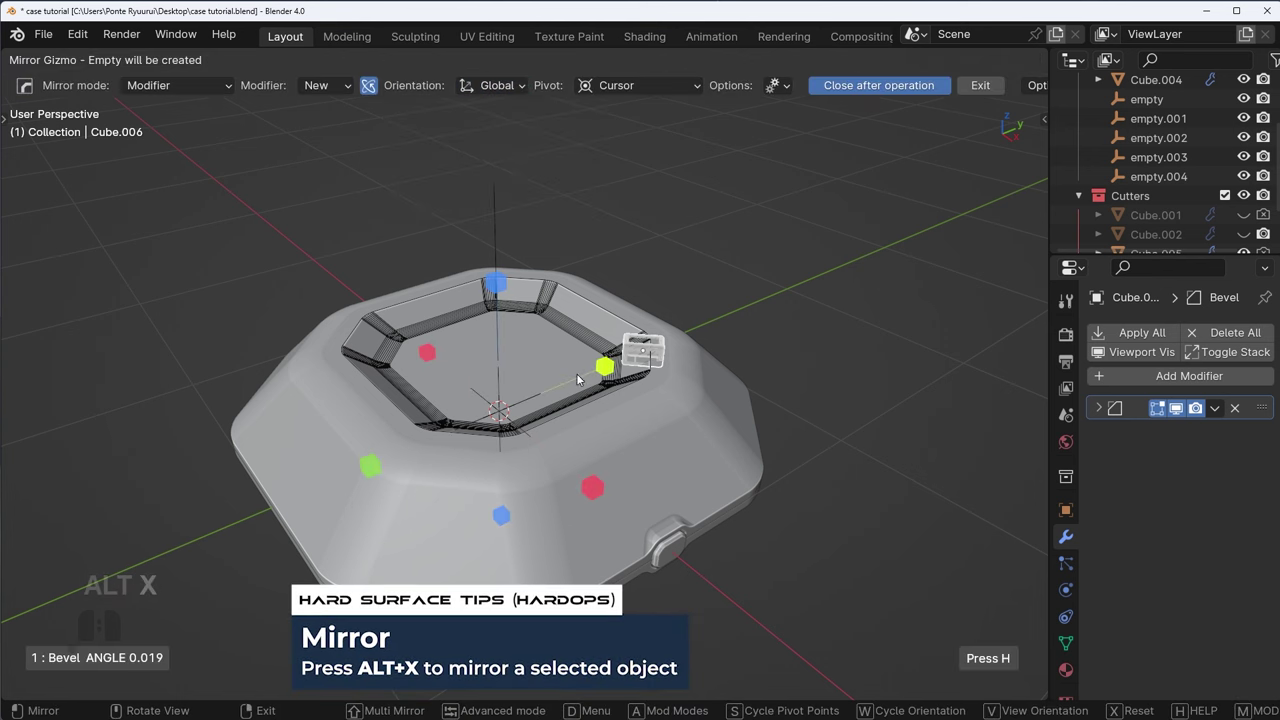
left_click(588, 372)
middle_click_drag(577, 402, 597, 458)
key("alt+x")
left_click(592, 471)
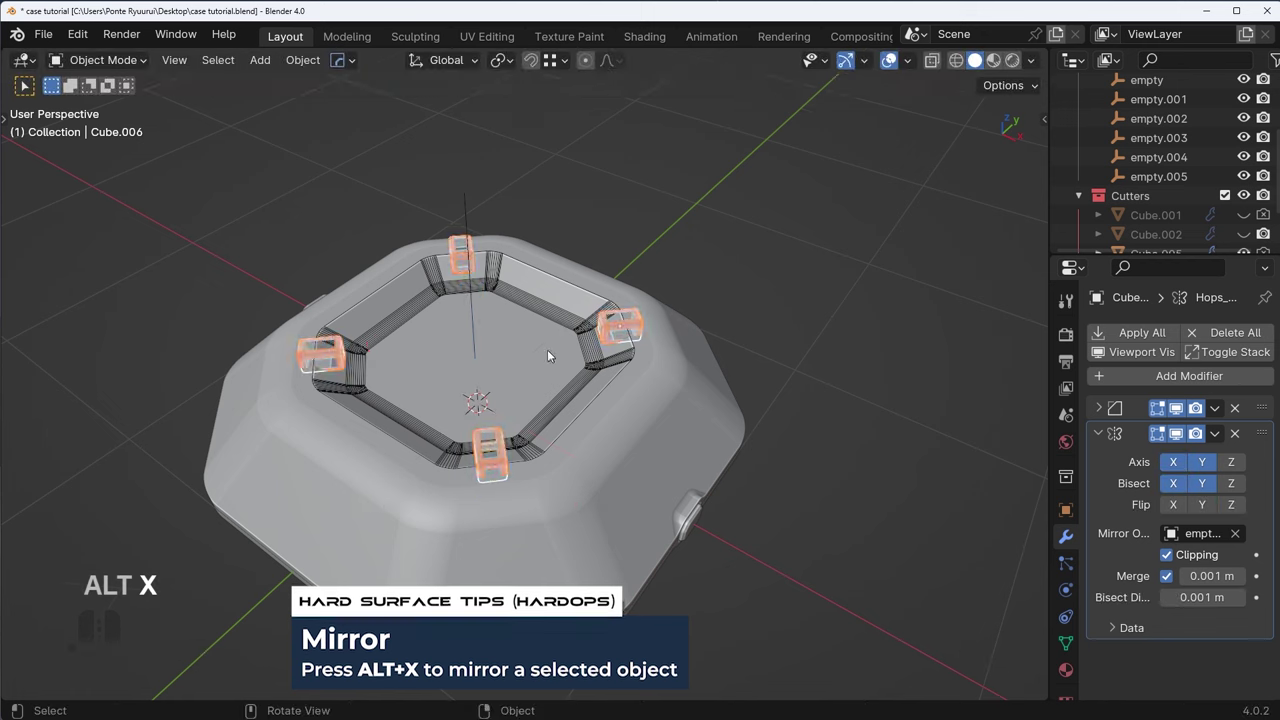
- Hide the cutters temporarily to inspect the notches around the recess rim
key("shift+2")
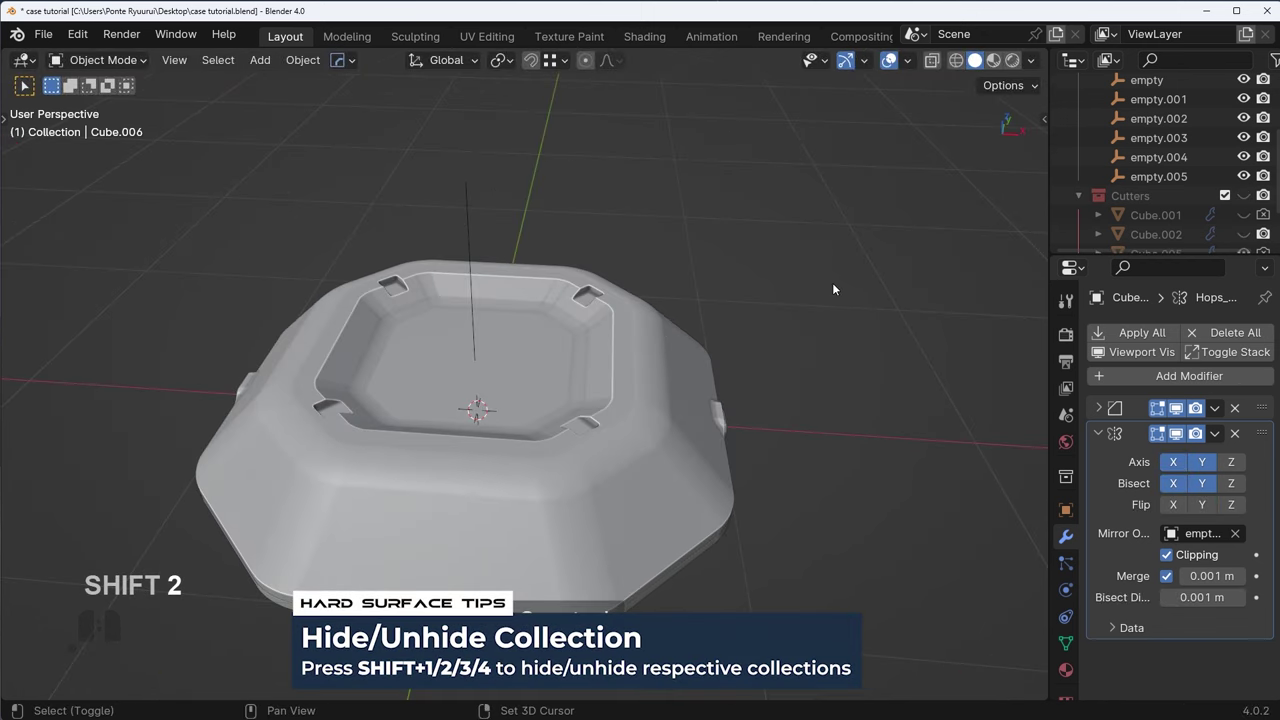
scroll(832, 289, "down", 3)
middle_click_drag(832, 289, 800, 368)
scroll(806, 367, "up", 3)
key("ctrl+z")
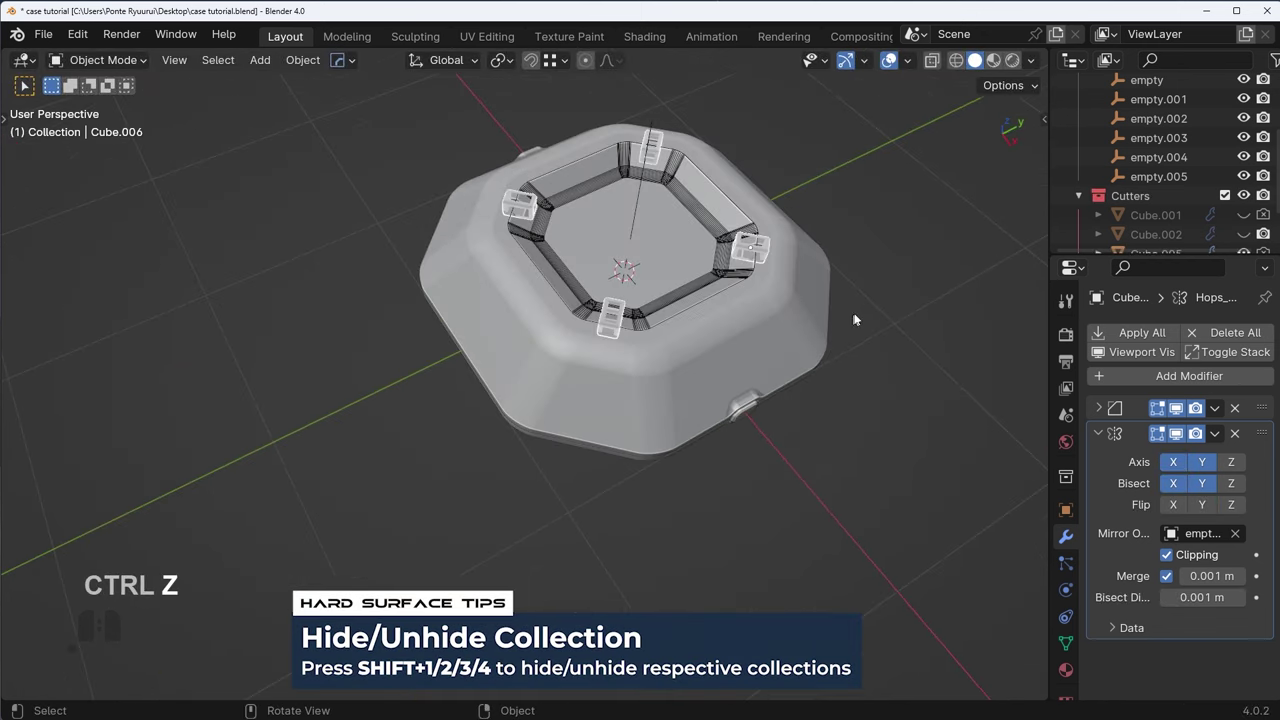
- Try scaling the notch cutters down in two passes, checking the cuts with the cutters hidden
middle_click_drag(854, 317, 815, 345)
middle_click_drag(815, 345, 760, 440, "shift")
scroll(690, 457, "up", 4)
key("s")
left_click(708, 469)
key("shift+2")
scroll(708, 469, "down", 3)
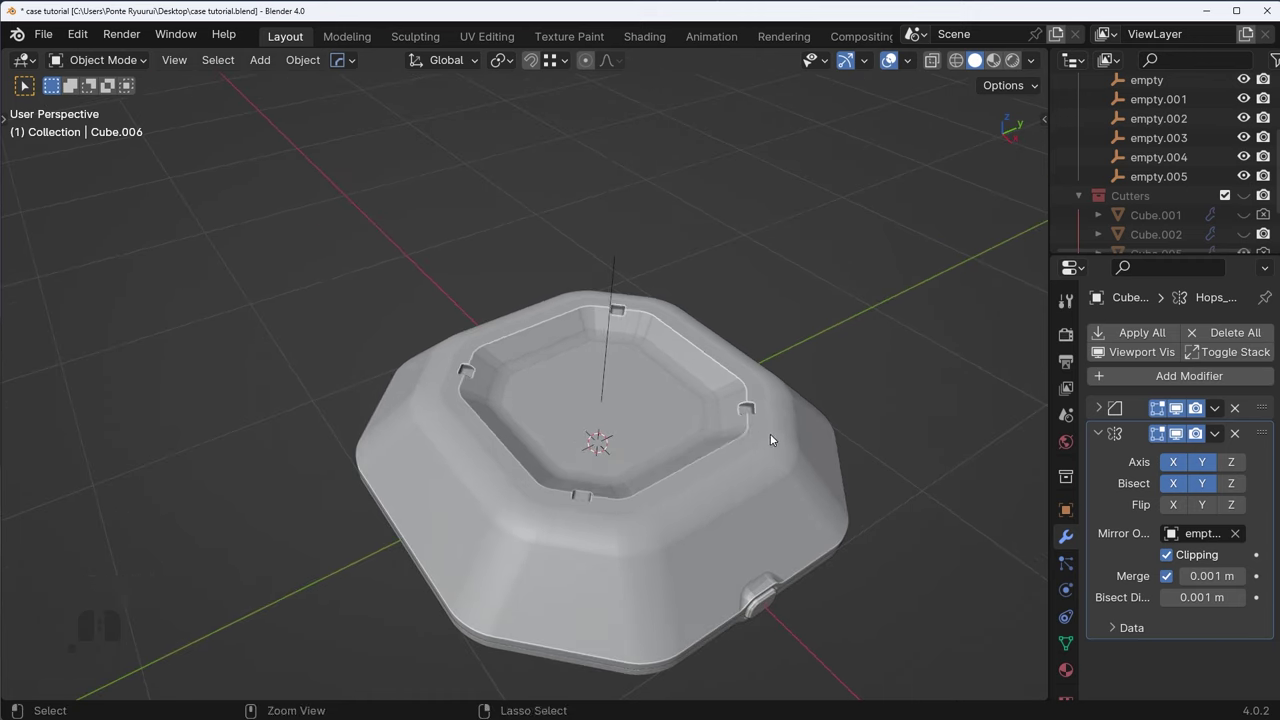
key("ctrl+z")
scroll(755, 437, "up", 4)
key("s")
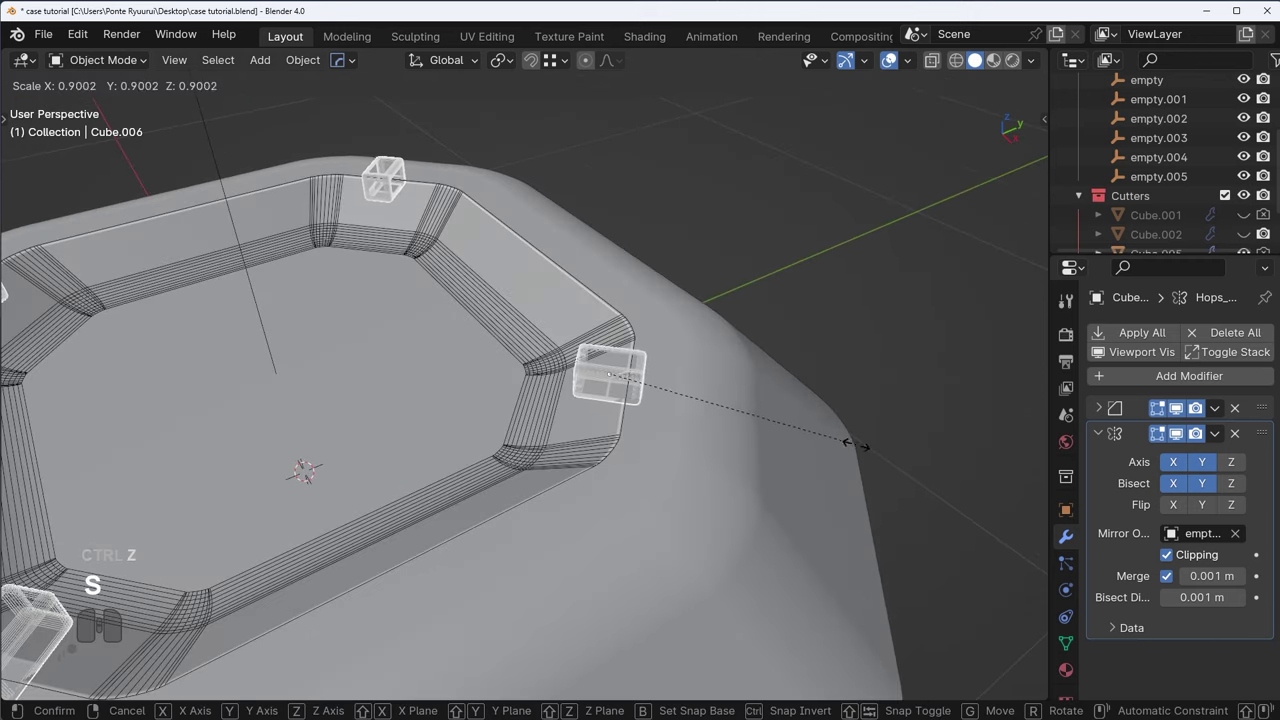
left_click(830, 442)
key("shift+2")
scroll(684, 444, "down", 4)
- Undo the recent scaling of the notch cutters while keeping their X and Y mirroring
key("ctrl+z")
key("ctrl+z")
key("ctrl+z")
key("ctrl+z")
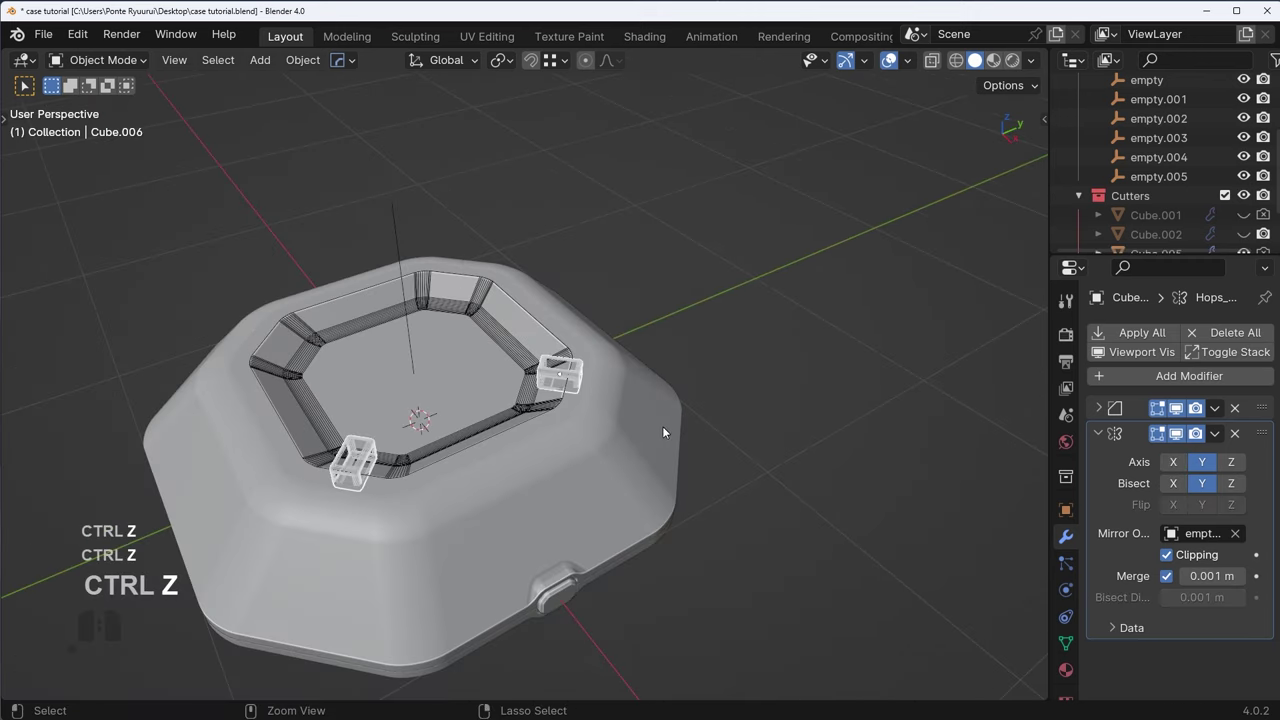
middle_click_drag(663, 430, 732, 434, "shift")
scroll(732, 434, "up", 3)
key("ctrl+shift+z")
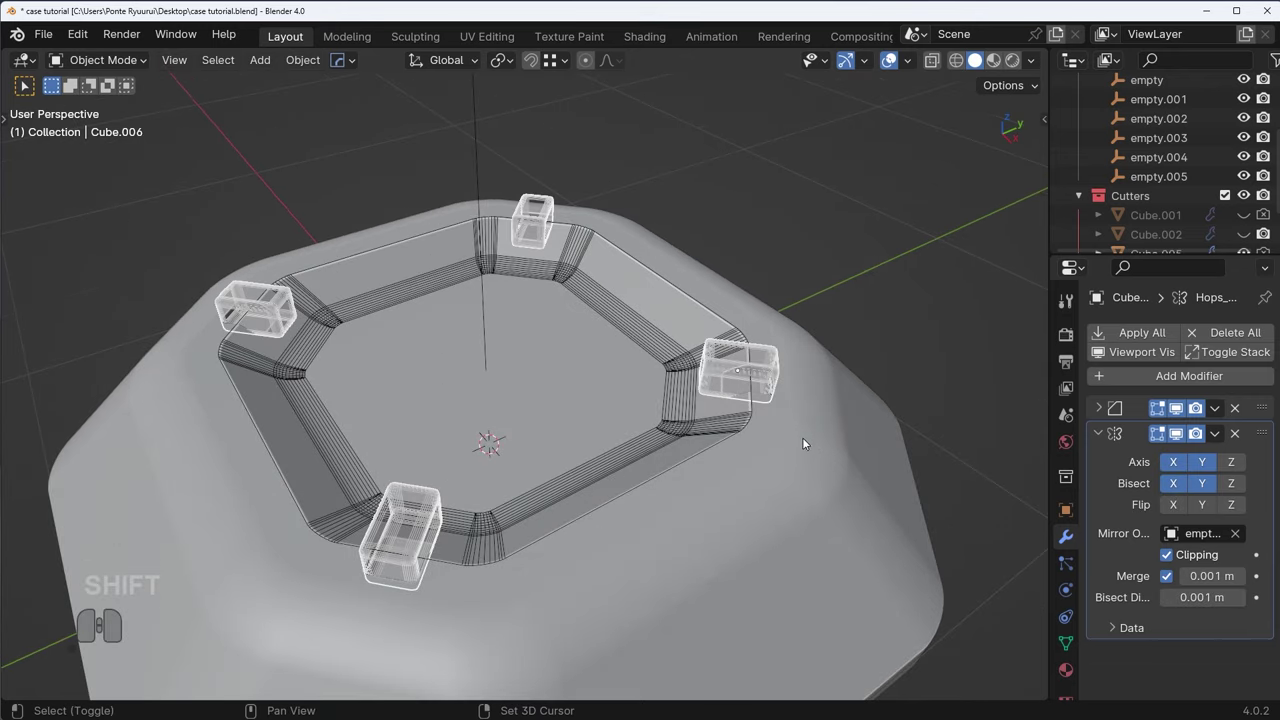
- Hide the cutters and check the notch size against the whole case
key("shift+2")
scroll(795, 440, "down", 6)
middle_click_drag(725, 482, 725, 432)
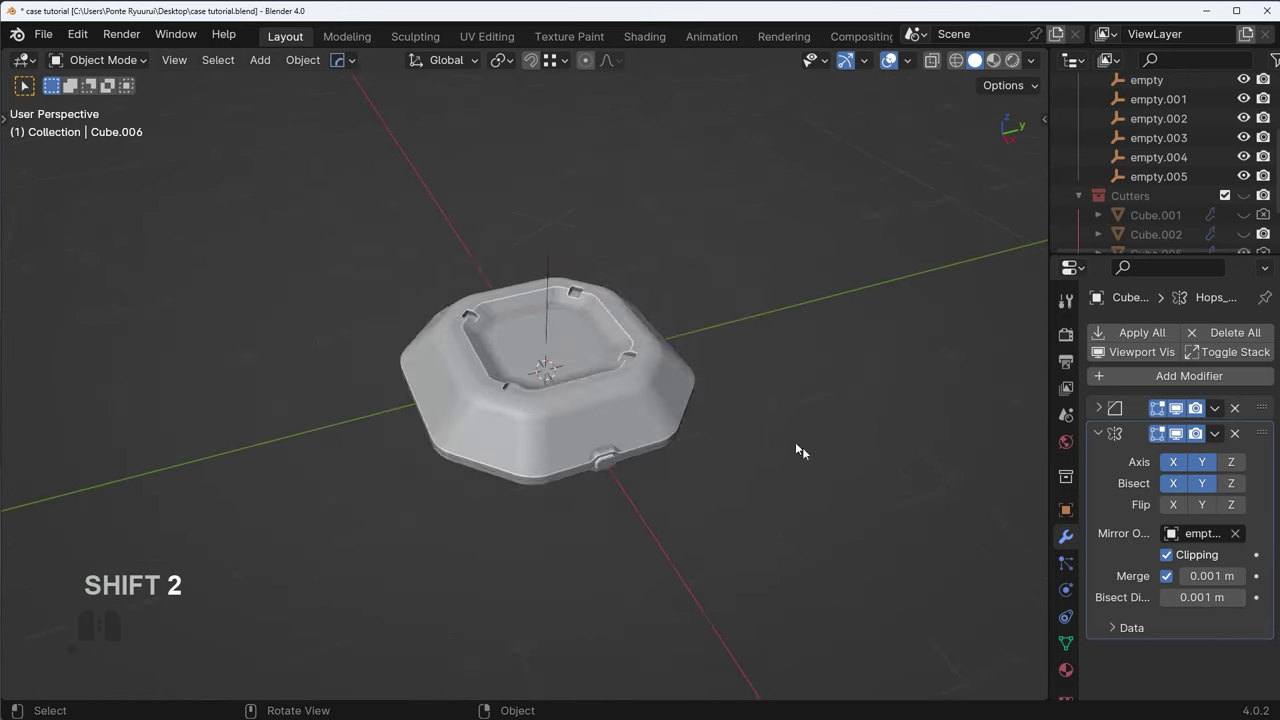
scroll(804, 449, "up", 5)
- Show the cutters again and scale the mirrored notch cutters down to about 0.7
key("ctrl+z")
middle_click_drag(870, 375, 705, 436, "shift")
scroll(702, 433, "up", 3)
key("s")
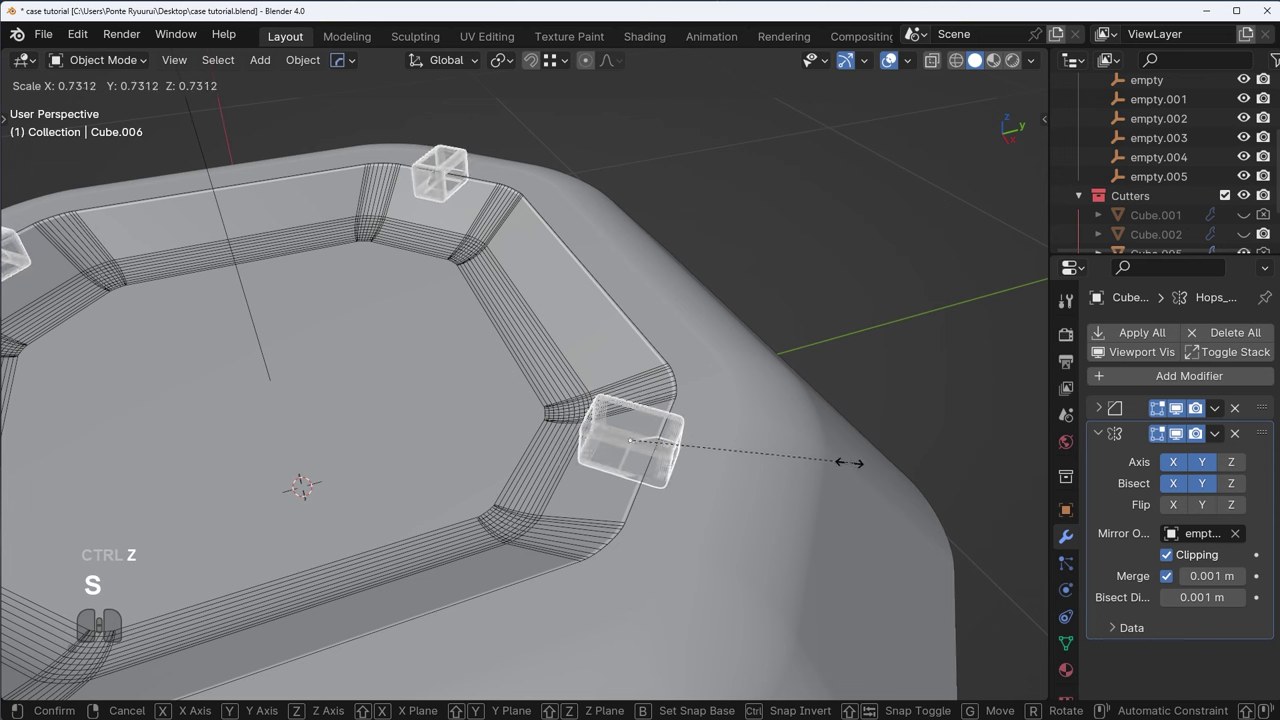
left_click(833, 463)
- Hide the cutters and examine the reduced notches in the recess rim from several angles
key("shift+2")
scroll(828, 464, "down", 5)
middle_click_drag(602, 438, 740, 450, "shift")
middle_click_drag(740, 450, 643, 511)
scroll(643, 511, "up", 2)
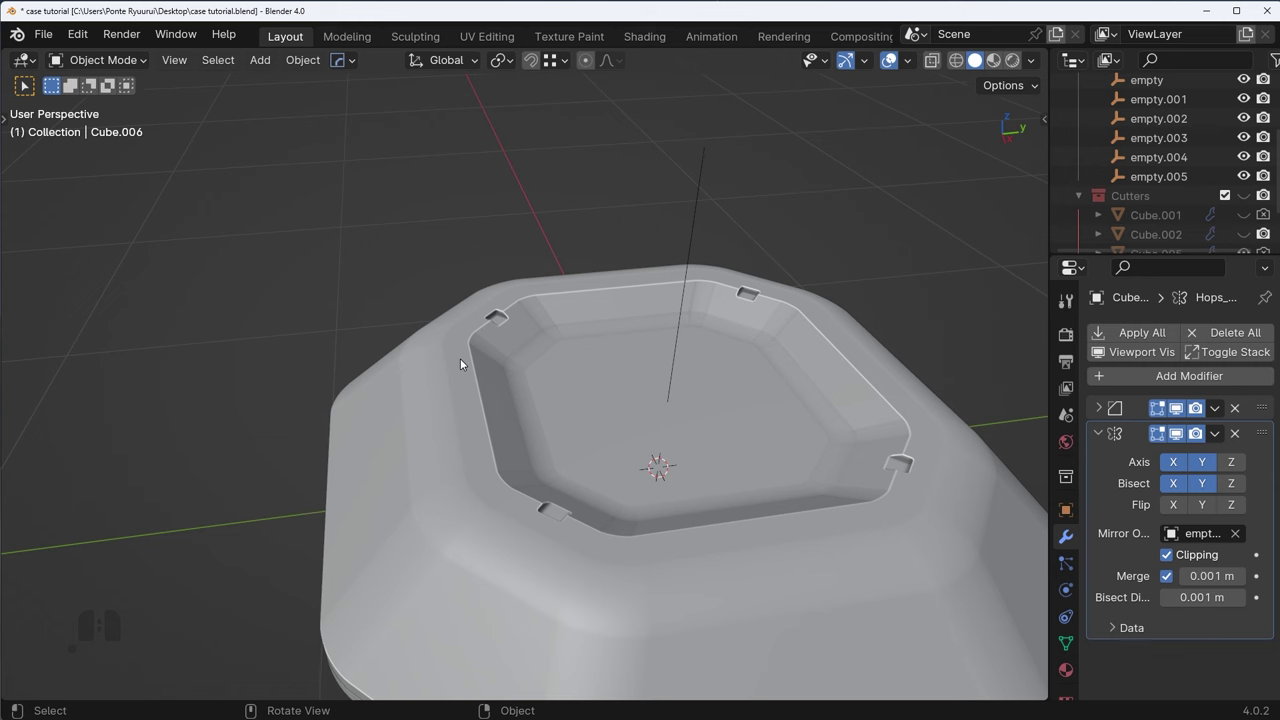
scroll(460, 364, "down", 4)
middle_click_drag(460, 364, 785, 489)
middle_click_drag(614, 528, 711, 513)
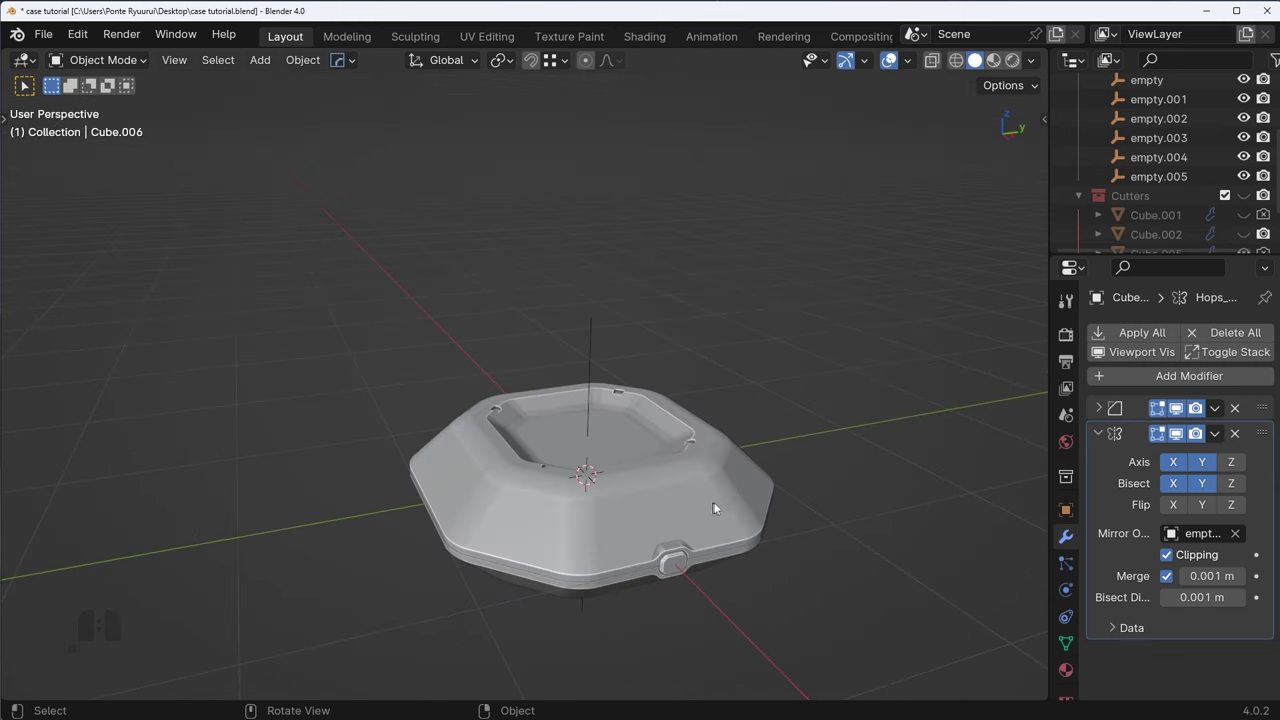
- Show the notch cutters again and mirror them across the Z axis using the existing mirror modifier
key("ctrl+z")
key("alt+x")
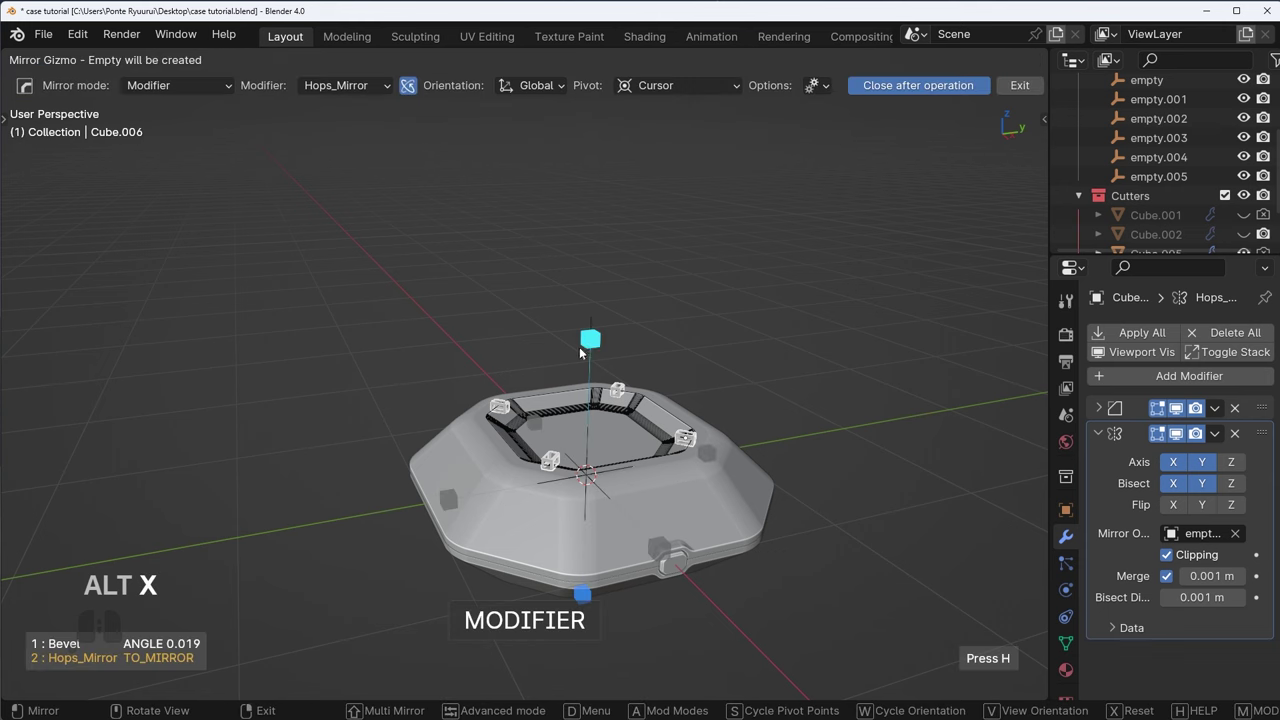
left_click(589, 338)
- Subtract the mirrored notch cutters from the case's lower half and hide the Cutters collection
middle_click_drag(740, 534, 643, 438)
scroll(643, 438, "up", 2)
middle_click_drag(626, 488, 632, 325, "shift")
scroll(632, 306, "up", 3)
left_click(631, 304, "shift")
key("ctrl+KP_Subtract")
key("shift+2")
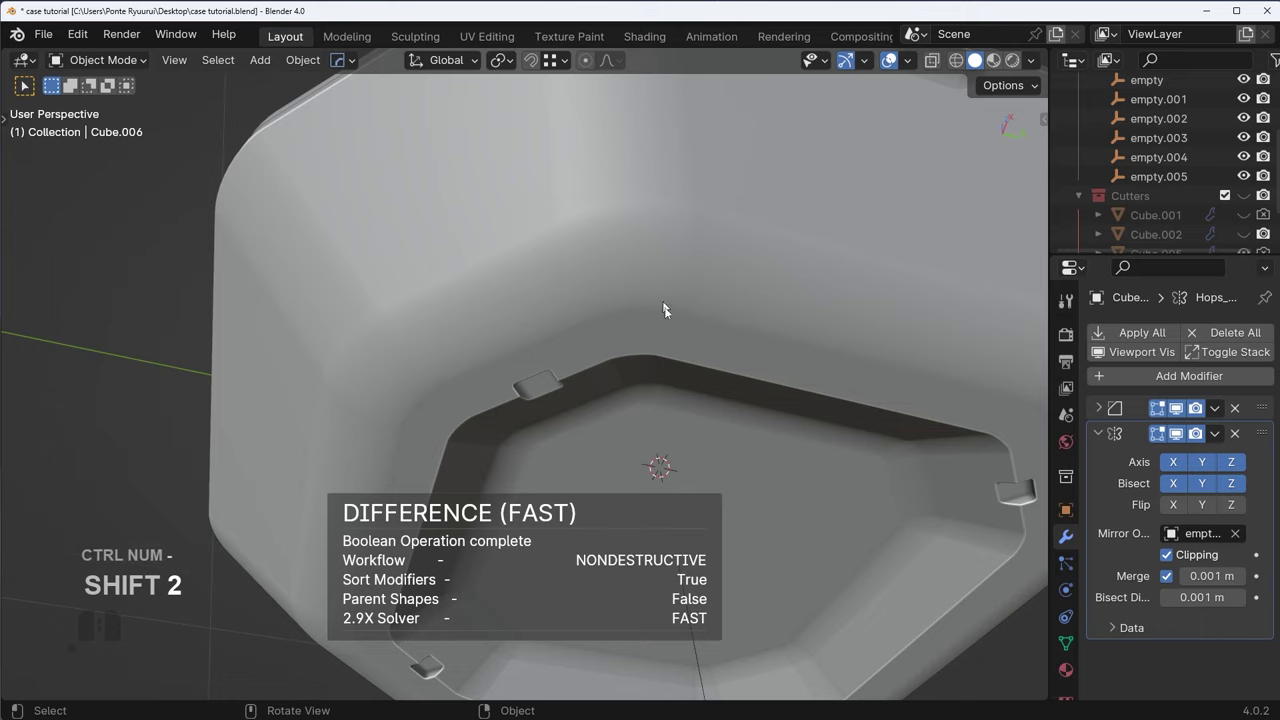
- Save the case file with the notches cut into both halves
scroll(669, 325, "down", 4)
middle_click_drag(675, 347, 735, 560)
key("ctrl+s")
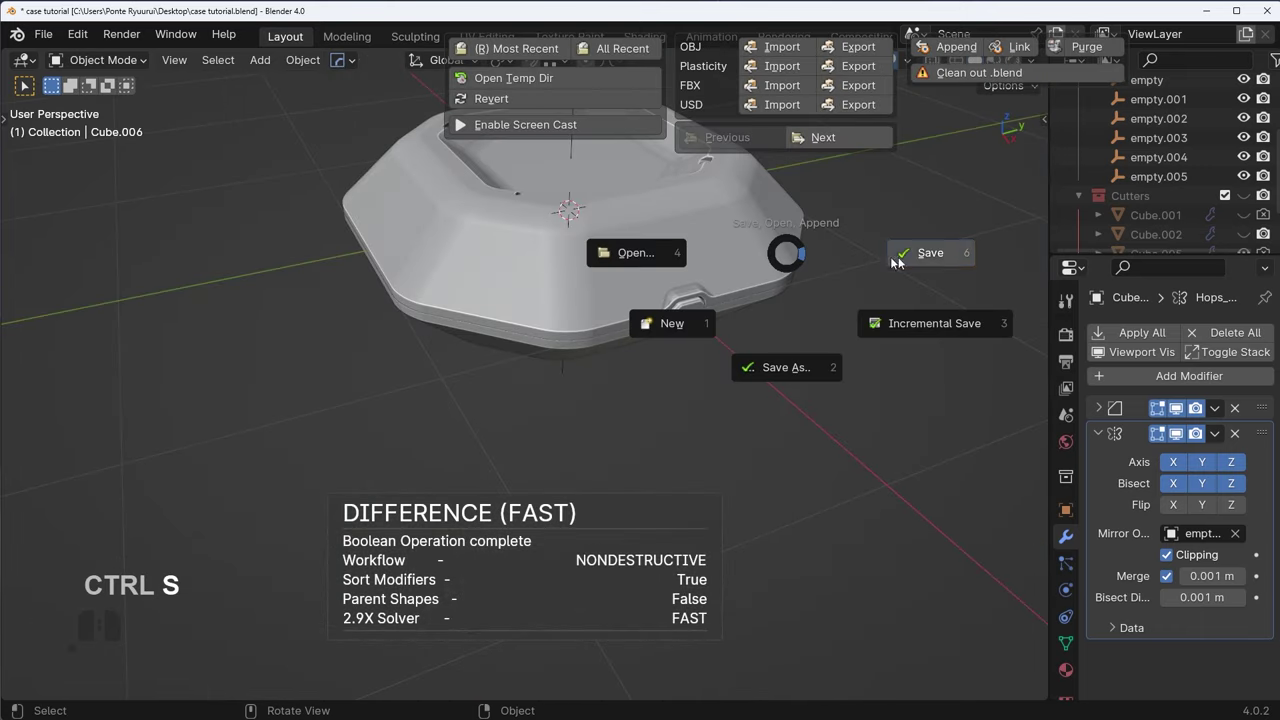
left_click(900, 260)
- Add a 2 m plane at the centre of the case
middle_click_drag(651, 160, 745, 280, "shift")
middle_click_drag(745, 280, 655, 384)
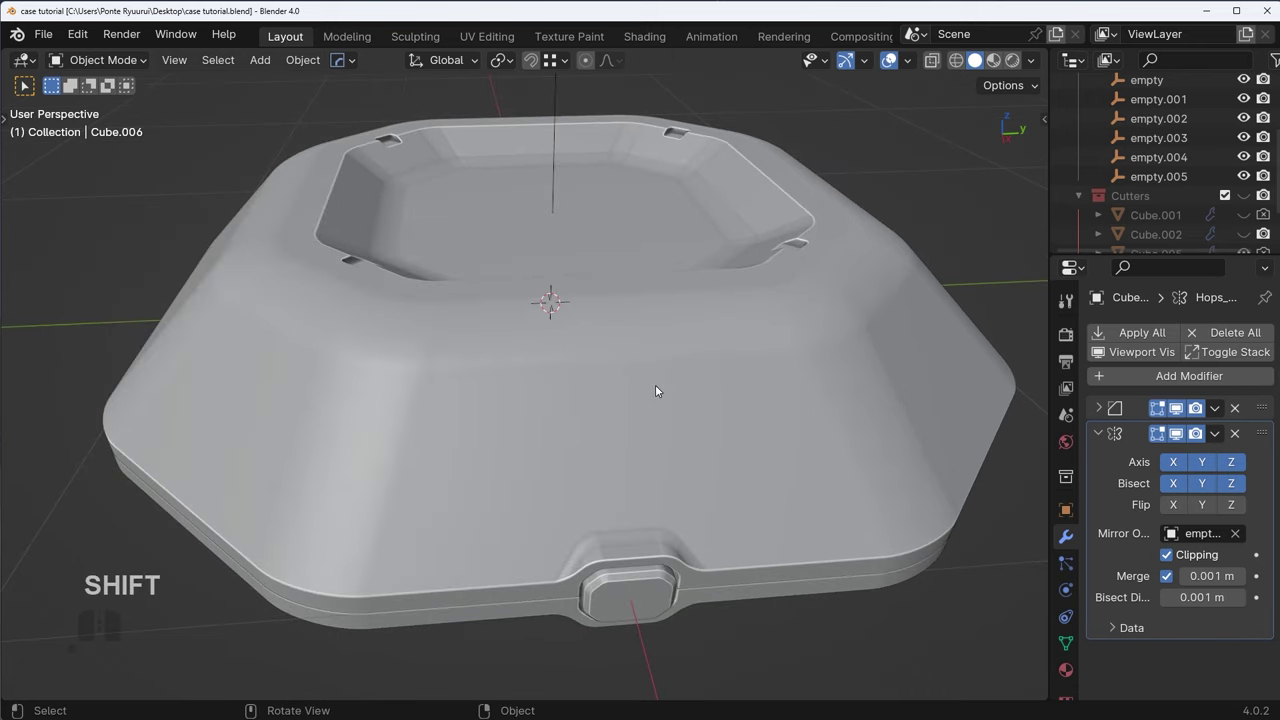
scroll(655, 384, "down", 4)
key("shift+a")
mouse_move(600, 266)
left_click(768, 286)
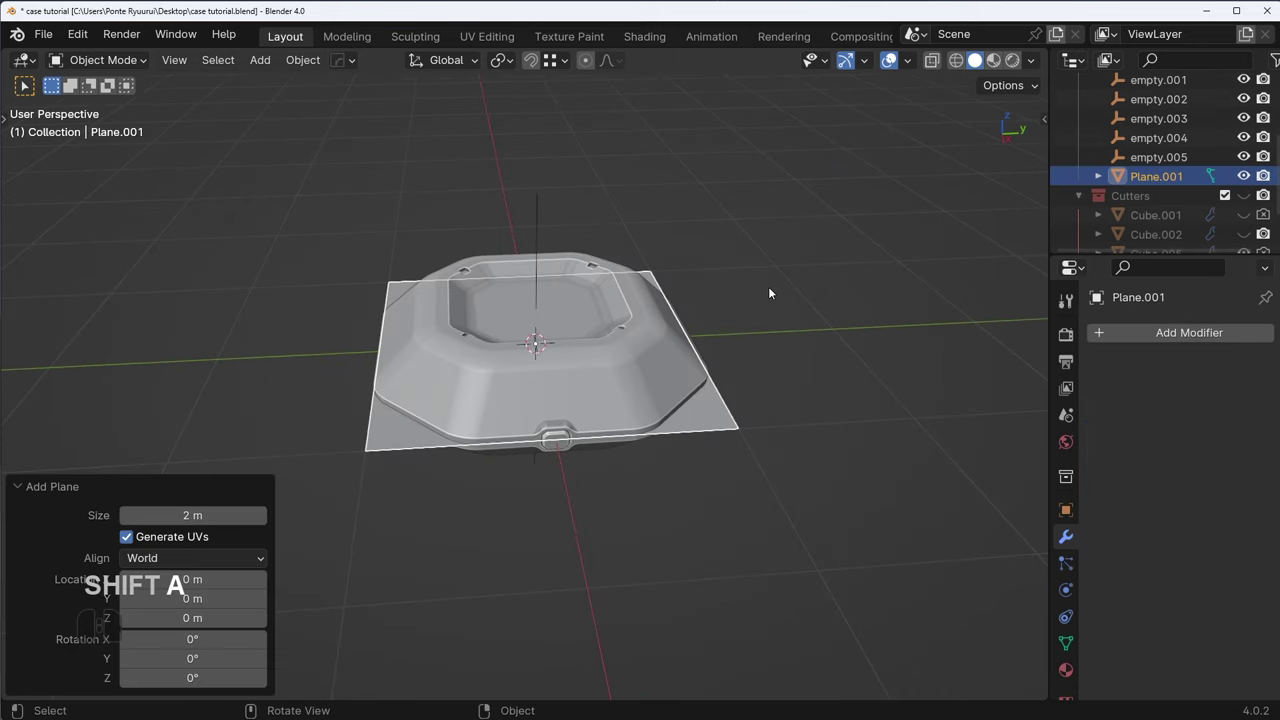
- Rotate the plane 90° about the X axis and scale it by 1.89
key("r")
key("x")
key("9")
key("0")
key("Return")
key("s")
left_click(826, 425)
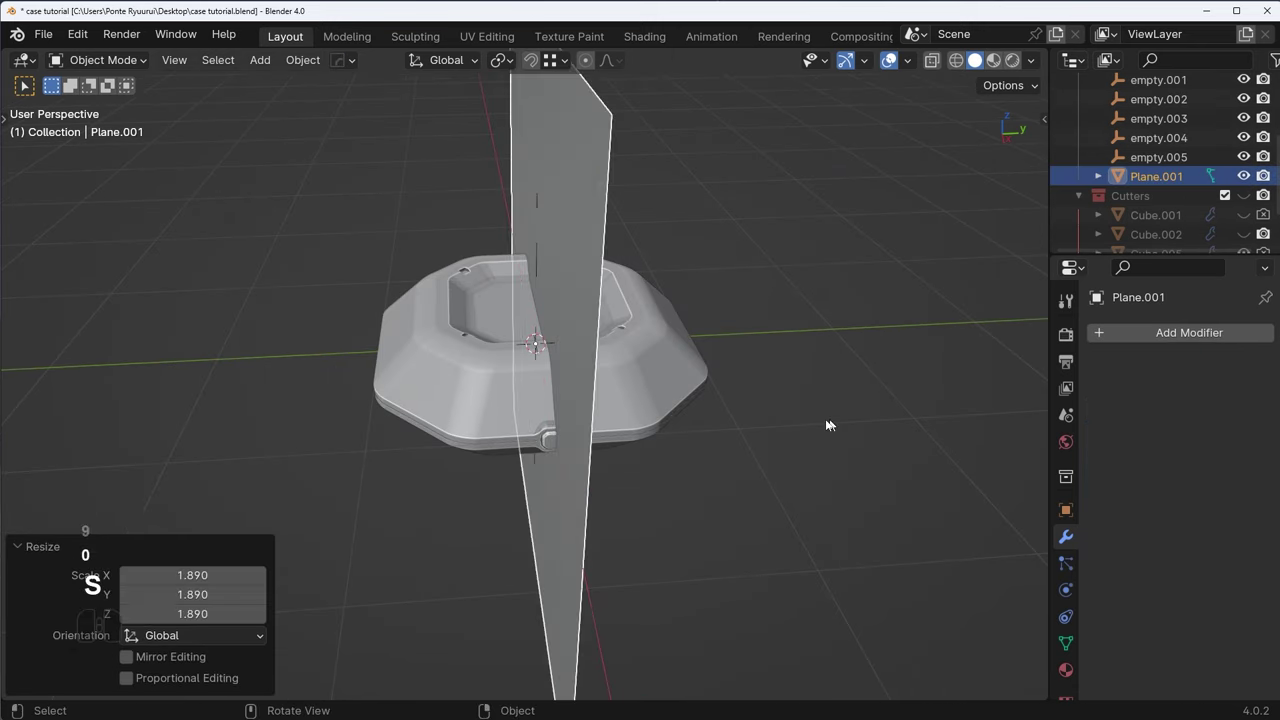
- Extrude the whole plane into a block enclosing one side of the case and recalculate its normals outward
key("Tab")
key("a")
key("e")
left_click(774, 416)
key("a")
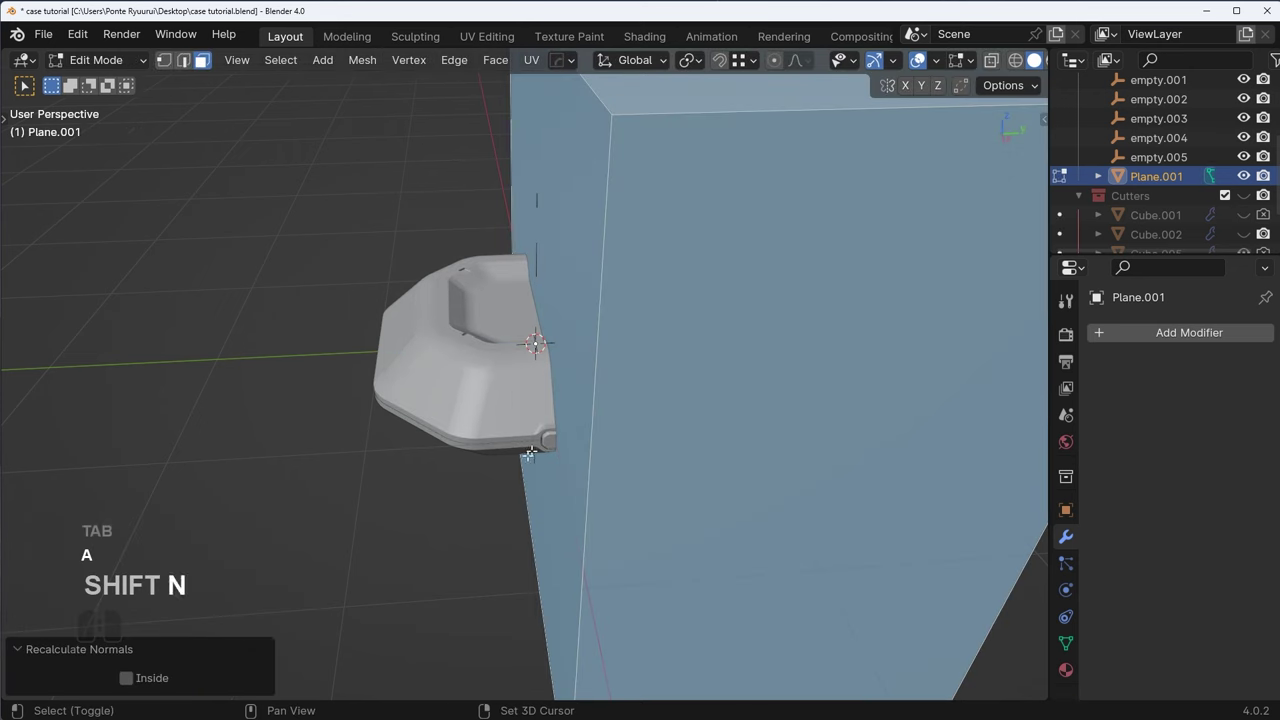
key("Tab")
- Try slicing the case's upper half through its centre with the block, and undo the slice
left_click(489, 392, "shift")
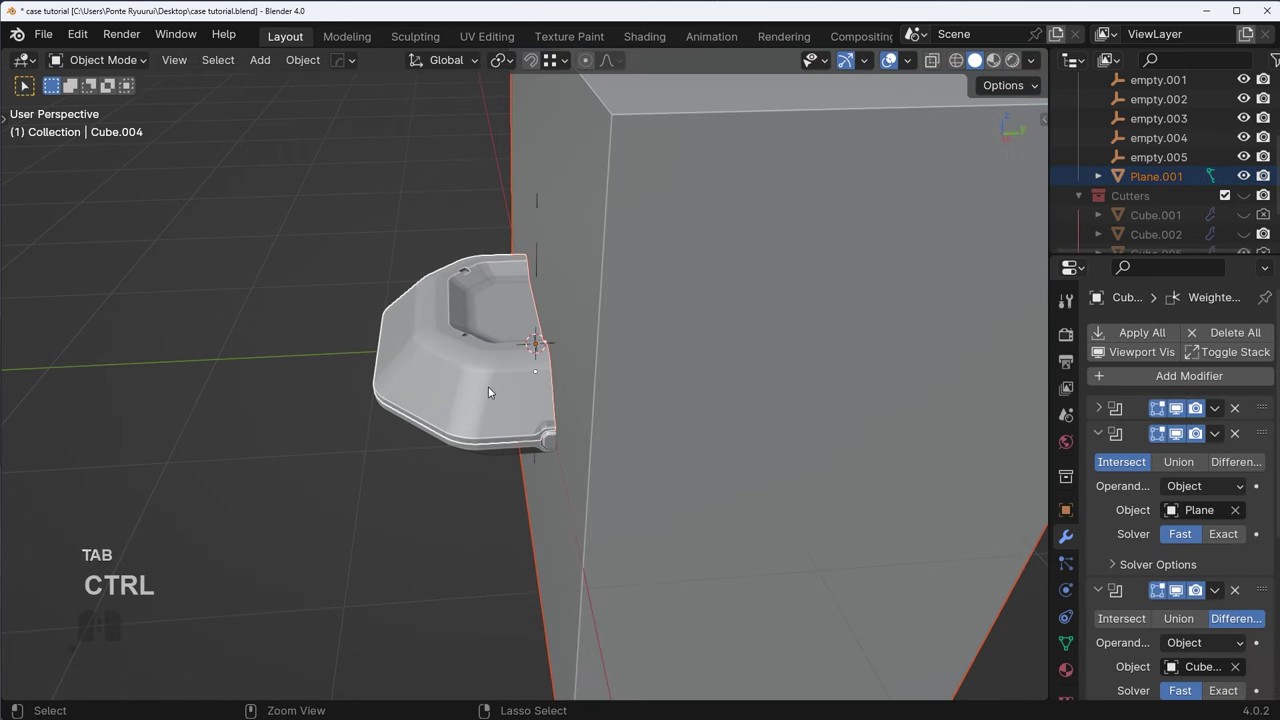
key("ctrl+KP_Divide")
middle_click_drag(535, 379, 678, 430)
scroll(680, 417, "up", 5)
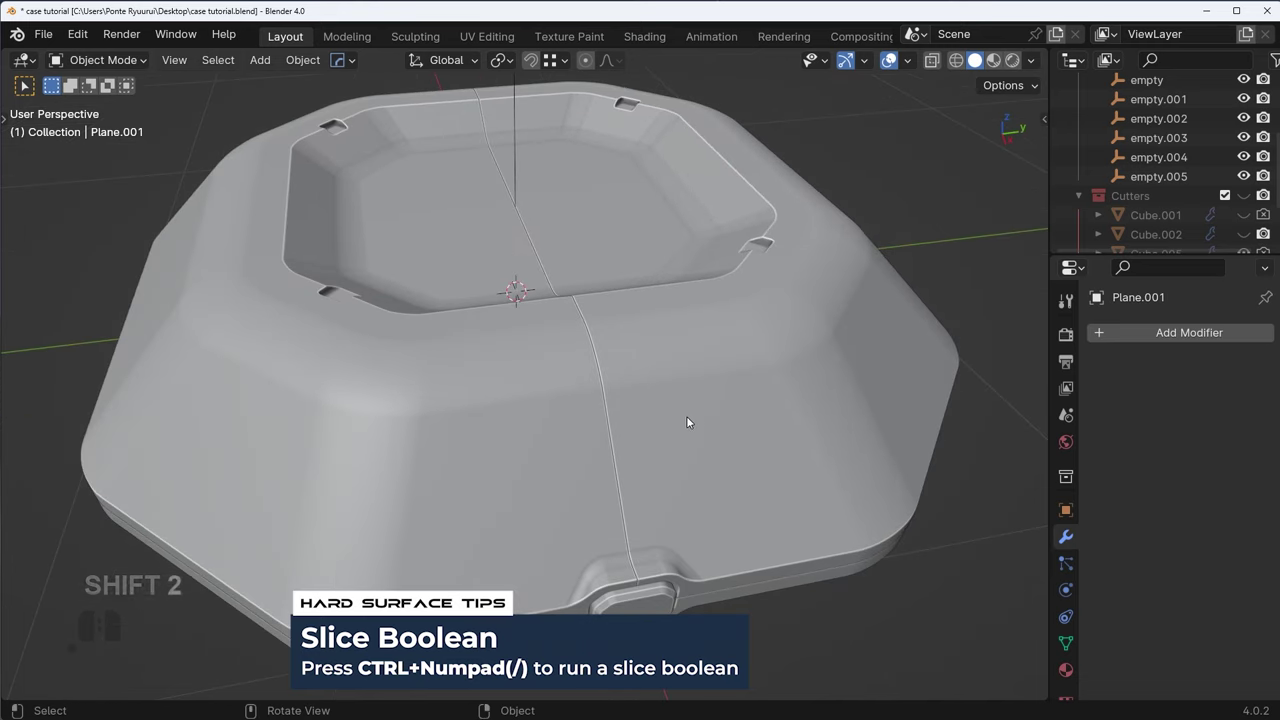
key("ctrl+z")
key("ctrl+z")
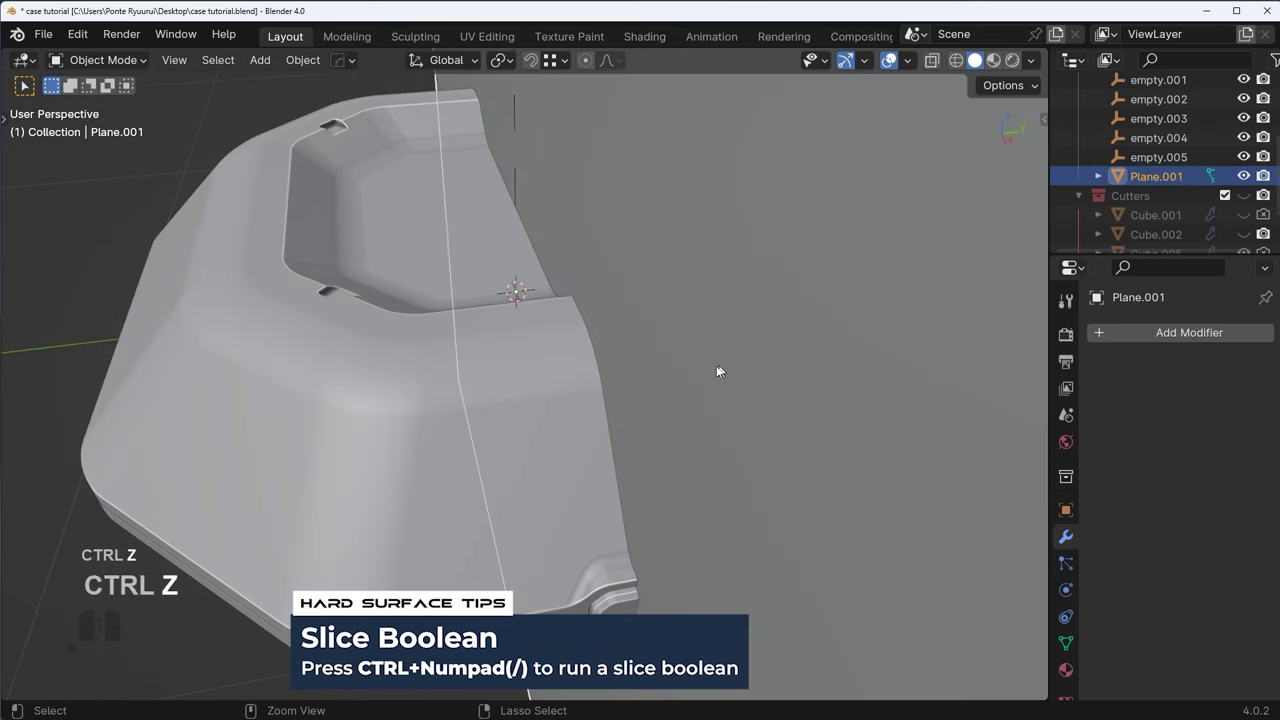
- Delete the slicing block beside the case
scroll(744, 360, "down", 2)
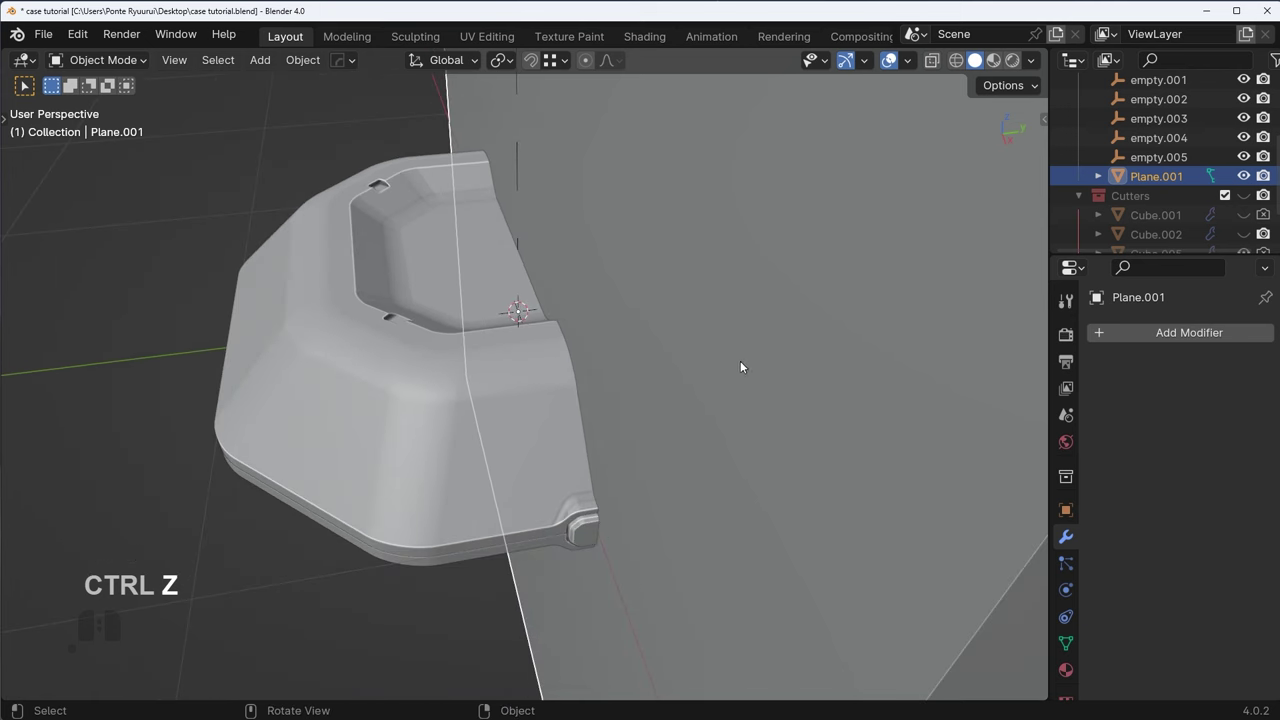
middle_click_drag(580, 386, 525, 336)
key("Delete")
- Try to mirror the upper half's mesh while editing its faces, and undo the mirror
left_click(591, 321)
key("Tab")
left_click(569, 454)
key("Tab")
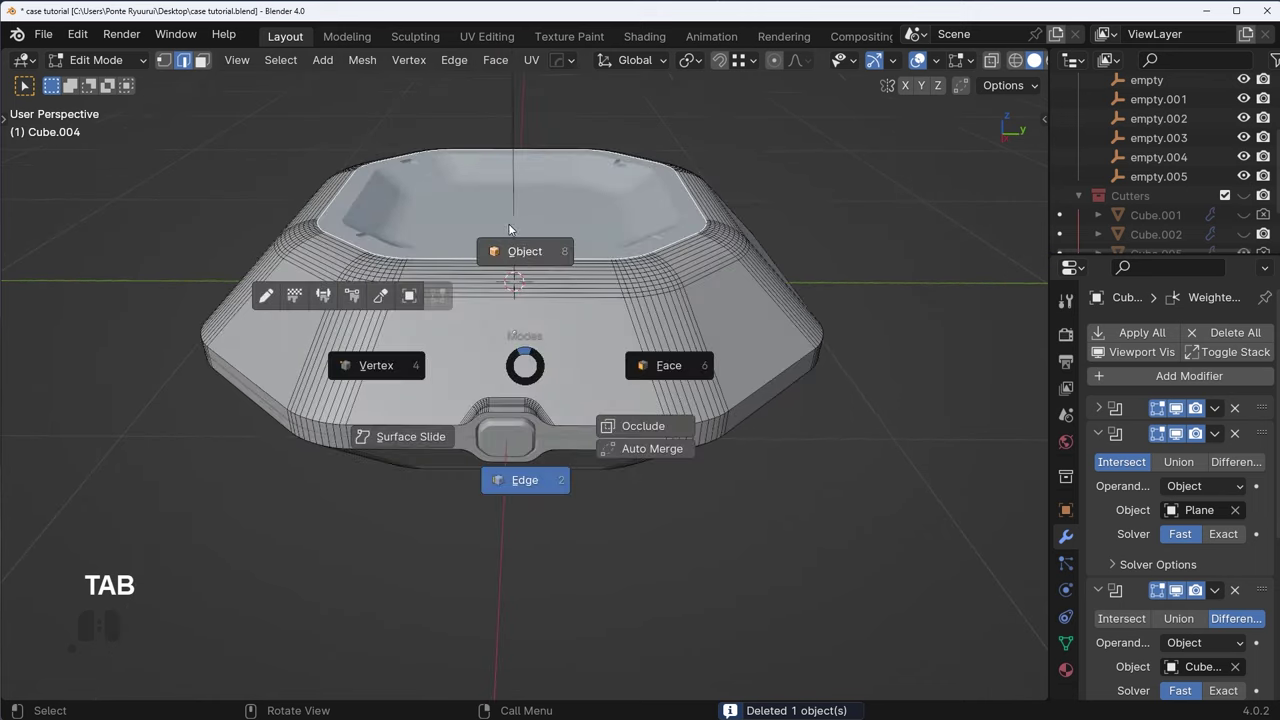
left_click(515, 236)
key("Tab")
left_click(688, 388)
key("alt+x")
left_click(686, 368)
key("ctrl+z")
- Select all faces of the upper half and symmetrize them from -Y to +Y
key("a")
key("Tab")
left_click(676, 263)
key("Tab")
left_click(766, 455)
key("a")
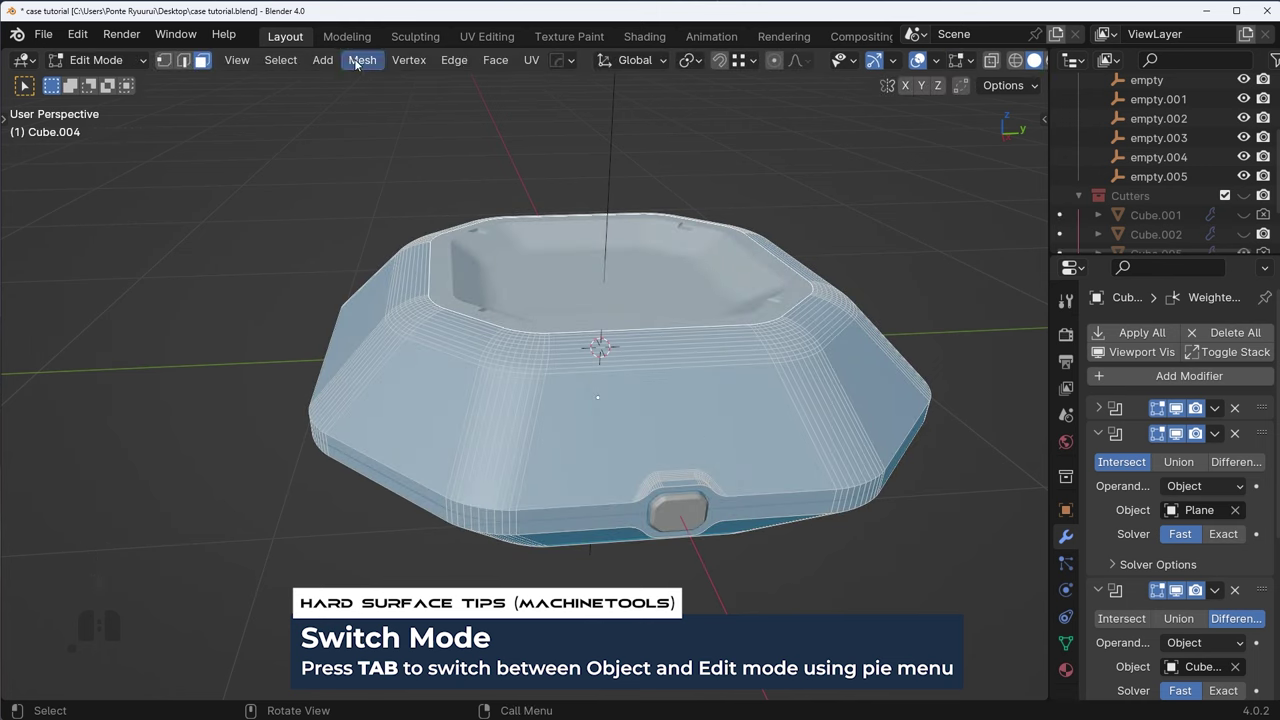
left_click(356, 66)
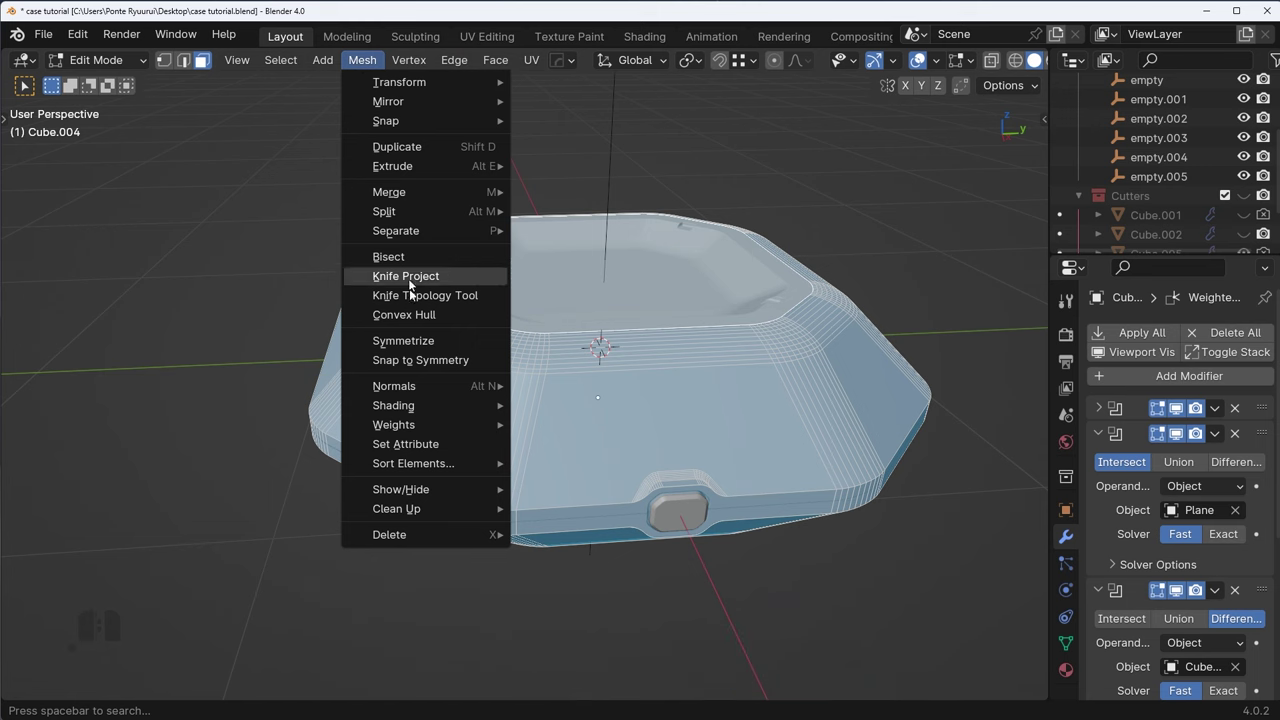
left_click(413, 342)
left_click(176, 659)
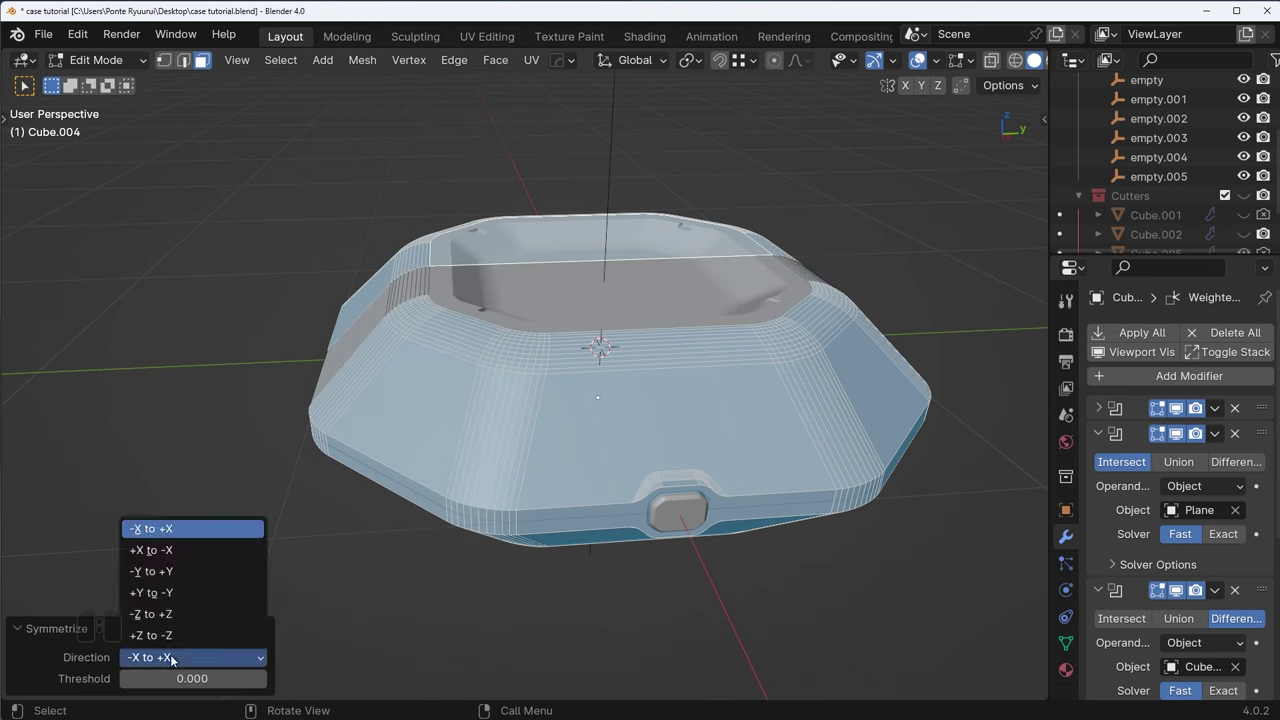
left_click(177, 571)
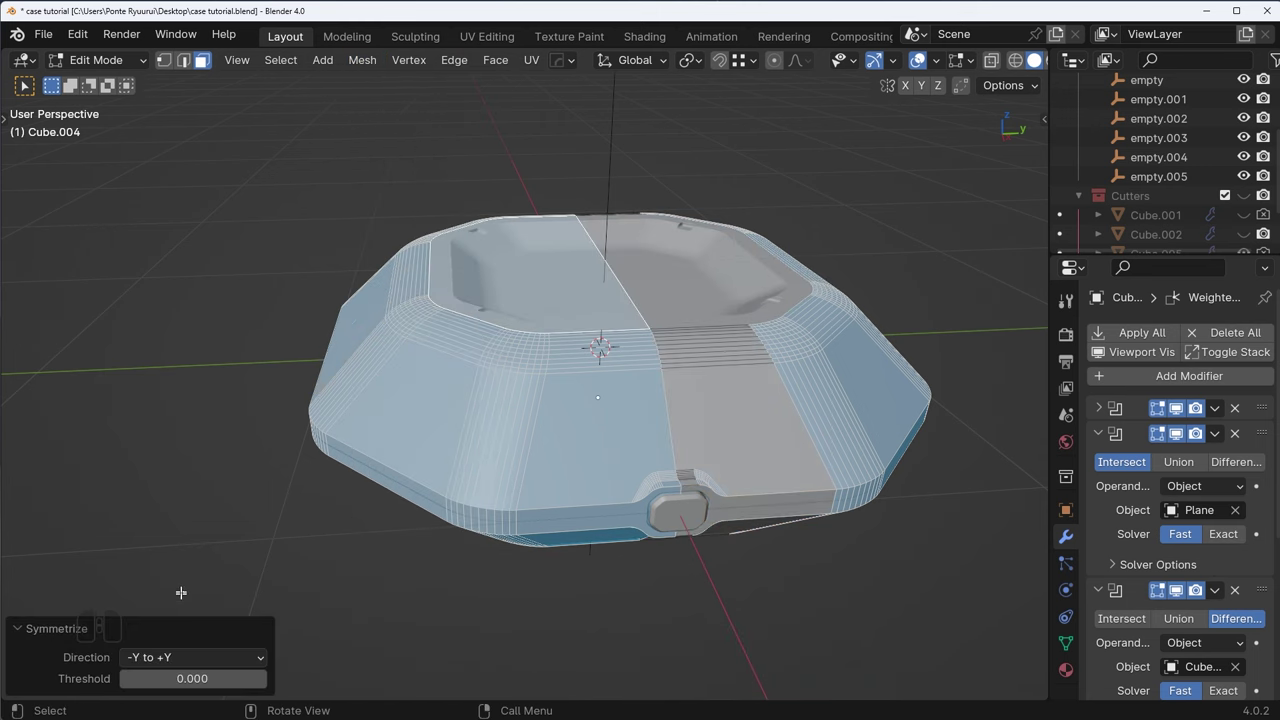
- Change the symmetrize direction on the upper half to +Y to -Y
left_click(176, 660)
left_click(150, 593)
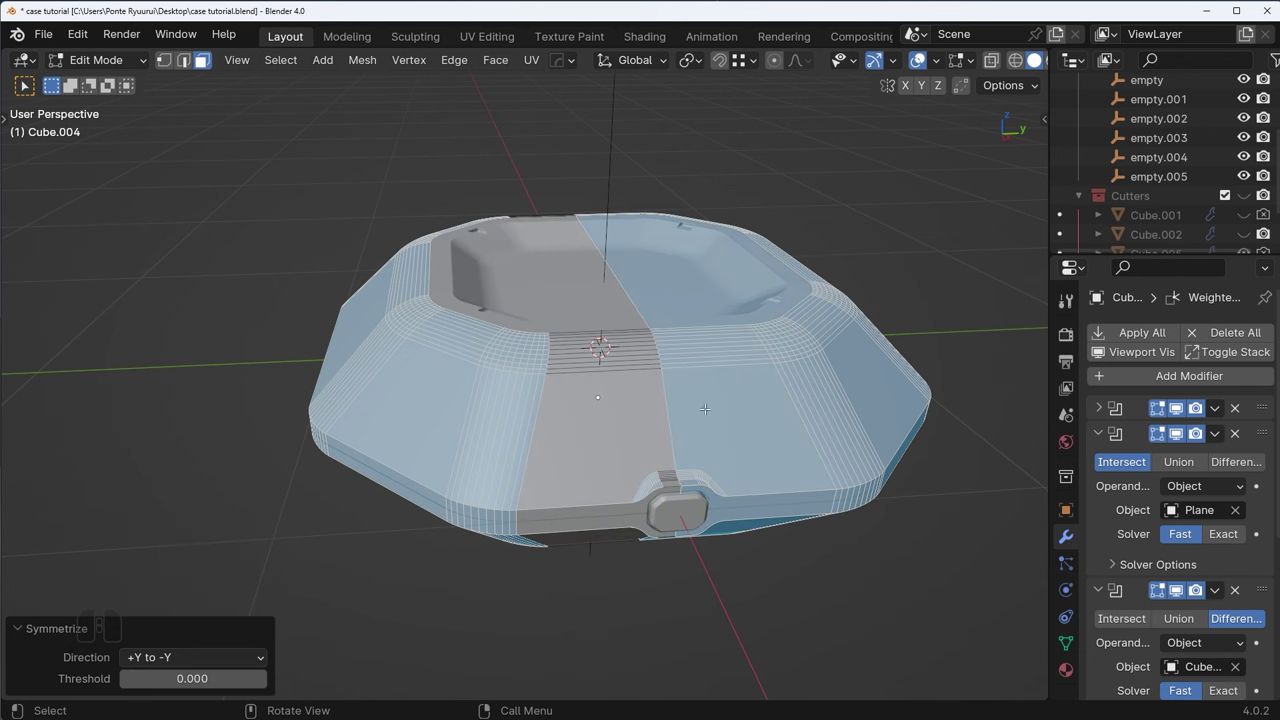
middle_click_drag(705, 413, 747, 452)
left_click(193, 661)
mouse_move(722, 332)
middle_mouse_down()
mouse_move(706, 322)
mouse_move(719, 320)
mouse_move(712, 236)
mouse_move(735, 310)
middle_mouse_up()
scroll(719, 320, "up", 2)
- Select the edge loop running across the centre of the upper half, and undo the last operations
key("alt+a")
middle_click_drag(735, 310, 712, 376, "shift")
left_click(860, 324, "alt")
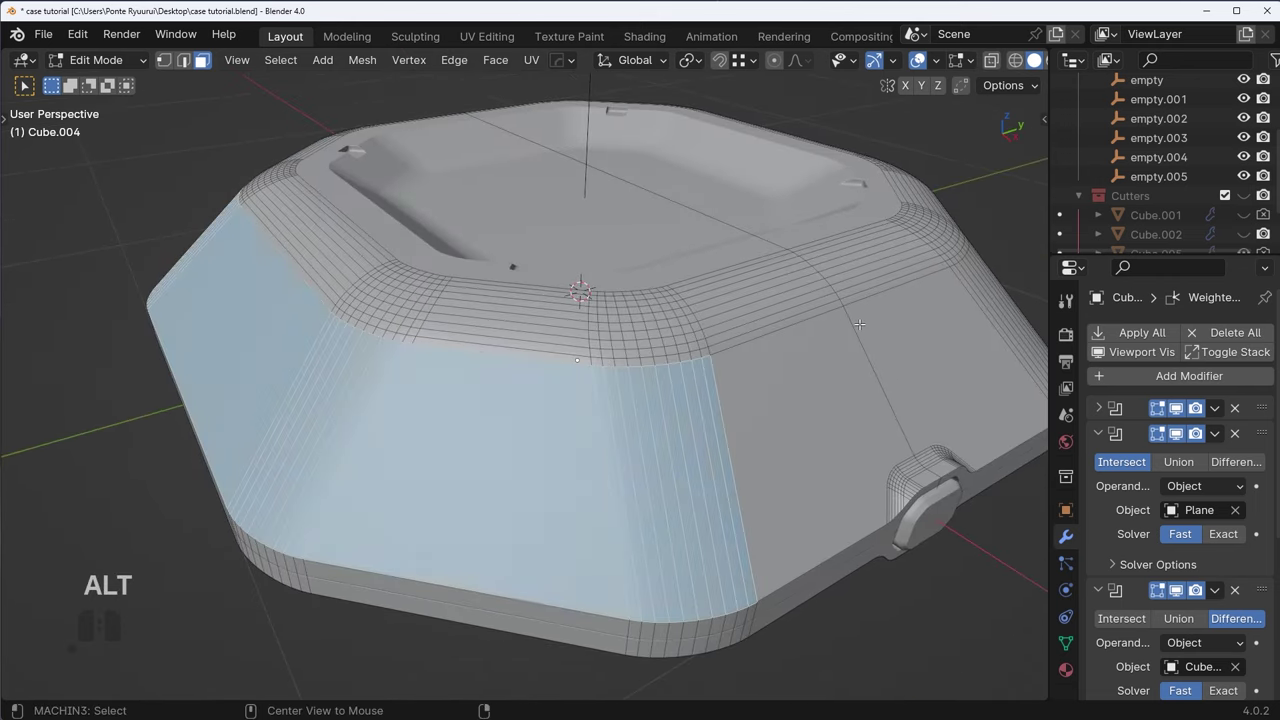
key("Tab")
left_click(855, 427)
left_click(882, 392, "alt")
scroll(781, 376, "down", 2)
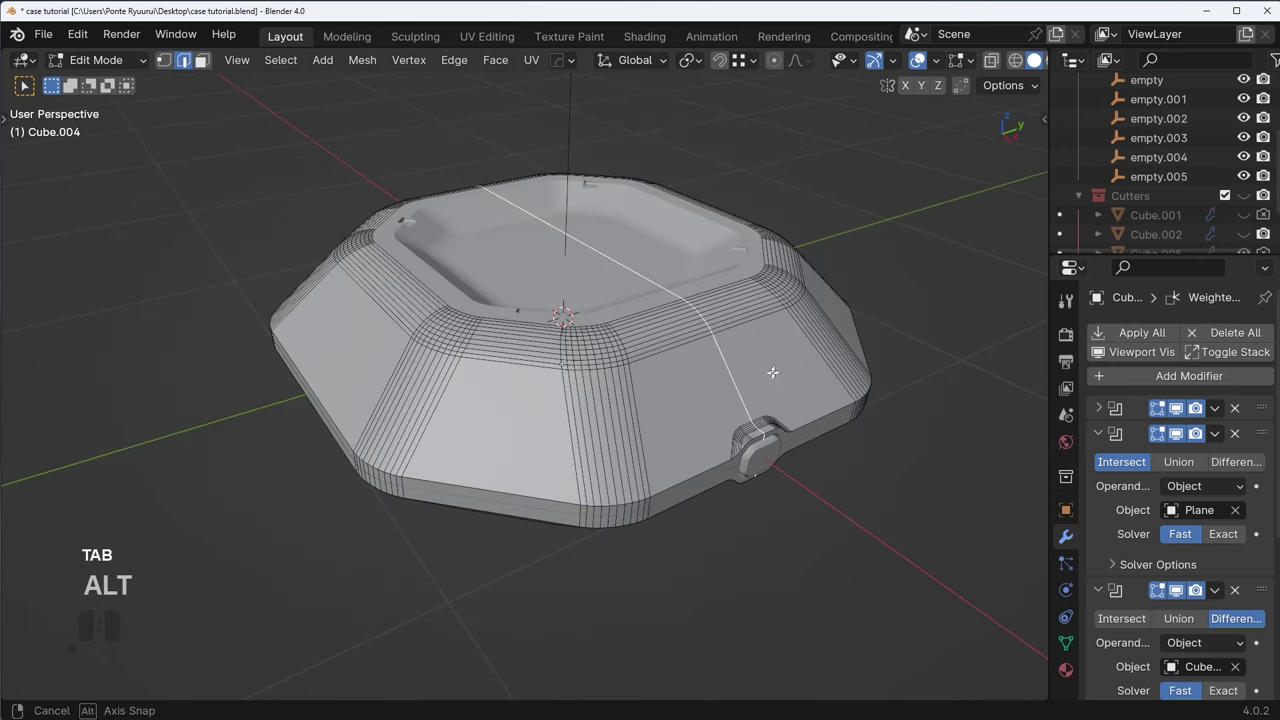
middle_click_drag(772, 372, 772, 400)
key("ctrl+z")
key("ctrl+z")
key("ctrl+z")
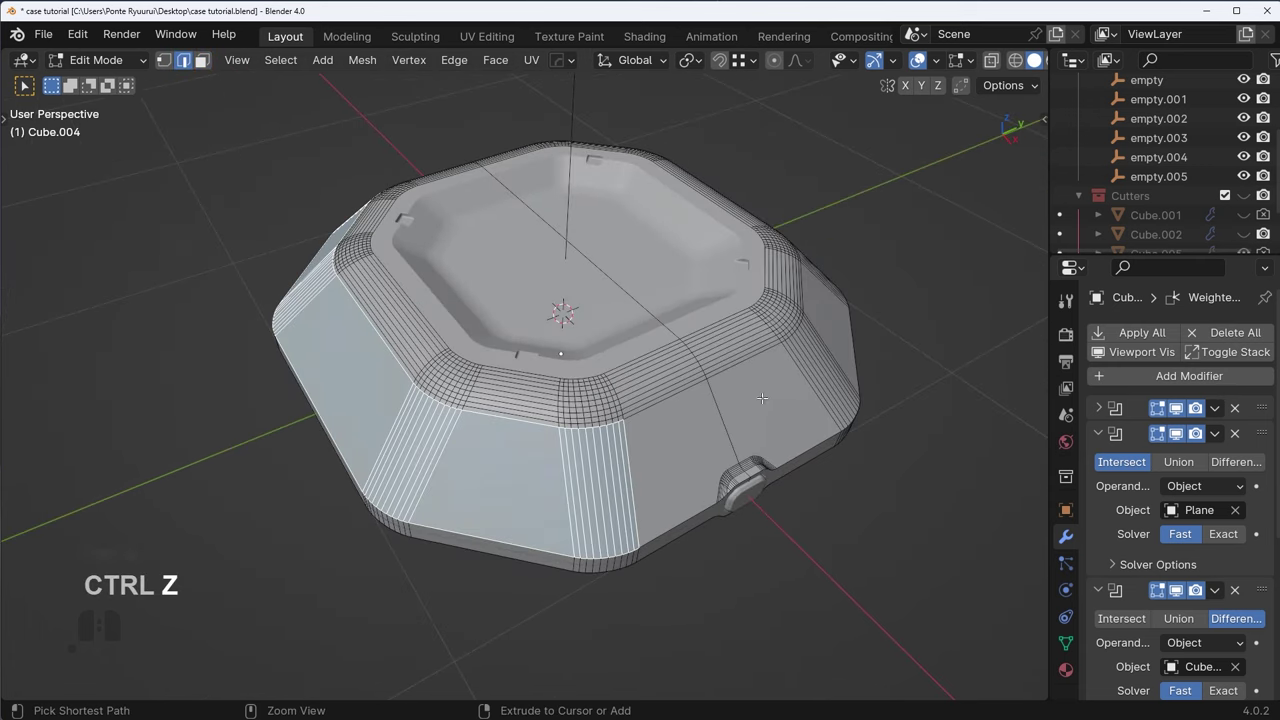
- Toggle the viewport visibility of the upper half's expanded Difference boolean to identify the recess it cuts
key("Tab")
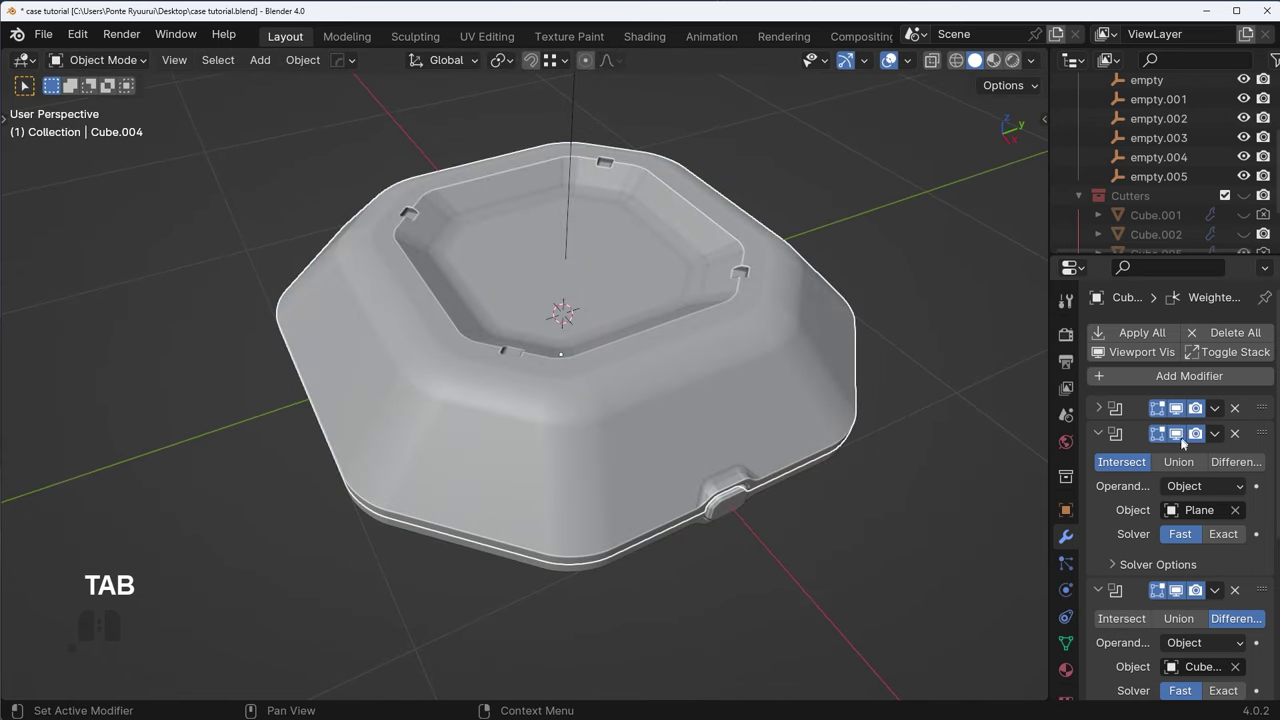
scroll(1177, 540, "down", 3)
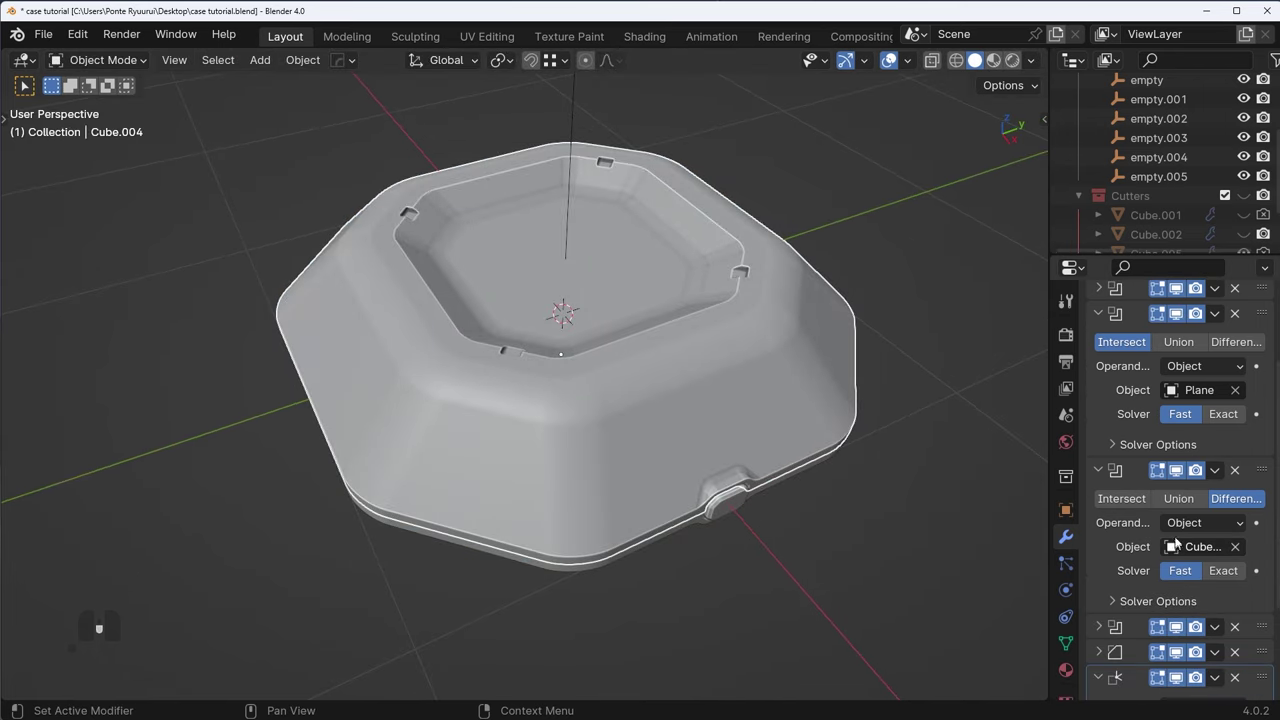
left_click(1176, 471)
left_click(1176, 471)
left_click(1176, 471)
left_click(1176, 471)
left_click(1215, 471)
middle_click_drag(742, 378, 657, 266)
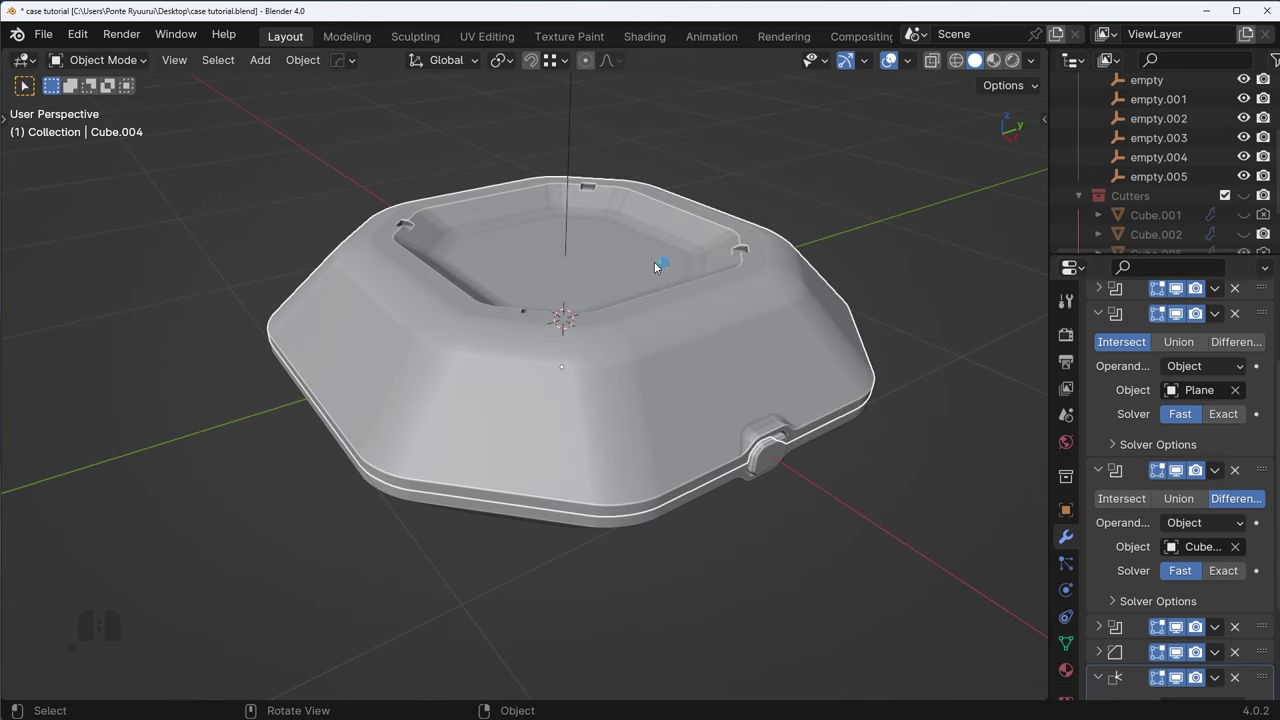
- Examine the upper half's editable faces to check whether the recess is part of the mesh
scroll(601, 248, "up", 4)
key("Tab")
key("alt+a")
key("3")
left_click(524, 143)
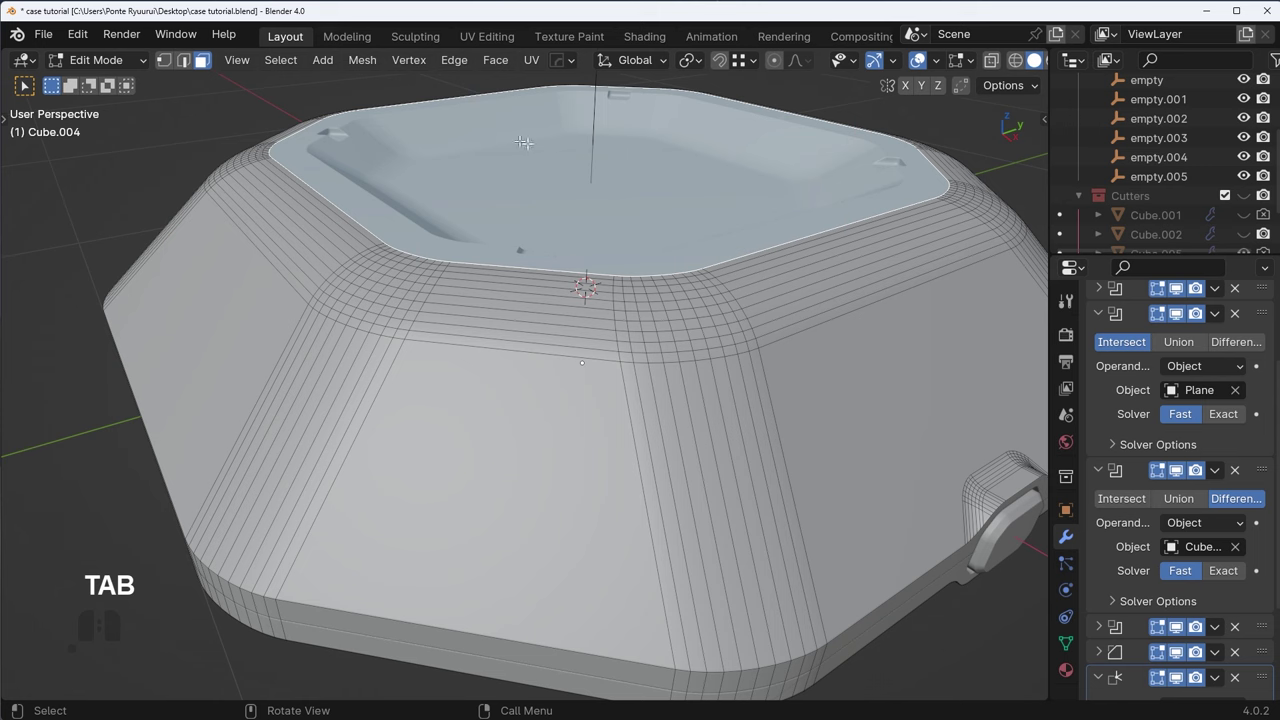
key("Tab")
- Apply the Difference boolean that cuts the upper half's recess and check the resulting mesh
left_click(1214, 471)
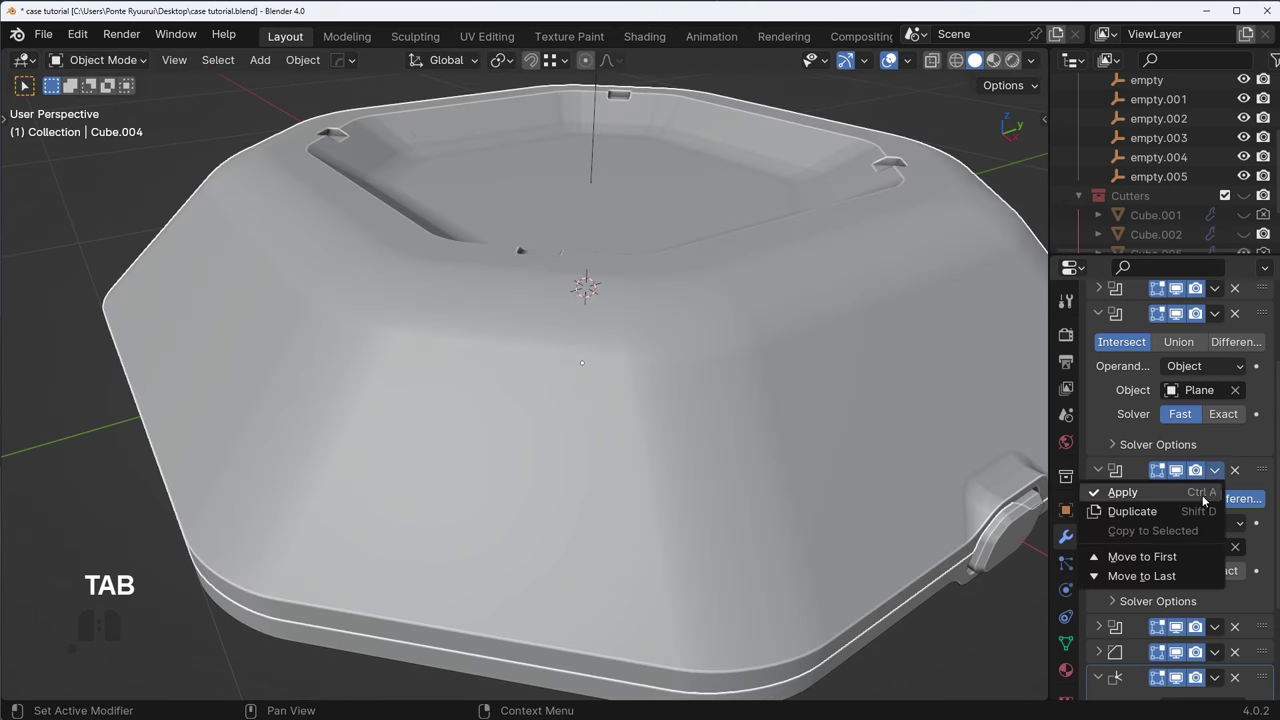
left_click(1122, 492)
key("Tab")
left_click(763, 385)
middle_click_drag(758, 395, 676, 332)
scroll(690, 483, "down", 3)
key("Tab")
left_click(640, 426)
- Identify the lower half's recess boolean by toggling its visibility and apply it
left_click(633, 428)
middle_click_drag(633, 428, 727, 290)
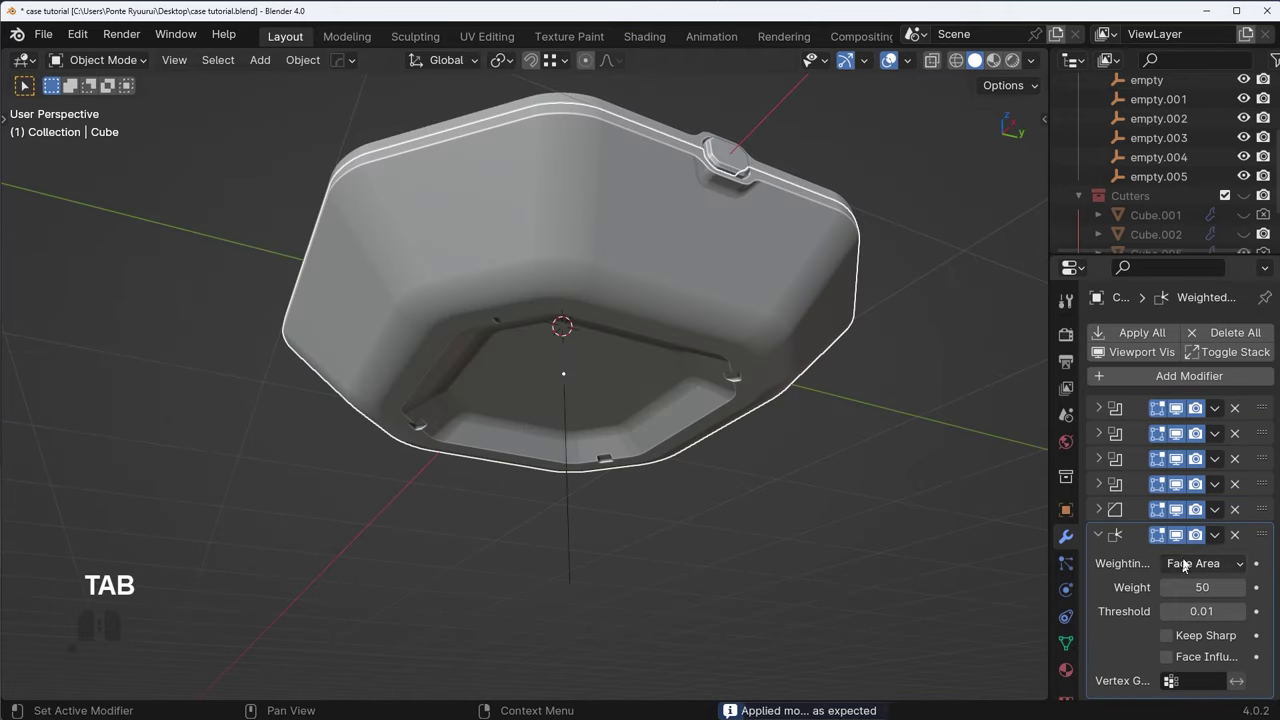
left_click(1174, 463)
left_click(1174, 463)
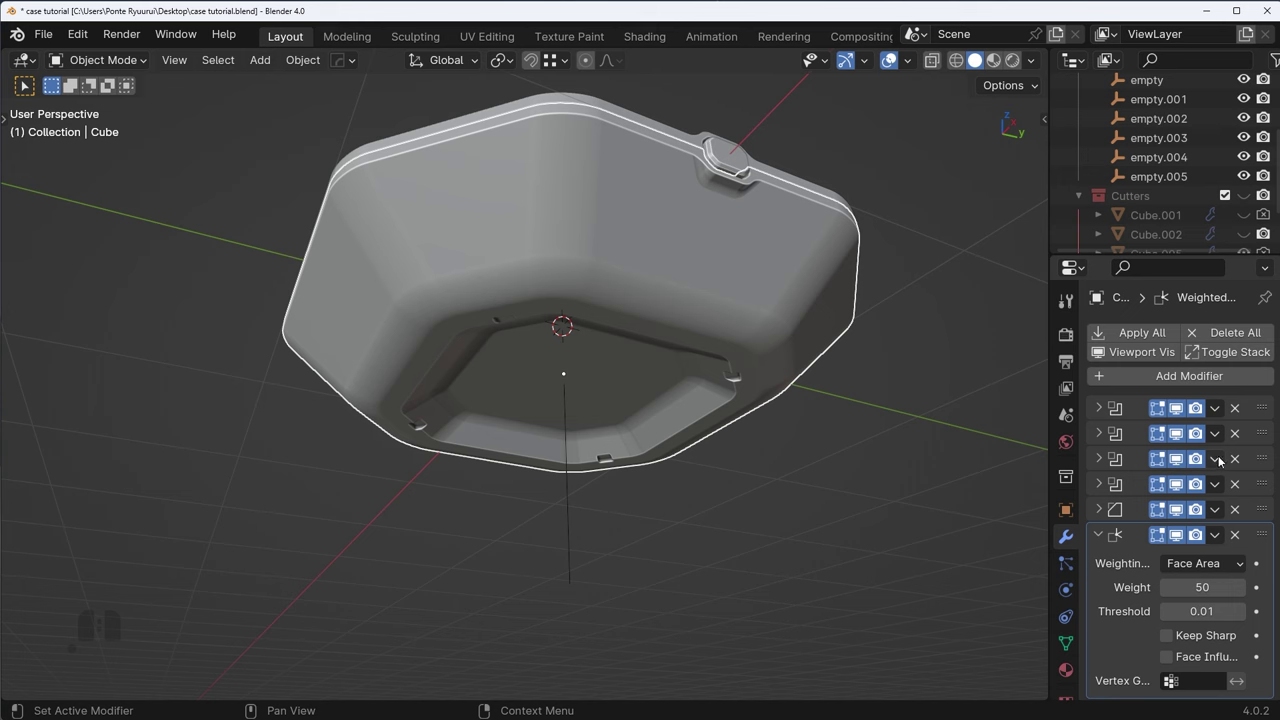
left_click(1216, 459)
left_click(1123, 483)
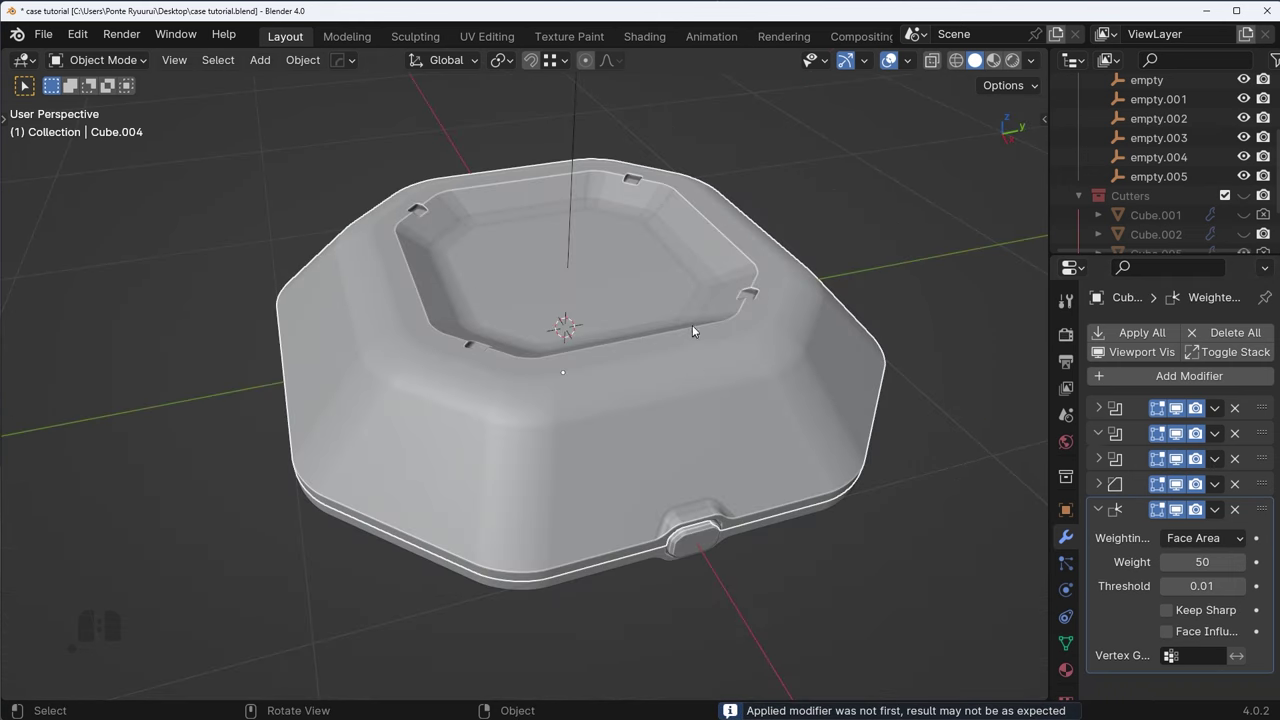
- Symmetrize the upper half's entire mesh to create a centre edge loop through the recess
key("Tab")
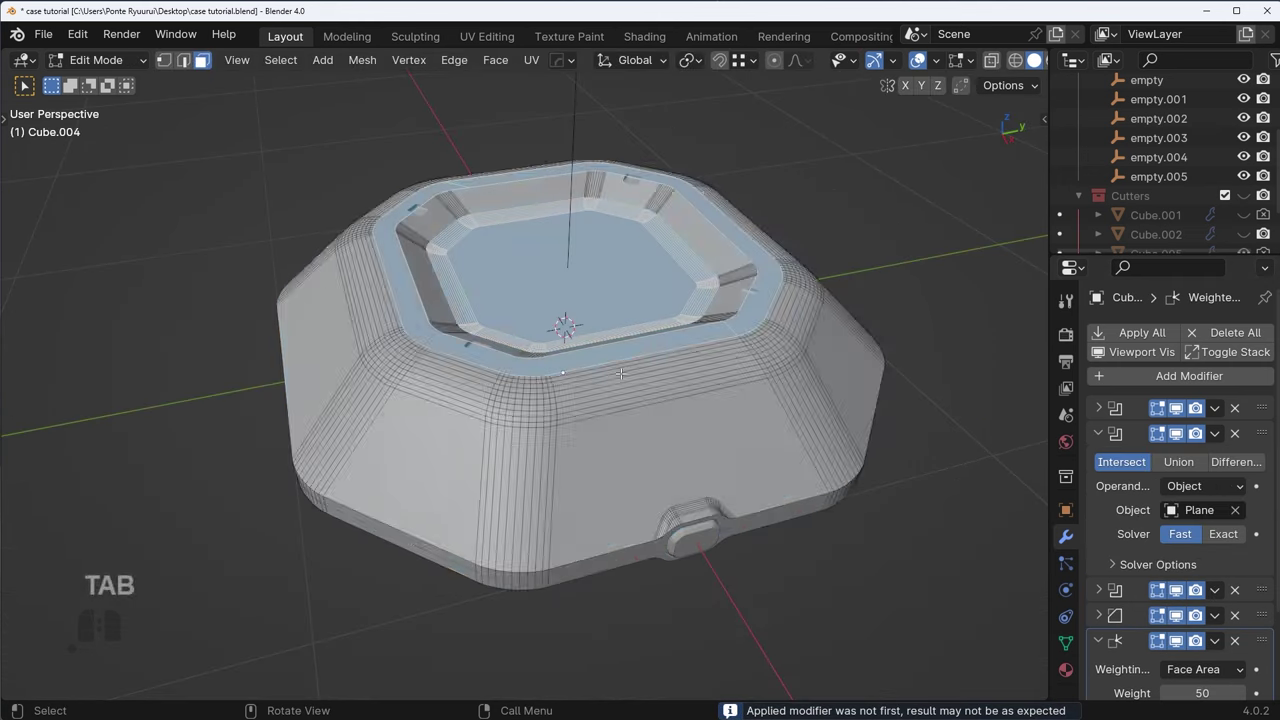
key("a")
left_click(362, 60)
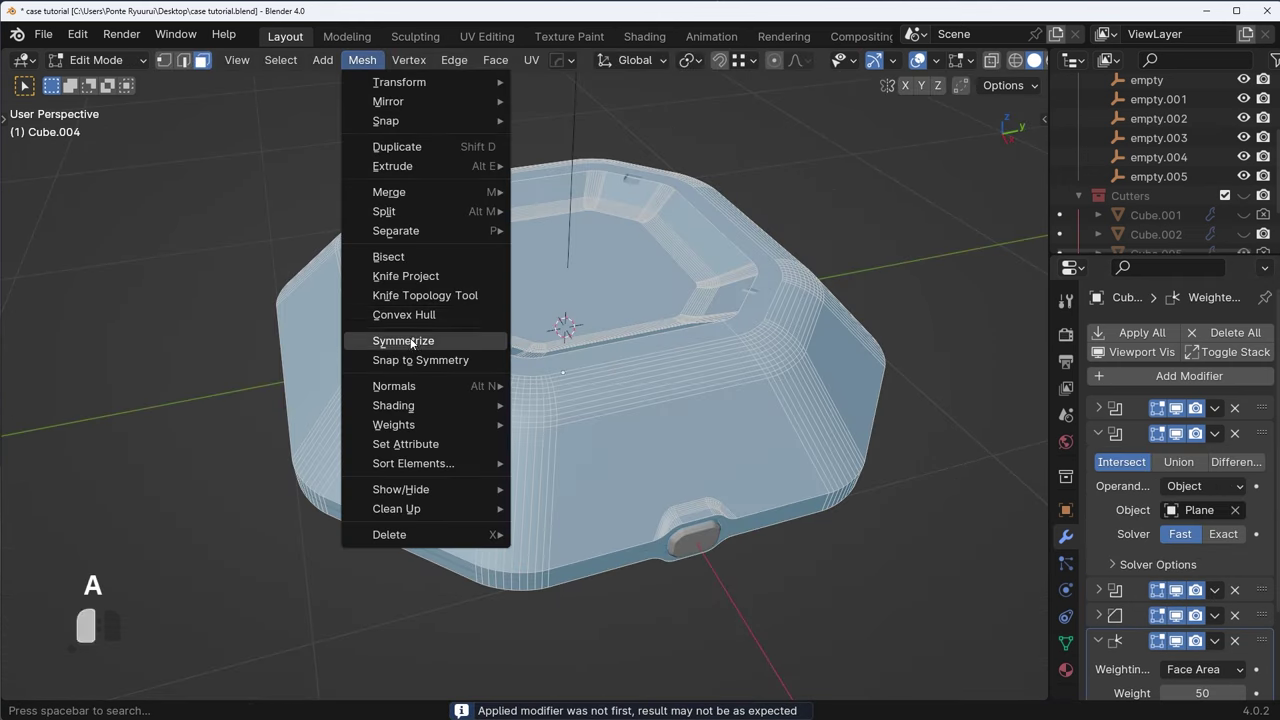
left_click(400, 337)
- Bevel the upper half's centre edge loop with 1 segment and a width of about 0.002 m
key("2")
key("alt+a")
left_click(692, 464, "alt")
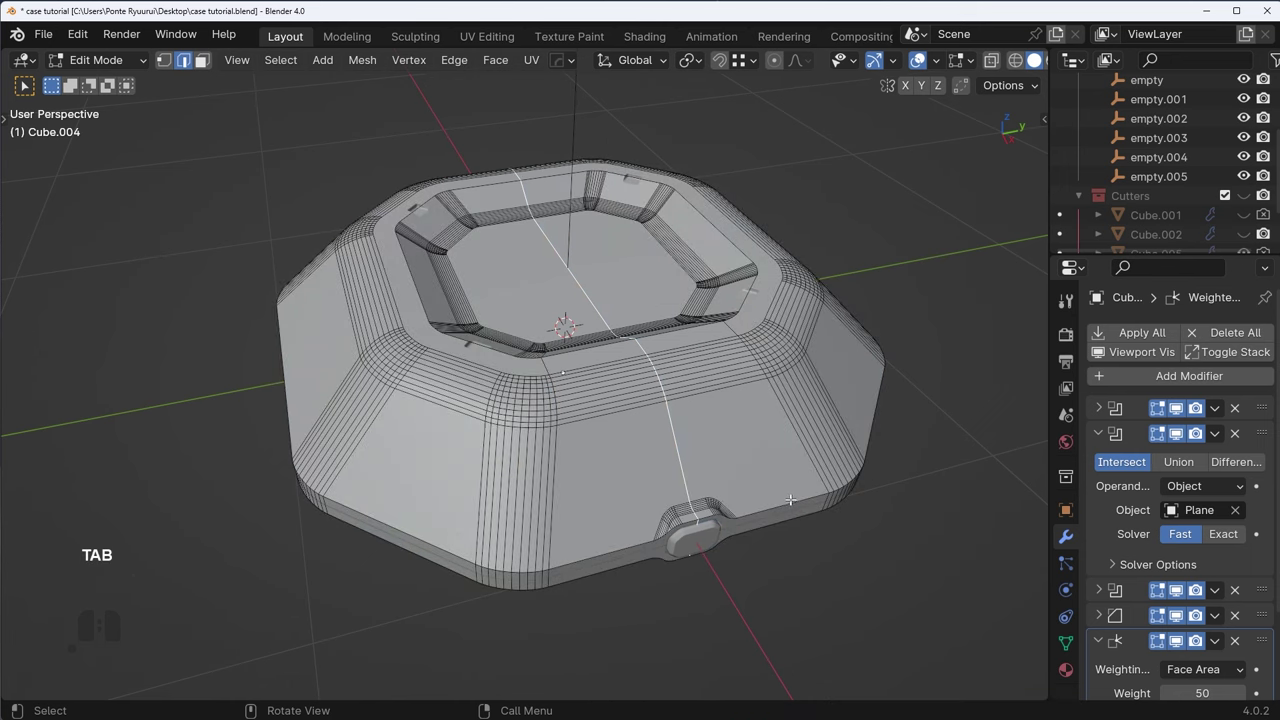
scroll(790, 498, "up", 5)
key("ctrl+b")
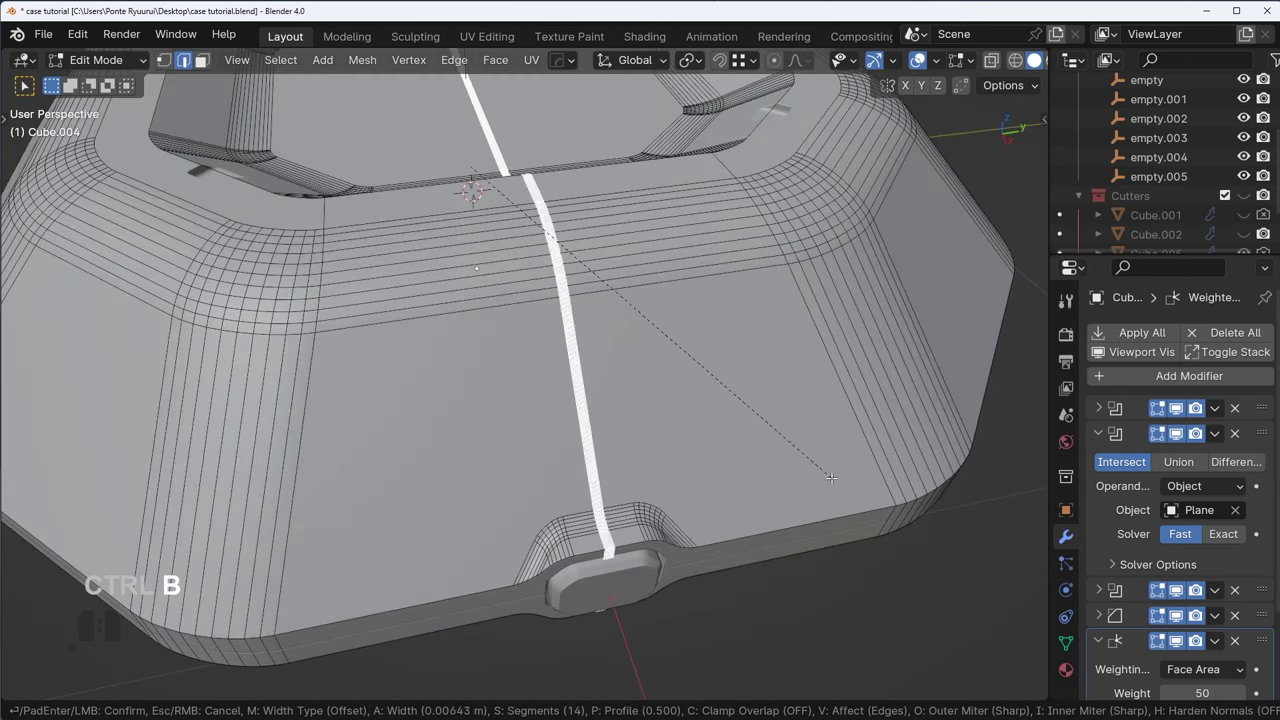
scroll(822, 488, "down", 11)
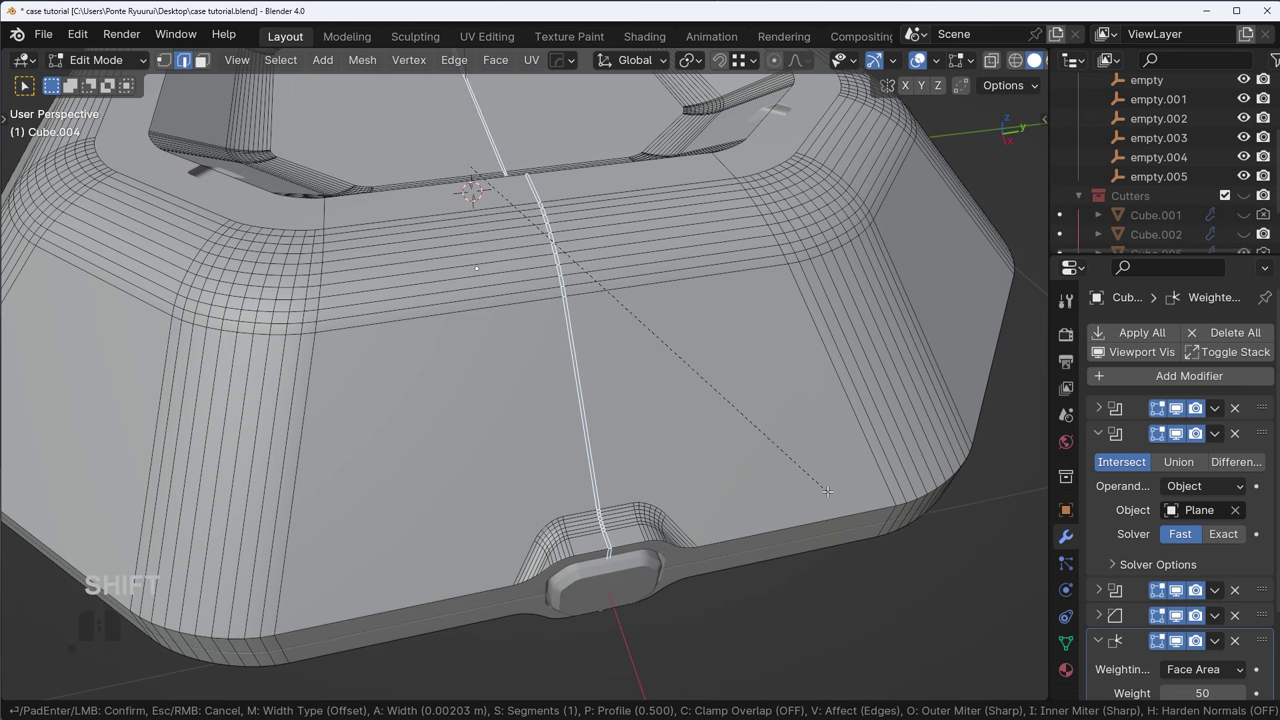
left_click(824, 489)
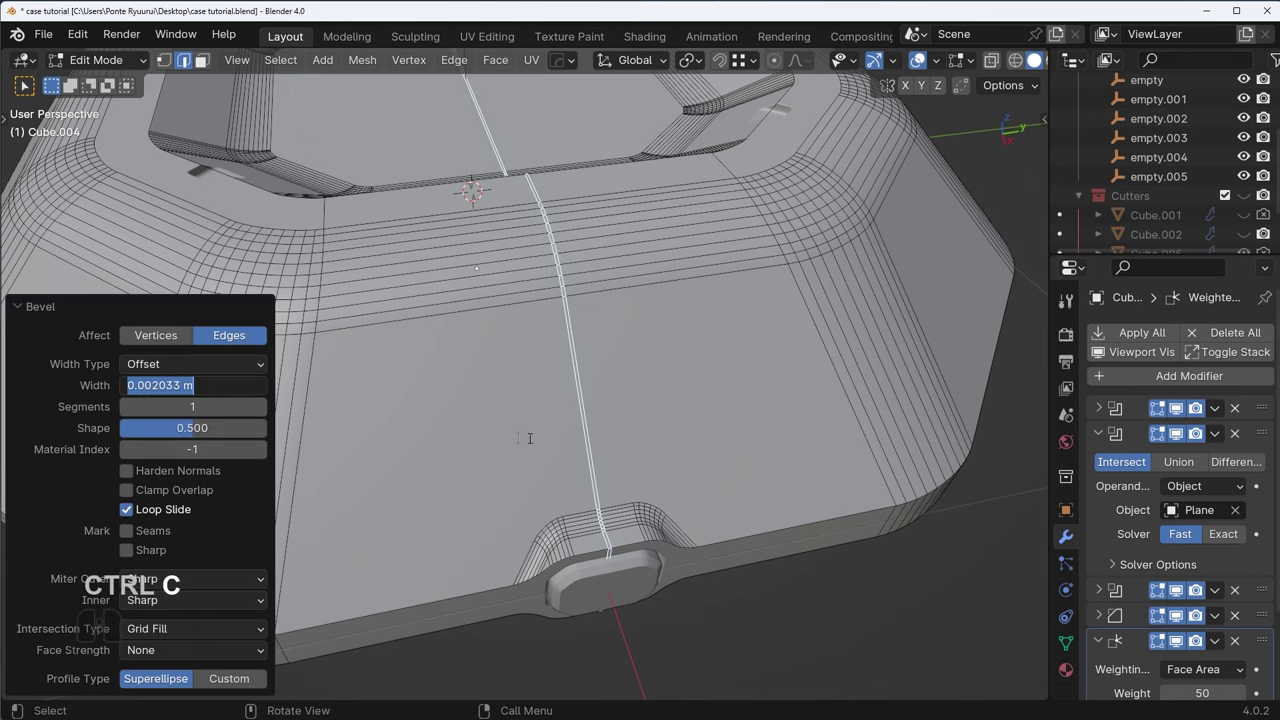
- Extrude the narrow centre strip in place and offset it along its normals by about 0.005 m
scroll(780, 465, "up", 1)
middle_click_drag(780, 465, 754, 428)
key("e")
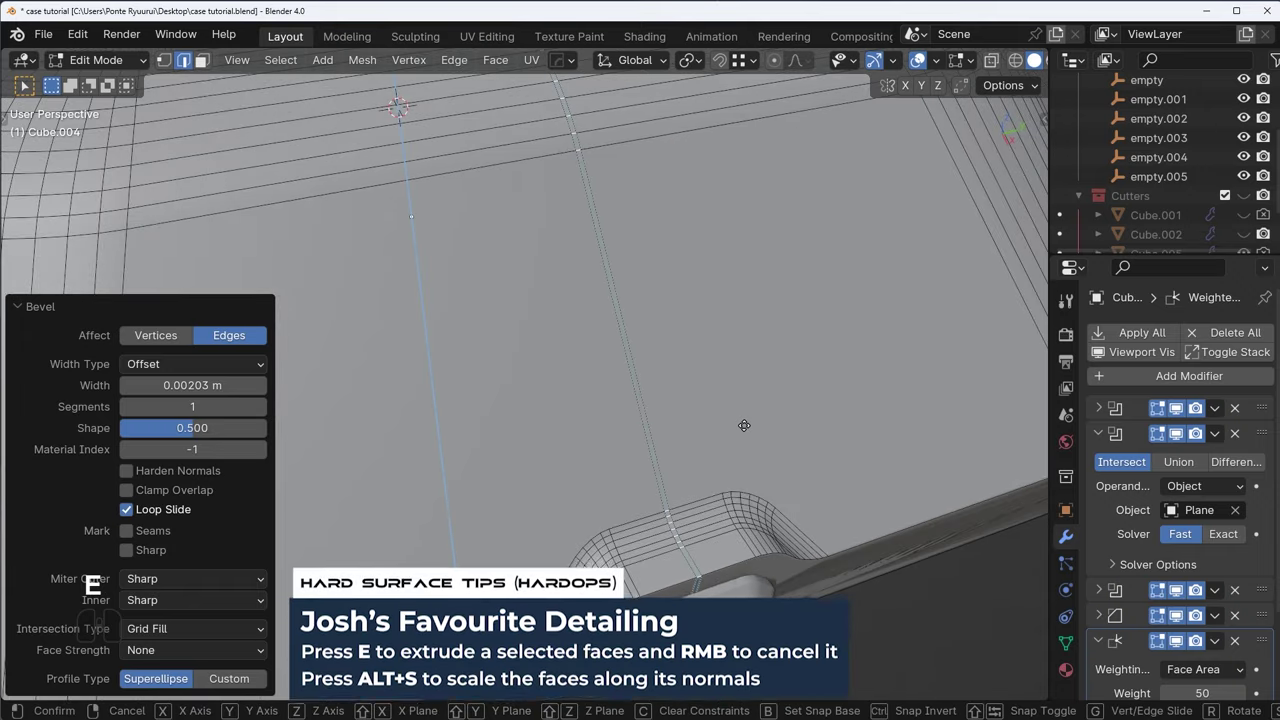
key("Escape")
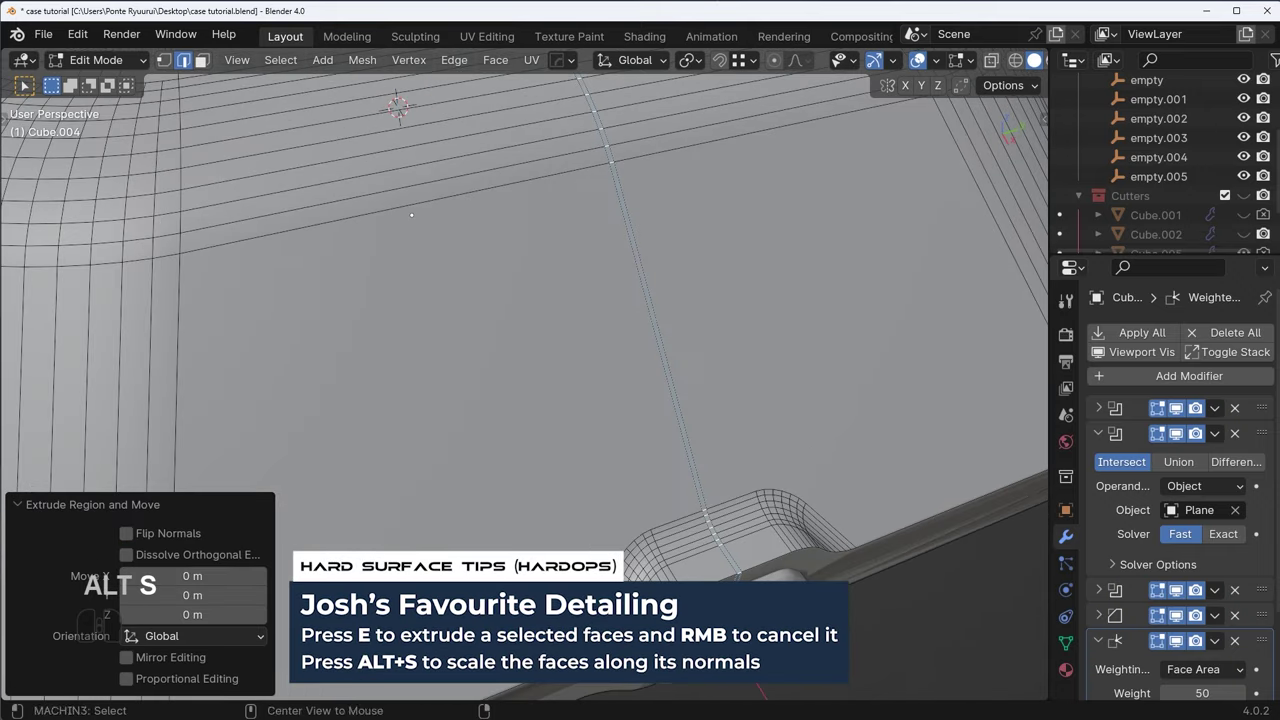
key("alt+s")
key("shift")
left_click(820, 435)
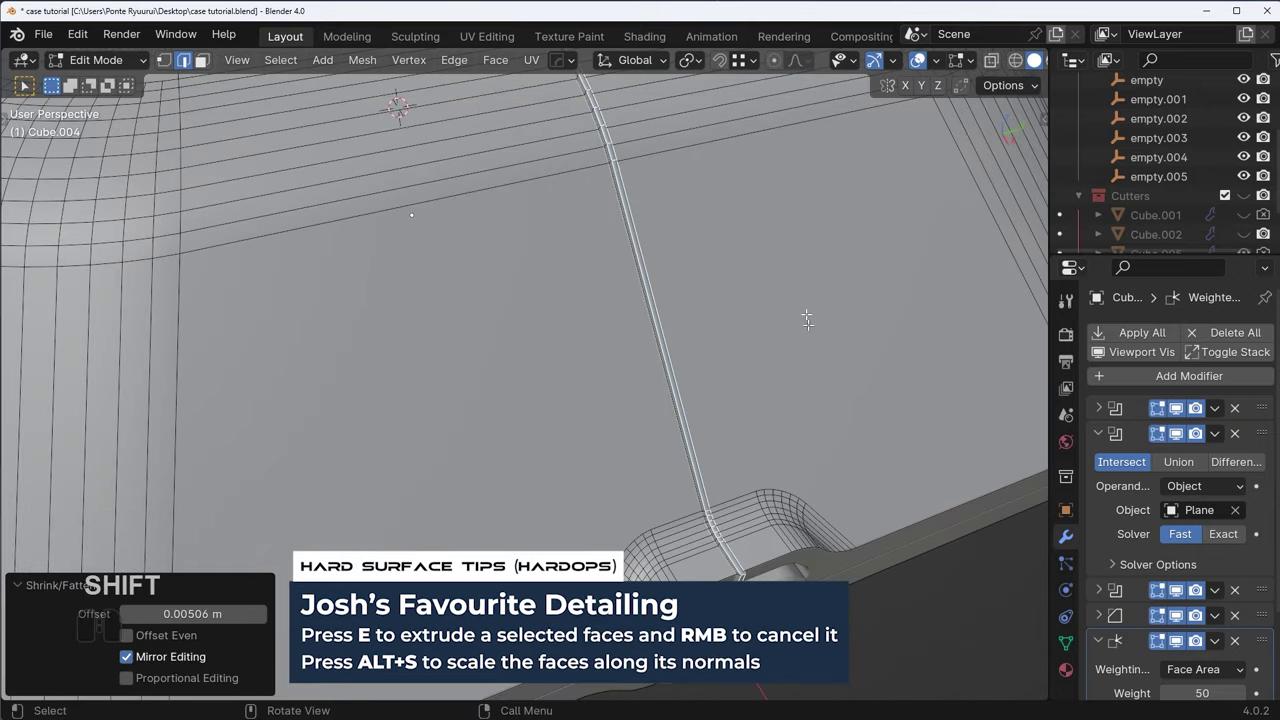
- Examine the seam detail across the shaded upper half from several angles
key("Tab")
scroll(549, 331, "down", 8)
key("a")
key("a")
middle_click_drag(549, 331, 629, 410)
scroll(731, 355, "up", 2)
scroll(629, 410, "up", 4)
- Undo the strip's normal offset and redo Shrink/Fatten with a smaller value of about 0.003 m
key("ctrl+z")
key("ctrl+z")
key("ctrl+z")
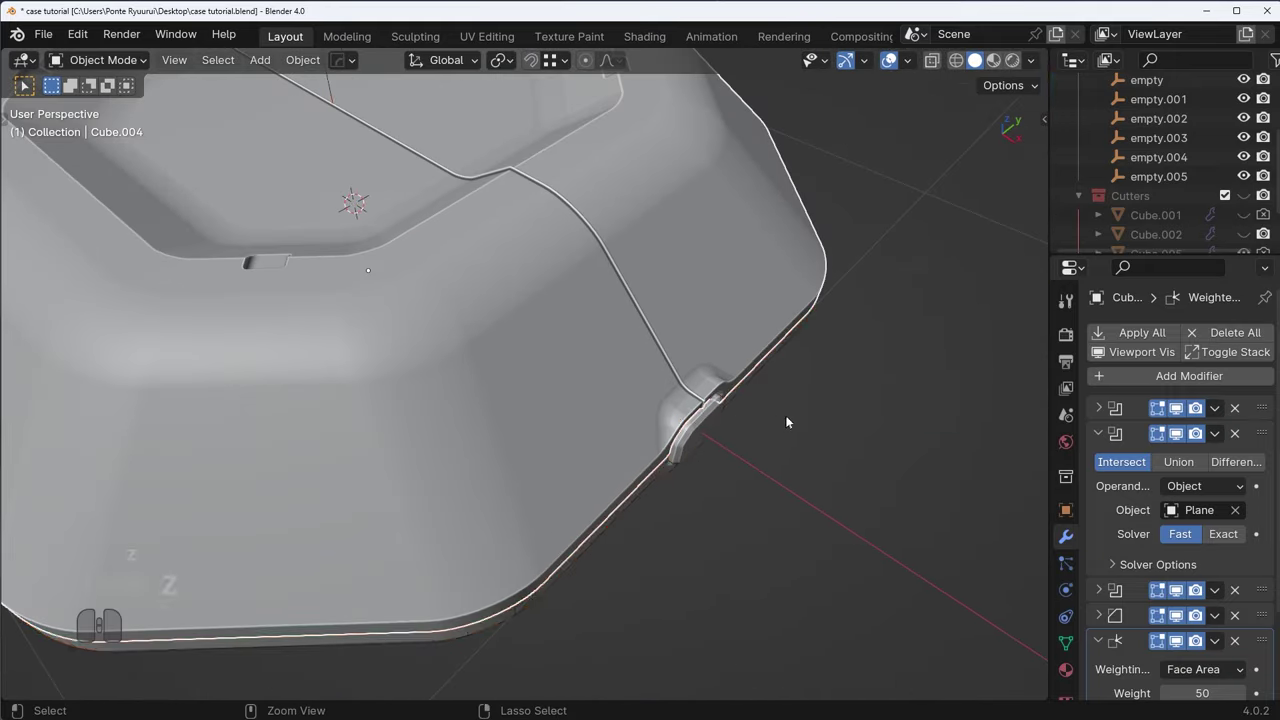
key("alt+s")
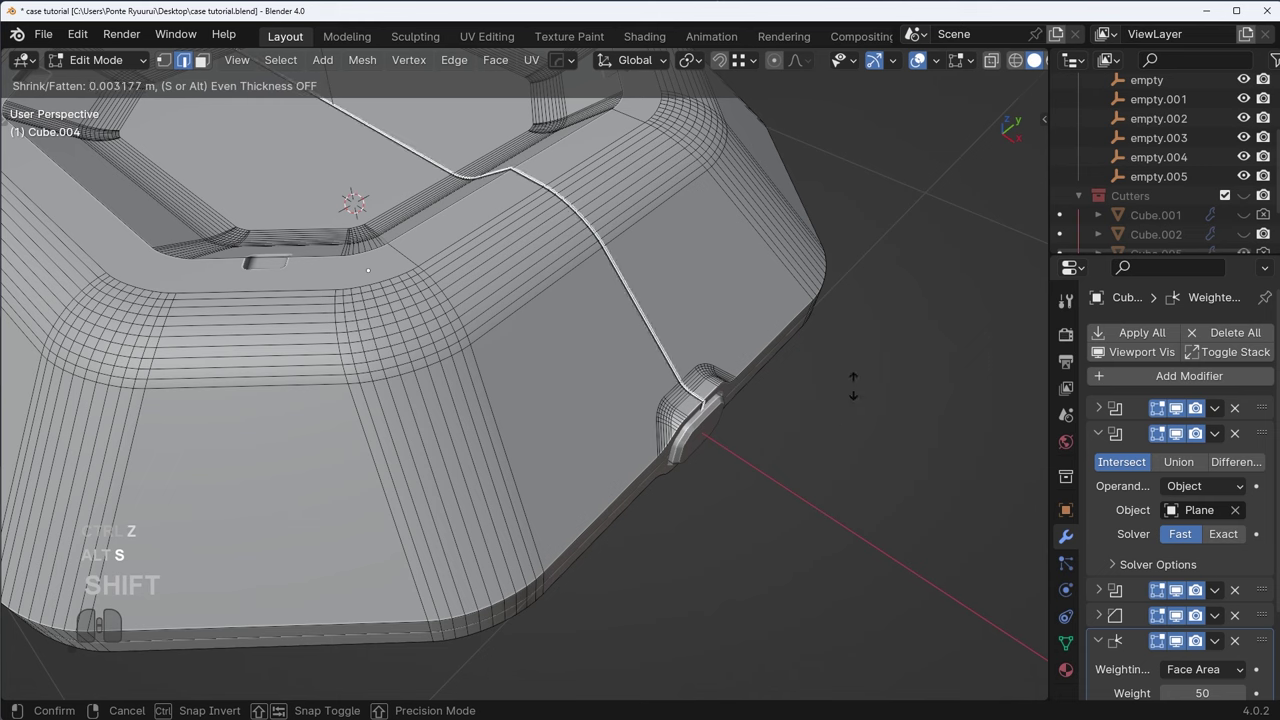
left_click(835, 378)
key("Tab")
left_click(816, 277)
- Examine the centre seam over the recess, the sloped side and around the side plug
middle_click_drag(814, 280, 676, 325)
scroll(545, 354, "down", 4)
key("a")
key("a")
middle_click_drag(496, 350, 734, 483, "shift")
scroll(734, 483, "up", 8)
scroll(814, 410, "down", 5)
middle_click_drag(682, 412, 702, 338)
scroll(656, 420, "down", 5)
scroll(651, 494, "up", 4)
middle_click_drag(651, 494, 620, 398)
middle_click_drag(620, 398, 610, 305, "shift")
scroll(621, 478, "up", 1)
scroll(621, 477, "up", 3)
- Try replacing the lower half by deleting it and mirroring the upper half across the Z axis
left_click(620, 473)
scroll(629, 469, "down", 3)
middle_click_drag(587, 349, 601, 378)
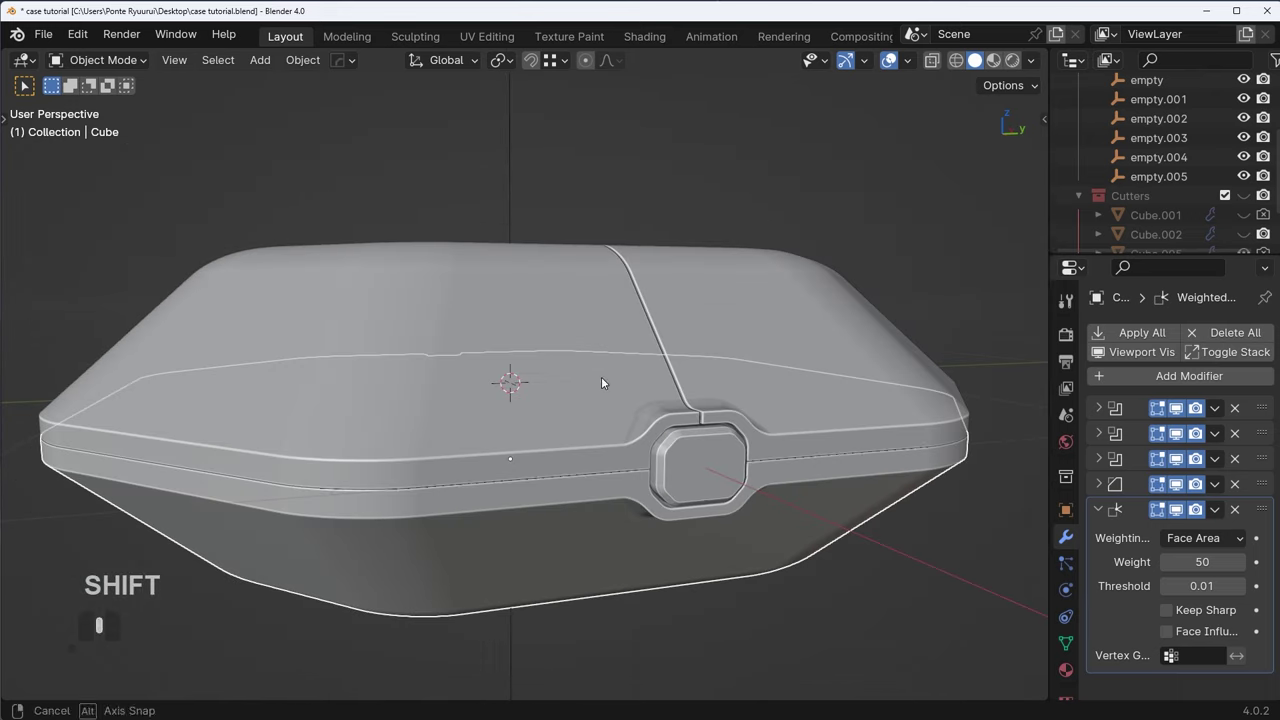
key("Delete")
left_click(648, 350)
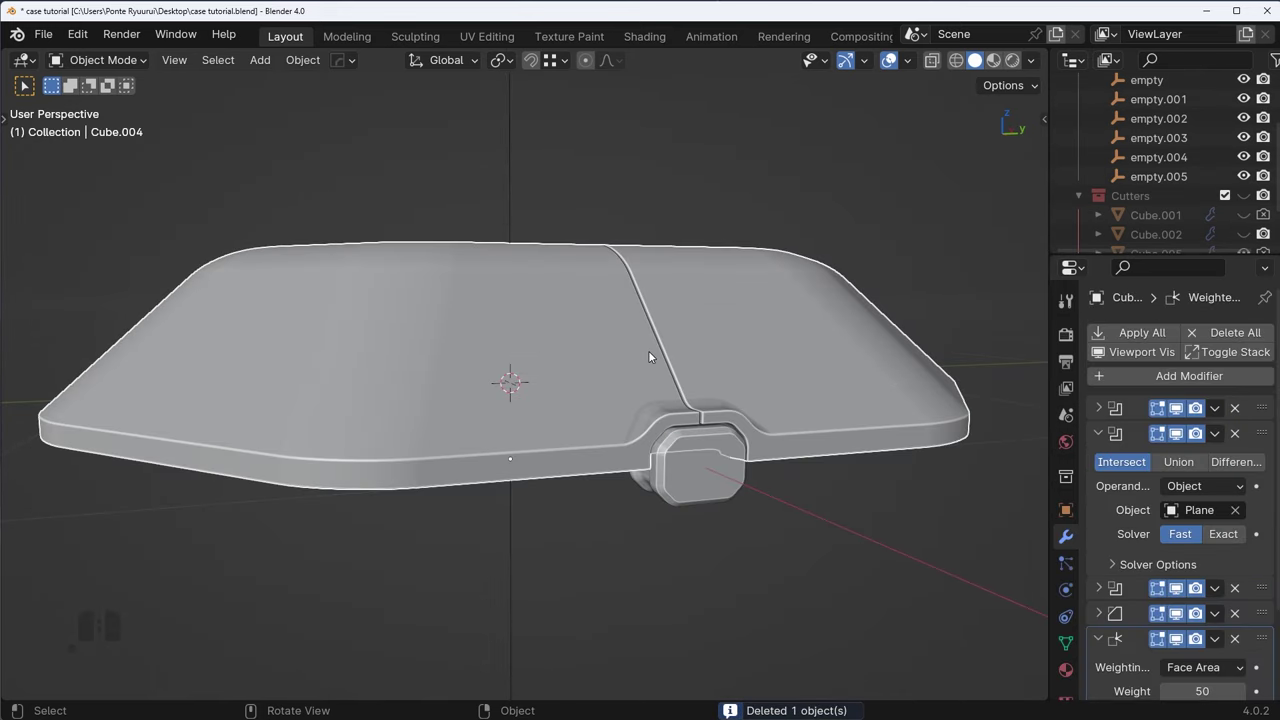
key("alt+x")
left_click(507, 243)
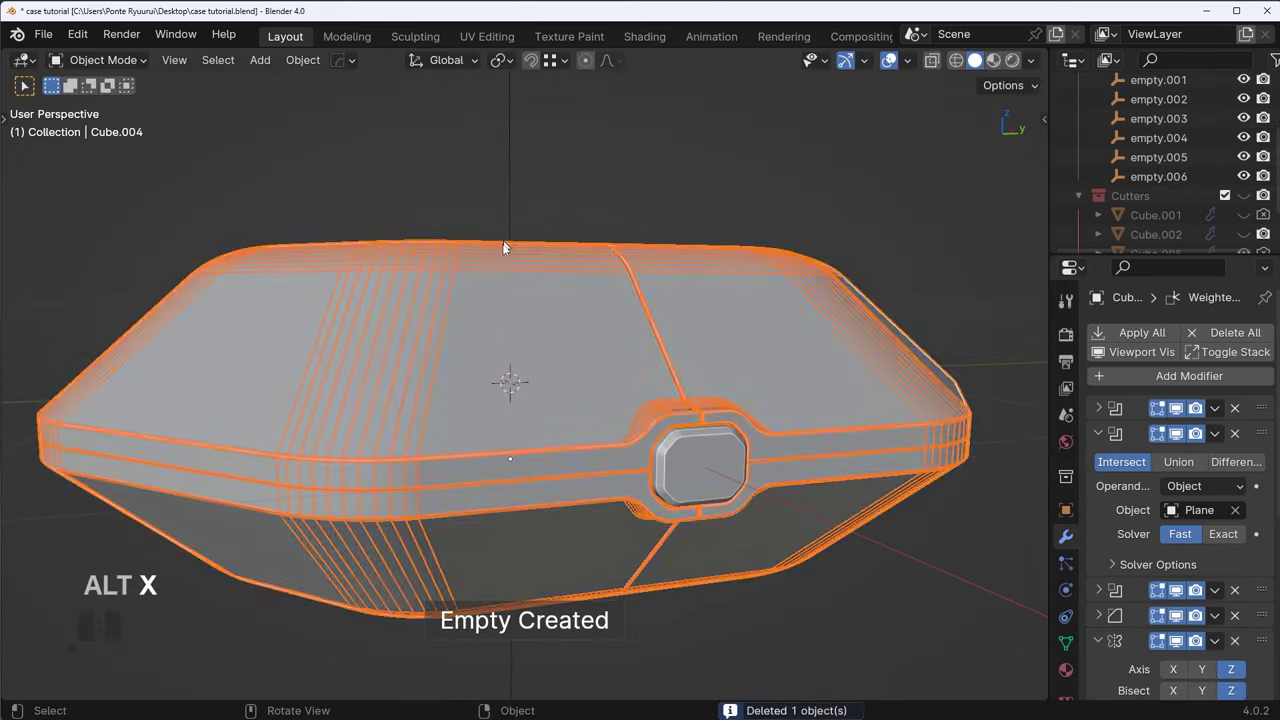
- Inspect the joint of the mirrored halves, and undo the mirror and the lower half's deletion
key("a")
scroll(682, 396, "up", 4)
middle_click_drag(682, 396, 727, 577, "shift")
key("ctrl+z")
key("ctrl+z")
key("ctrl+z")
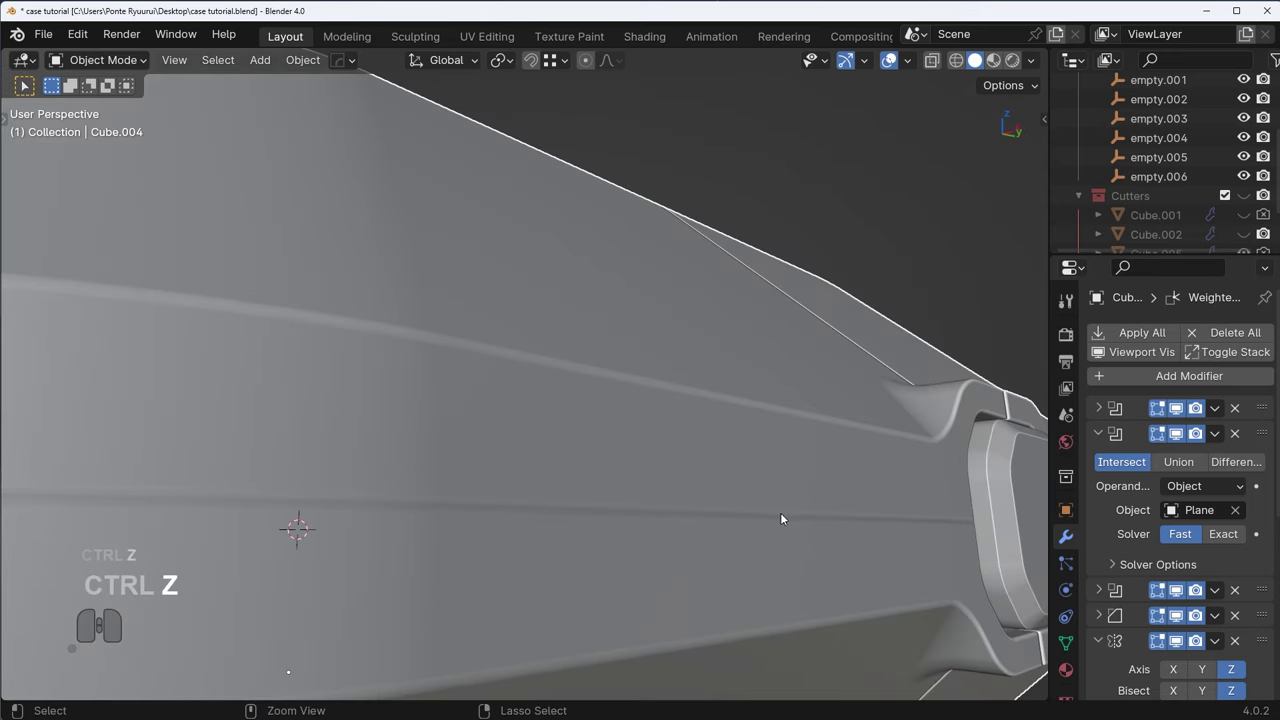
key("ctrl+z")
scroll(791, 510, "down", 3)
key("ctrl+z")
key("ctrl+z")
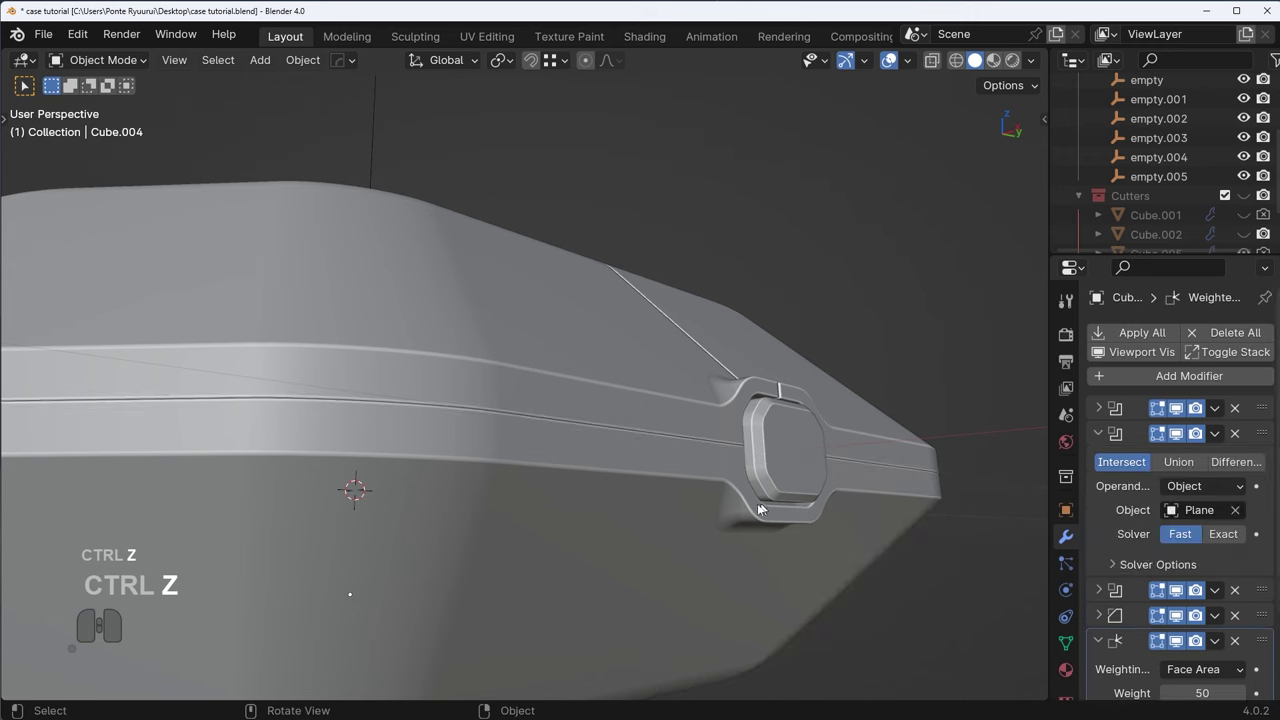
key("ctrl+z")
key("ctrl+z")
- Symmetrize the lower half's entire mesh from +Y to -Y to create a centre edge loop
key("Tab")
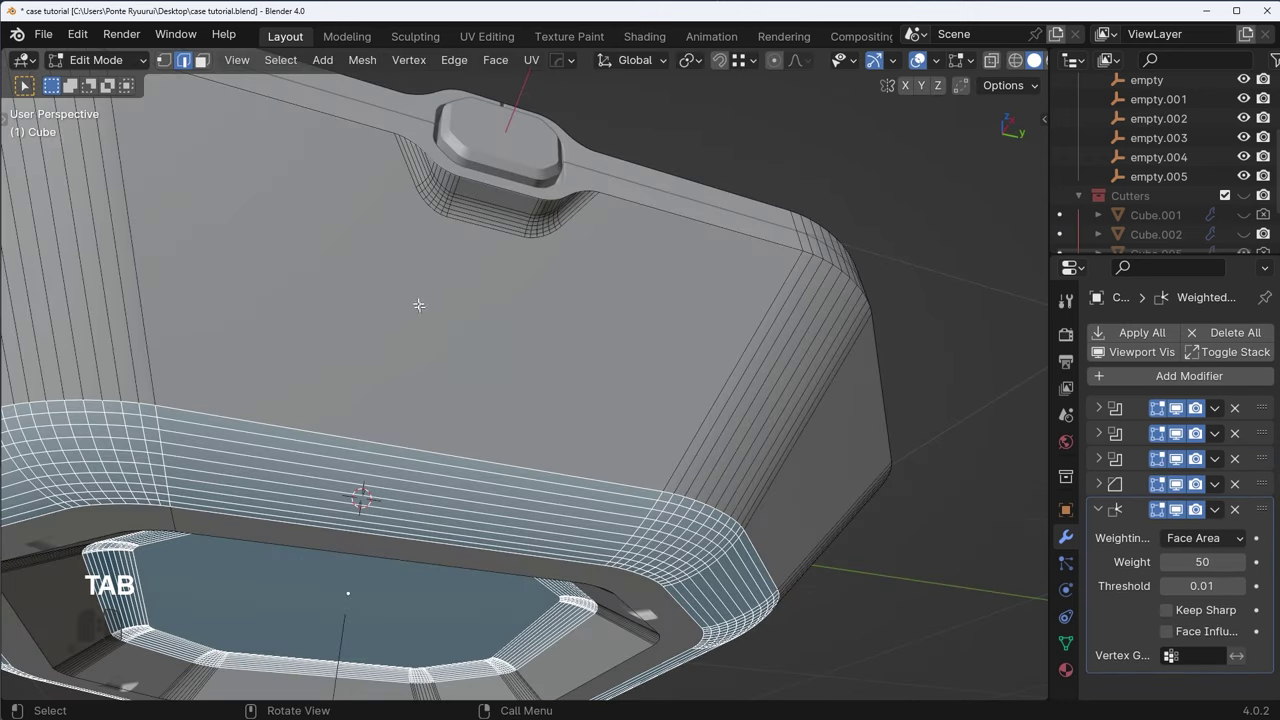
key("a")
left_click(362, 60)
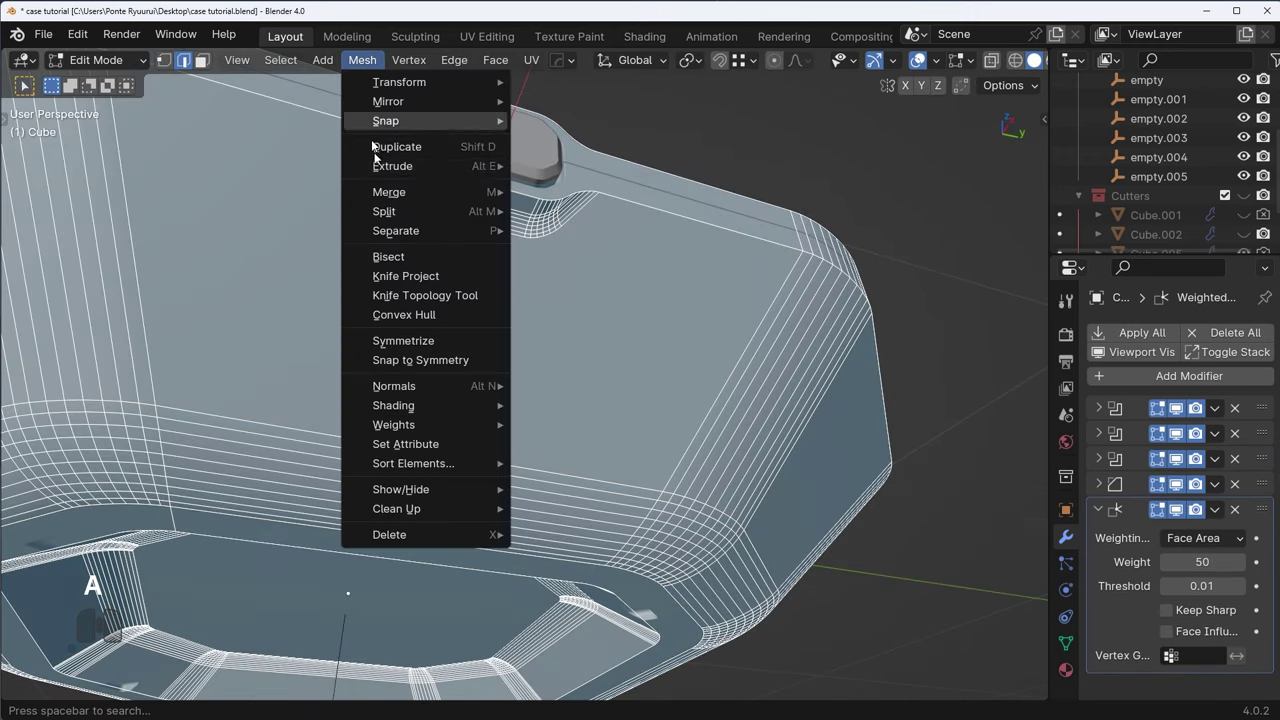
left_click(412, 345)
- Bevel the lower half's centre edge loop into a narrow strip with a width of about 0.004 m
middle_click_drag(431, 354, 566, 392, "shift")
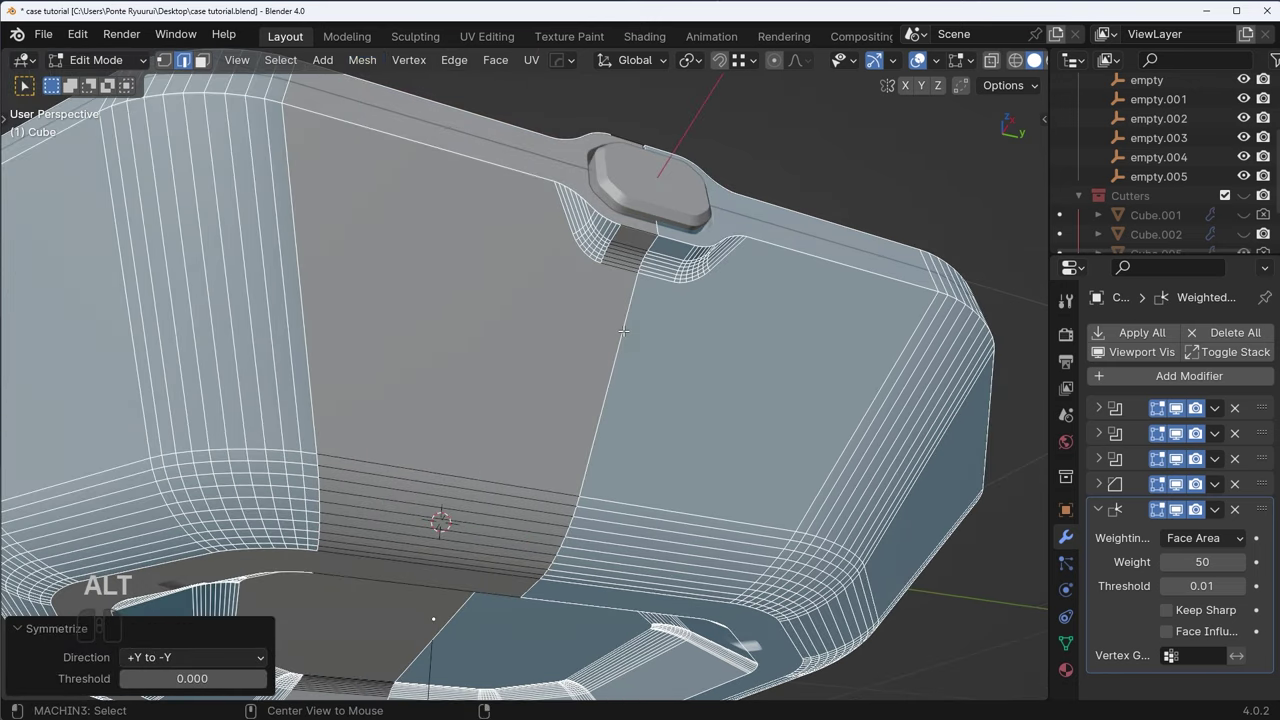
left_click(623, 331, "alt")
key("ctrl+b")
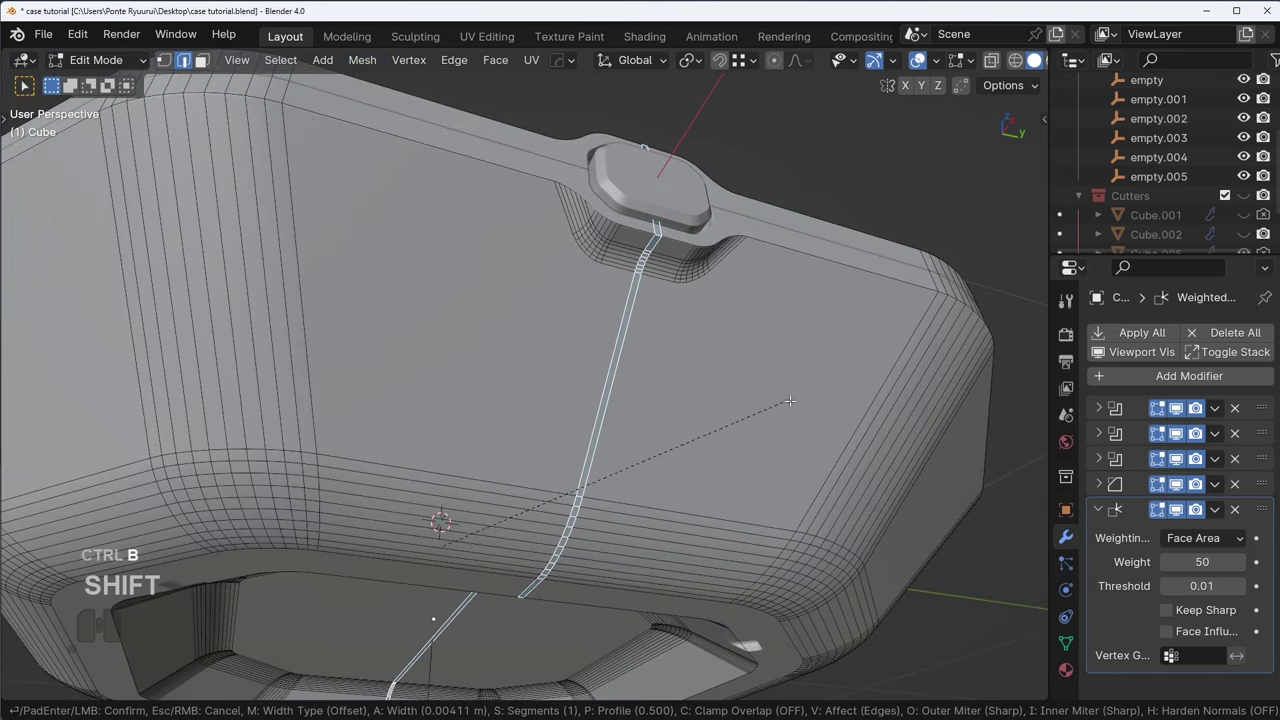
left_click(790, 401)
key("Return")
- Extrude the lower half's centre strip in place with zero offset
middle_click_drag(812, 446, 868, 482)
key("e")
right_click(870, 480)
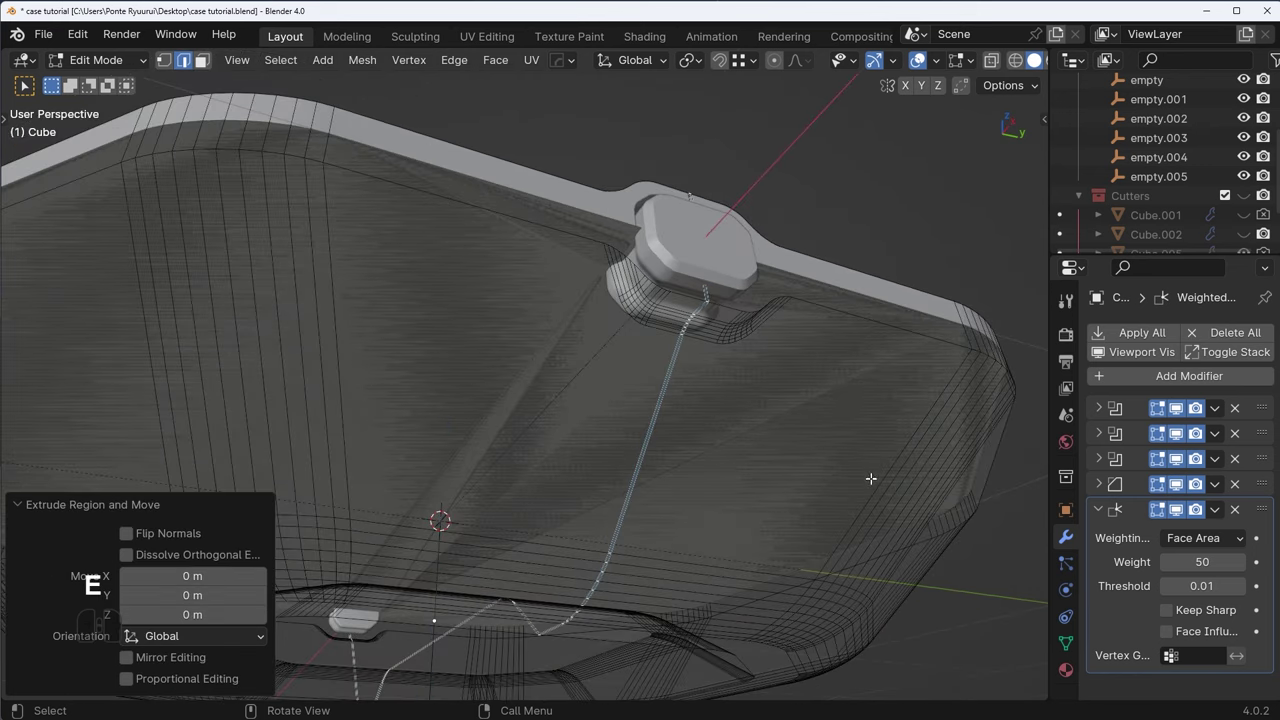
key("alt+s")
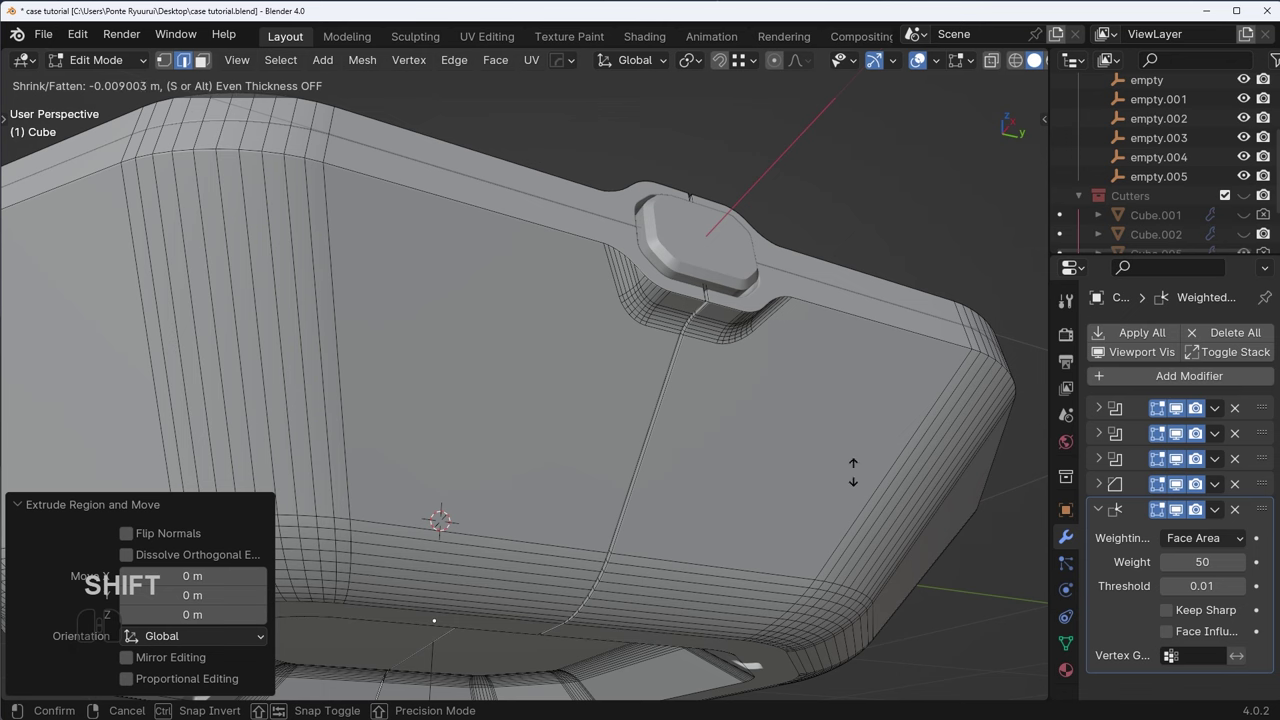
left_click(783, 379)
key("ctrl+z")
- Sink the extruded centre strip inwards by about 0.008 m with Shrink/Fatten, return to Object Mode and deselect everything
key("alt+s")
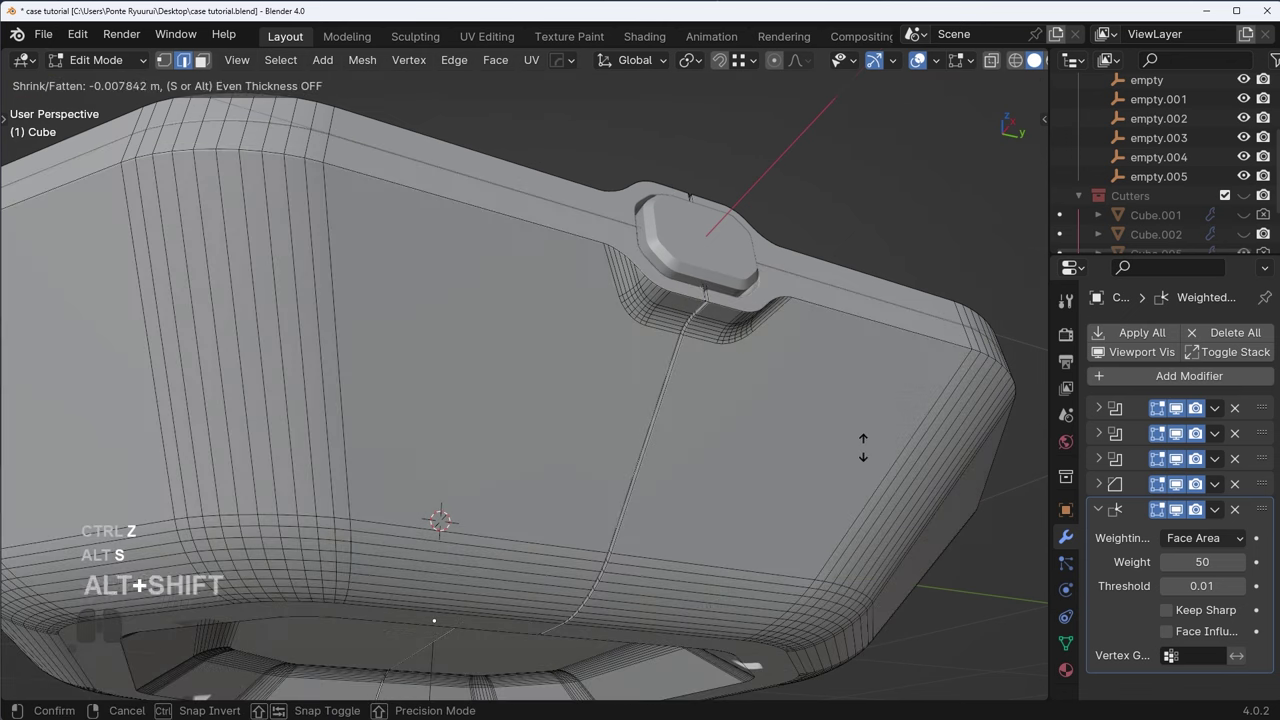
left_click(858, 463)
key("Tab")
key("a")
key("a")
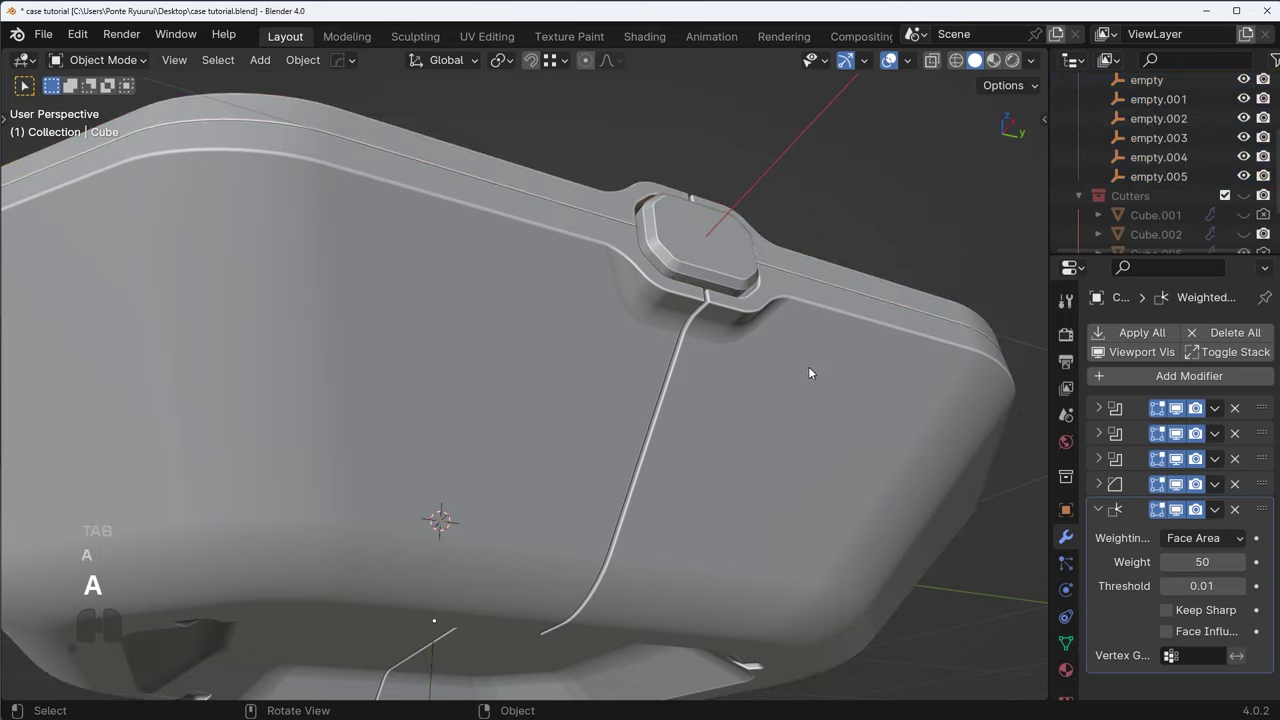
- Examine the centre seam on the lower half and around the side plug from several angles
scroll(806, 370, "down", 4)
middle_click_drag(806, 370, 640, 530)
scroll(633, 354, "down", 3)
middle_click_drag(632, 354, 652, 430)
middle_click_drag(660, 440, 714, 346, "shift")
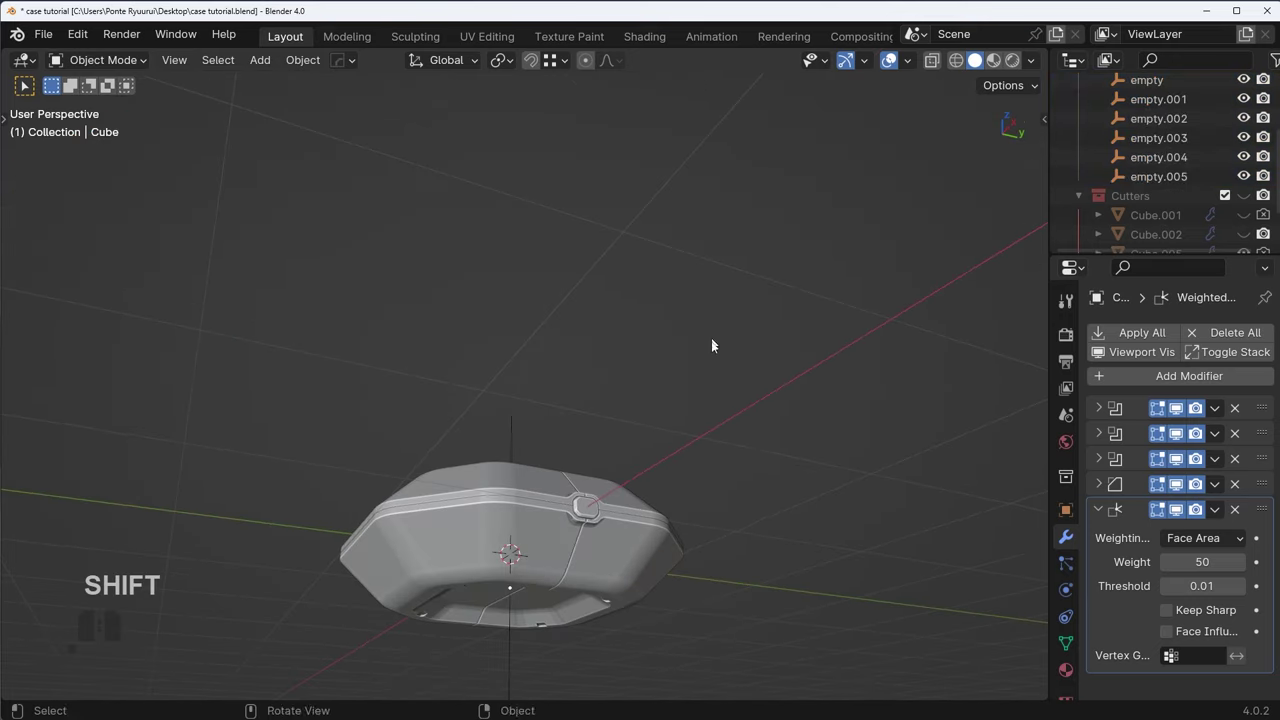
middle_click_drag(630, 548, 857, 443, "shift")
scroll(674, 442, "up", 4)
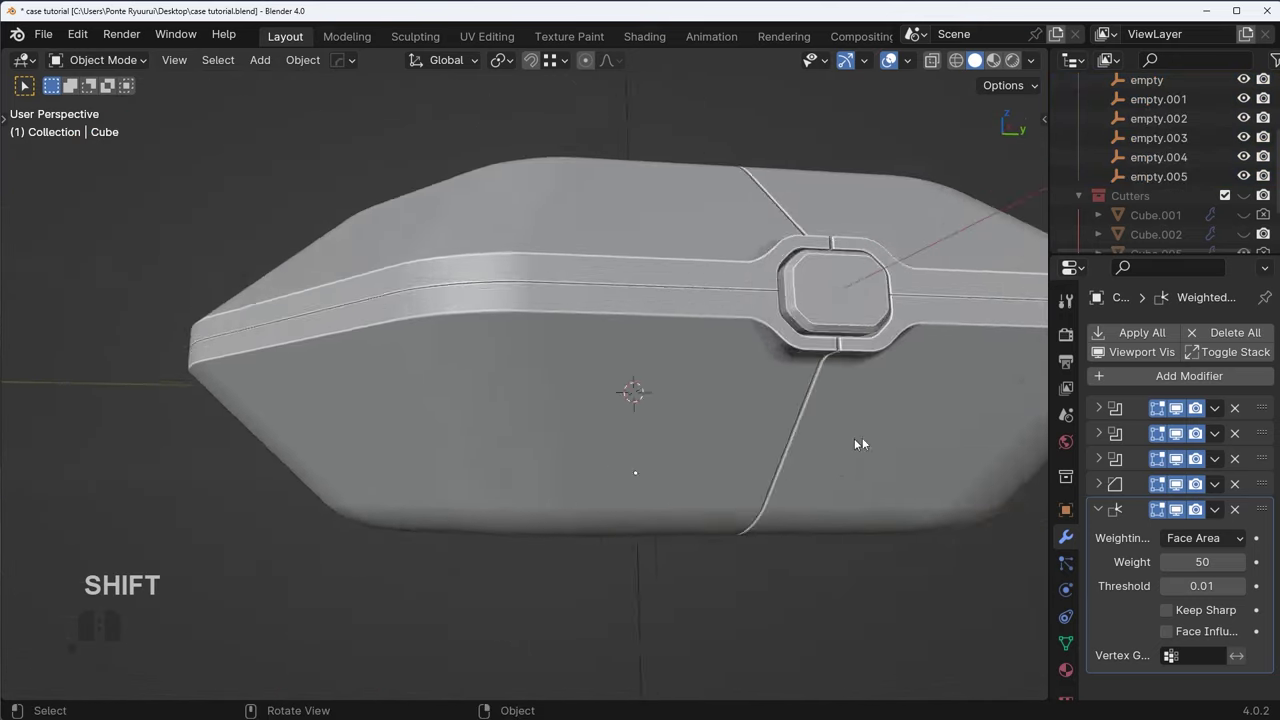
scroll(964, 263, "up", 3)
- Hide the side plug to examine the seam notch inside the opening, and undo the hiding
left_click(960, 266)
key("h")
middle_click_drag(957, 268, 930, 400)
middle_click_drag(930, 400, 716, 461, "shift")
scroll(894, 382, "up", 3)
scroll(619, 416, "up", 4)
scroll(619, 414, "up", 3)
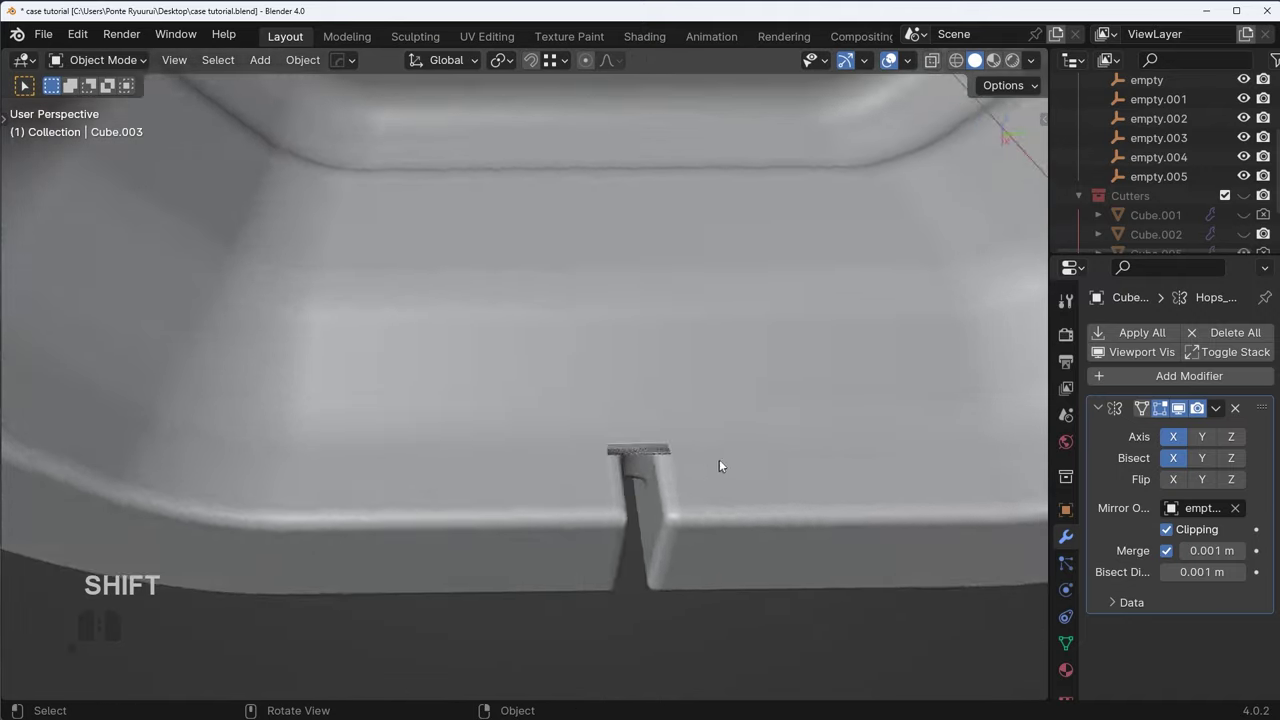
scroll(716, 461, "down", 3)
key("ctrl+z")
key("ctrl+z")
scroll(697, 424, "down", 4)
- Hide the side plug and select the lower half of the case
left_click(612, 347)
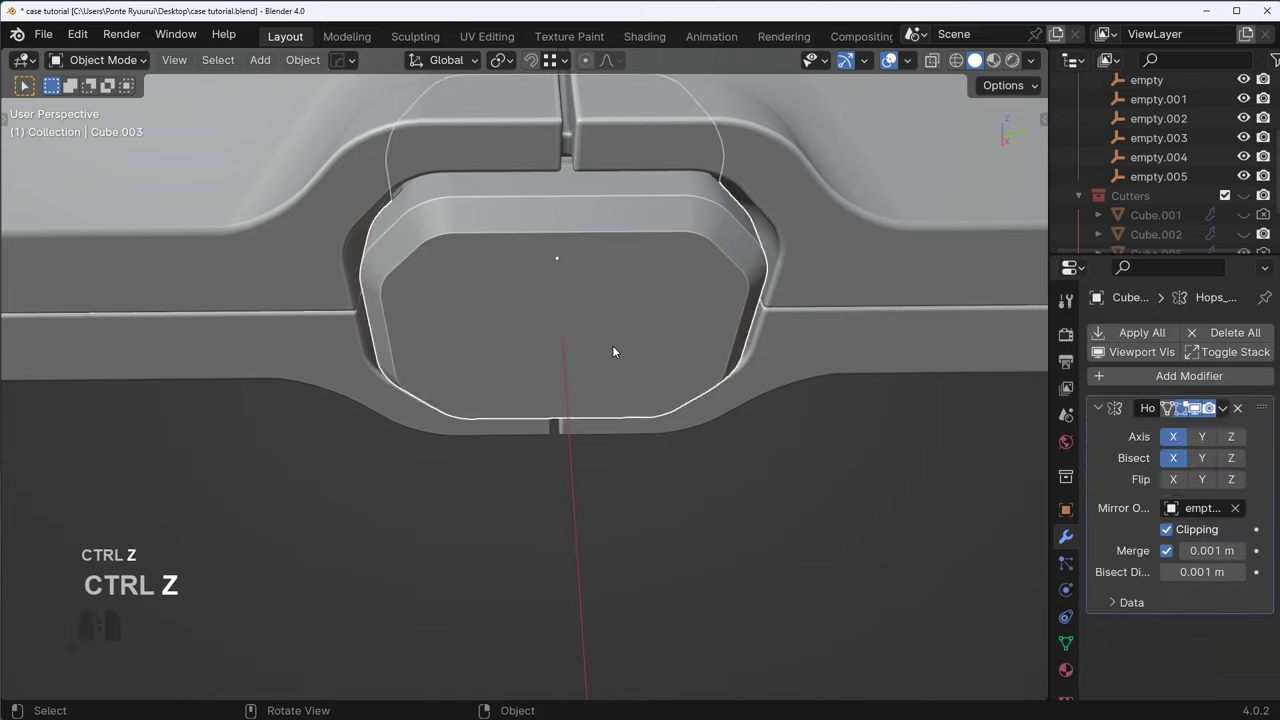
key("h")
scroll(656, 392, "up", 5)
left_click(656, 392)
- Inspect the lower half's seam notch at the side opening's rim in both Edit Mode and Object Mode
key("Tab")
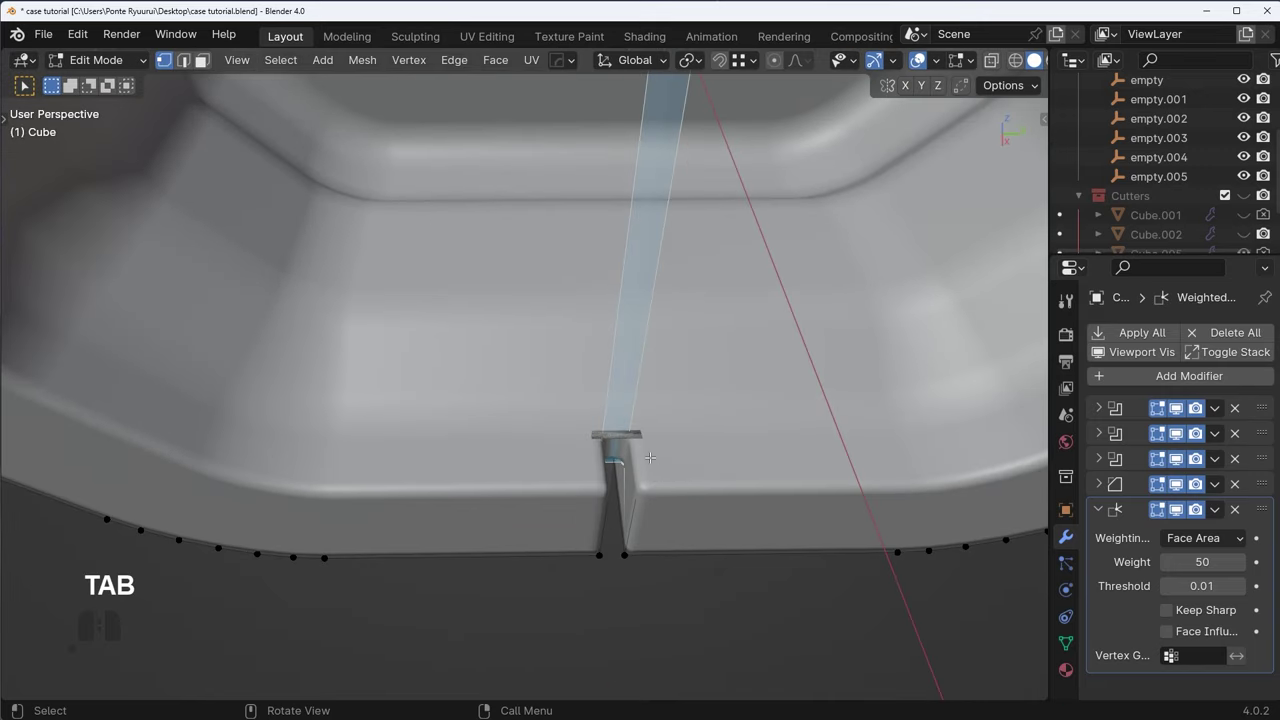
key("Tab")
middle_click_drag(734, 397, 998, 269, "shift")
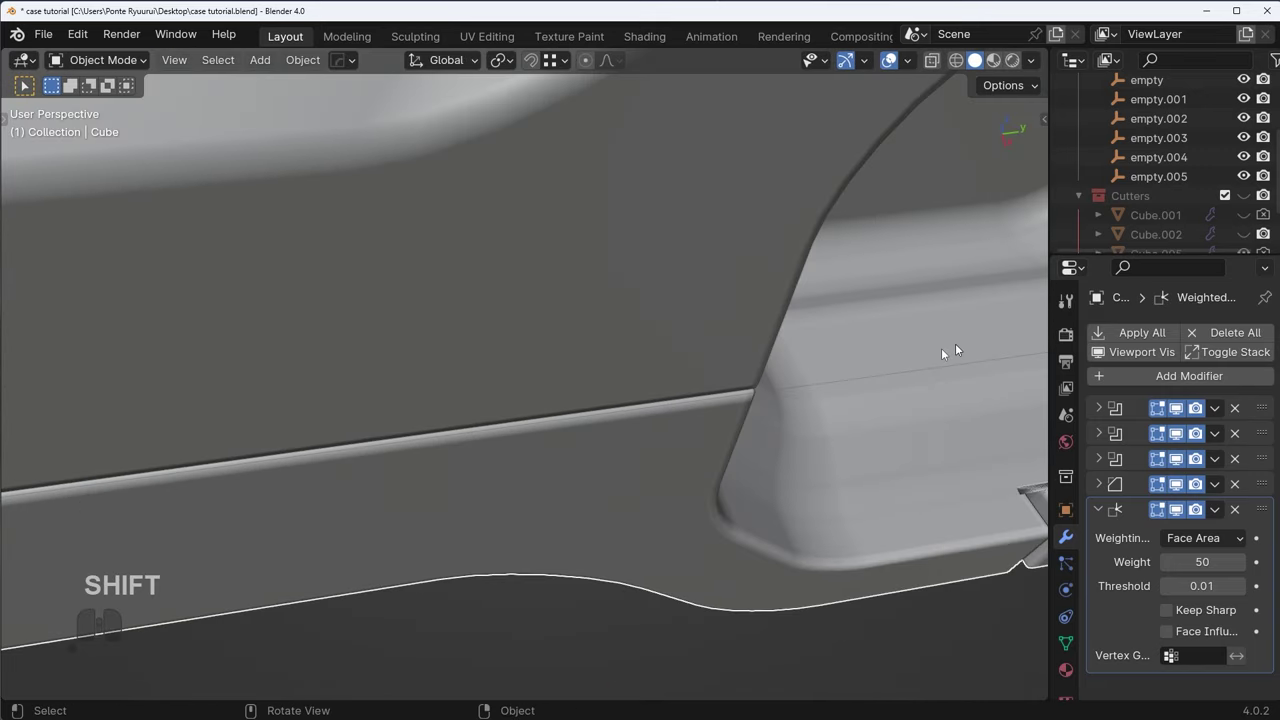
scroll(957, 350, "down", 3)
middle_click_drag(957, 350, 829, 386)
key("Tab")
key("Tab")
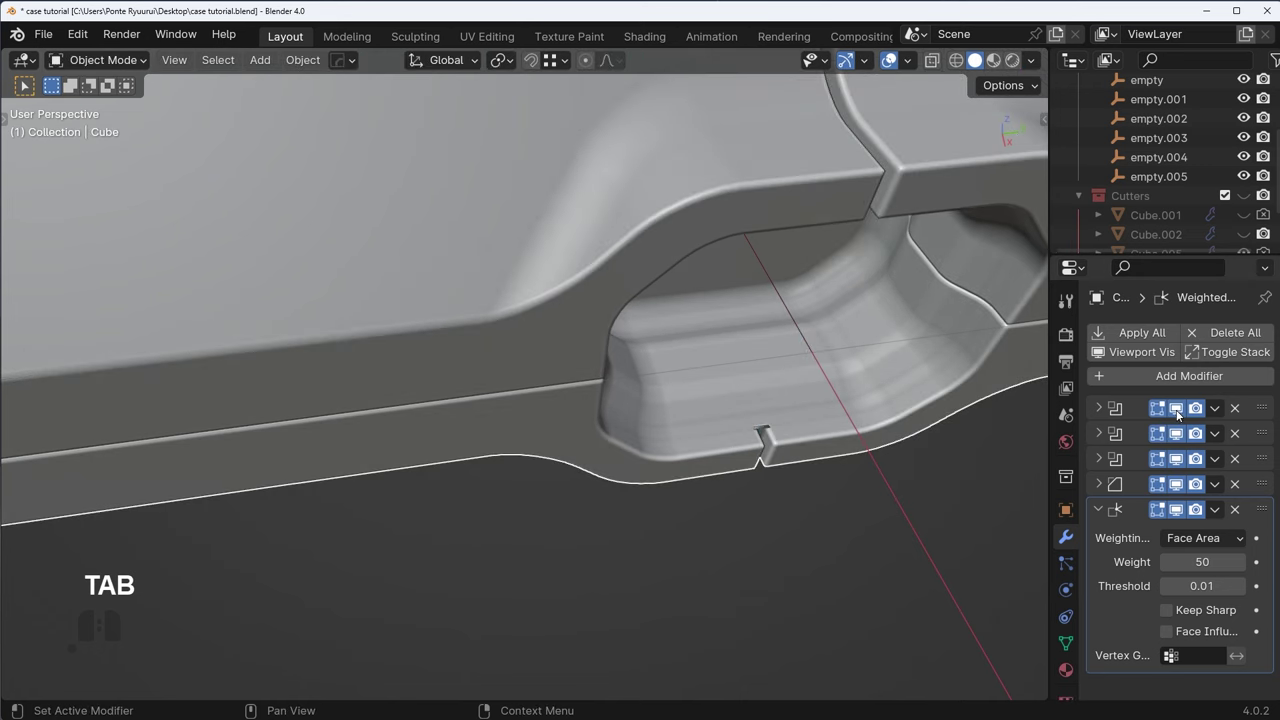
- Check the first Boolean modifier's effect on the case body in the viewport and apply that modifier
left_click(1176, 408)
left_click(1176, 408)
left_click(1176, 408)
left_click(1176, 408)
left_click(1214, 408)
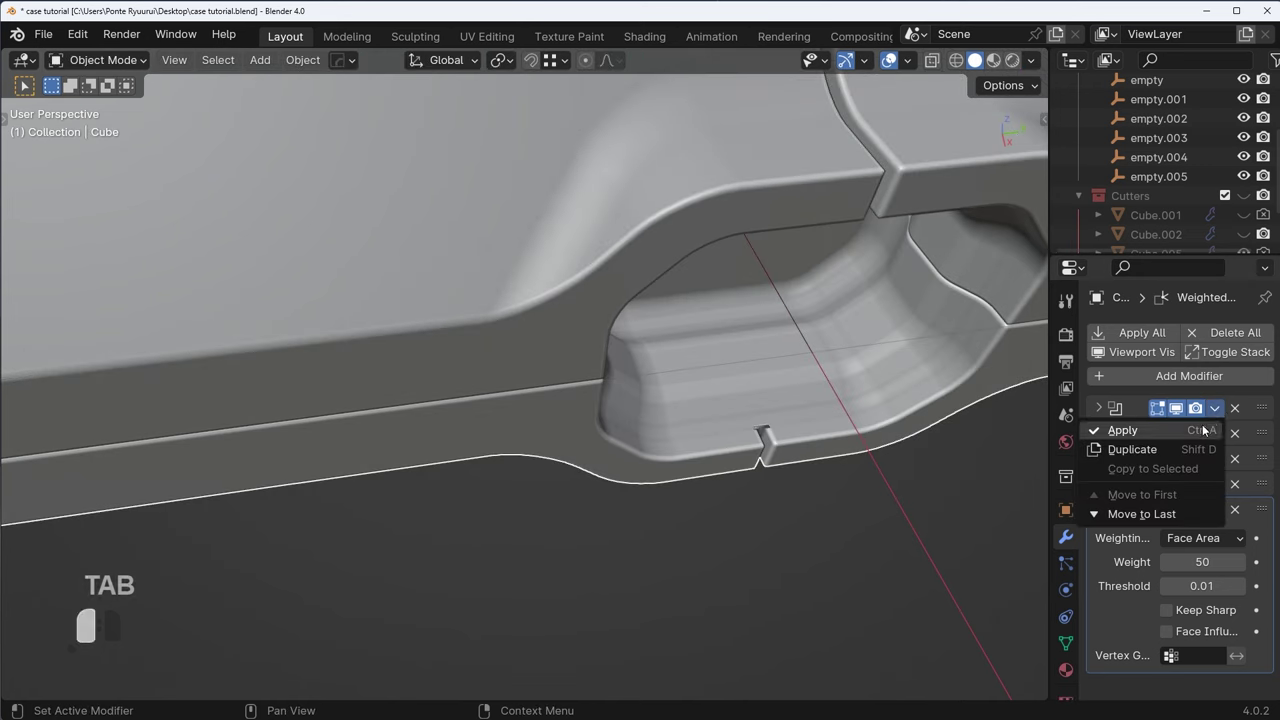
left_click(1205, 430)
- Try to merge the stray vertices at the small seam notch beside the handle recess into the notch corner vertex
middle_click_drag(780, 190, 654, 346, "shift")
key("Tab")
scroll(627, 400, "up", 6)
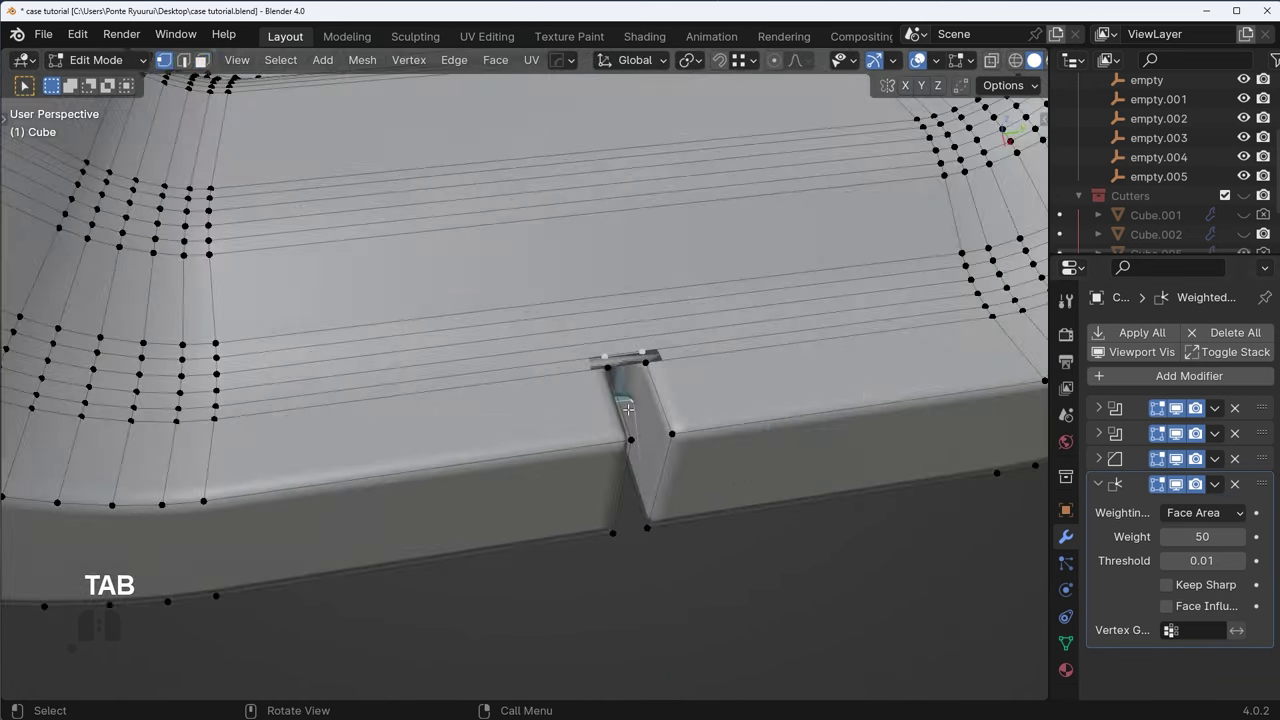
scroll(627, 408, "up", 3)
key("1")
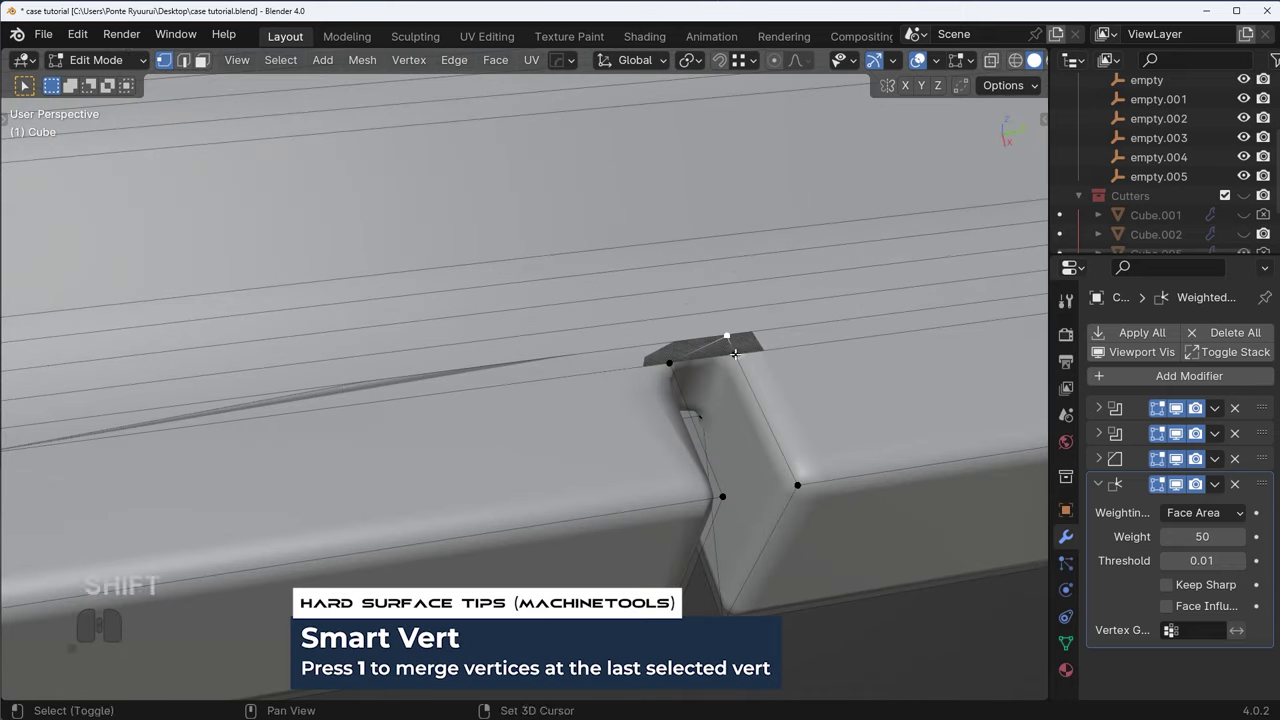
key("ctrl+z")
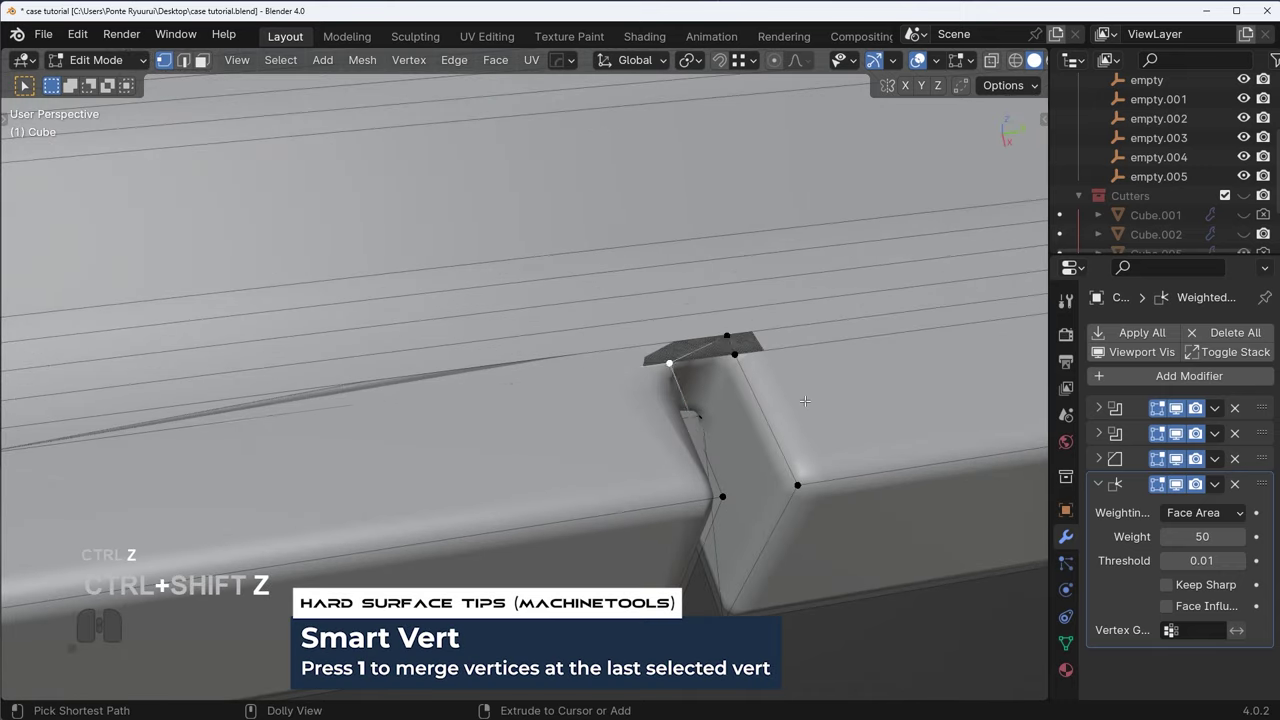
key("ctrl+shift+z")
- Try to move the inner face of the seam notch along the global X axis
key("Tab")
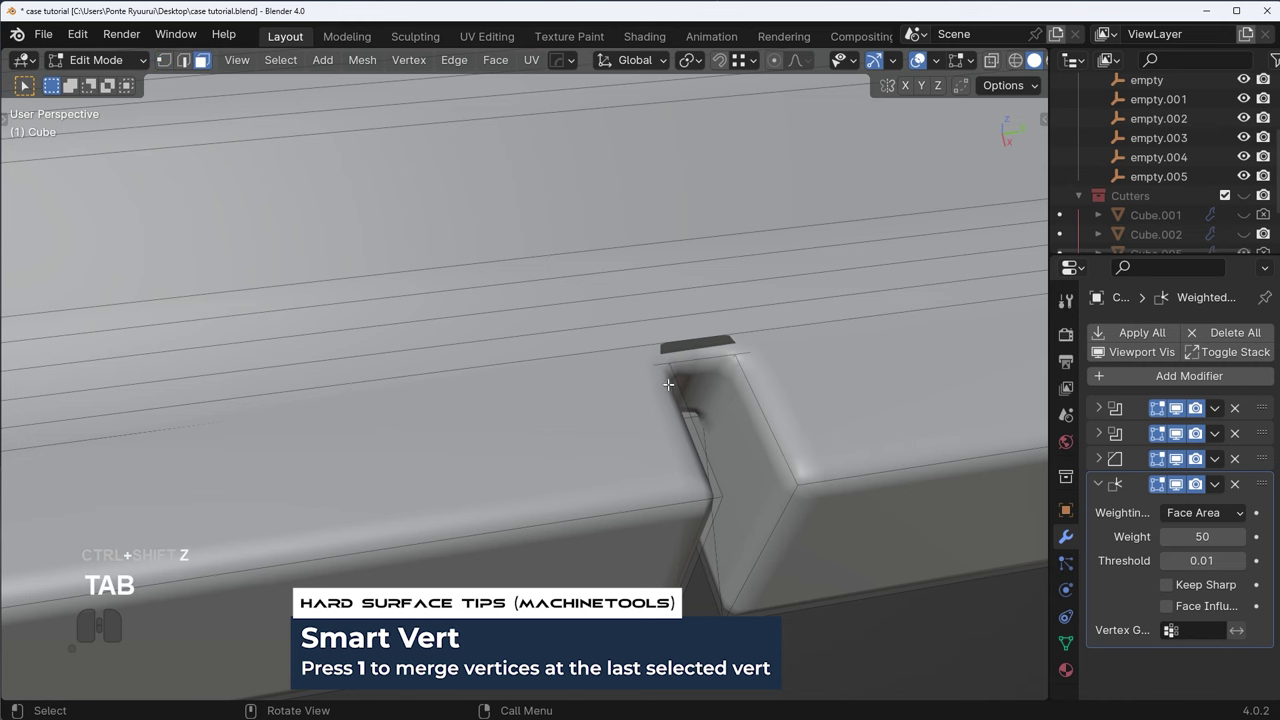
key("g")
key("y")
key("x")
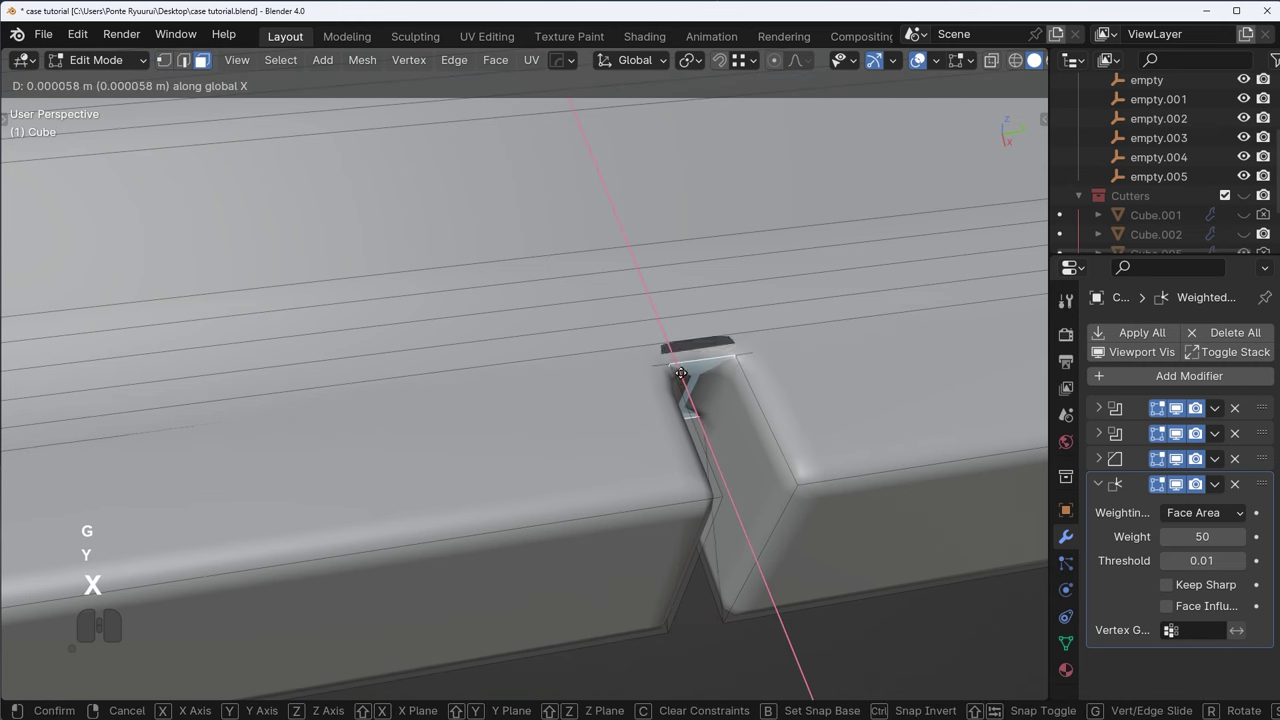
left_click(678, 375)
key("ctrl+z")
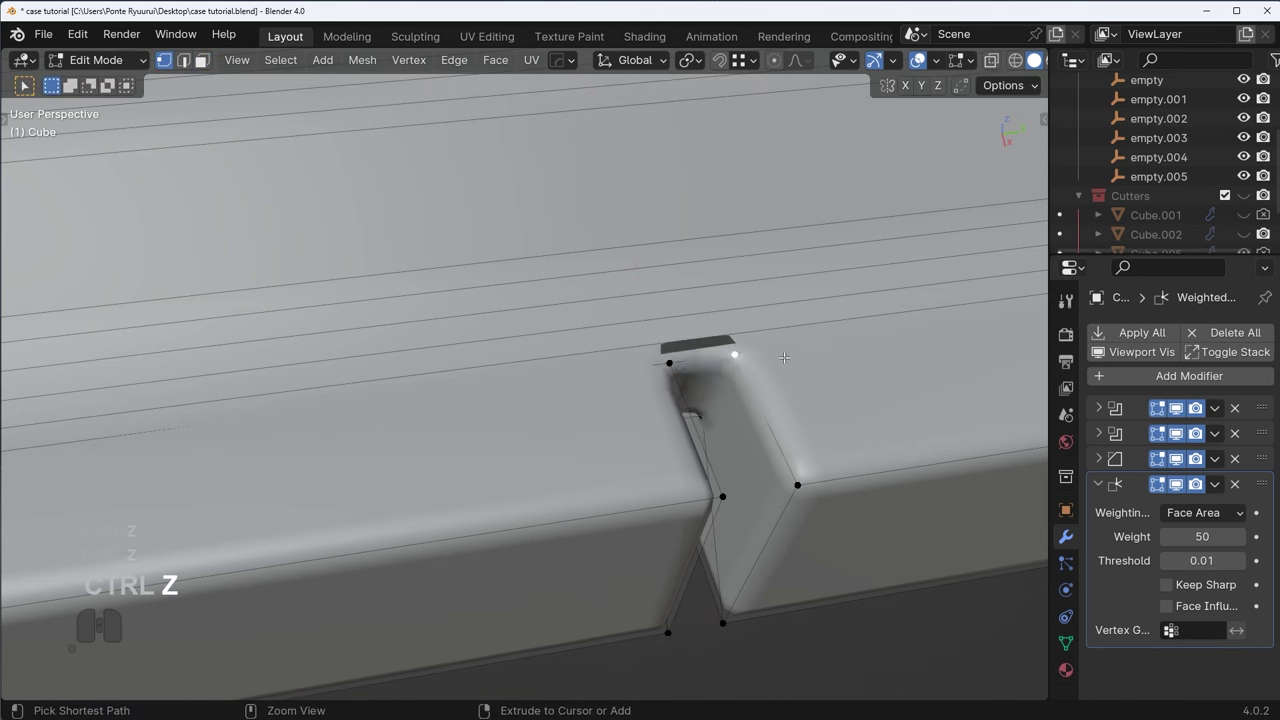
- Undo the notch face move, the vertex merges and the applied Boolean modifier on the case body
key("ctrl+z")
key("ctrl+z")
key("ctrl+z")
key("ctrl+z")
key("ctrl+z")
scroll(745, 318, "down", 6)
middle_click_drag(745, 318, 727, 319)
key("ctrl+z")
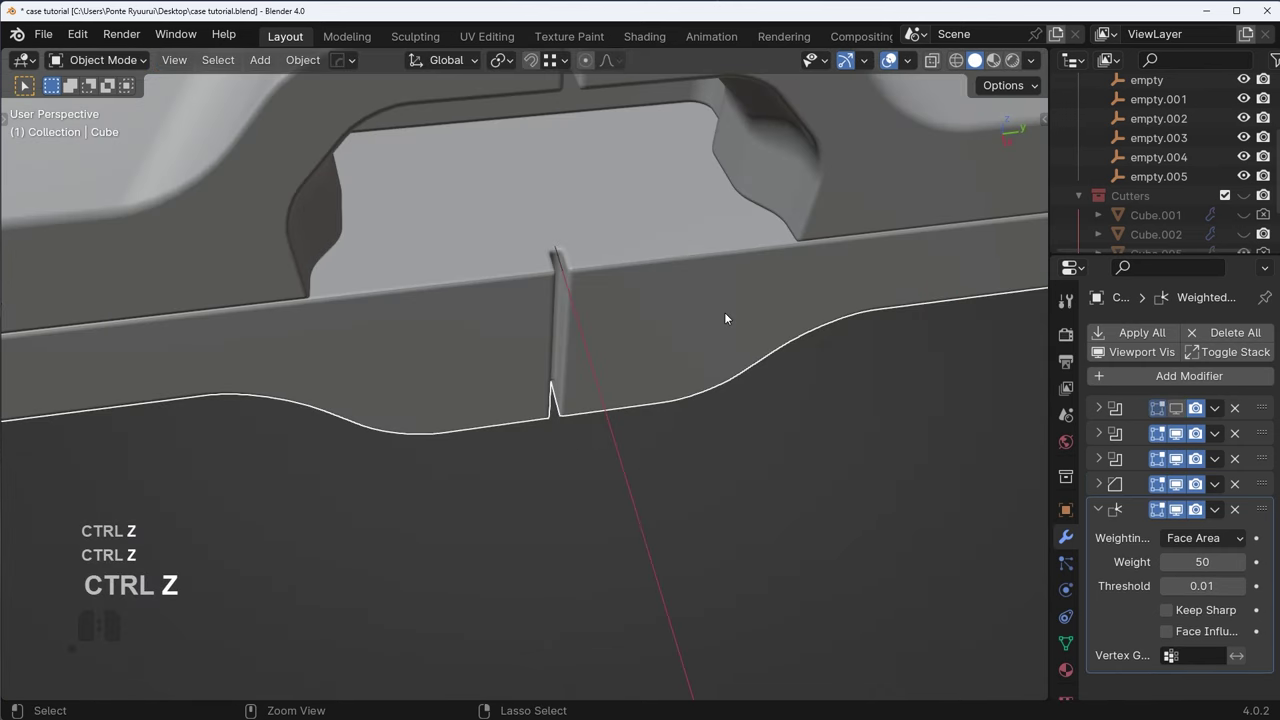
key("ctrl+z")
key("ctrl+z")
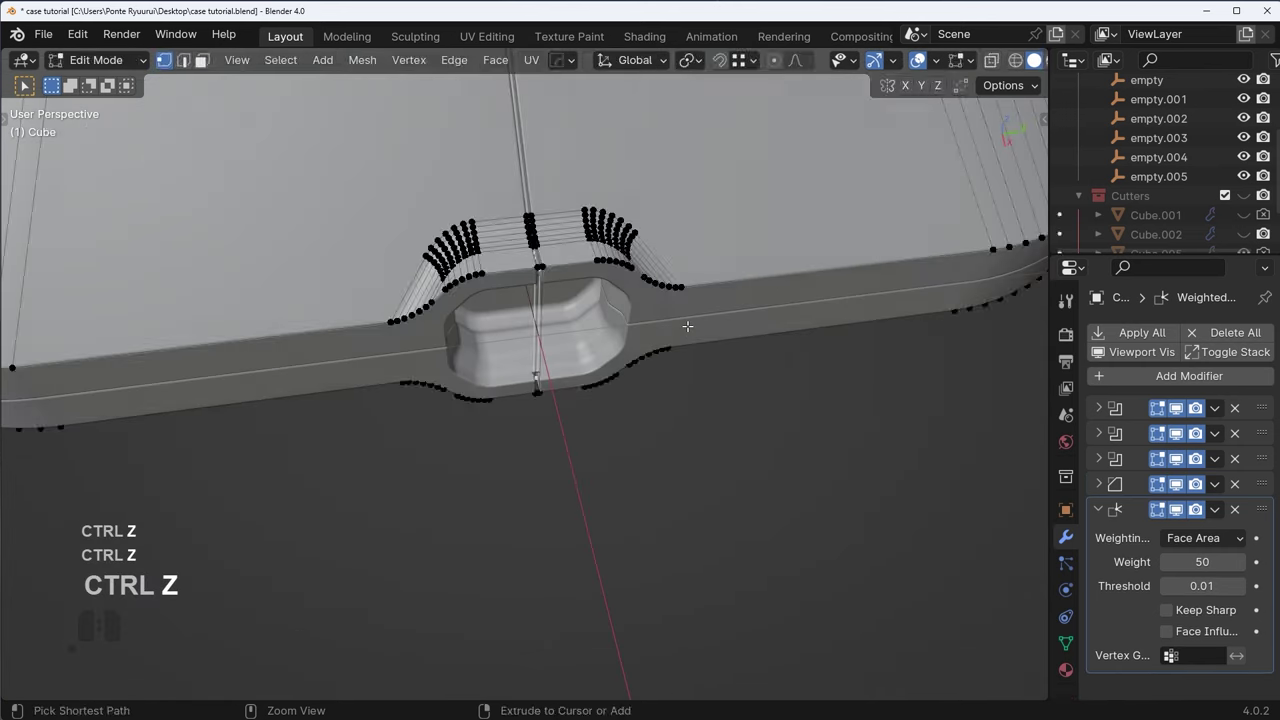
key("ctrl+z")
key("ctrl+z")
key("ctrl+z")
scroll(693, 380, "down", 4)
key("a")
key("a")
middle_click_drag(700, 434, 660, 290)
middle_click_drag(660, 290, 746, 397, "shift")
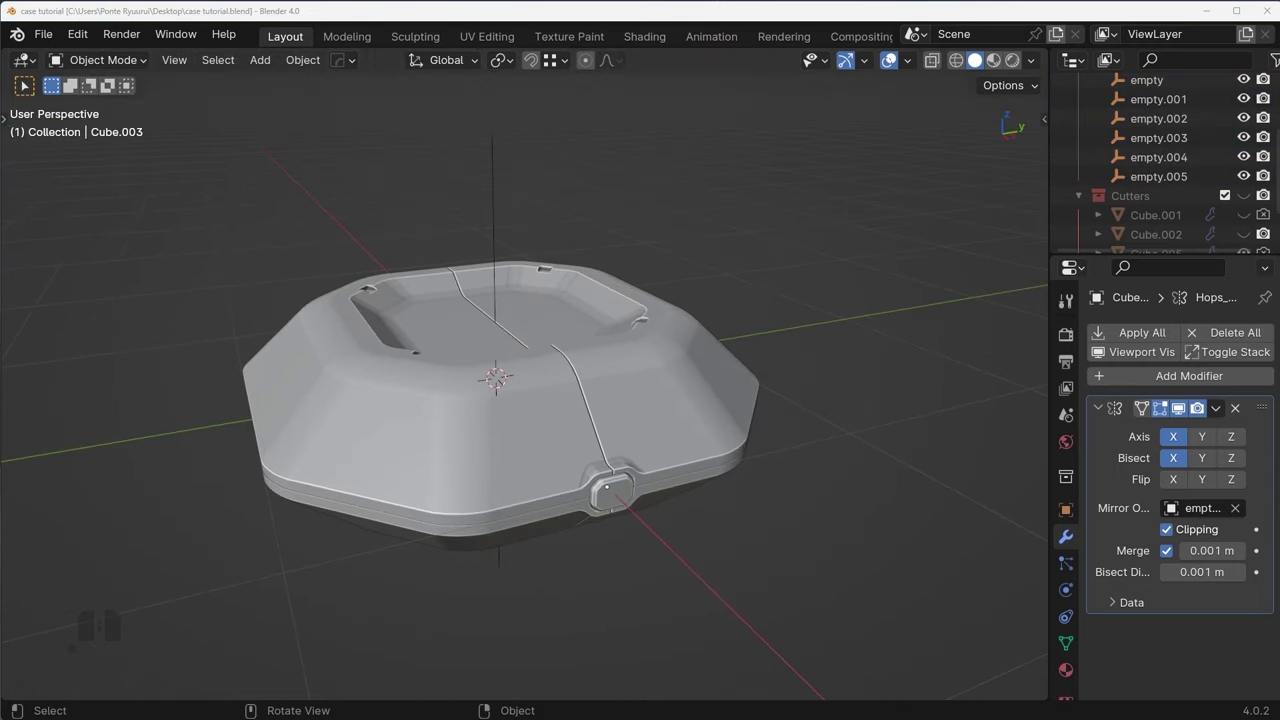
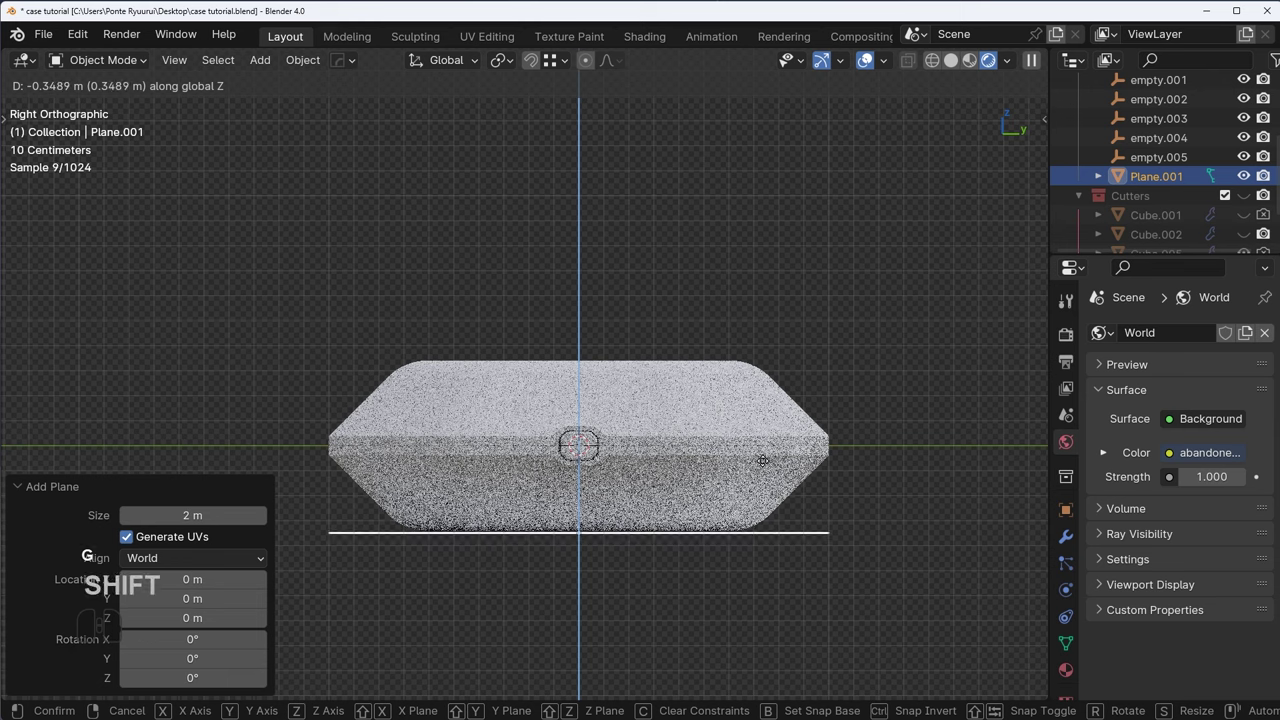
- Lower the new plane about 0.35 m along Z to the case's underside and scale it up into a wide floor
left_click(762, 459, "shift")
key("s")
left_click(644, 488)
middle_click_drag(644, 488, 707, 549)
key("s")
left_click(737, 557)
scroll(737, 557, "down", 2)
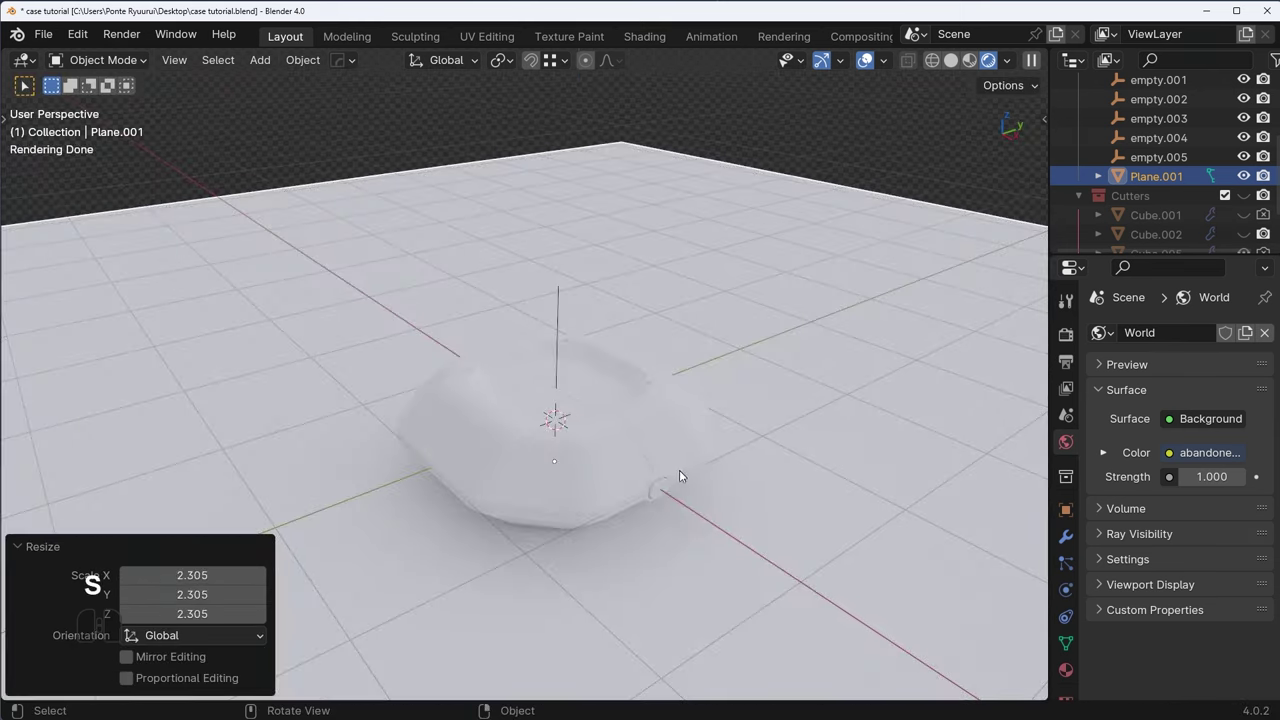
- Set the world background color to an Environment Texture and open the file browser for its image
left_click(596, 450)
key("a")
key("a")
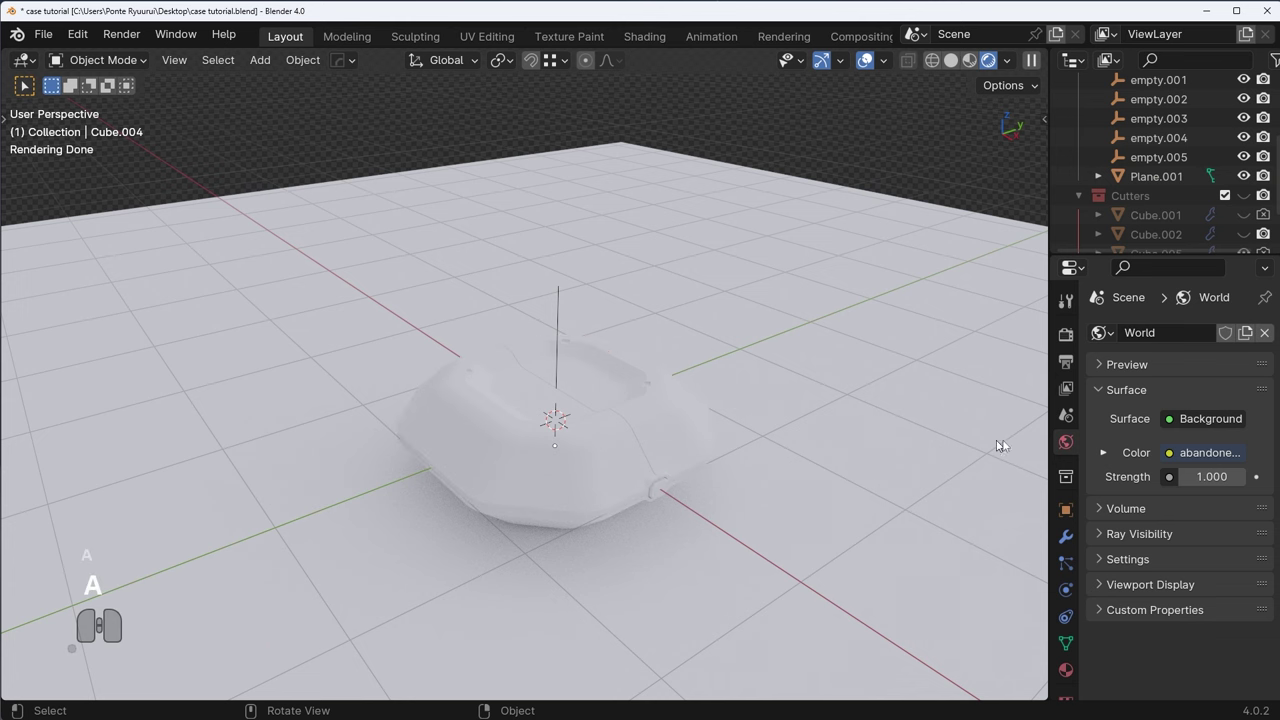
left_click(1184, 454)
left_click(1205, 452)
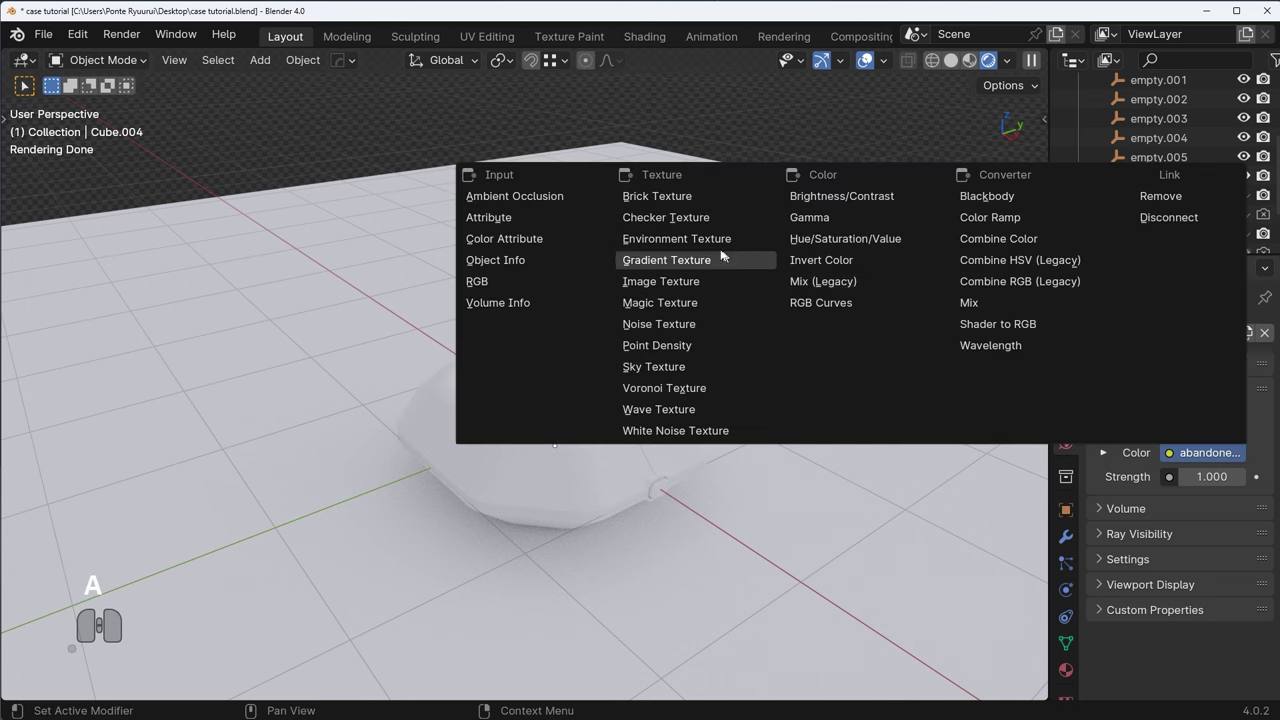
left_click(720, 240)
left_click(1240, 479)
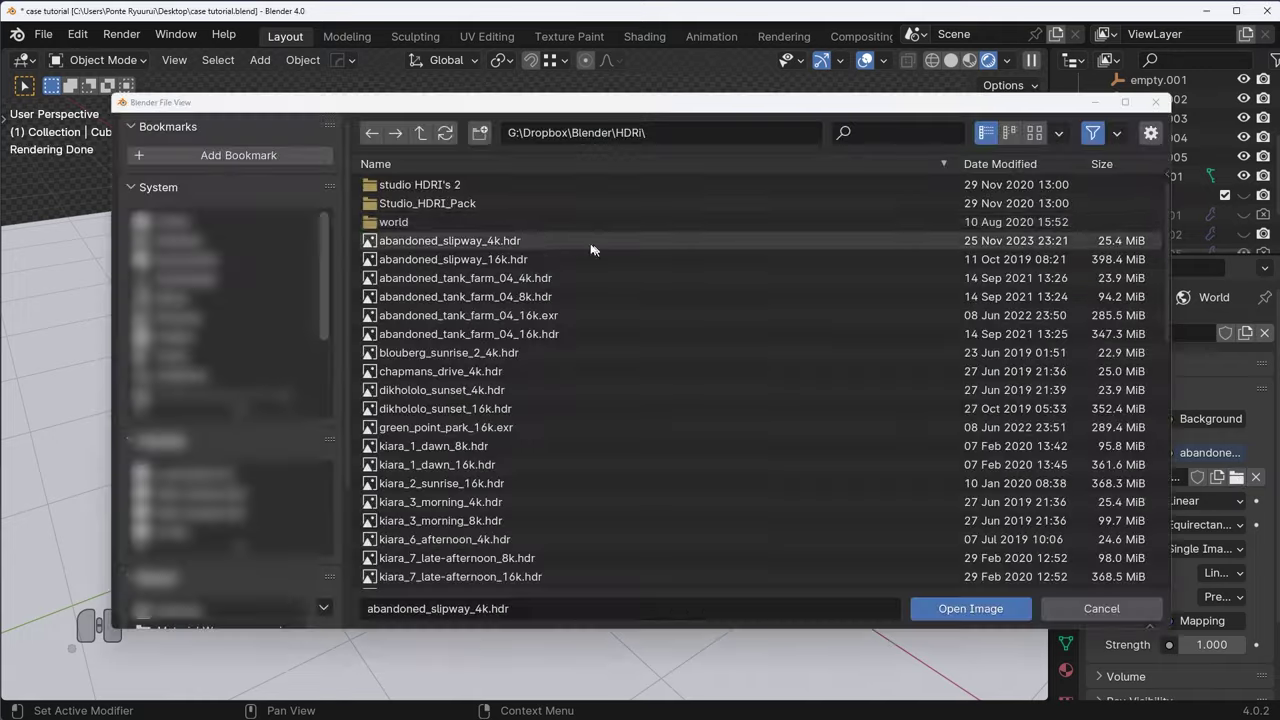
- Load a gun_gradient_simple HDR image from the "studio HDRI's 2" folder as the world environment texture
double_click(463, 186)
scroll(500, 432, "down", 5)
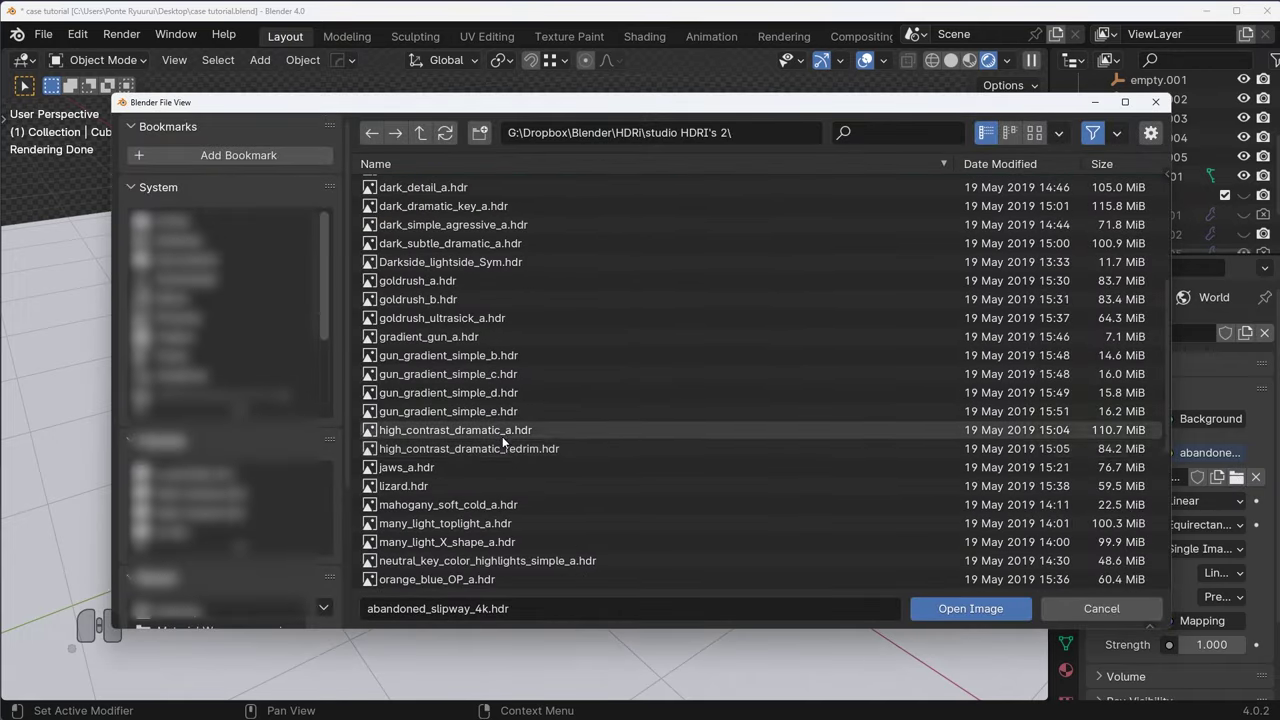
scroll(503, 446, "up", 4)
scroll(505, 470, "down", 4)
scroll(503, 465, "down", 7)
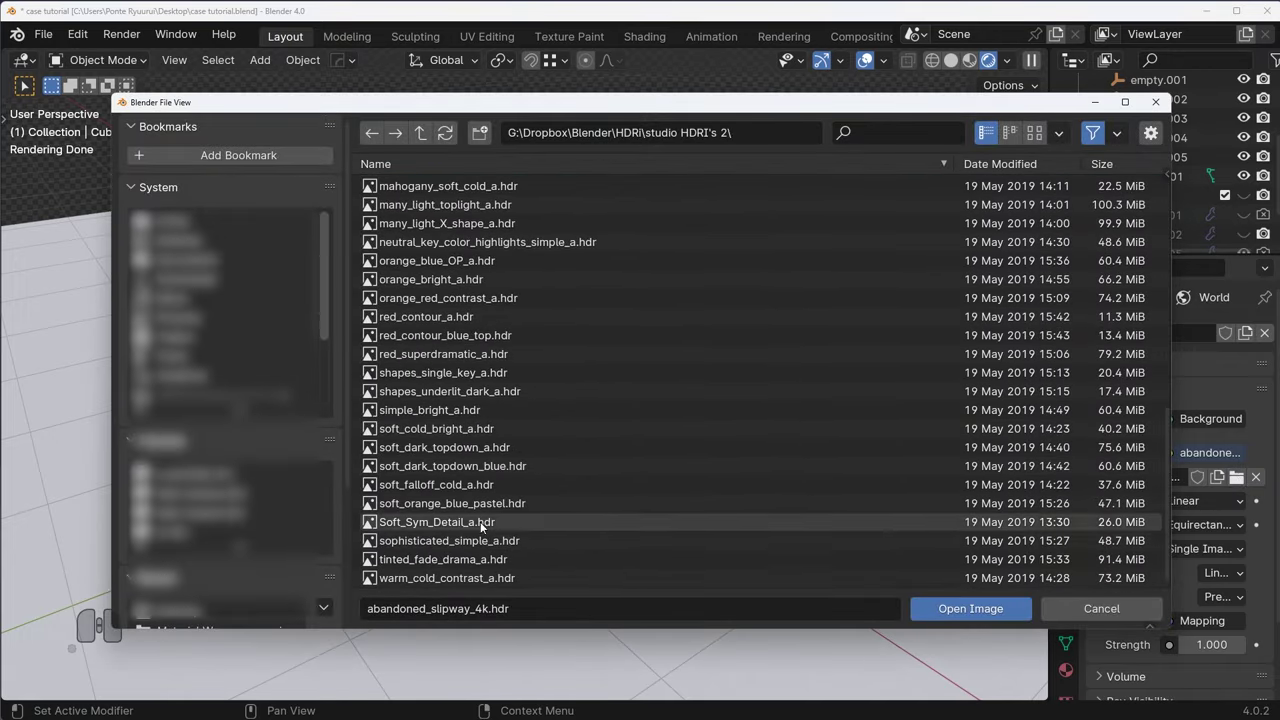
scroll(480, 476, "up", 7)
double_click(448, 397)
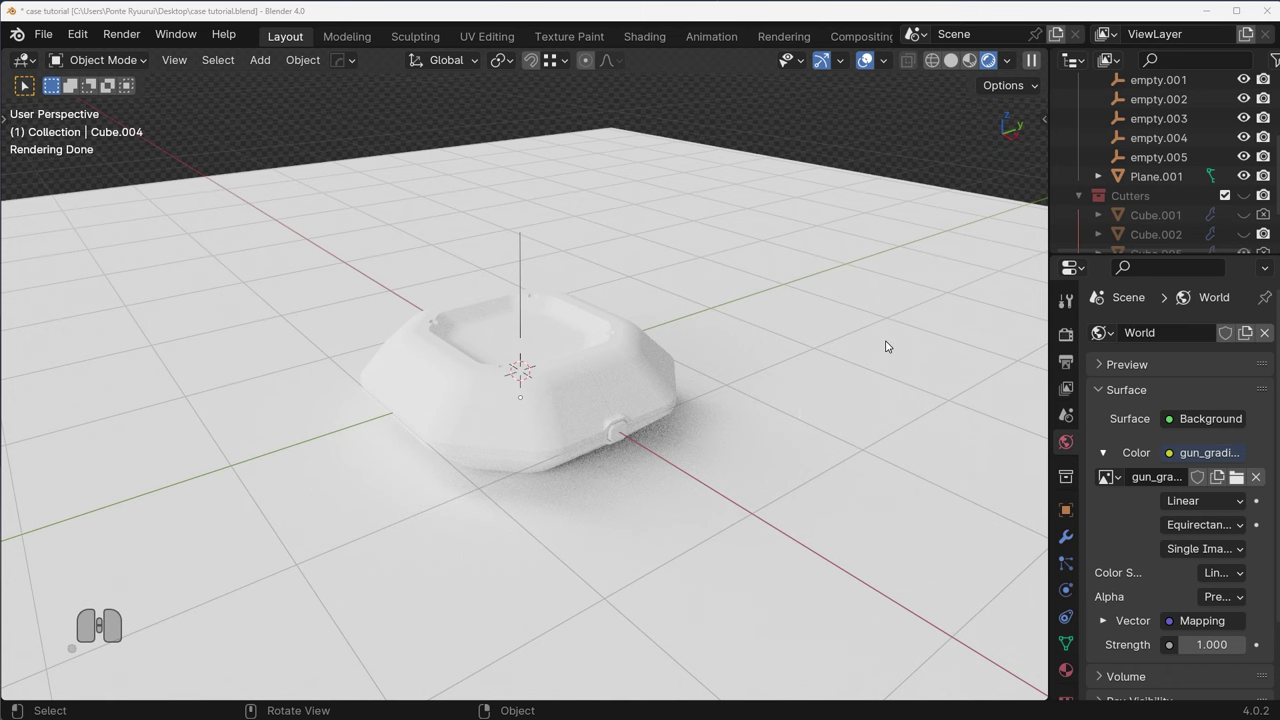
- Apply the scale of the floor plane beneath the case
left_click(857, 302)
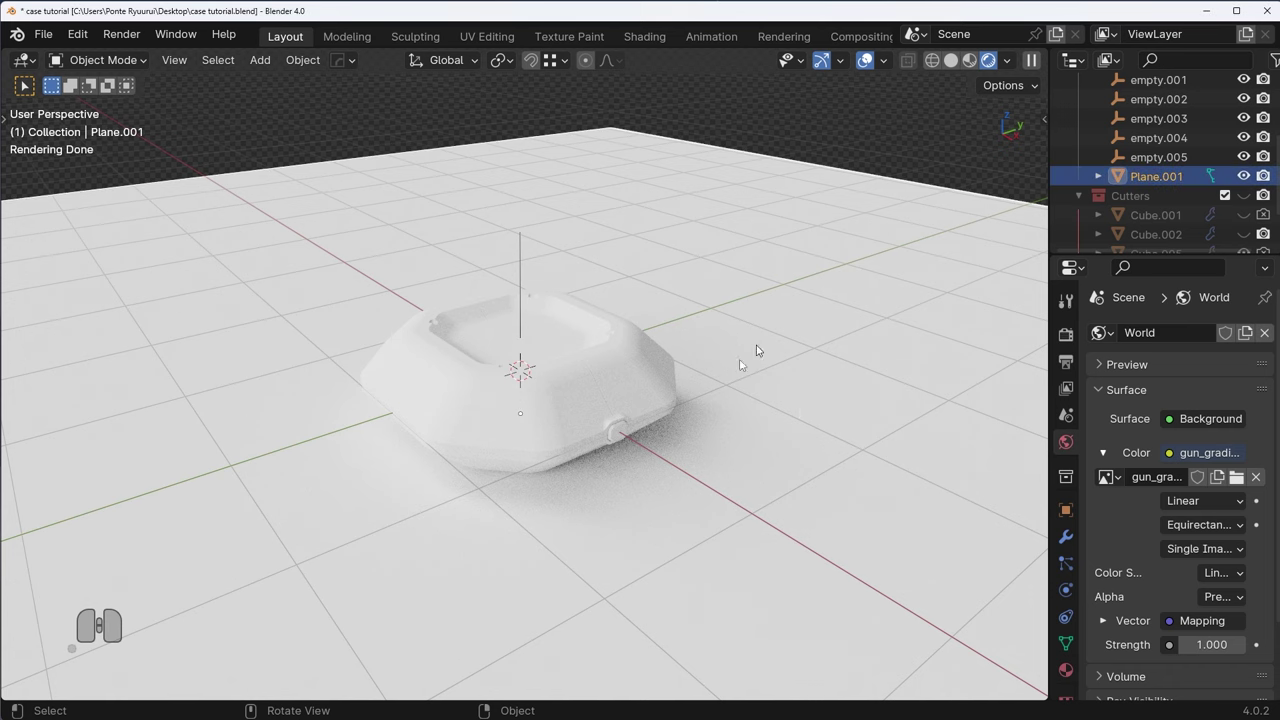
key("ctrl+a")
left_click(806, 361)
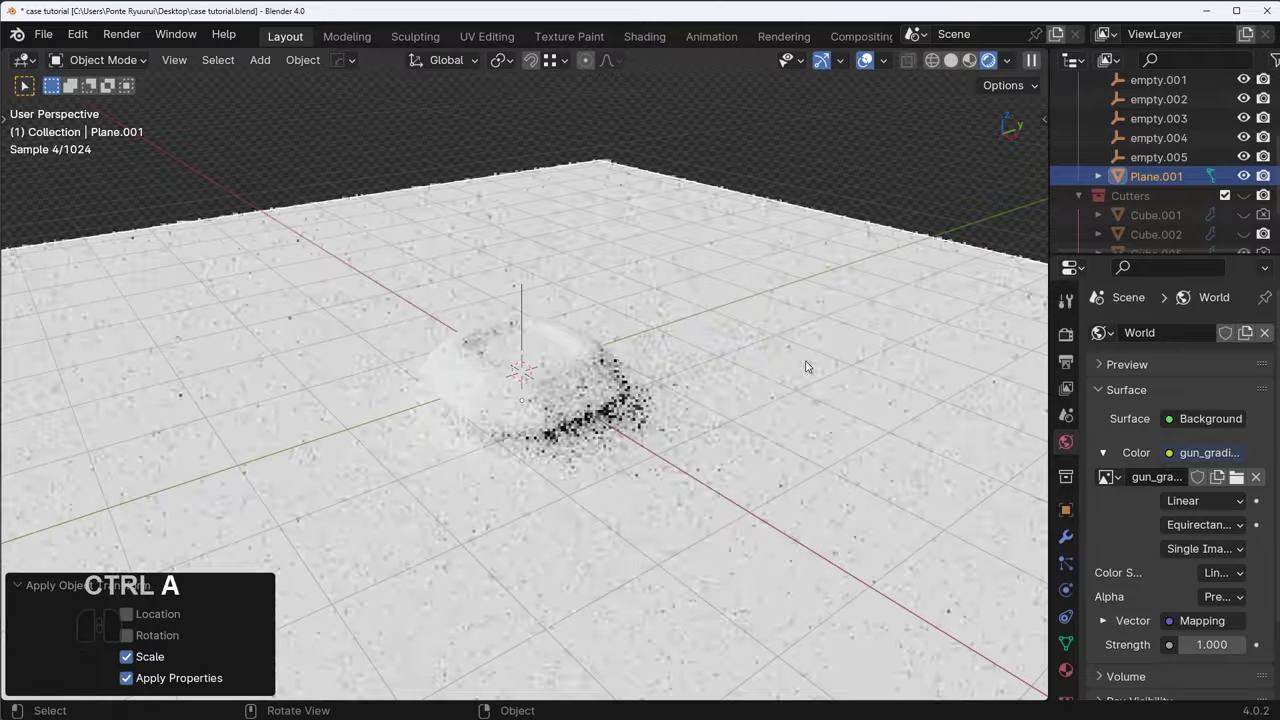
scroll(760, 380, "up", 2)
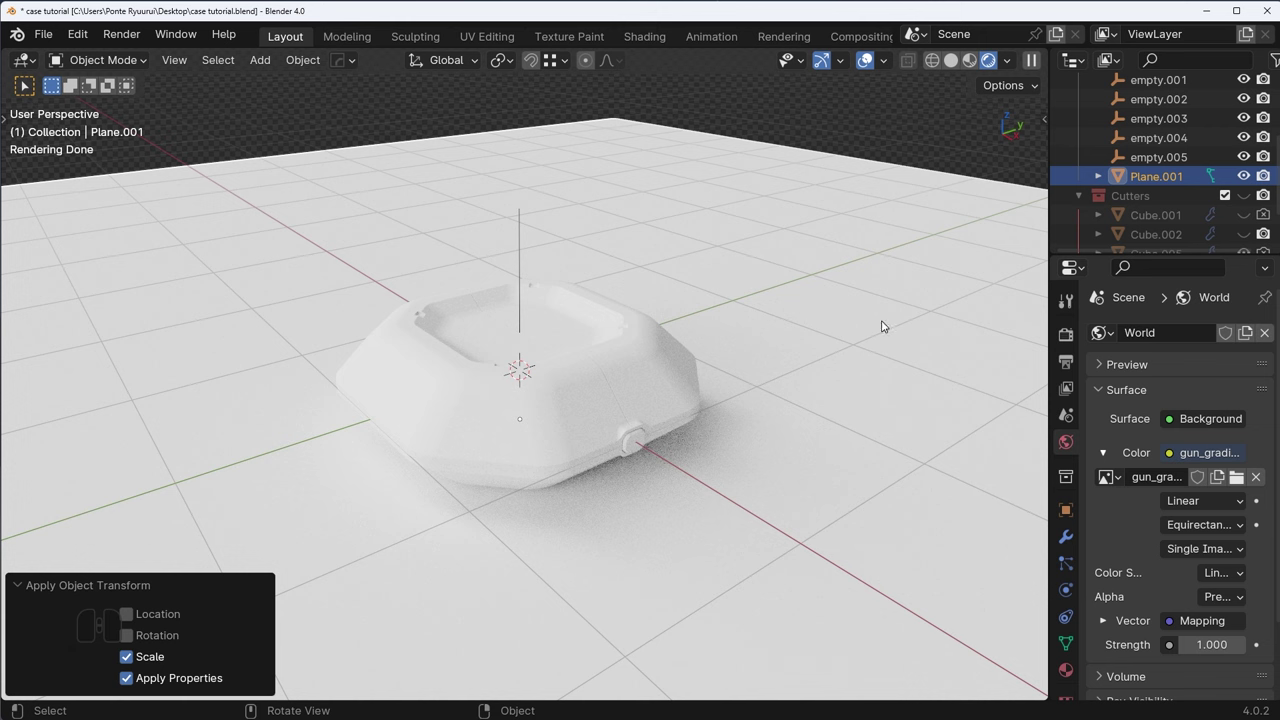
- Assign the Steel Floor 2 material from the MaterialWorks library to the floor plane and try a Metallic value of 0
key("n")
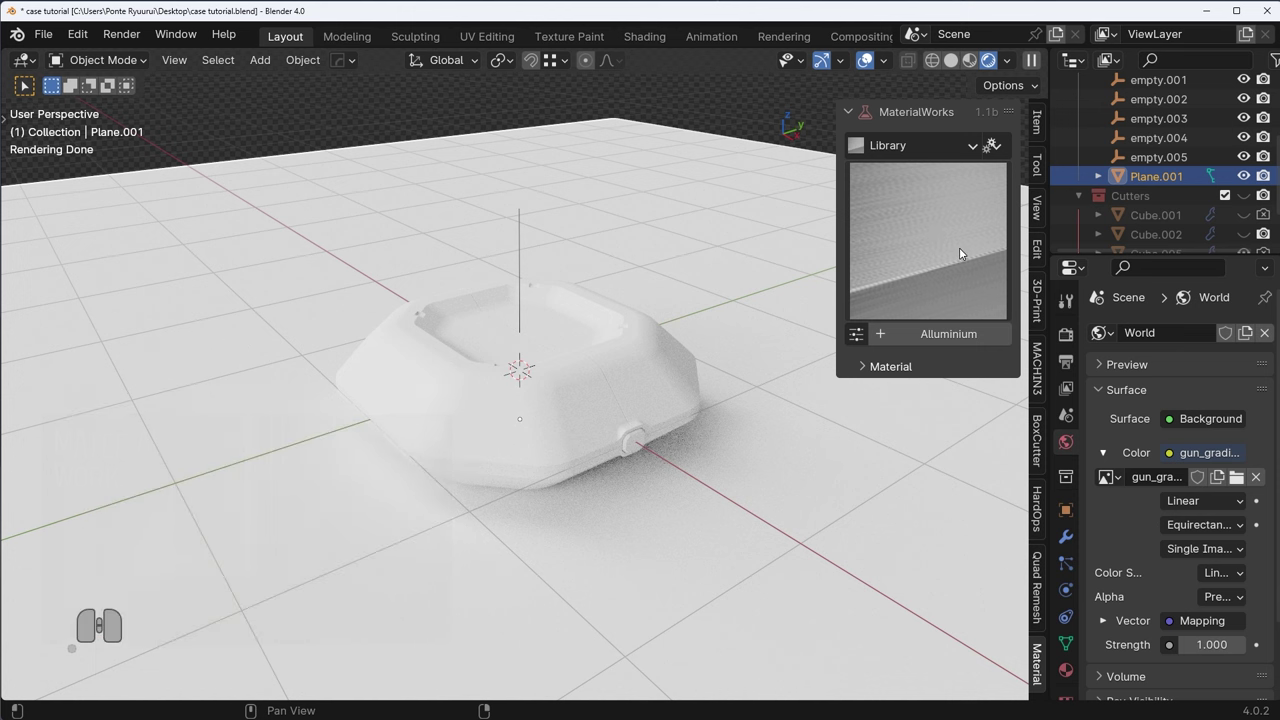
left_click(921, 194)
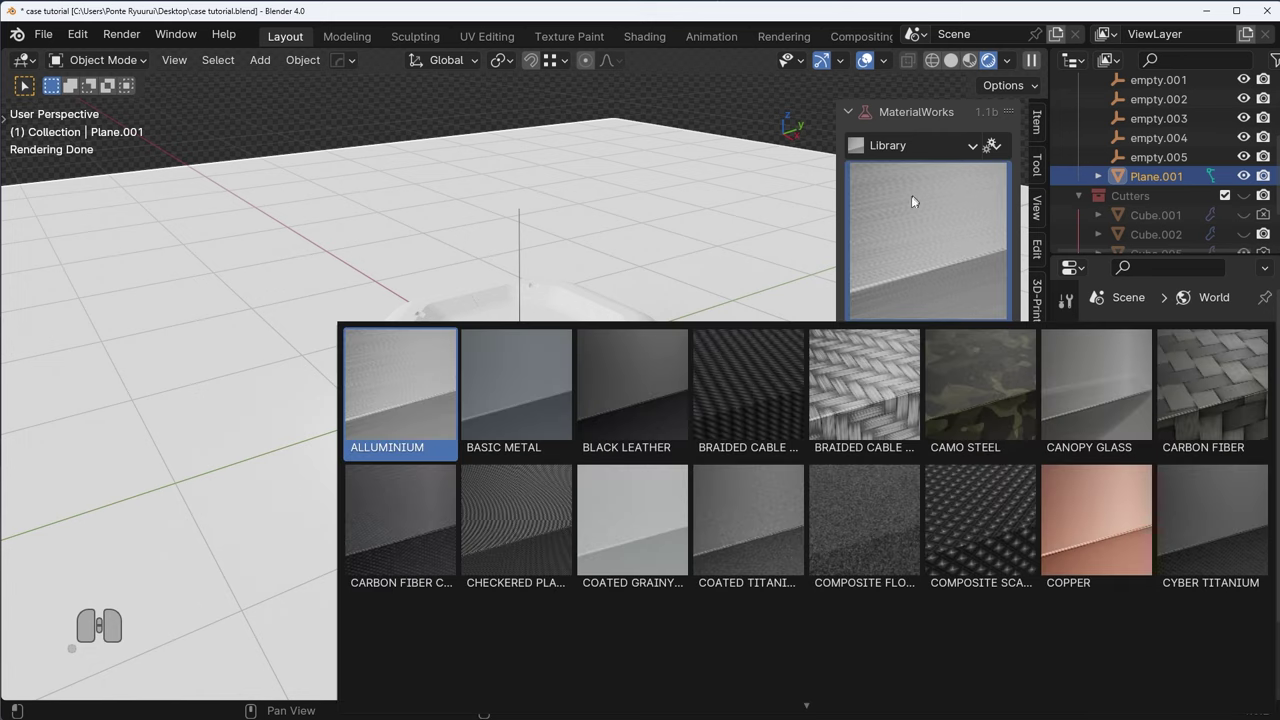
mouse_move(796, 710)
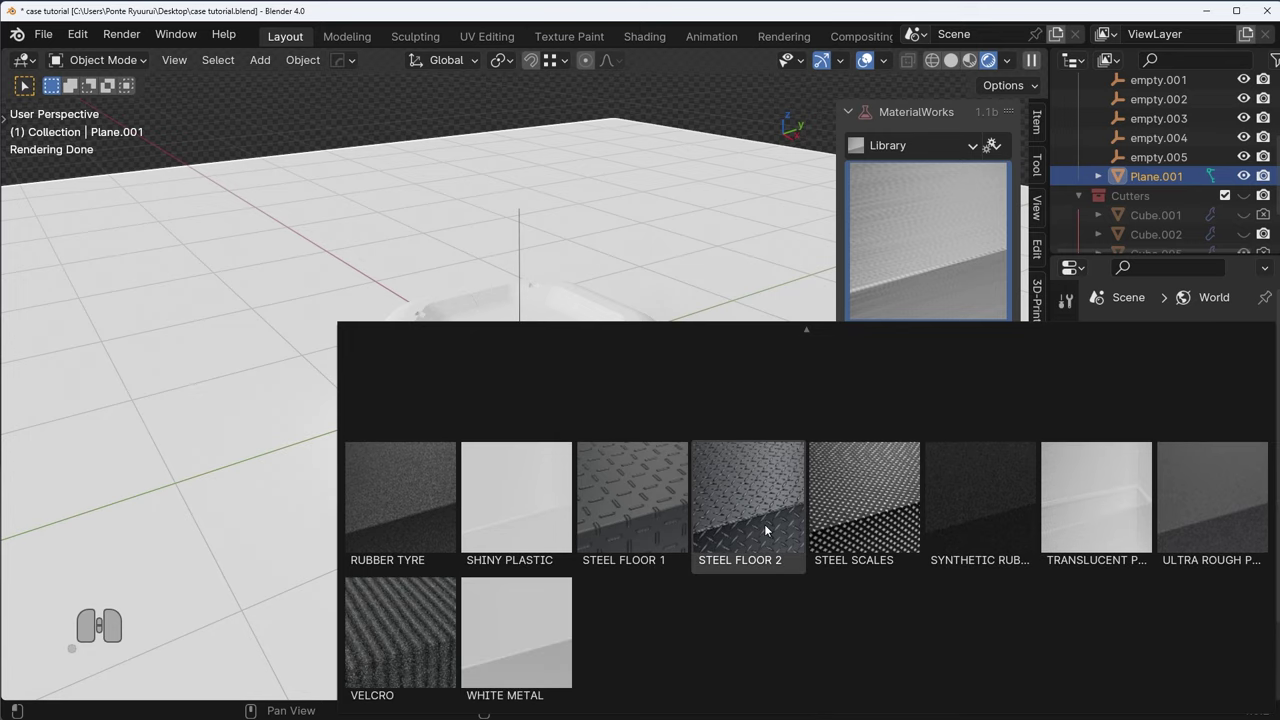
left_click(745, 480)
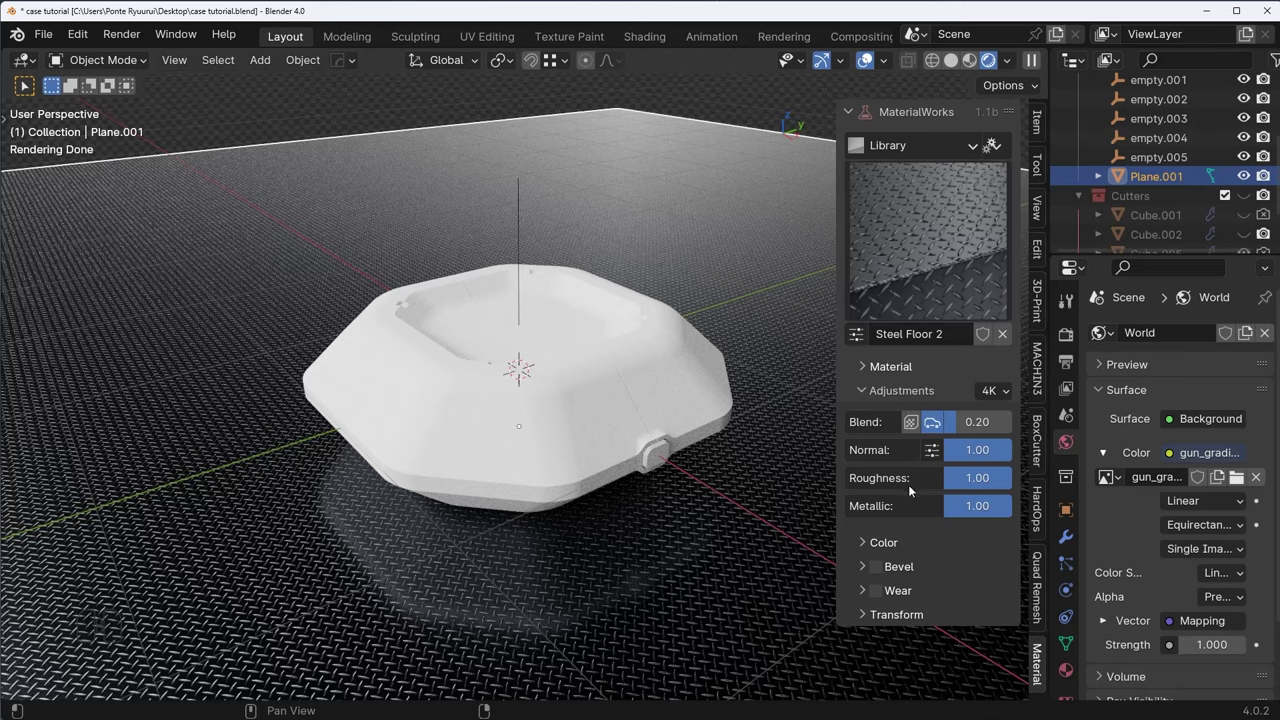
left_click_drag(982, 484, 900, 502)
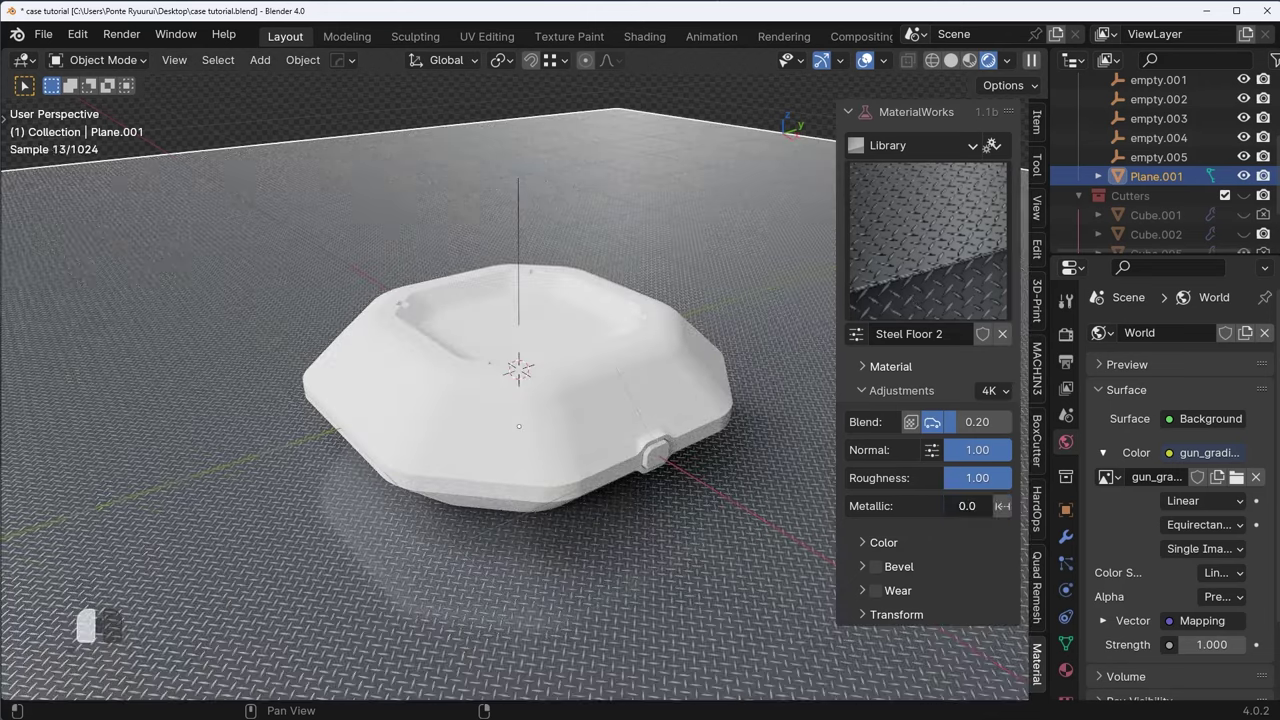
- Switch the floor plane's material to Steel Floor 1 and check its pattern in orthographic view
left_click(924, 312)
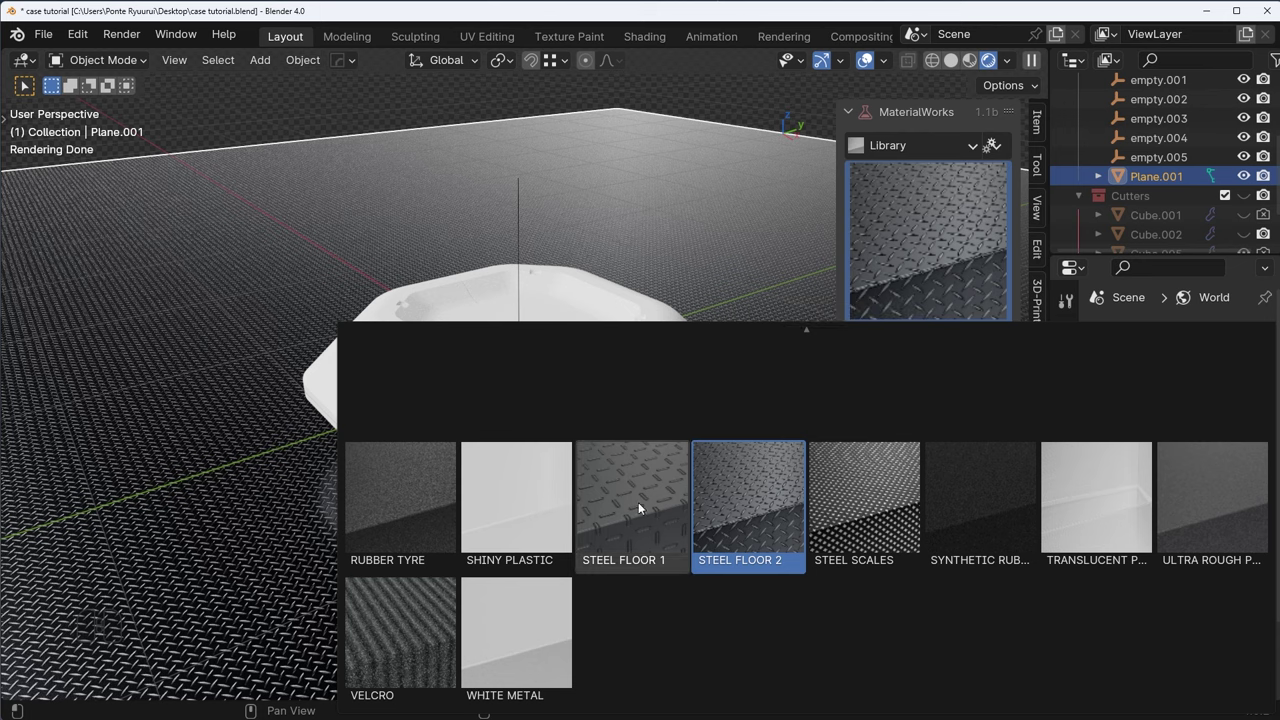
left_click(628, 505)
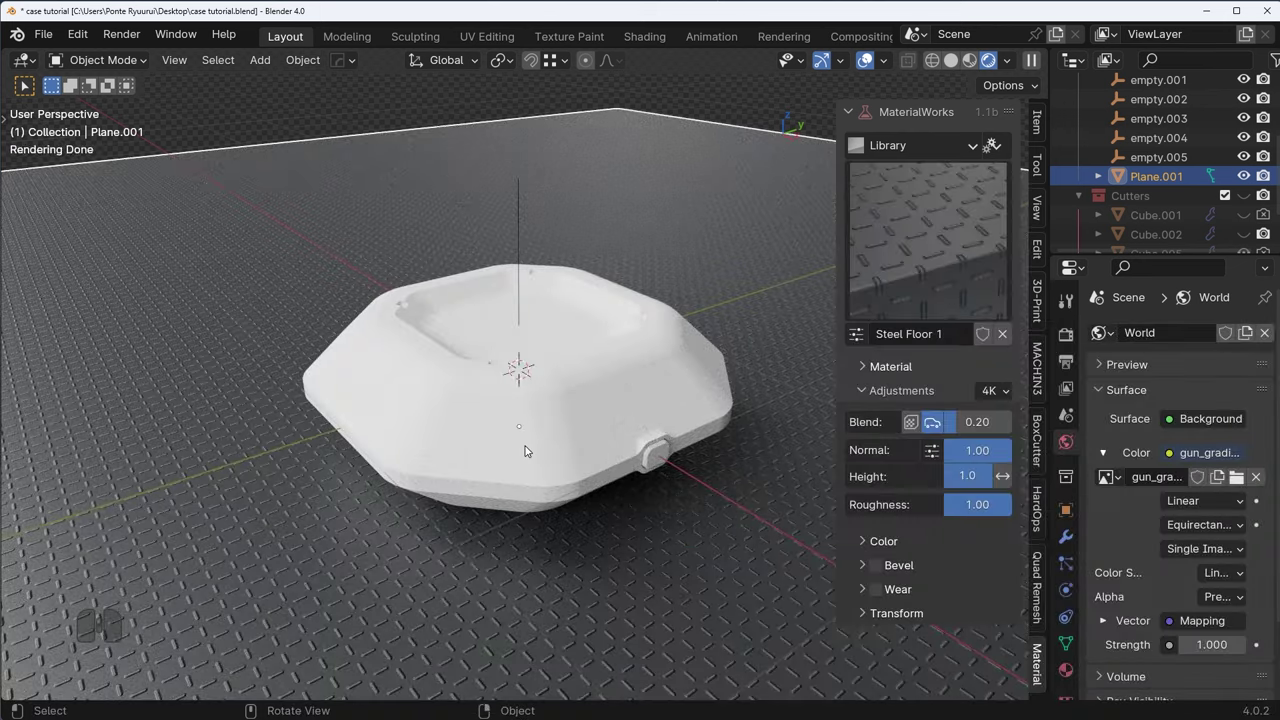
key("KP_5")
scroll(499, 457, "up", 1)
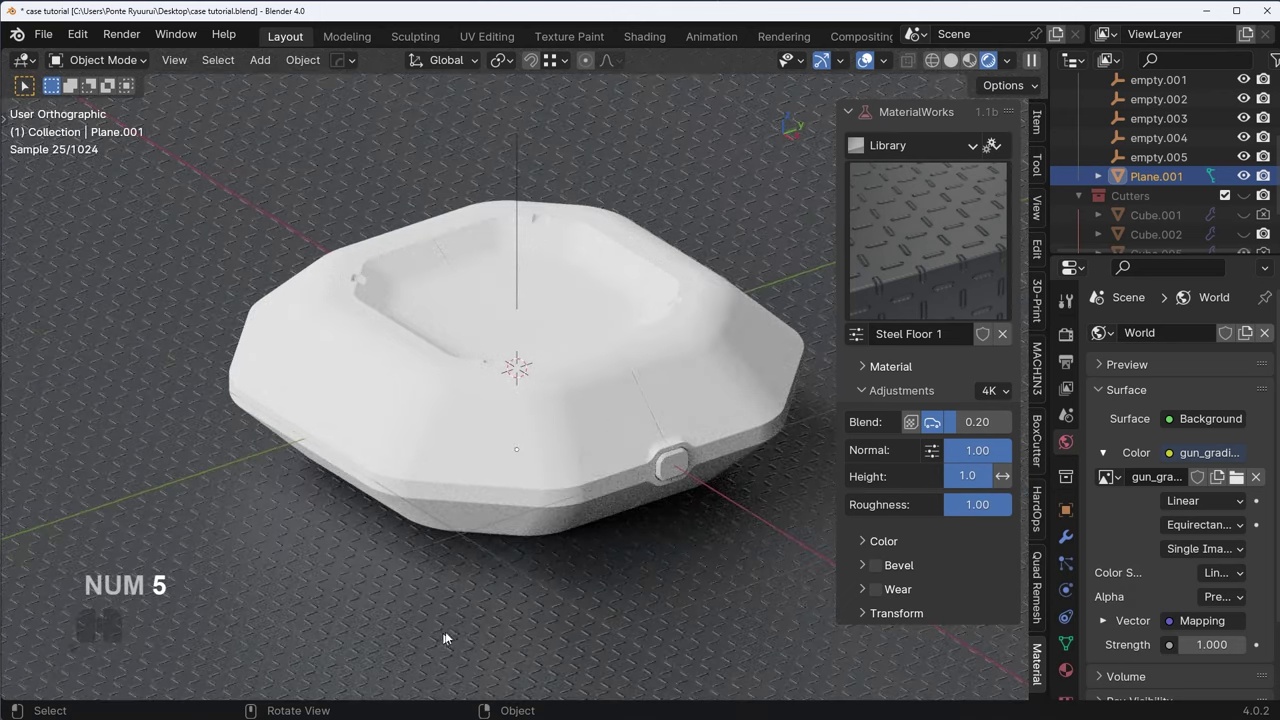
scroll(658, 491, "down", 2)
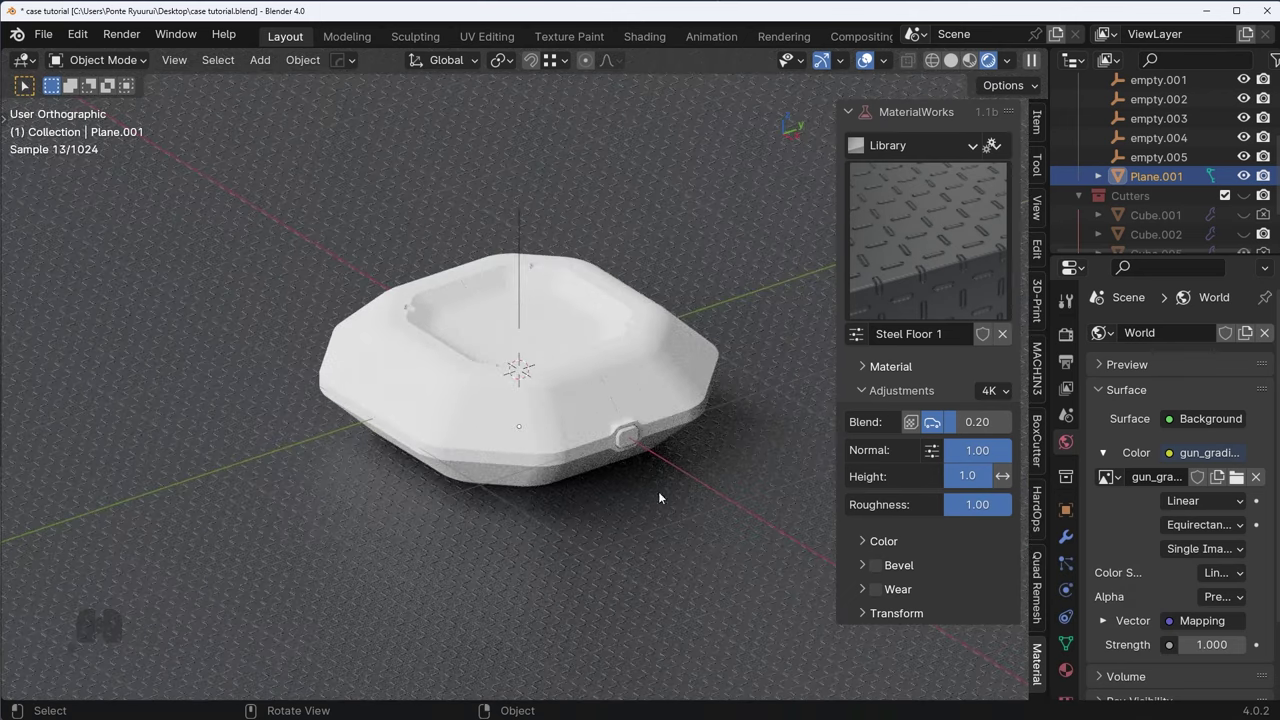
- Try texture rotations of 90° and 45° on the floor plane's Steel Floor 1 material
left_click(891, 613)
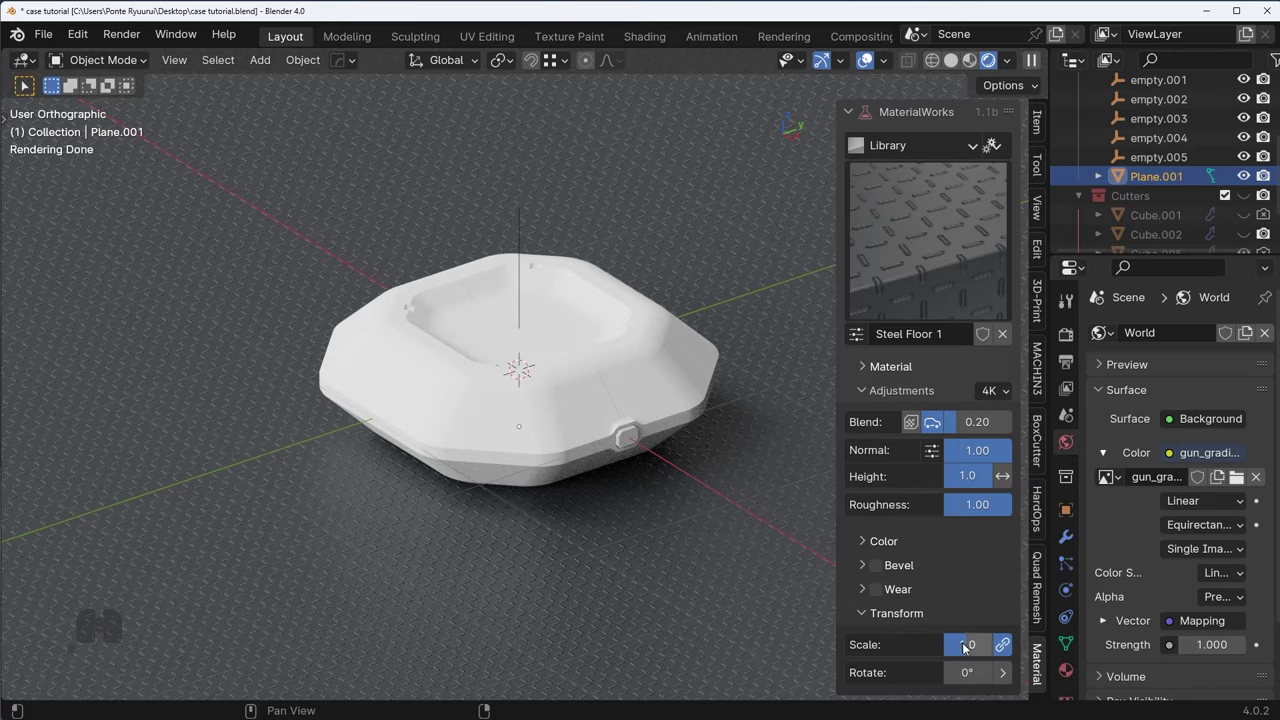
key("Return")
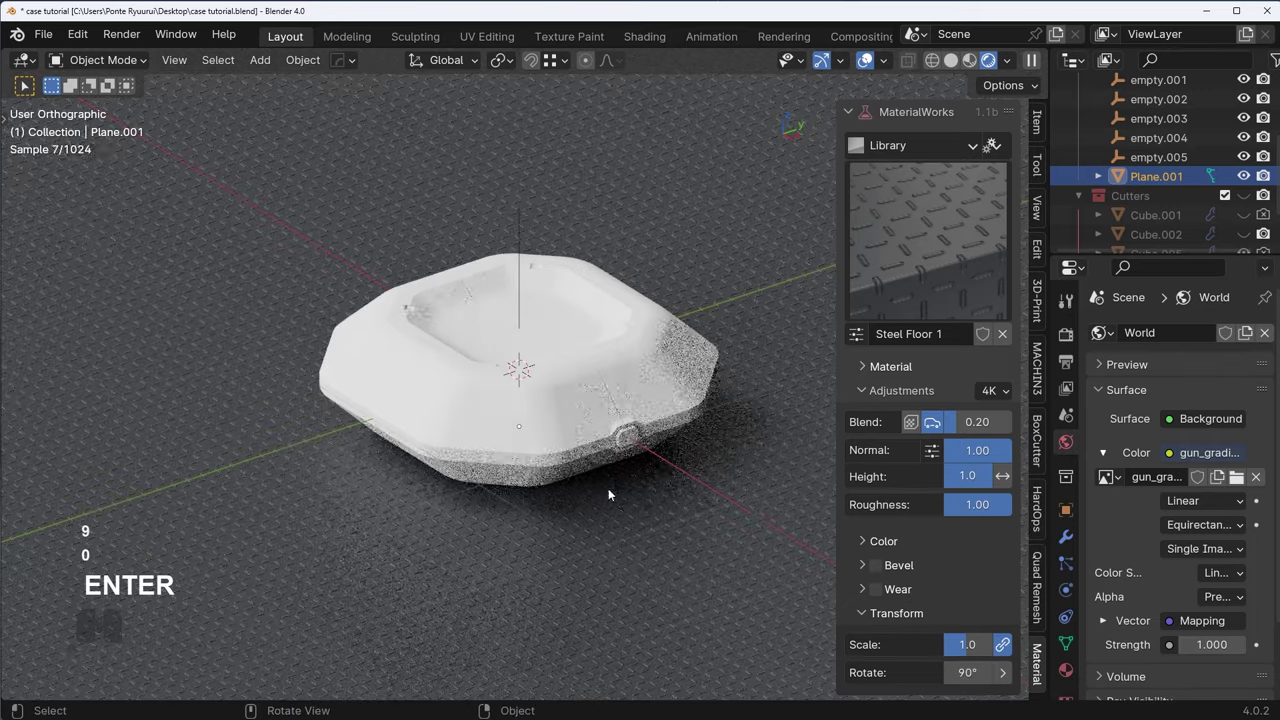
scroll(610, 491, "up", 4)
middle_click_drag(657, 500, 630, 370, "shift")
left_click(960, 672)
type("45")
key("Return")
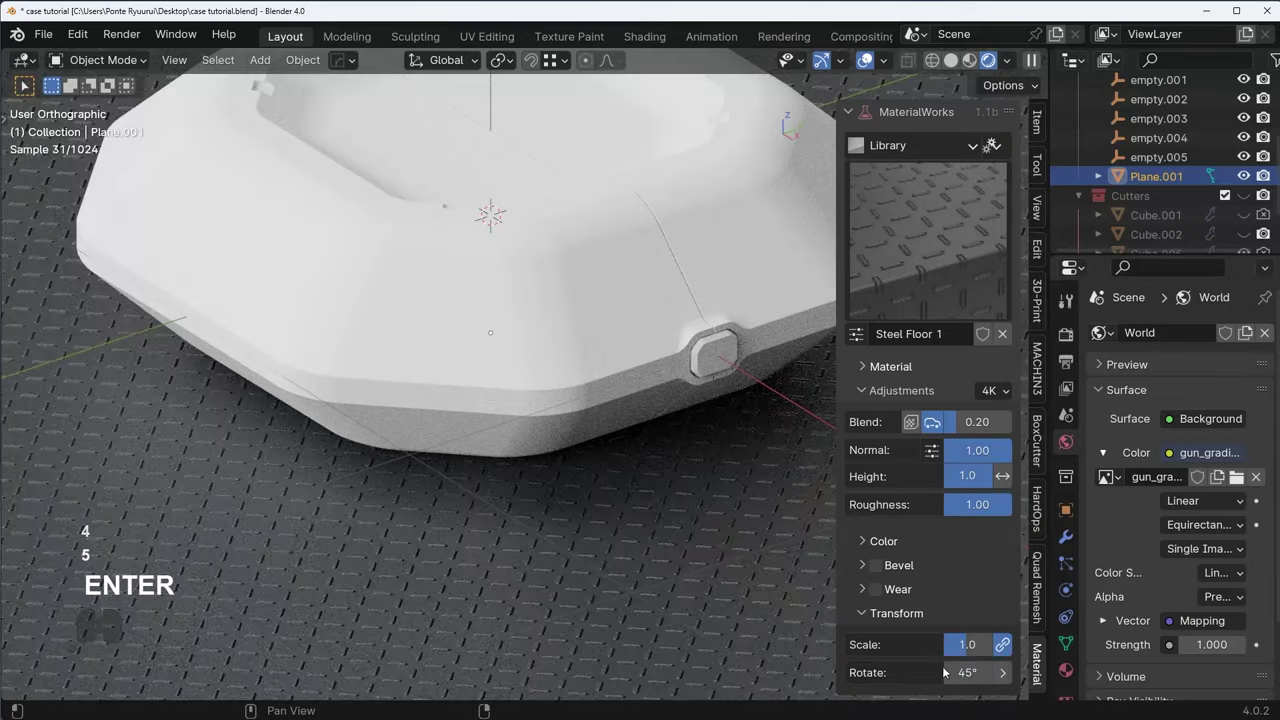
- Set the Steel Floor 1 texture rotation to 57° and return the view to perspective
left_click_drag(970, 672, 985, 672)
scroll(611, 474, "down", 4)
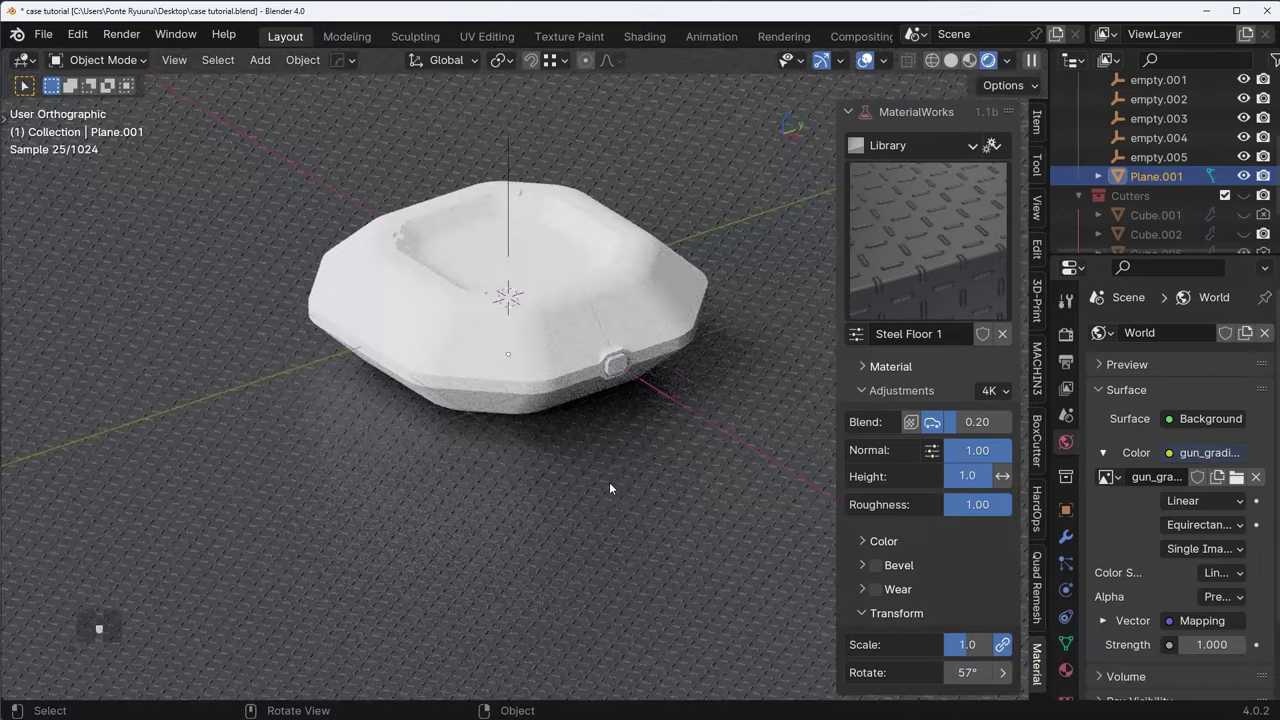
scroll(609, 482, "up", 2)
scroll(561, 351, "up", 1)
middle_click_drag(529, 413, 553, 435)
key("KP_5")
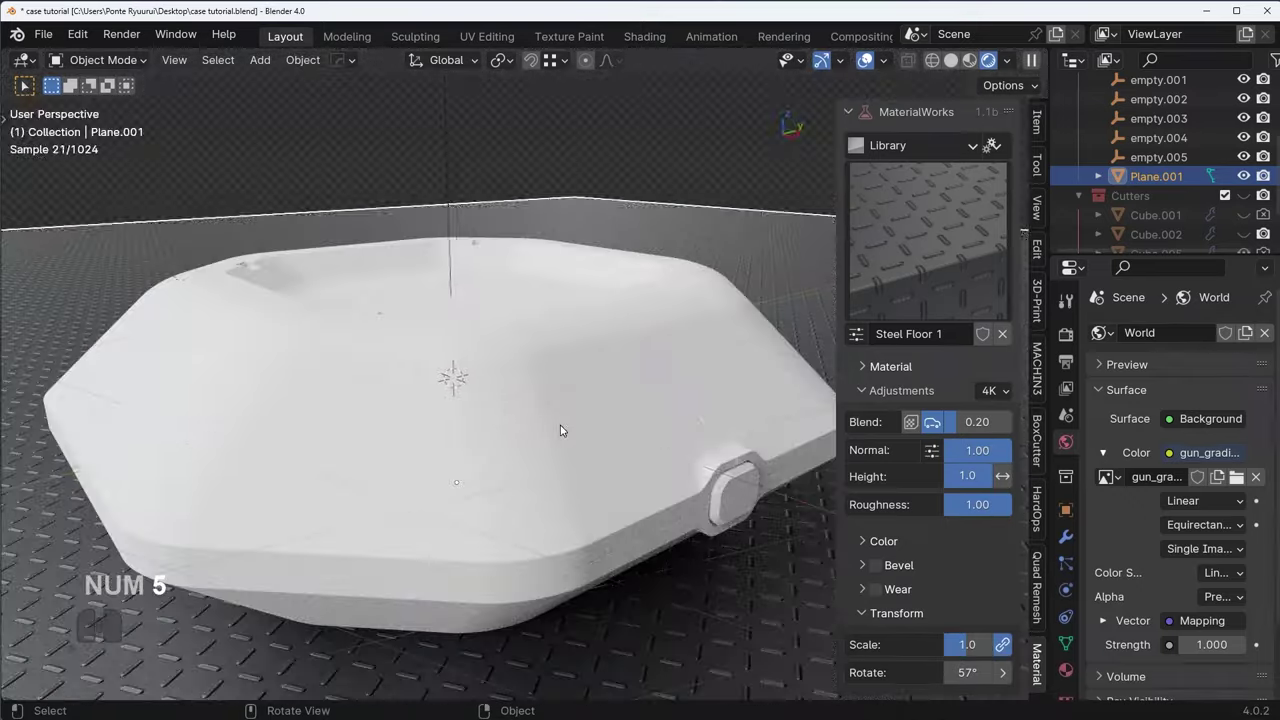
- Fine-tune the floor plane's Steel Floor 1 texture rotation, trying 55° and settling on 51° in perspective view
key("KP_5")
mouse_move(970, 672)
left_mouse_down()
mouse_move(985, 672)
mouse_move(962, 672)
left_mouse_up()
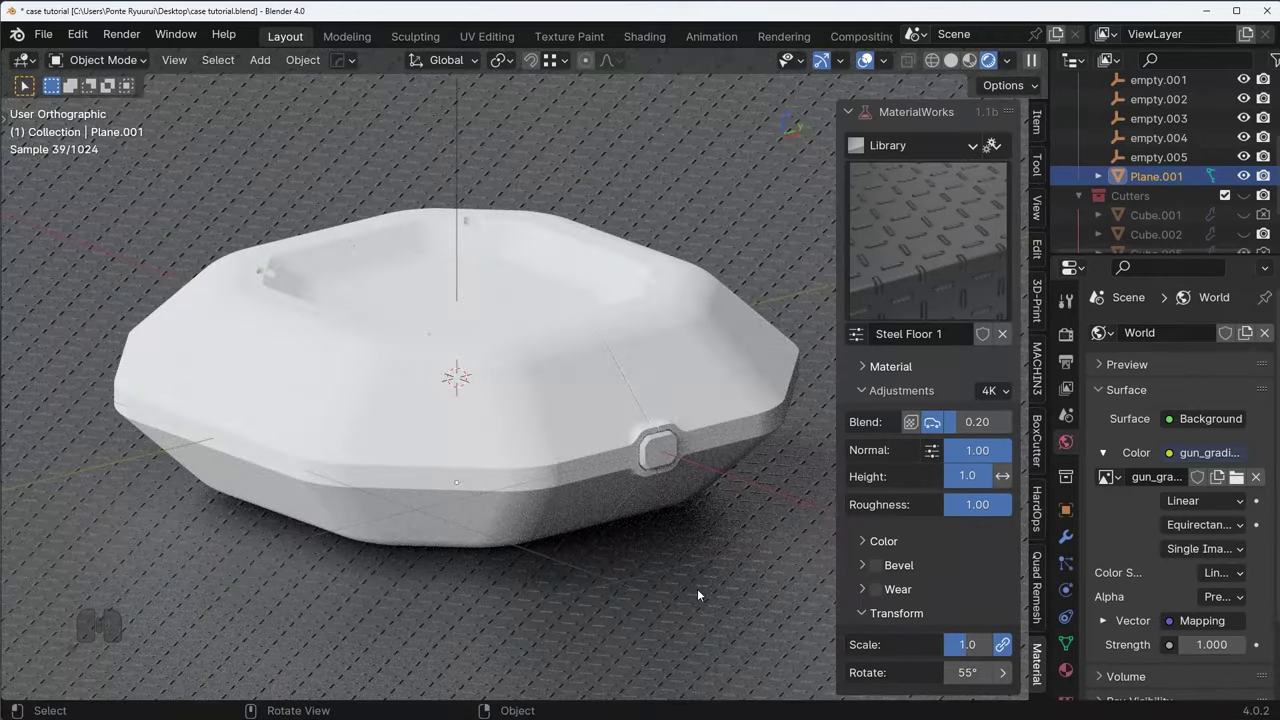
key("KP_5")
scroll(697, 589, "down", 3)
middle_click_drag(606, 564, 592, 482)
scroll(597, 474, "up", 1)
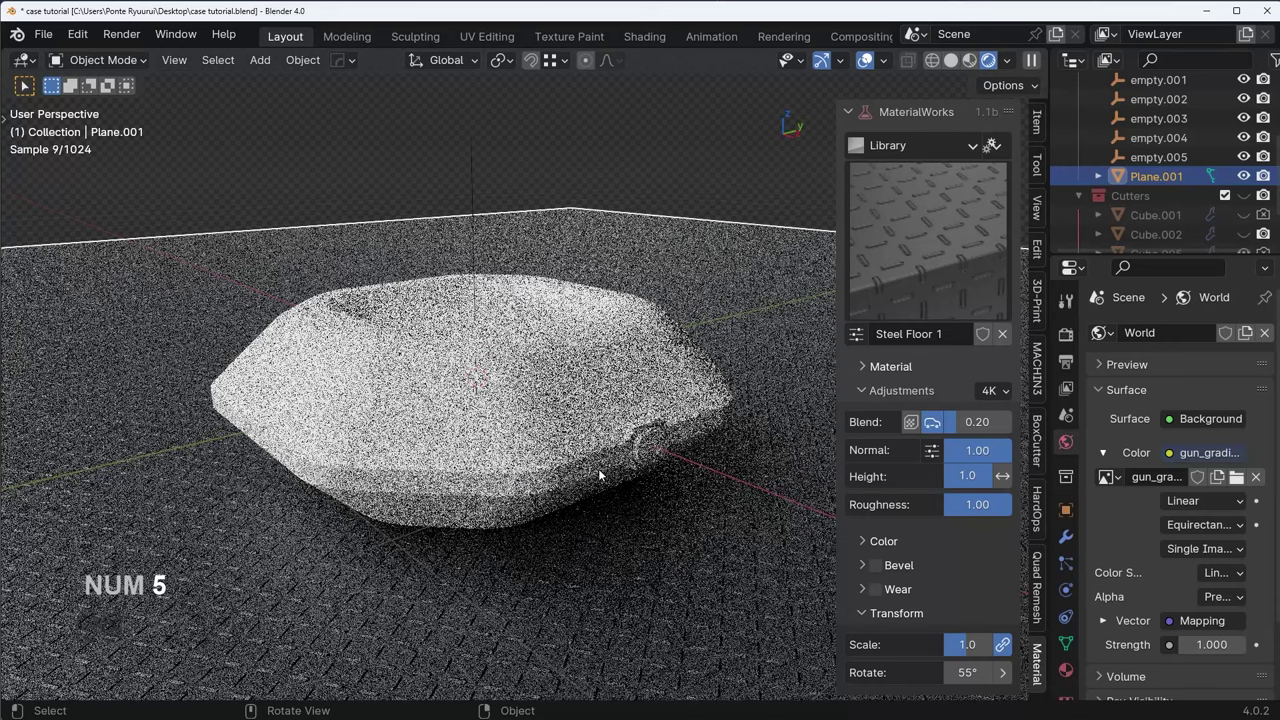
left_click_drag(971, 673, 956, 673)
scroll(650, 437, "up", 1)
middle_click_drag(650, 437, 638, 446)
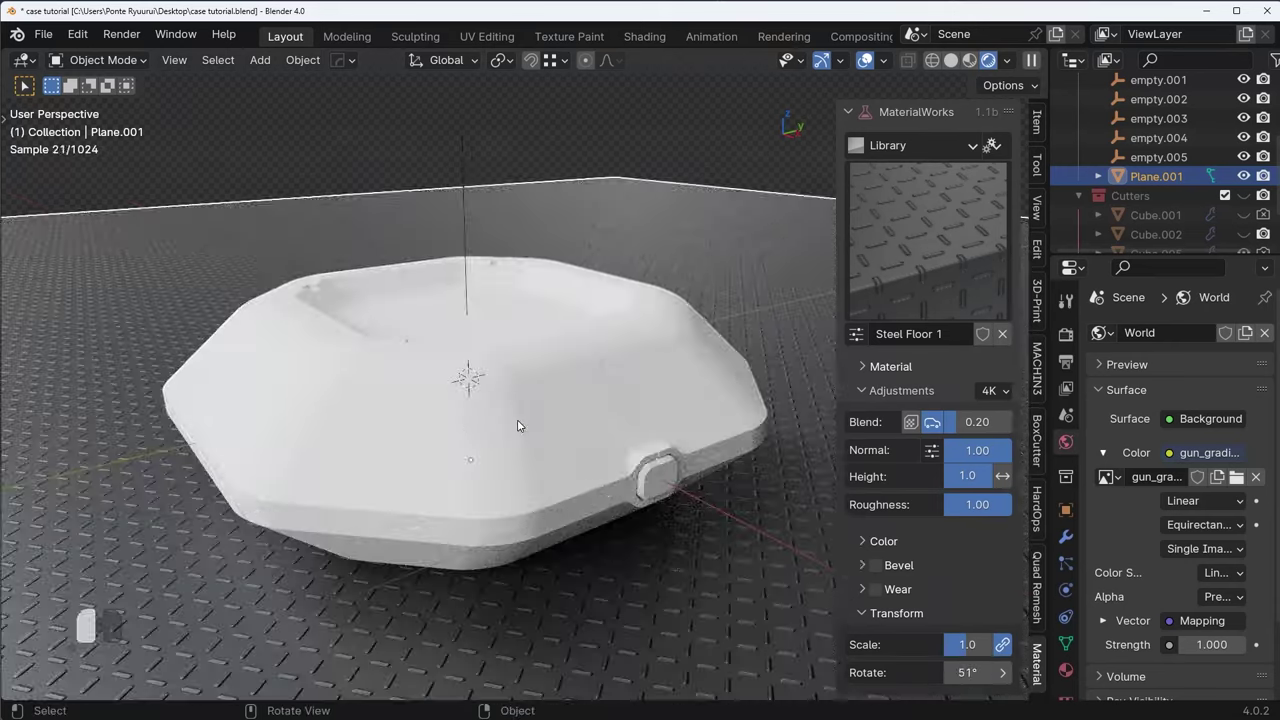
- Assign the Ultra Rough Plastic material from the Plastic library to the case's upper shell
left_click(521, 427)
left_click(899, 153)
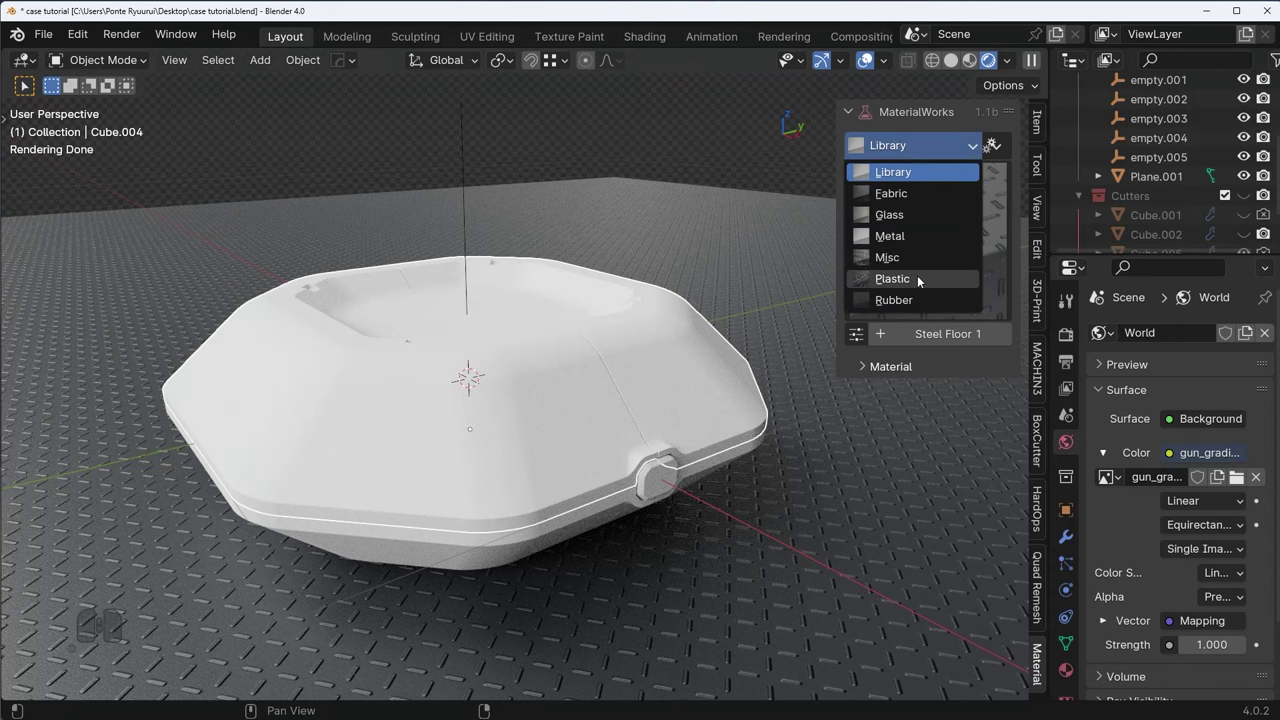
left_click(917, 277)
left_click(916, 238)
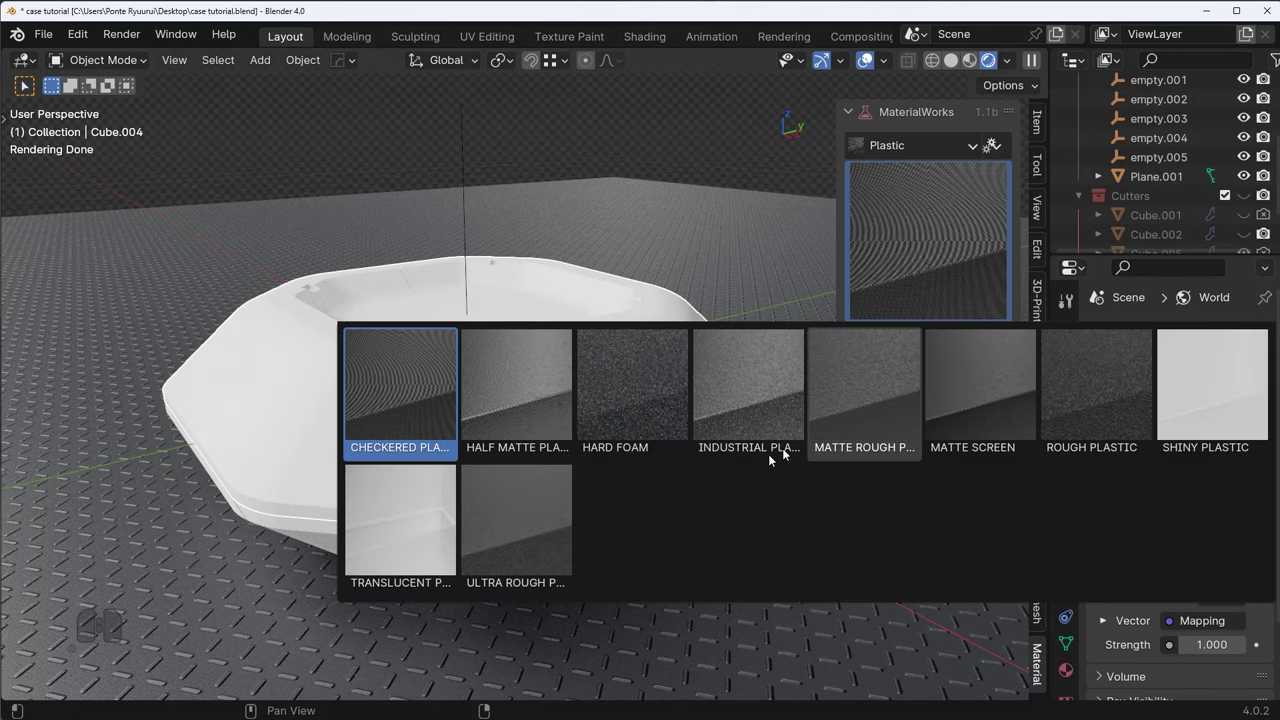
left_click(508, 530)
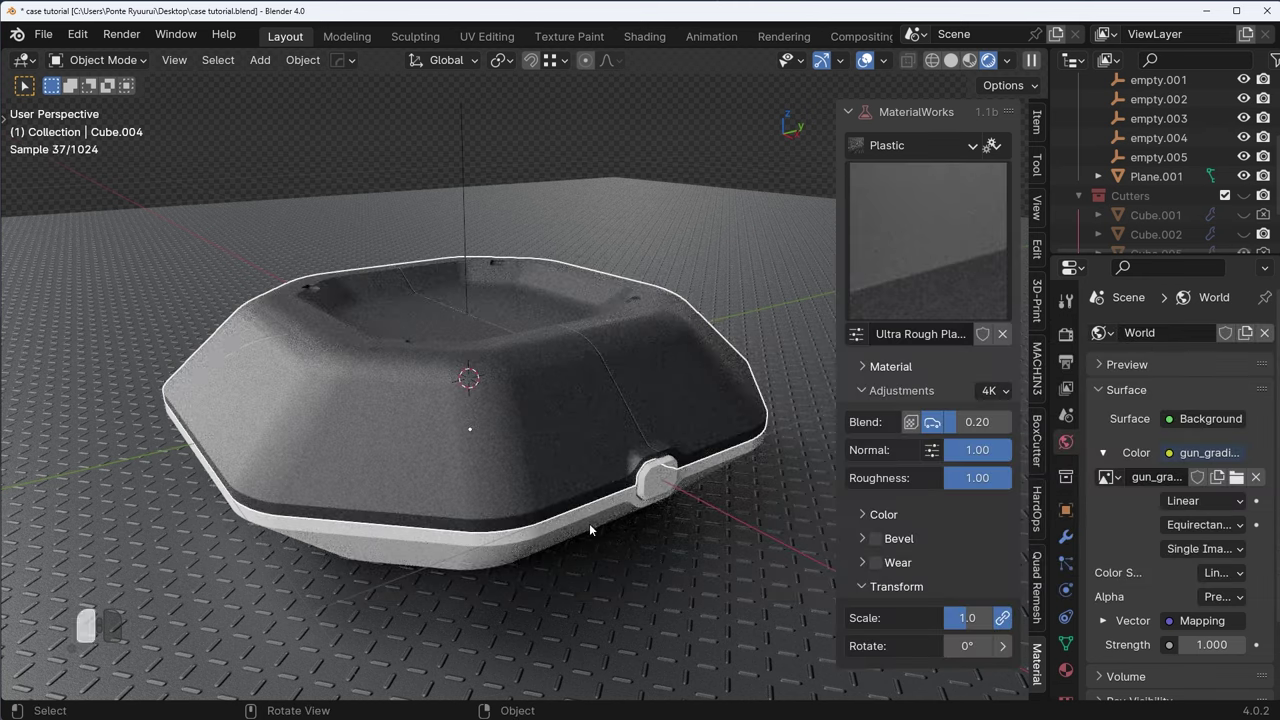
- Assign Ultra Rough Plastic to the case's lower half and to the side latches
left_click(589, 523)
left_click(936, 283)
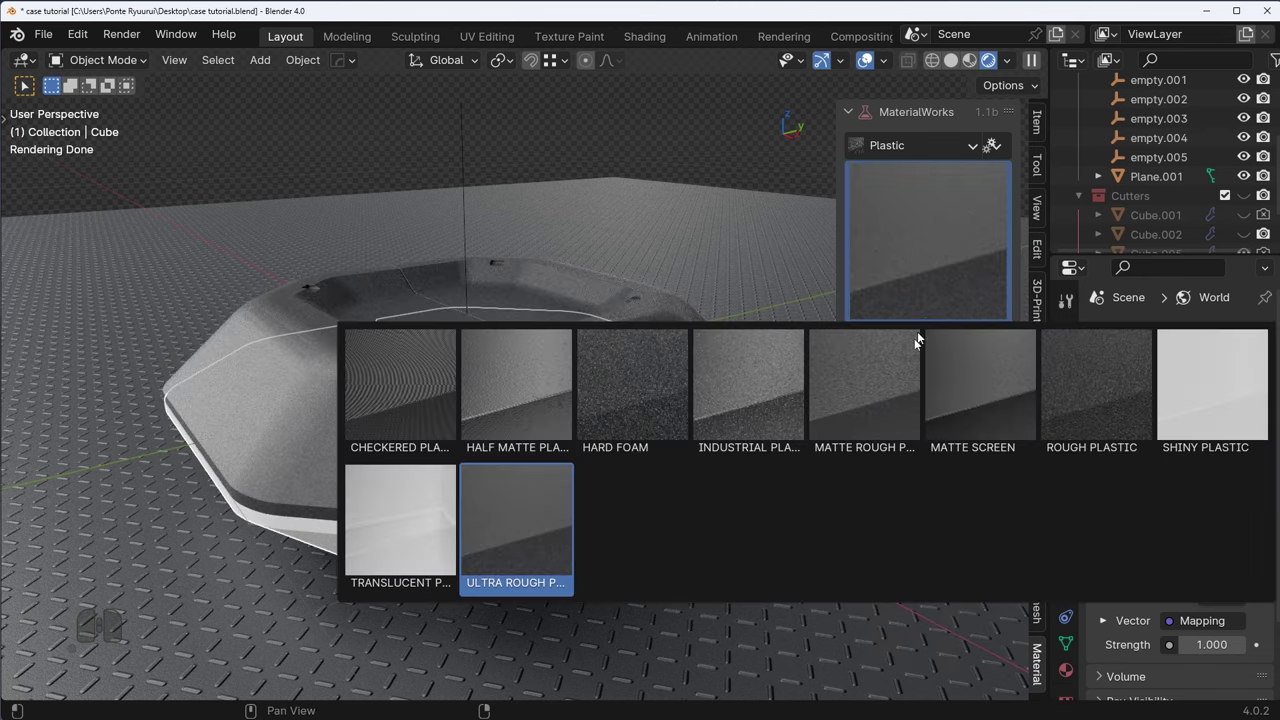
left_click(539, 545)
left_click(650, 465)
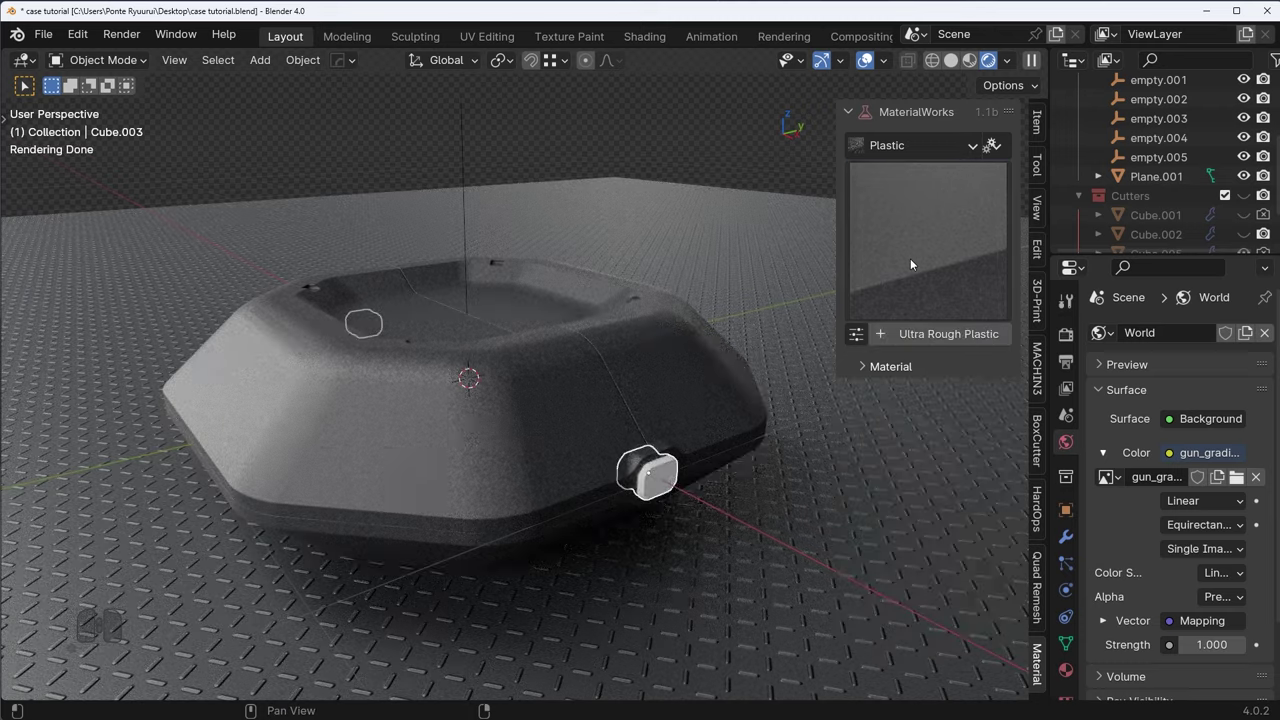
left_click(910, 258)
left_click(555, 531)
- Try replacing the upper shell's plastic with a new plain material that has a near-black base color and a raised Metallic value
scroll(523, 506, "up", 5)
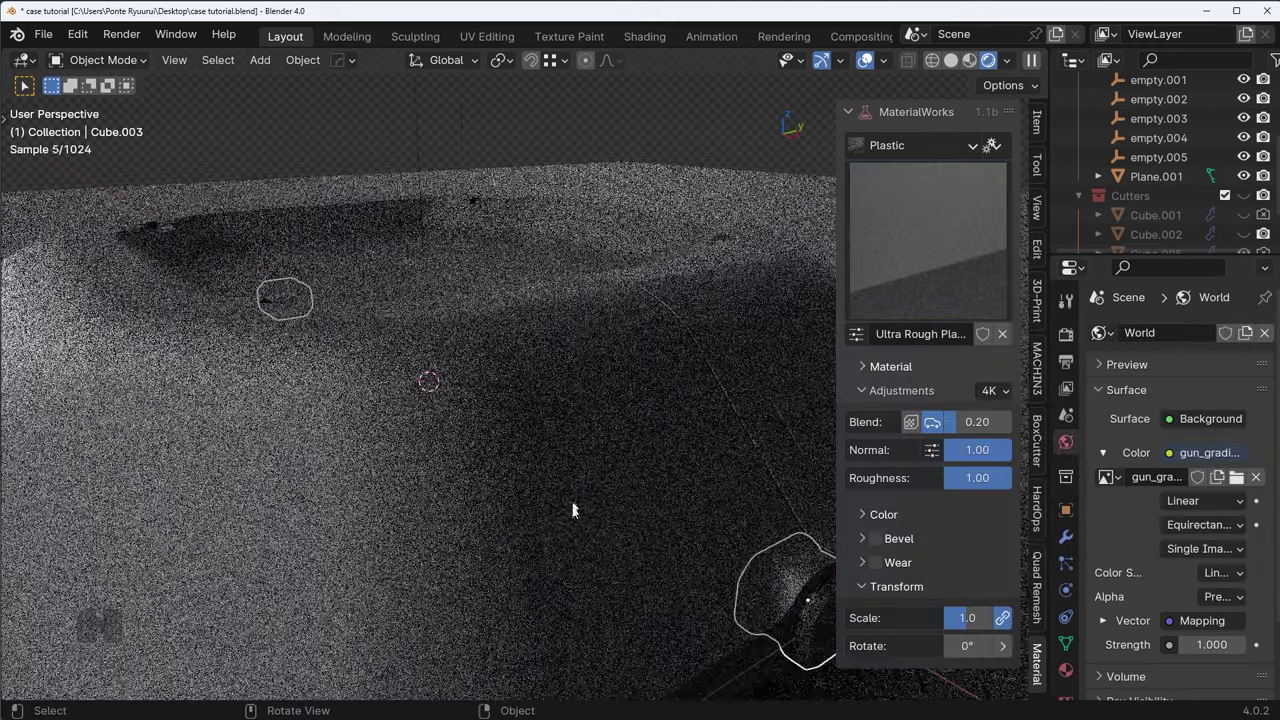
middle_click_drag(574, 508, 676, 409, "shift")
scroll(676, 414, "up", 1)
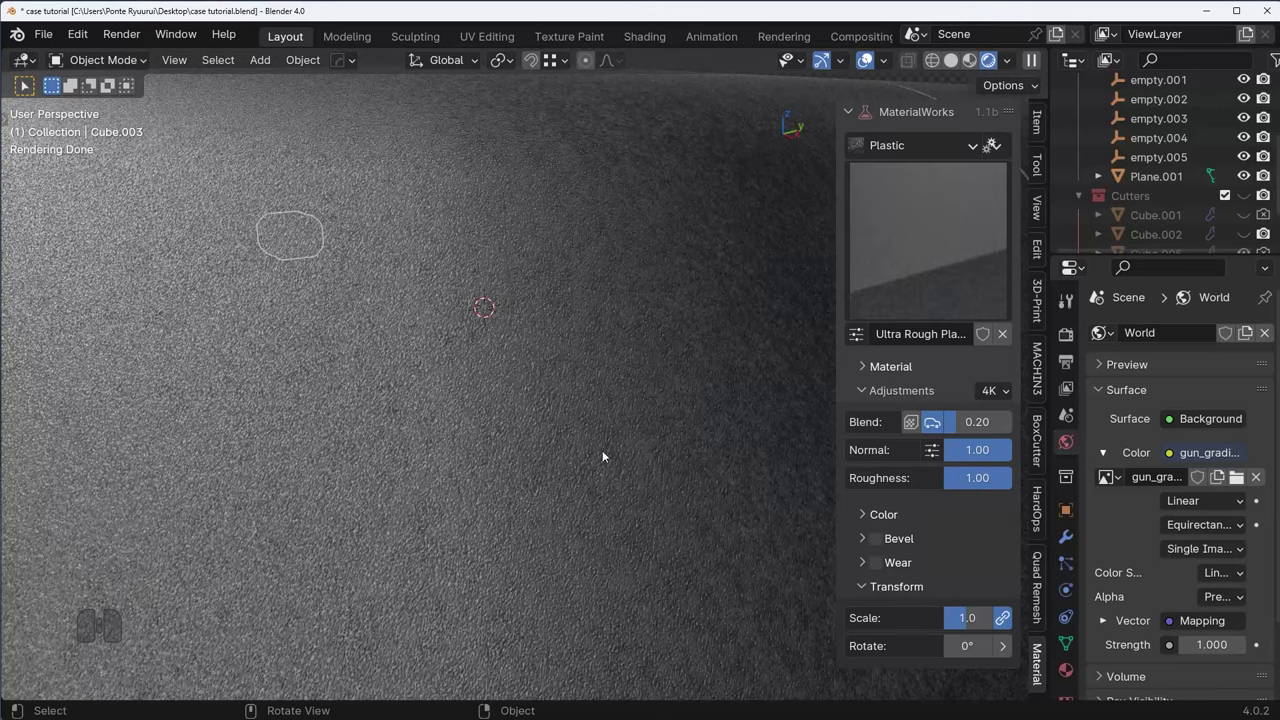
left_click(660, 444)
scroll(701, 453, "down", 2)
scroll(690, 468, "up", 1)
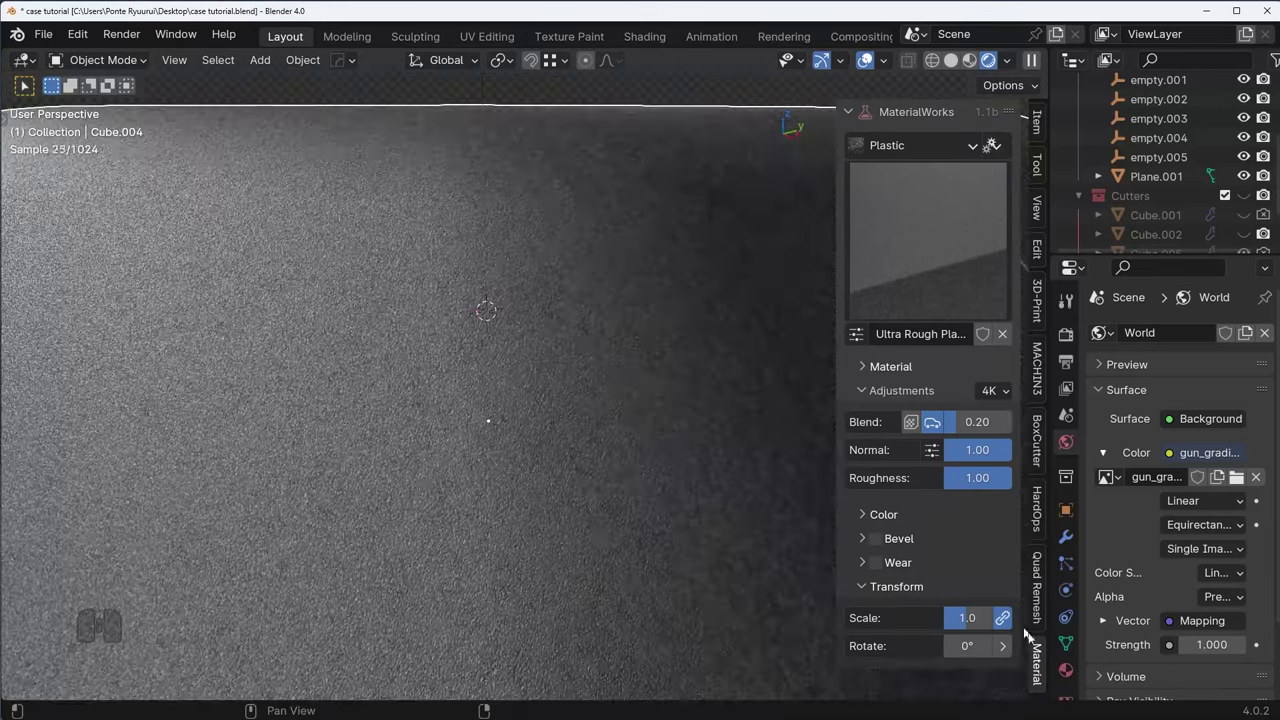
left_click(1066, 670)
left_click(1265, 352)
left_click(1204, 414)
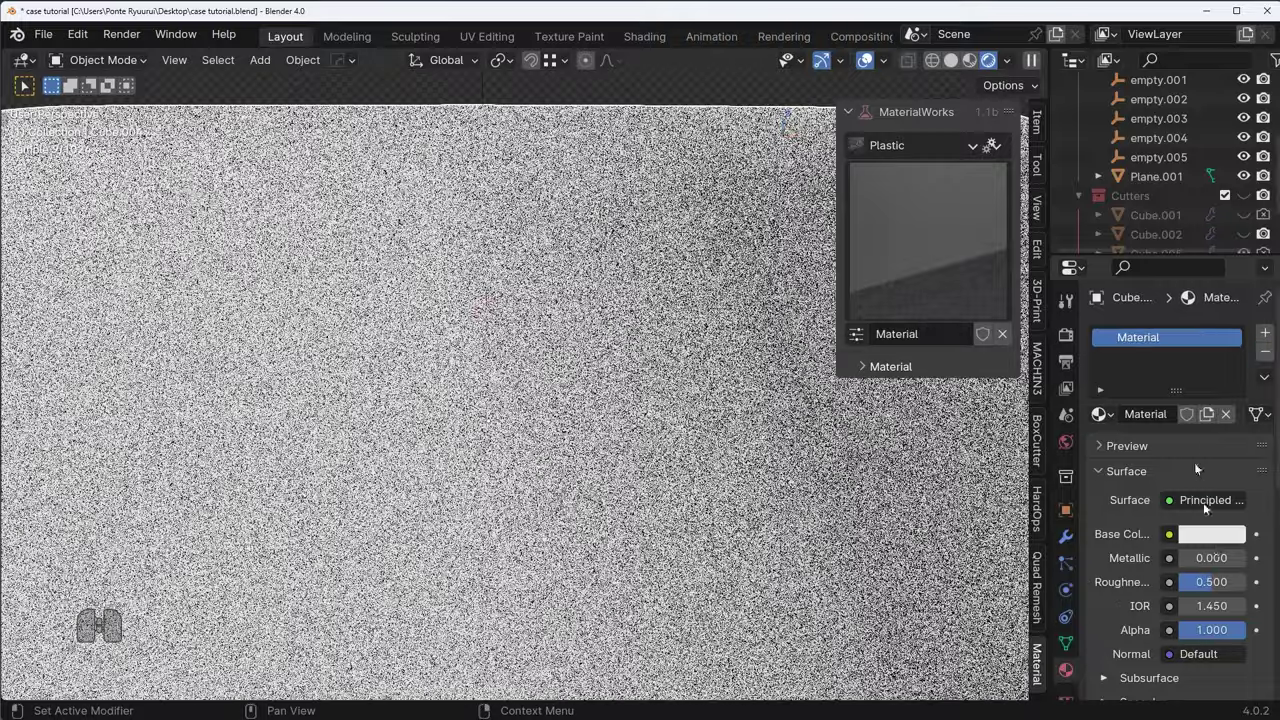
left_click(1214, 536)
left_click_drag(1225, 314, 1229, 396)
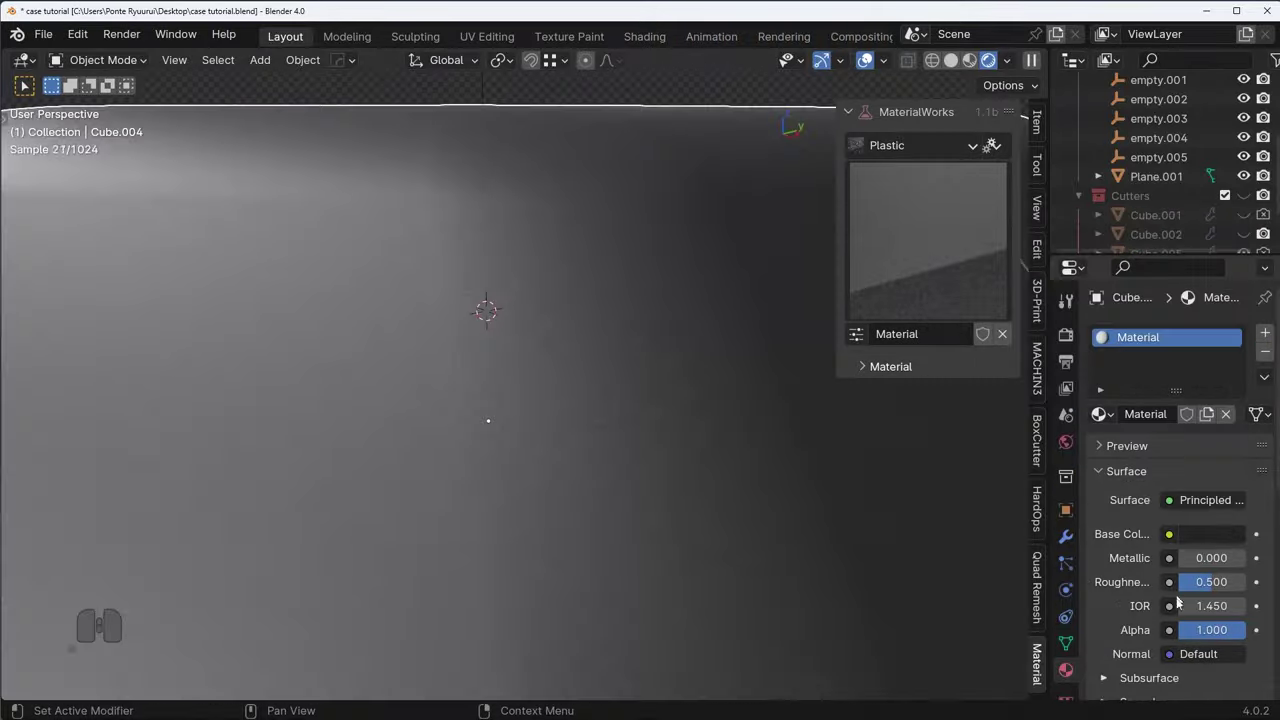
left_click_drag(1212, 560, 1248, 560)
- Undo the plain material trial to bring back Ultra Rough Plastic on the upper shell
key("ctrl+z")
key("ctrl+z")
key("ctrl+z")
key("ctrl+z")
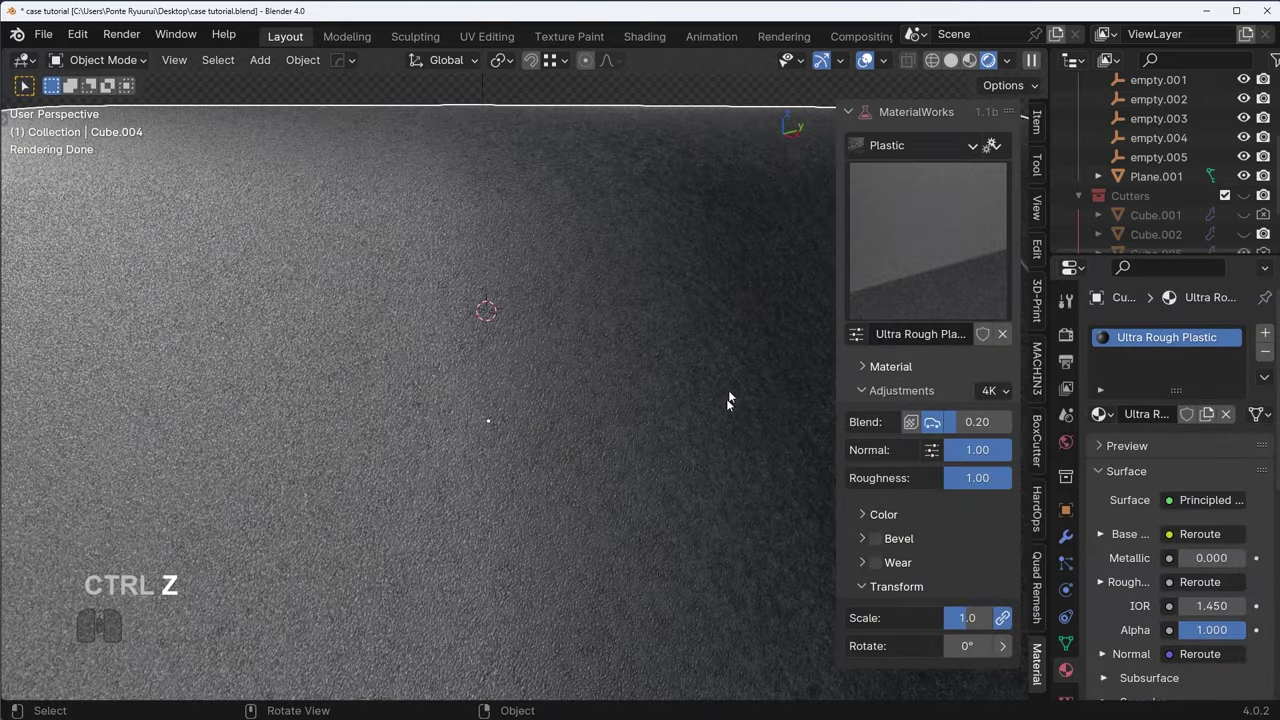
- Deselect all objects and examine the plastic material on the whole case against the steel floor
scroll(700, 401, "down", 7)
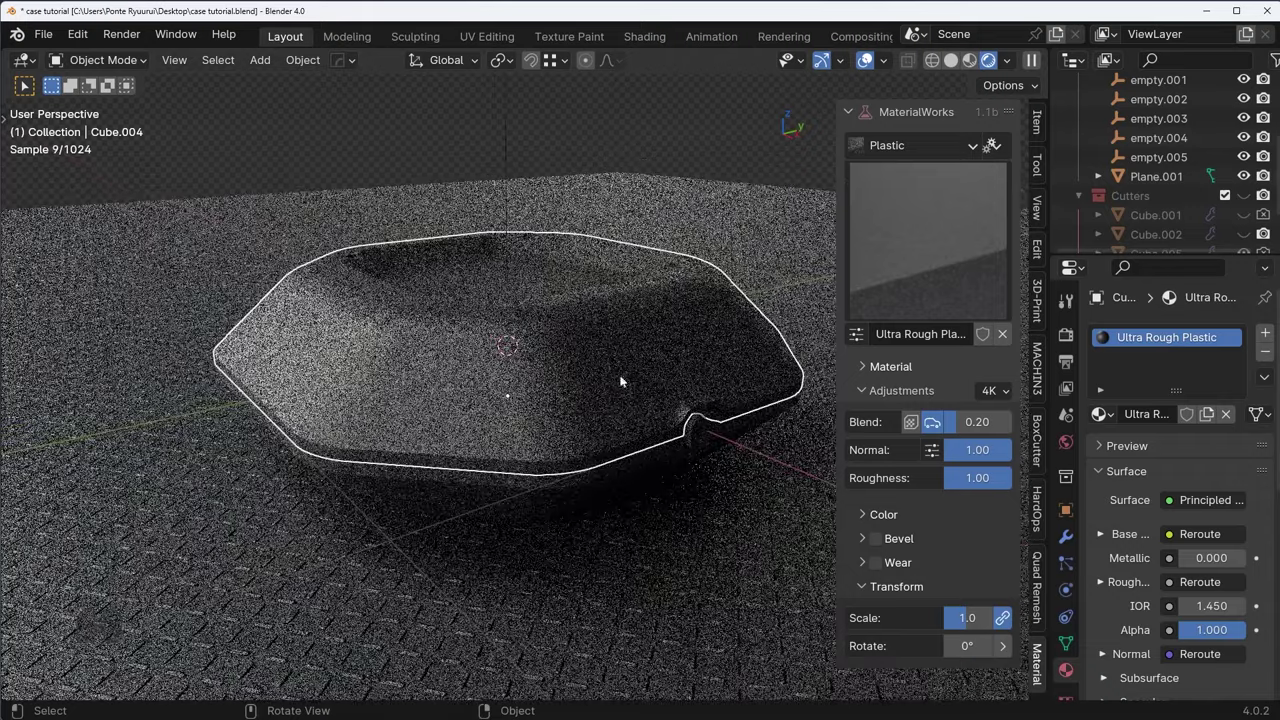
key("a")
middle_click_drag(620, 376, 645, 421, "shift")
scroll(540, 416, "down", 1)
key("a")
scroll(528, 425, "down", 2)
scroll(540, 444, "up", 2)
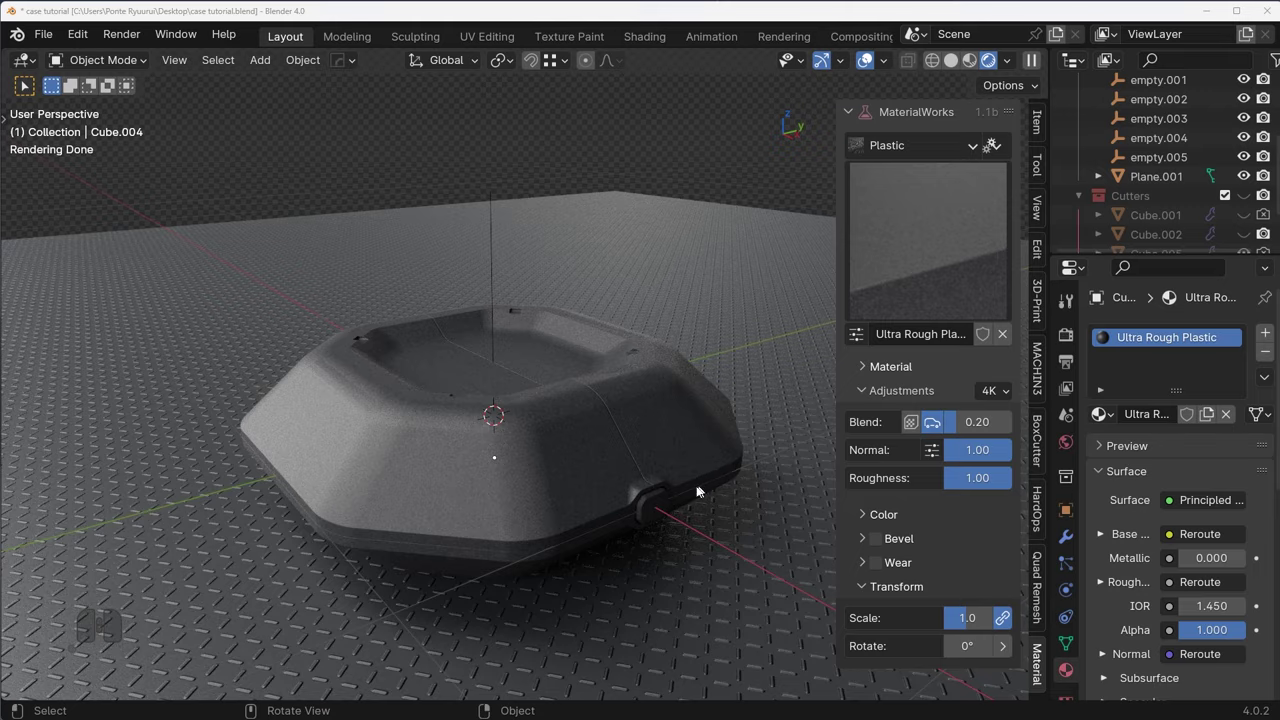
middle_click_drag(718, 465, 594, 434, "shift")
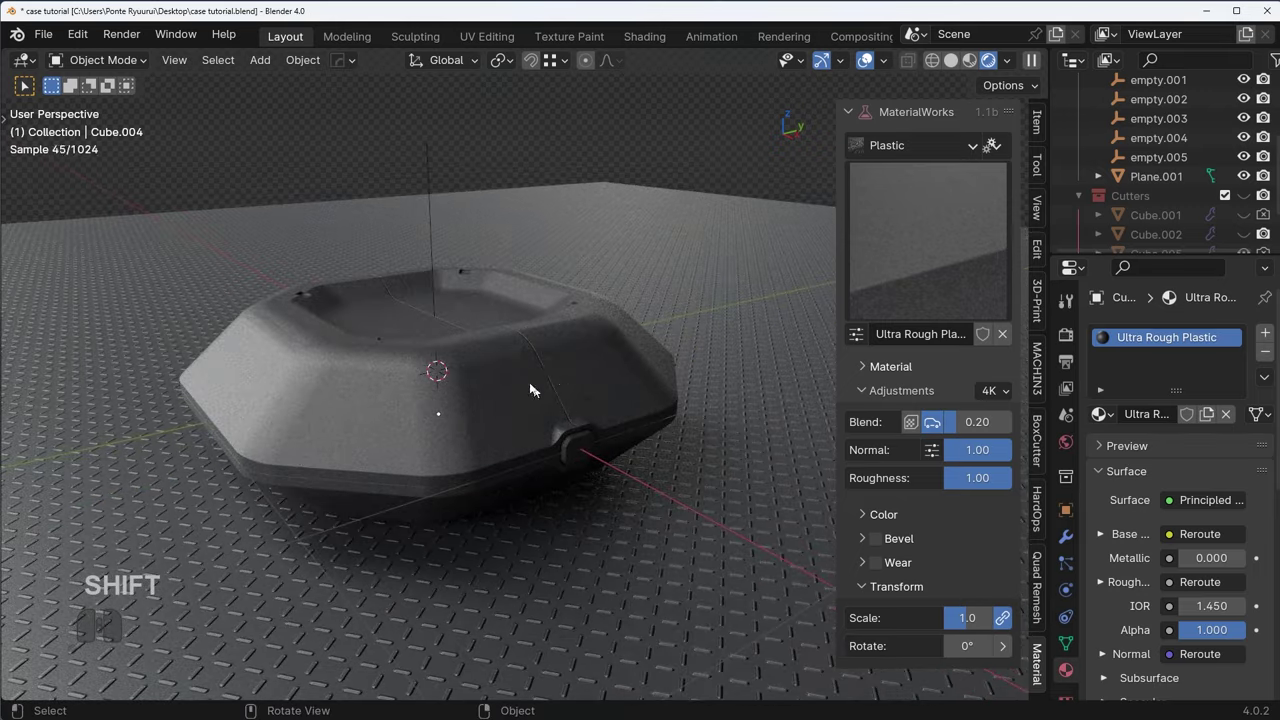
middle_click_drag(589, 375, 621, 425, "shift")
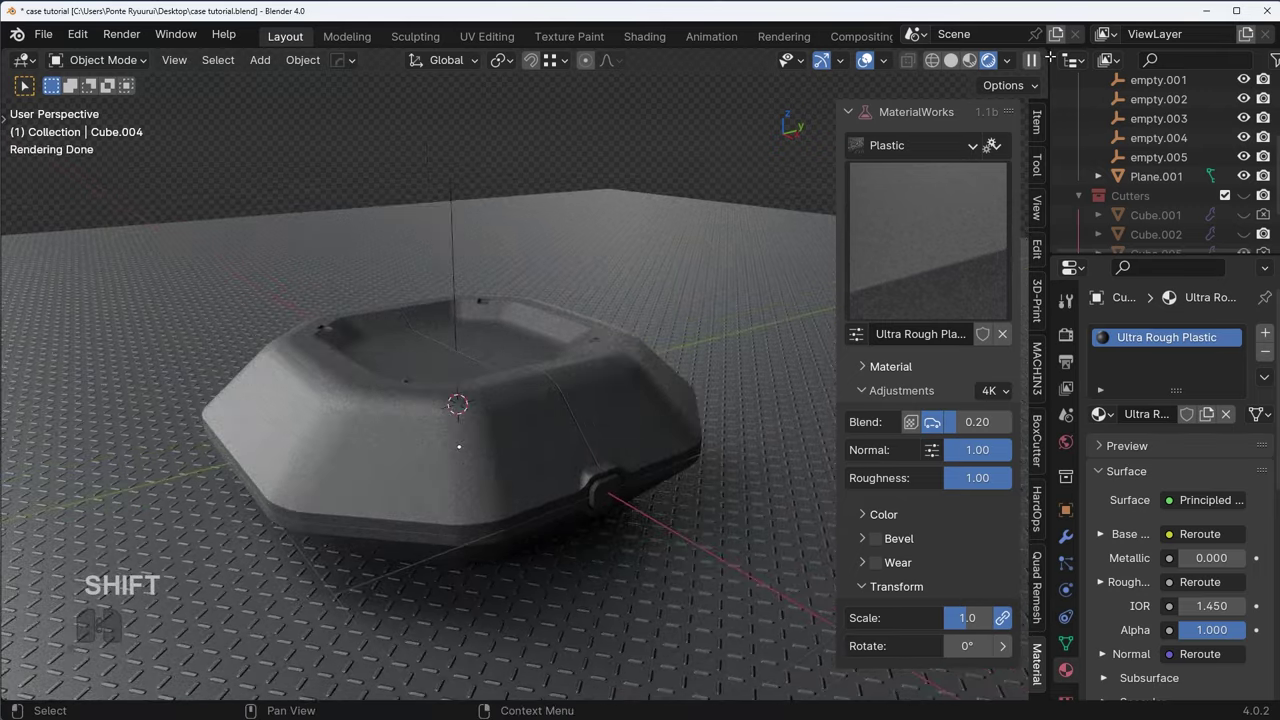
- Split the viewport, turn the new area into a Shader Editor and show the World nodes
left_click_drag(1046, 56, 618, 60)
left_click(640, 60)
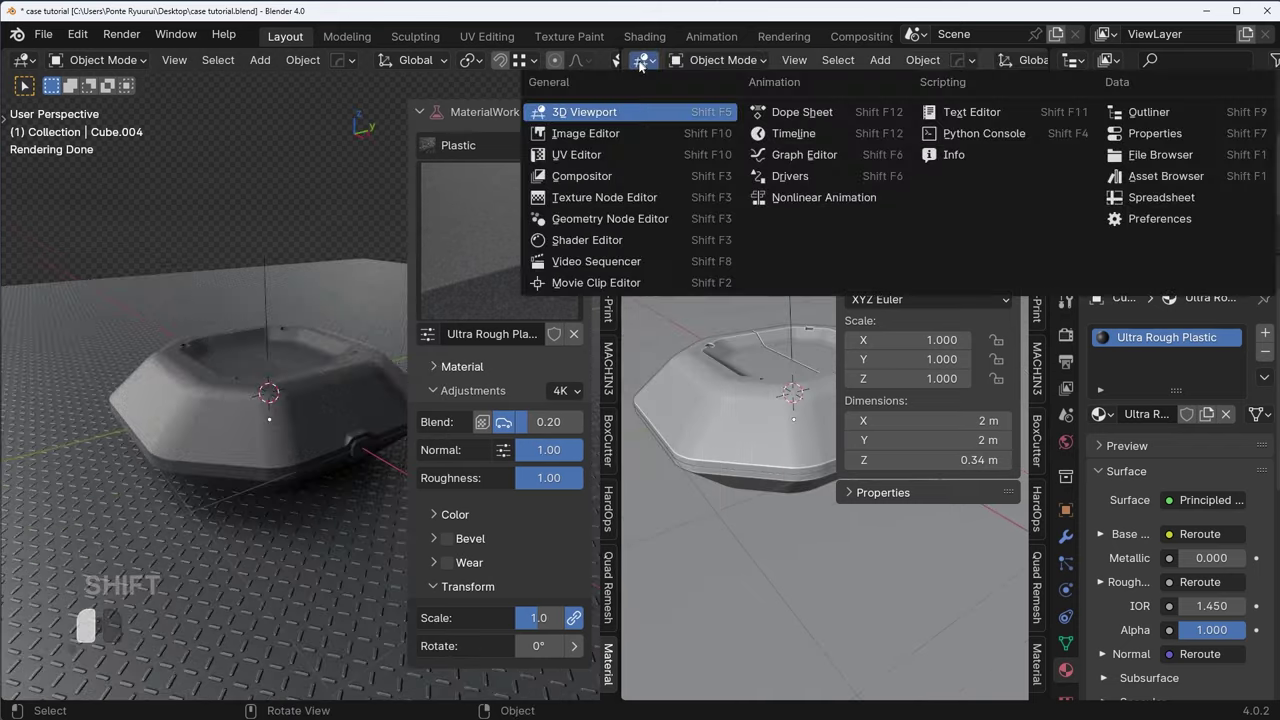
left_click(606, 240)
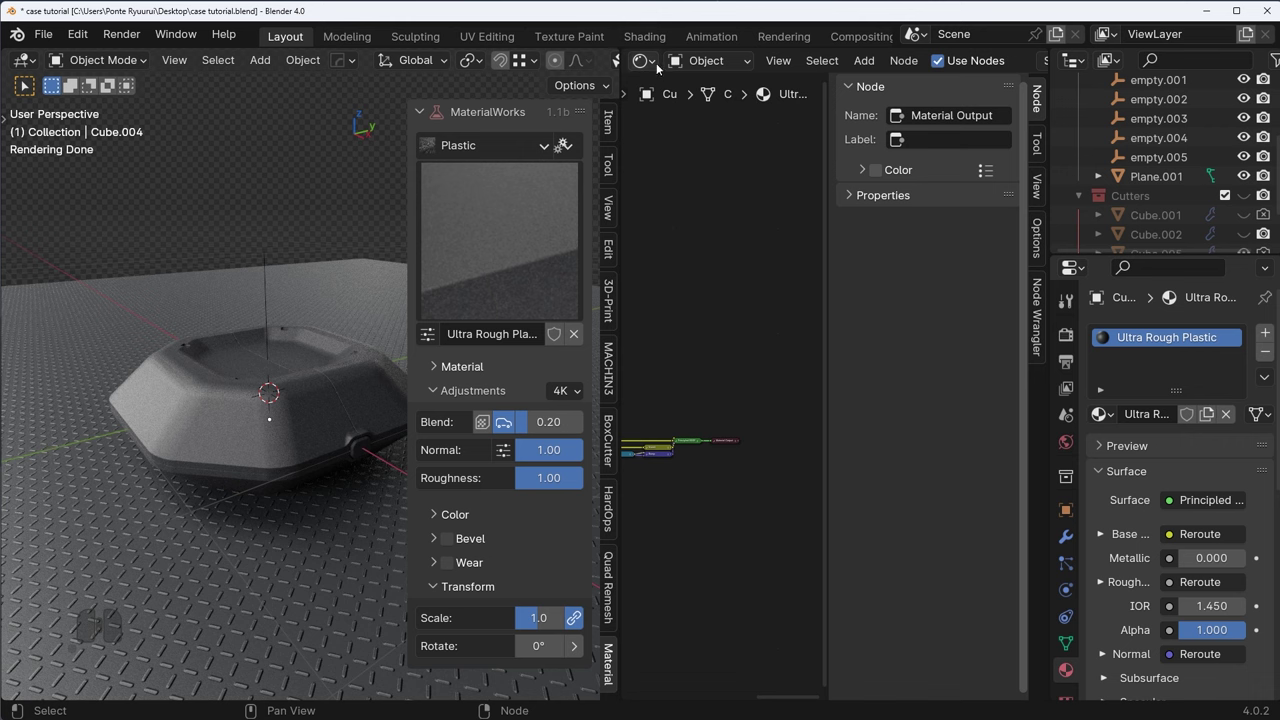
left_click(708, 62)
left_click(714, 130)
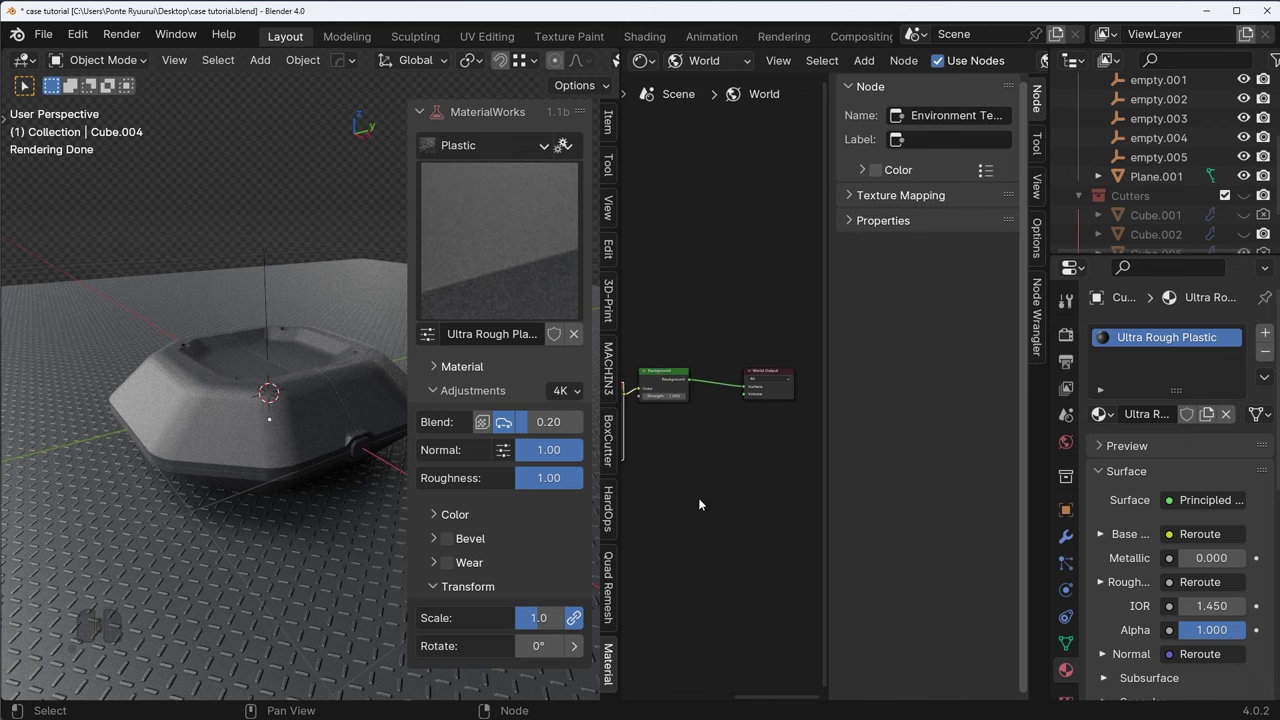
- Hide the node editor's sidebar and set the environment's Mapping node Z rotation to 159°
key("n")
middle_click_drag(700, 498, 877, 446)
scroll(724, 425, "up", 10)
middle_click_drag(748, 453, 904, 384)
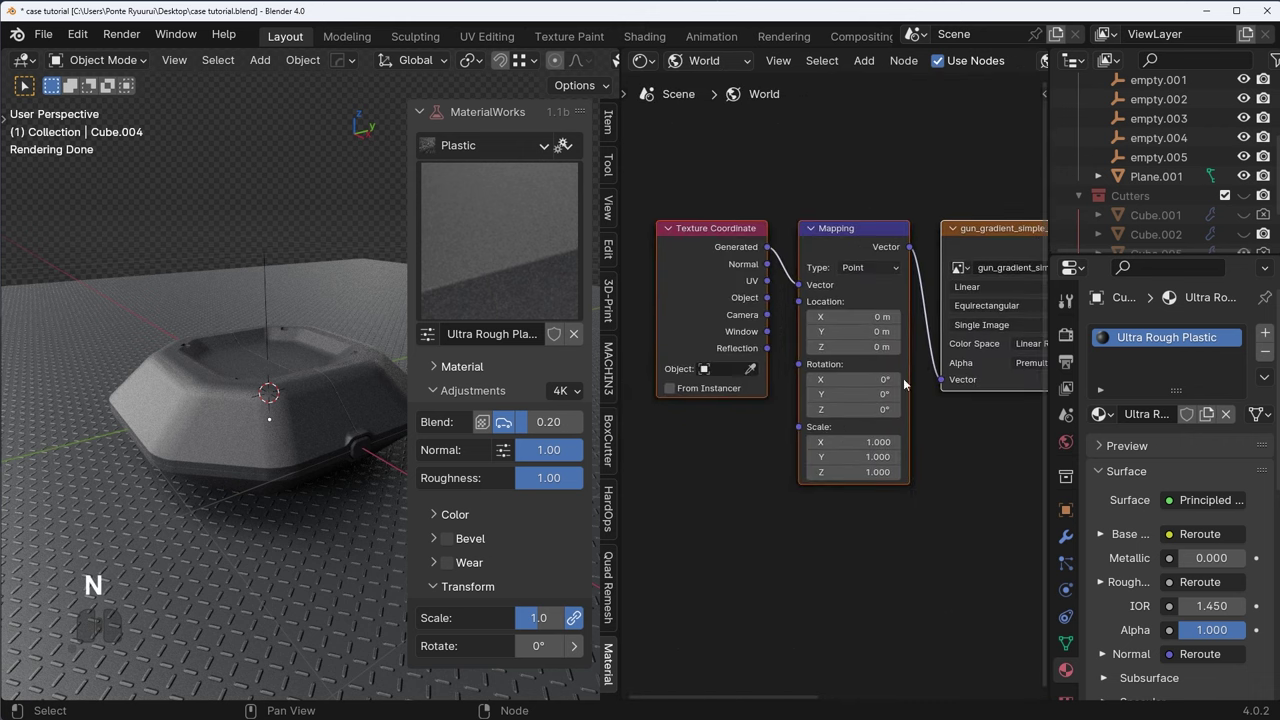
left_click(893, 229)
left_click(722, 59)
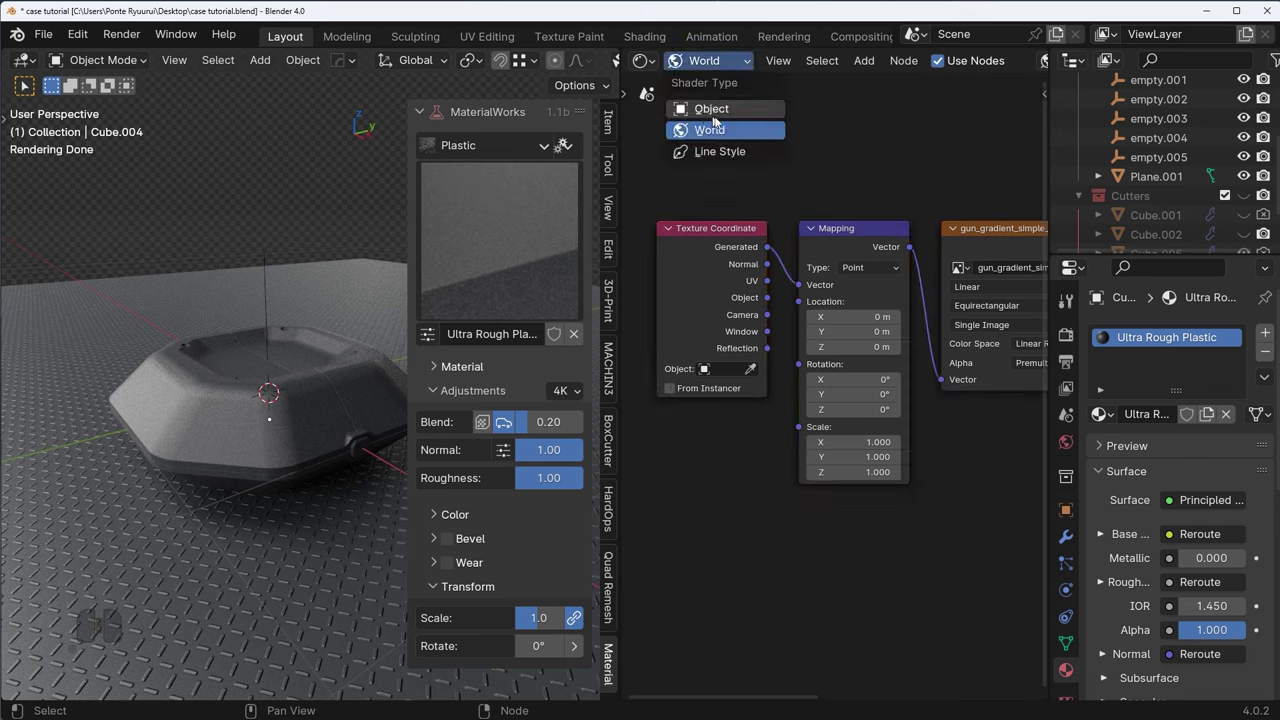
left_click_drag(851, 410, 974, 410)
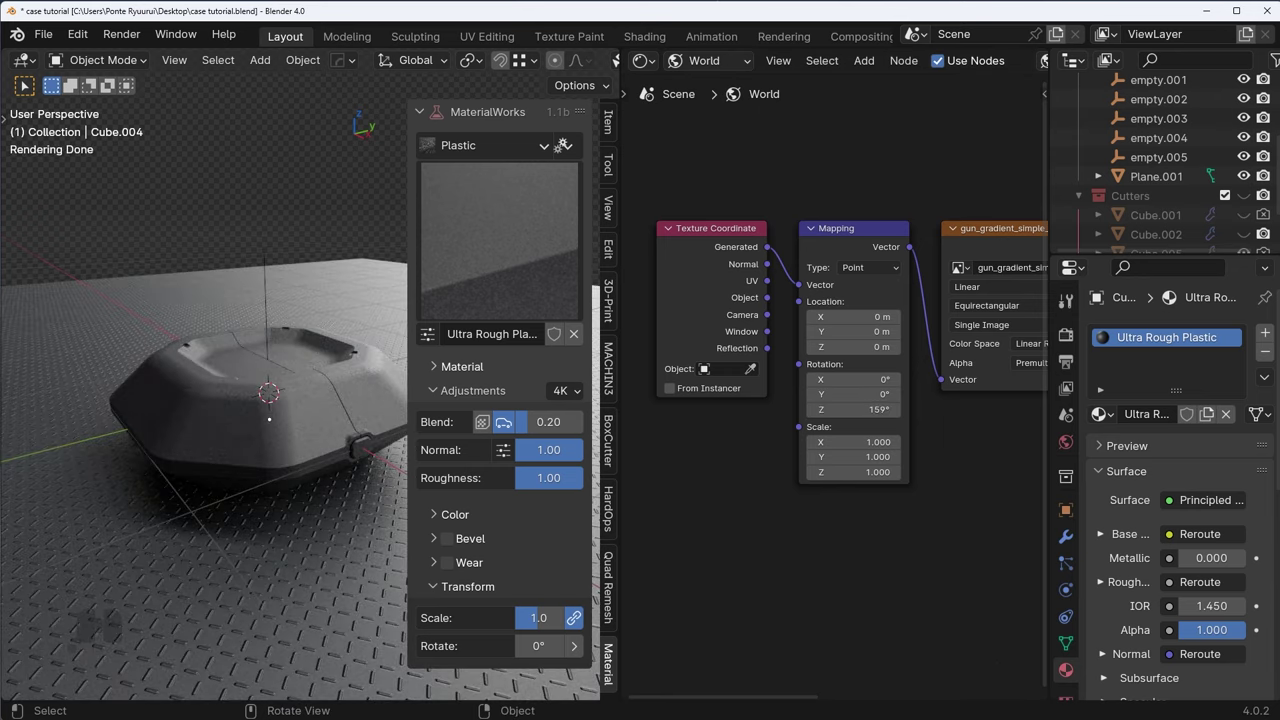
- Hide the 3D viewport's sidebar and try a Z rotation of 183° on the World Mapping node
key("t")
key("t")
key("n")
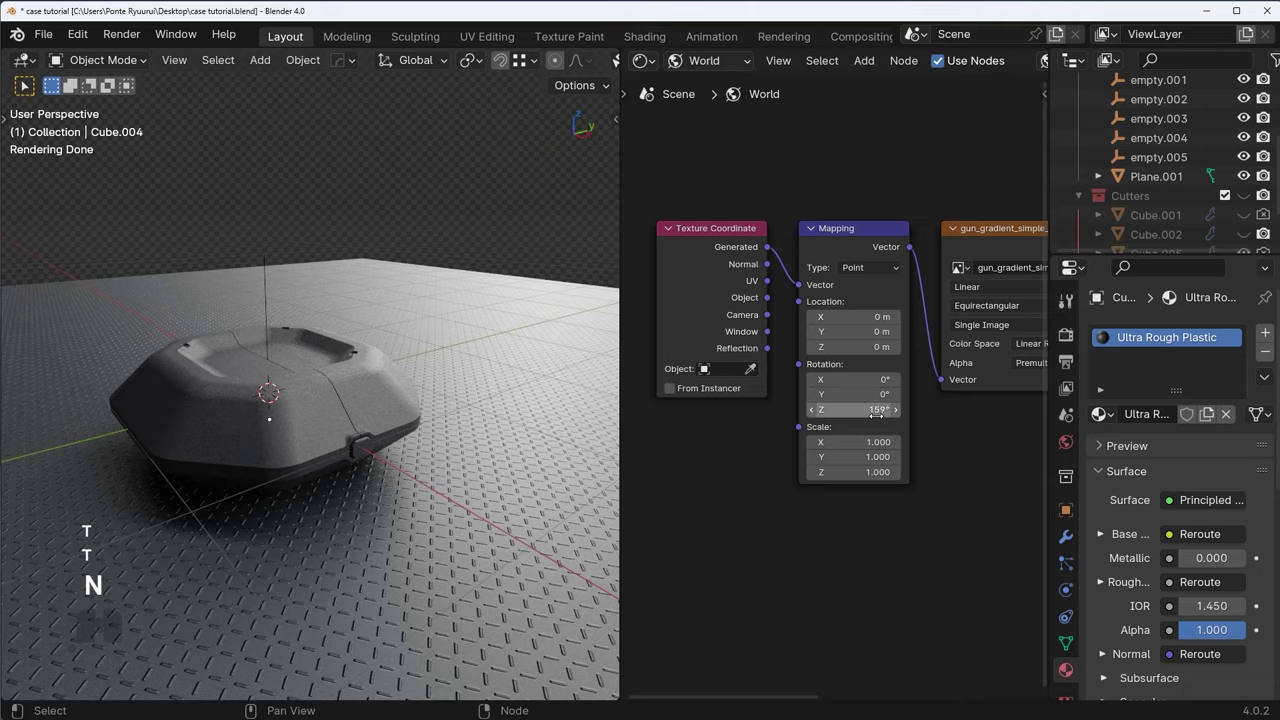
mouse_move(878, 409)
left_mouse_down()
mouse_move(906, 409)
mouse_move(874, 410)
left_mouse_up()
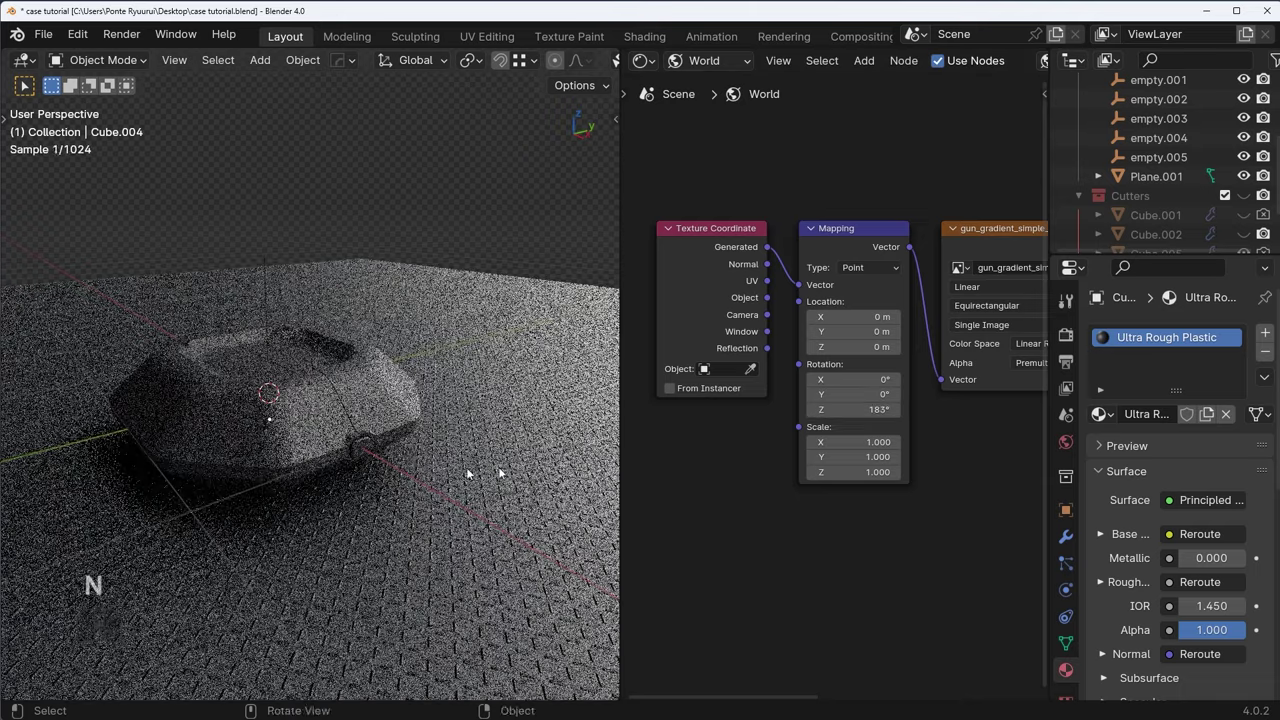
- Set the World Mapping node's Z rotation to 155° while viewing the case orthographically, and close the Shader Editor area
key("KP_5")
scroll(383, 432, "up", 3)
middle_click_drag(317, 460, 391, 466, "shift")
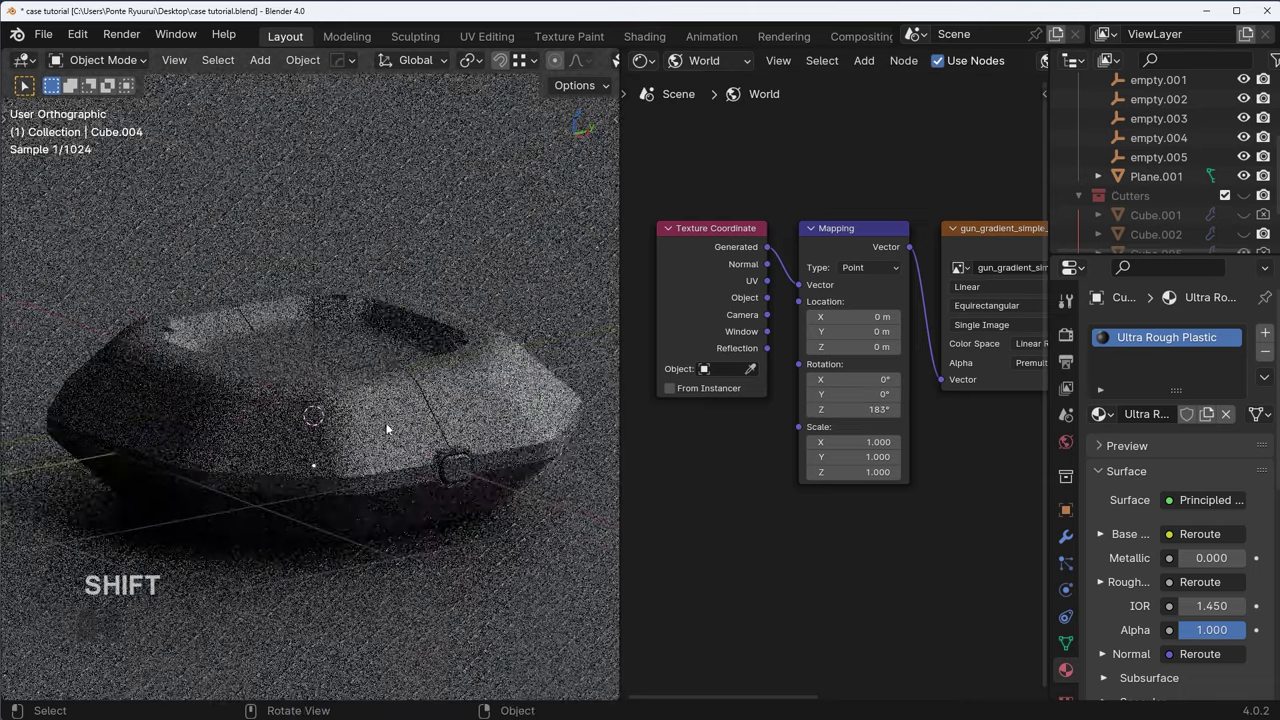
left_click_drag(872, 409, 832, 410)
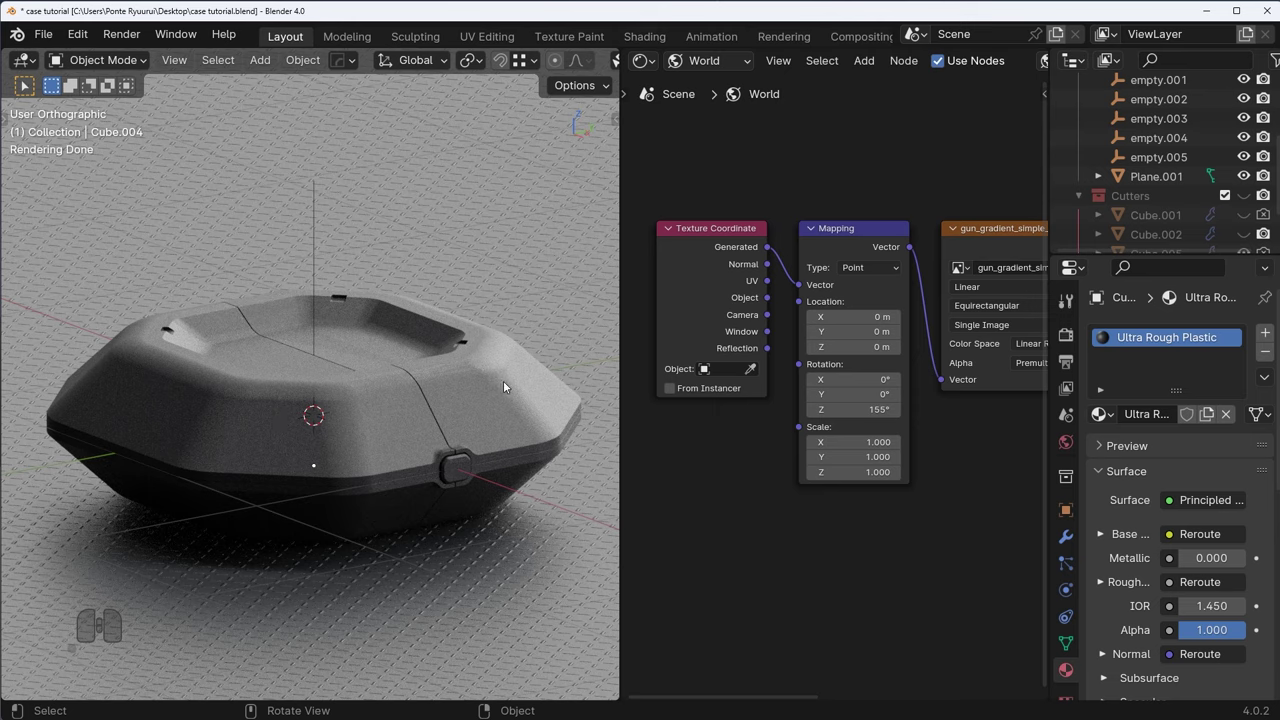
left_click_drag(628, 52, 767, 296)
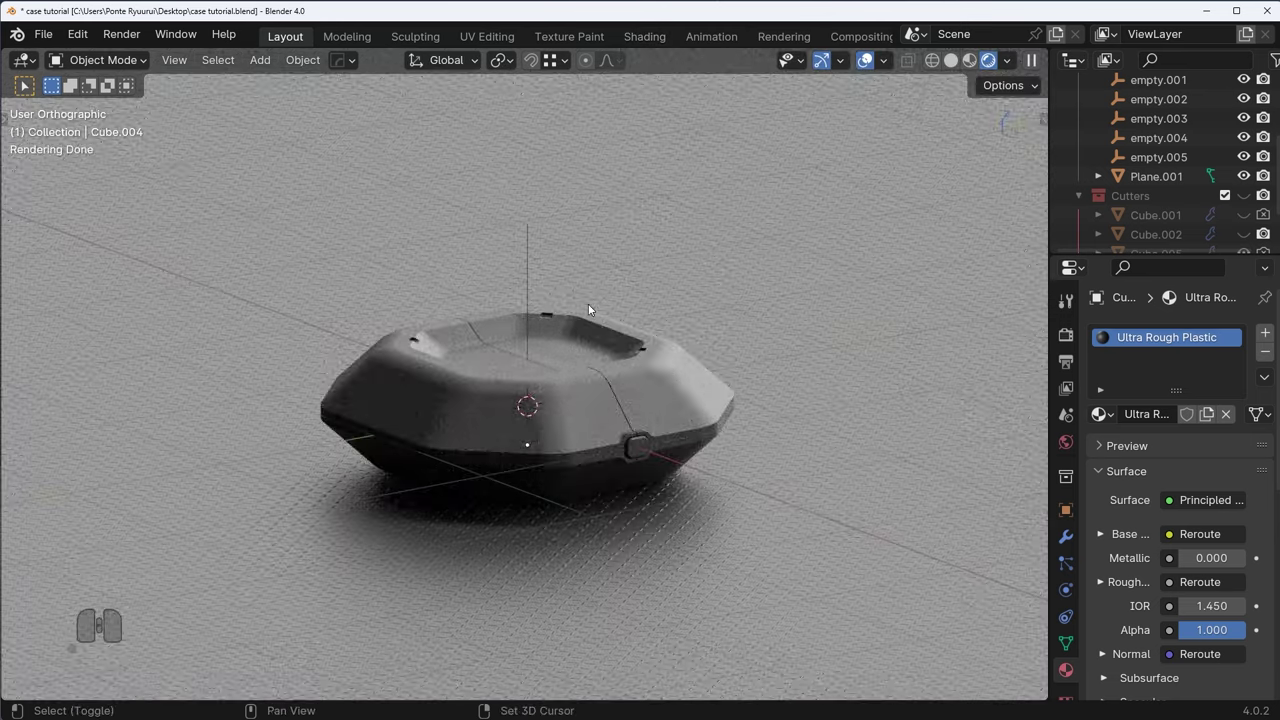
- Add a 2 m plane at the origin and rotate it 90° about the X axis
key("shift+a")
mouse_move(588, 304)
left_click(684, 323)
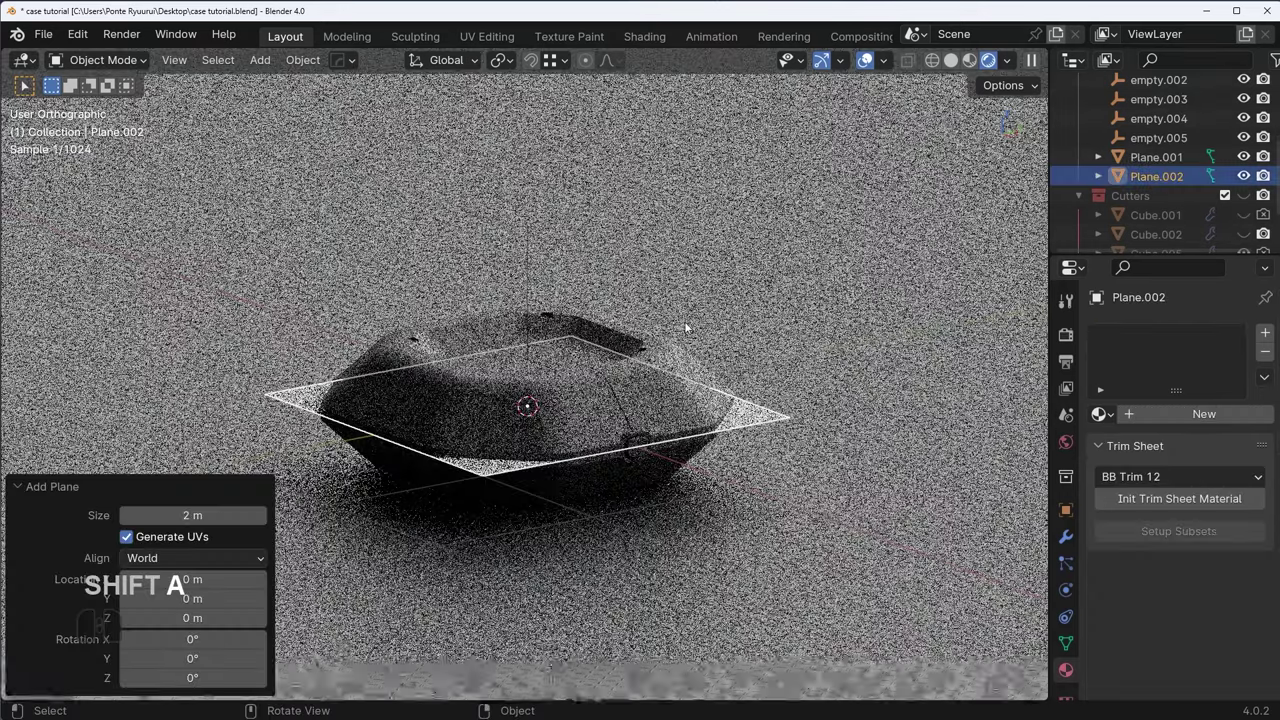
key("r")
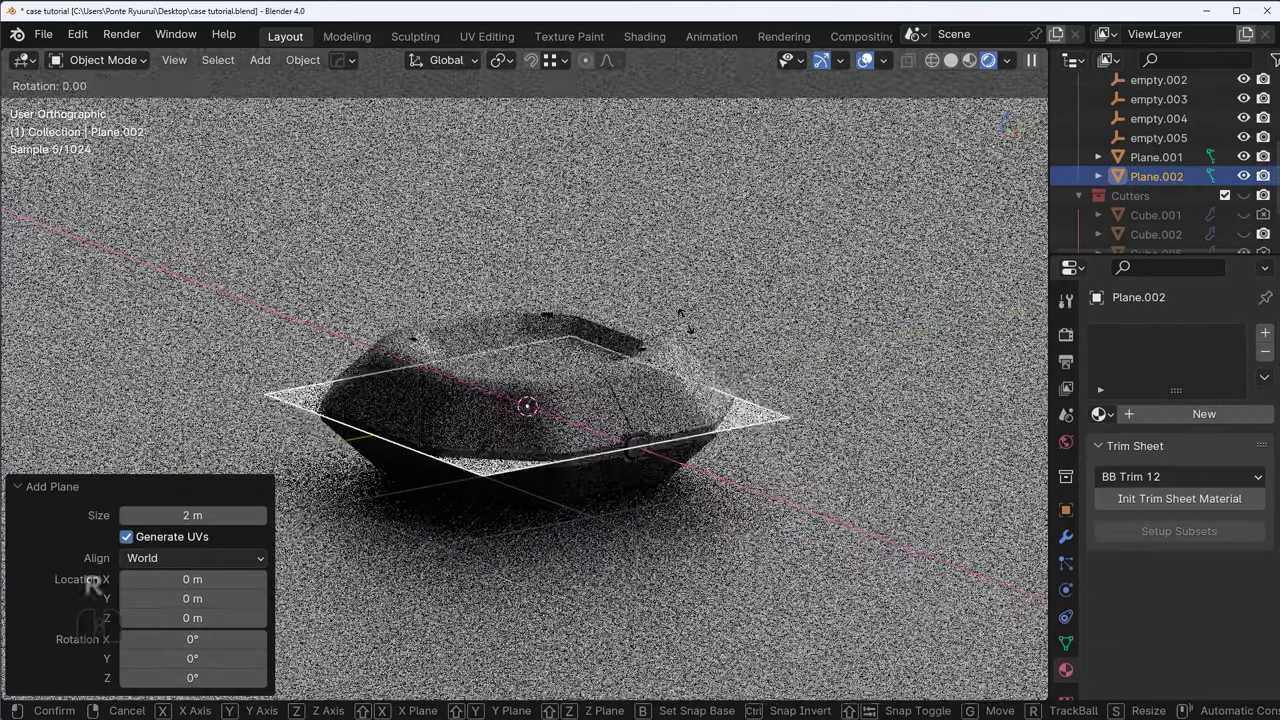
key("x")
key("9")
key("0")
key("Return")
- Tilt the new plane a further 24.4° about X and move it about -2.89 m along Y beside the case
key("r")
key("x")
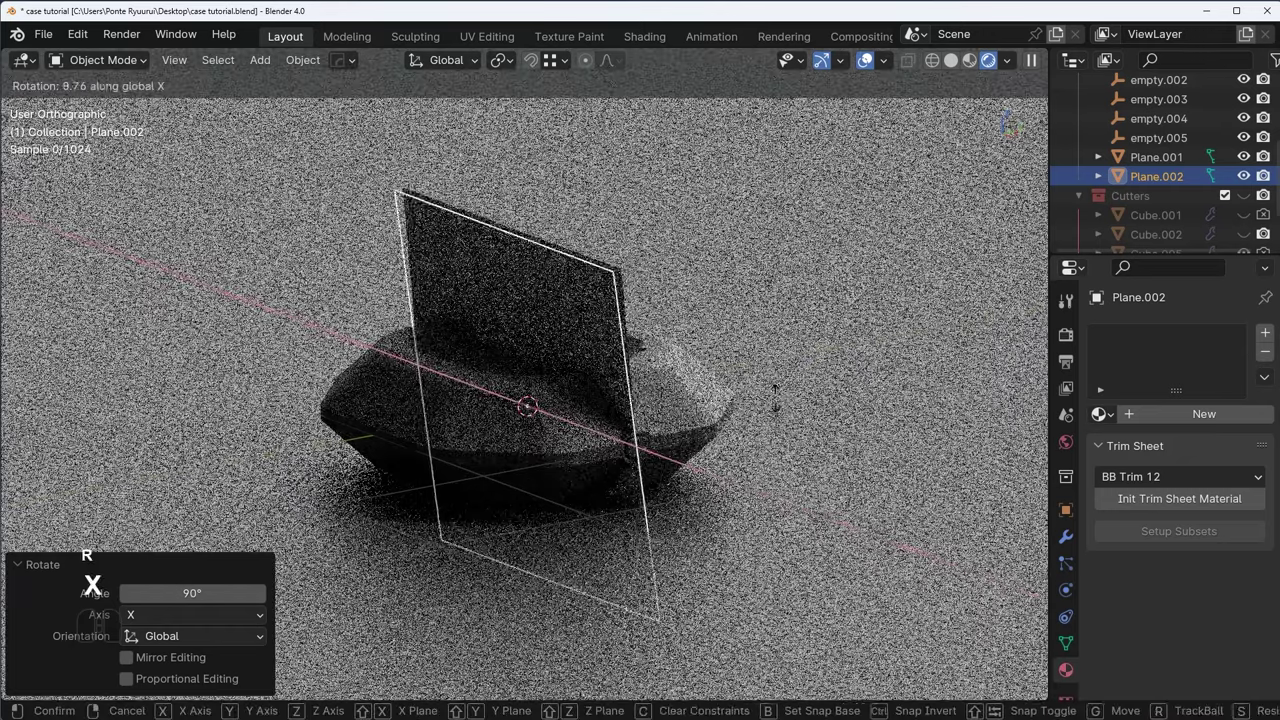
left_click(785, 324)
key("g")
key("y")
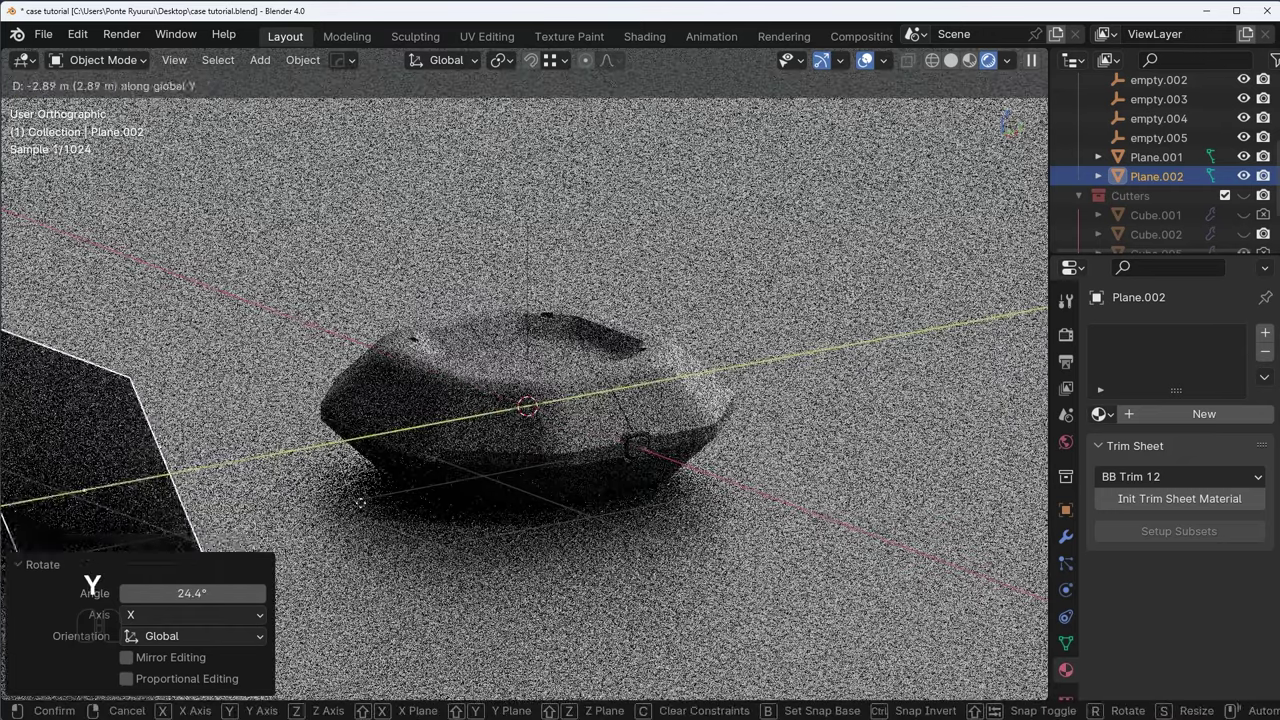
left_click(332, 450)
- Rotate the angled plane -20.2° about Z, scale it up by 3.87, and rotate it a further -7.04° about Z
key("r")
key("z")
left_click(322, 527)
key("s")
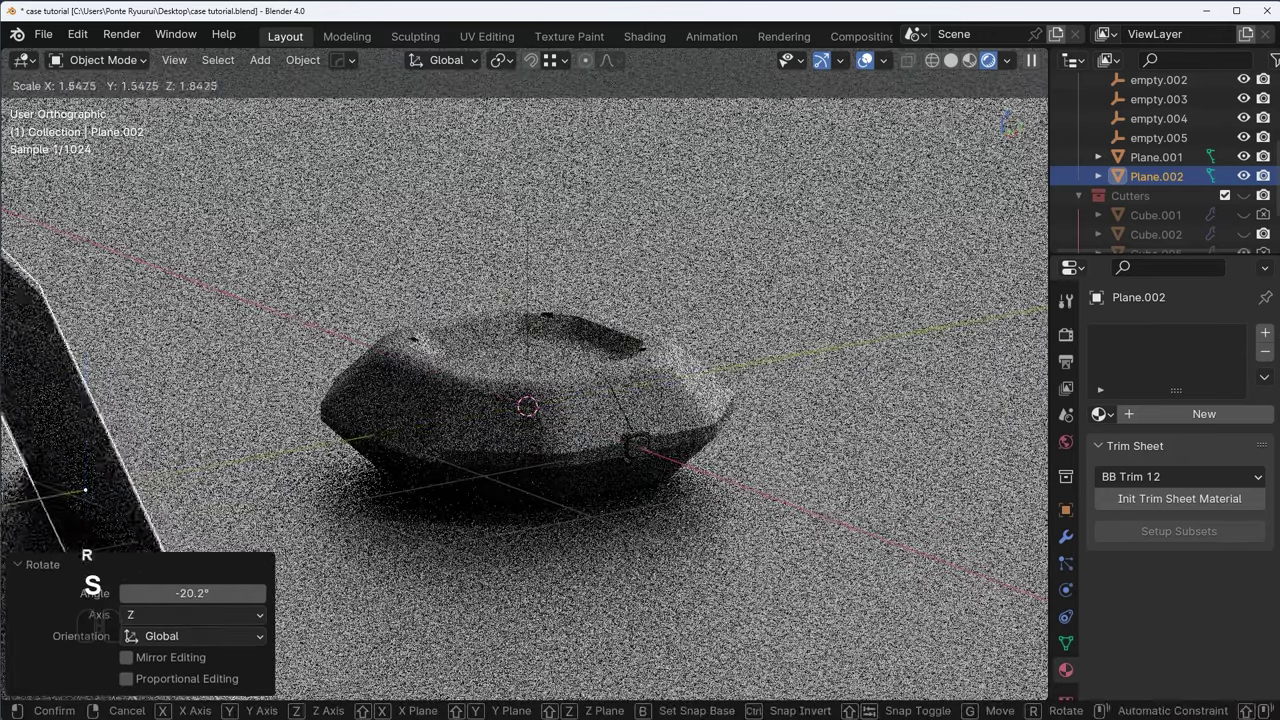
left_click(772, 294)
key("r")
key("z")
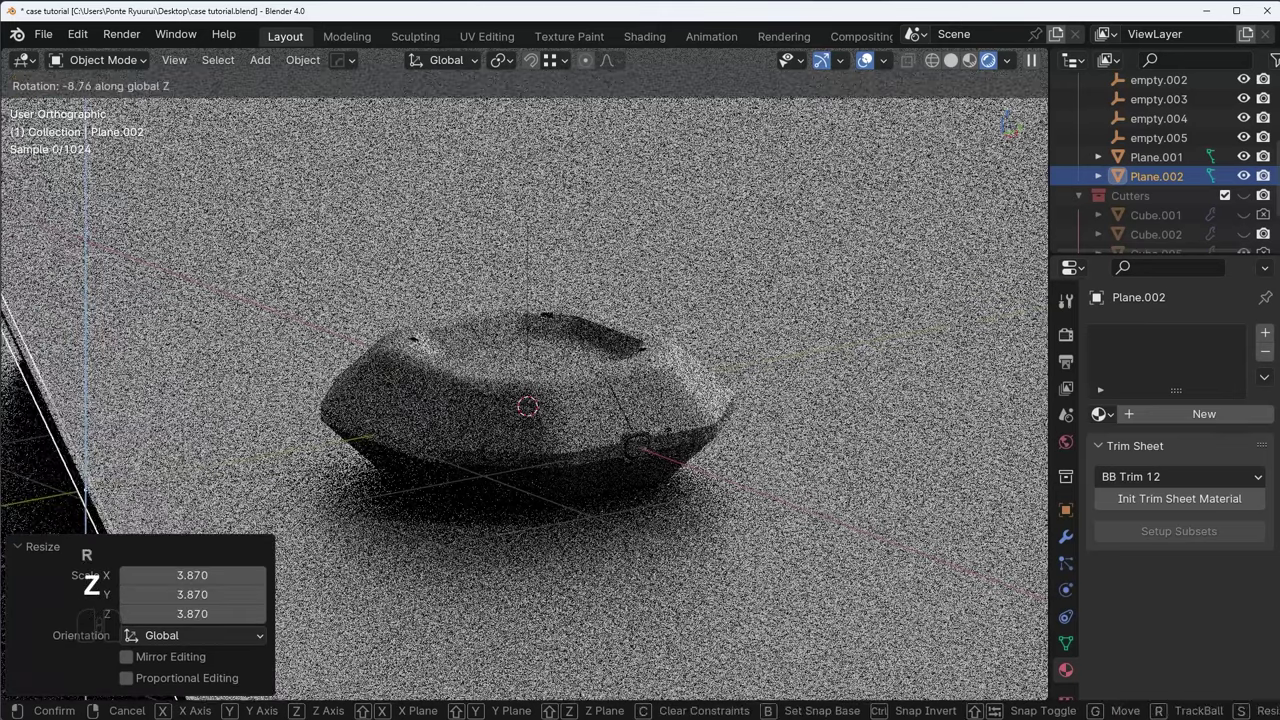
left_click(583, 452)
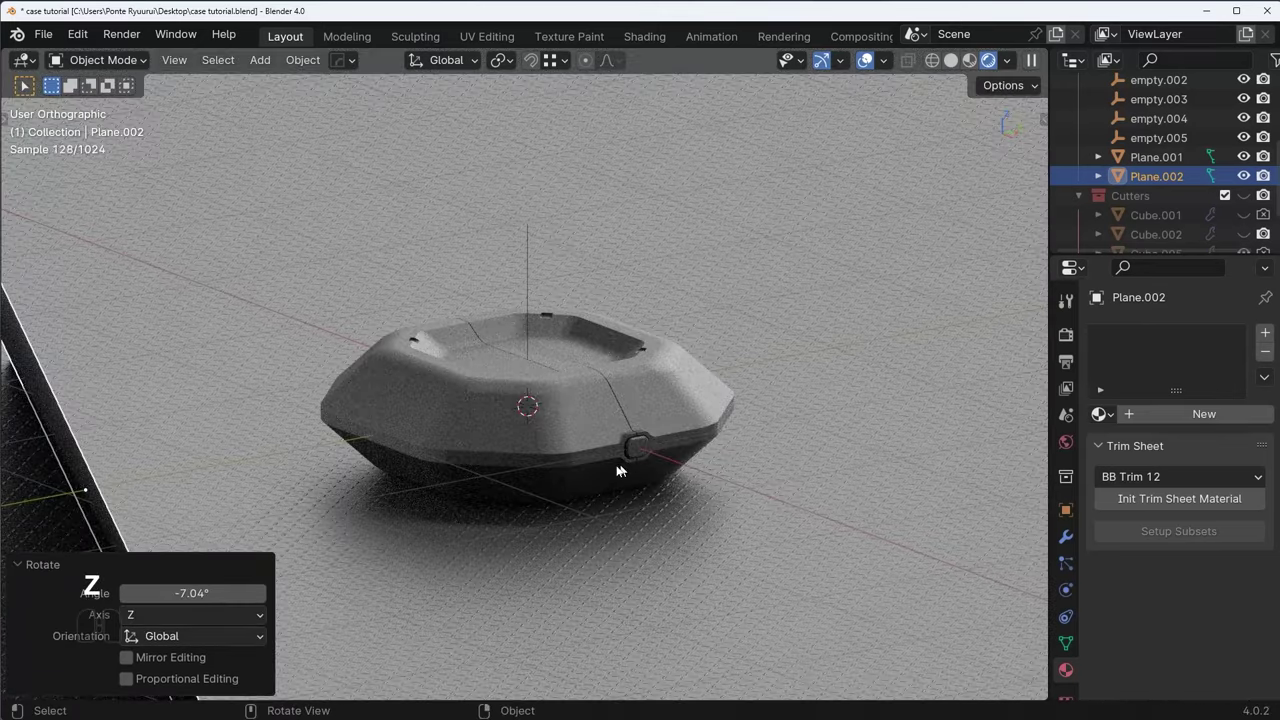
- Delete the angled plane to compare the lighting without it, and undo the deletion
key("Delete")
key("ctrl+z")
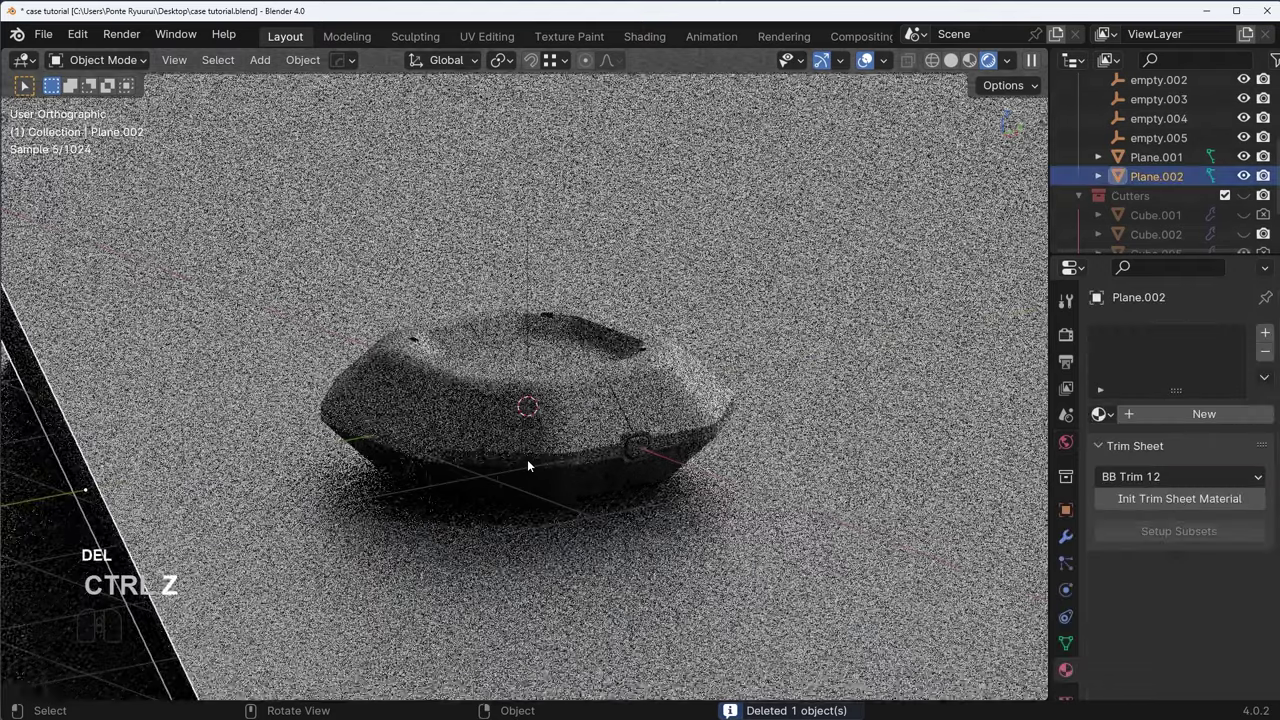
middle_click_drag(663, 380, 333, 237)
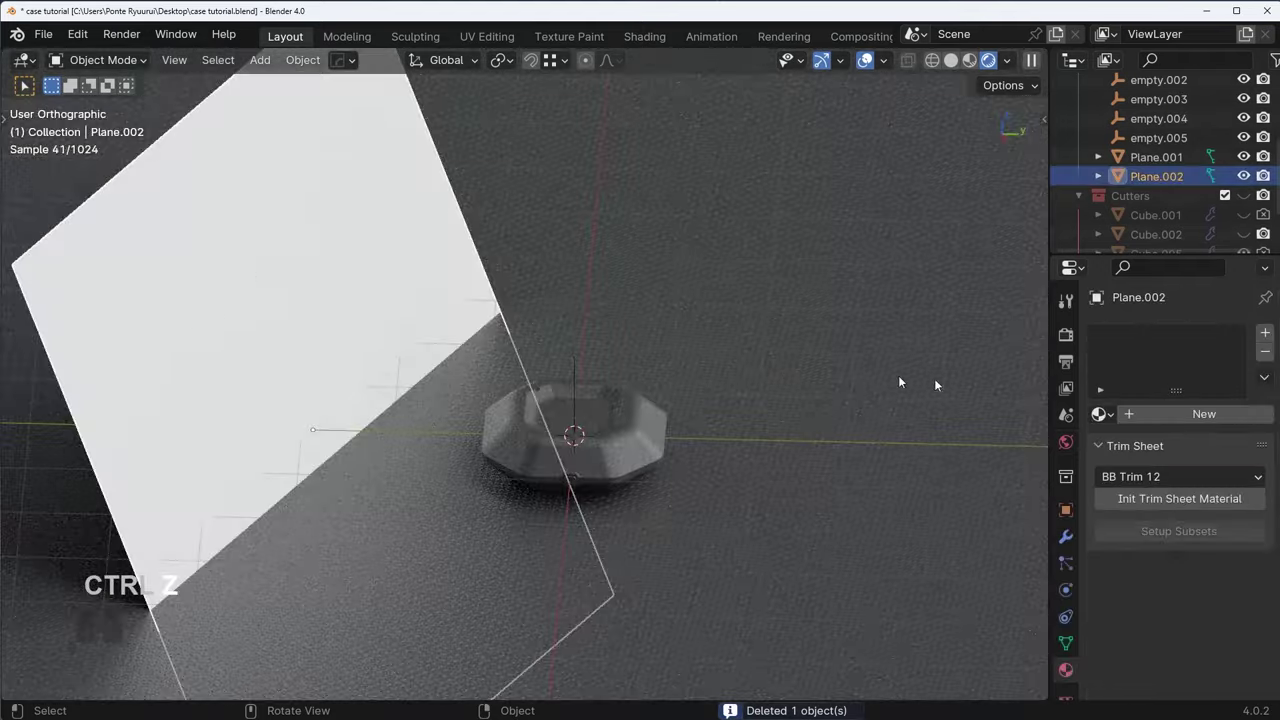
- Give the angled plane a new material with a light grey base color and a roughness of 1.0
left_click(1158, 416)
key("ctrl+z")
middle_click_drag(562, 437, 723, 443)
left_click(1183, 414)
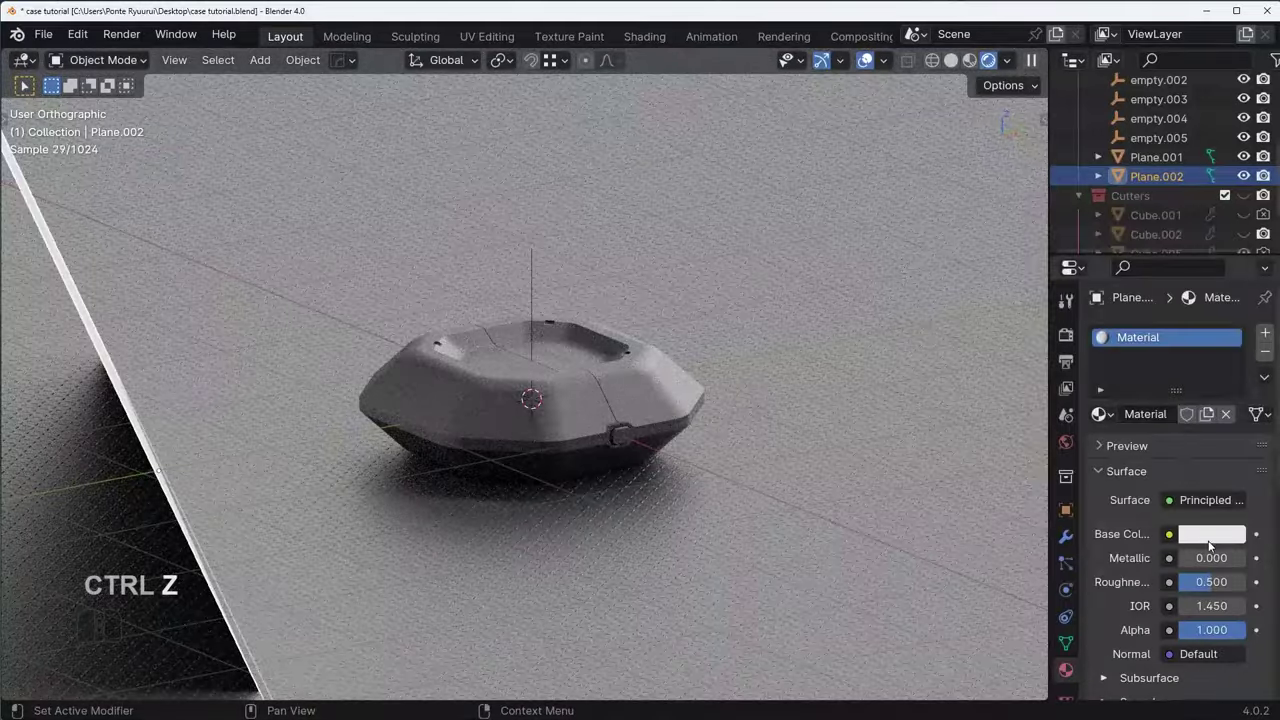
left_click(1209, 541)
left_click_drag(1231, 286, 1230, 237)
left_click_drag(1130, 486, 1051, 486)
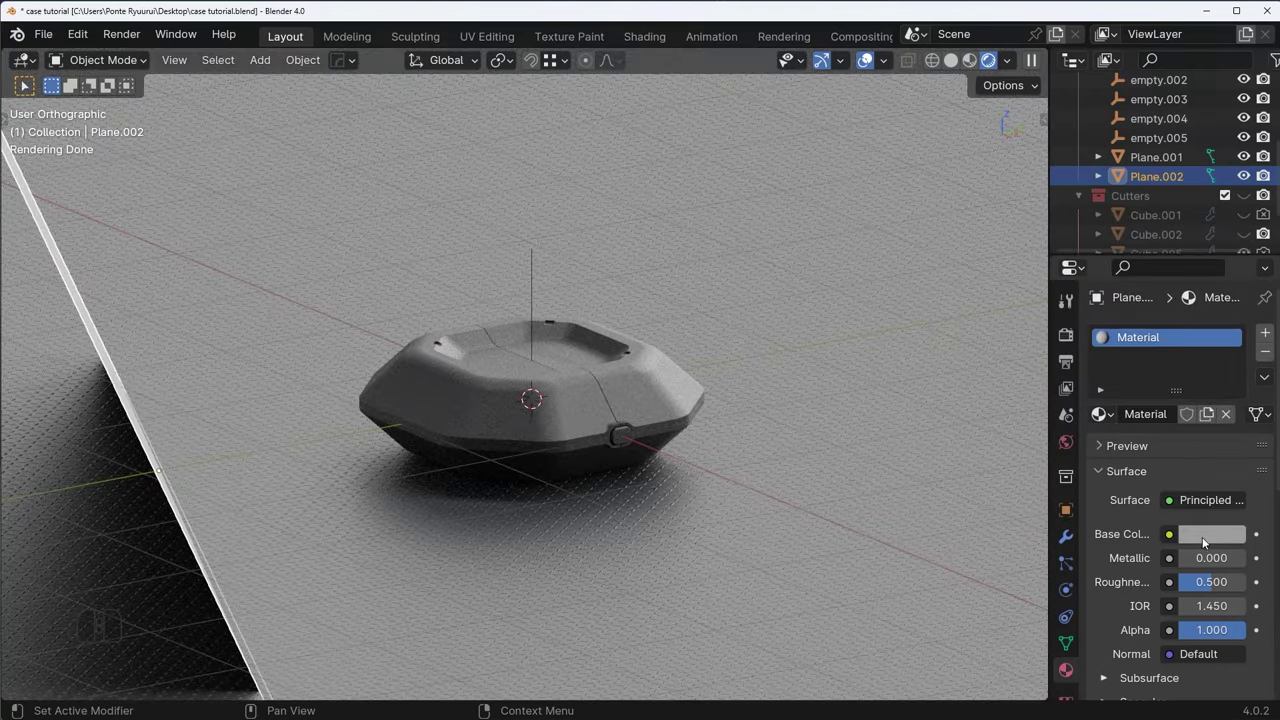
left_click(1210, 534)
scroll(1149, 383, "up", 3)
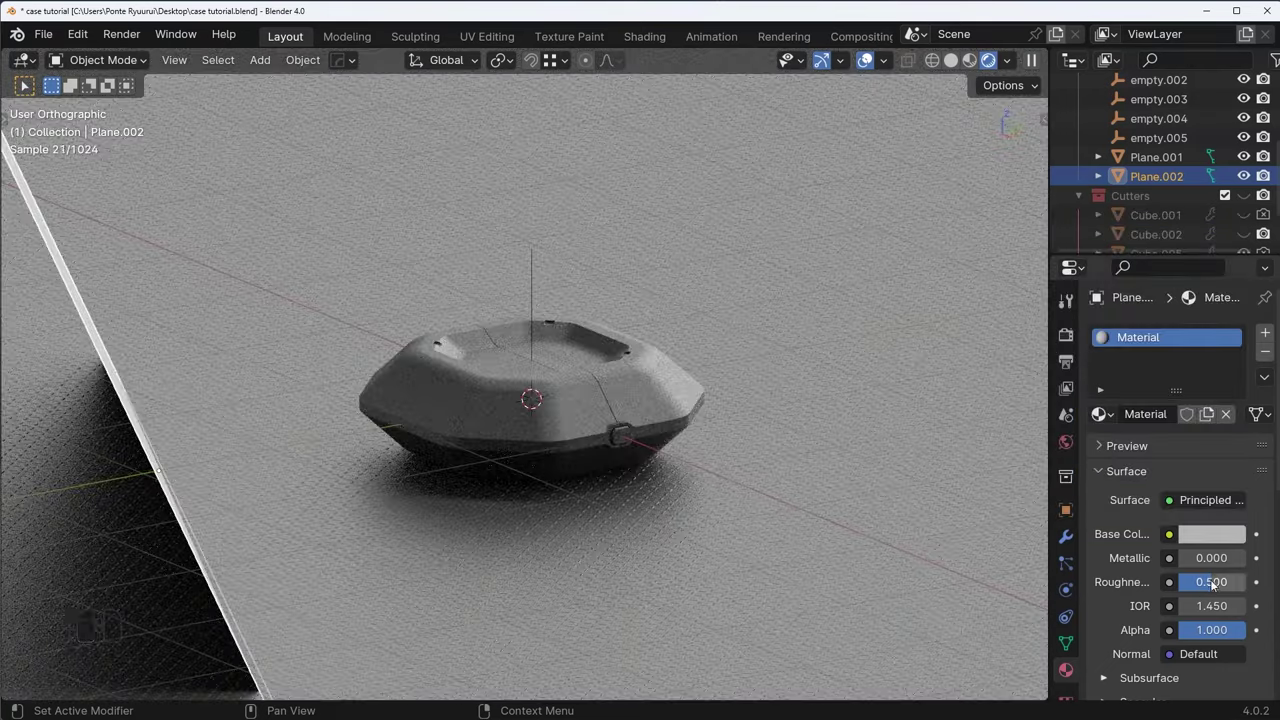
left_click_drag(1212, 583, 1250, 583)
- Select the steel floor plane, hide the viewport overlays, and view the case in perspective
scroll(712, 479, "up", 3)
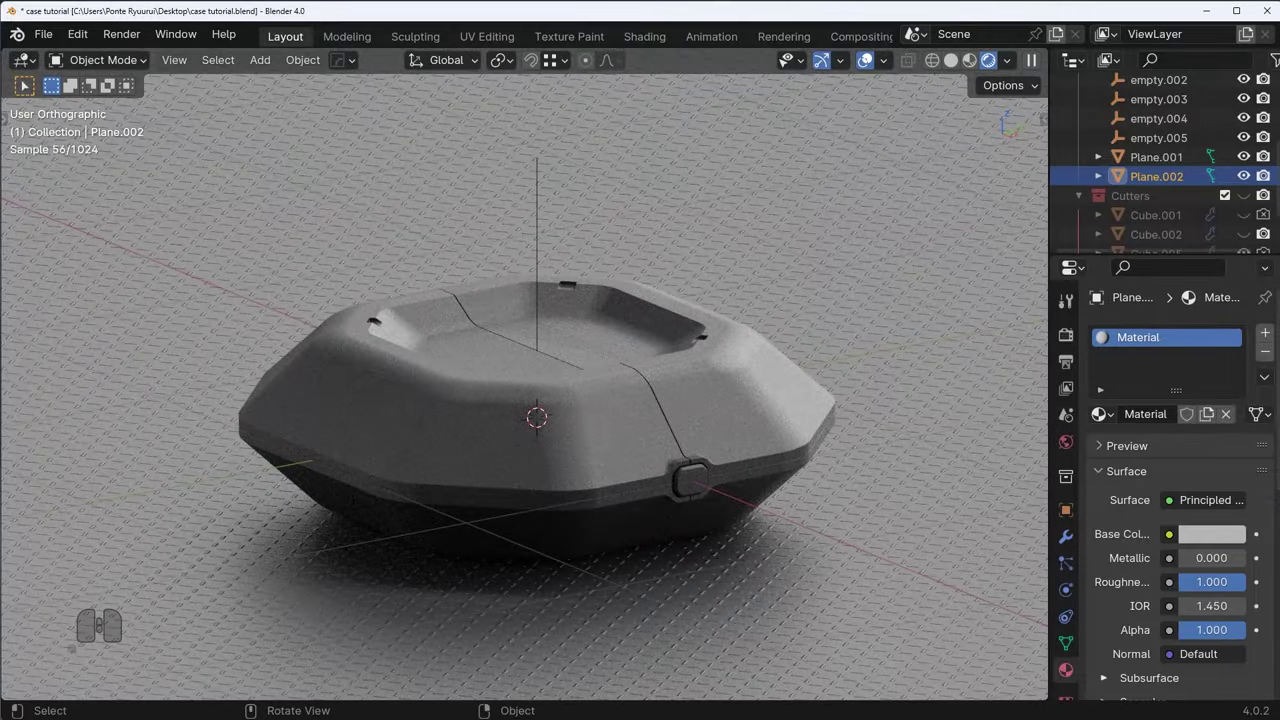
left_click(744, 515)
left_click(928, 398)
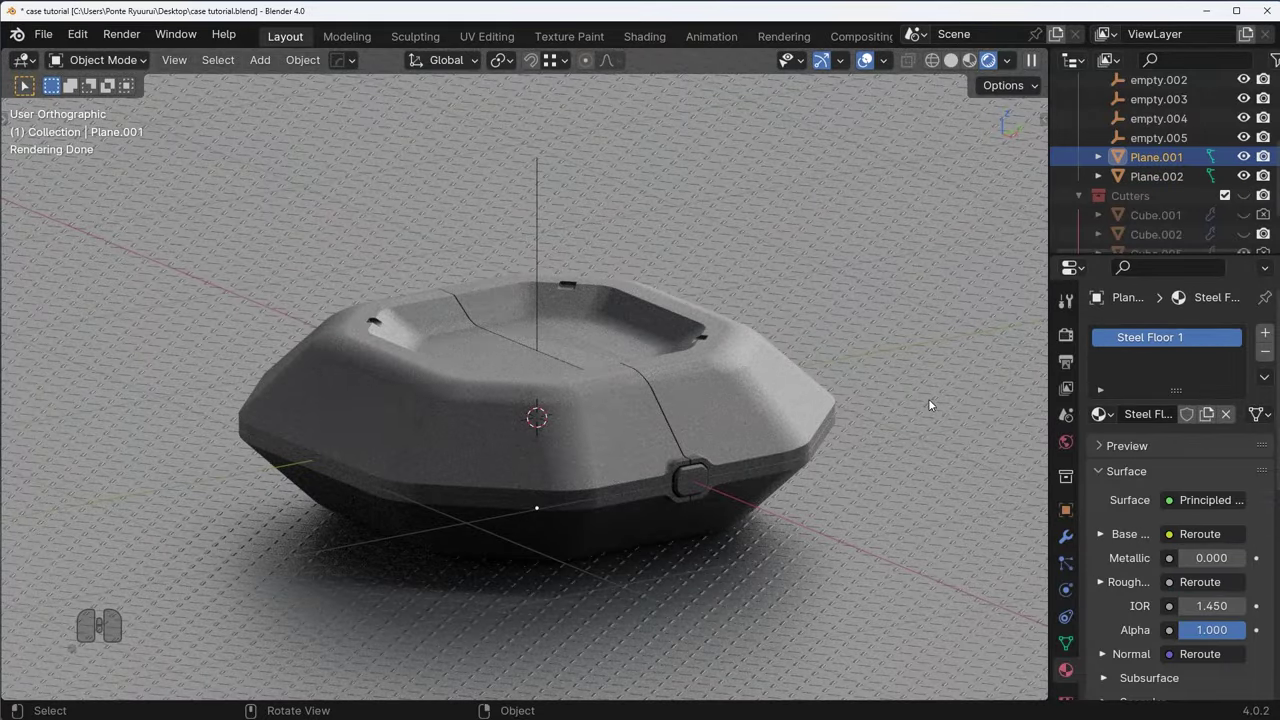
left_click(865, 60)
middle_click_drag(840, 330, 763, 404)
key("KP_5")
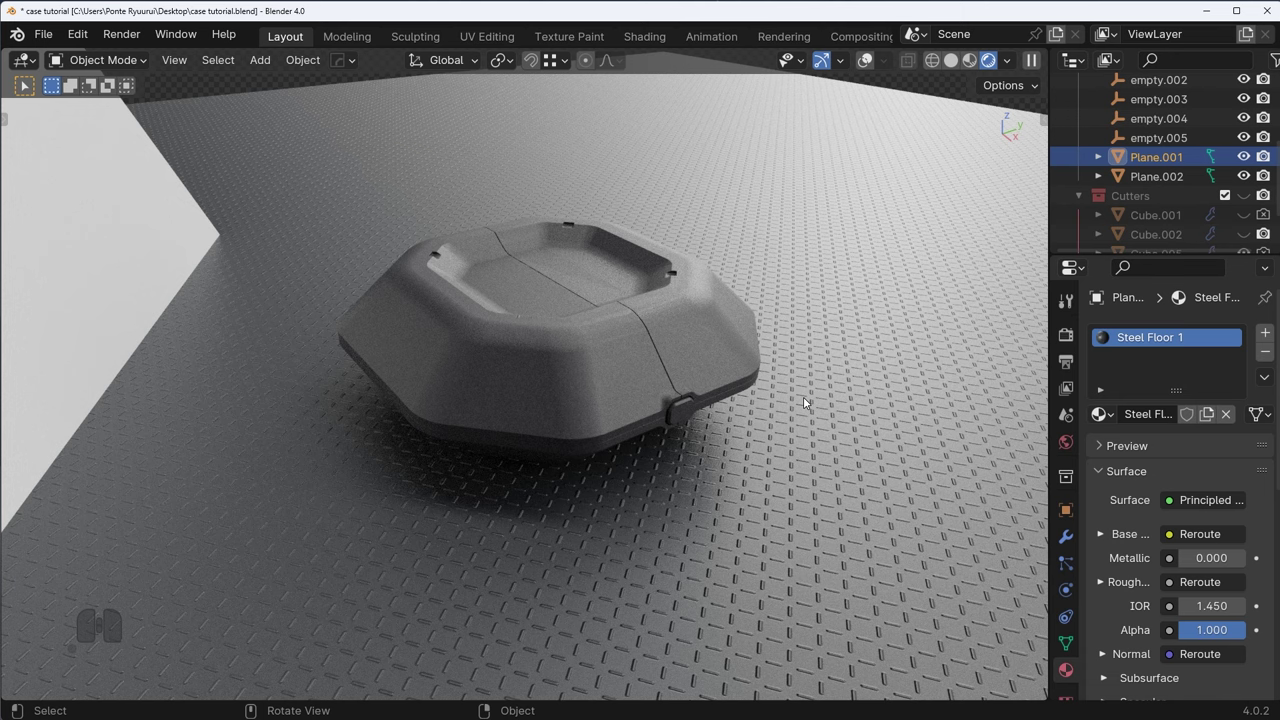
- Return to the orthographic view and scale the steel floor plane by about 0.835
key("n")
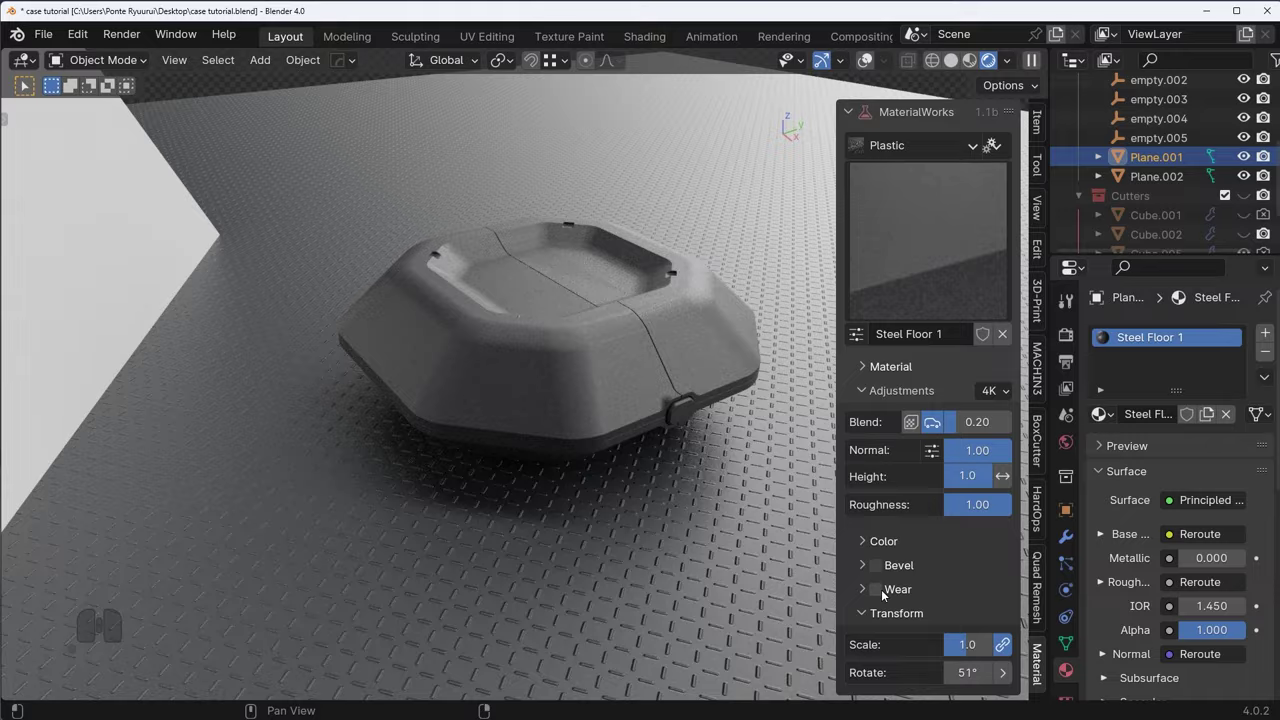
key("KP_5")
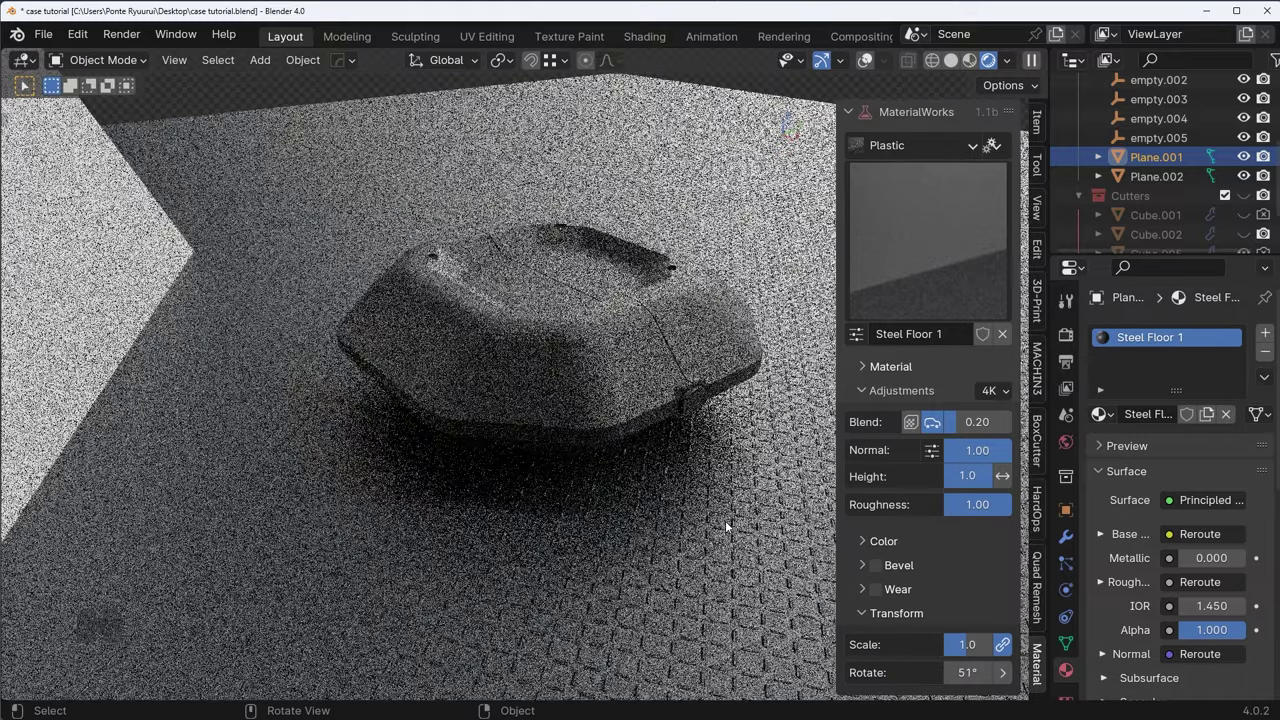
key("s")
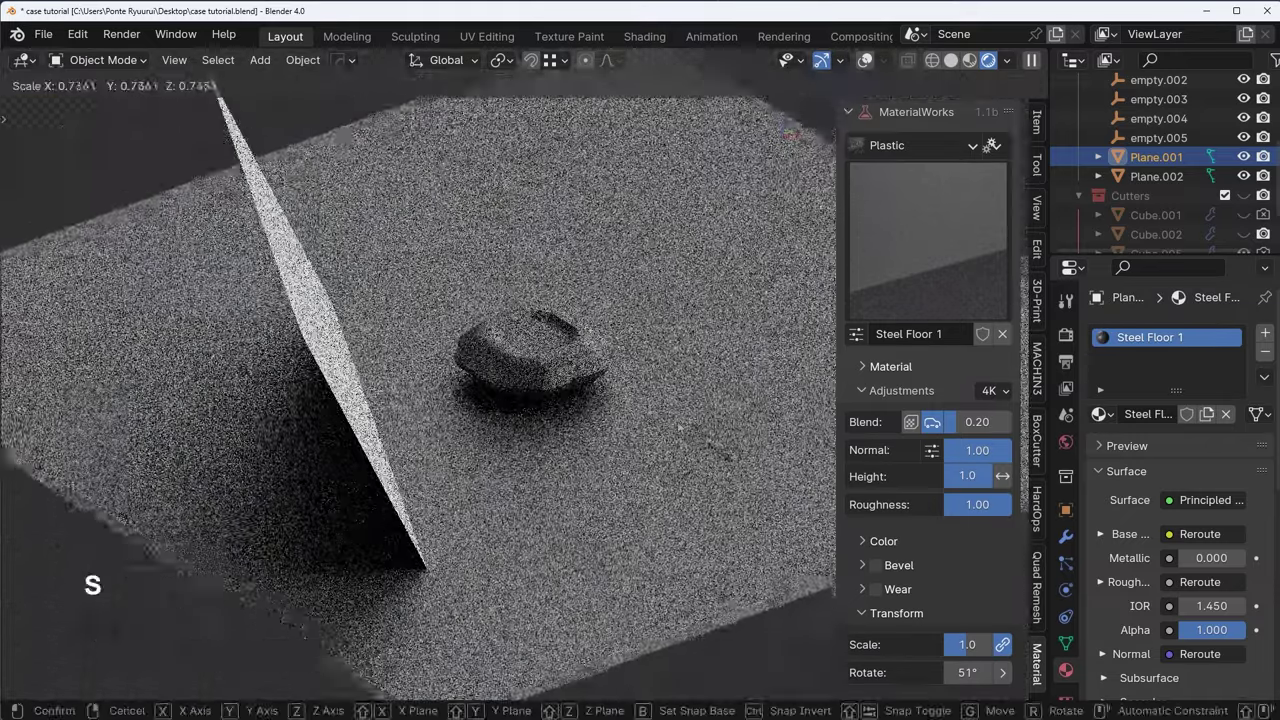
left_click(676, 426)
scroll(680, 394, "up", 3)
scroll(677, 386, "up", 2)
scroll(674, 377, "down", 1)
middle_click_drag(674, 377, 678, 412, "shift")
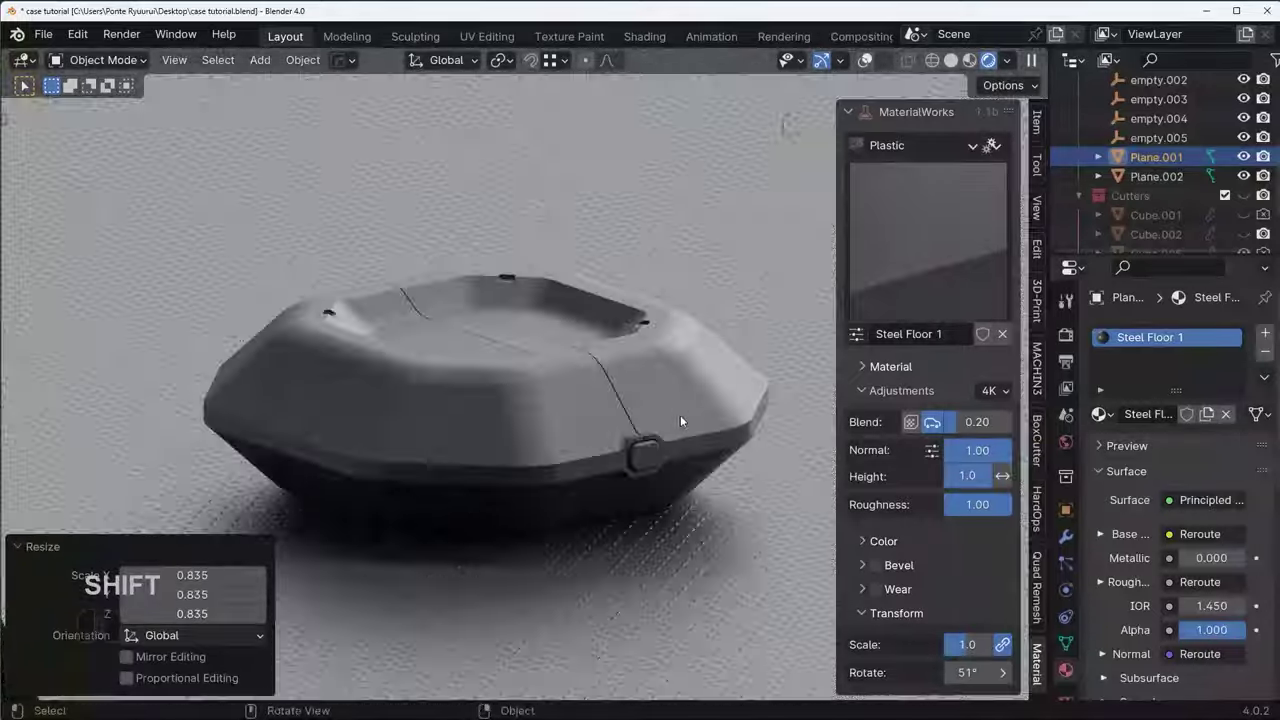
key("t")
key("n")
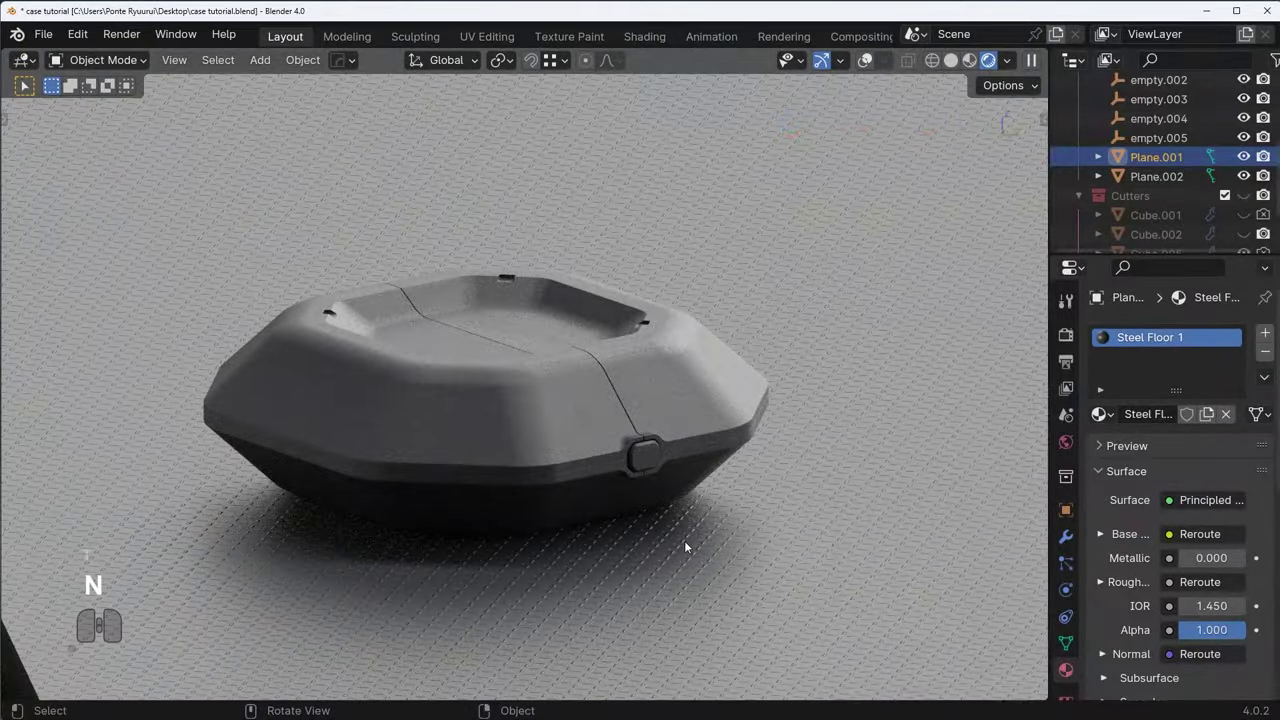
- Move the angled plane about -0.59 m along Y, farther away from the case
middle_click_drag(684, 540, 383, 520)
scroll(383, 522, "down", 2)
left_click(168, 428)
key("g")
key("y")
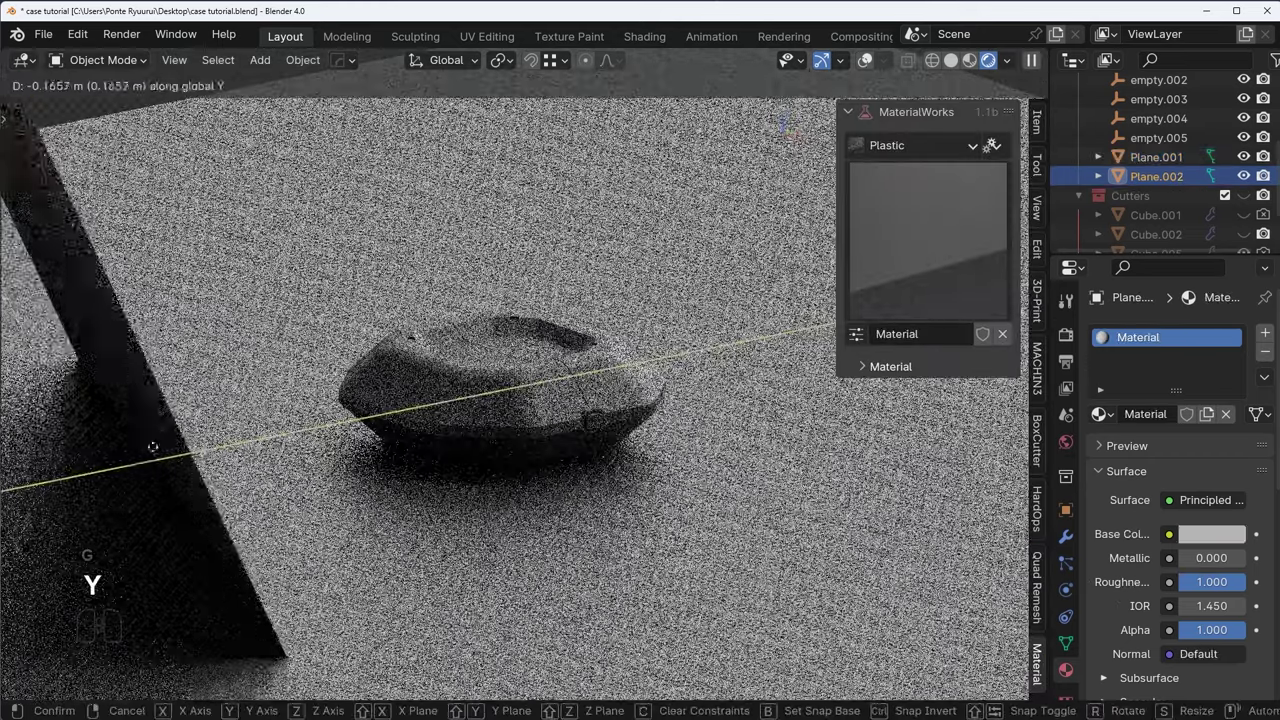
left_click(106, 468)
scroll(488, 470, "up", 3)
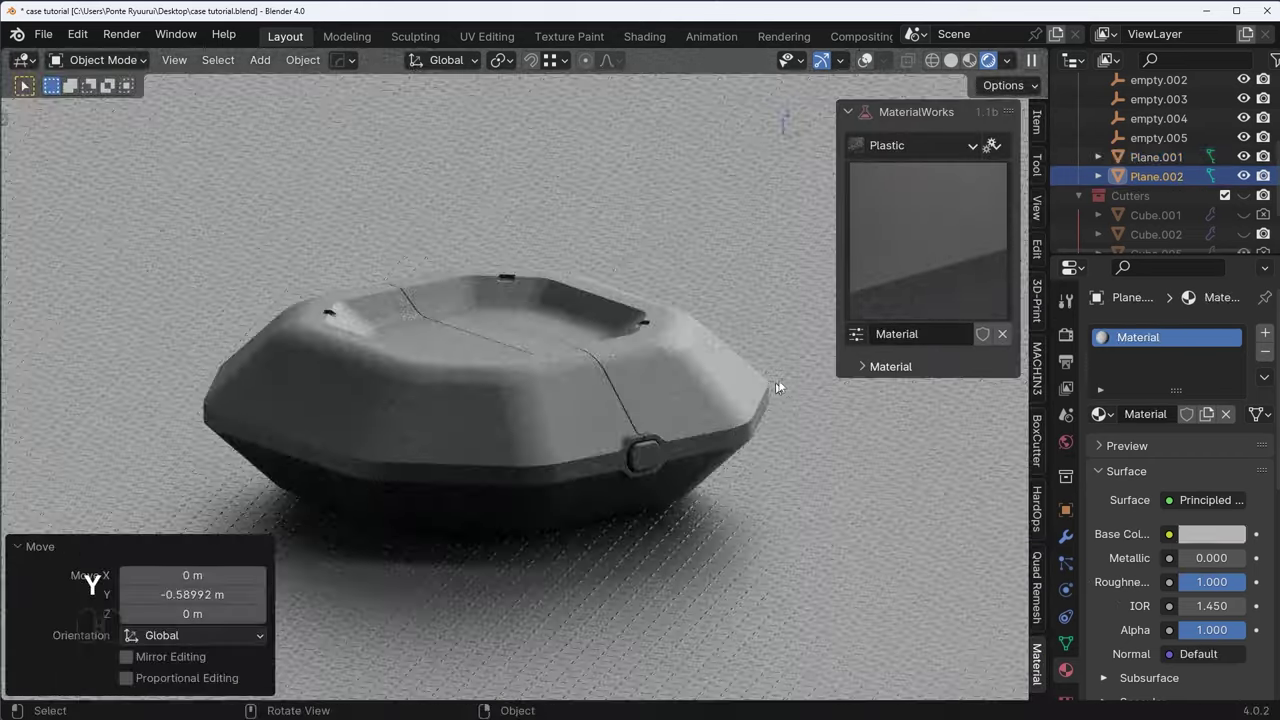
- Select the steel floor plane and apply its scale
left_click(820, 456)
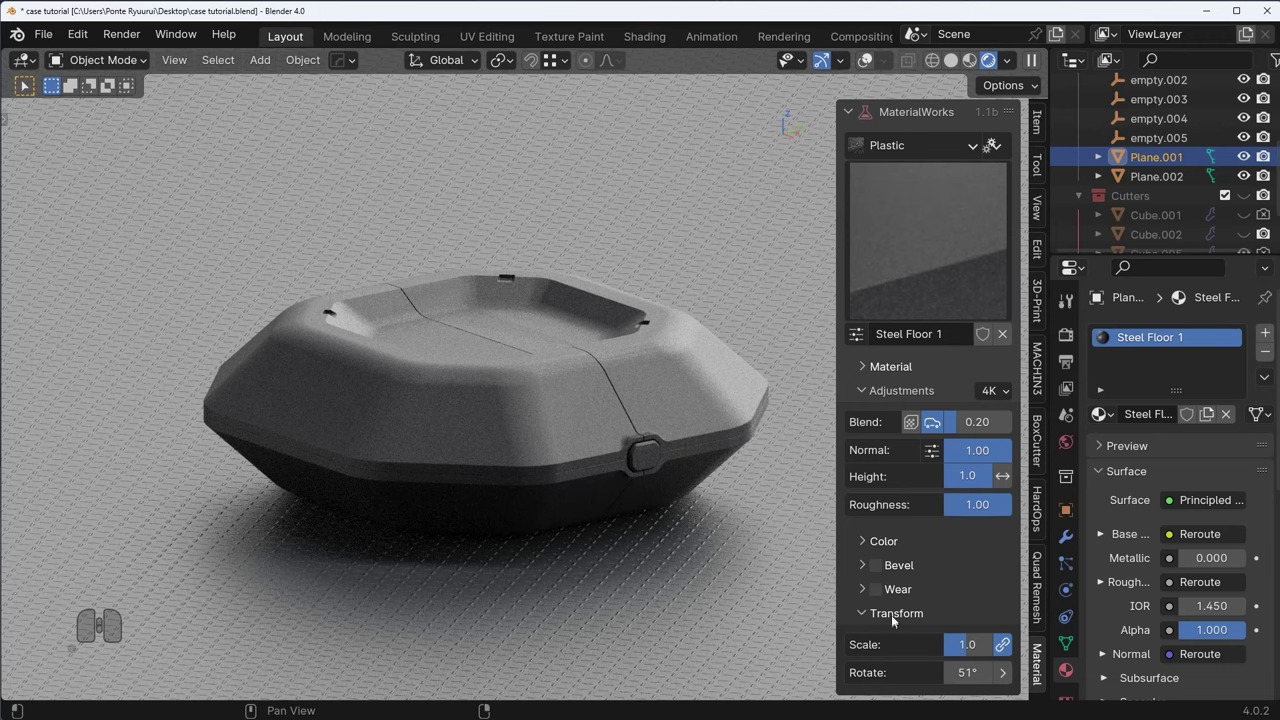
key("ctrl+a")
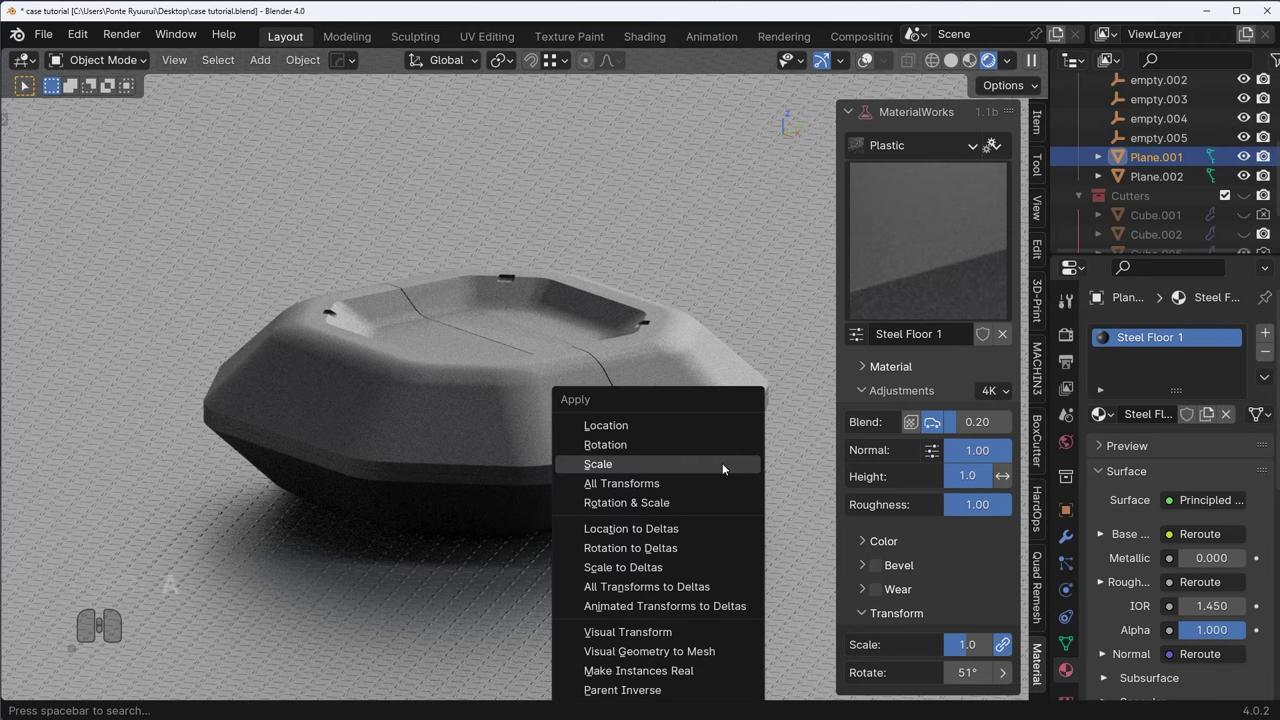
left_click(722, 463)
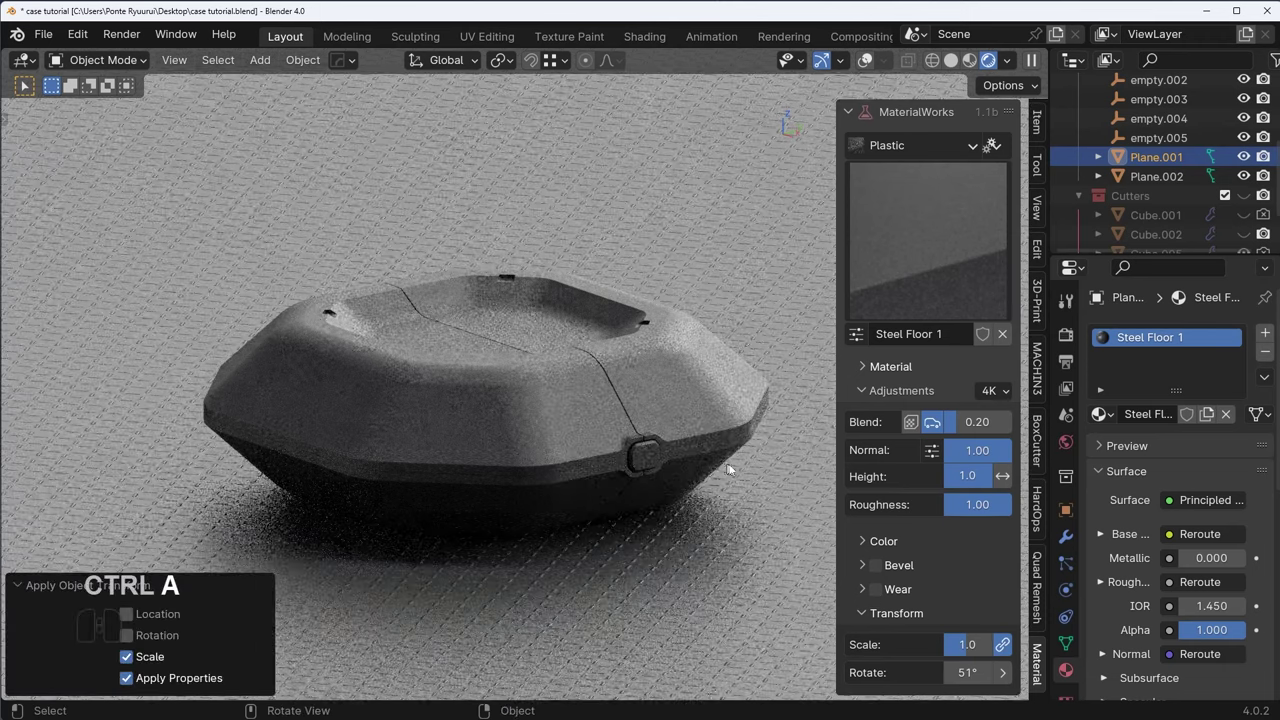
- Enable wear on the Steel Floor 1 material and set its texture transform scale to 0.7
left_click(876, 589)
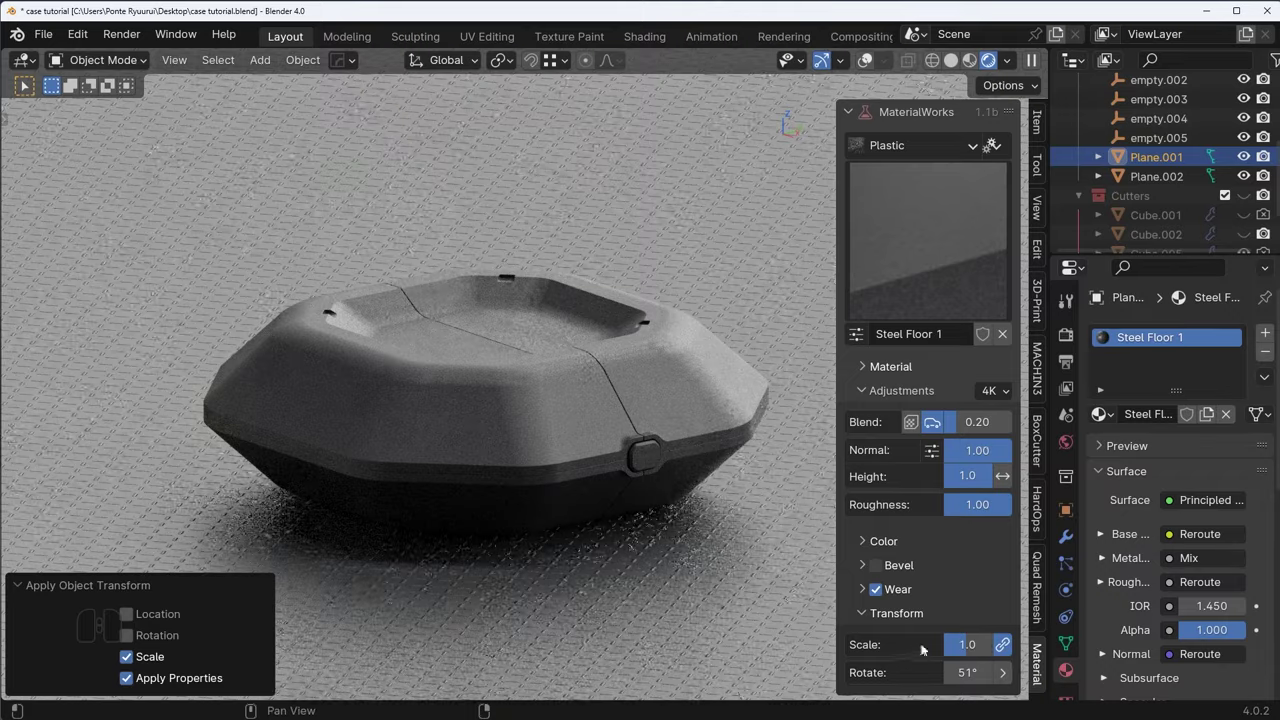
mouse_move(968, 648)
left_mouse_down()
mouse_move(935, 651)
mouse_move(957, 648)
left_mouse_up()
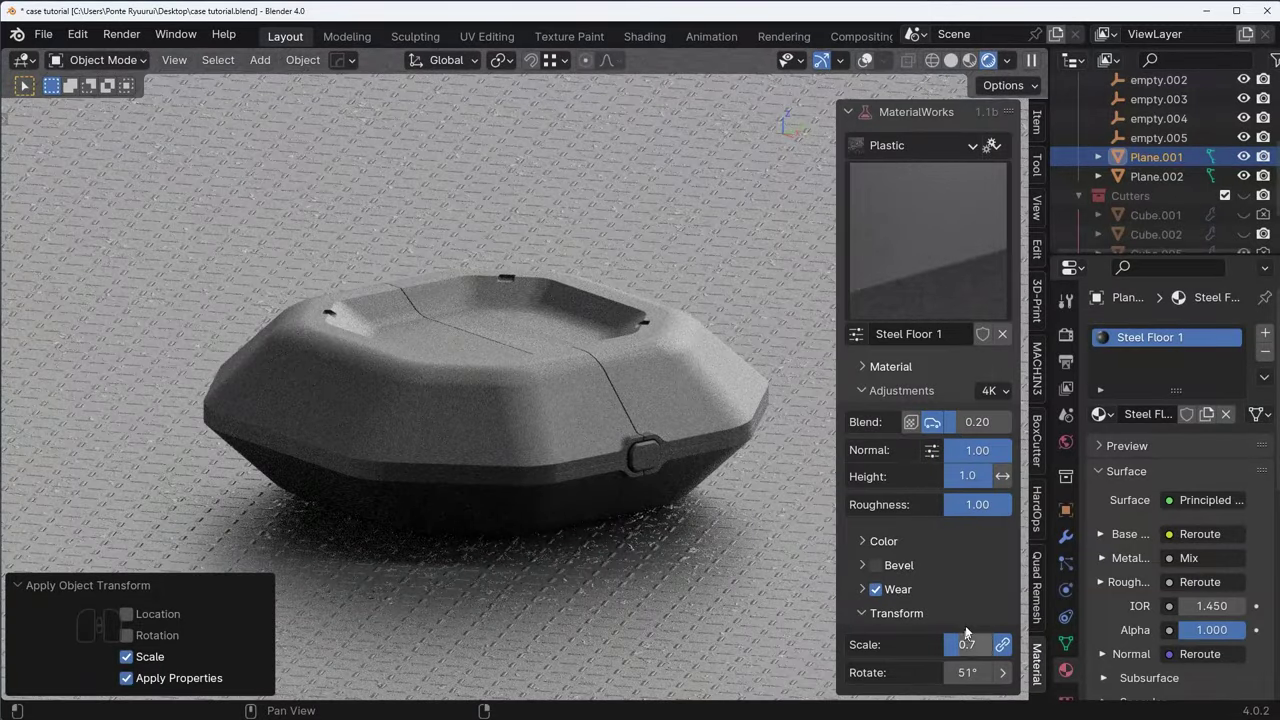
- Remove the Edgewear A layer from the floor's wear and change the Dents A layer to Smudge
left_click(863, 590)
scroll(961, 561, "down", 5)
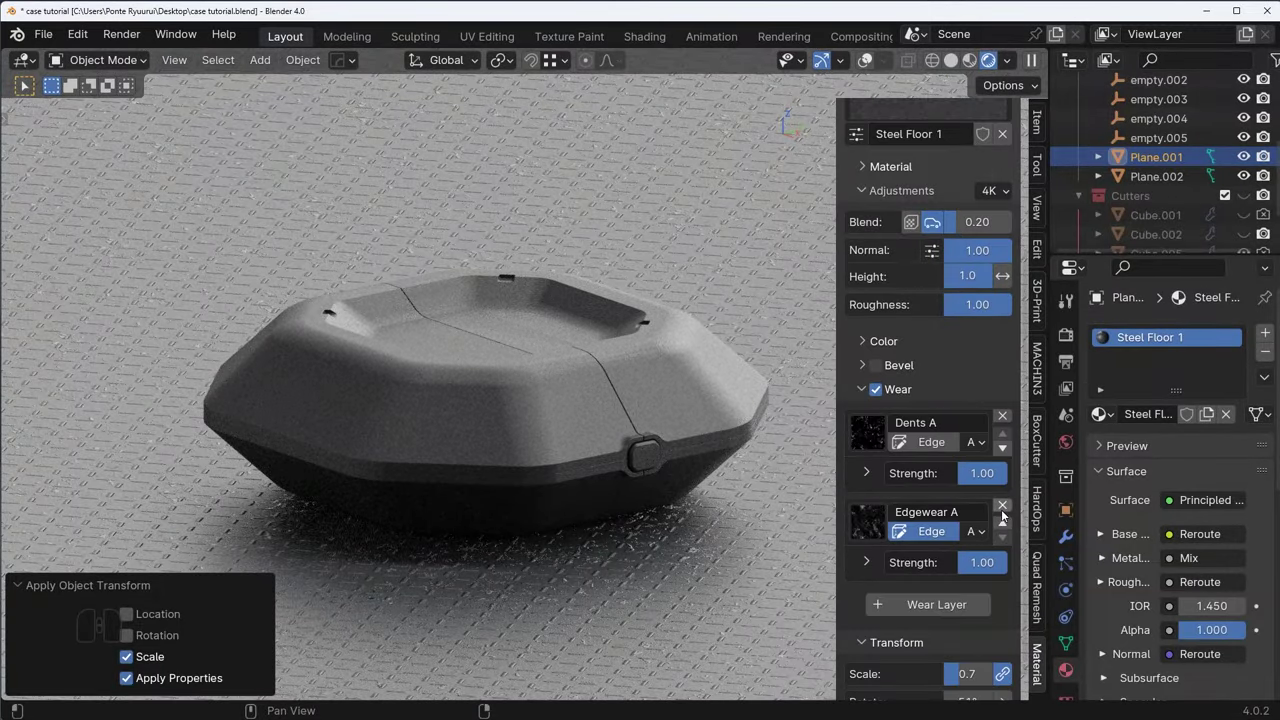
left_click(1002, 507)
left_click(868, 496)
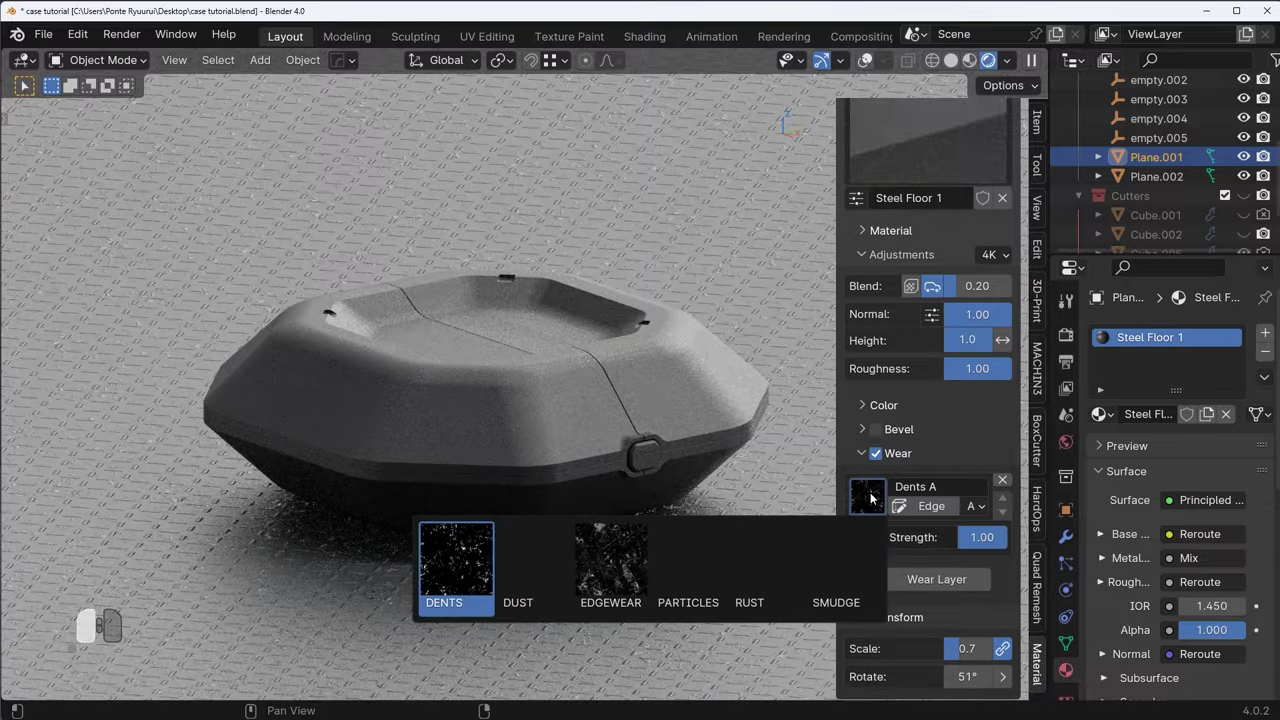
left_click(850, 570)
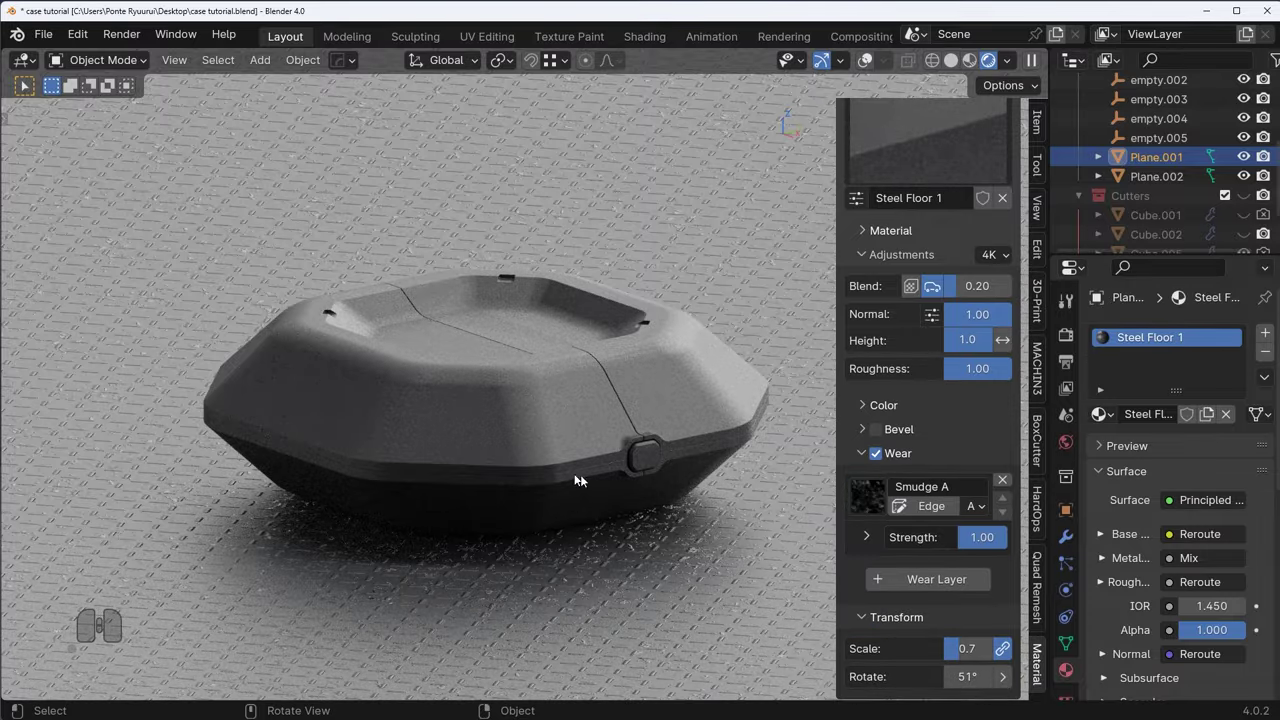
- Set the floor's Smudge A layer to scale 0.2 and strength 0.33, check it in perspective, and save the file
middle_click_drag(707, 474, 692, 512)
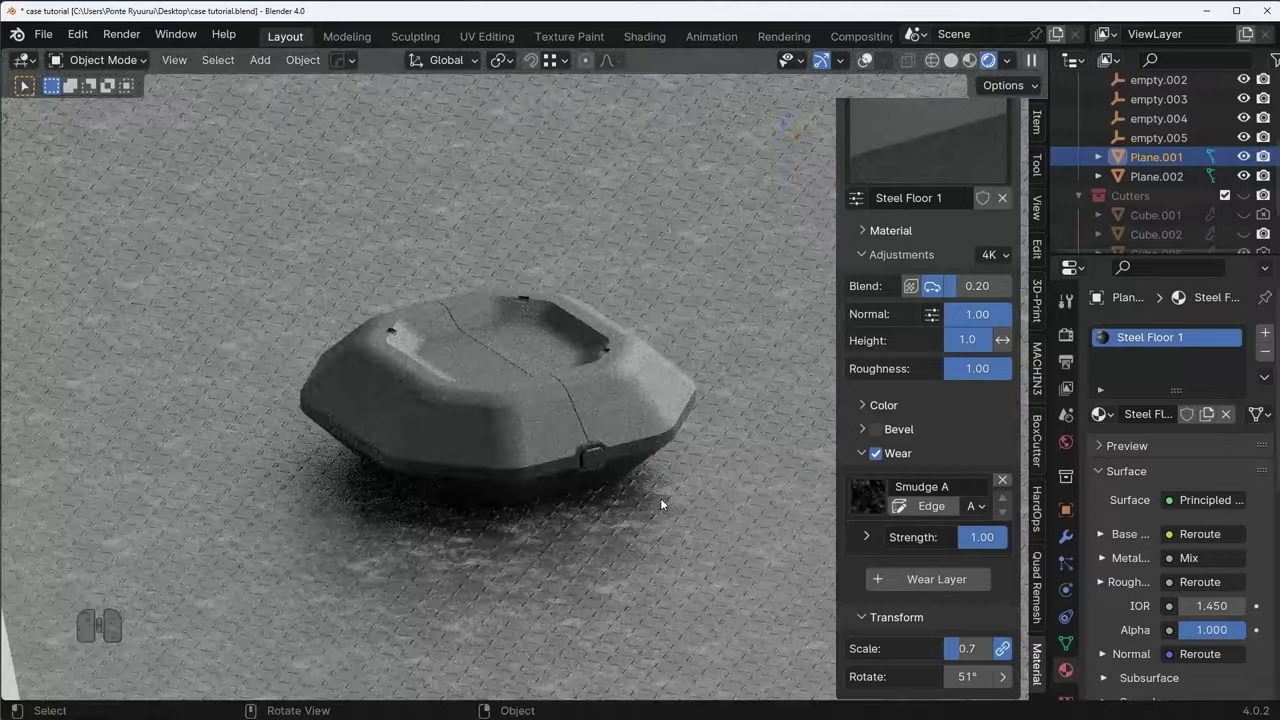
left_click(867, 537)
left_click_drag(966, 631, 928, 631)
left_click_drag(975, 570, 948, 570)
middle_click_drag(737, 538, 730, 510)
scroll(730, 505, "up", 1)
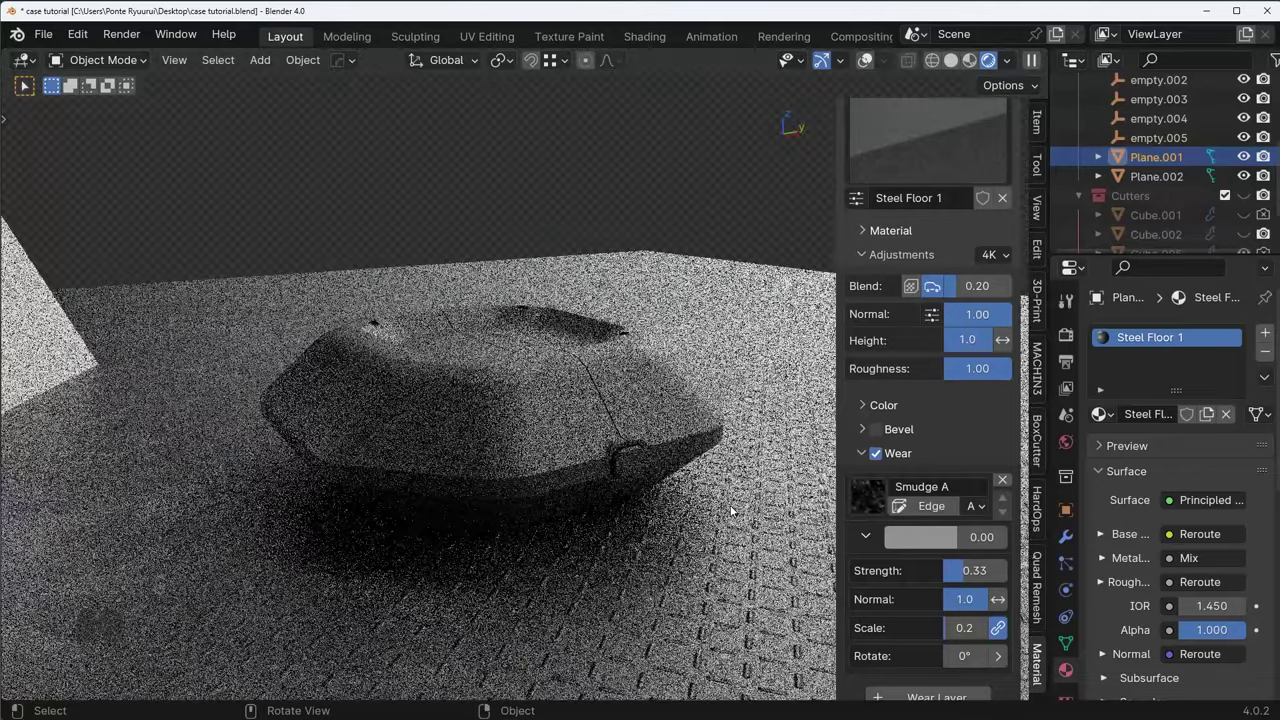
key("KP_5")
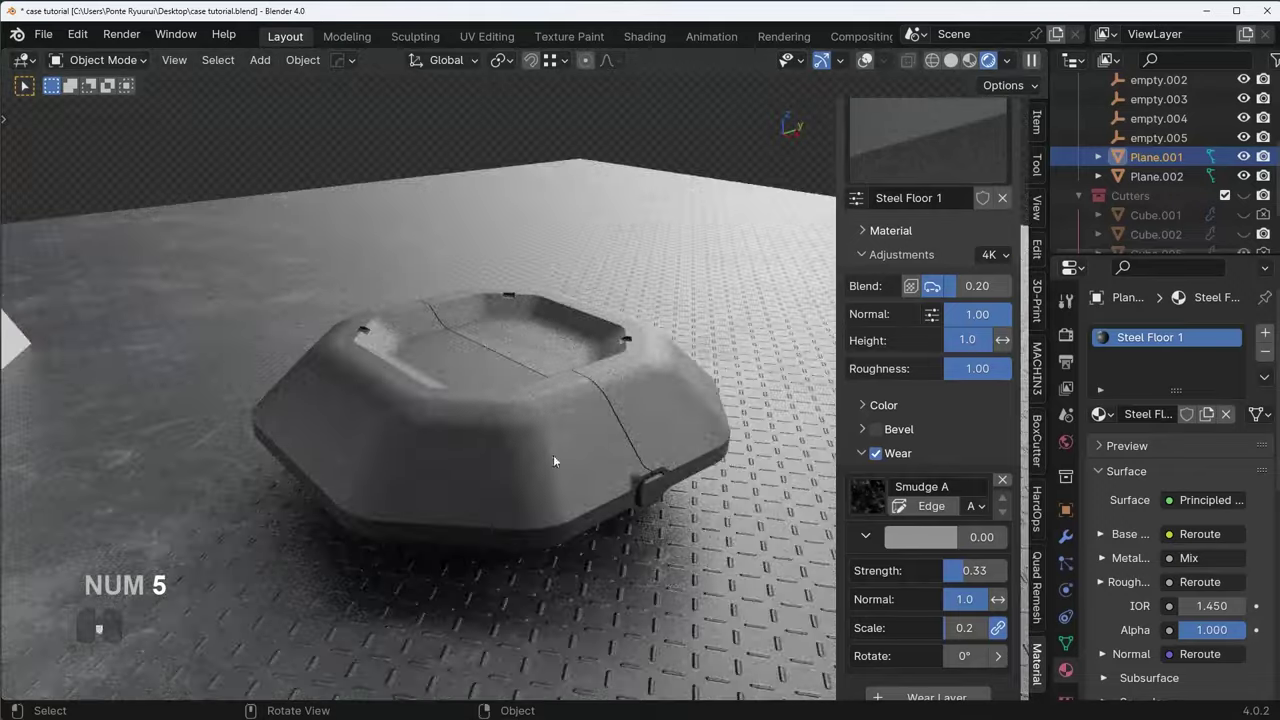
scroll(553, 456, "down", 2)
middle_click_drag(626, 430, 608, 430)
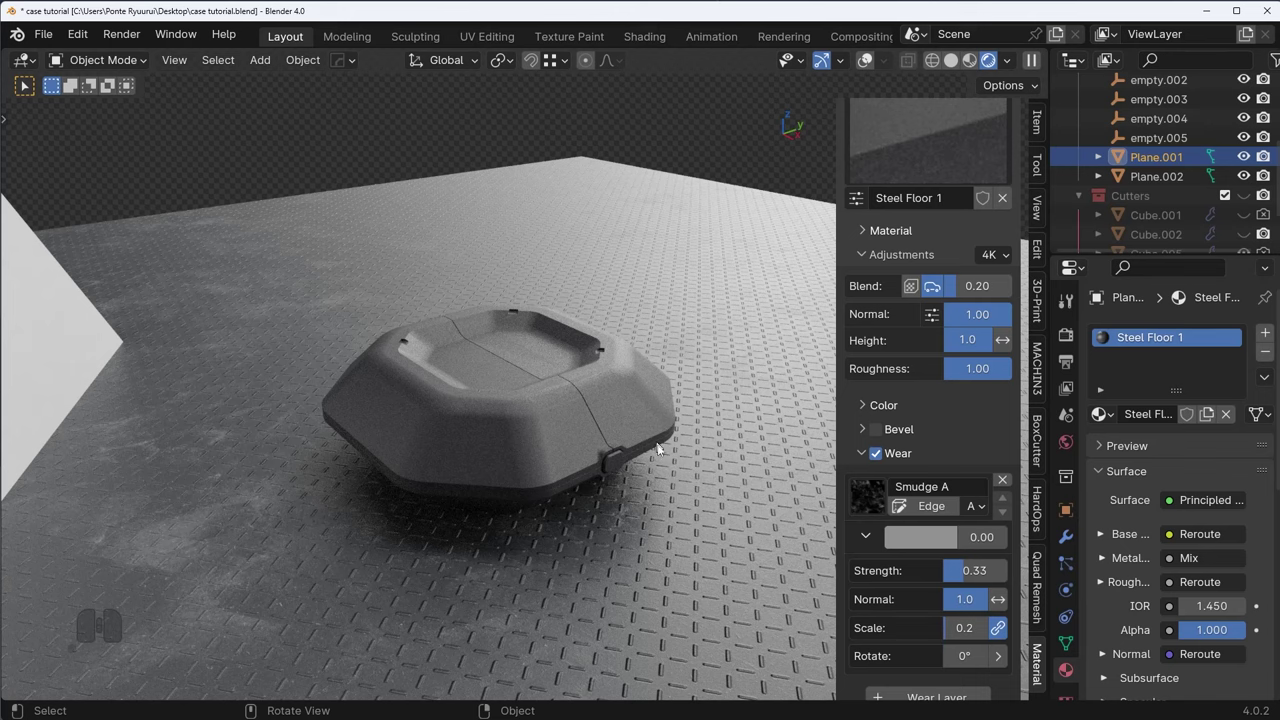
left_click(872, 537)
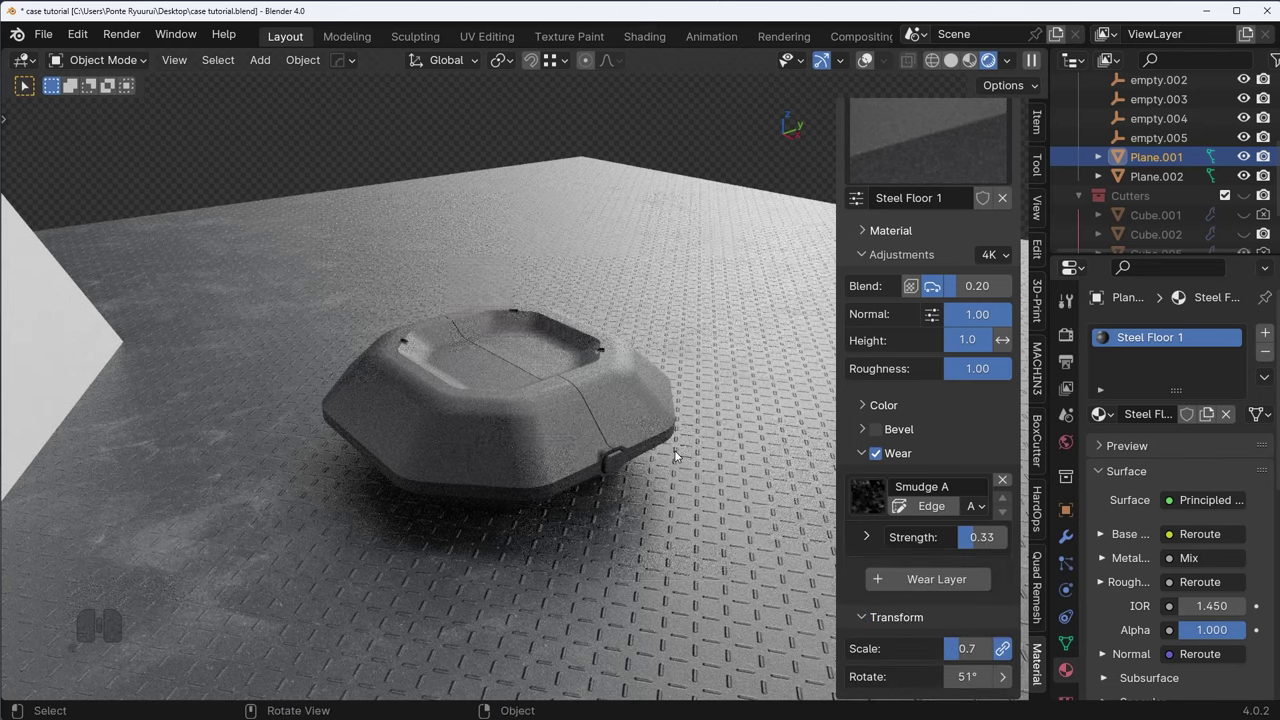
key("ctrl+s")
- Add a Dust A wear layer to the floor material with a strength of 0.05
left_click(918, 579)
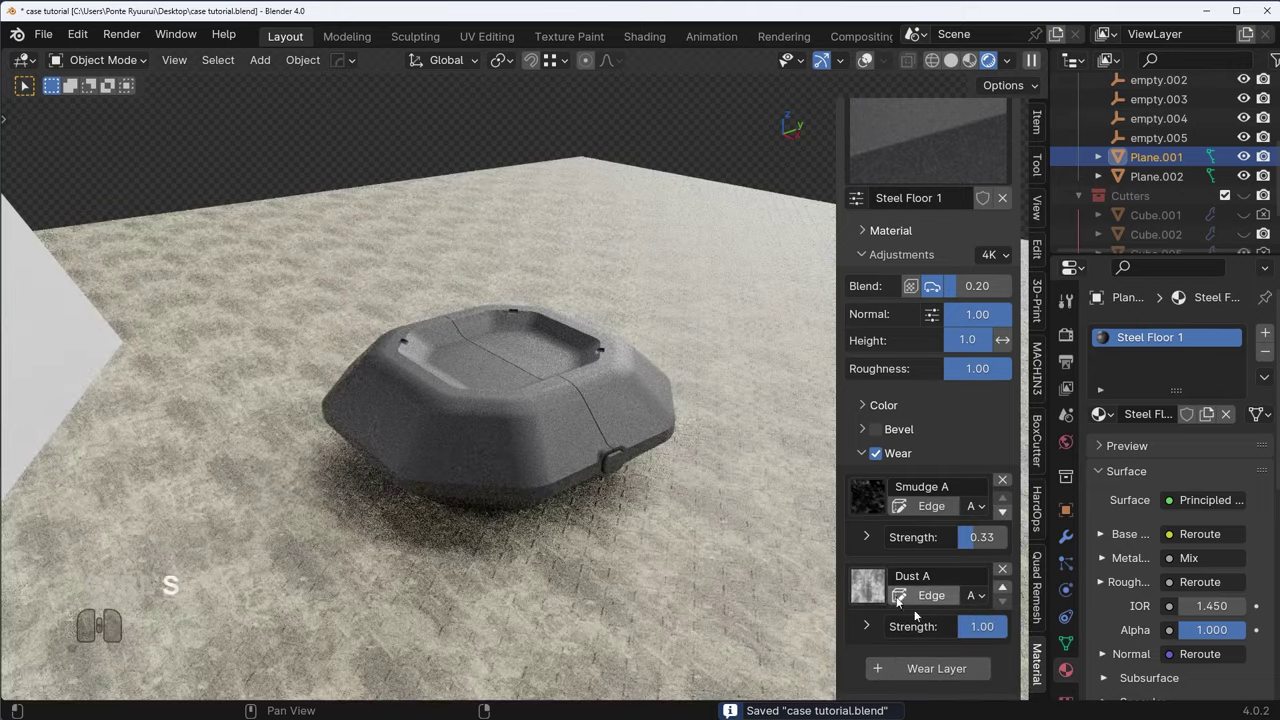
left_click_drag(985, 626, 925, 626)
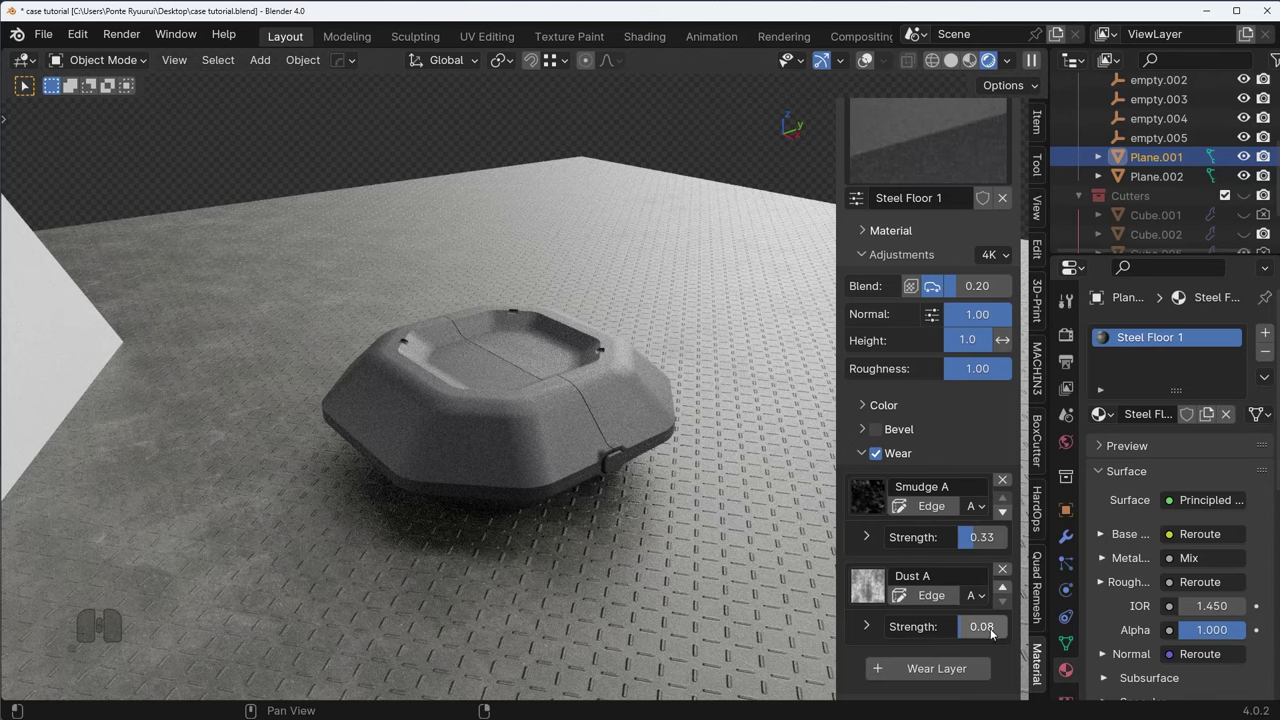
left_click_drag(990, 632, 965, 630)
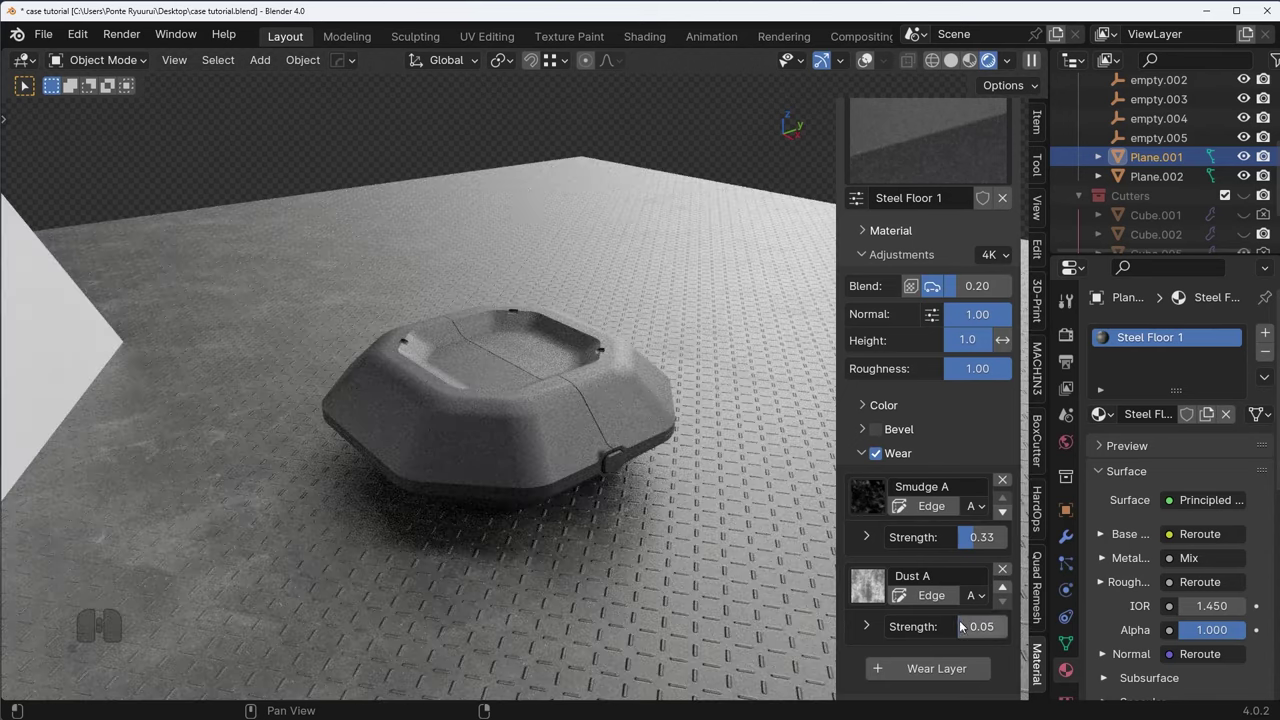
- Add a third wear layer to the floor material and change it to Rust with variation C
left_click(931, 667)
scroll(885, 563, "down", 3)
left_click(866, 558)
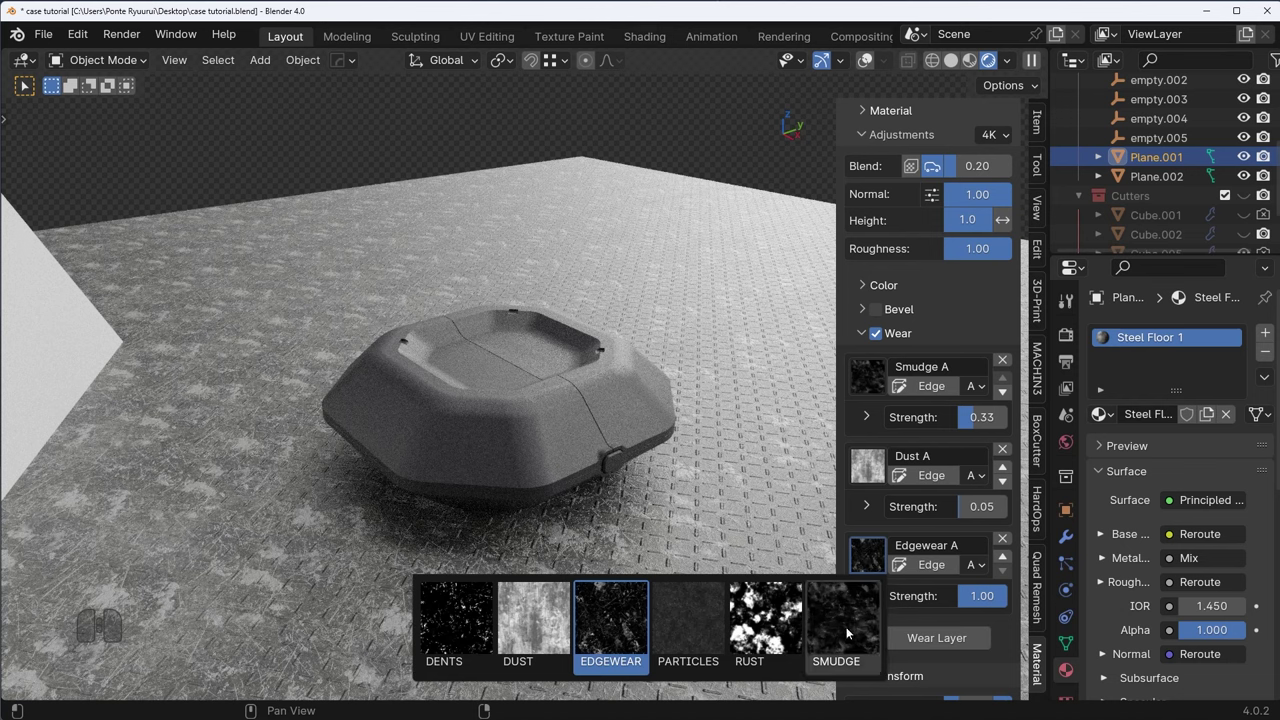
left_click(765, 620)
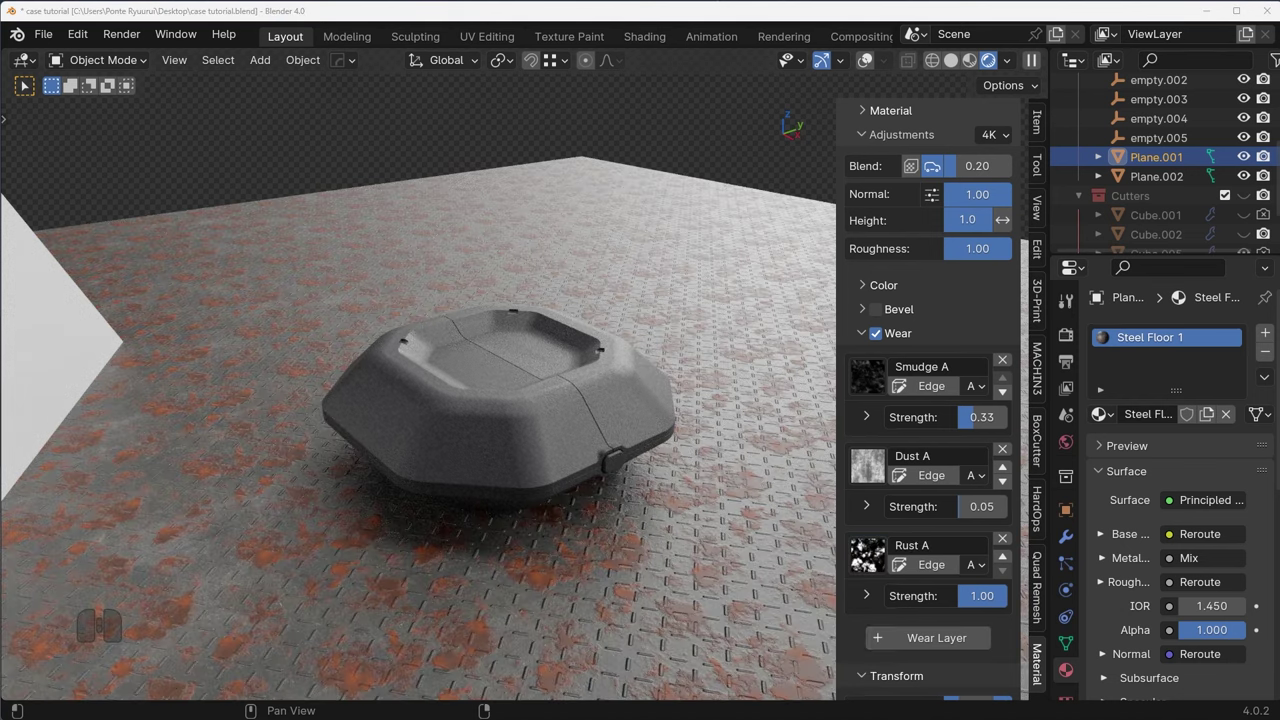
left_click(974, 565)
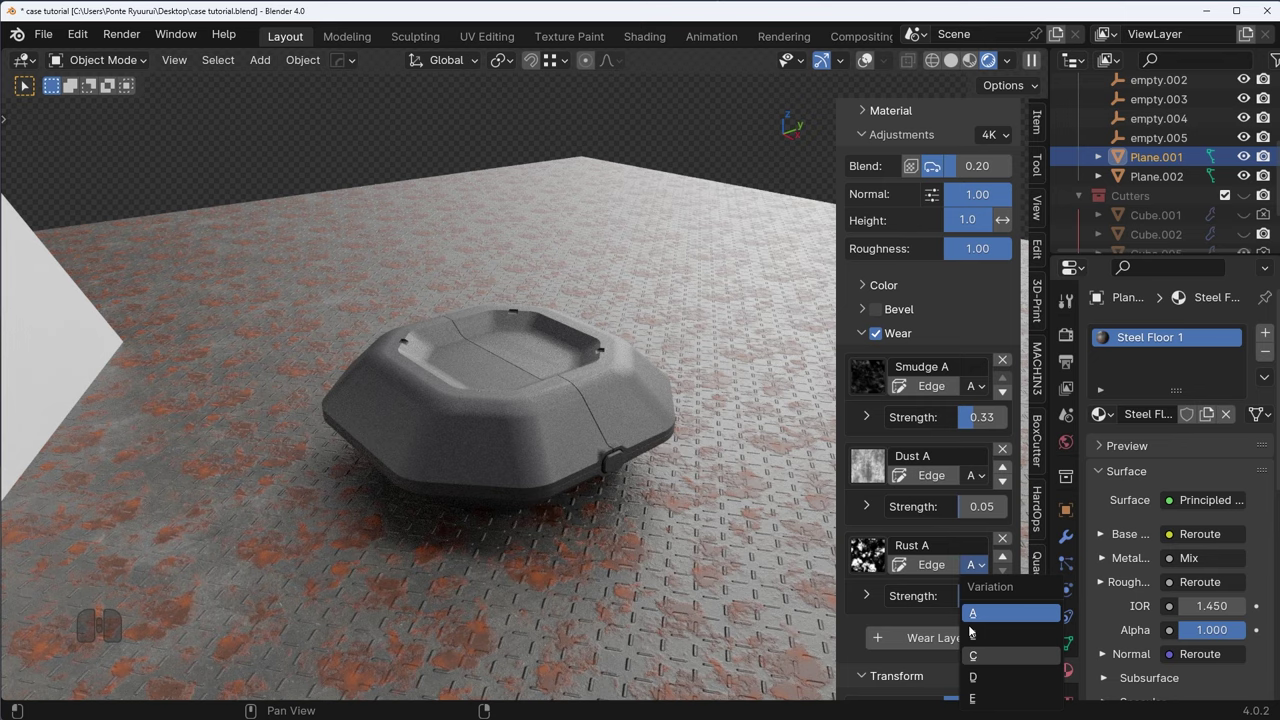
left_click(972, 655)
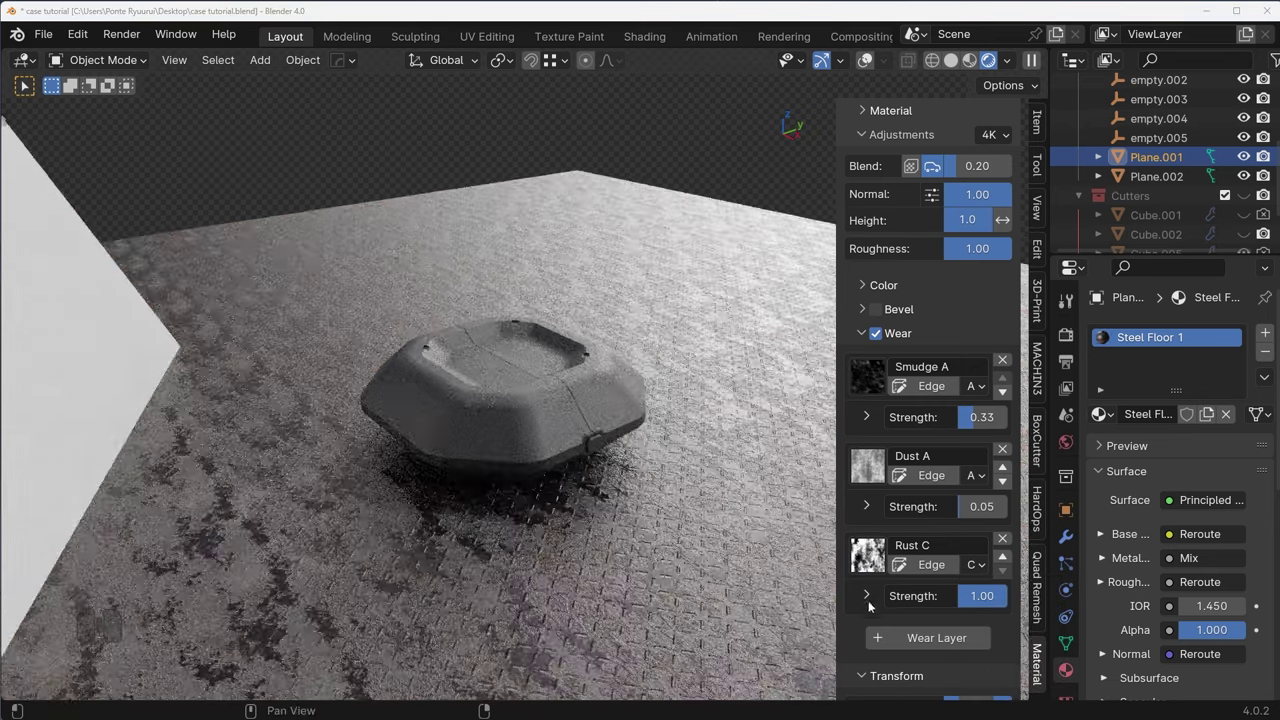
- Set the floor's Rust C layer to scale 0.2 and strength 0.24
left_click(867, 597)
scroll(970, 660, "down", 3)
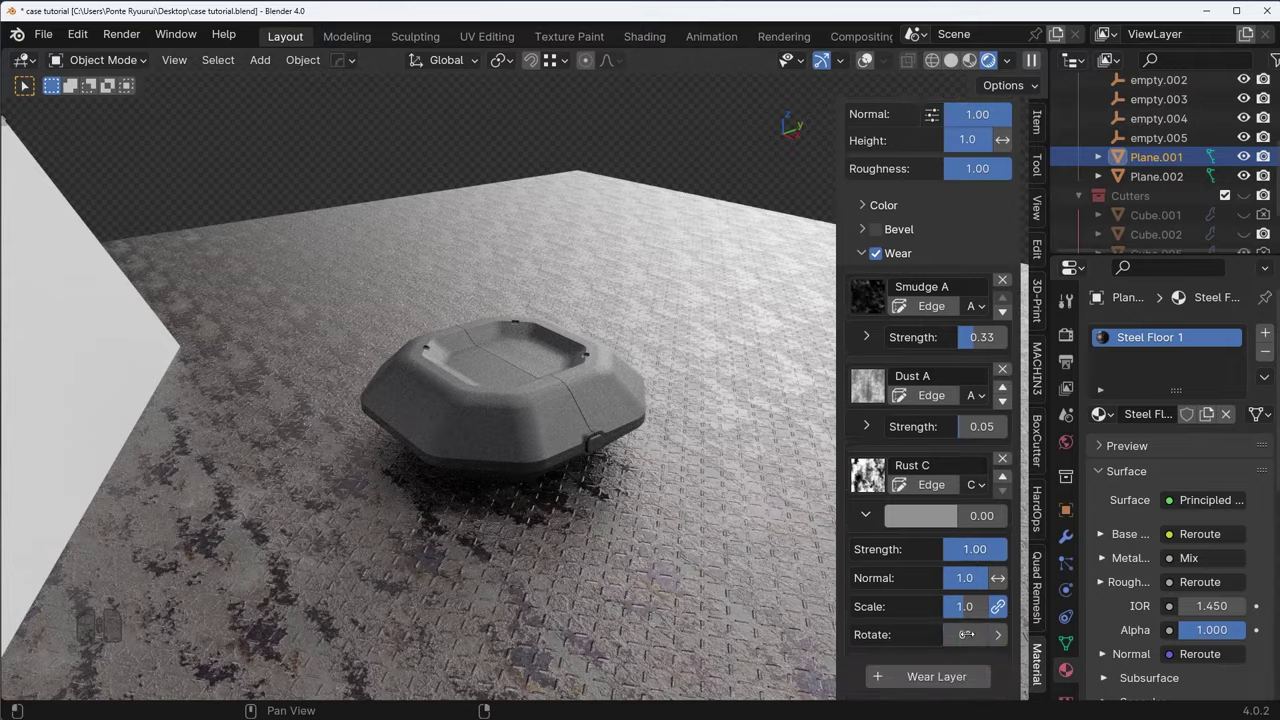
left_click_drag(972, 565, 954, 565)
left_click_drag(974, 511, 928, 511)
scroll(571, 533, "up", 2)
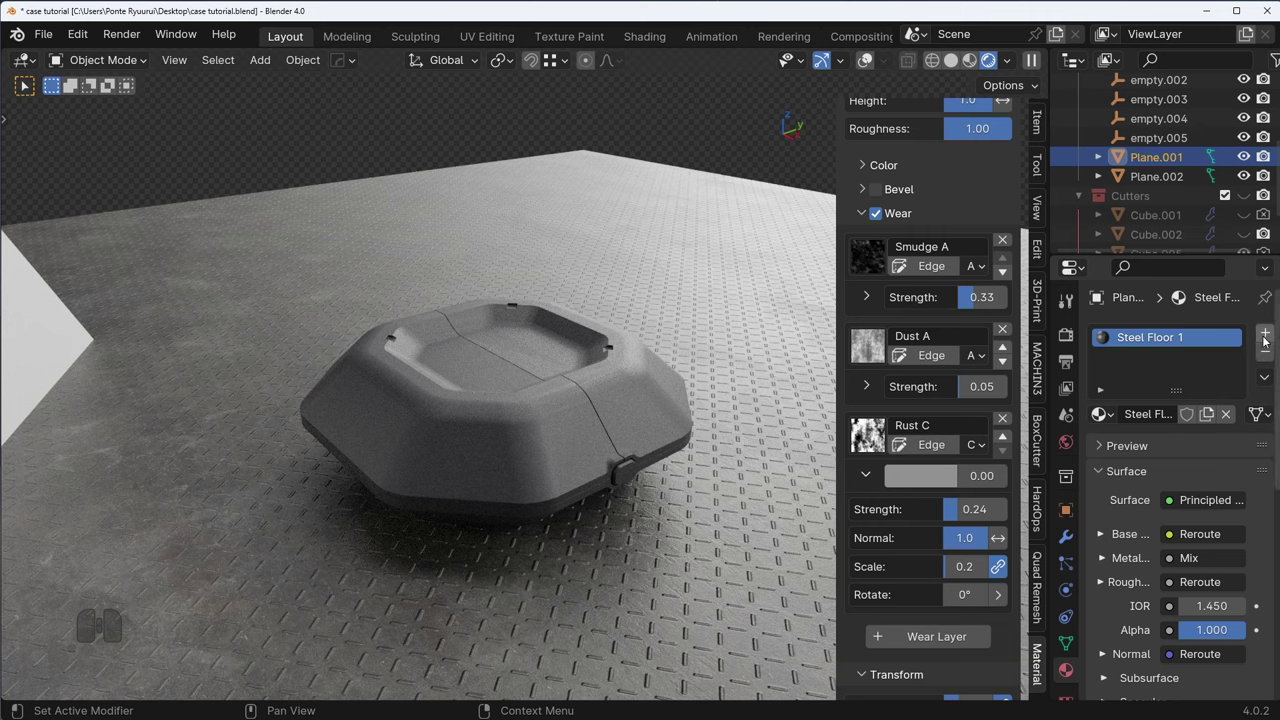
- Try replacing the floor's Steel Floor 1 slot with a new default material and darkening its base color
left_click(1265, 341)
left_click(1130, 444)
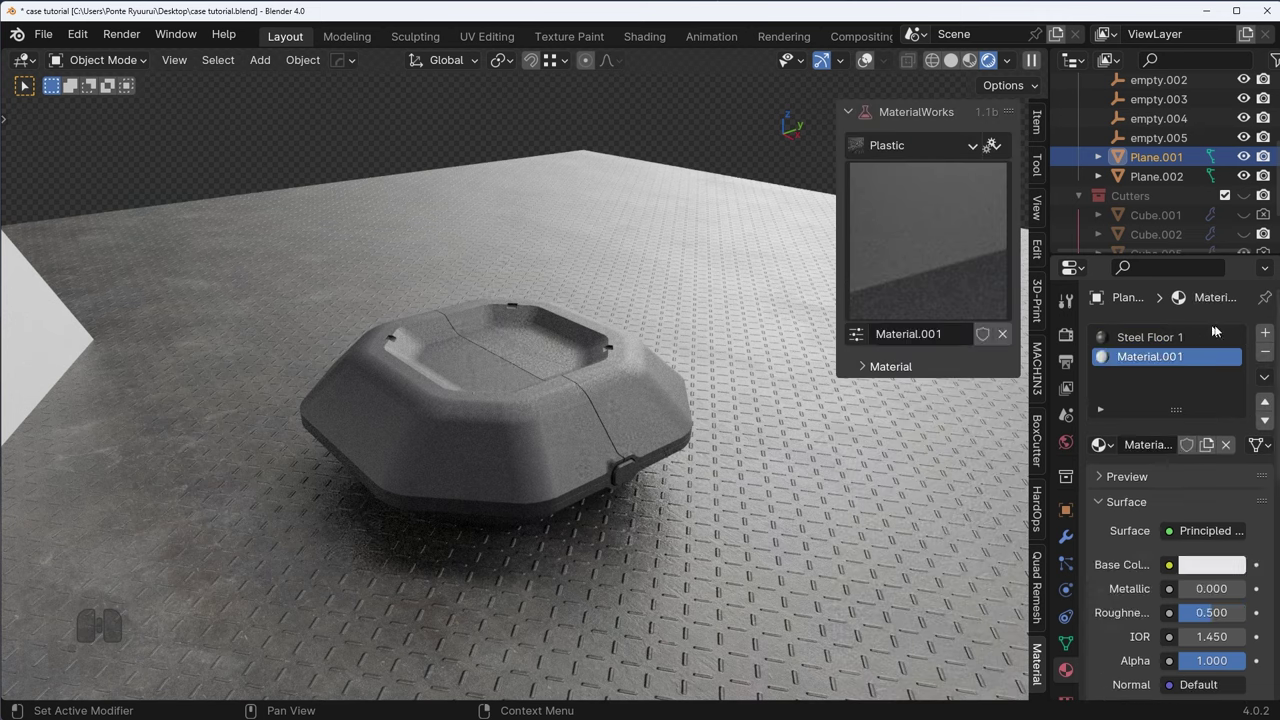
left_click(1213, 336)
left_click(1265, 352)
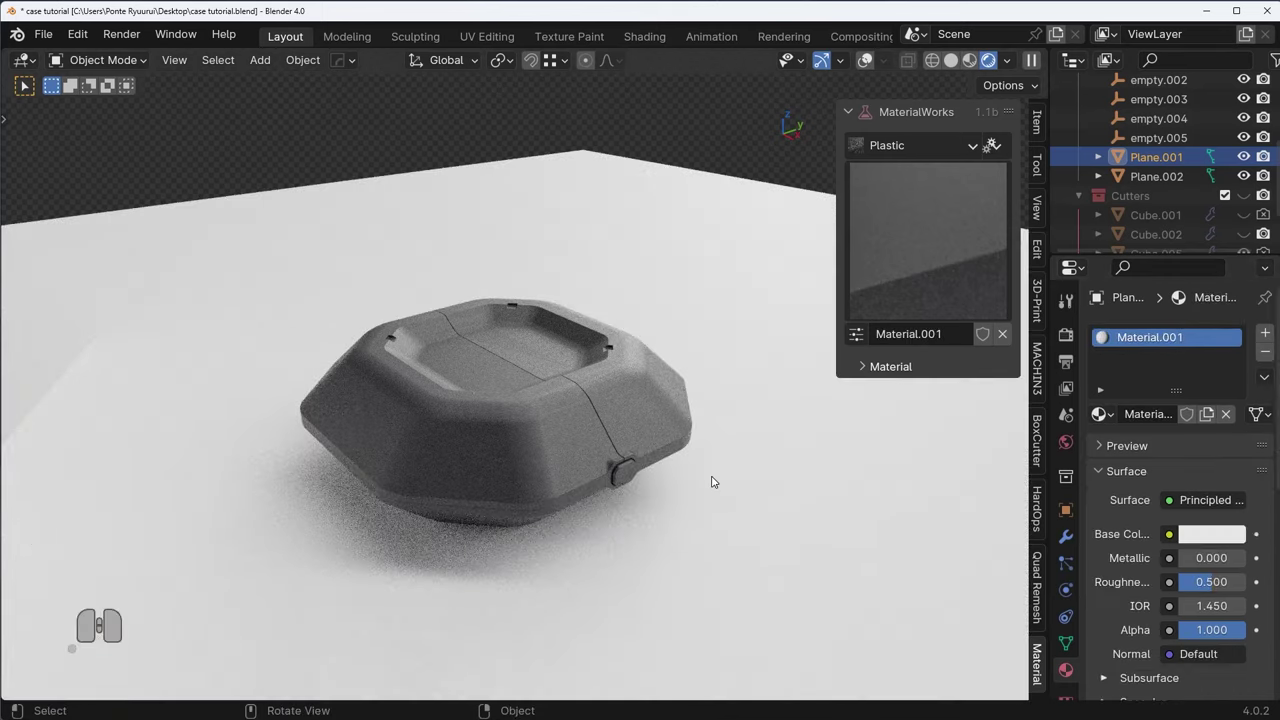
left_click(1208, 533)
left_click(1208, 533)
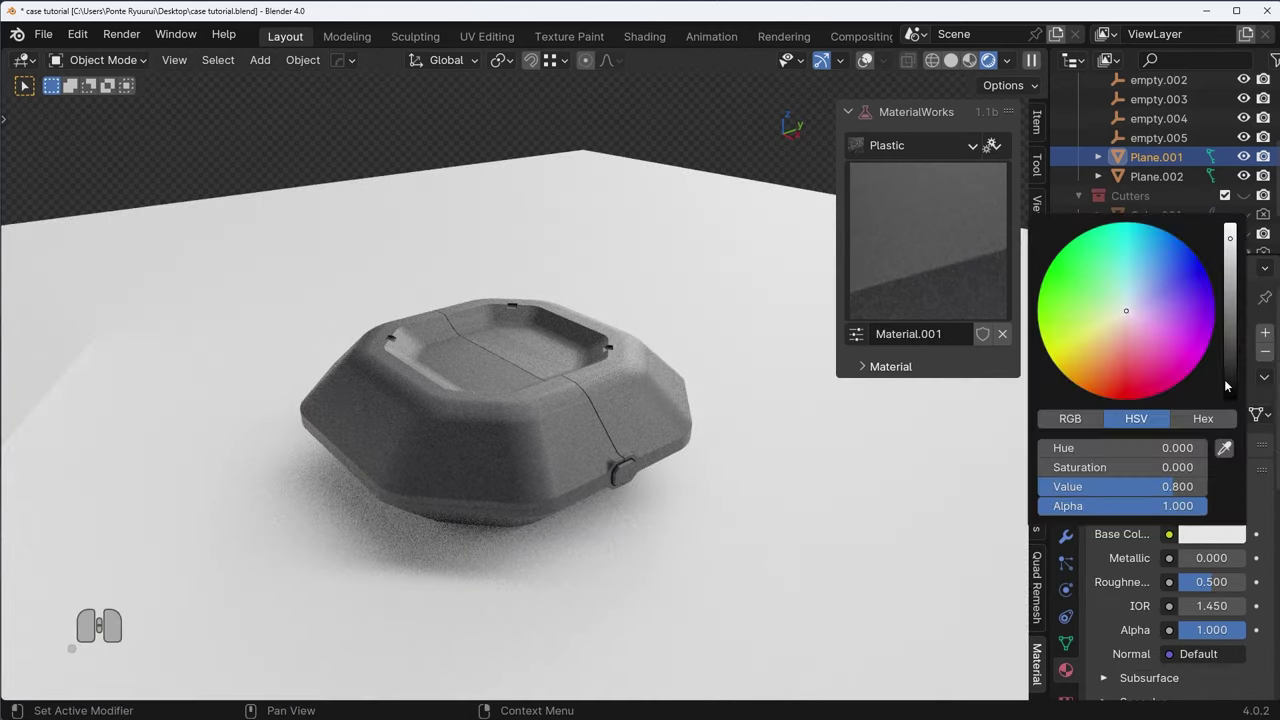
left_click(1231, 335)
- Undo the removal of the steel floor material and delete the extra Material.001 slot from the floor plane
key("ctrl+z")
key("ctrl+z")
key("ctrl+z")
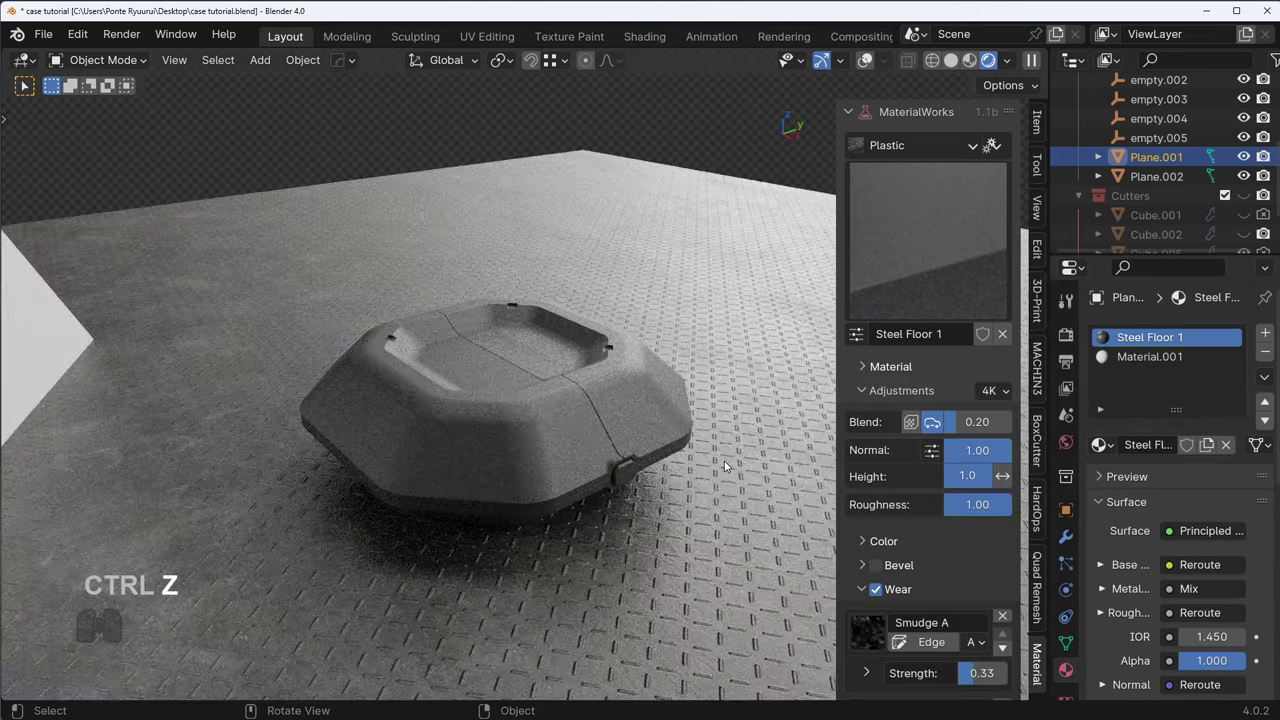
left_click(1150, 357)
left_click(1265, 353)
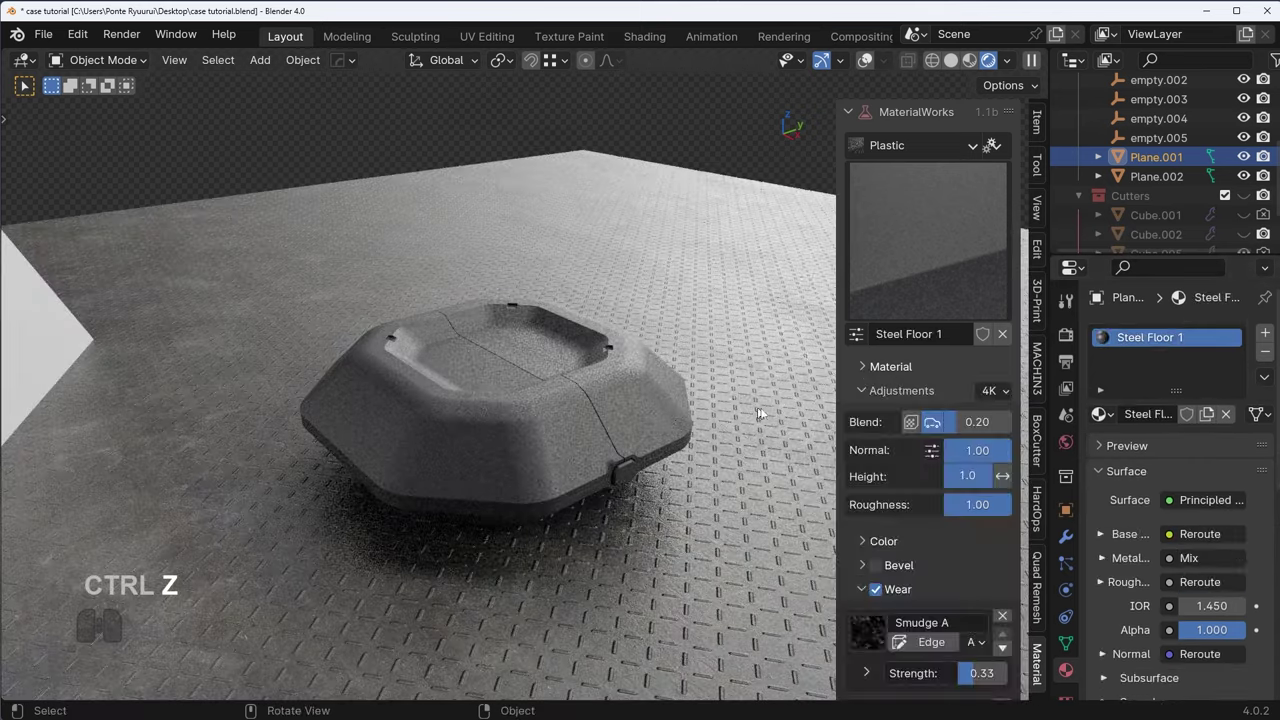
- Check the case against the floor up close and set the floor's Rust C layer strength to 0.10
key("n")
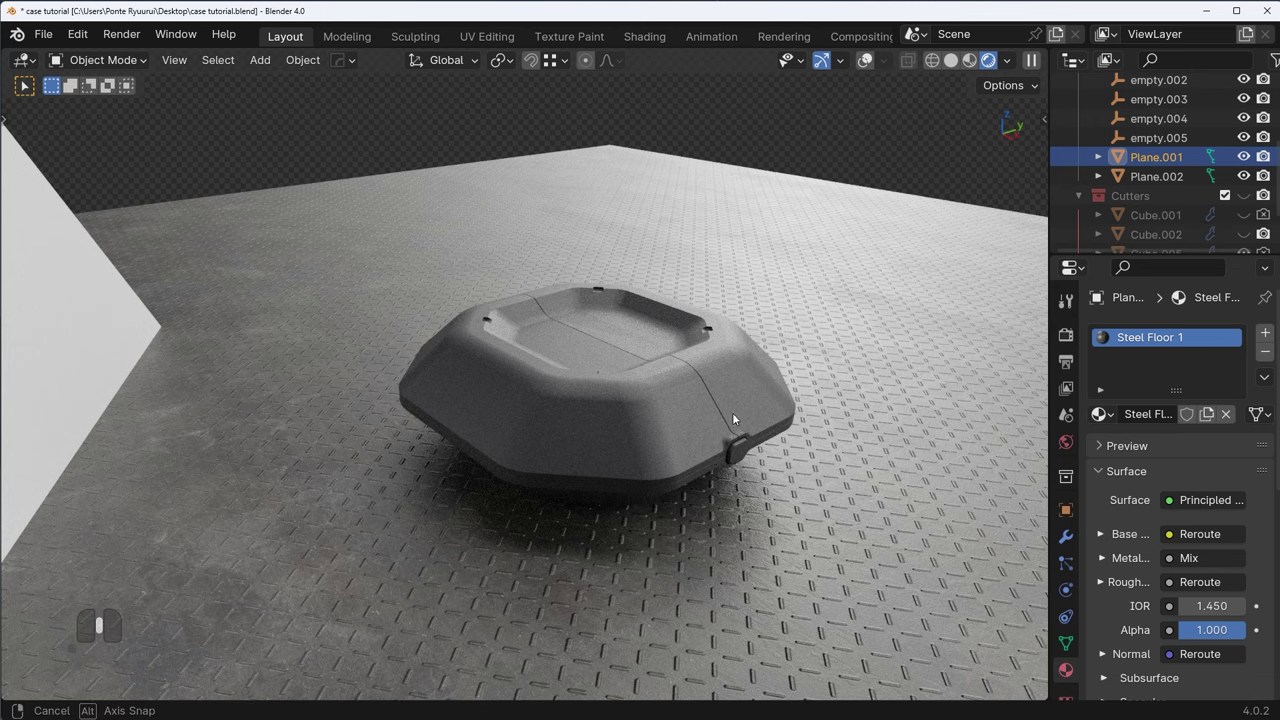
middle_click_drag(732, 412, 737, 442)
left_click(711, 424)
scroll(736, 438, "up", 2)
key("n")
scroll(732, 430, "down", 2)
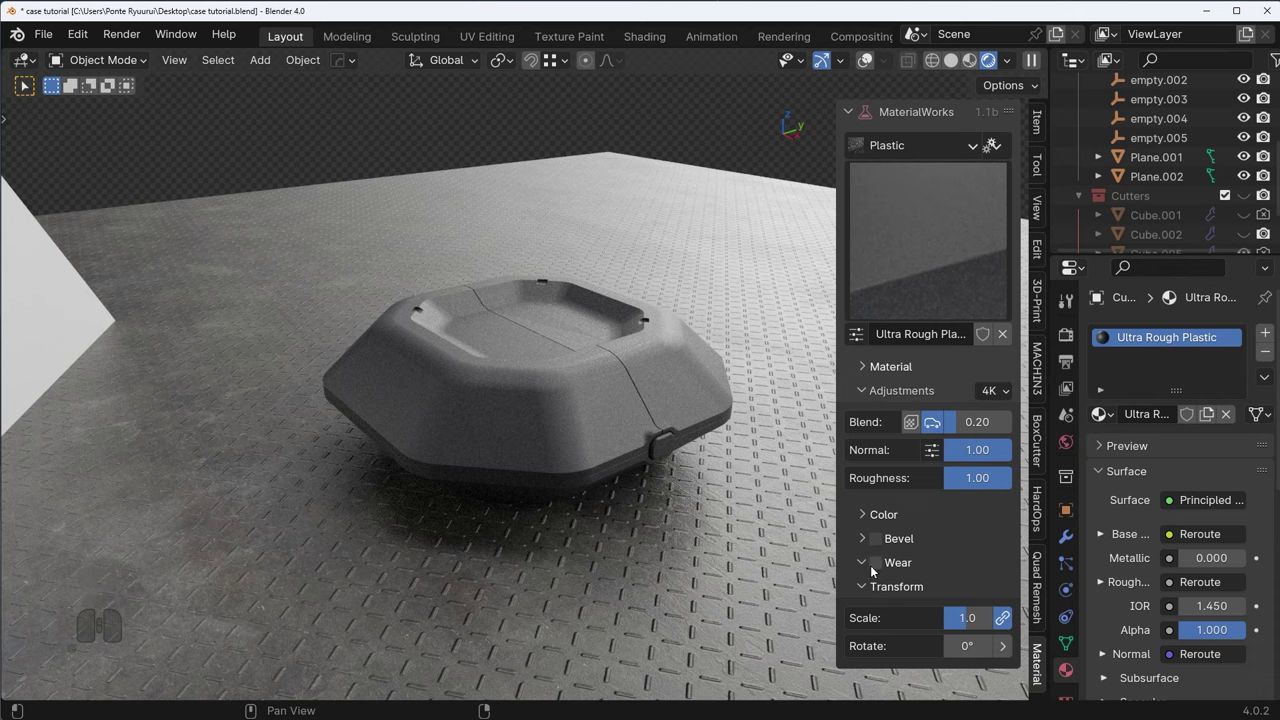
left_click(214, 373)
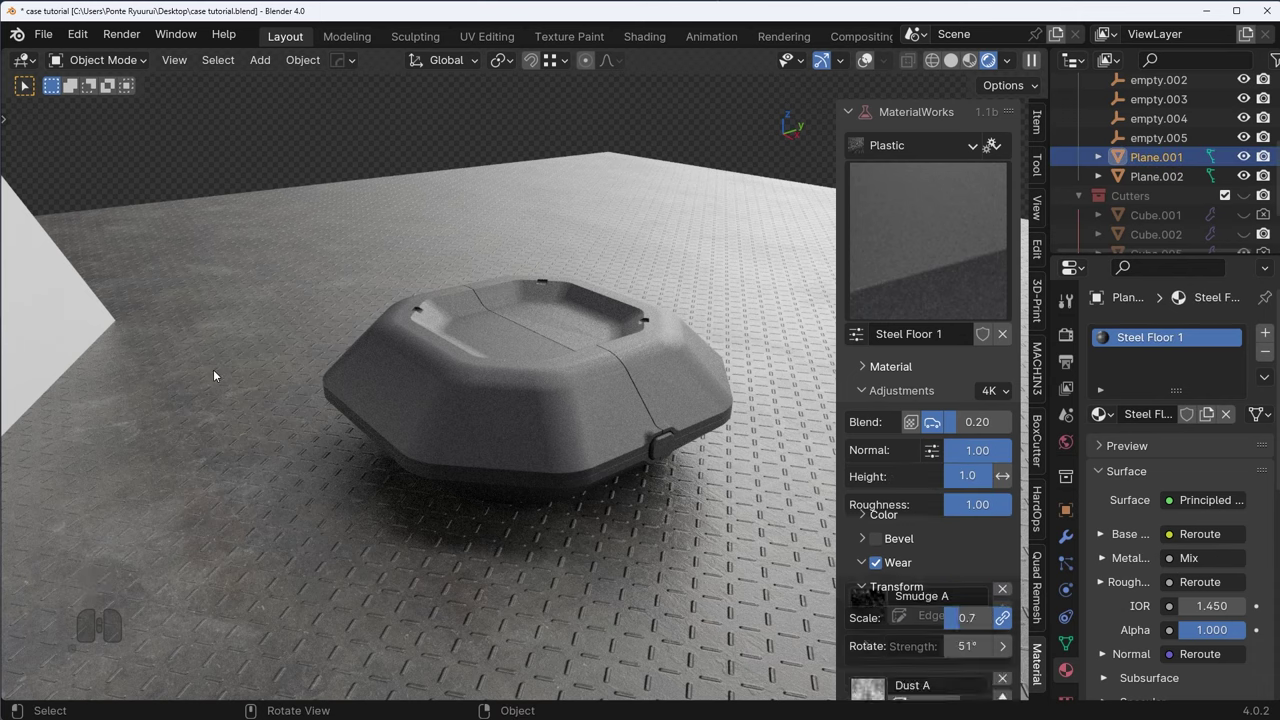
scroll(502, 458, "up", 3)
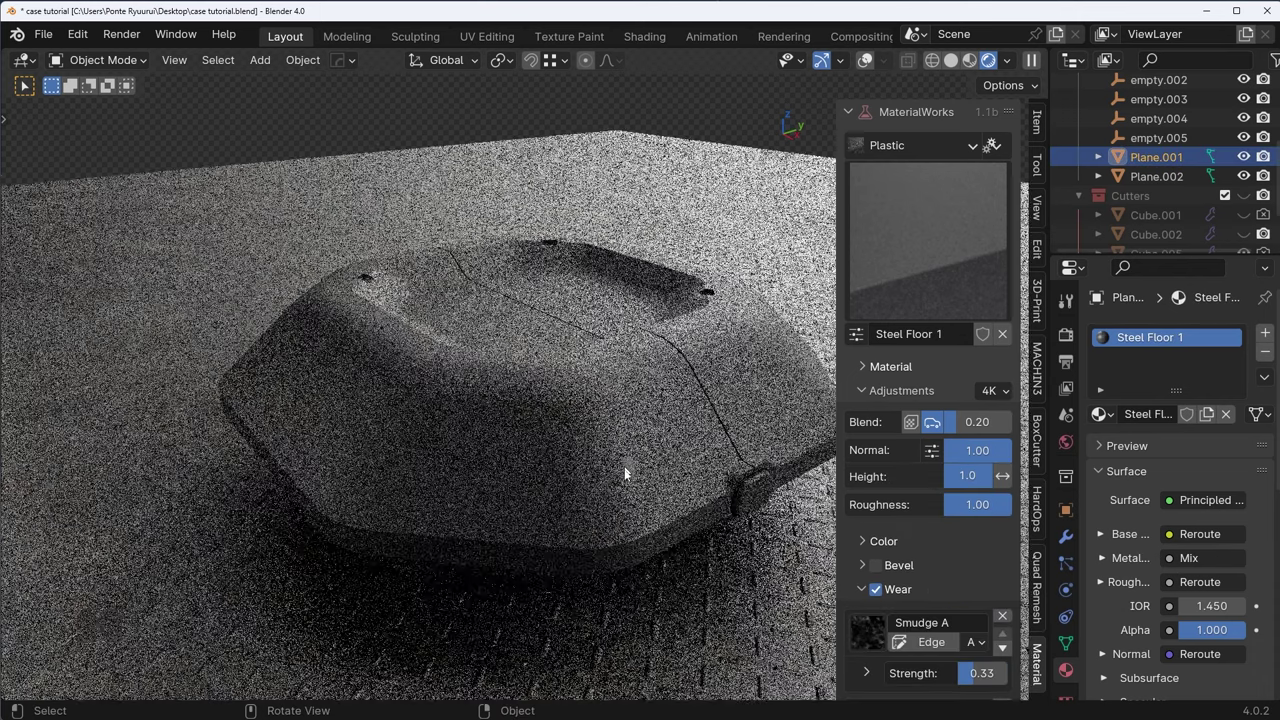
scroll(220, 377, "down", 2)
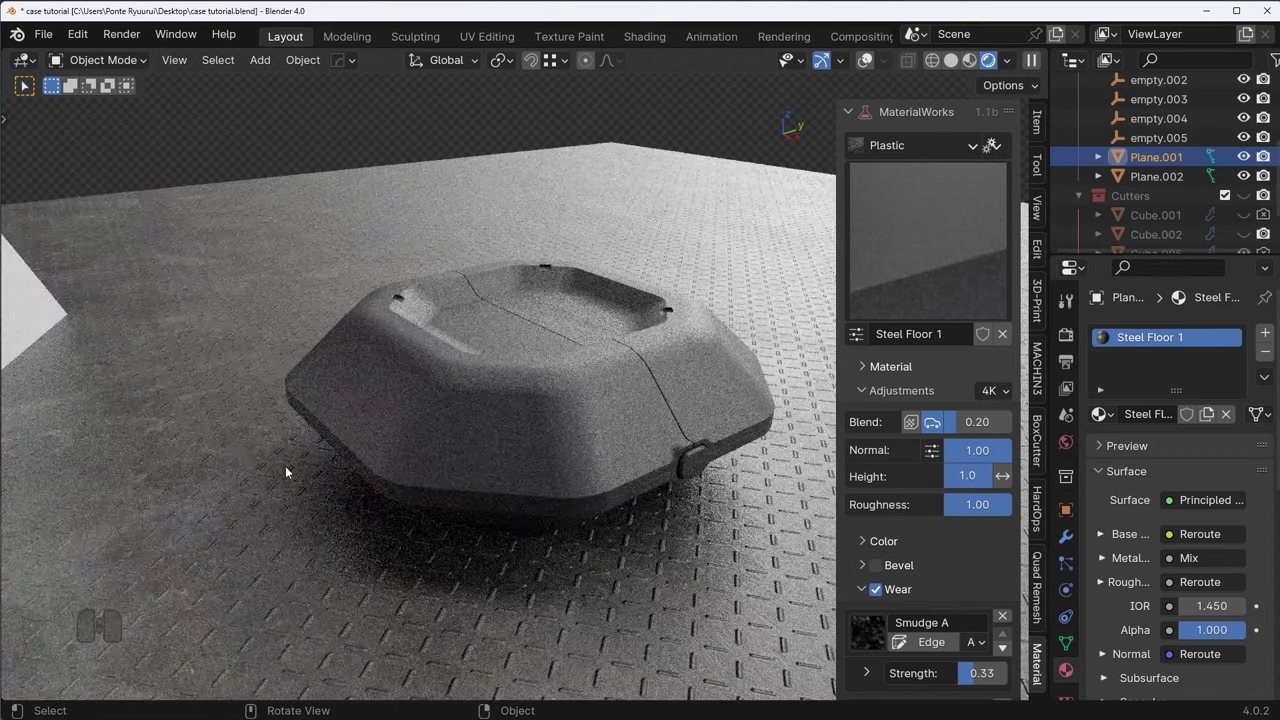
scroll(948, 474, "down", 10)
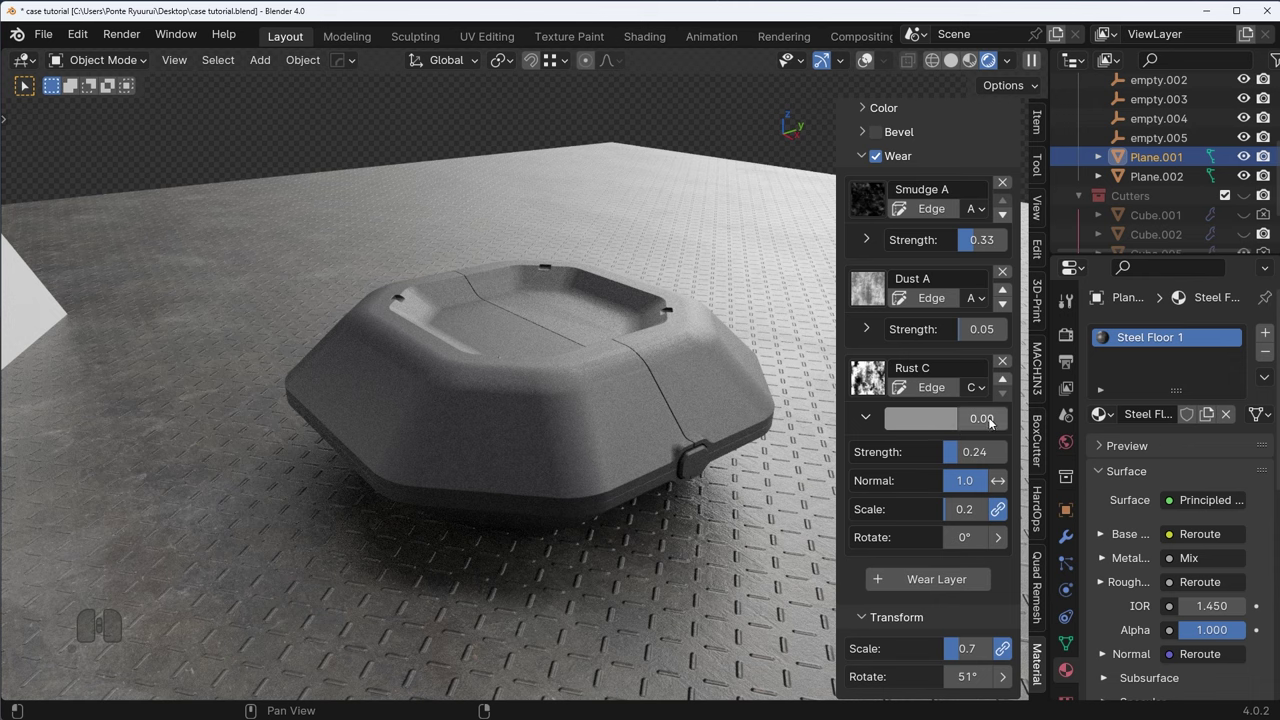
left_click_drag(975, 452, 925, 452)
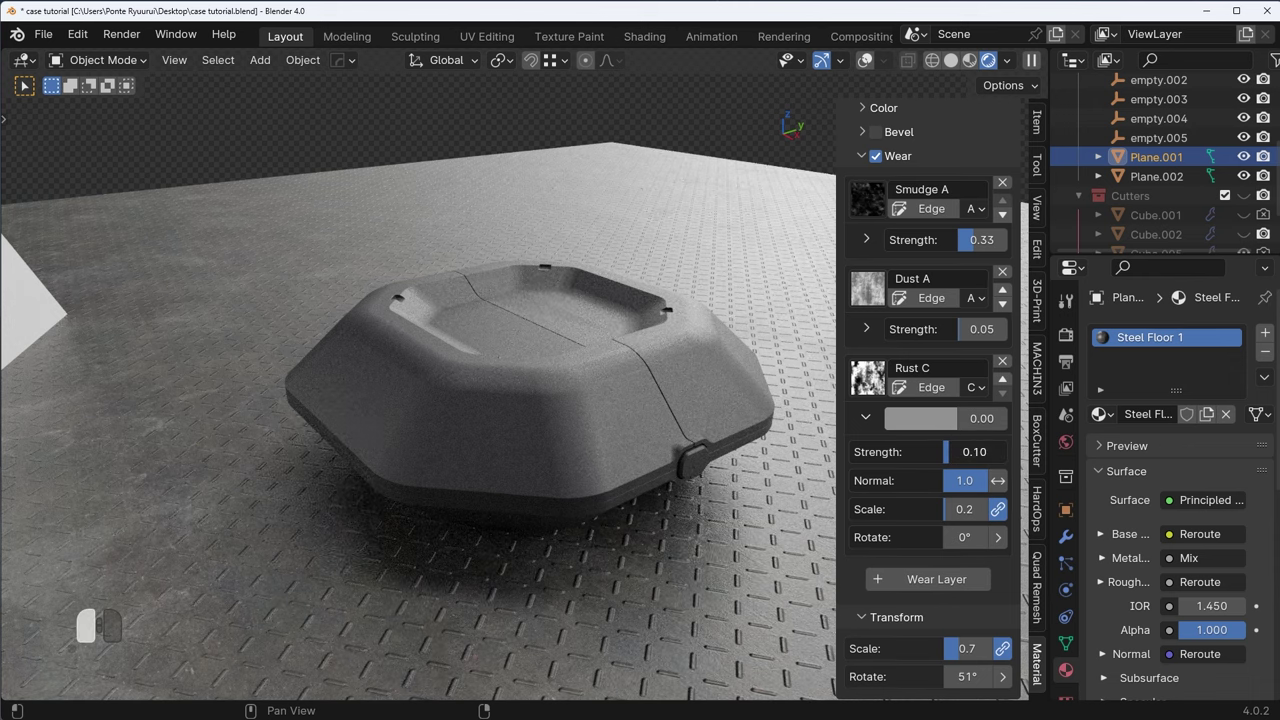
- Enable wear on the case's Ultra Rough Plastic material and compare the Edgewear A layer with Edge off and on, leaving it on
left_click(542, 385)
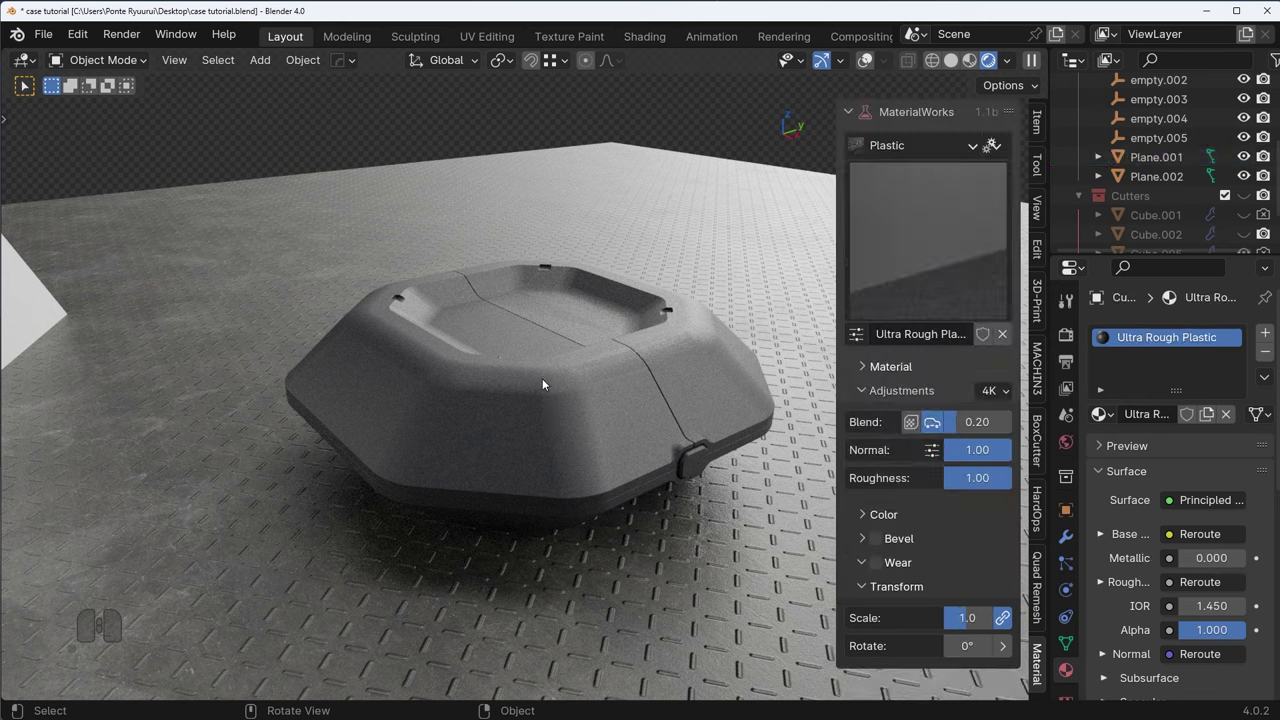
left_click(877, 562)
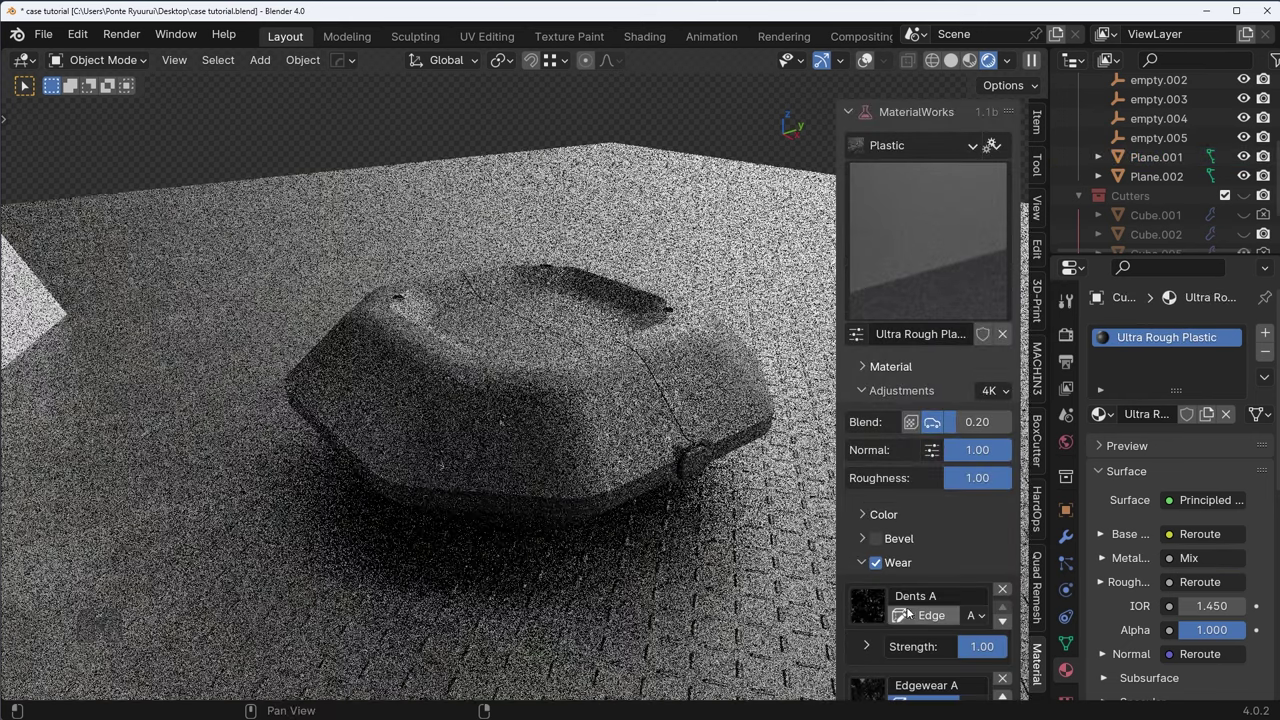
scroll(607, 488, "up", 3)
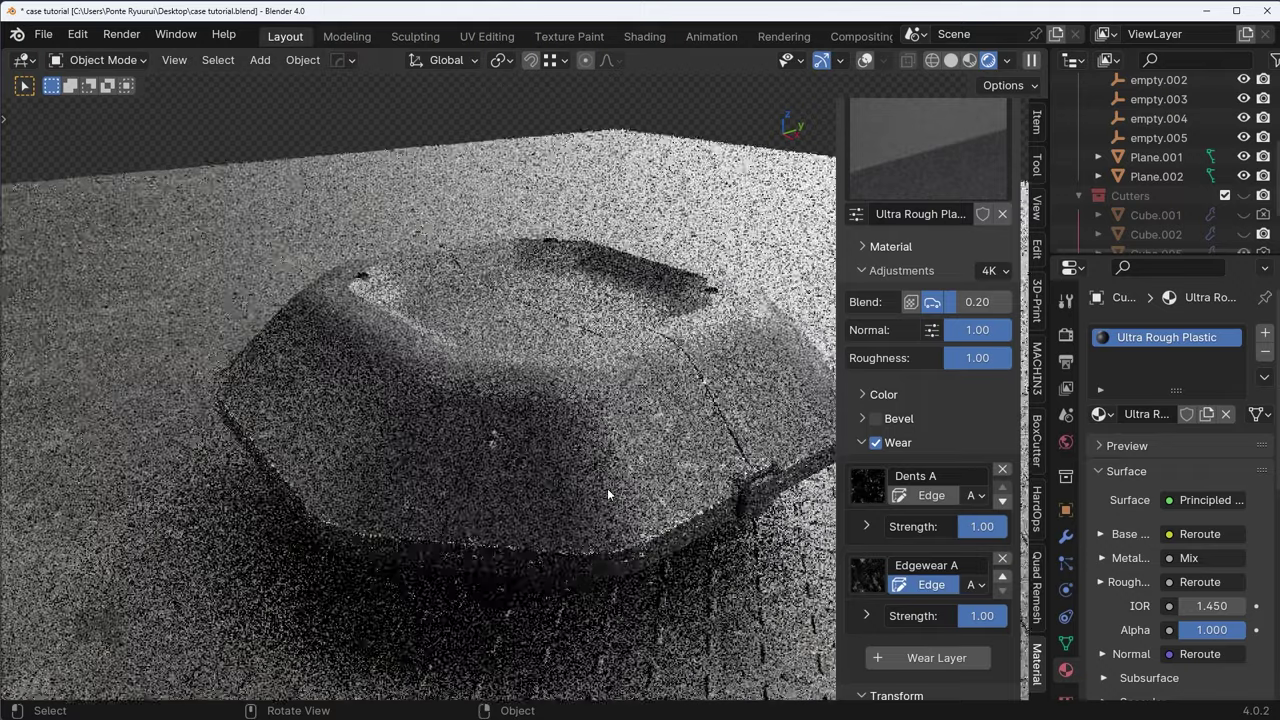
left_click(926, 585)
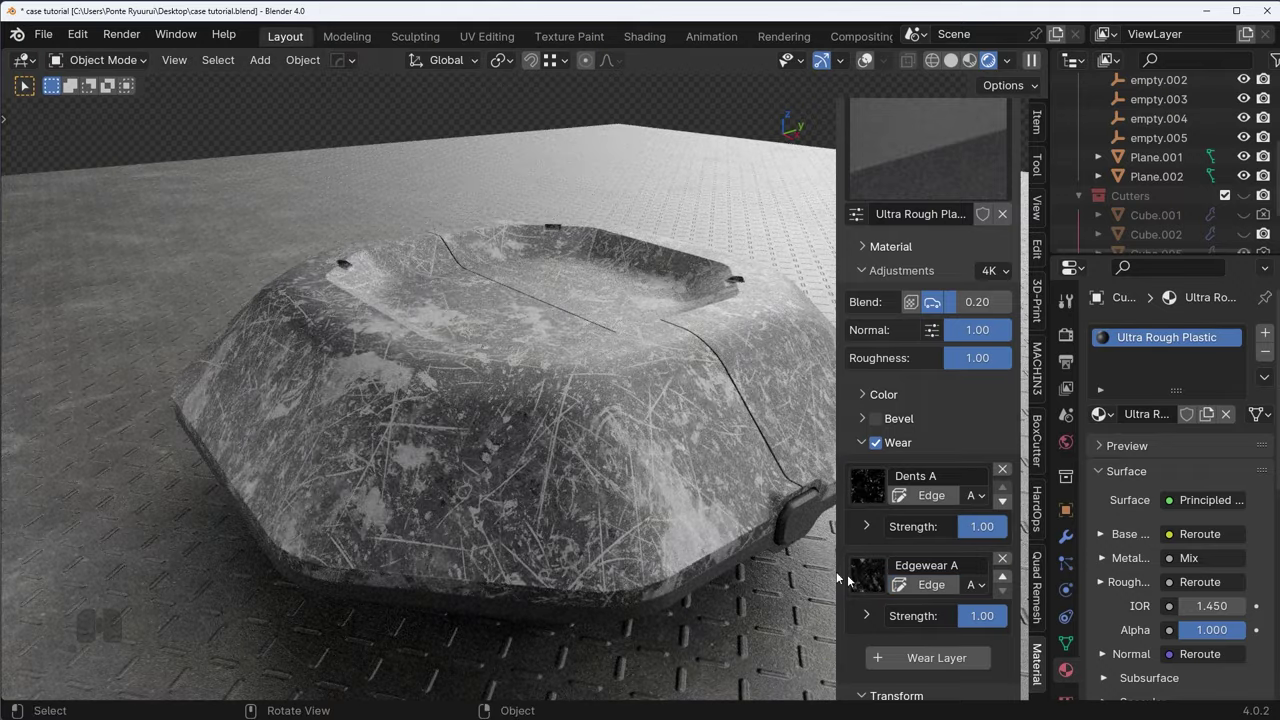
left_click(932, 587)
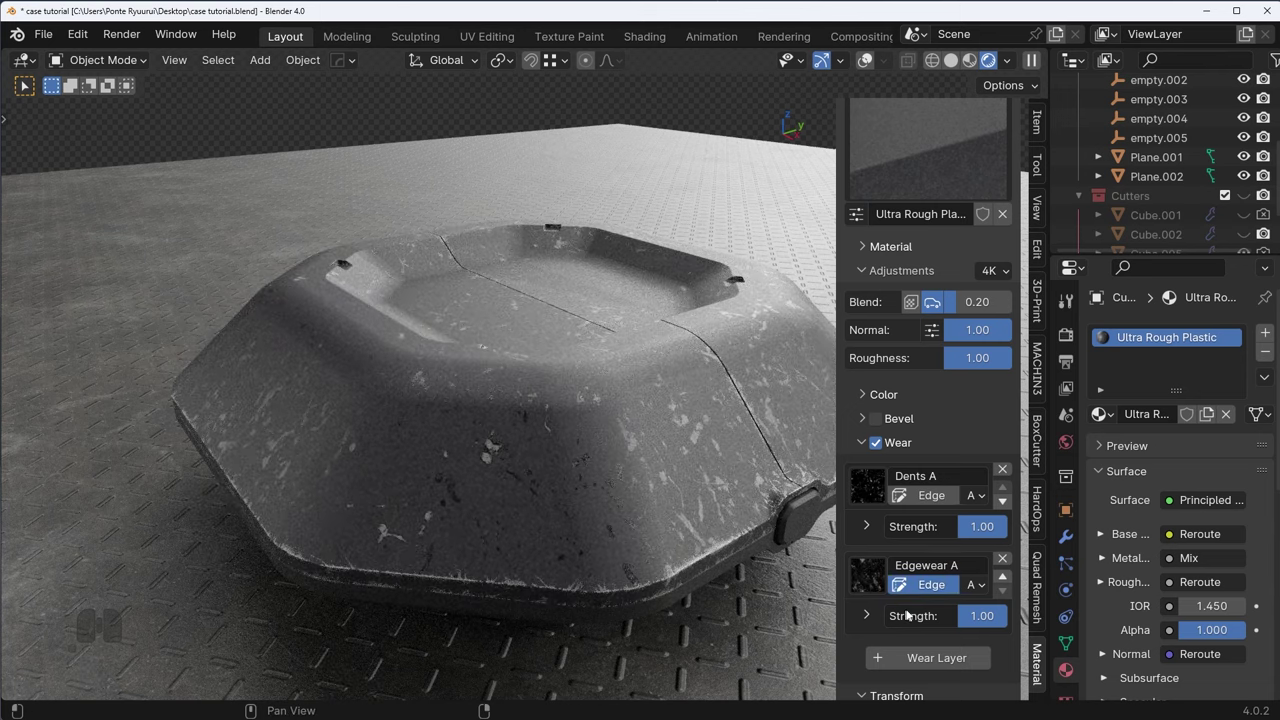
- Set the case's Edgewear A layer to strength 0.03, width 0.23 m and 3 samples, and its Dents A layer to strength 0.07
mouse_move(986, 617)
left_mouse_down()
mouse_move(938, 617)
mouse_move(1006, 617)
left_mouse_up()
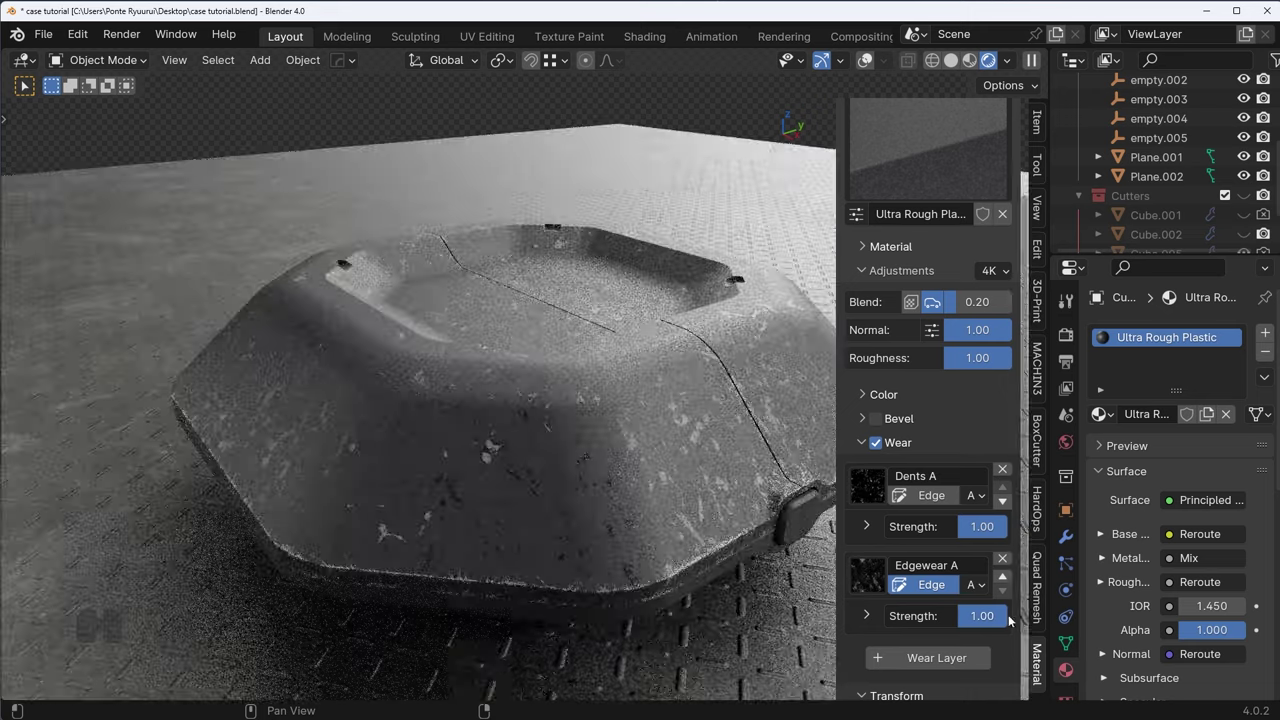
left_click(868, 616)
scroll(900, 560, "down", 3)
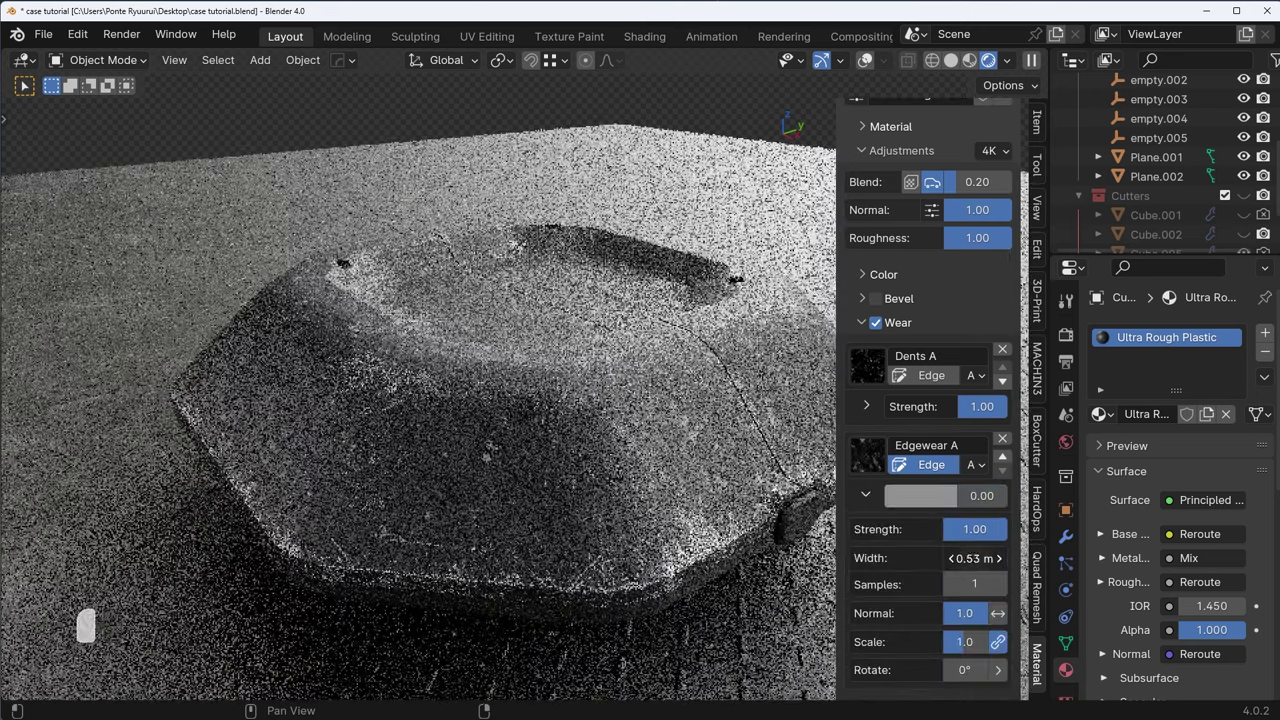
left_click_drag(976, 558, 946, 529)
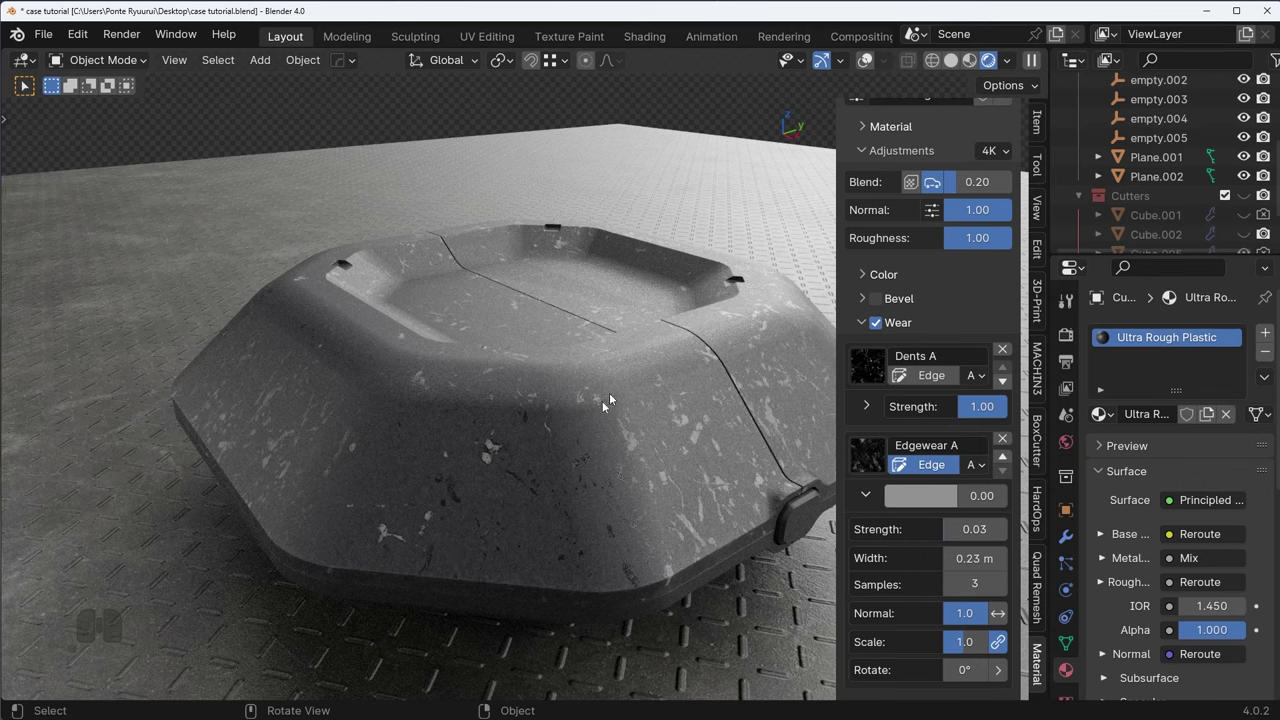
left_click_drag(990, 408, 964, 408)
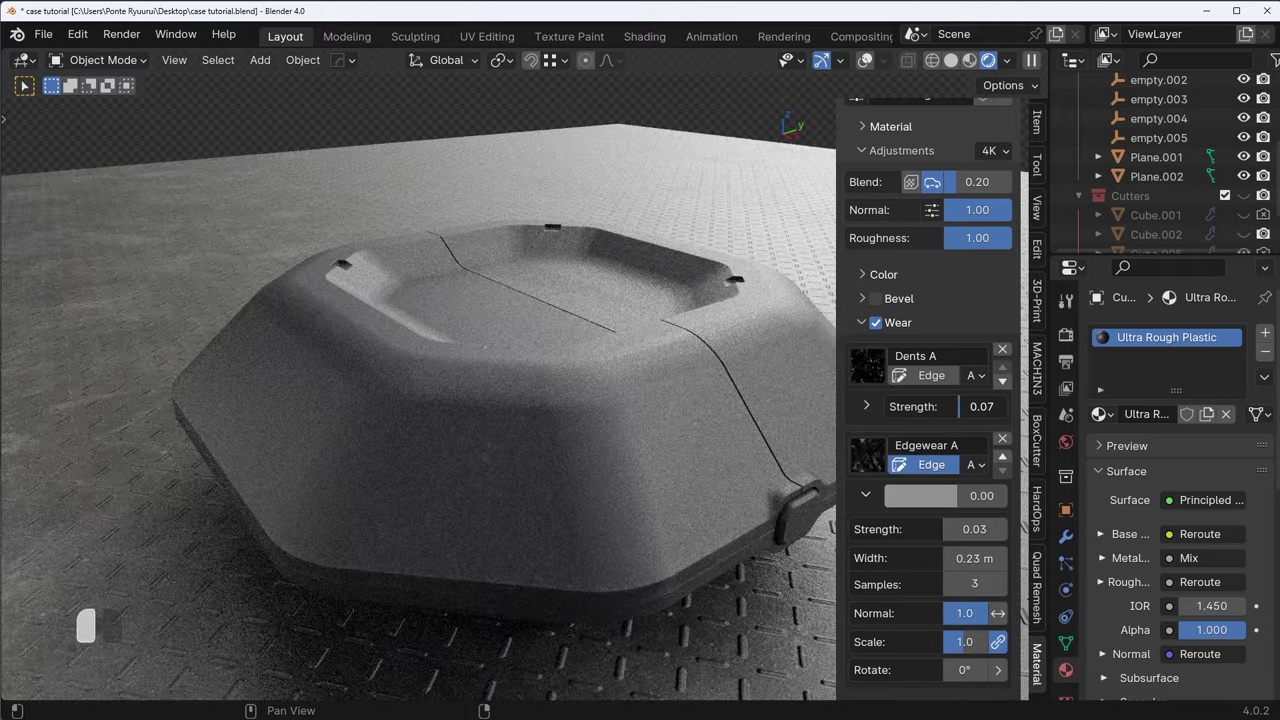
scroll(650, 424, "down", 3)
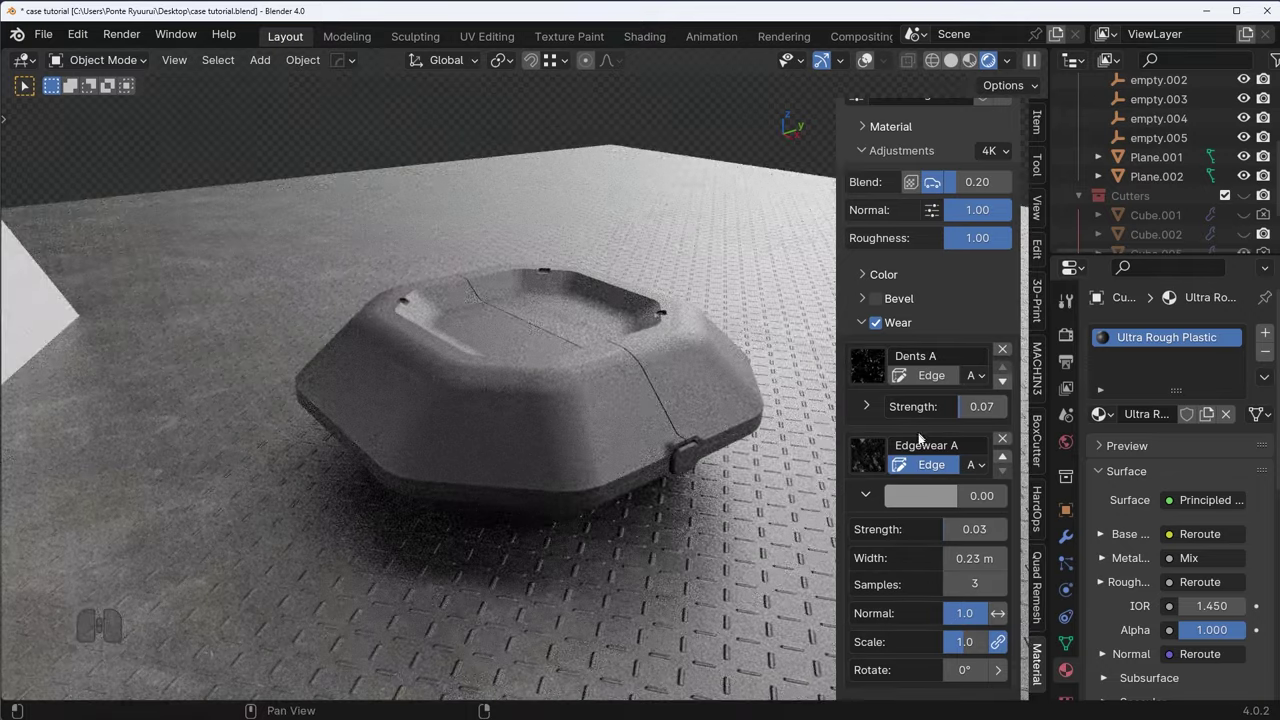
- Add a third wear layer to the case's plastic material and change its type to Smudge
left_click(877, 492)
left_click(890, 578)
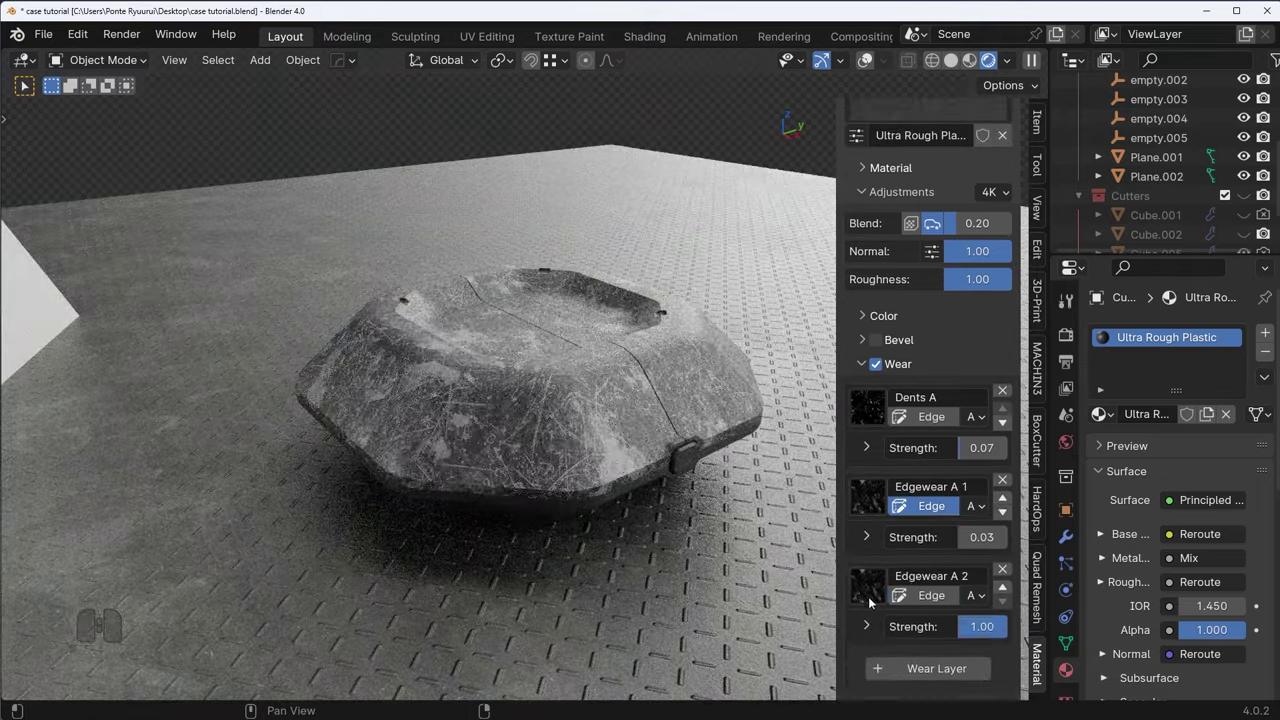
left_click(868, 588)
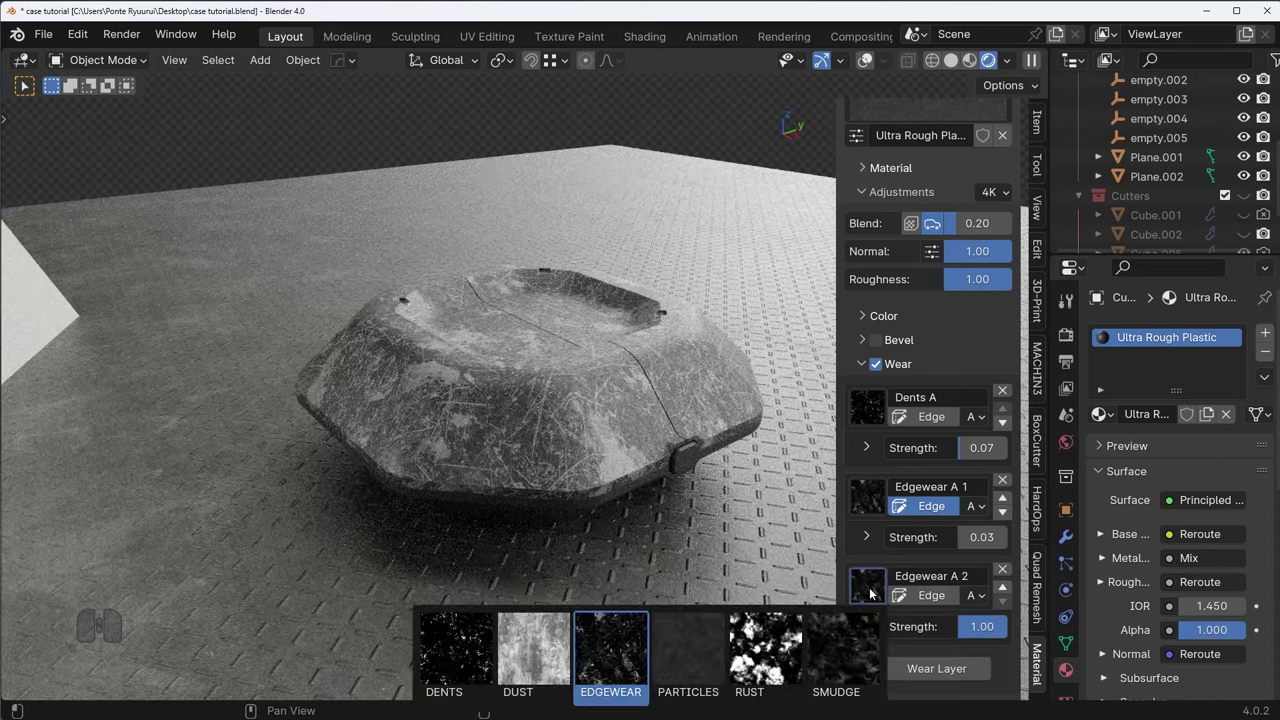
left_click(822, 656)
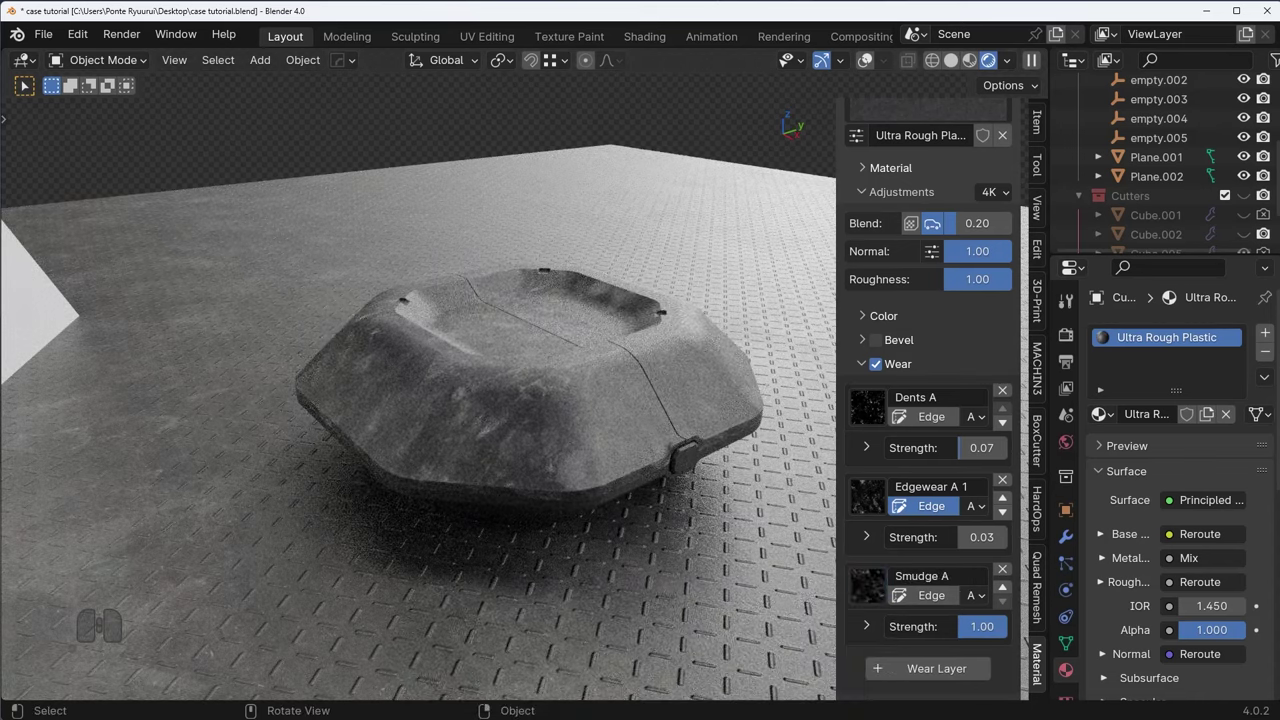
- Set the case's Smudge A layer strength to 0.21 and check the surface from near and far
scroll(731, 449, "up", 2)
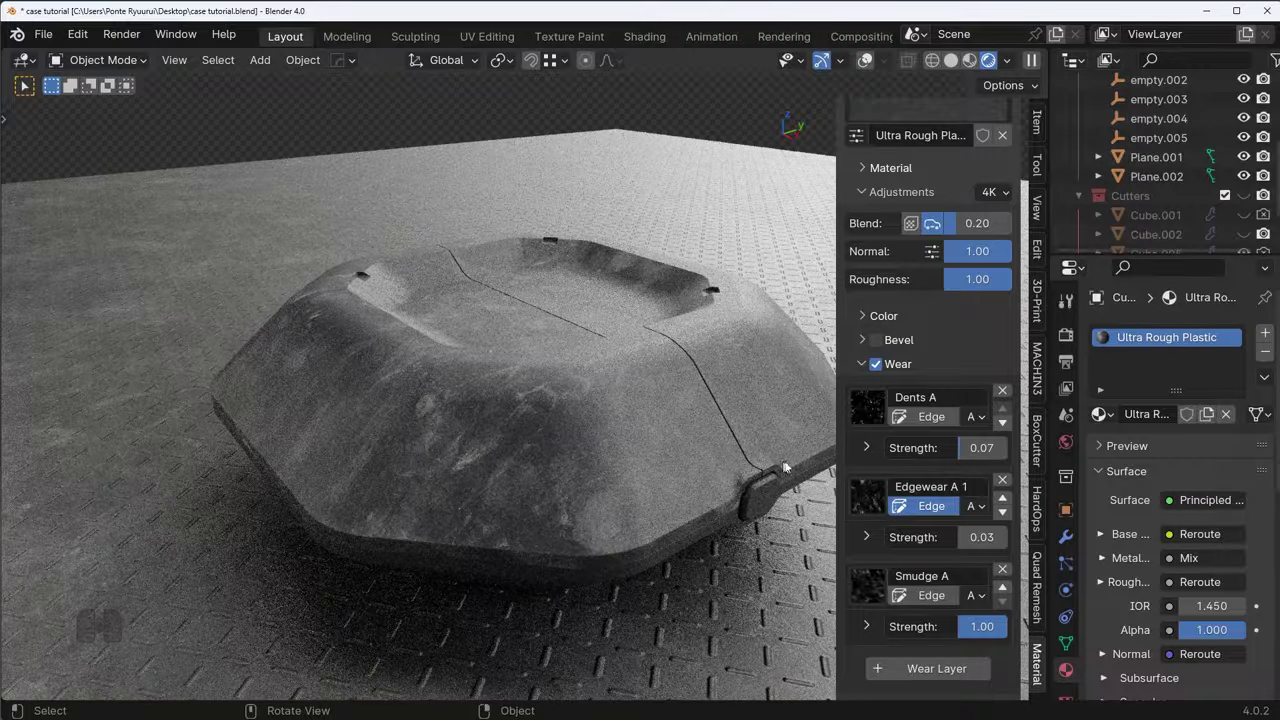
left_click_drag(1000, 627, 969, 627)
scroll(714, 419, "down", 1)
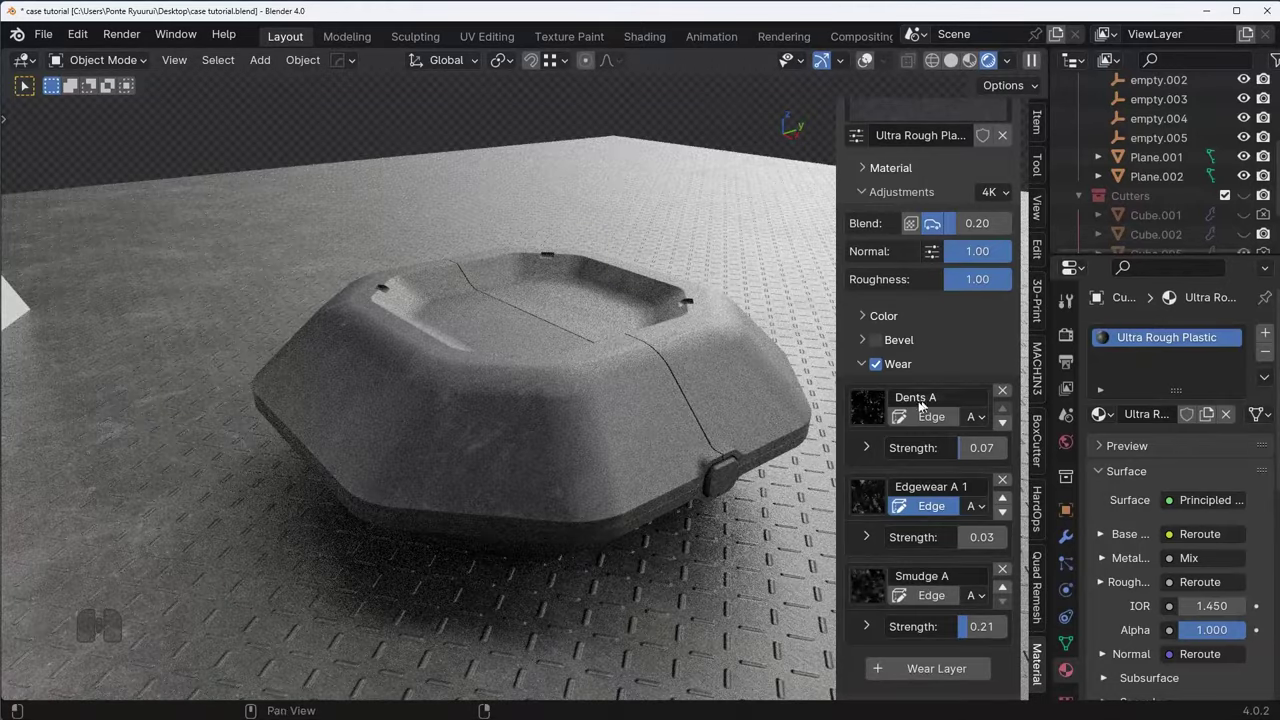
scroll(600, 470, "up", 3)
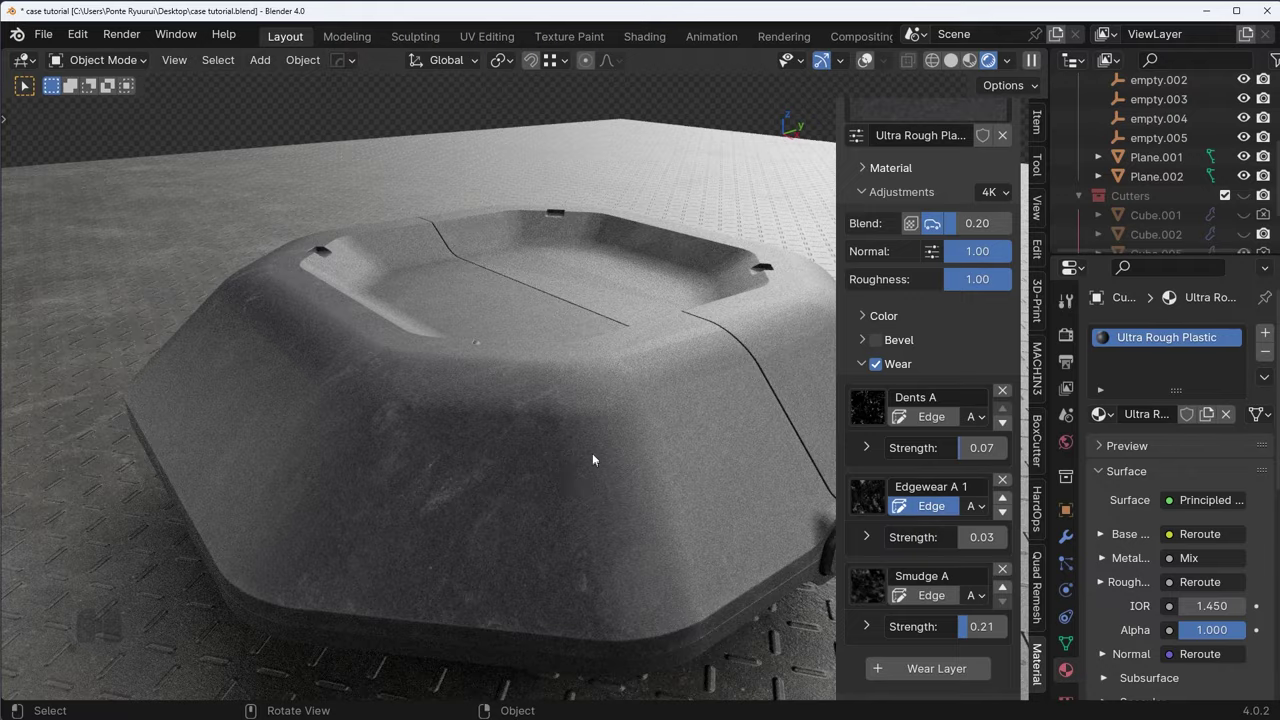
scroll(600, 440, "down", 3)
middle_click_drag(652, 414, 588, 420, "shift")
scroll(588, 419, "down", 2)
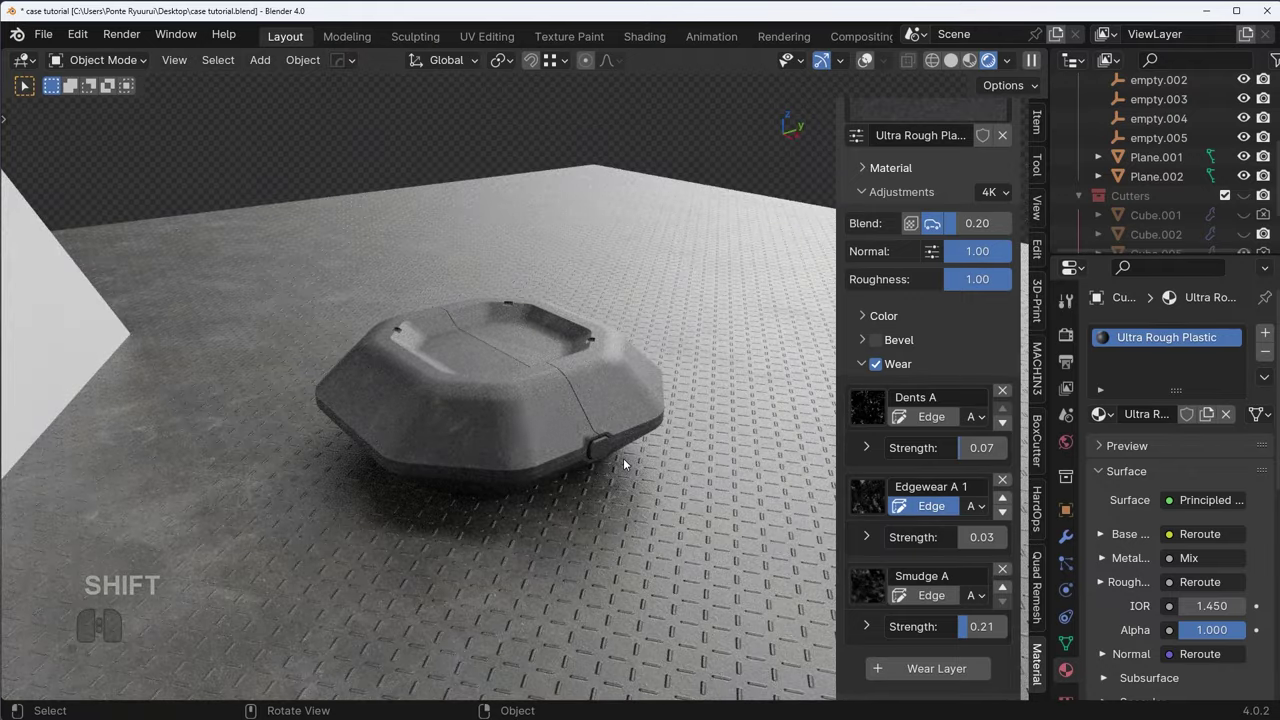
- Add a fourth wear layer to the case's plastic material, with type Smudge and variation B
middle_click_drag(623, 458, 662, 408)
scroll(662, 408, "up", 3)
key("KP_5")
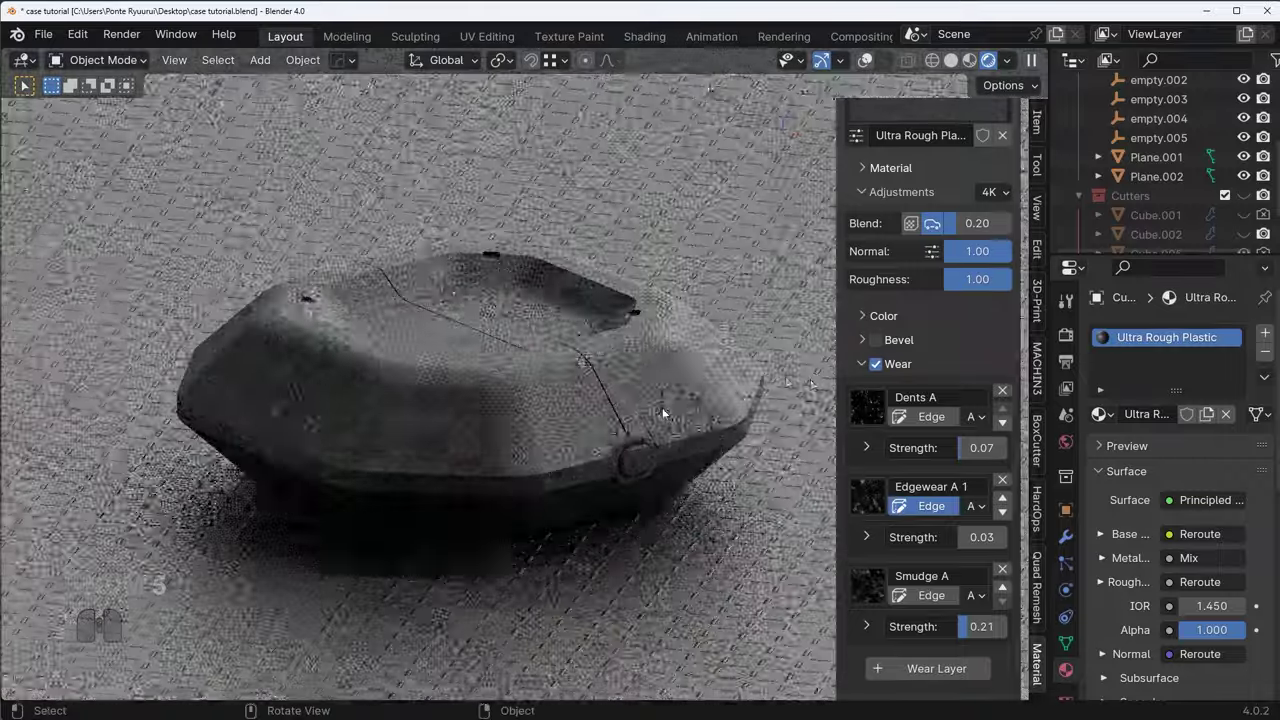
scroll(611, 381, "down", 4)
scroll(611, 380, "up", 5)
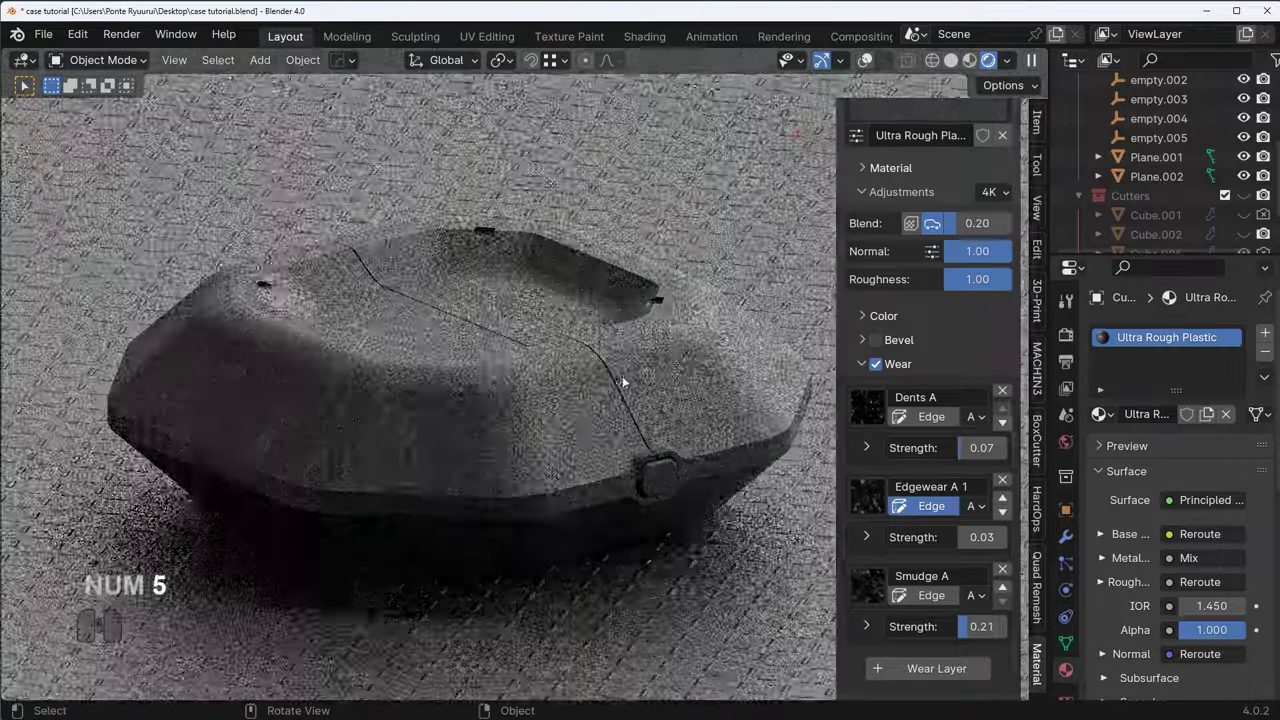
middle_click_drag(670, 397, 595, 369)
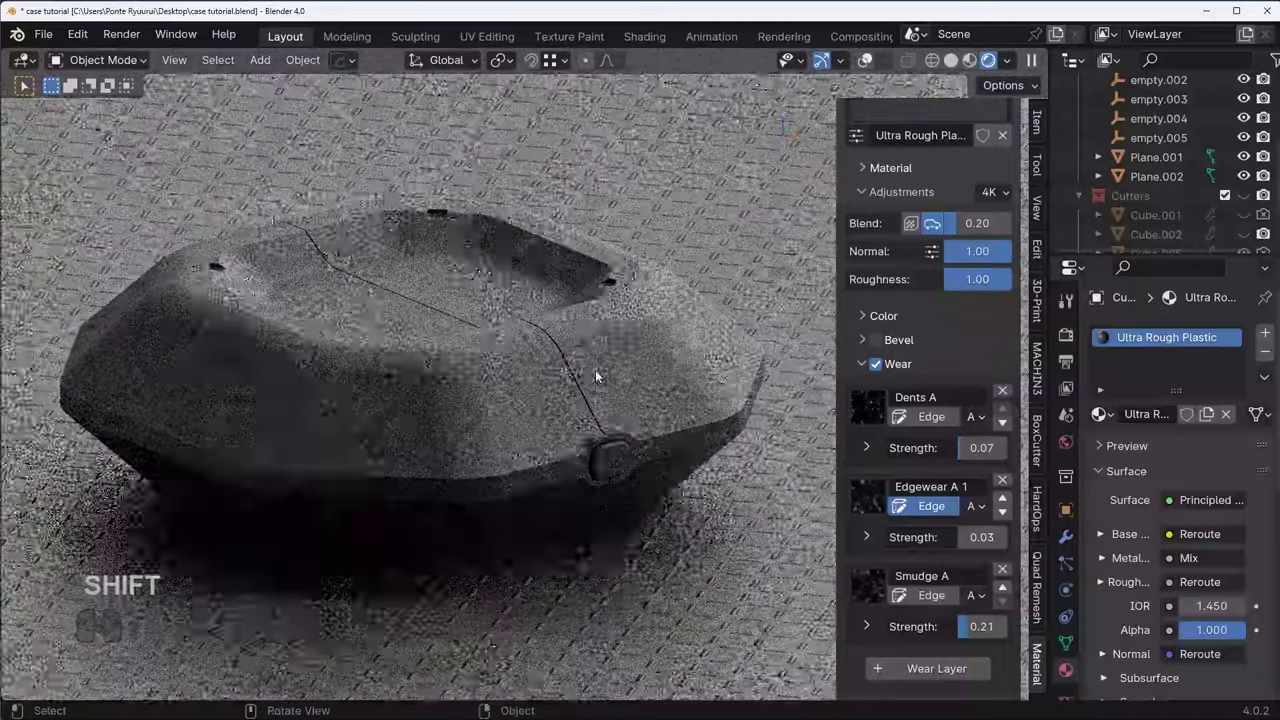
left_click(913, 671)
left_click(912, 668)
scroll(905, 620, "down", 3)
left_click(865, 556)
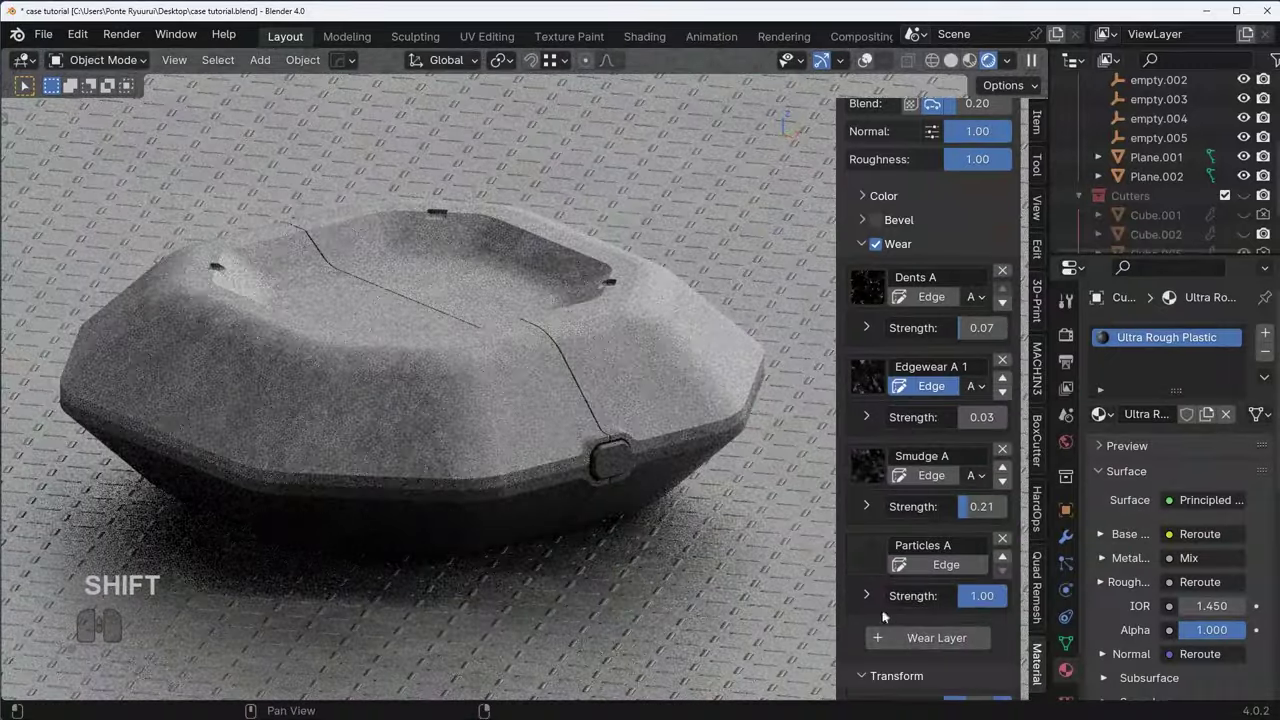
left_click(846, 620)
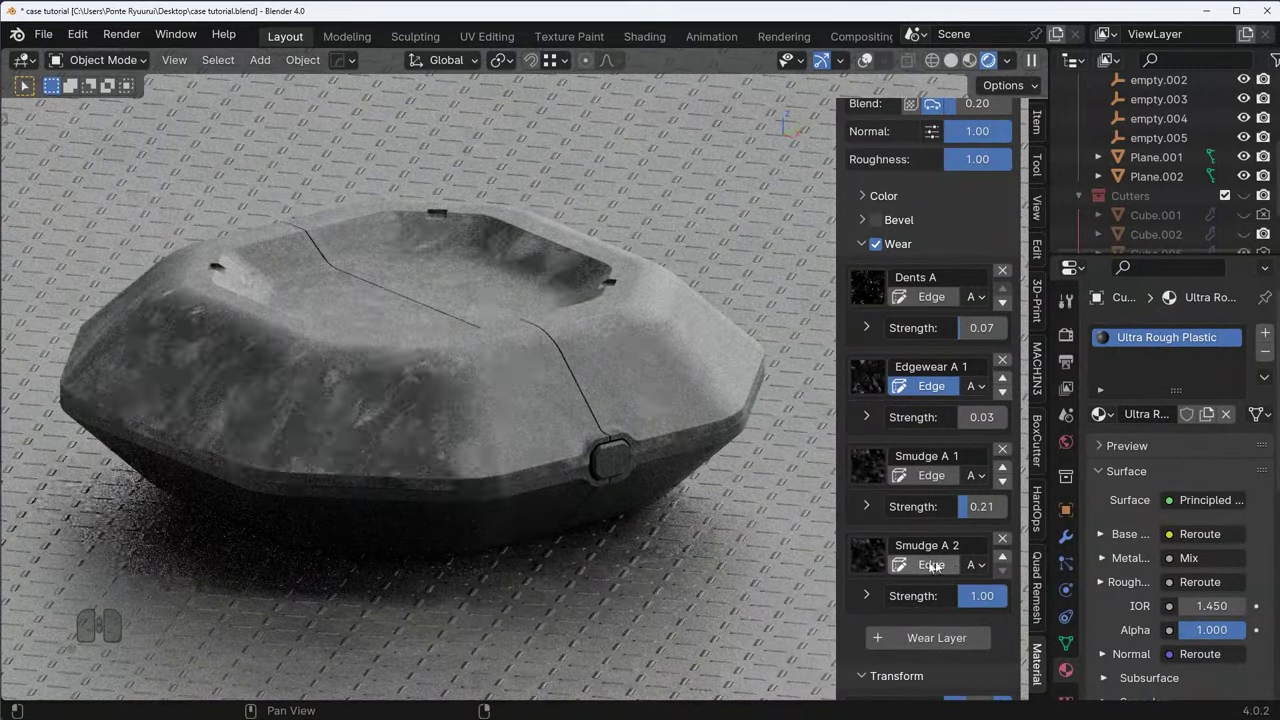
left_click(975, 565)
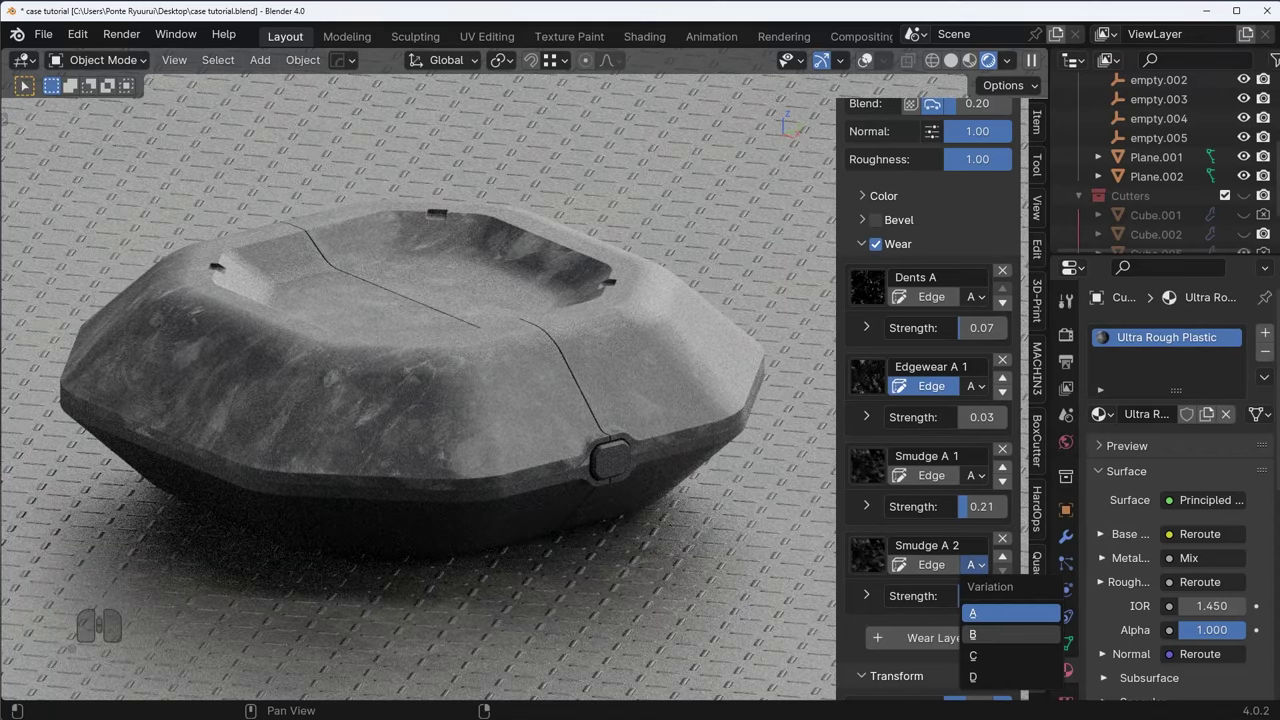
left_click(975, 634)
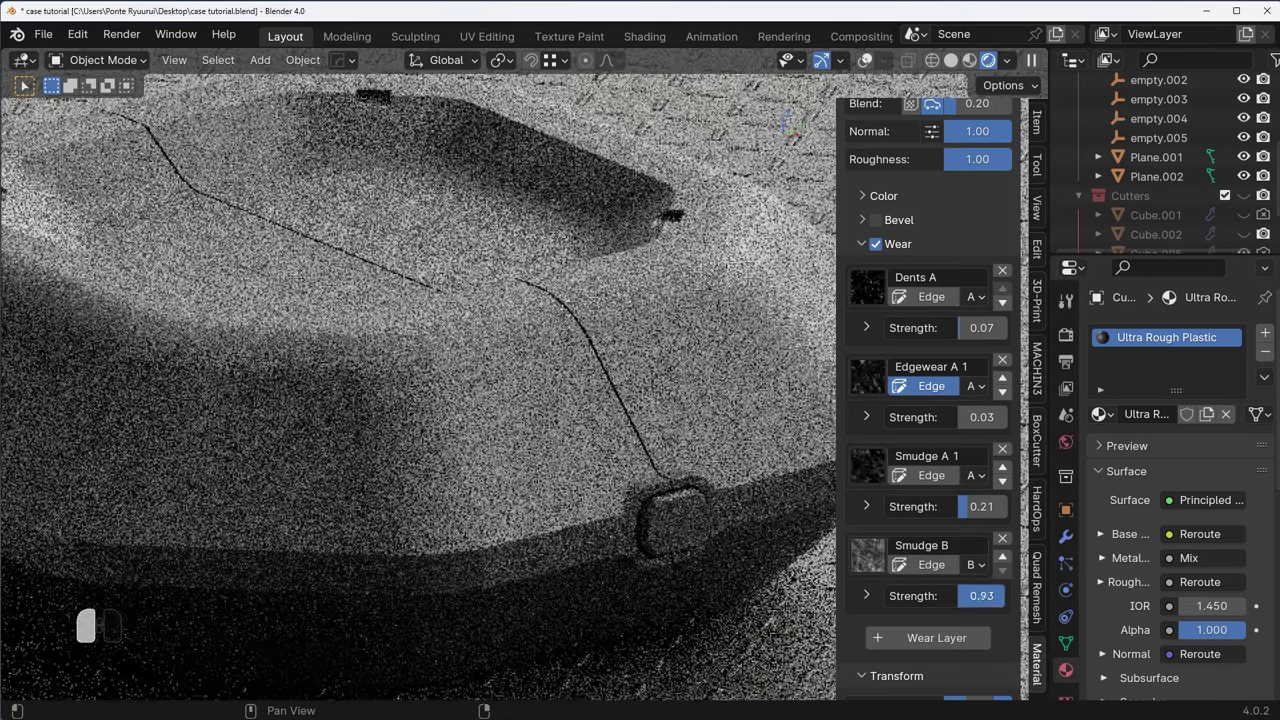
- Set the case's Smudge B layer strength to 0.36
mouse_move(946, 597)
left_mouse_down()
mouse_move(1000, 597)
mouse_move(954, 596)
left_mouse_up()
key("KP_5")
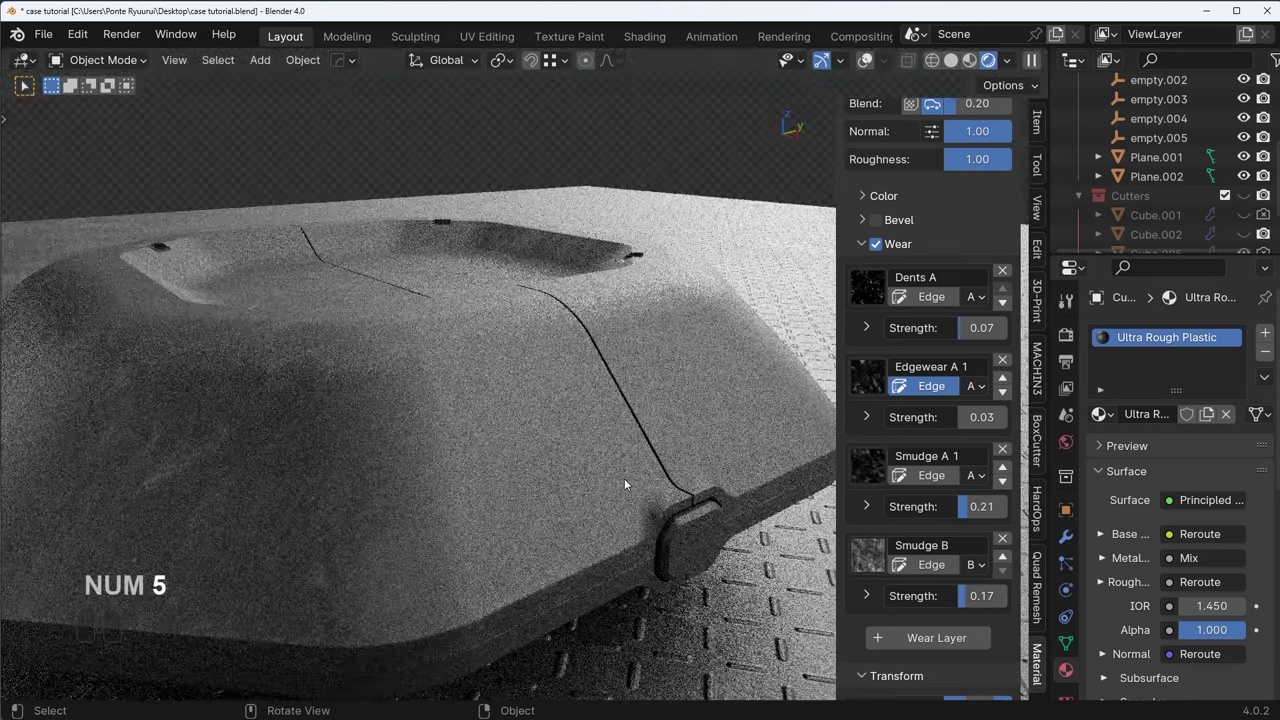
left_click_drag(946, 586, 982, 596)
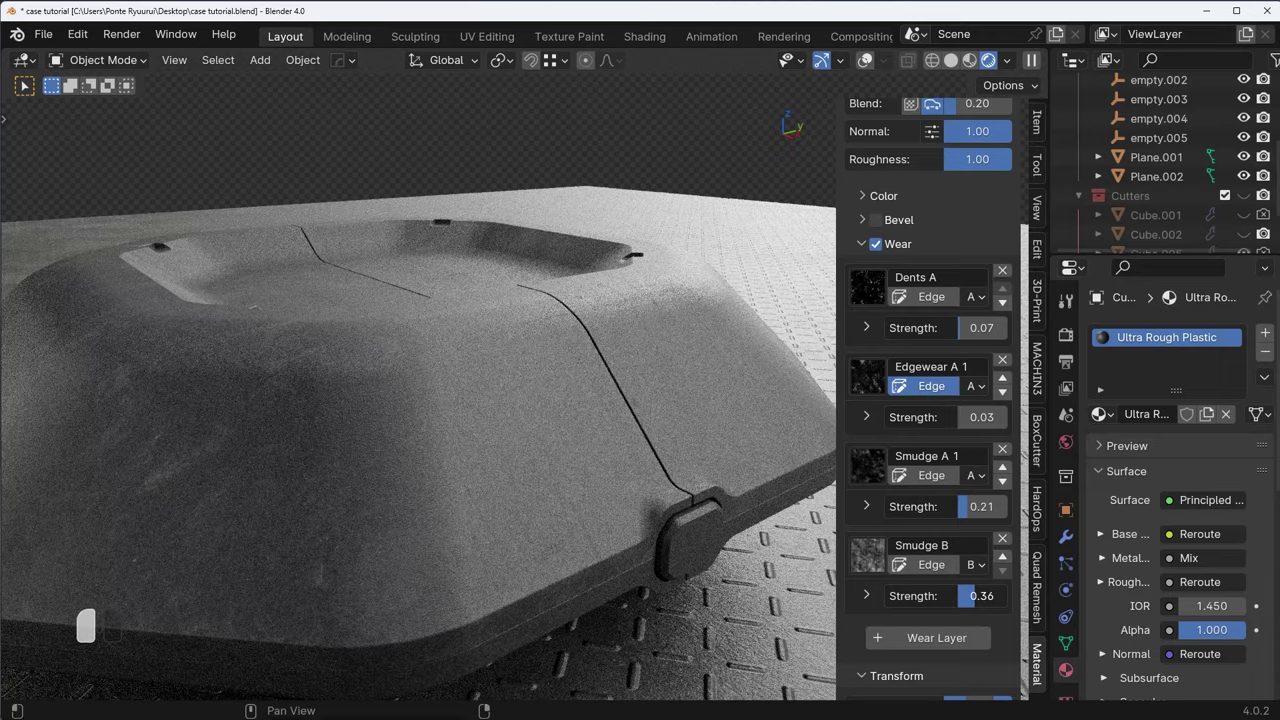
scroll(635, 483, "down", 4)
key("KP_5")
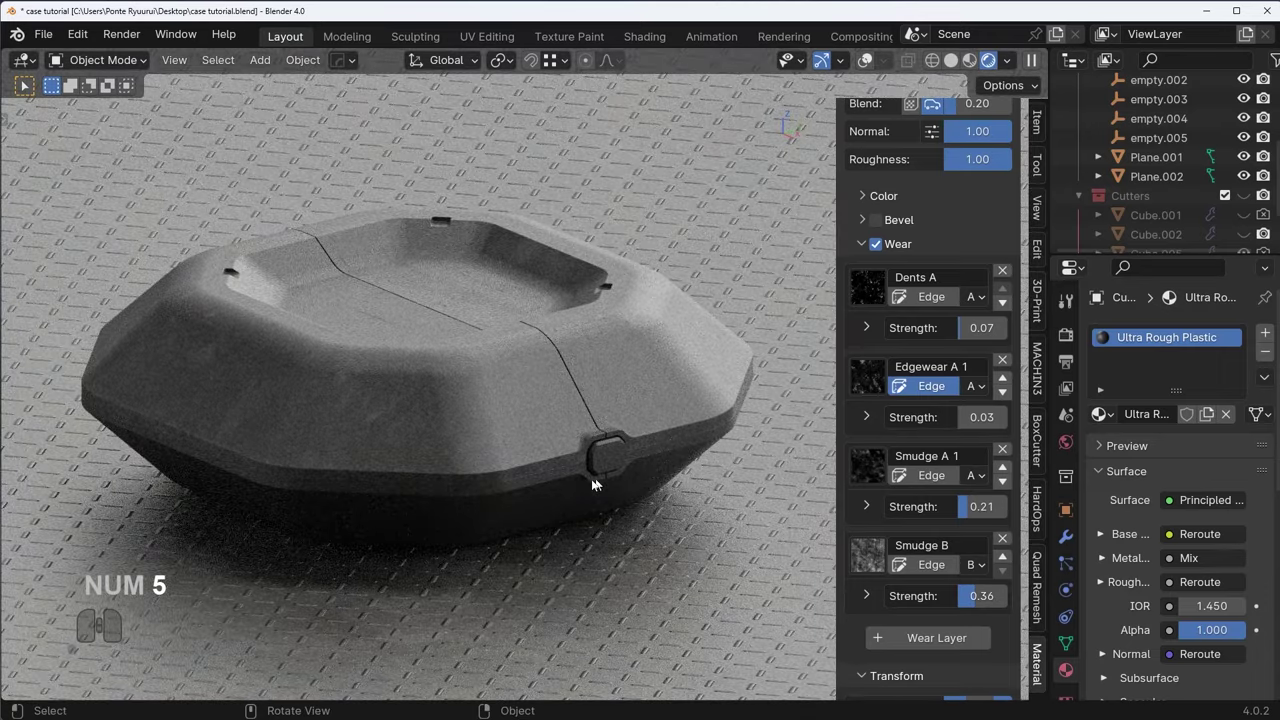
- Hide the sidebar and check the case's wear from near and far in an unobstructed view
scroll(635, 483, "down", 5)
scroll(548, 465, "up", 7)
scroll(574, 411, "down", 4)
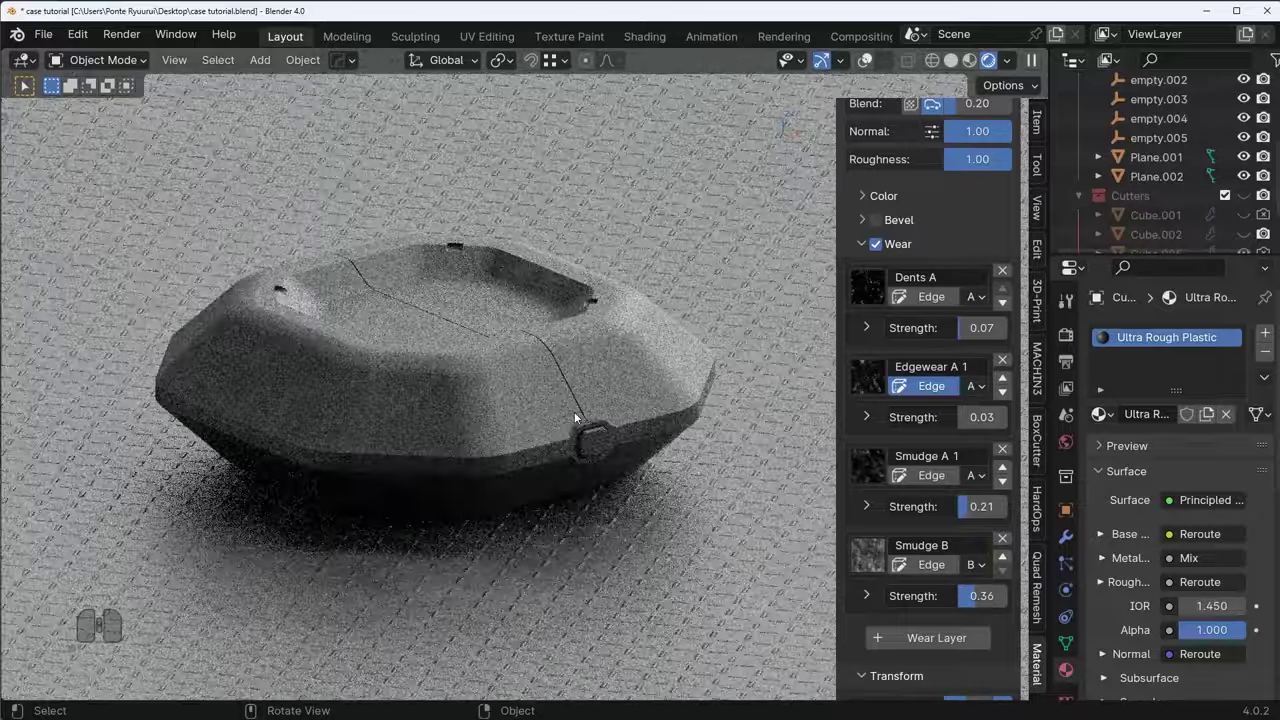
key("n")
middle_click_drag(605, 394, 771, 397, "shift")
scroll(673, 429, "up", 2)
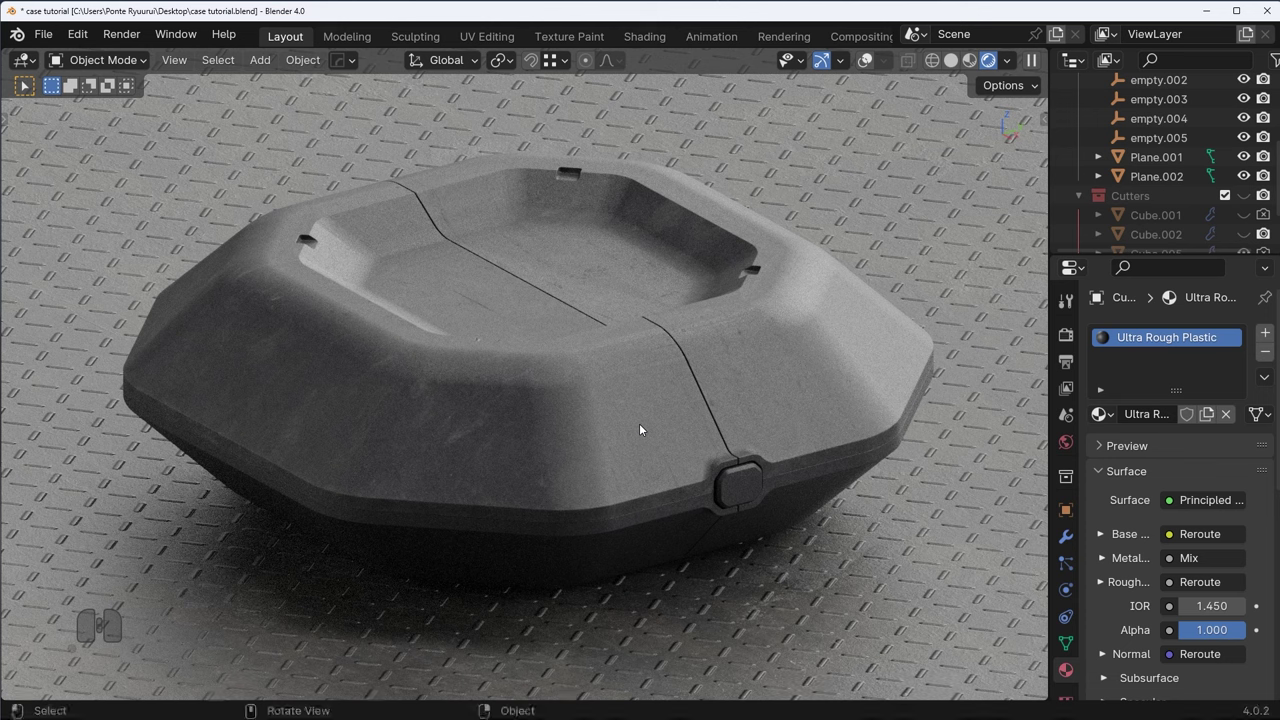
left_click(938, 13)
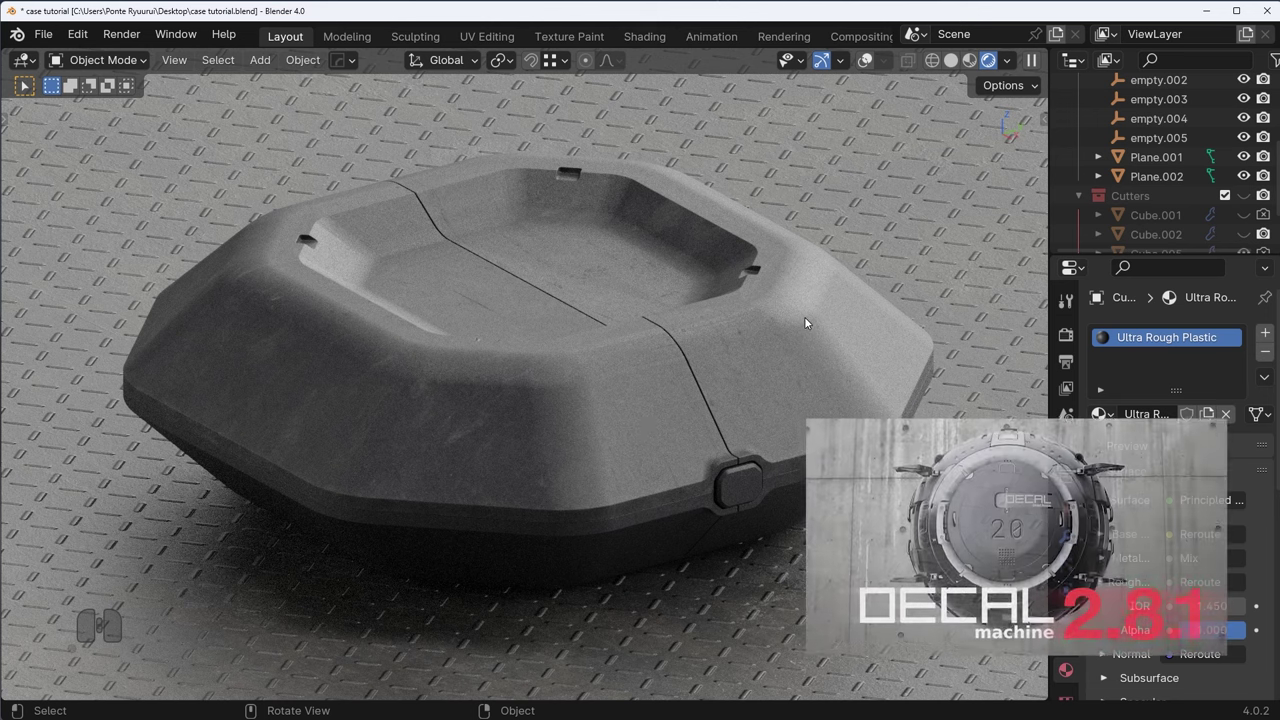
- Insert the DURA logo decal from the DECALmachine library
key("v")
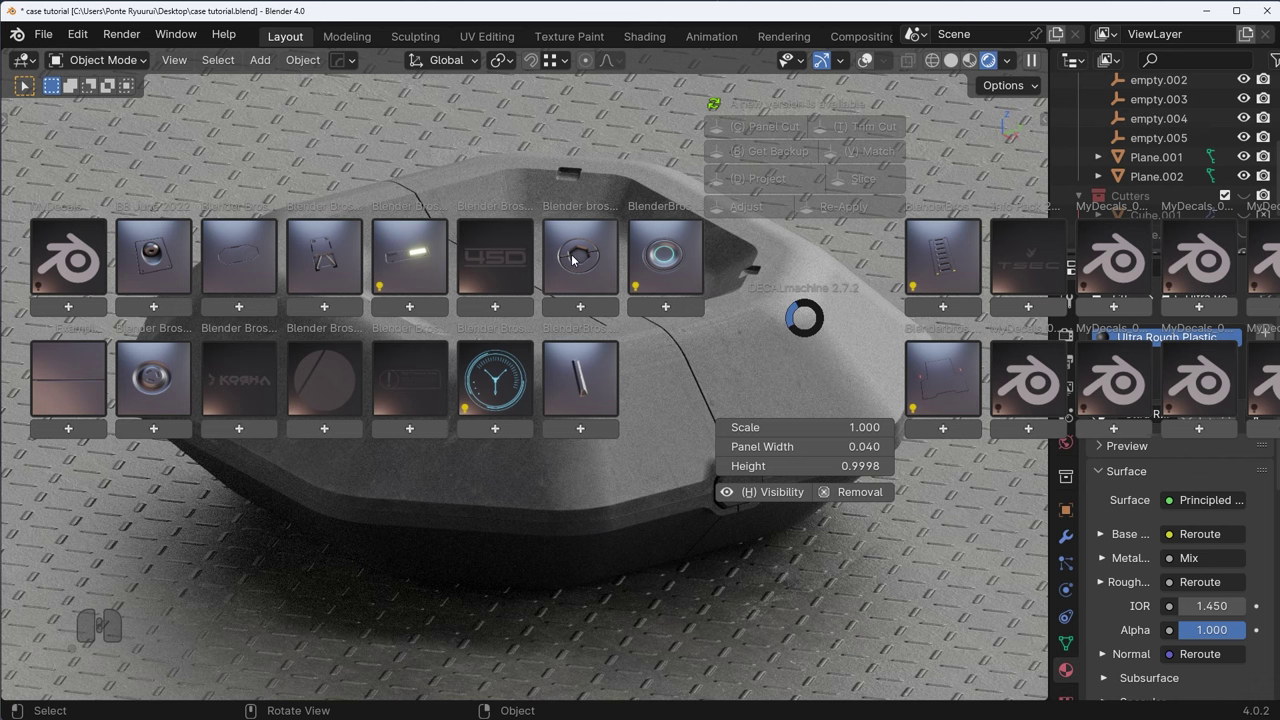
left_click(237, 255)
left_click(242, 386)
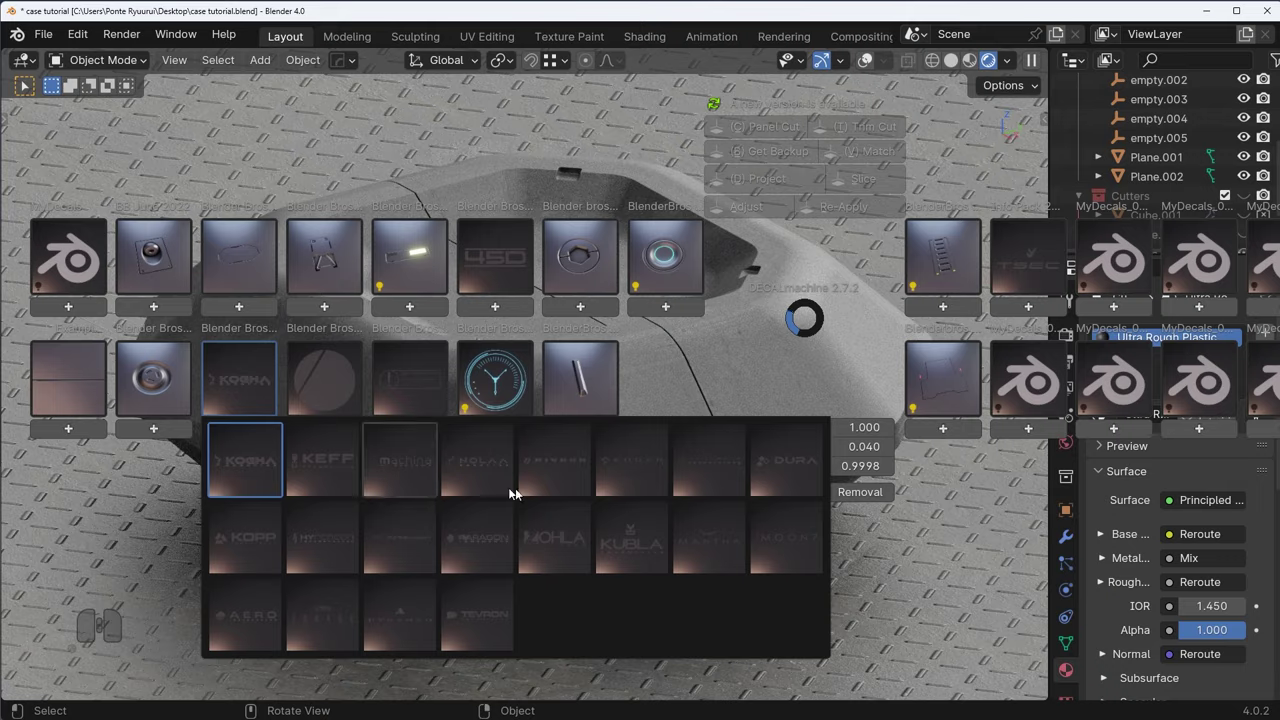
left_click(796, 472)
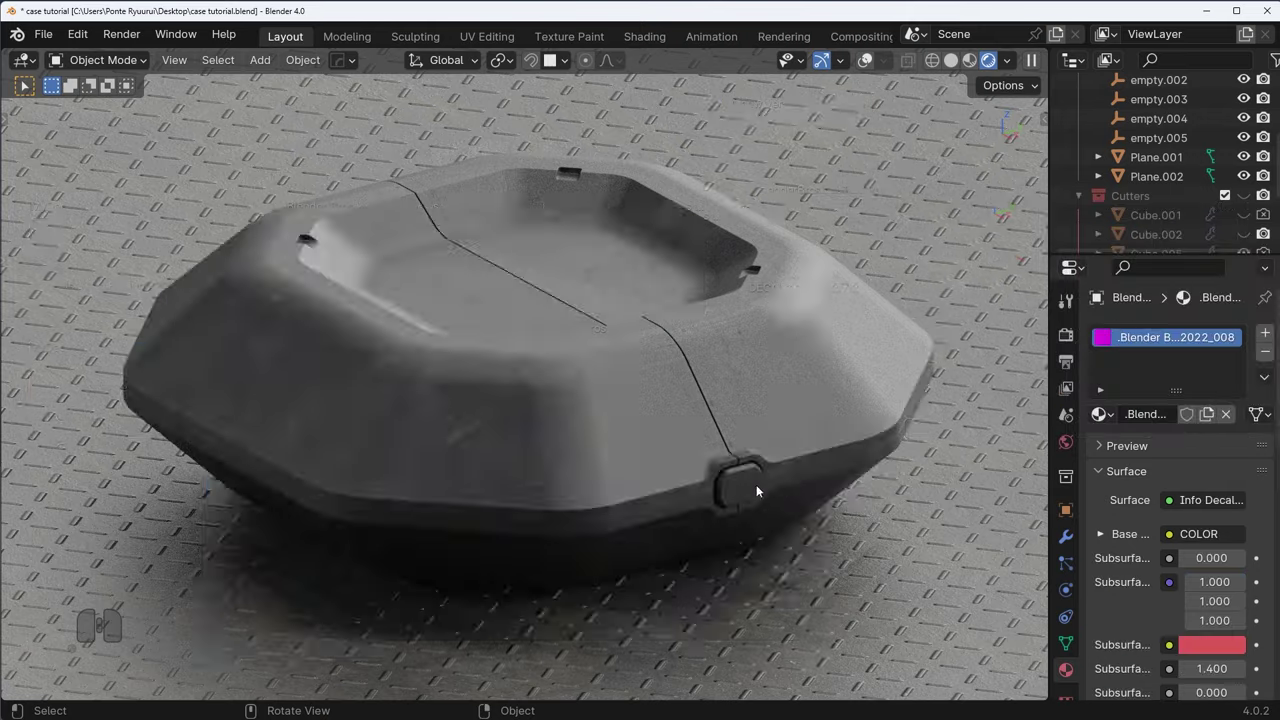
- Clear the DURA decal's rotation and snap it onto the sloped end face of the case
key("g")
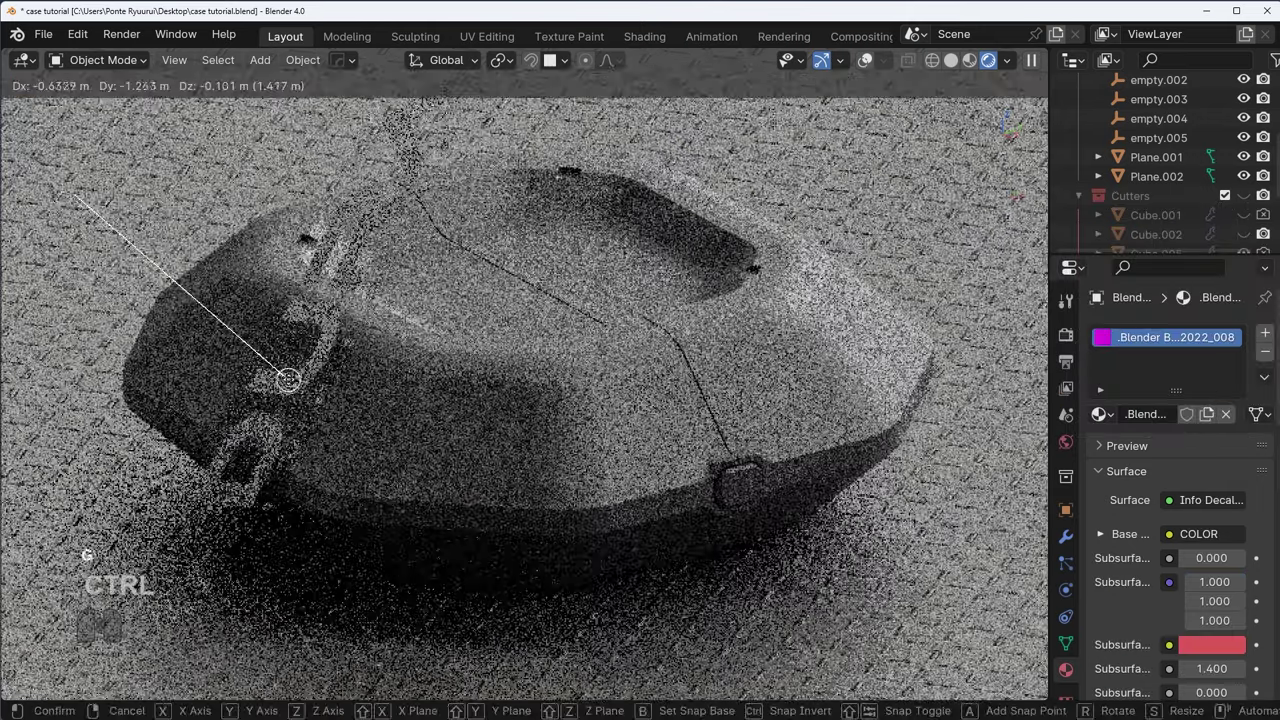
key("r")
key("z")
key("z")
left_click(387, 556)
key("alt+r")
key("g")
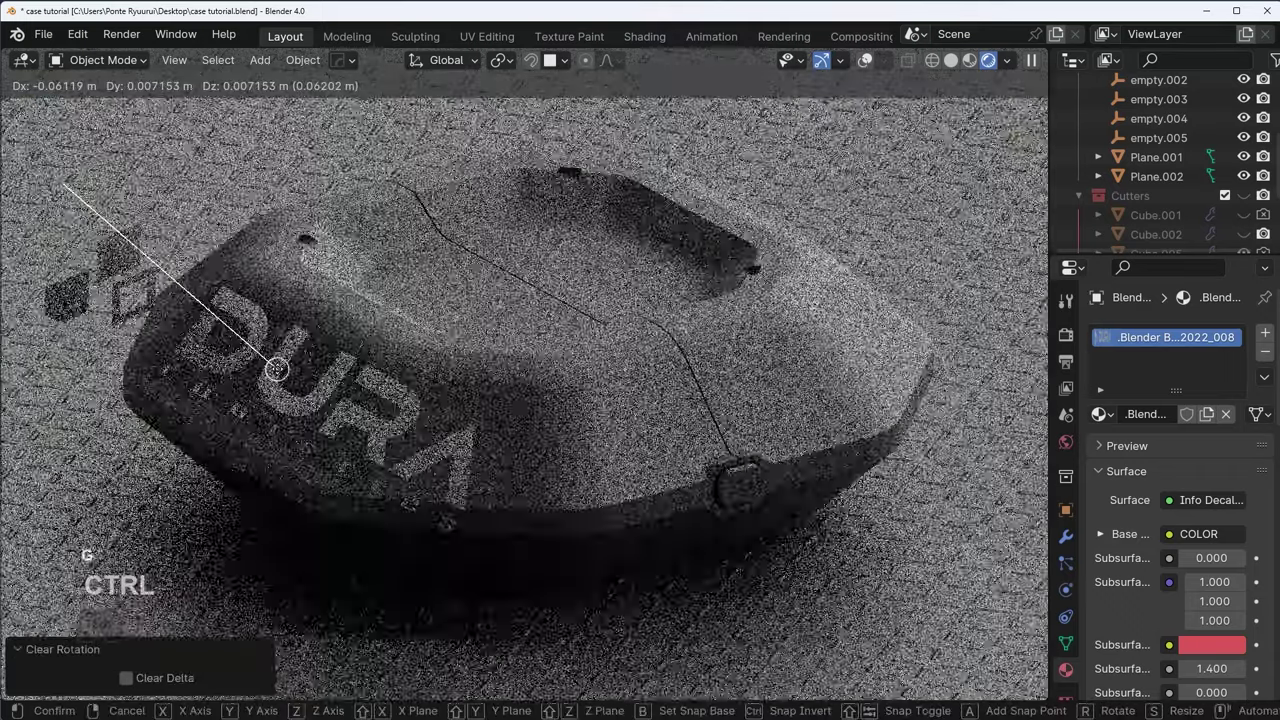
left_click(277, 367, "ctrl")
- Scale the DURA decal to about 0.279 and position it midway across the sloped face in top view
key("s")
left_click(302, 360)
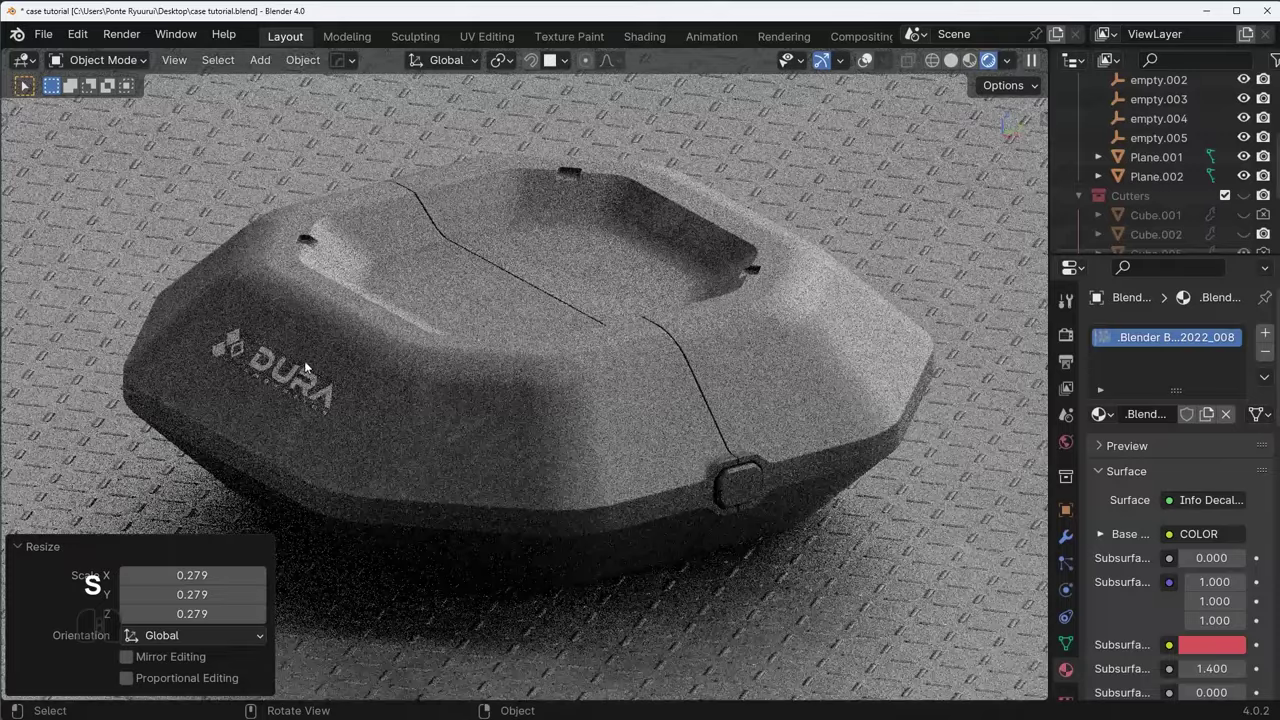
key("g")
left_click(290, 362)
key("KP_1")
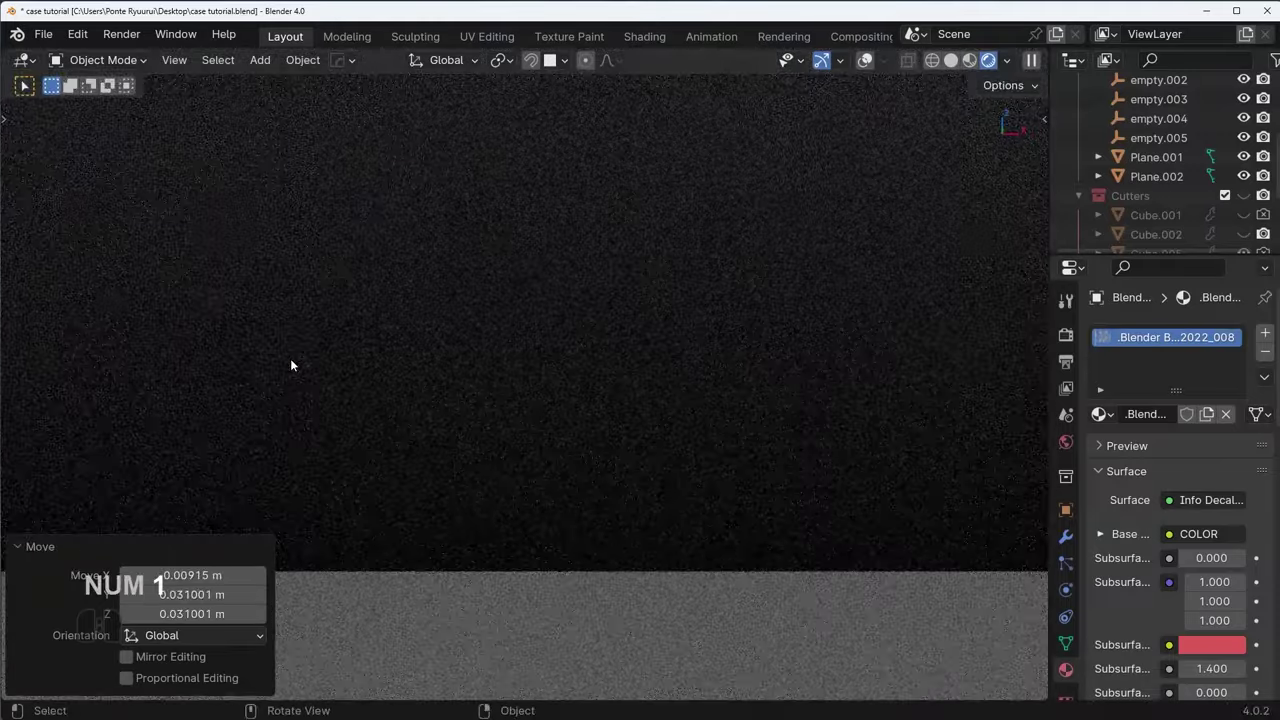
key("KP_7")
key("g")
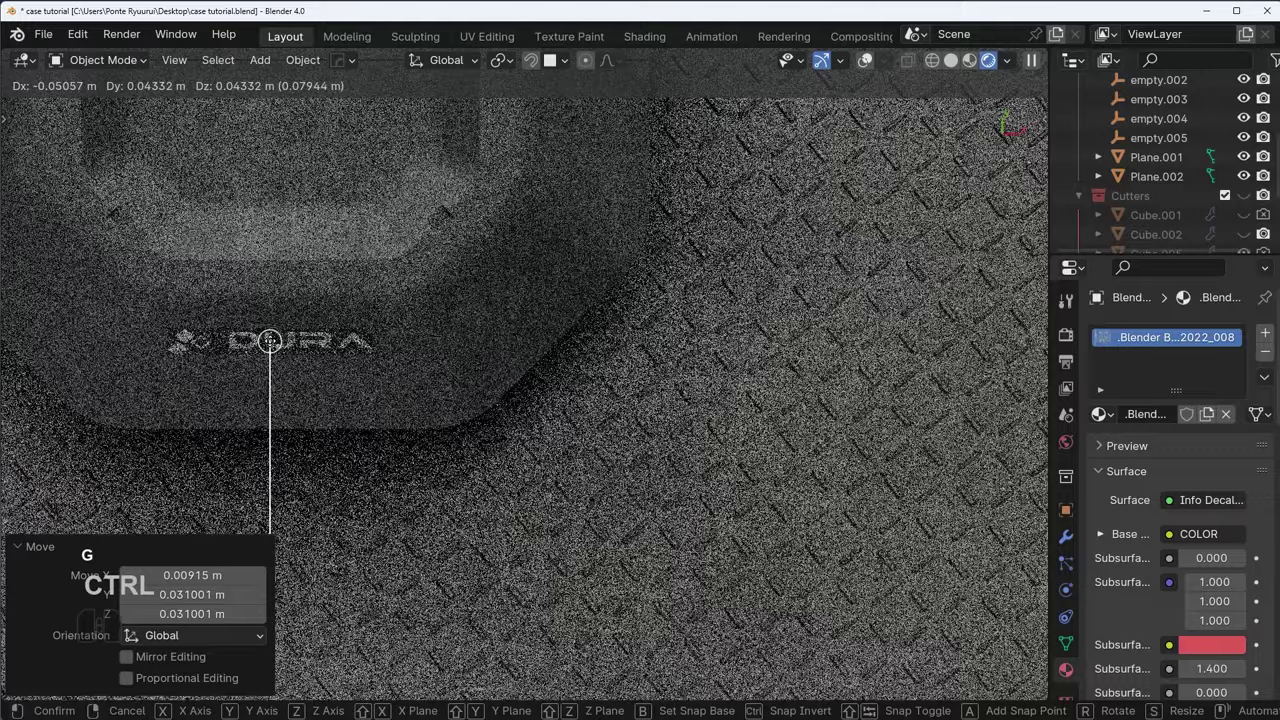
left_click(275, 347)
- Adjust the DURA decal along X, move it about -0.05 m along Y, and snap it lower on the sloped face
middle_click_drag(612, 385, 560, 283)
key("g")
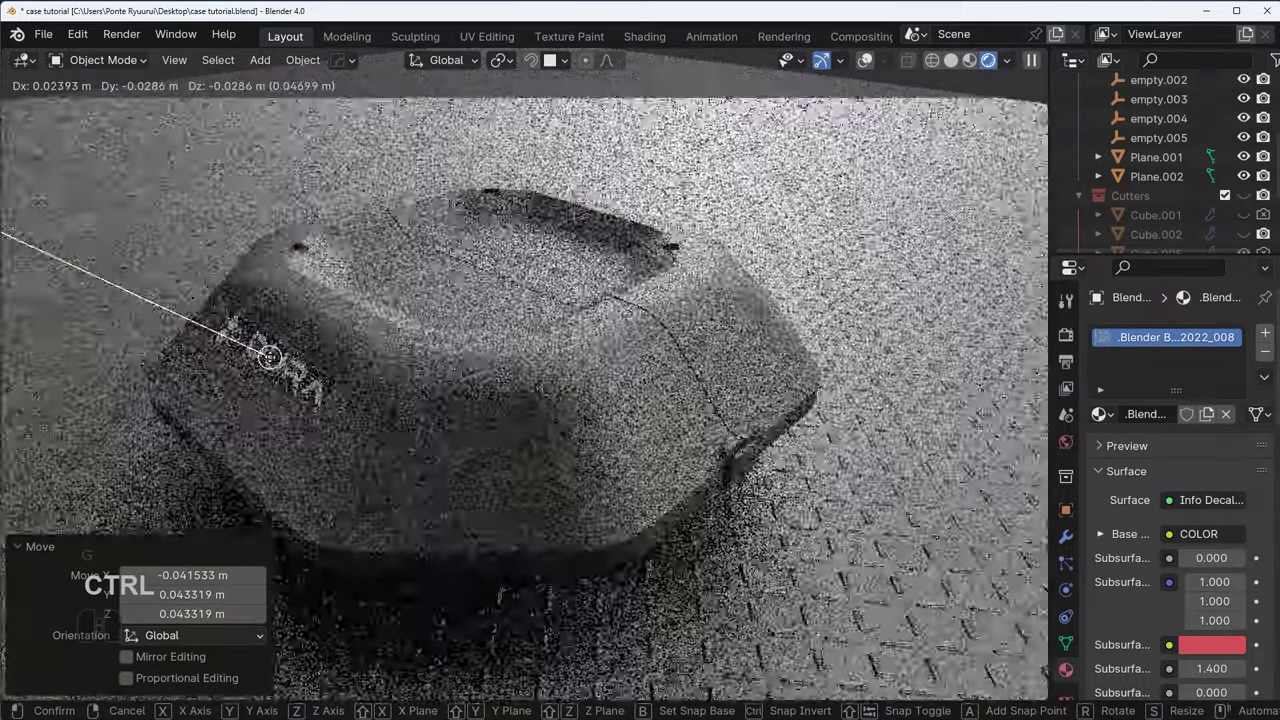
left_click(270, 358)
middle_click_drag(485, 406, 566, 415)
key("g")
key("x")
left_click(349, 400)
key("g")
key("y")
left_click(281, 382)
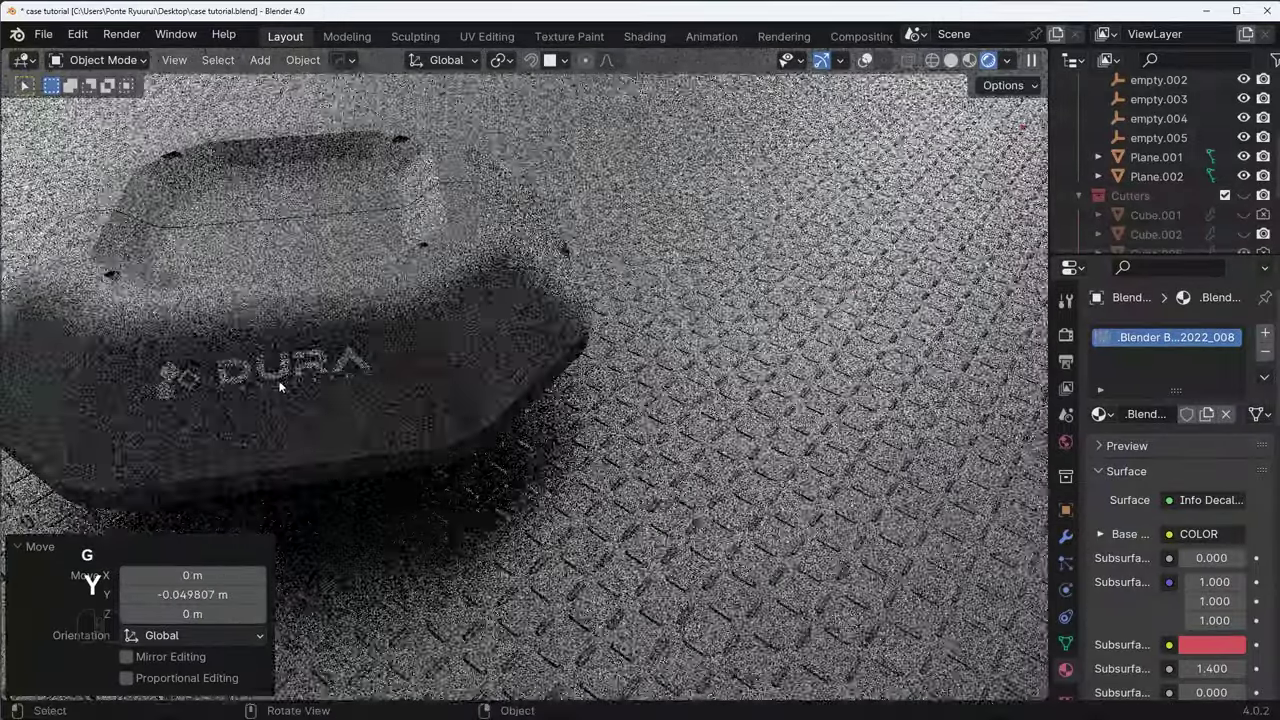
key("g")
key("ctrl")
left_click(272, 383, "ctrl")
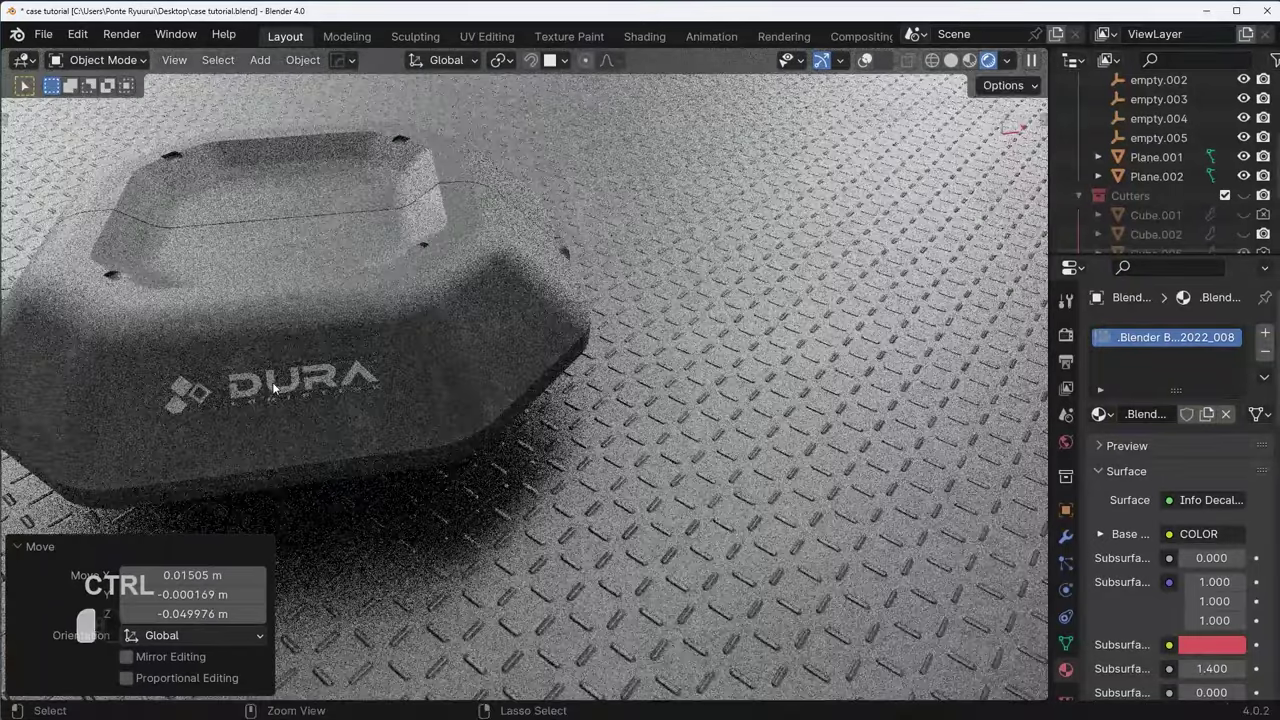
- Set the DURA decal material's Alpha to 0.200
middle_click_drag(645, 436, 556, 446)
scroll(1152, 582, "down", 5)
scroll(1154, 578, "down", 8)
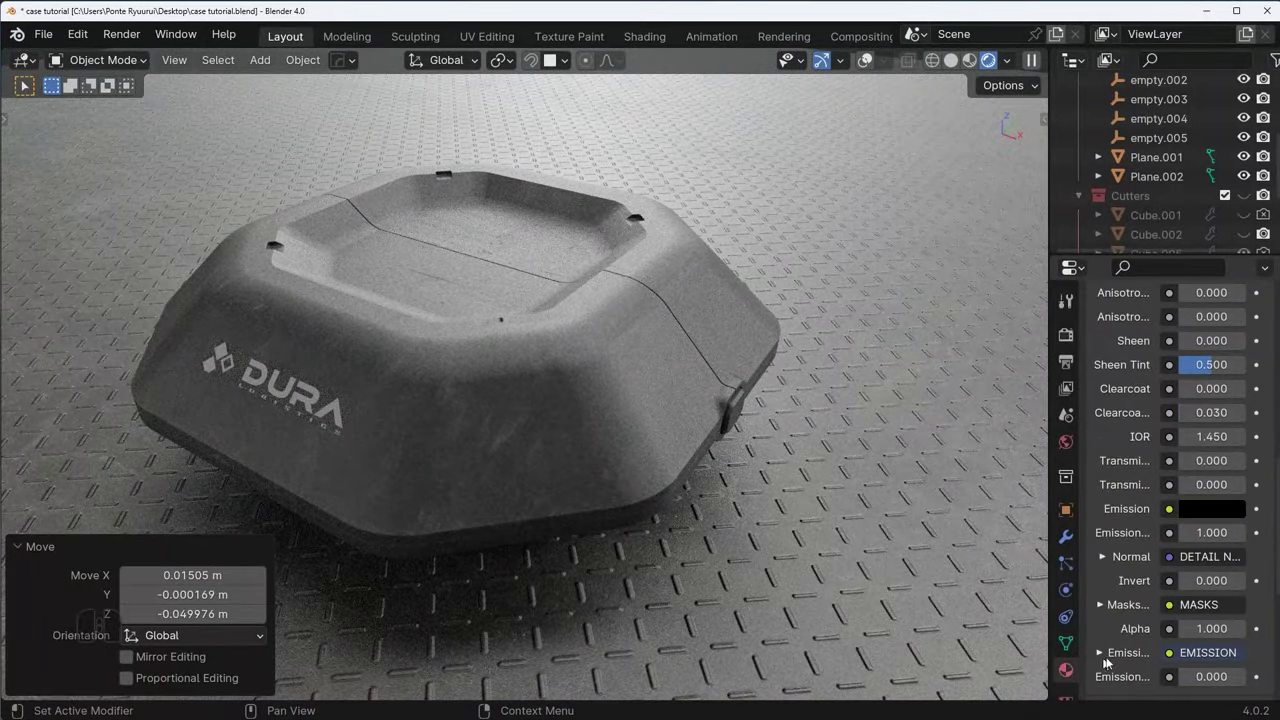
left_click_drag(1211, 628, 1143, 632)
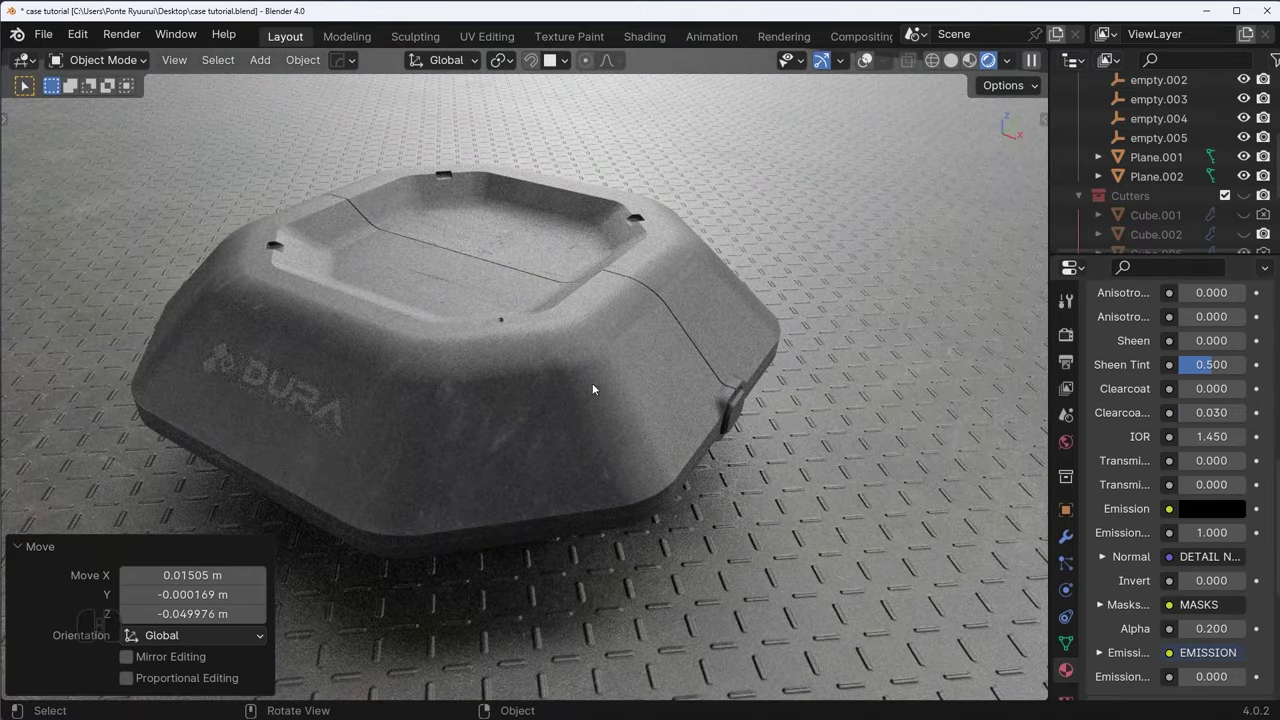
- Try DECALmachine's Project on the DURA decal and undo it
scroll(604, 386, "down", 3)
mouse_move(660, 363)
middle_mouse_down()
mouse_move(634, 360)
mouse_move(660, 388)
middle_mouse_up()
scroll(664, 387, "up", 1)
key("v")
left_click(624, 239, "alt")
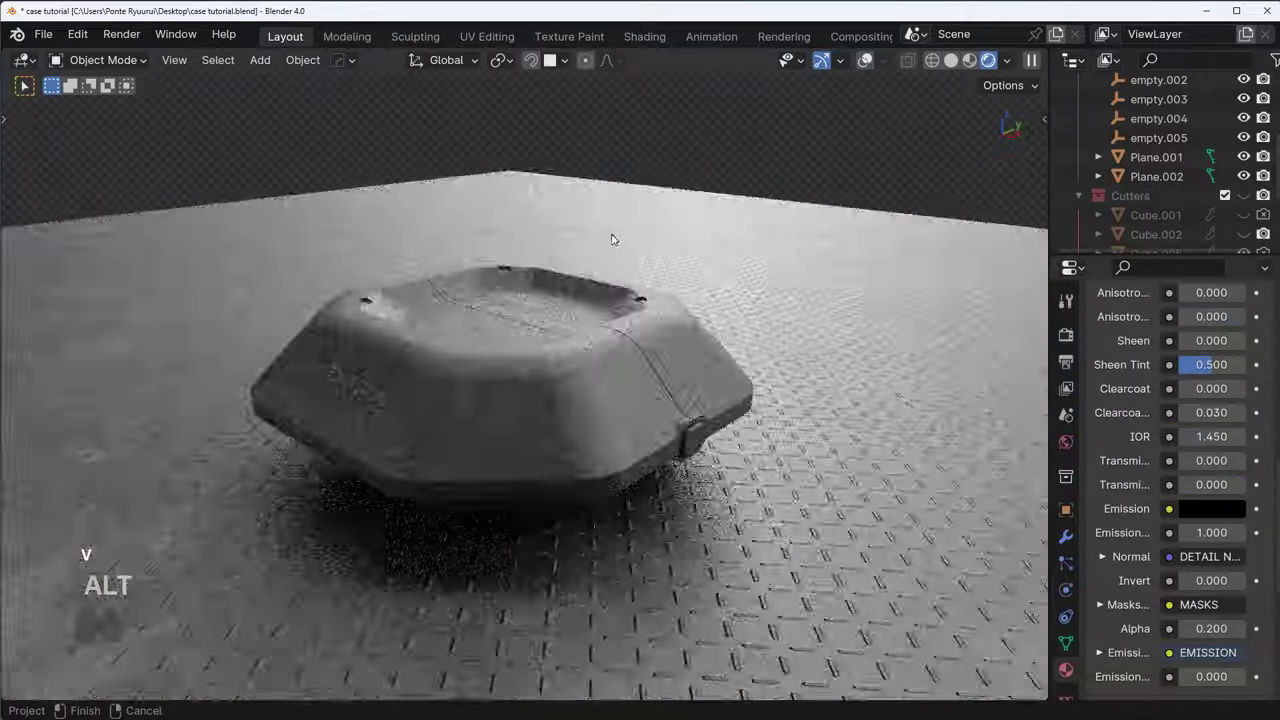
key("ctrl+z")
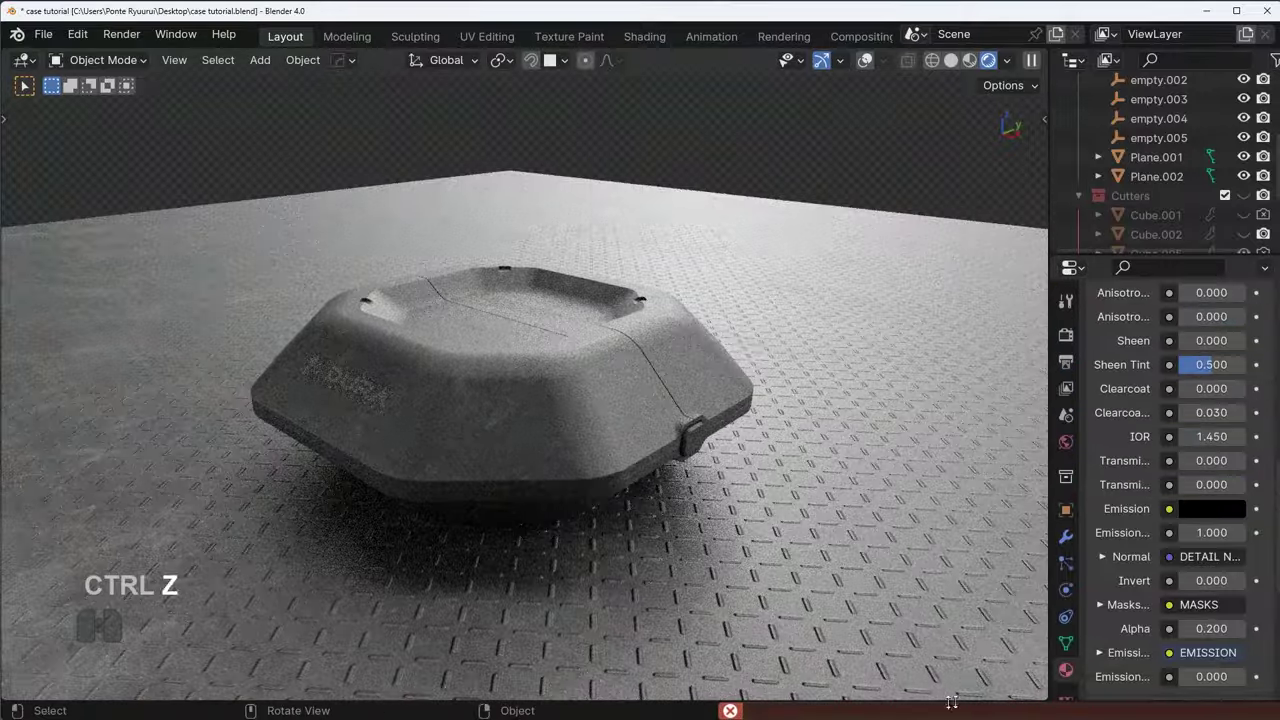
- Examine the faint DURA decal on the case from several angles and distances
middle_click_drag(931, 377, 940, 420)
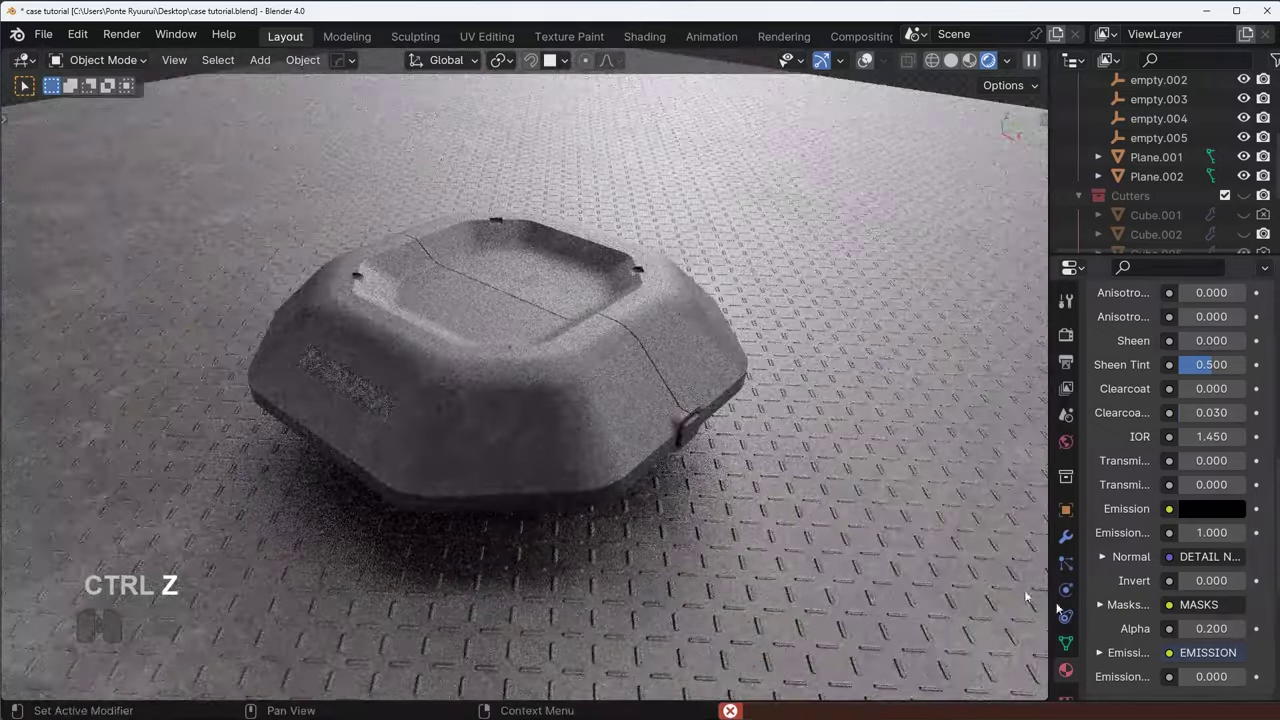
middle_click_drag(938, 573, 1031, 537, "shift")
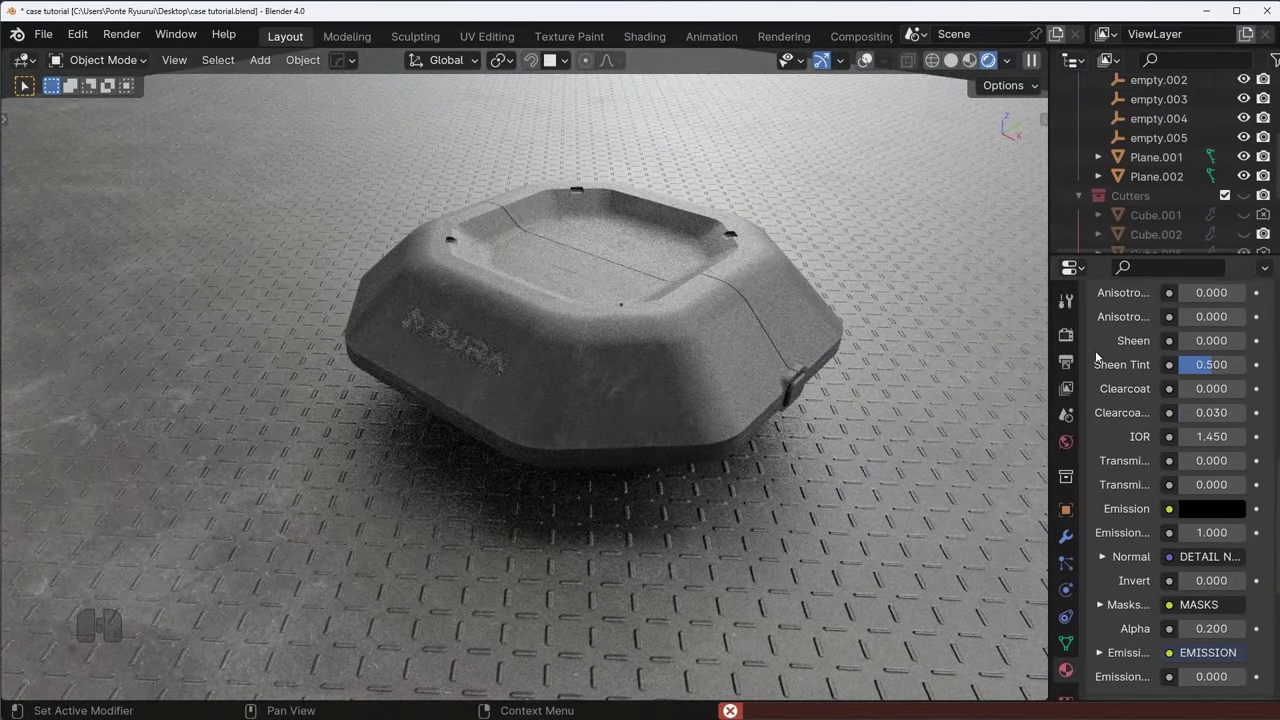
middle_click_drag(700, 422, 692, 408)
scroll(692, 408, "up", 2)
middle_click_drag(666, 408, 675, 417, "shift")
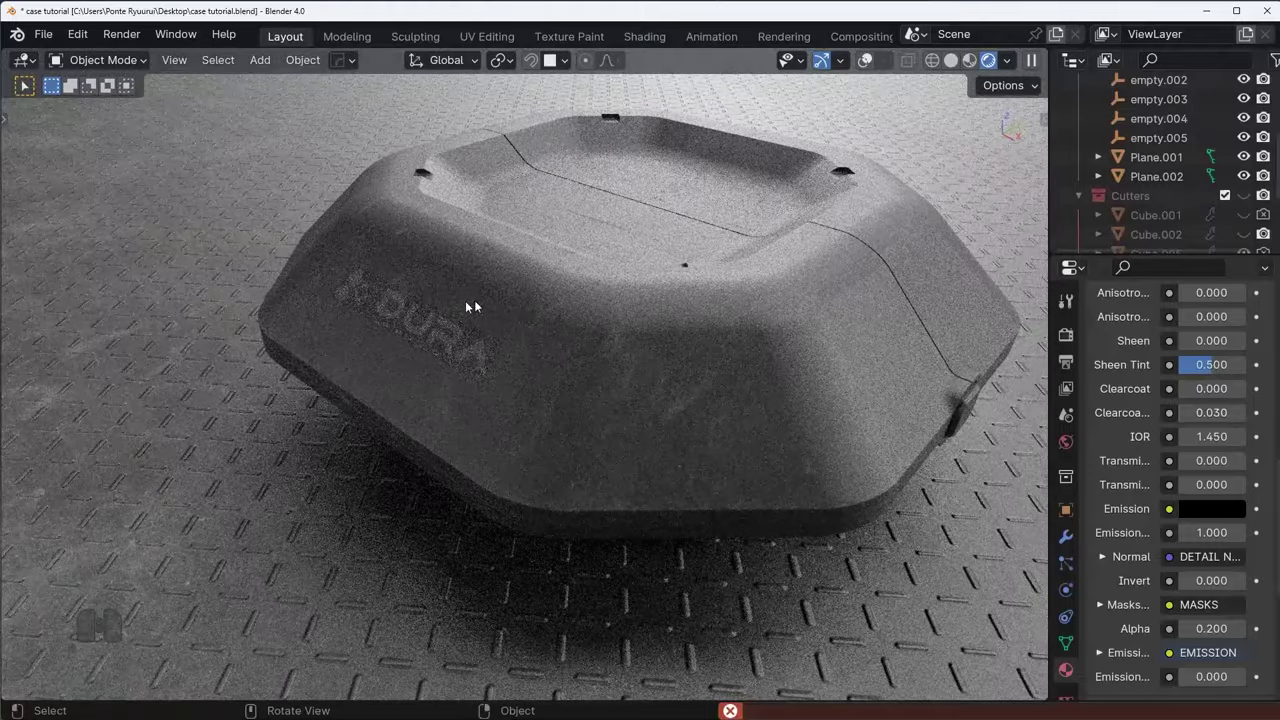
scroll(618, 292, "down", 3)
middle_click_drag(618, 292, 580, 262)
scroll(826, 364, "down", 2)
mouse_move(826, 364)
middle_mouse_down()
mouse_move(860, 374)
mouse_move(835, 362)
middle_mouse_up()
scroll(860, 374, "up", 3)
middle_click_drag(835, 362, 760, 372, "shift")
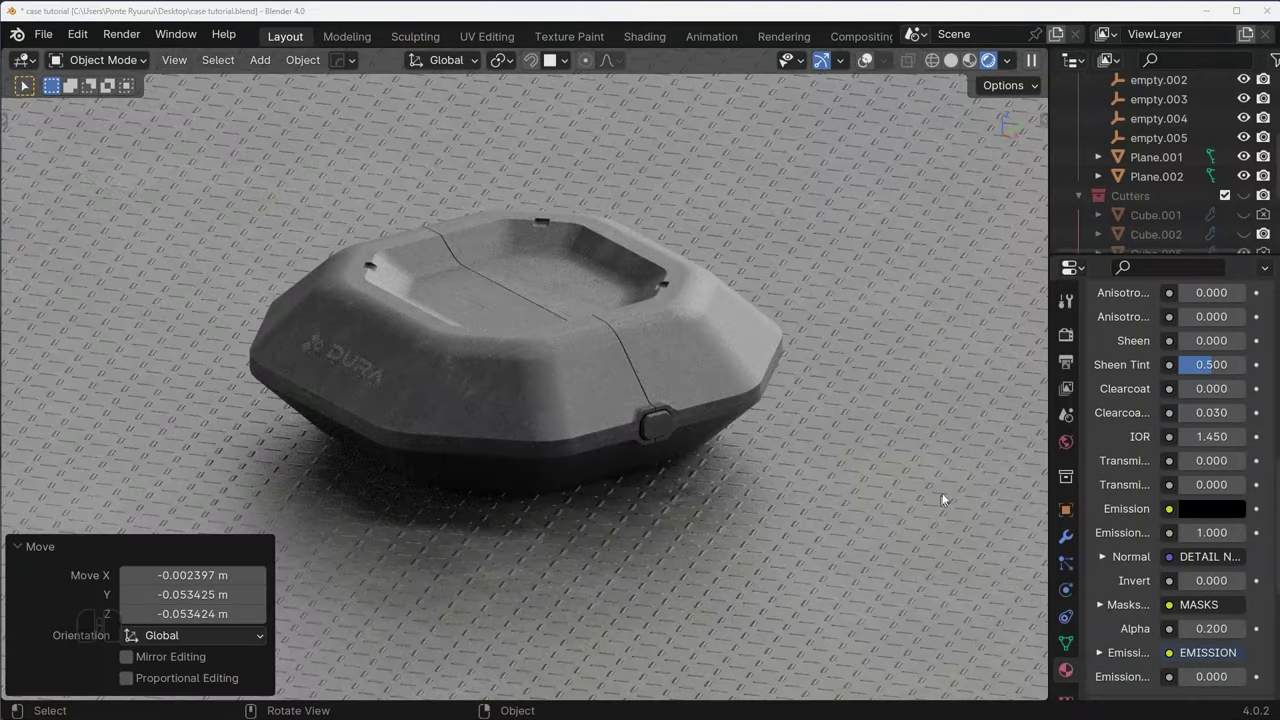
- Select the floor plane instead of the decal and add a camera to the scene
left_click(927, 399)
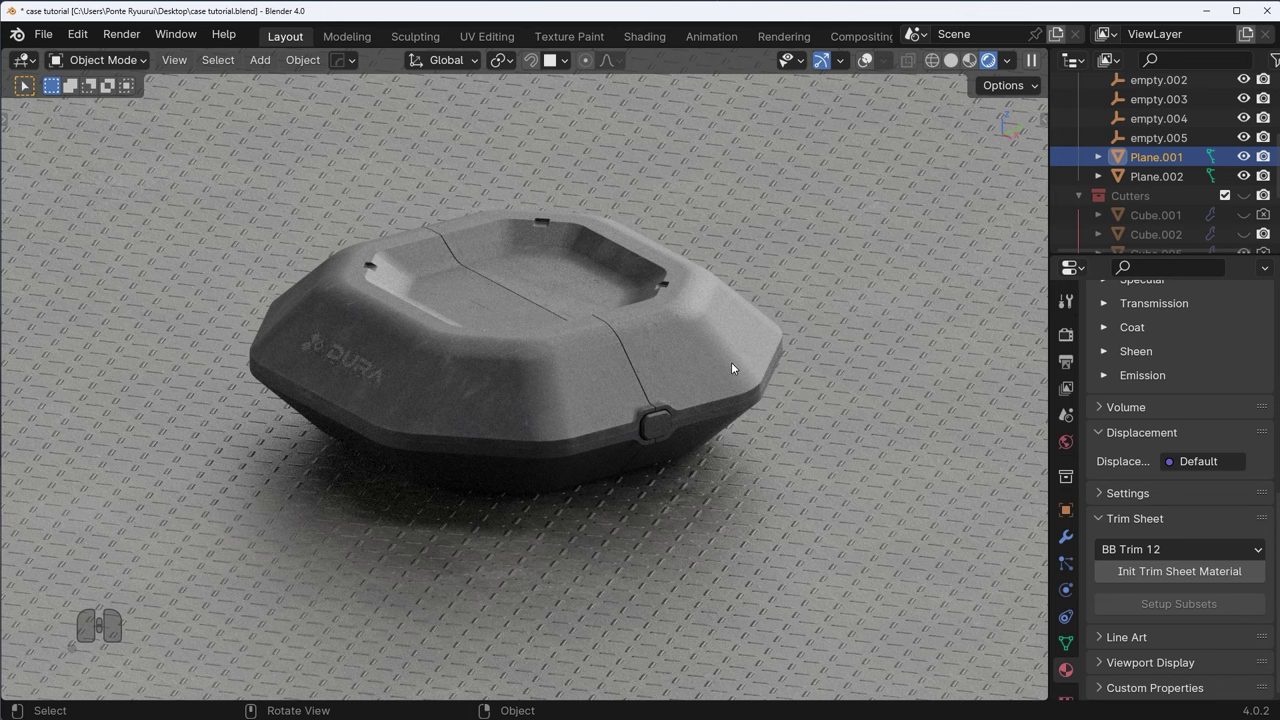
key("shift+a")
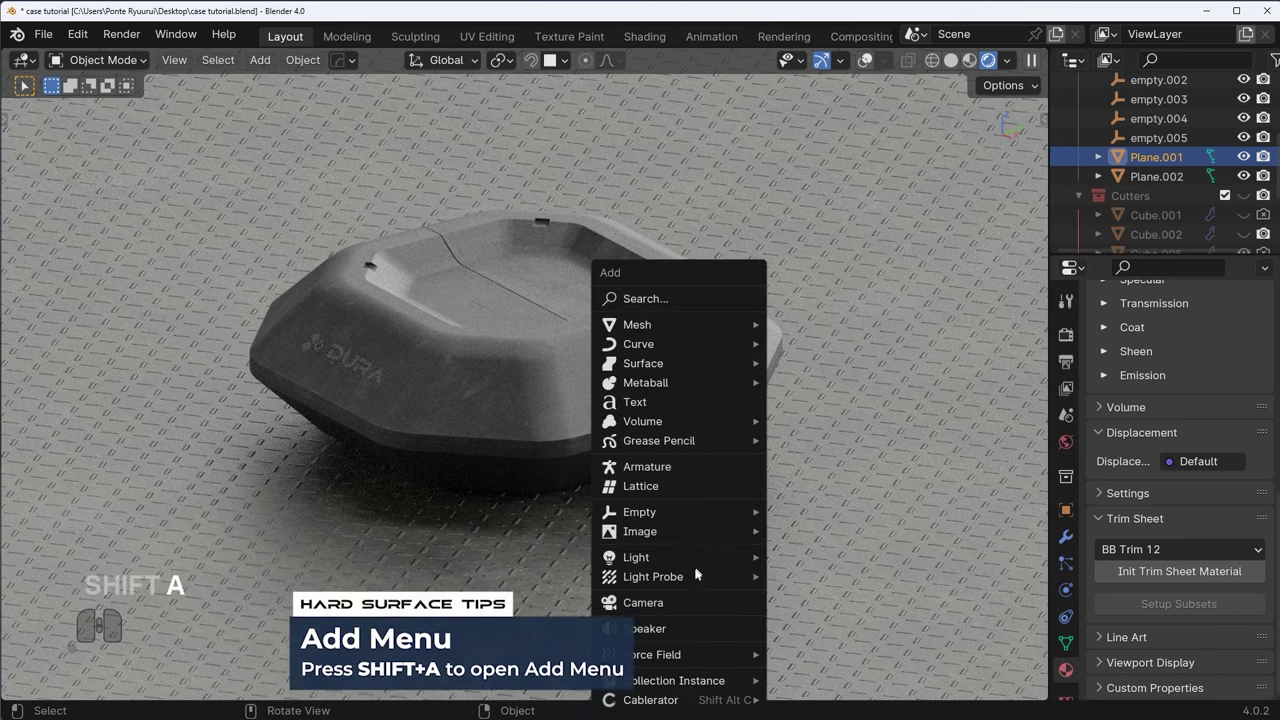
left_click(680, 605)
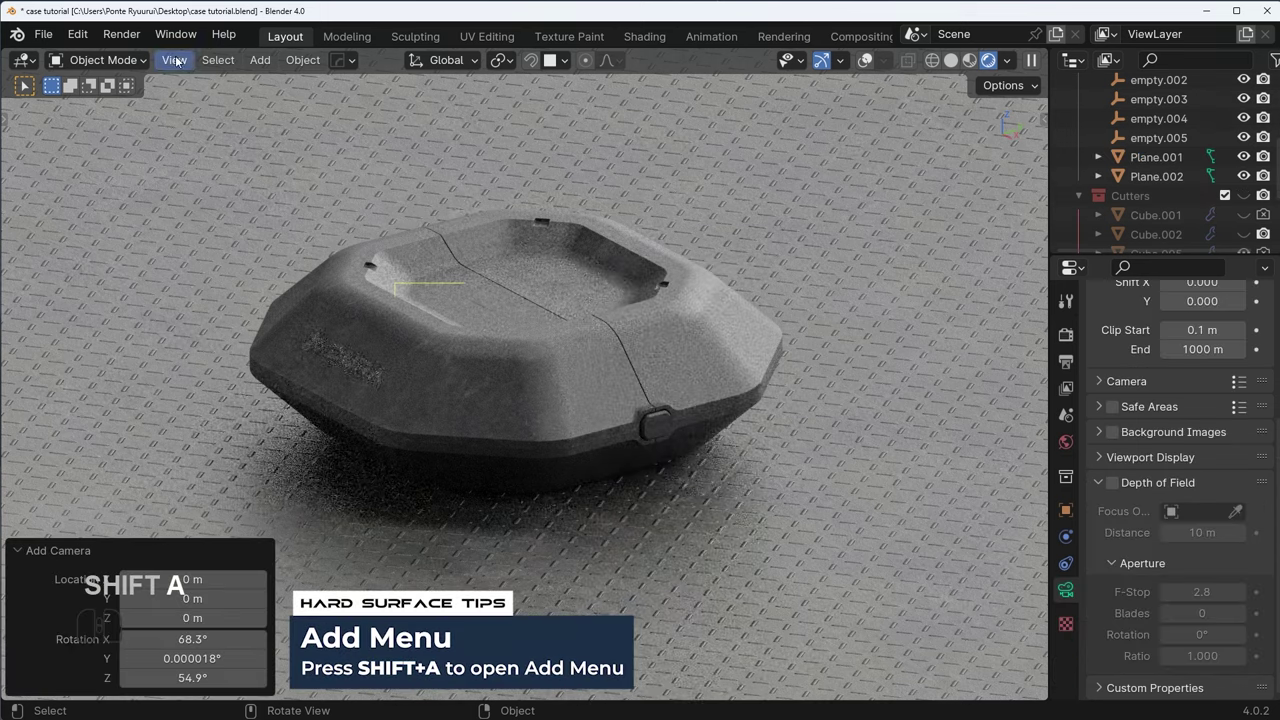
- Align the active camera to the current view of the case and show the viewport overlays
left_click(174, 60)
mouse_move(226, 359)
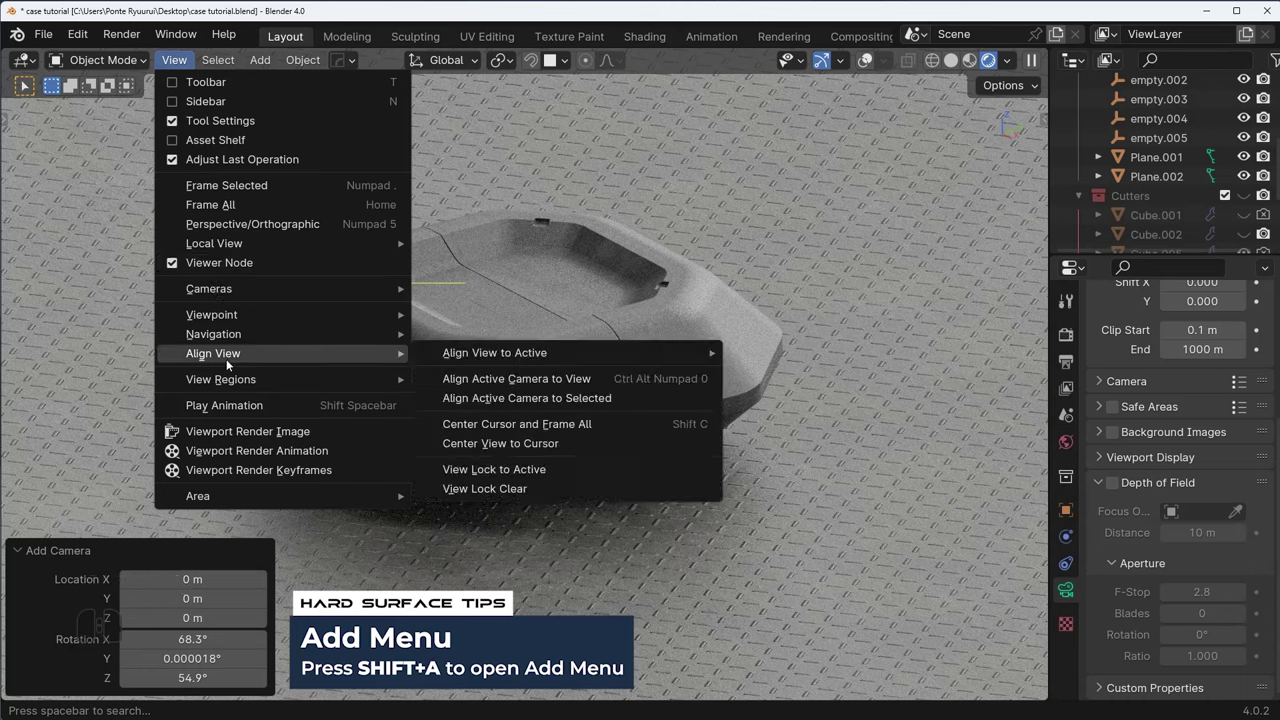
left_click(491, 380)
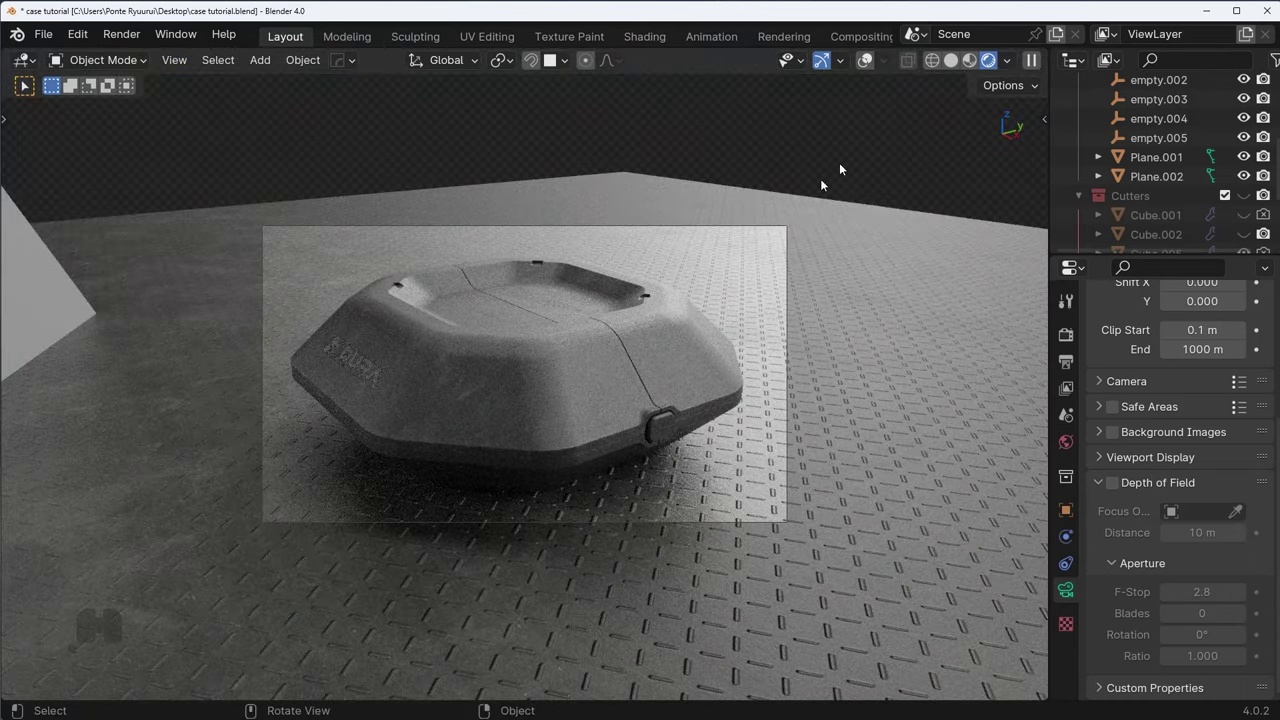
left_click(866, 62)
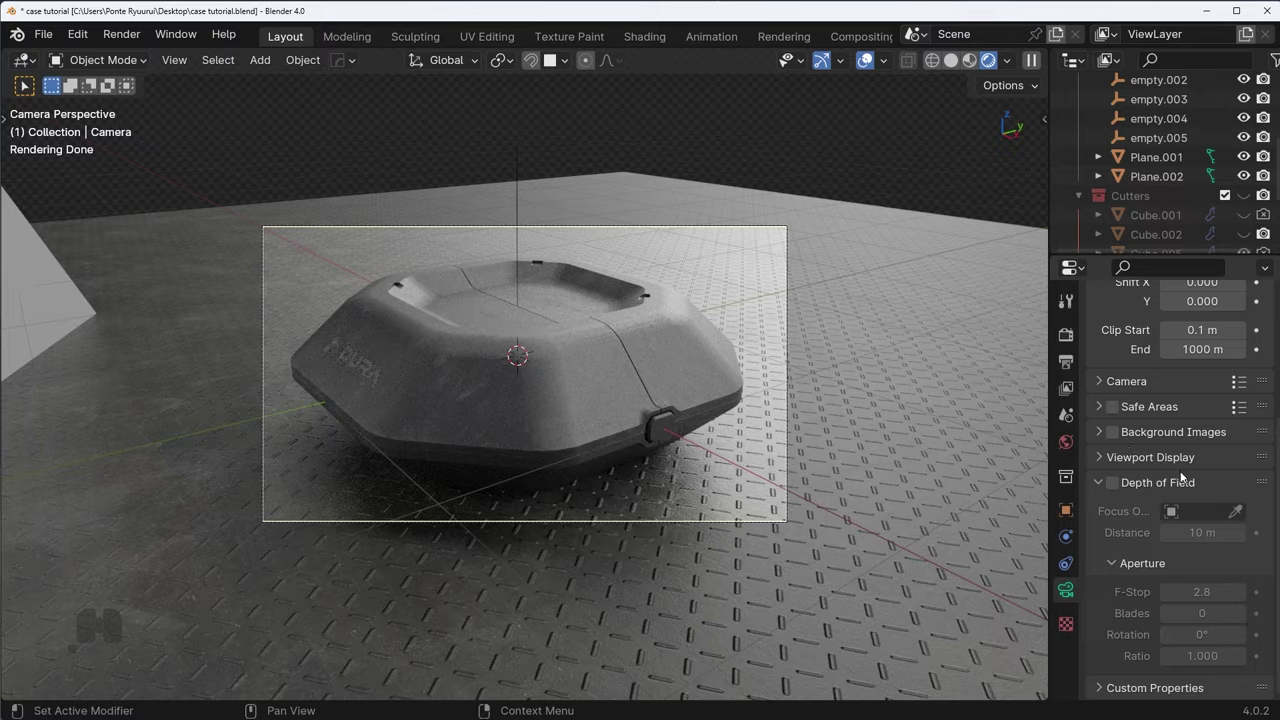
- Set the camera's focal length to 135 mm
scroll(1184, 476, "up", 5)
left_click(1208, 395)
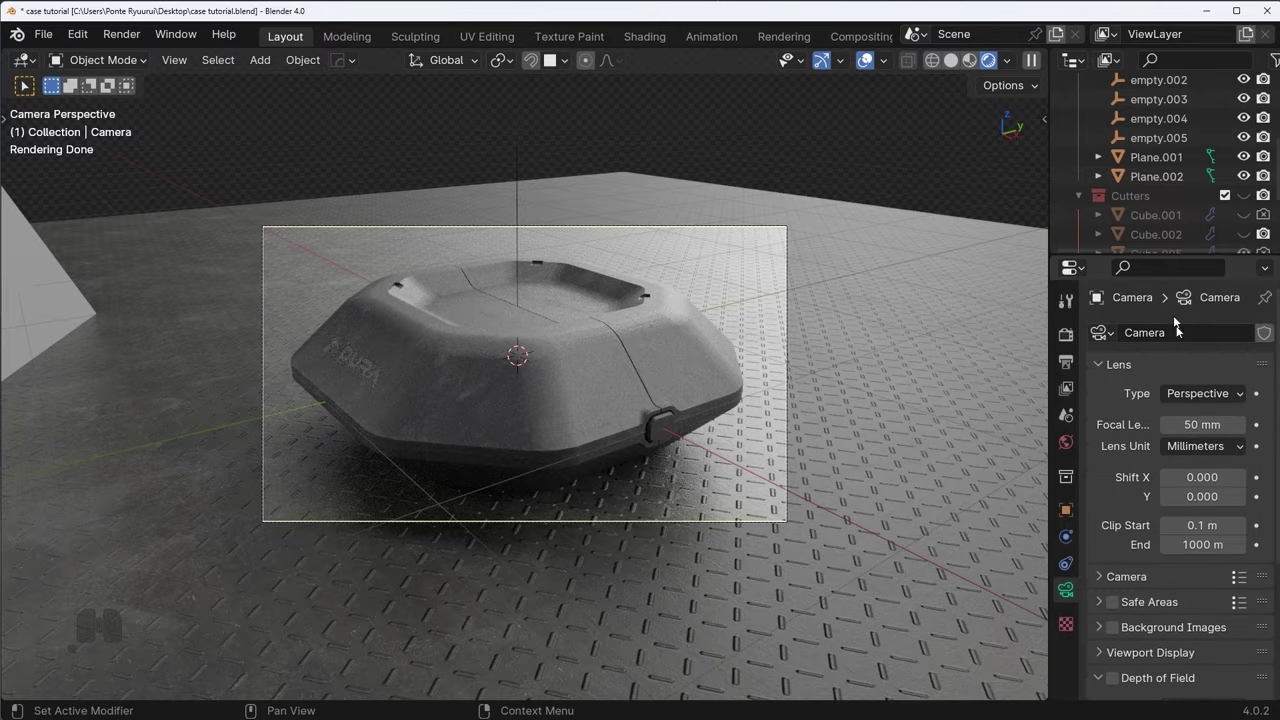
left_click_drag(1202, 424, 1272, 424)
left_click(1190, 424)
type("135")
key("Return")
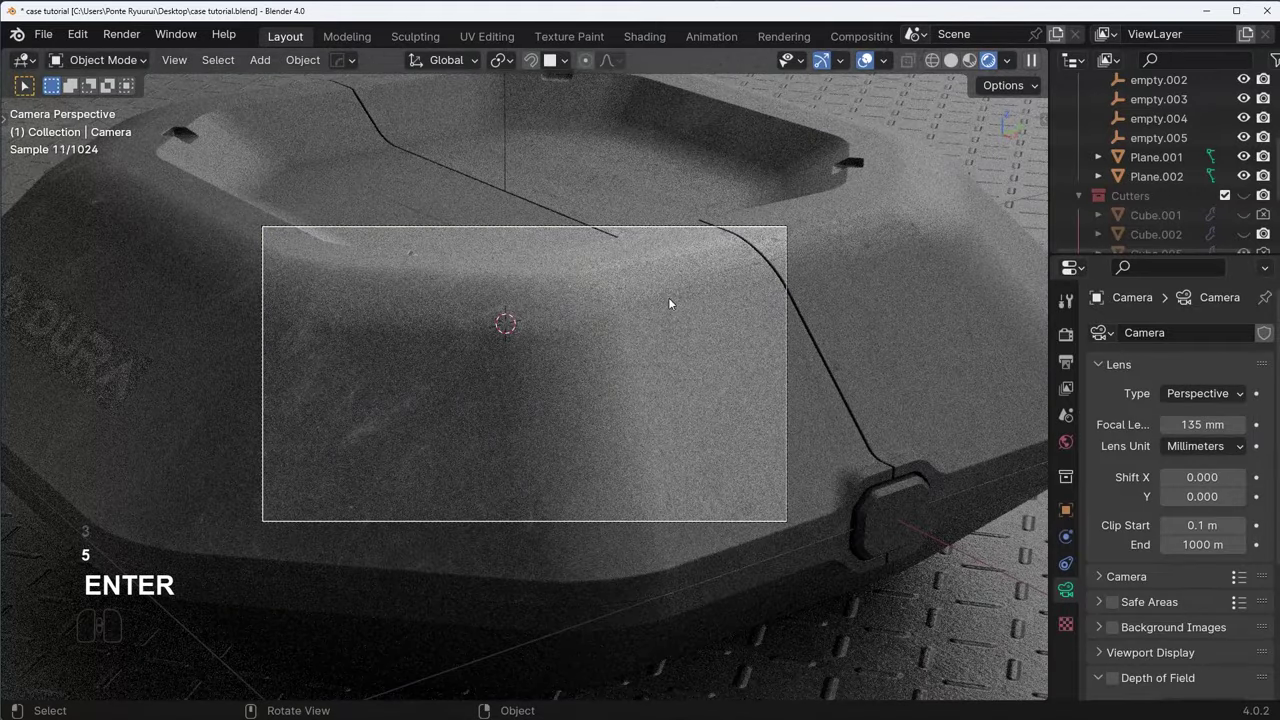
- Pull the camera back about 6 m along its local Z axis and shift it to frame the case
key("g")
key("z")
key("z")
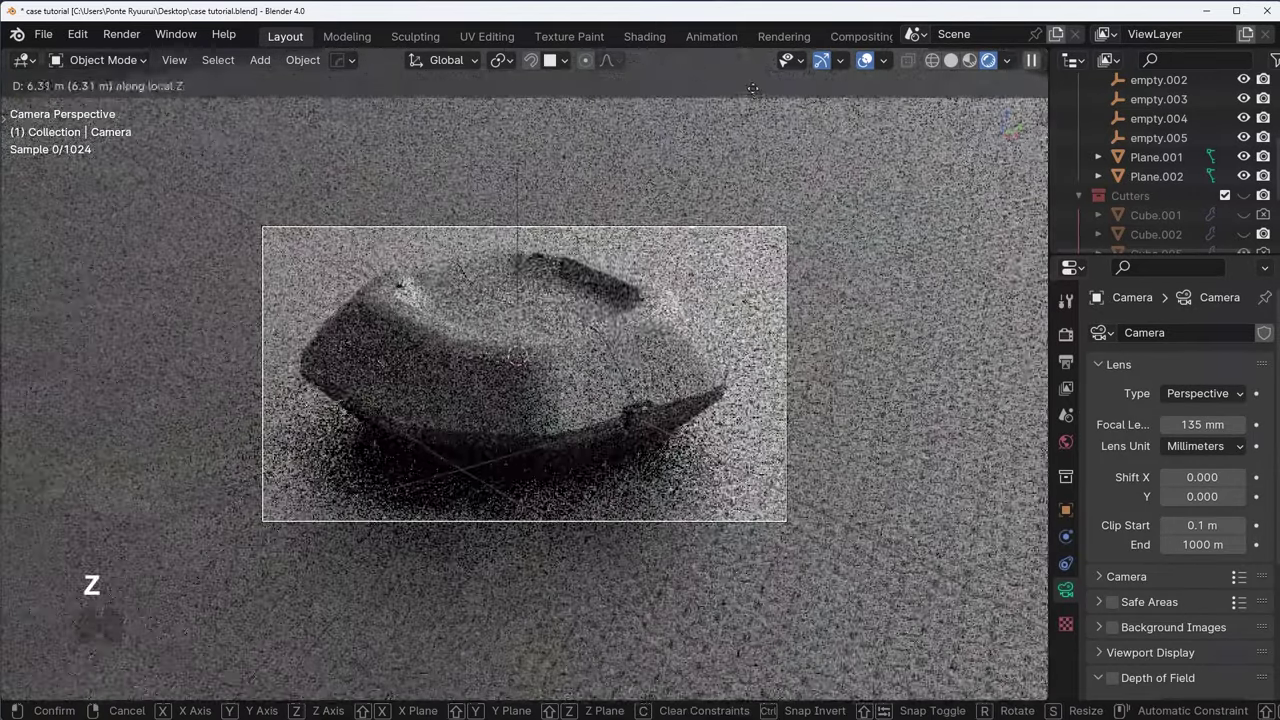
left_click(836, 110)
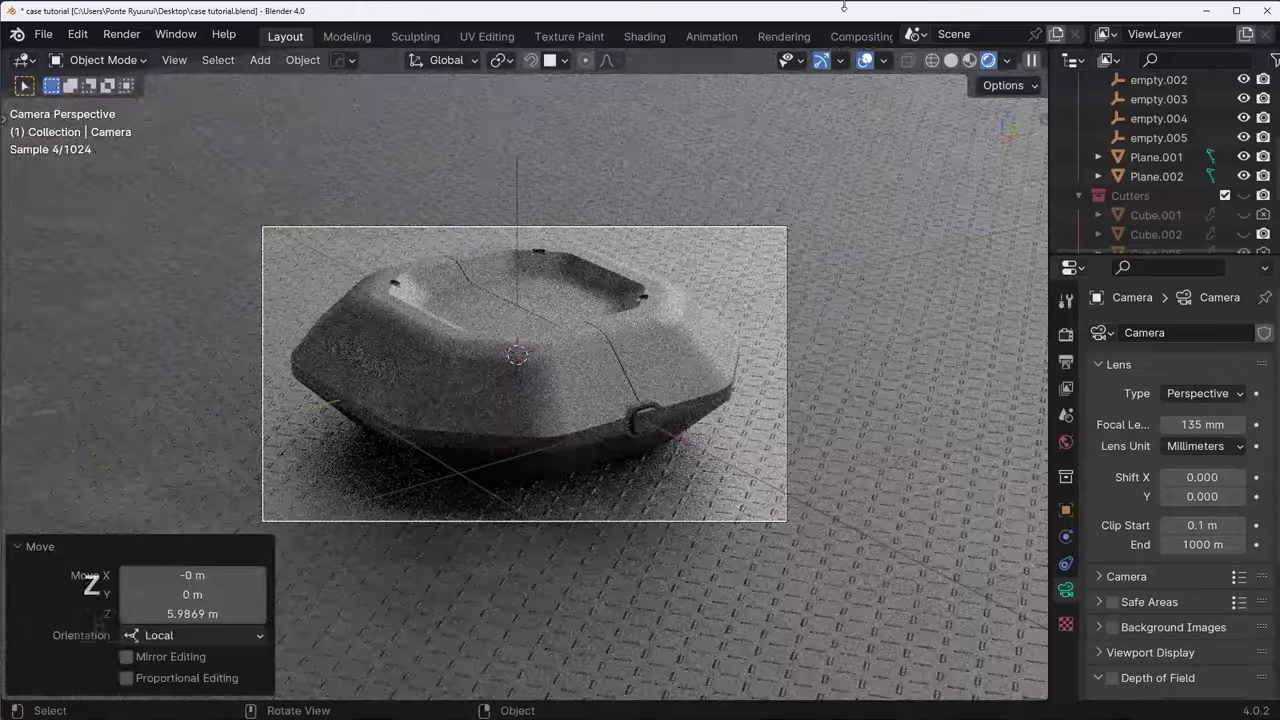
key("g")
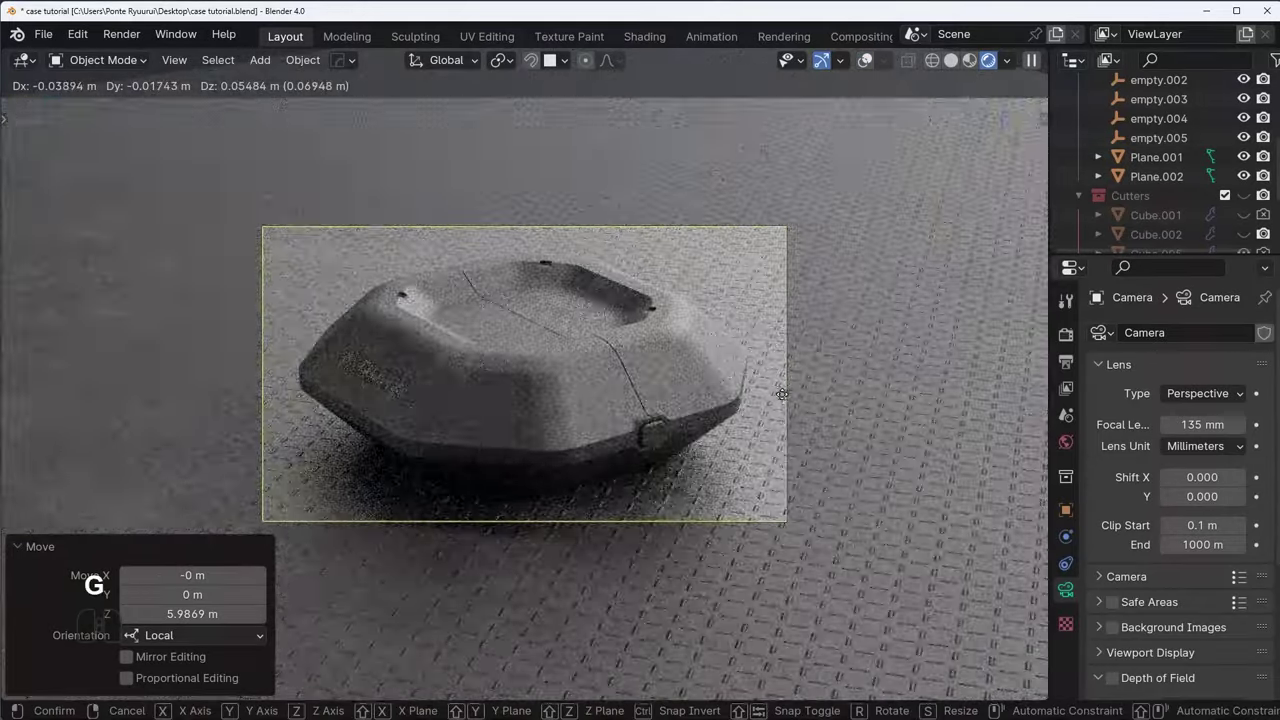
left_click(782, 394)
- Enable Render Region and pull the camera slightly farther back along its local Z axis
left_click(1066, 361)
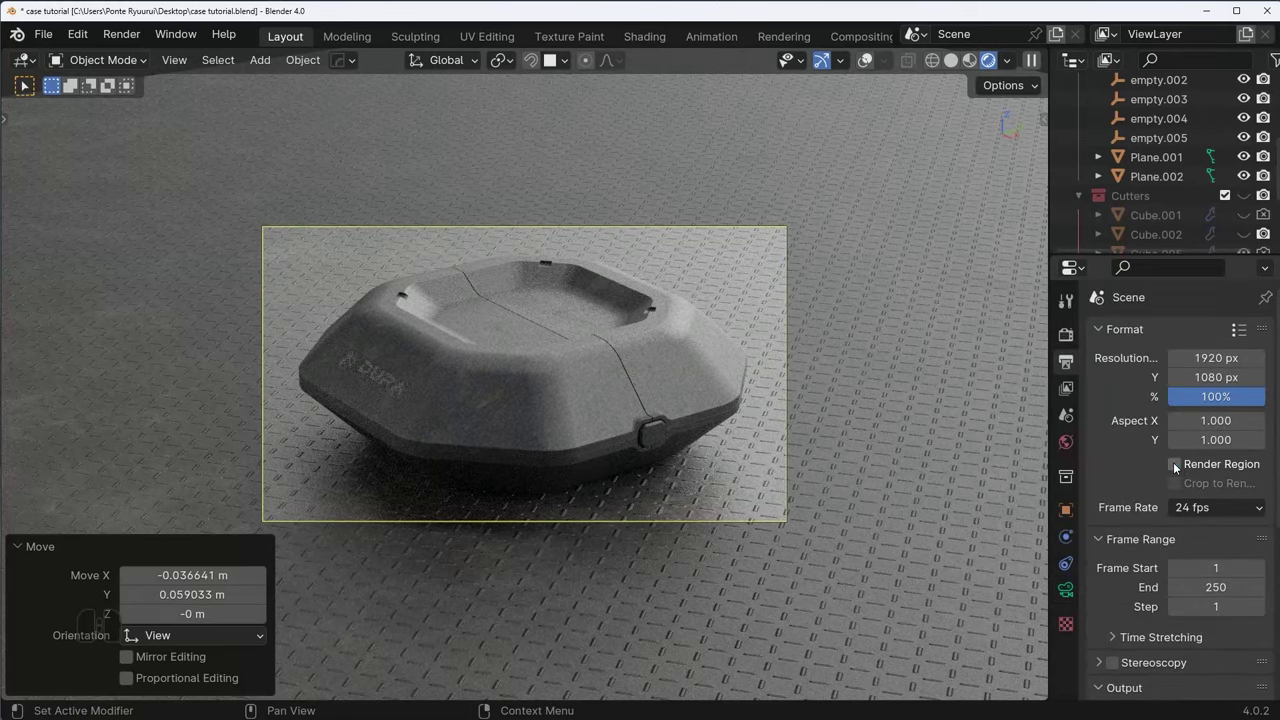
left_click(1174, 464)
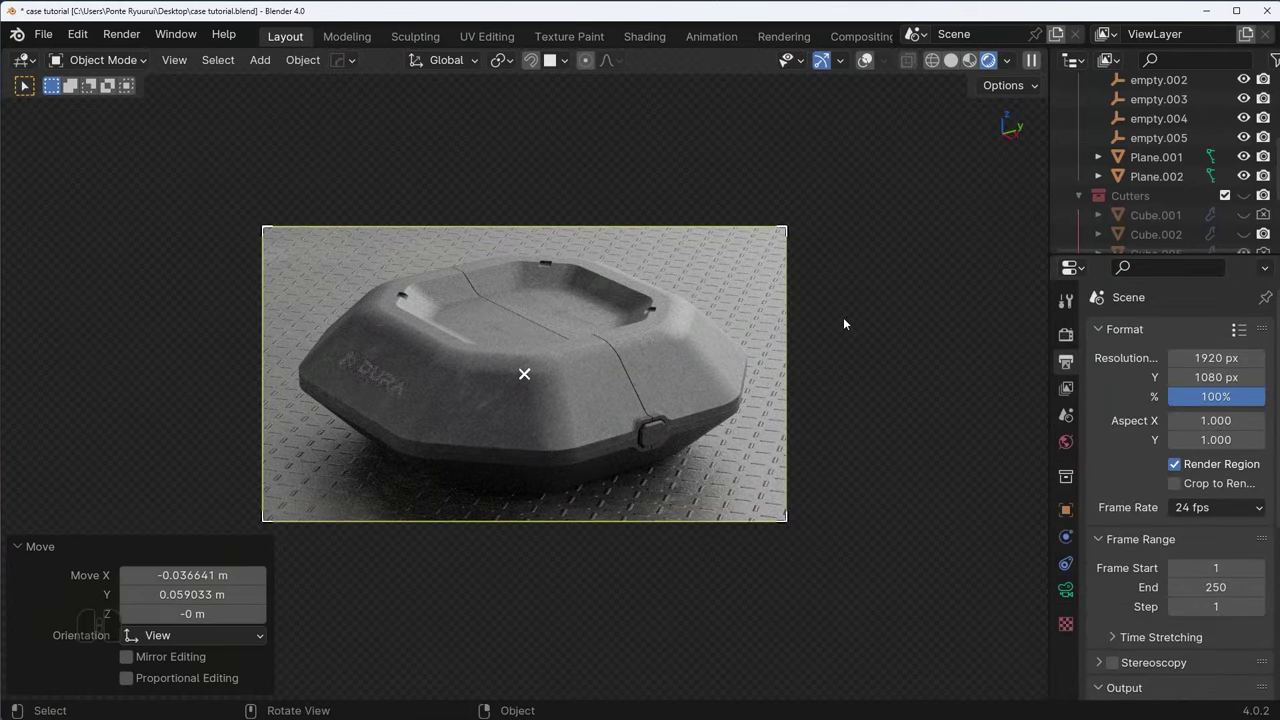
key("g")
key("z")
key("z")
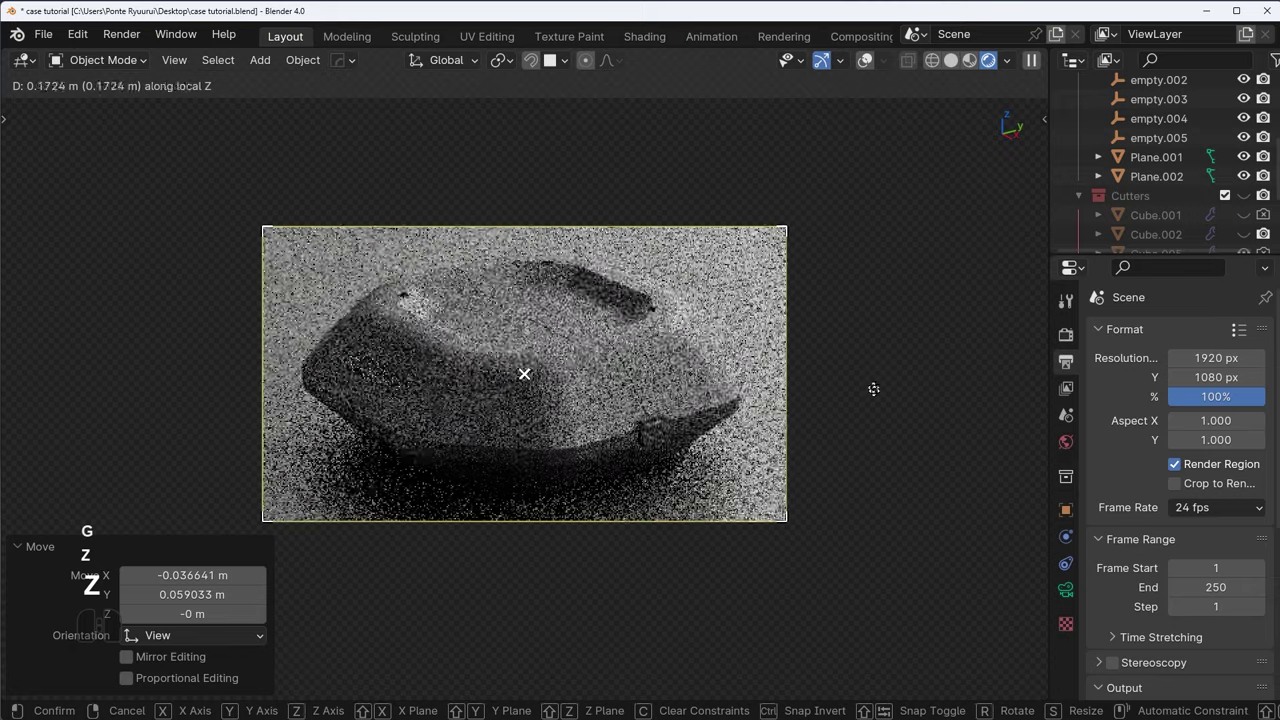
left_click(880, 413)
left_click(880, 349)
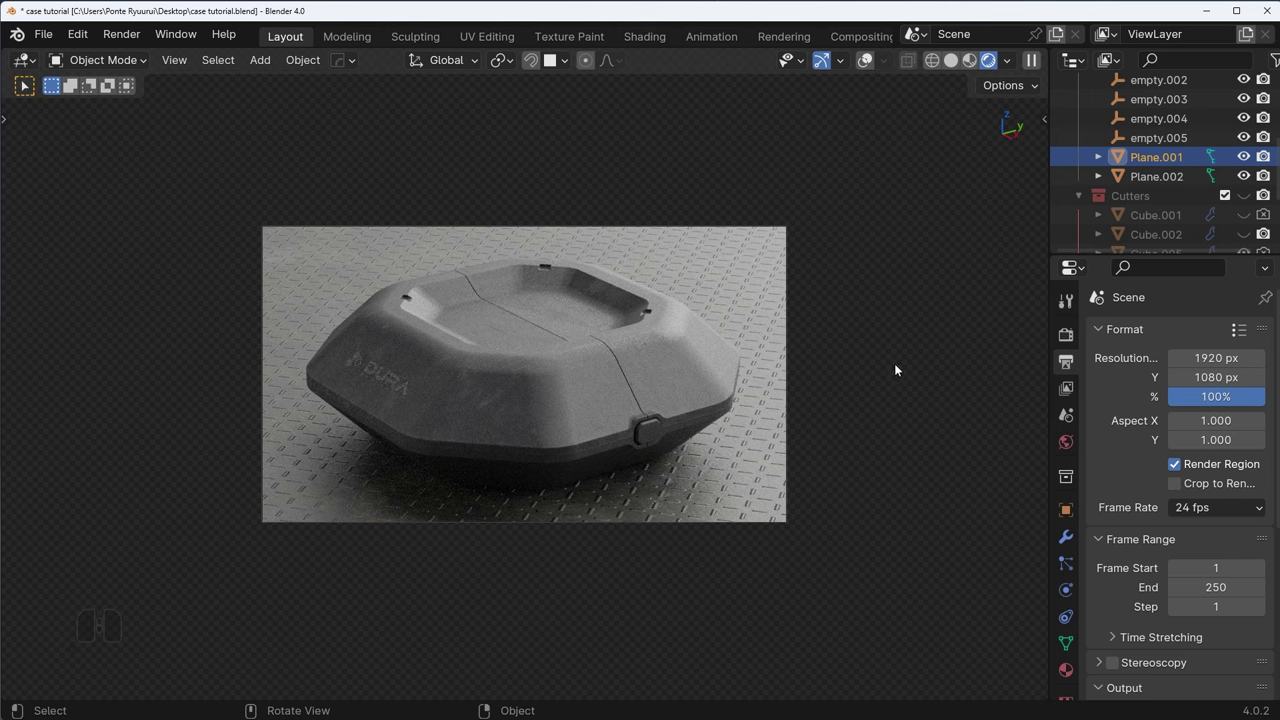
- Show the overlays, select the camera, and nudge it slightly to refine the case's framing
left_click(865, 60)
left_click(665, 227)
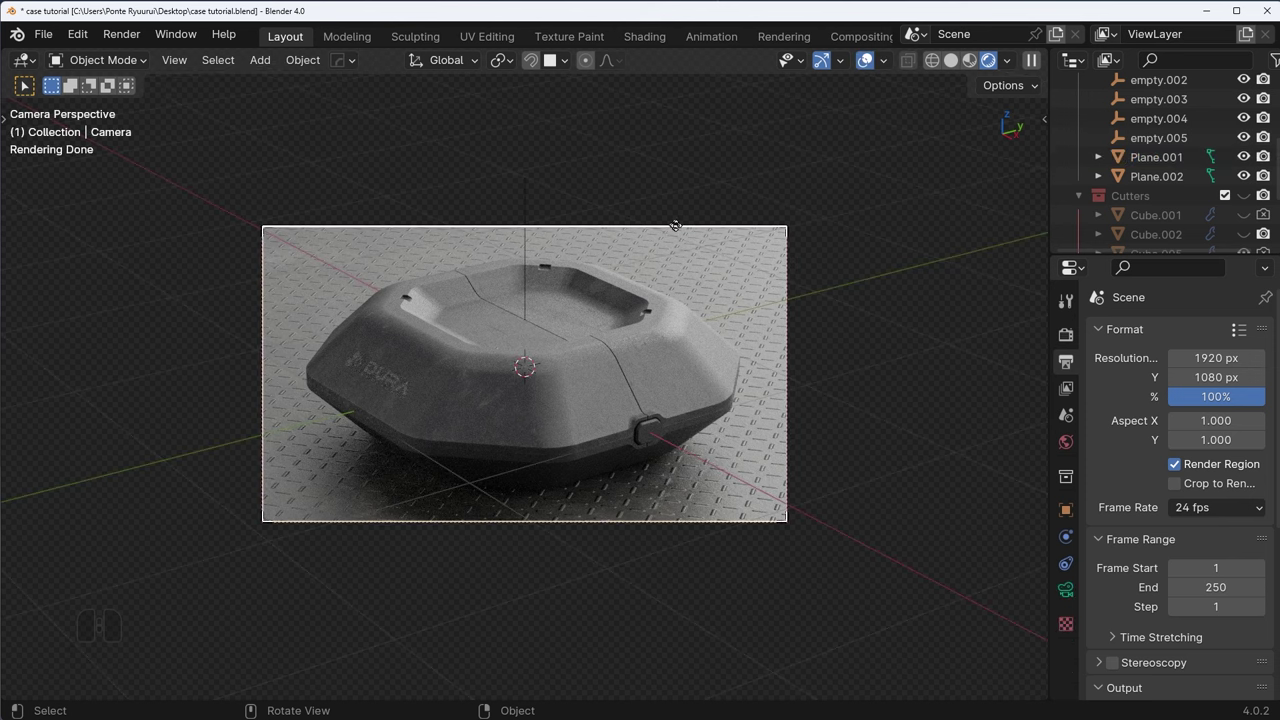
key("g")
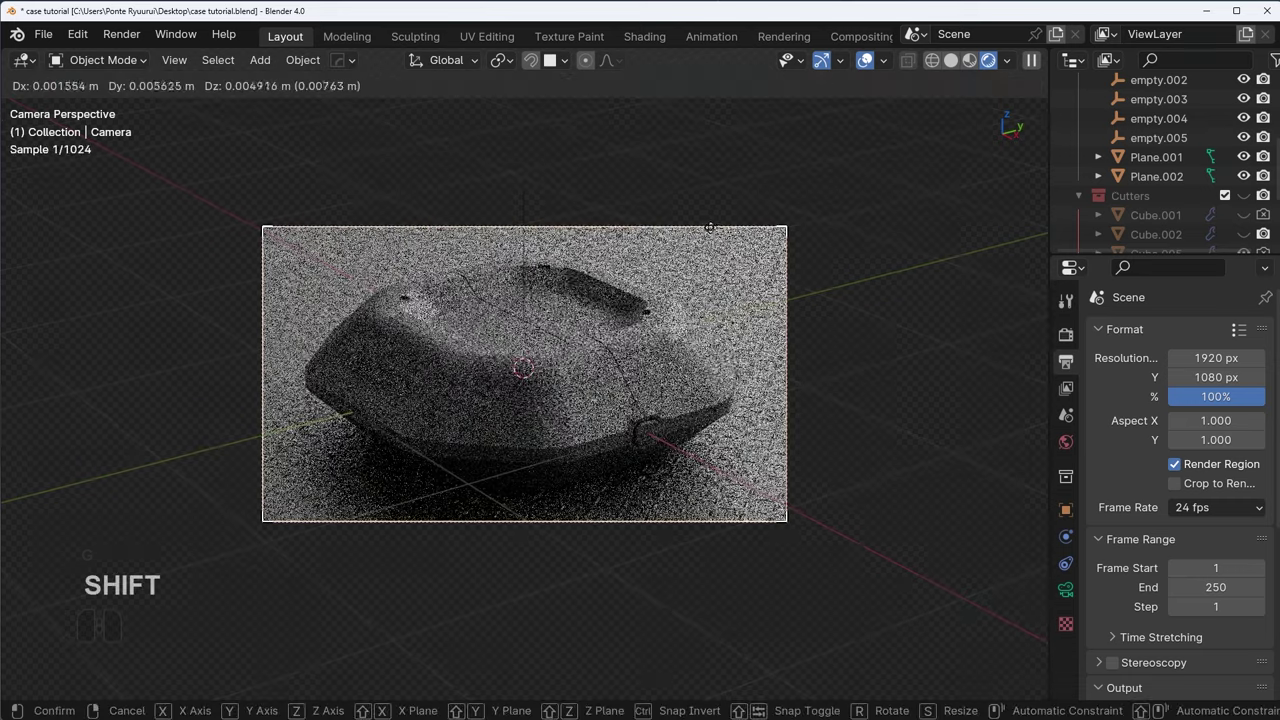
left_click(706, 228)
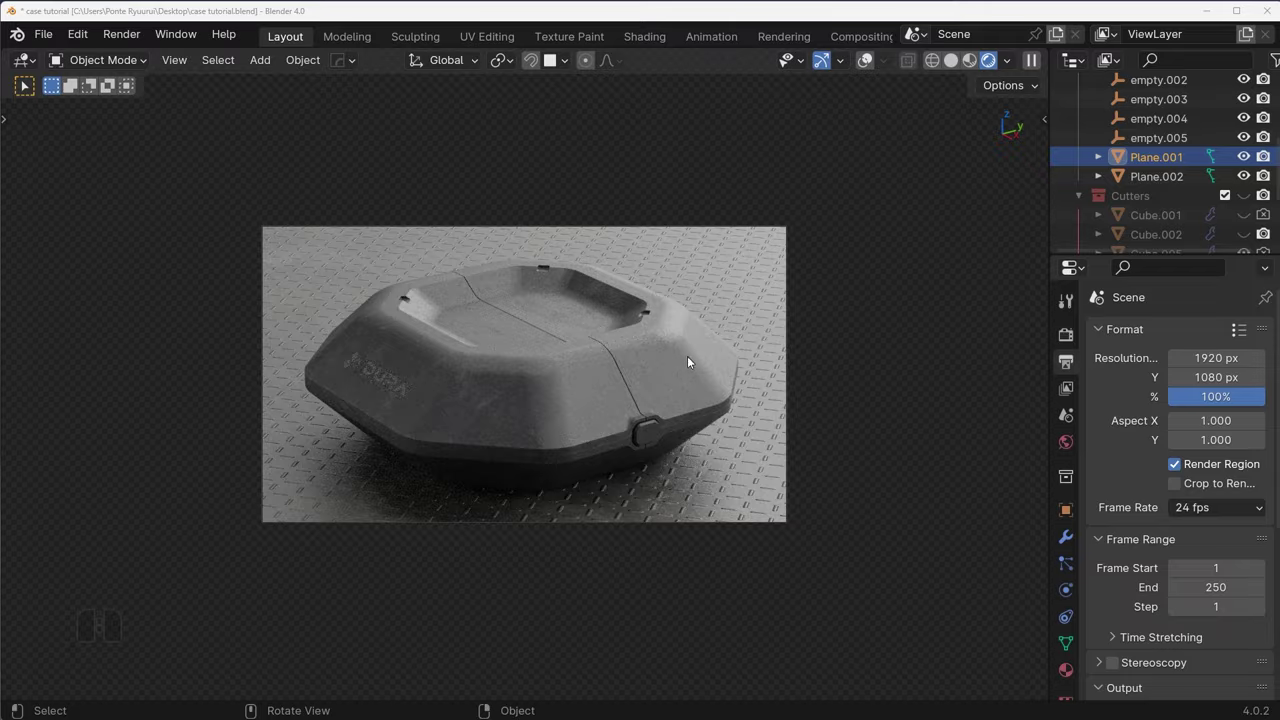
- Insert a round domed decal from the DECALmachine library at the latch on the side of the case
middle_click_drag(687, 362, 660, 365)
scroll(660, 440, "up", 13)
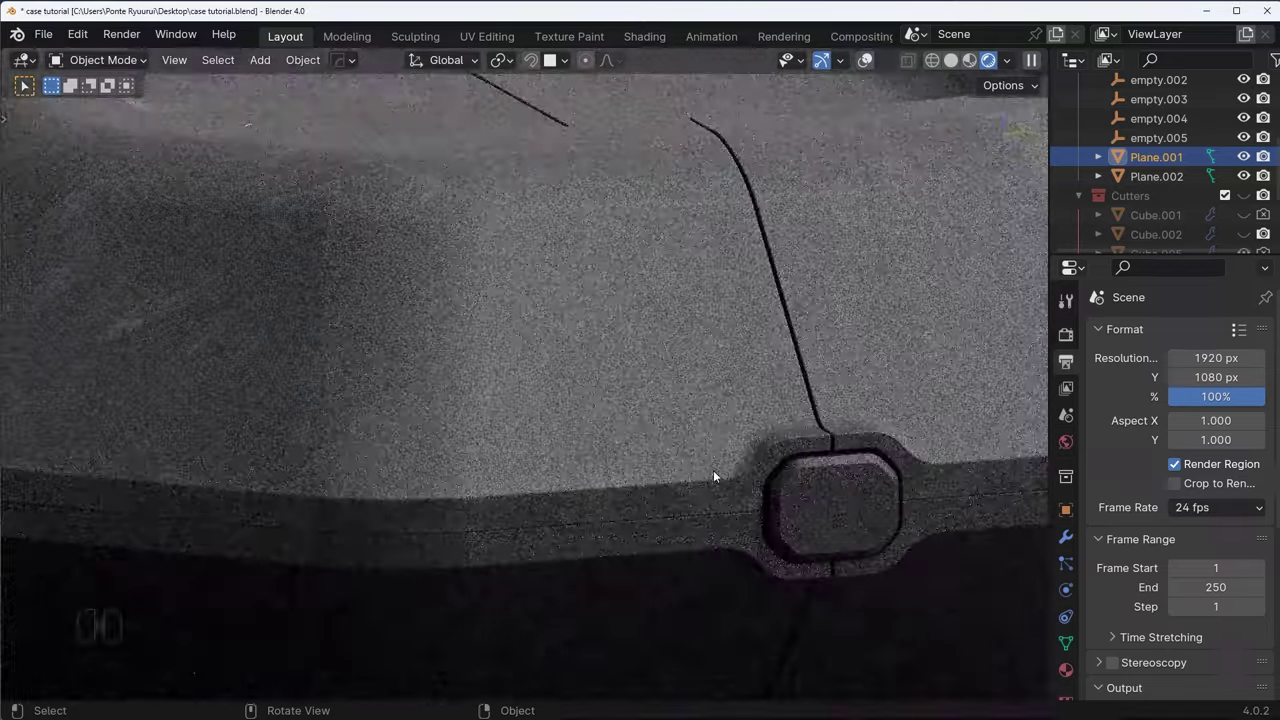
key("KP_5")
middle_click_drag(713, 470, 590, 404, "shift")
middle_click_drag(691, 414, 691, 399)
key("v")
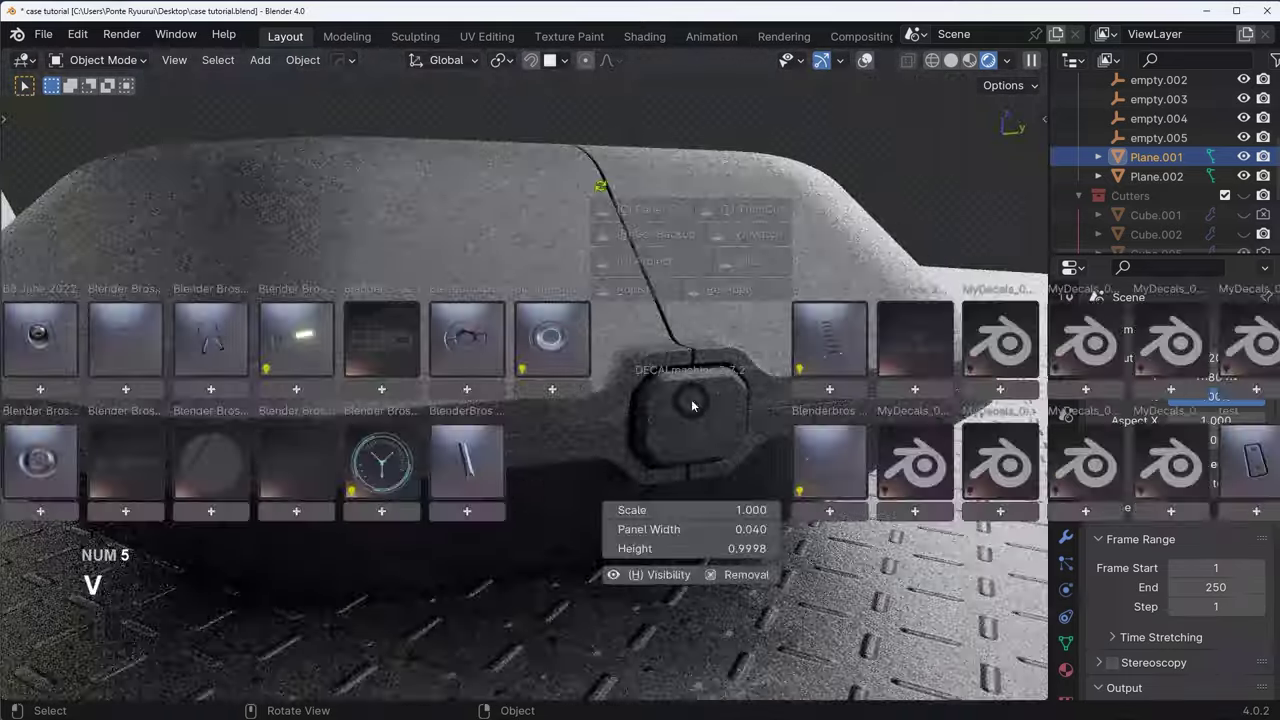
left_click(458, 343)
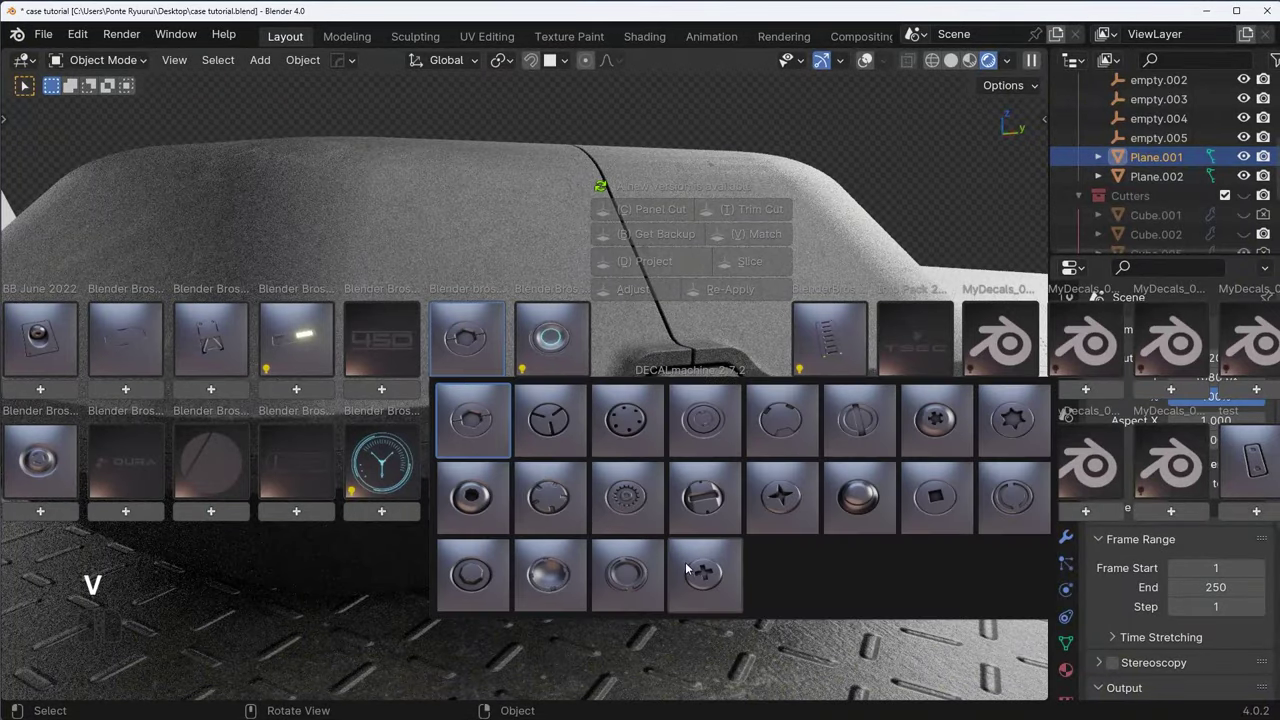
left_click(810, 477)
- Scale the domed decal by 0.071 and snap it onto the latch face
key("s")
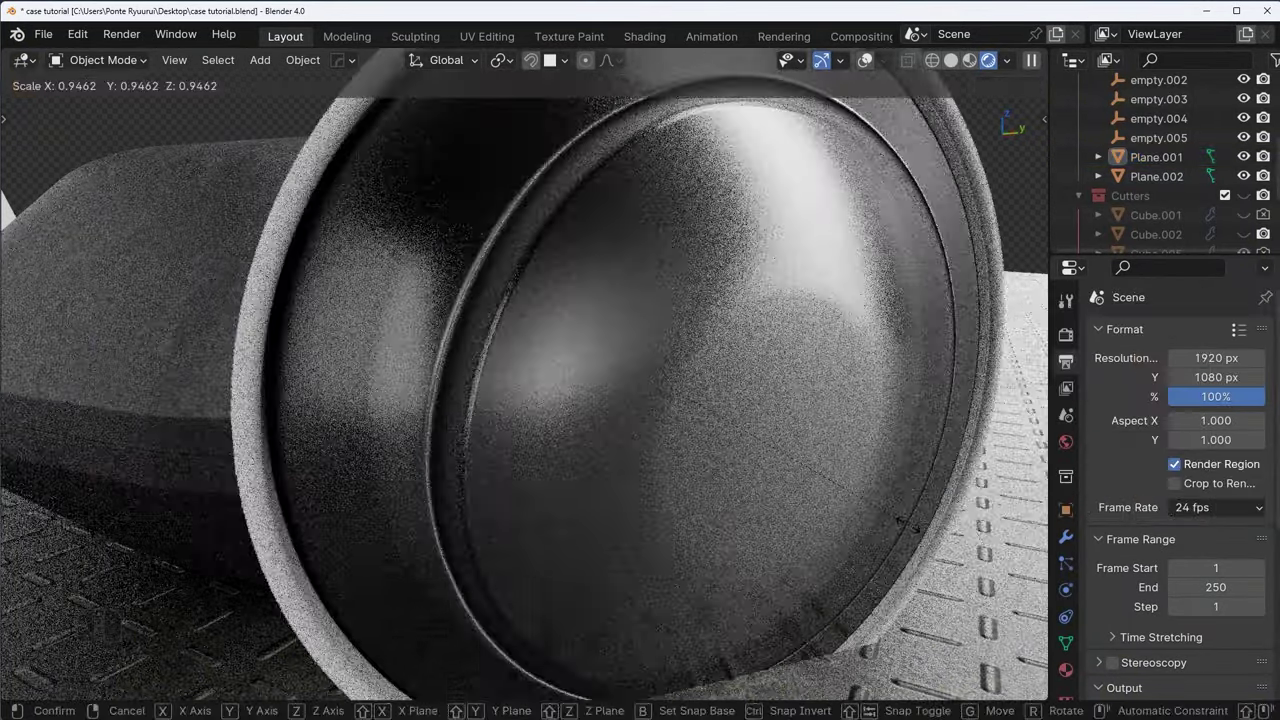
key("Return")
key("g")
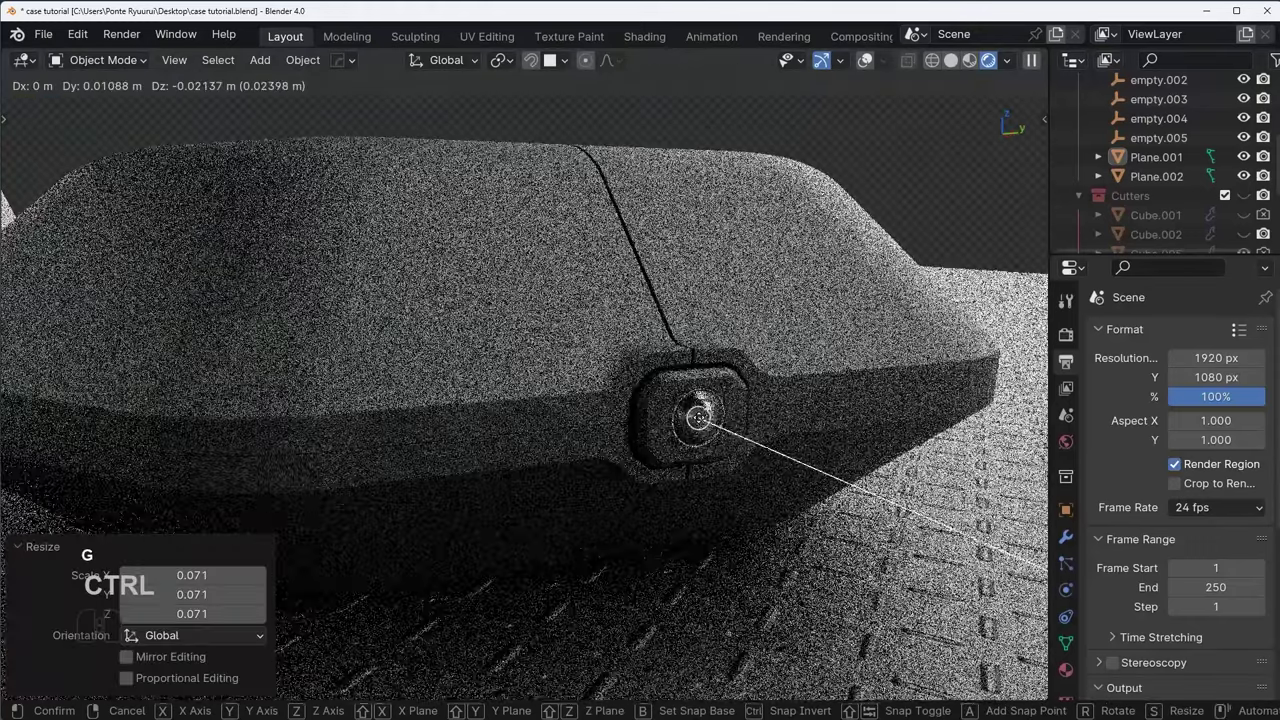
left_click(666, 438)
- Center the domed decal on the latch in side view and scale it by 0.814
key("KP_3")
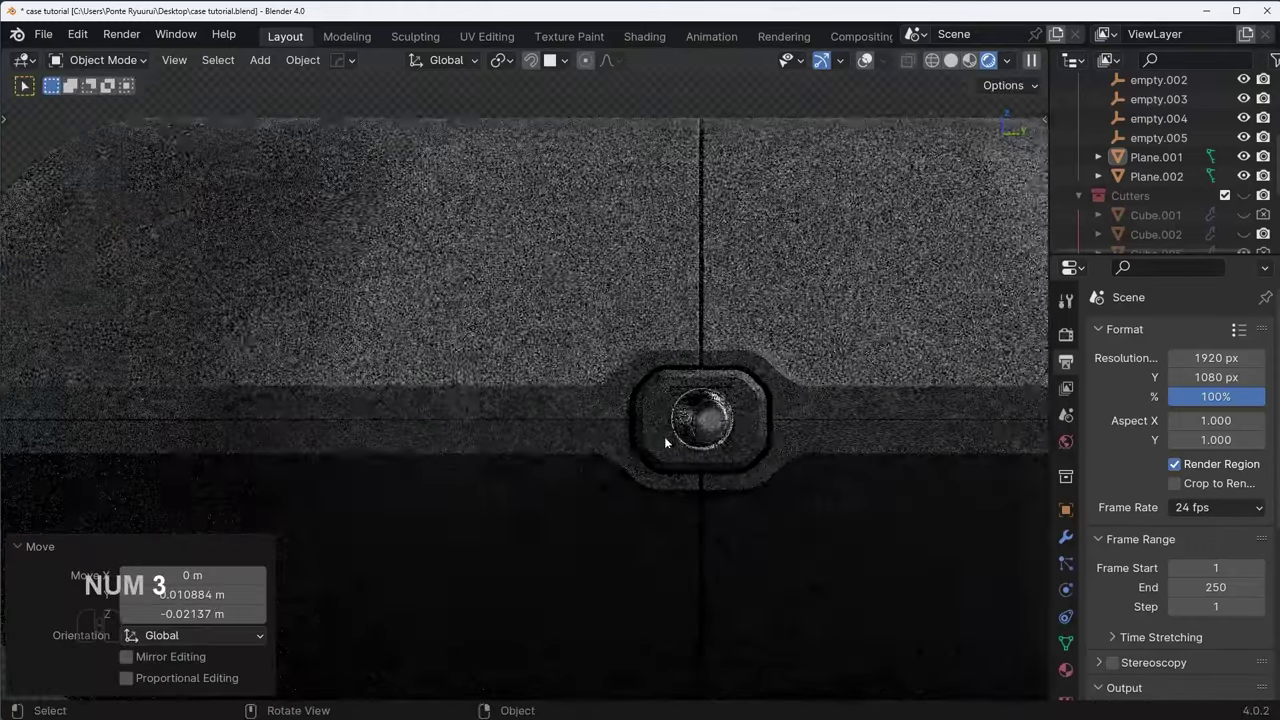
scroll(666, 438, "up", 3)
middle_click_drag(783, 429, 694, 376, "shift")
scroll(694, 376, "up", 2)
scroll(693, 376, "up", 2)
key("g")
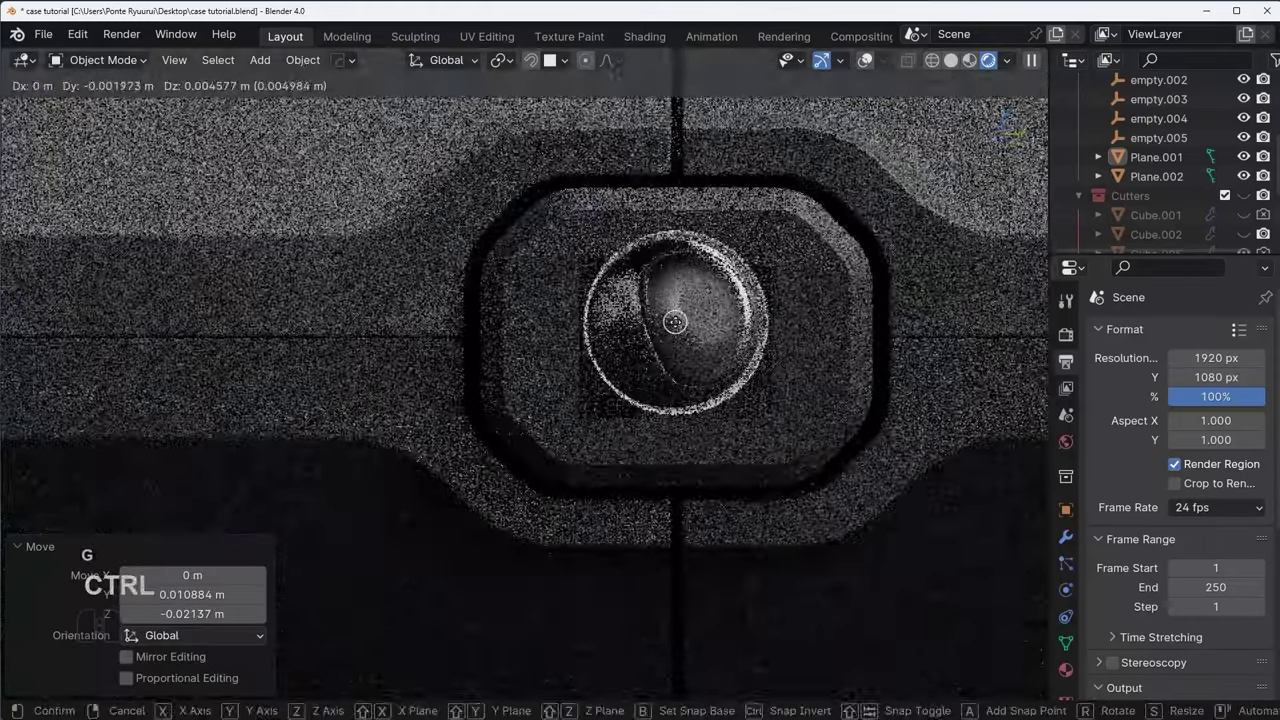
key("s")
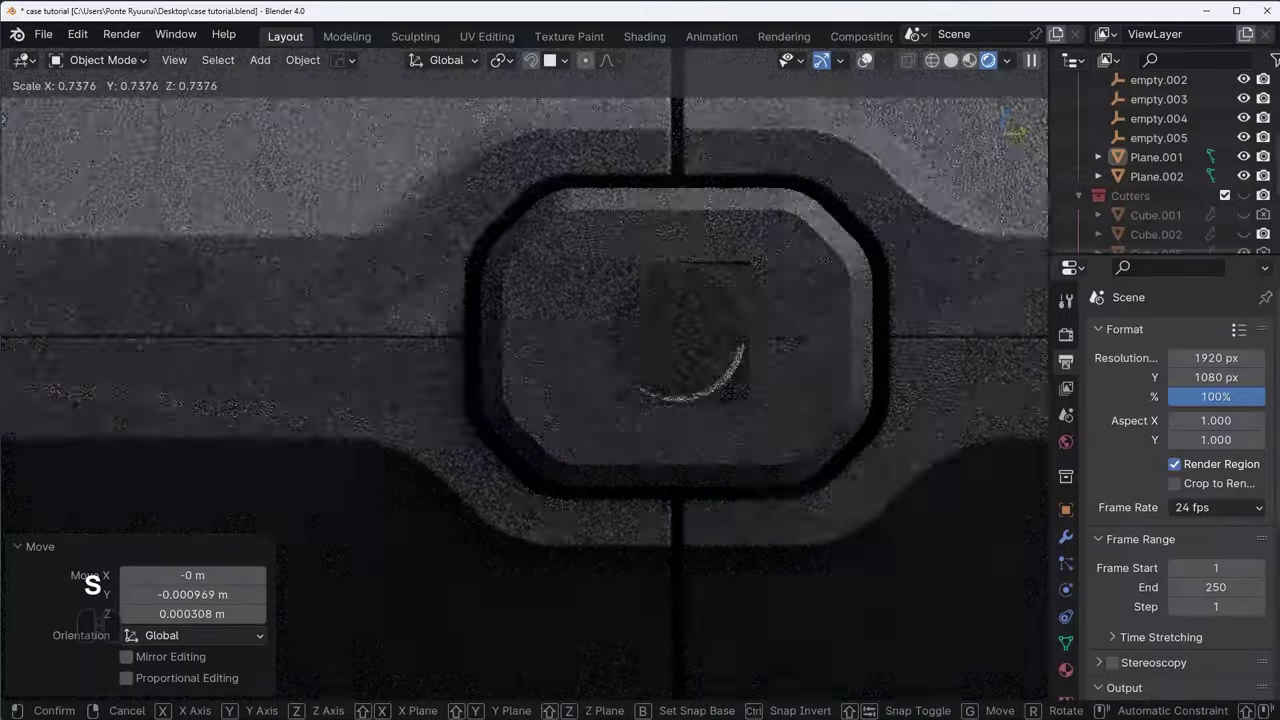
key("Return")
- Match the domed latch decal's material with DECALmachine's Match tool
scroll(682, 359, "down", 3)
middle_click_drag(683, 359, 751, 406)
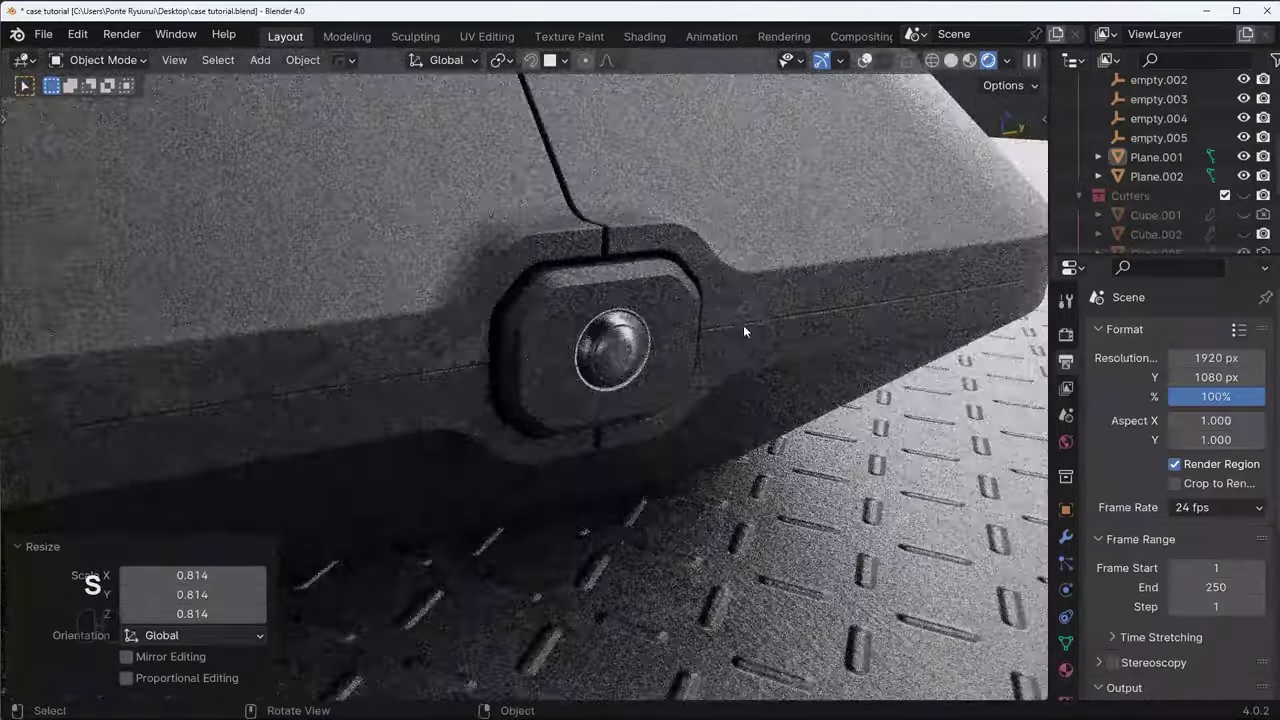
key("v")
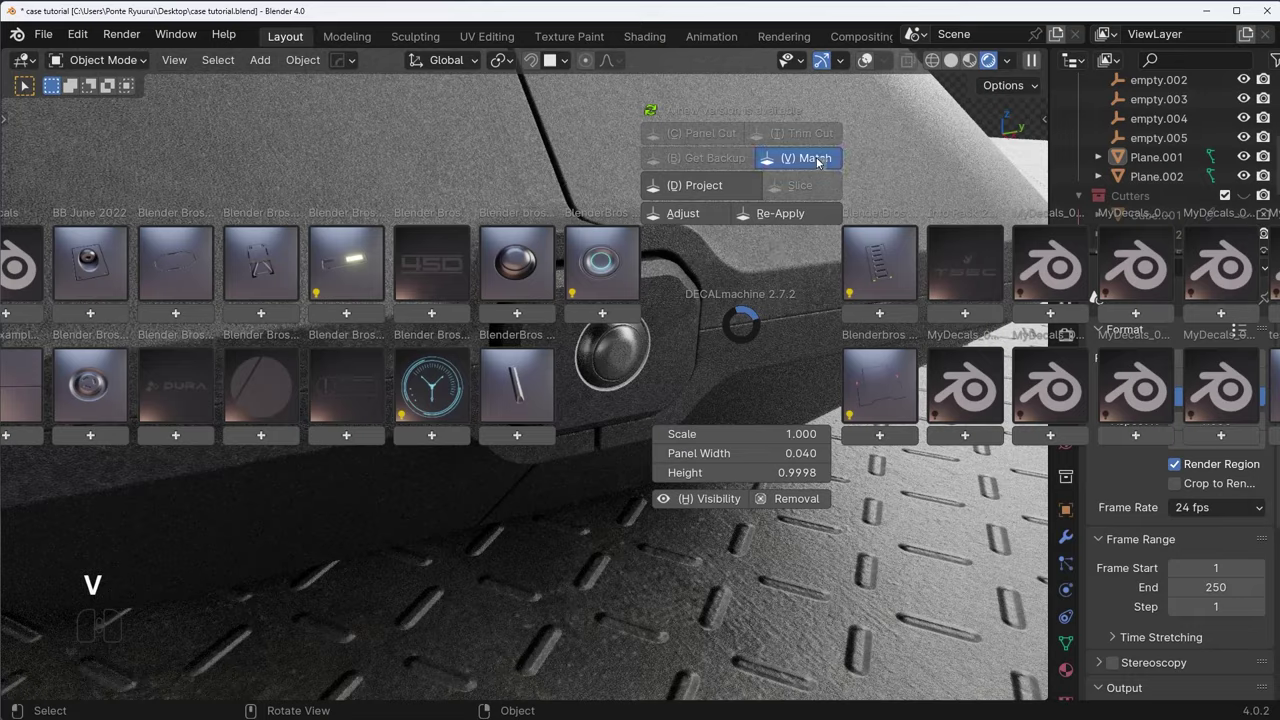
left_click(800, 158)
key("v")
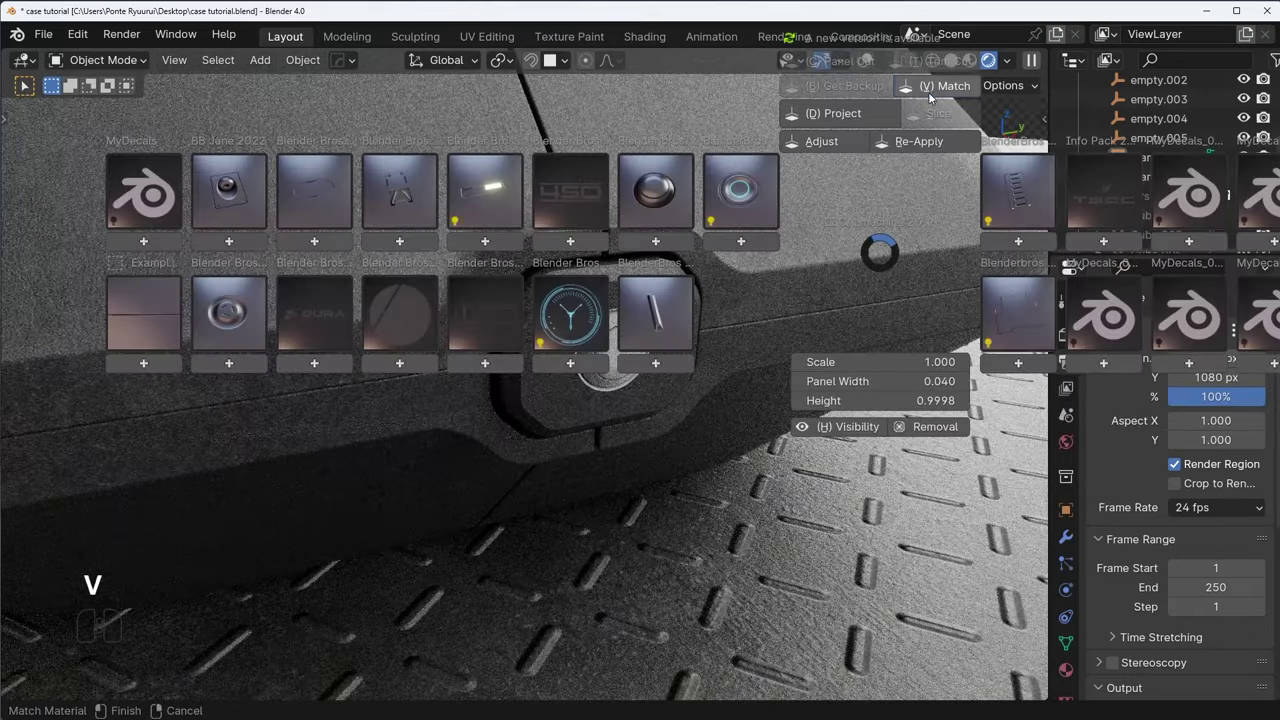
left_click(930, 94)
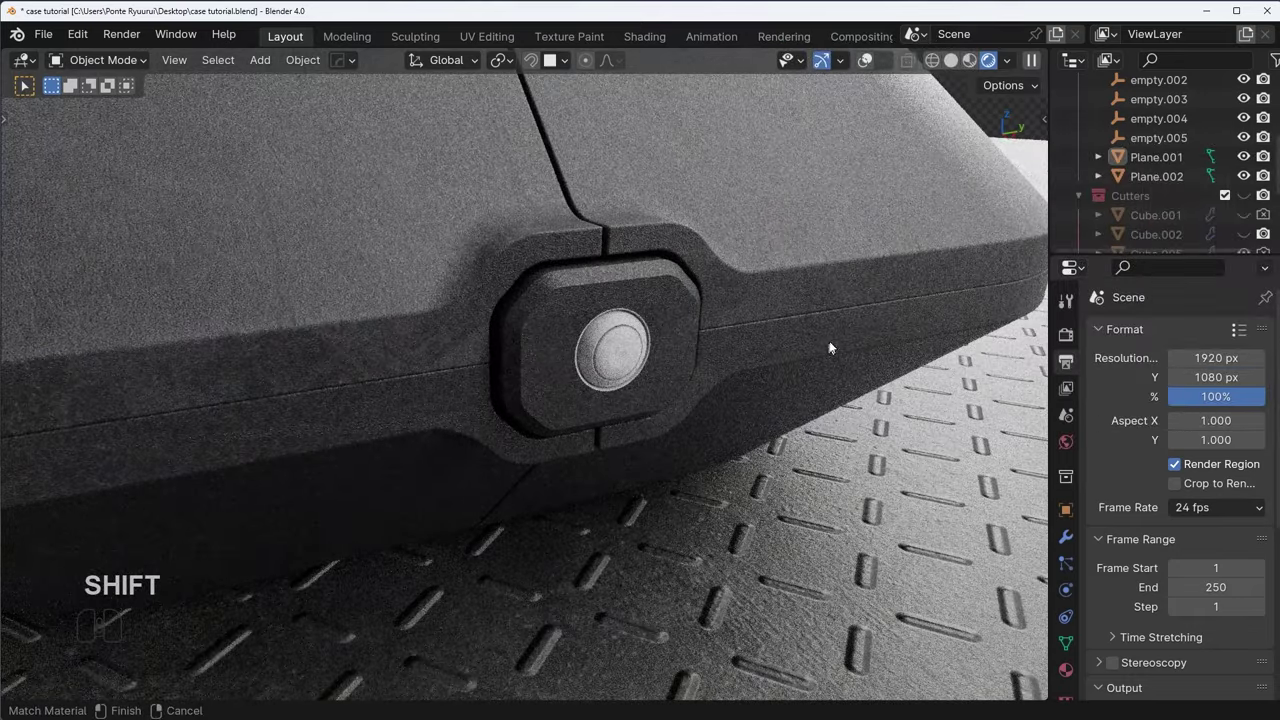
left_click(831, 346)
- Show the viewport overlays and rerun Match on the latch decal's material
middle_click_drag(876, 84, 894, 74)
left_click(866, 60)
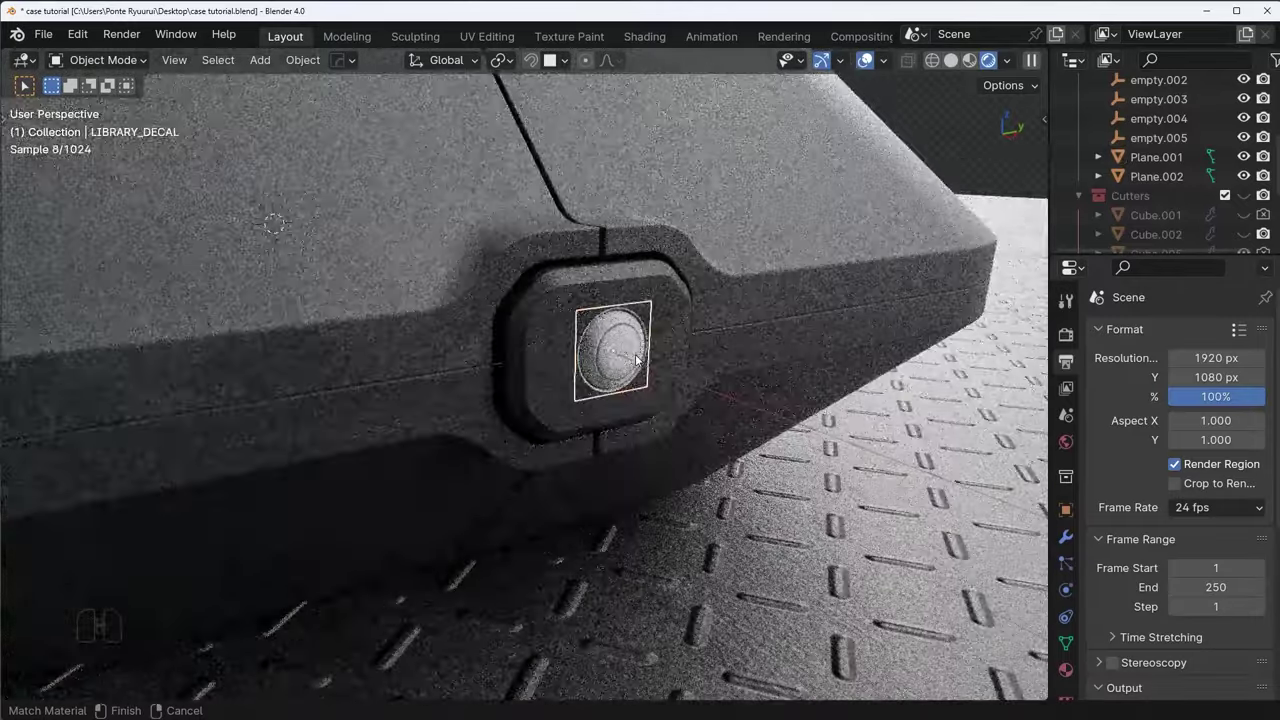
middle_click_drag(636, 360, 703, 304, "shift")
key("v")
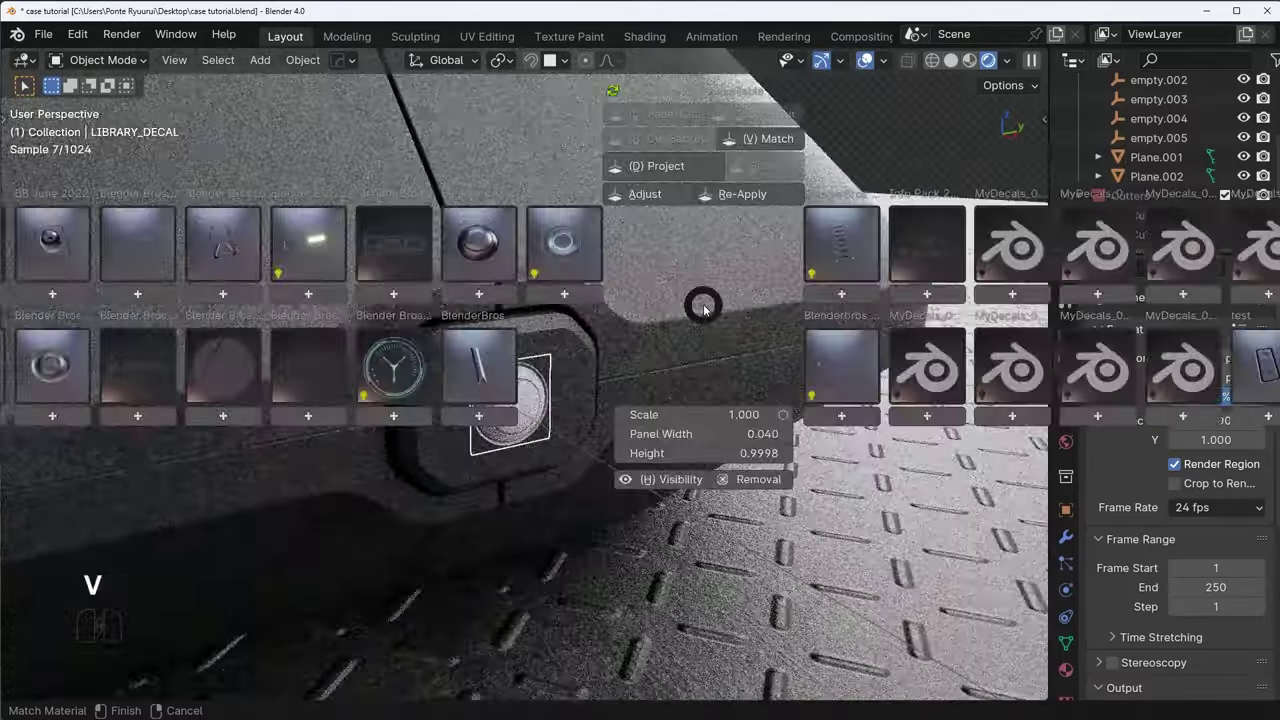
left_click(780, 141)
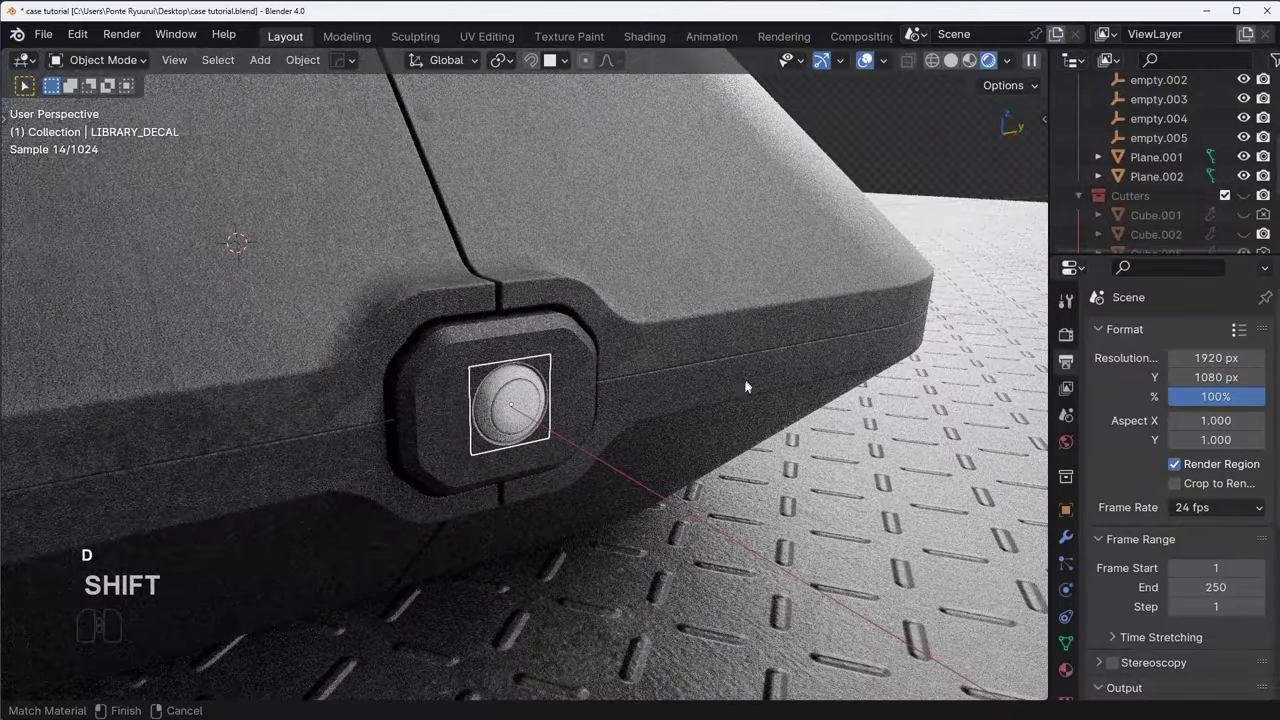
middle_click_drag(796, 319, 779, 320)
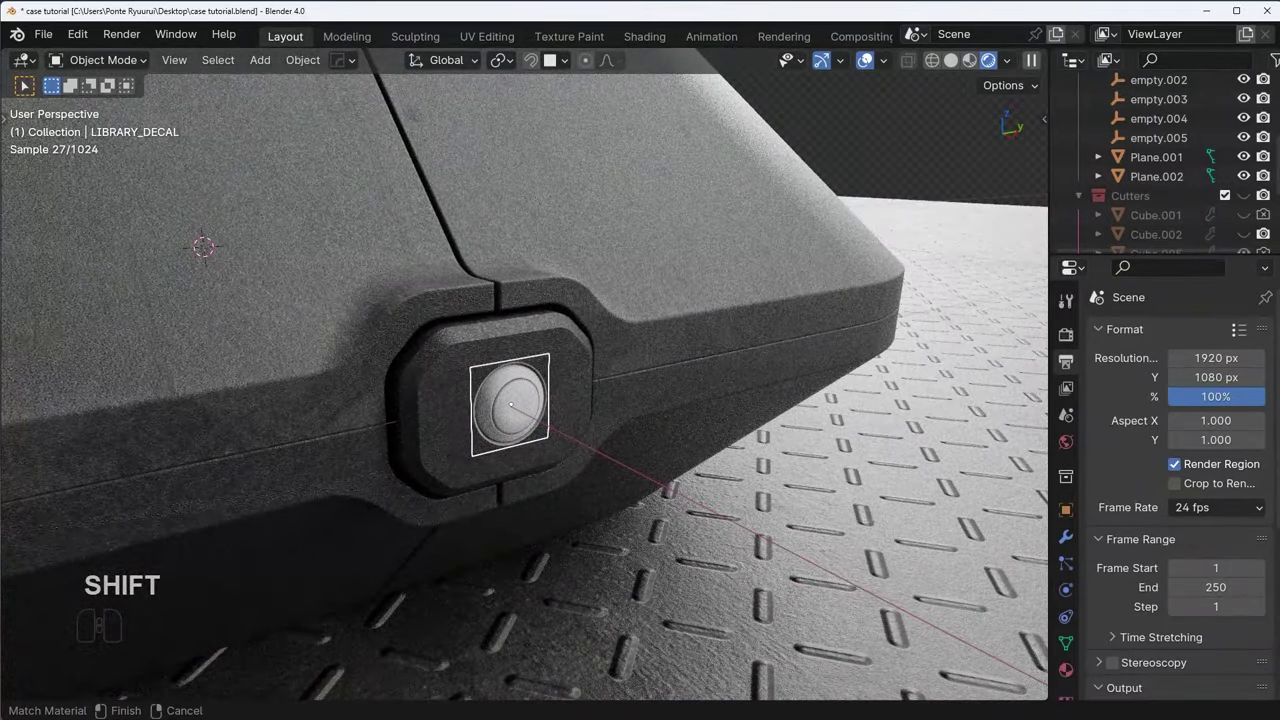
- Select the latch decal and mirror it across the global X axis about the 3D cursor with a new Mirror modifier
key("a")
scroll(591, 403, "down", 8)
middle_click_drag(591, 403, 622, 428)
scroll(529, 394, "up", 7)
left_click(495, 396)
key("alt+x")
scroll(498, 465, "down", 5)
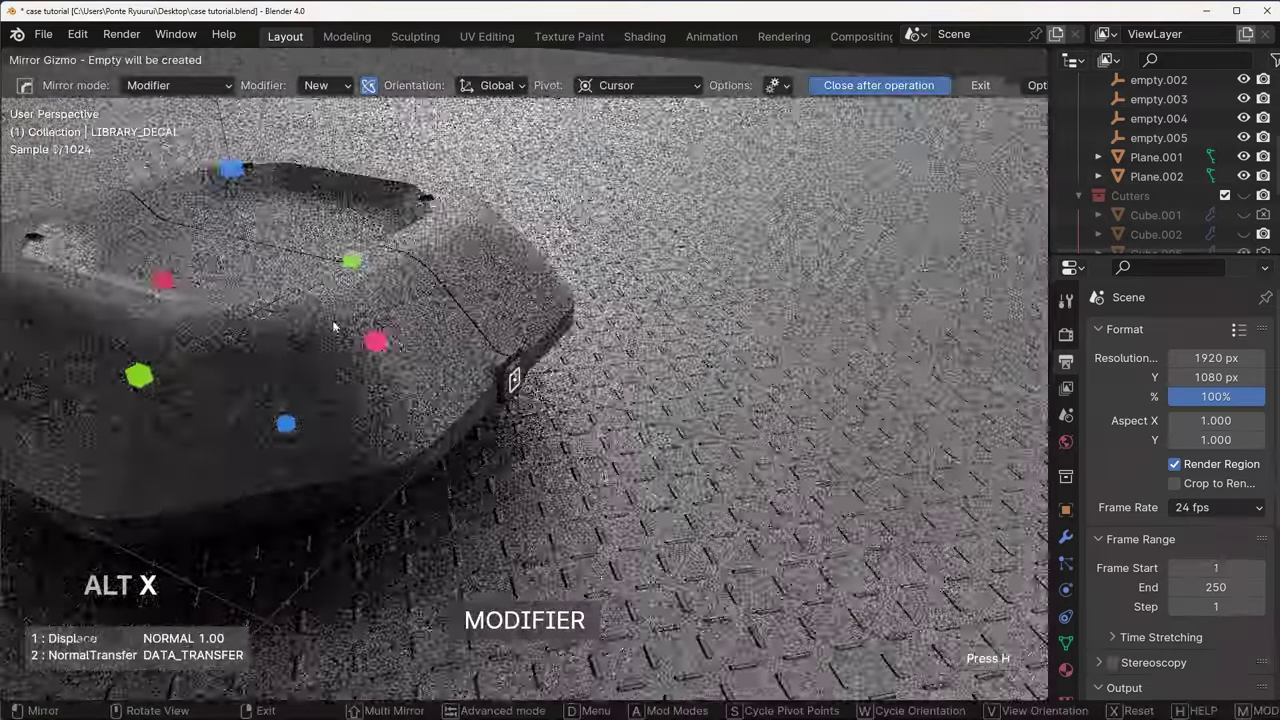
left_click(362, 333)
- Examine the case and its latch decals from several distances
middle_click_drag(361, 332, 838, 350, "shift")
scroll(578, 397, "up", 3)
key("a")
key("a")
scroll(575, 394, "down", 3)
middle_click_drag(909, 471, 688, 323, "shift")
scroll(686, 321, "up", 2)
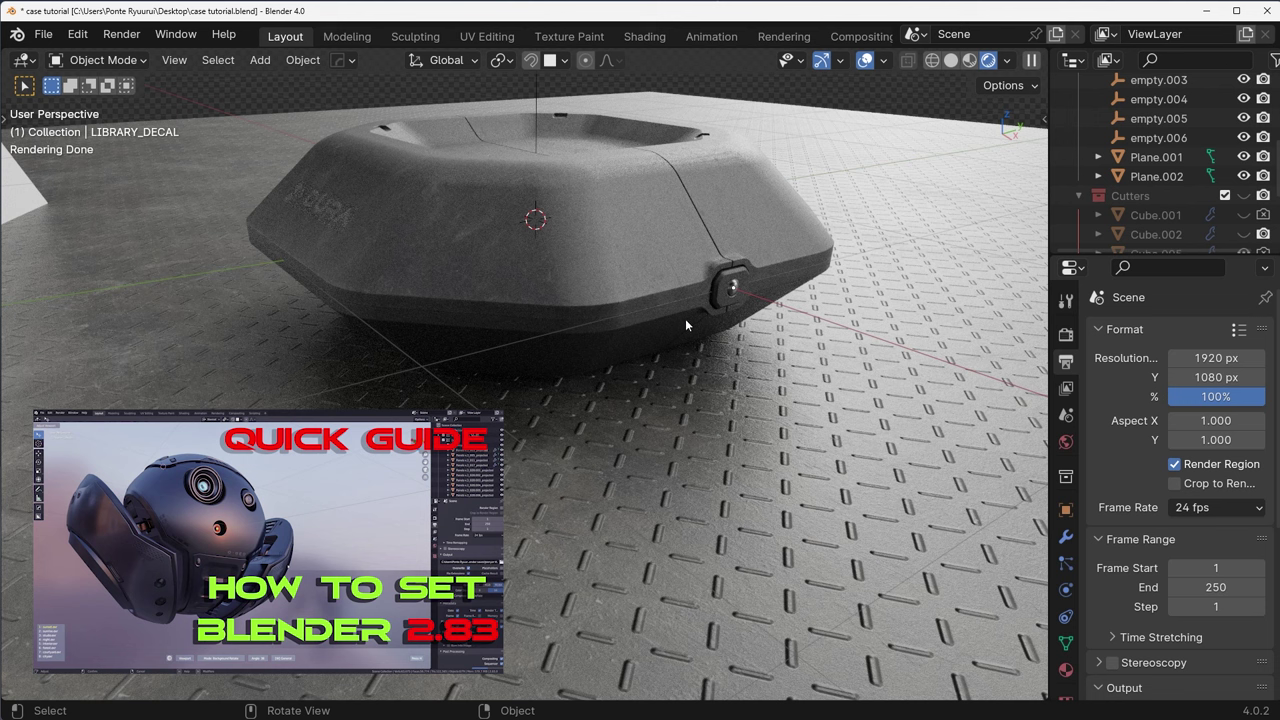
scroll(718, 300, "down", 2)
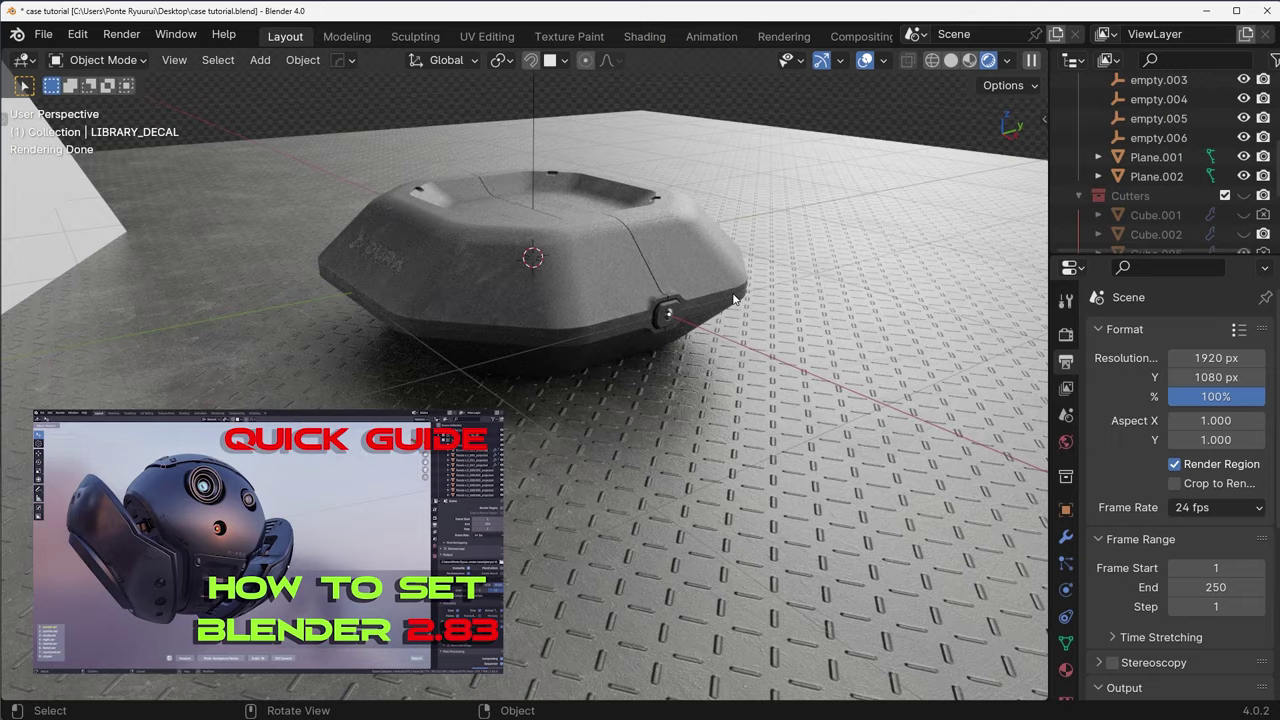
key("KP_5")
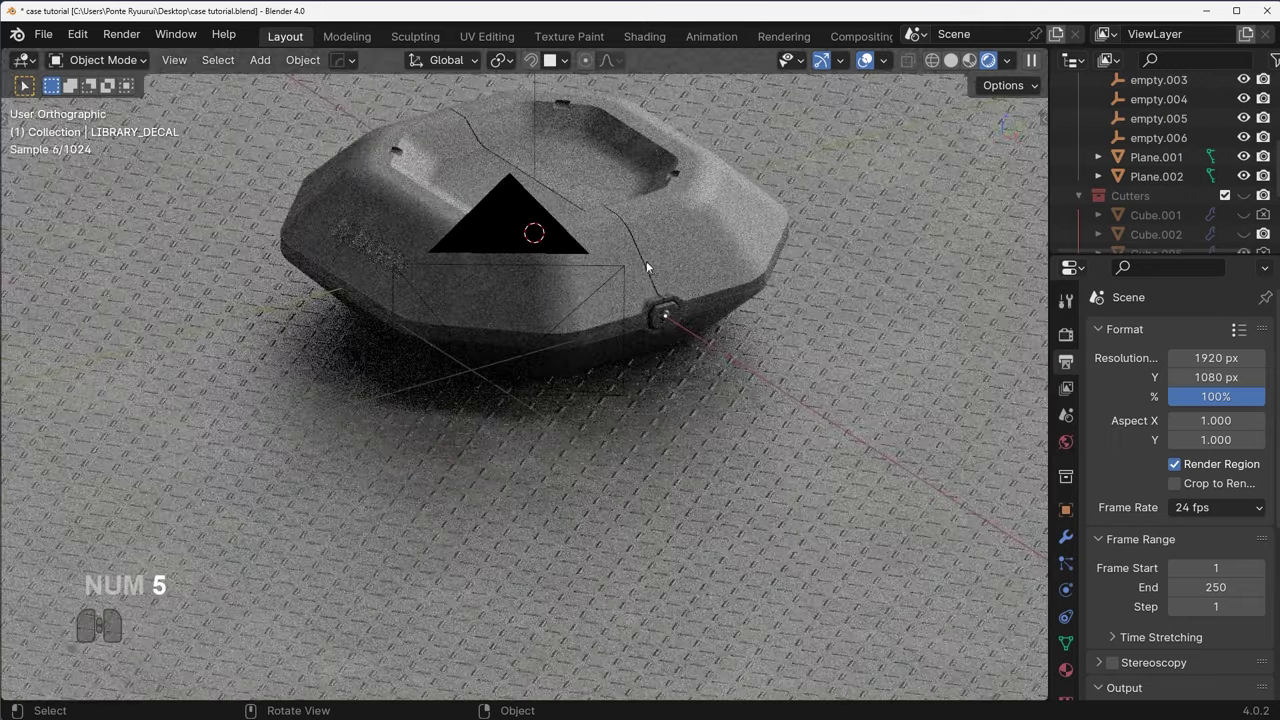
- Look through the camera, deselect everything and hide the viewport overlays to present the framed case
middle_click_drag(608, 326, 712, 362, "shift")
key("KP_0")
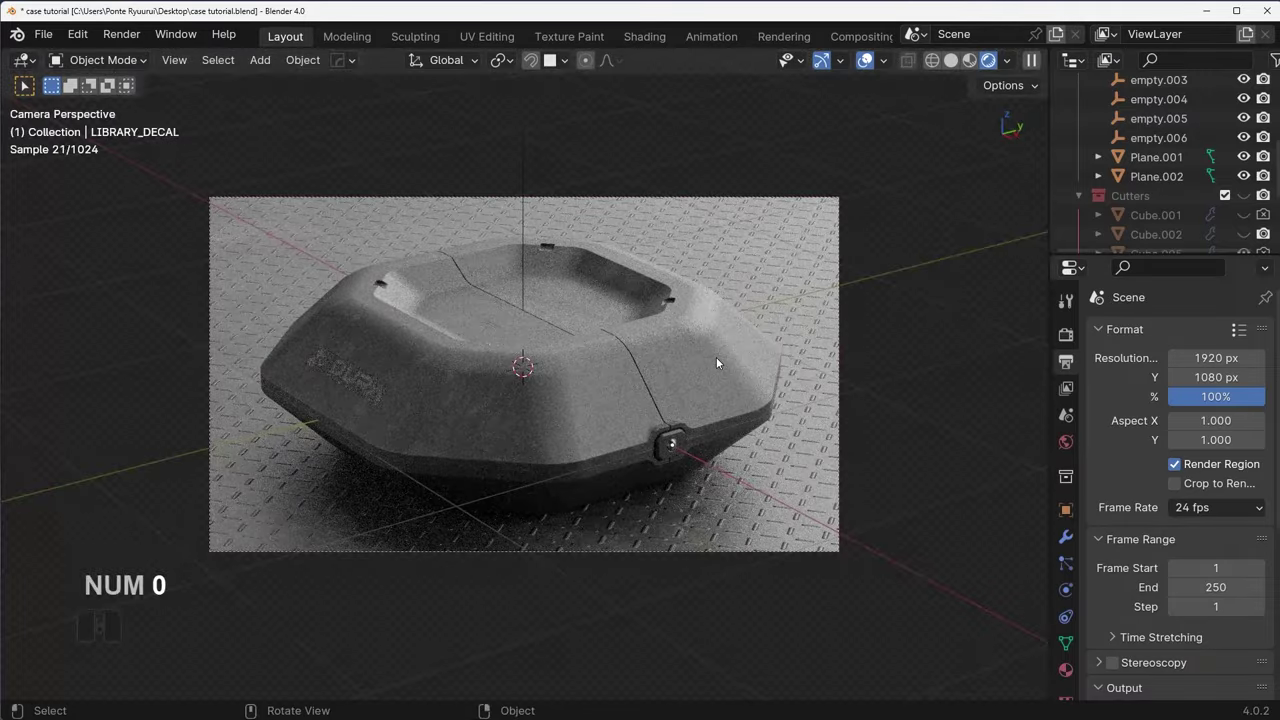
left_click(635, 319)
key("a")
left_click(867, 62)
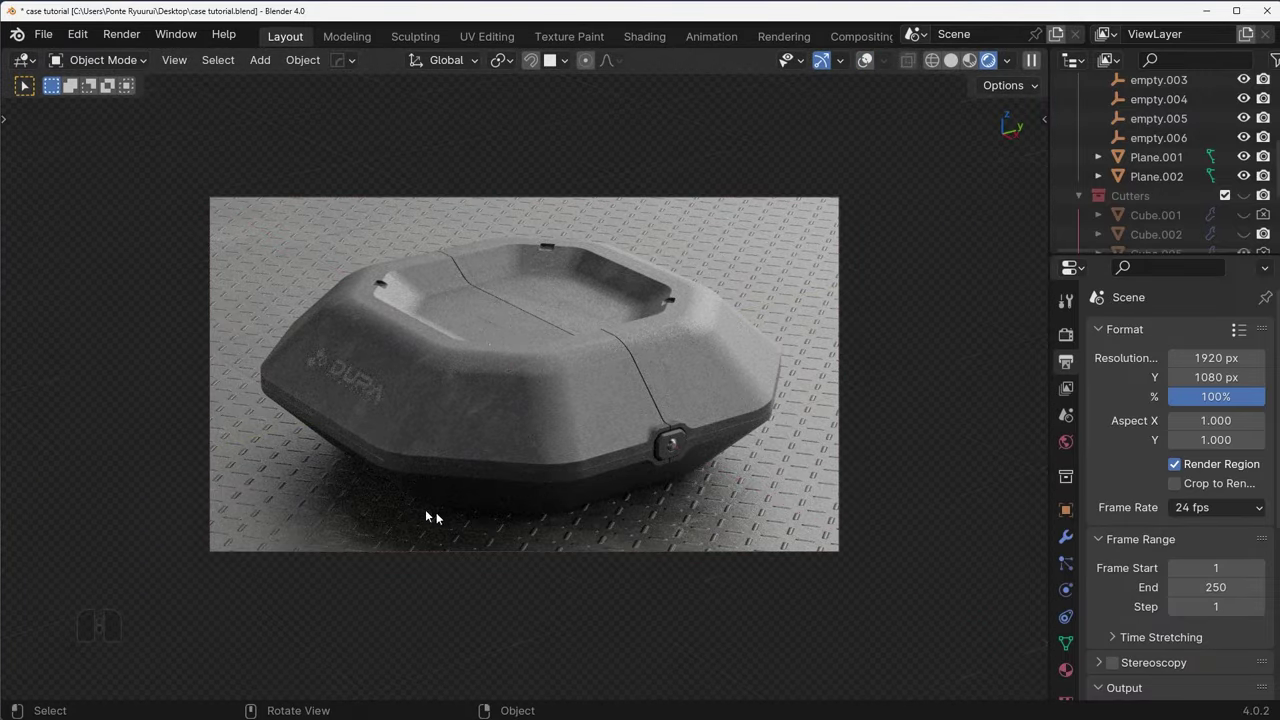
scroll(547, 364, "up", 2)
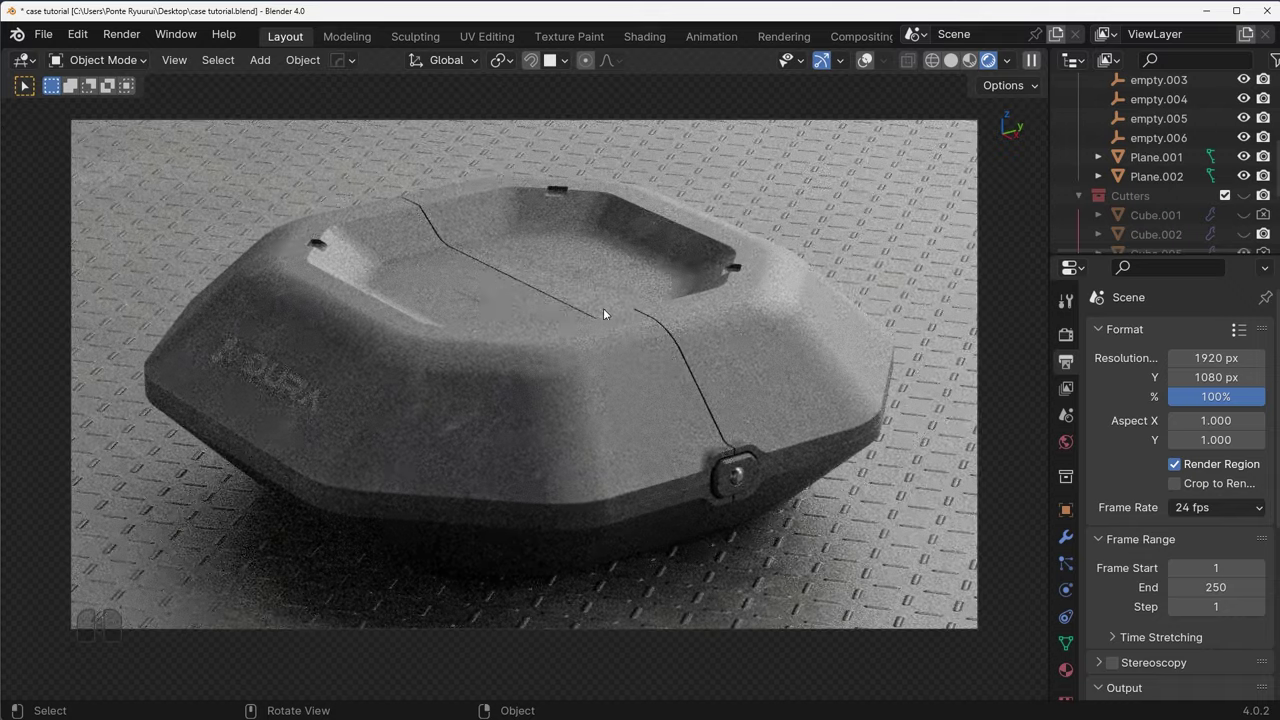
- Switch to the top view and save the file
key("KP_7")
key("ctrl+s")
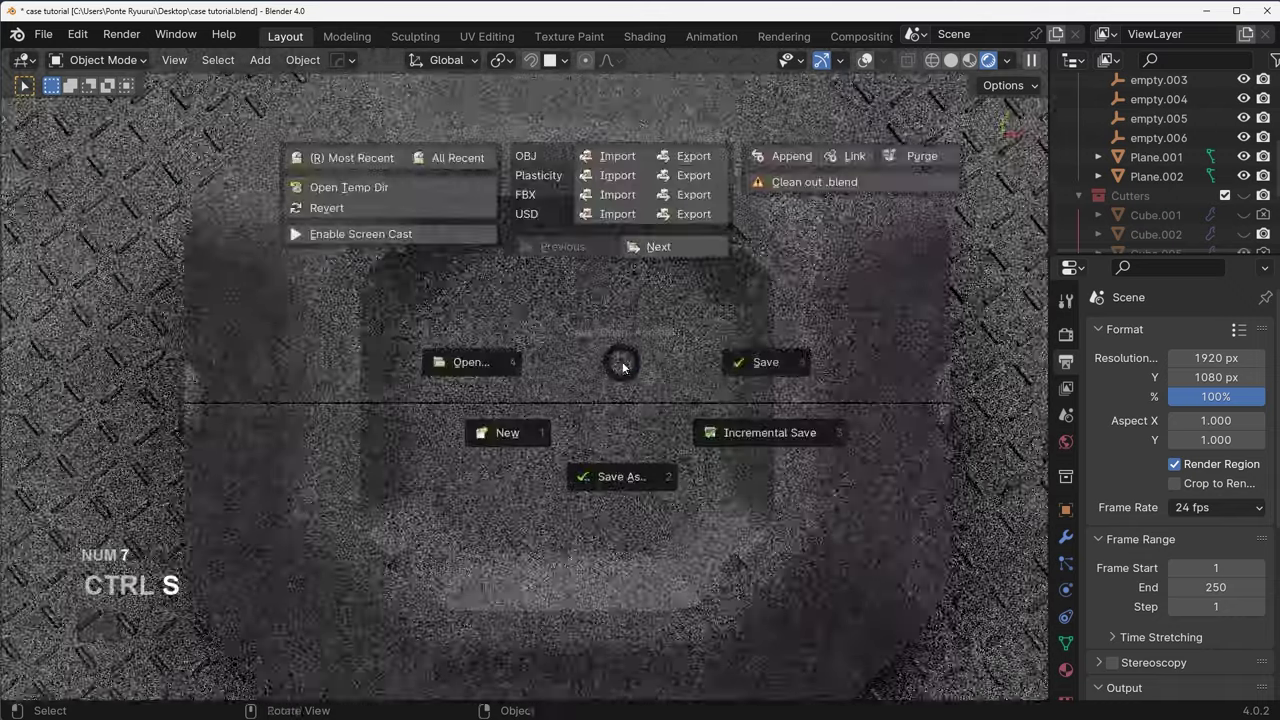
left_click(721, 360)
- Browse the DECALmachine logo and text libraries and insert a split-circle emblem decal with small dots
key("v")
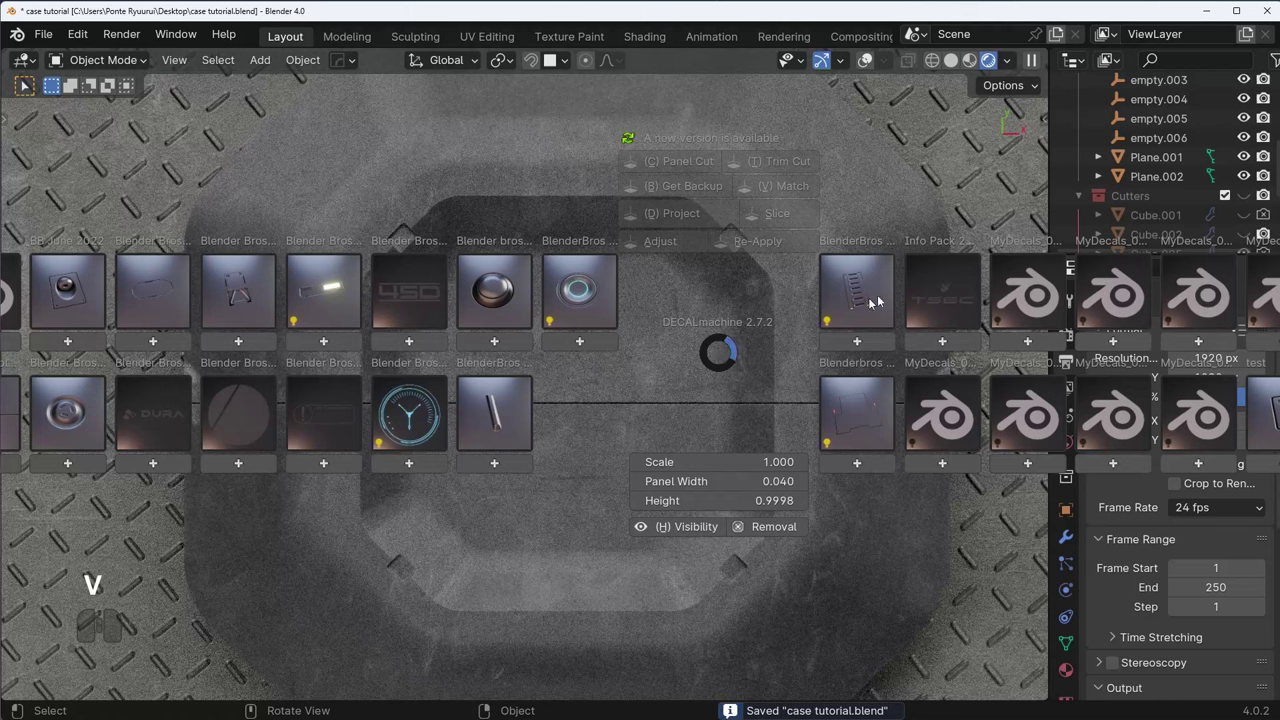
left_click(940, 292)
left_click(920, 291)
left_click(226, 411)
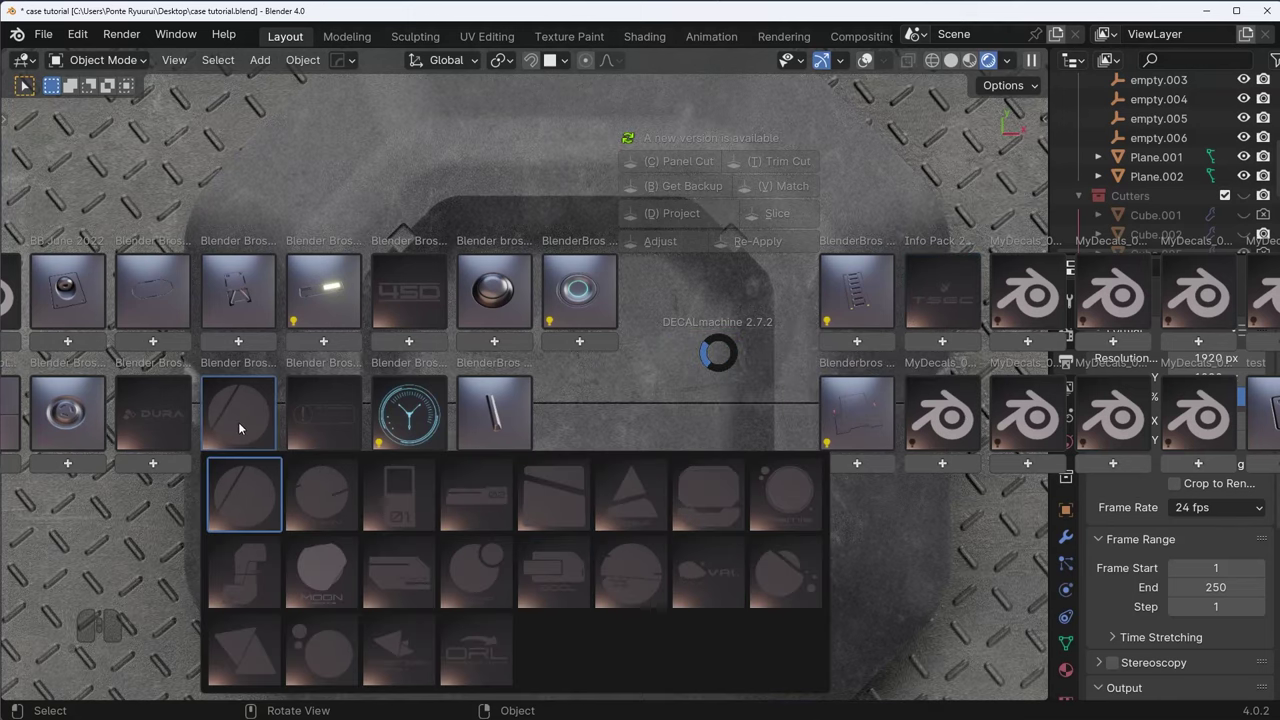
left_click(170, 415)
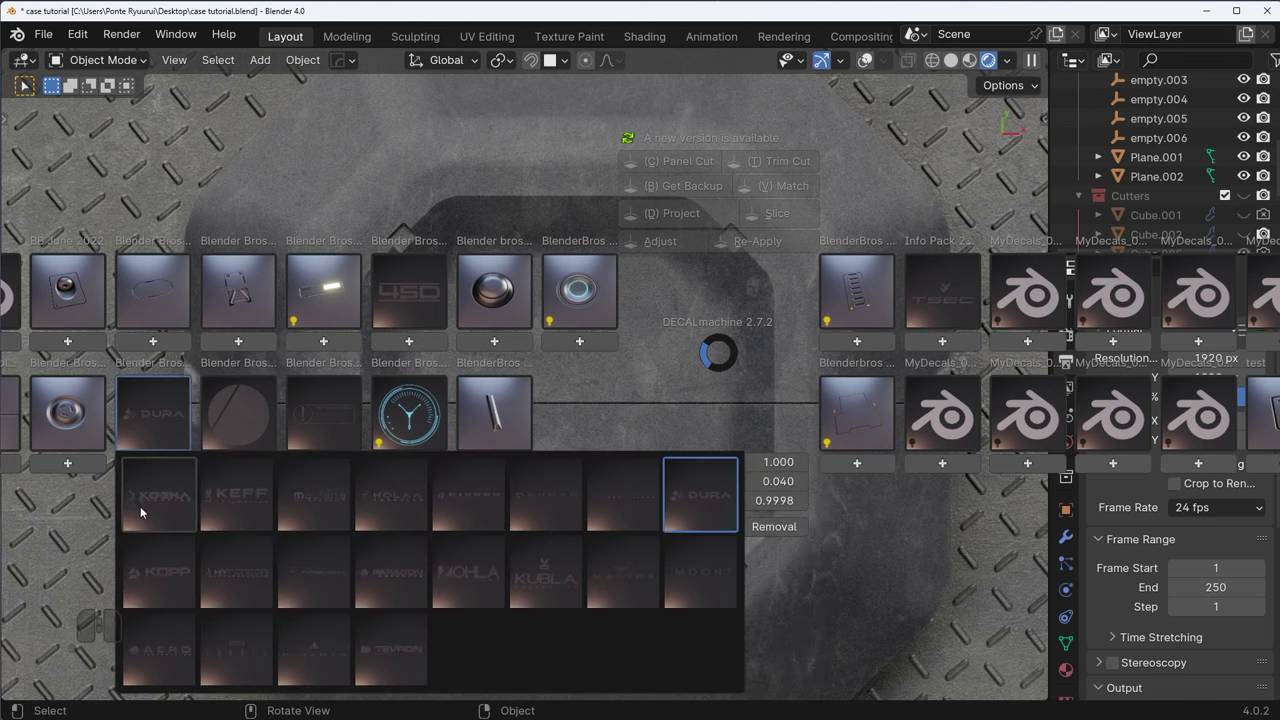
left_click(398, 310)
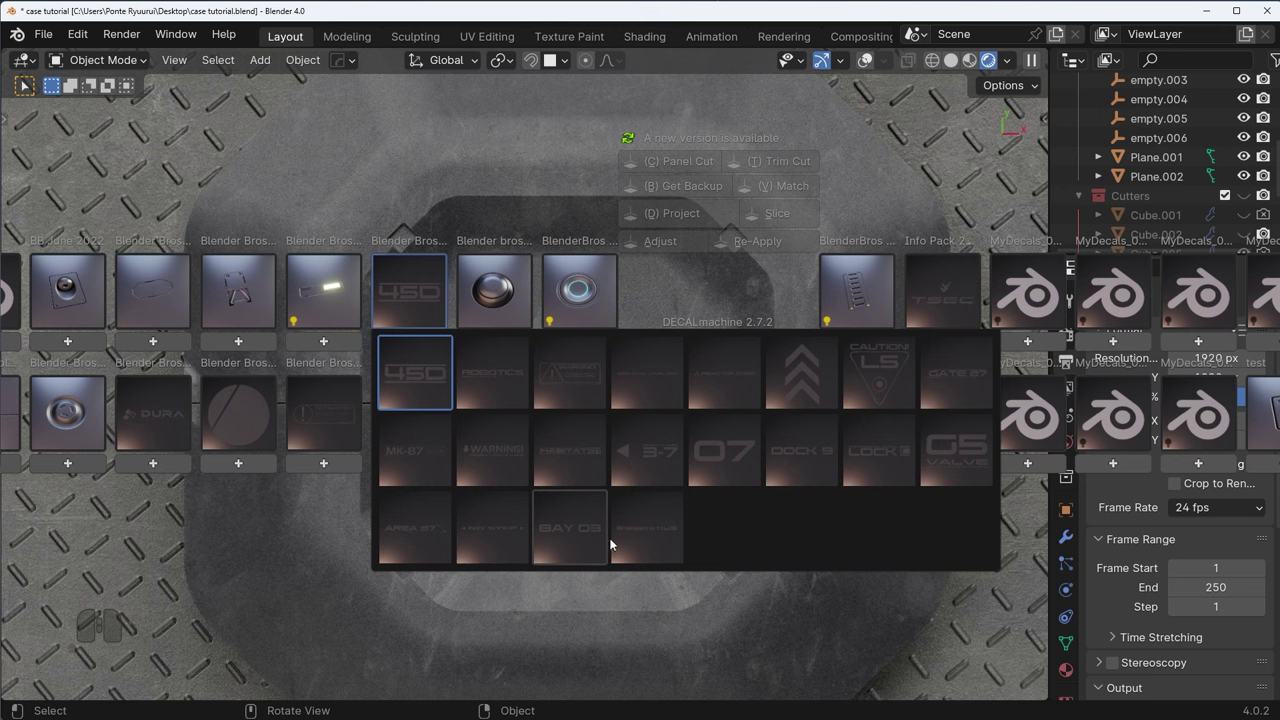
left_click(311, 416)
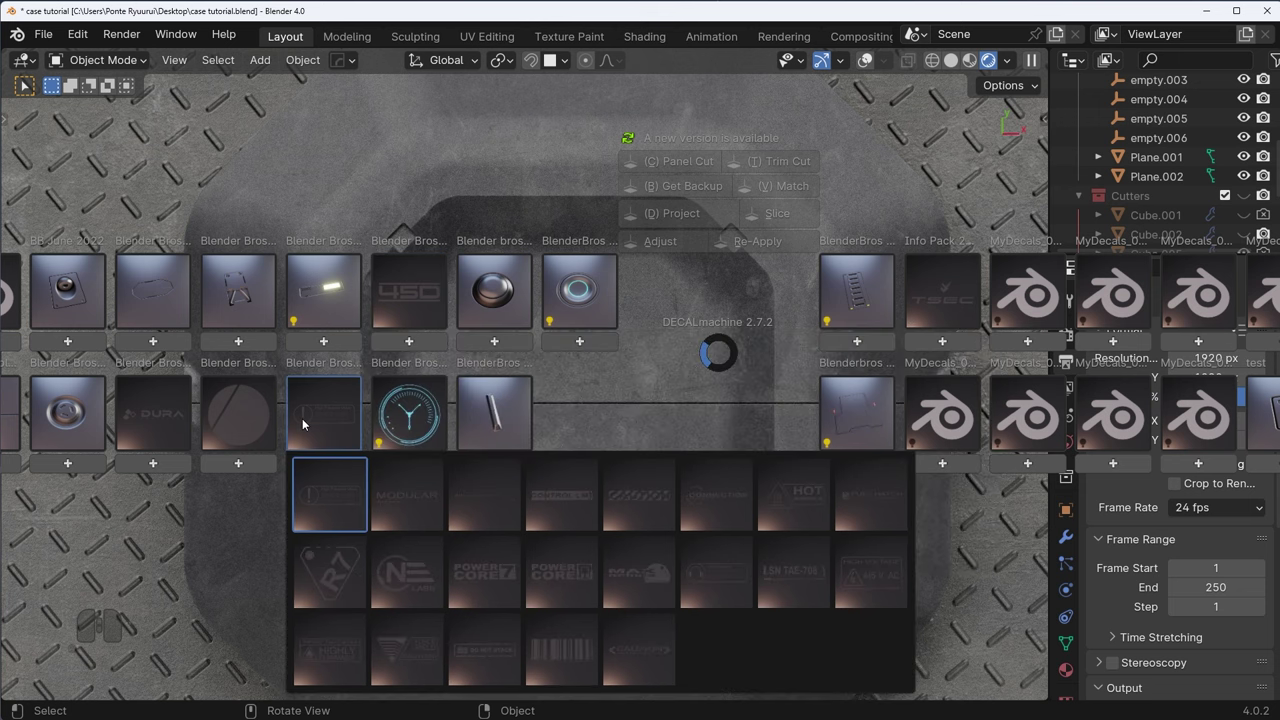
mouse_move(268, 396)
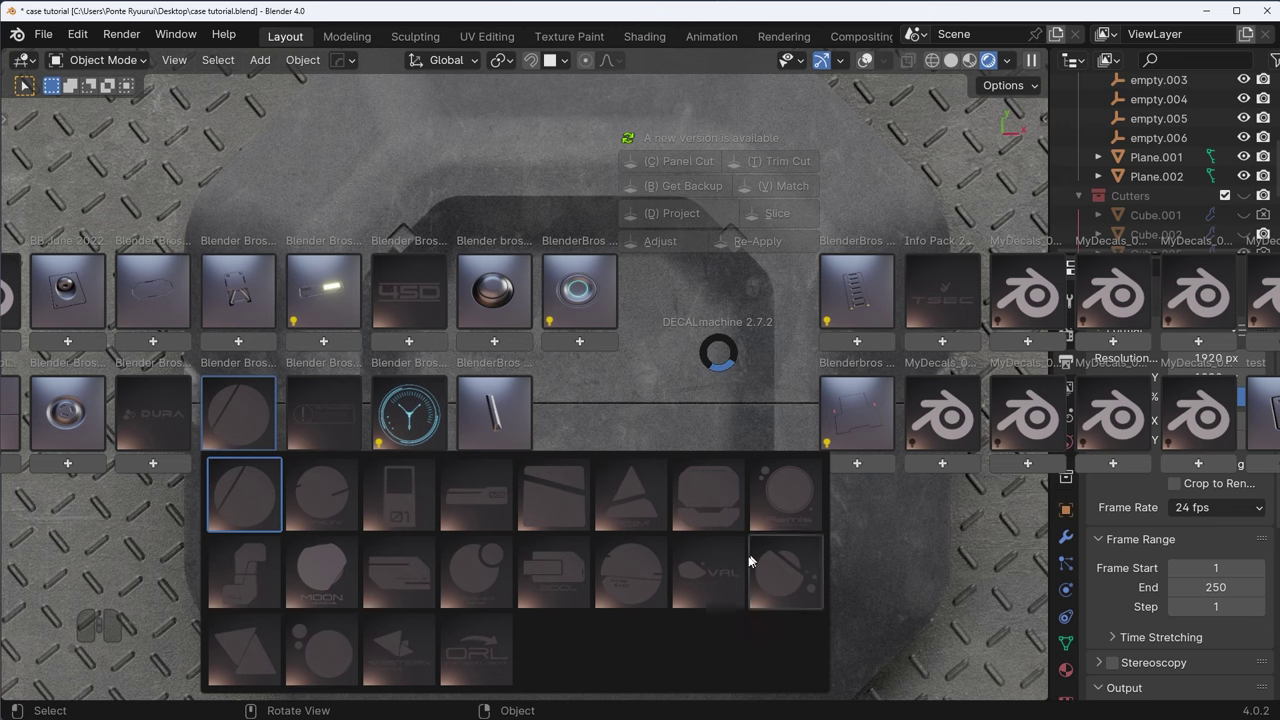
left_click(730, 585)
- Scale the circular emblem decal down, centre it in the lid's recess and shift it slightly along Y
key("s")
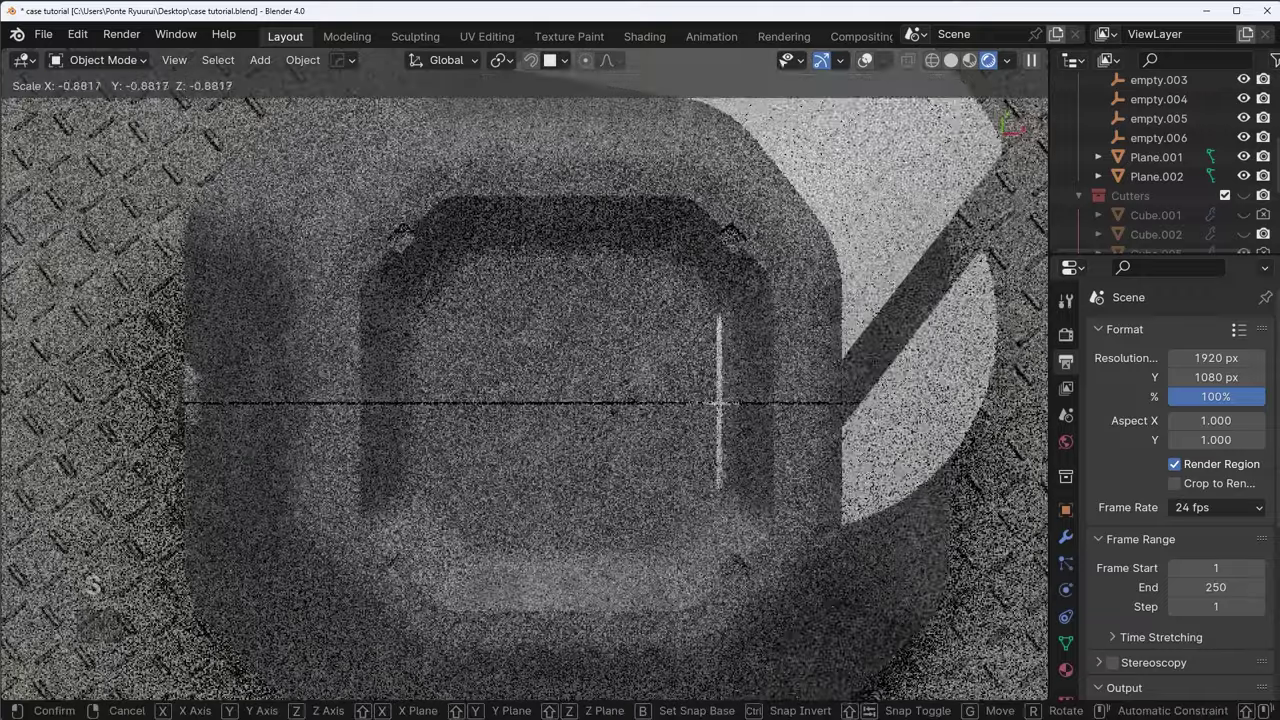
left_click(579, 397)
key("g")
left_click(623, 429, "ctrl")
key("s")
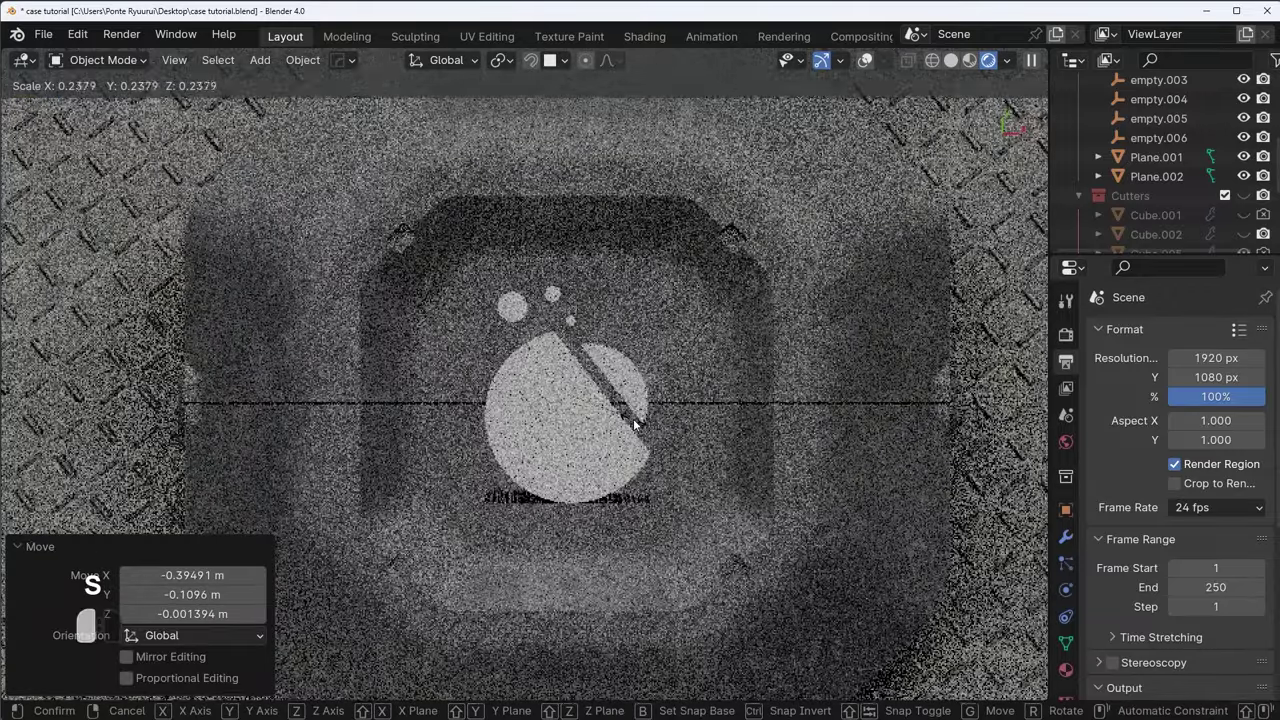
left_click(630, 422)
key("g")
key("y")
left_click(648, 452)
- Set the circular emblem decal's material alpha to 0.29
middle_click_drag(651, 457, 740, 455)
scroll(640, 515, "up", 2)
left_click(1065, 669)
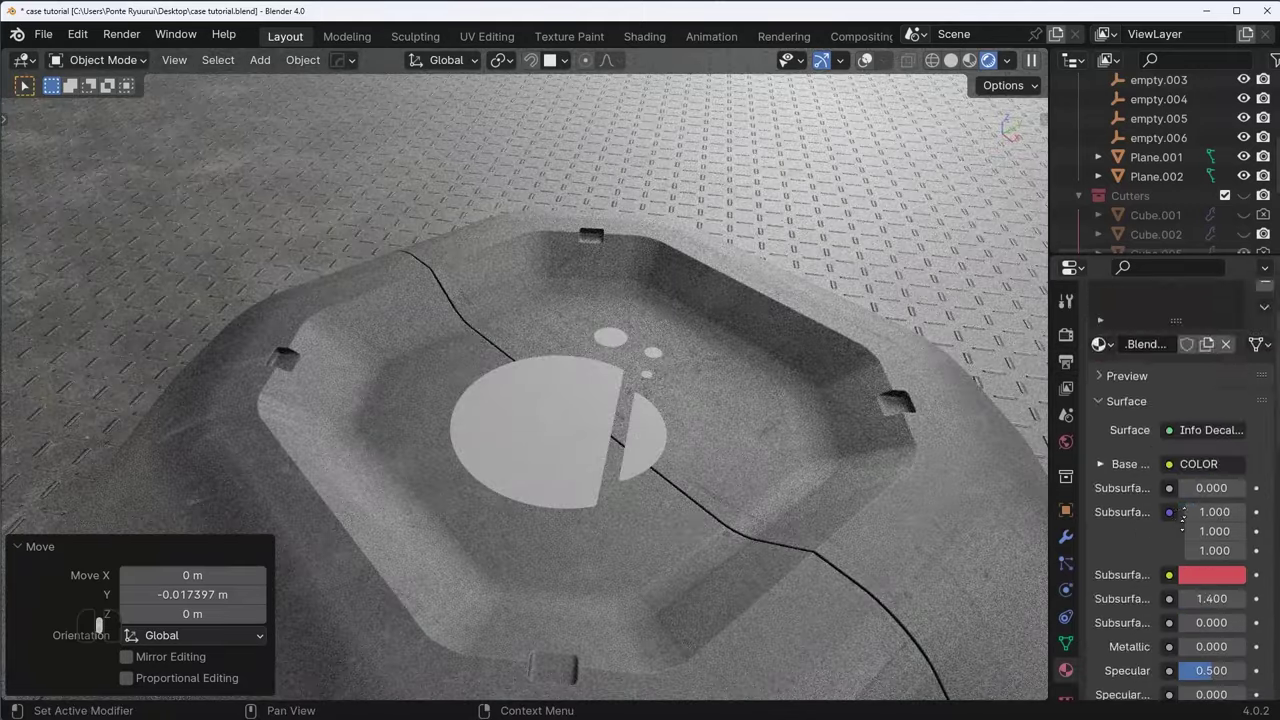
scroll(1152, 683, "down", 6)
scroll(1152, 683, "down", 4)
left_click_drag(1212, 611, 1177, 611)
- Rotate the circular emblem decal 90° about the Z axis in the camera view, and delete it
key("KP_0")
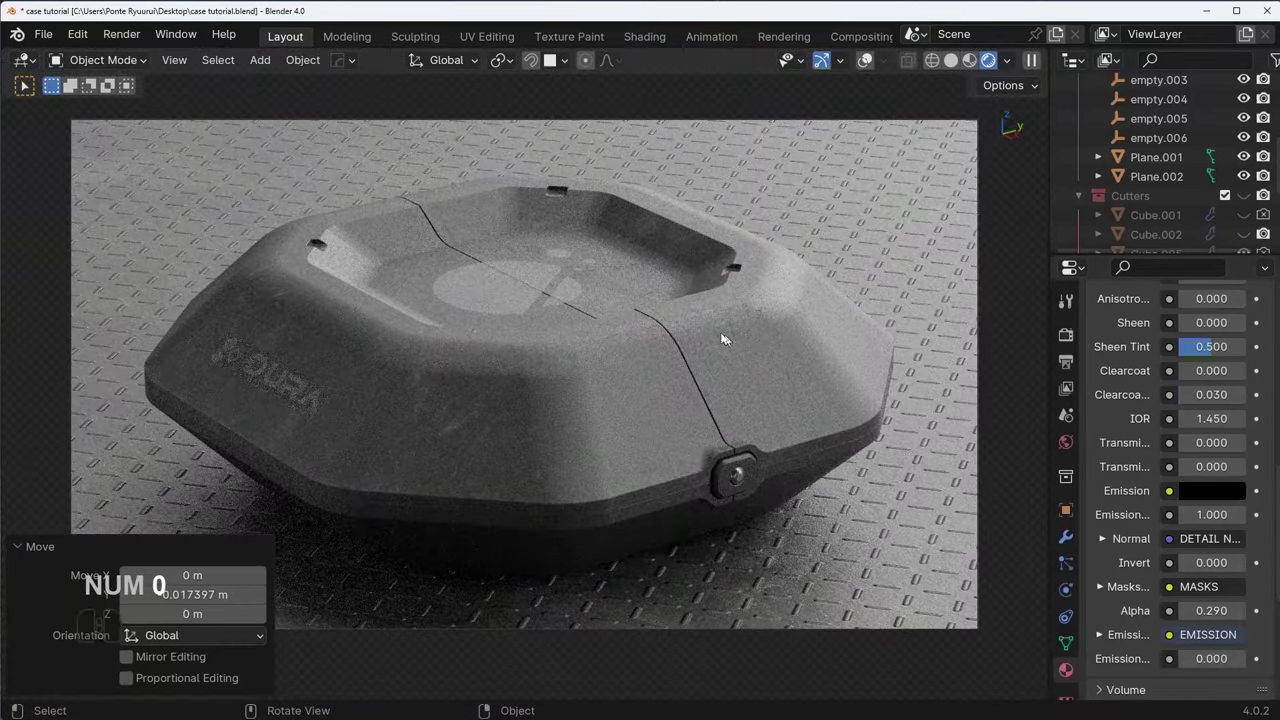
type("rz90")
key("Return")
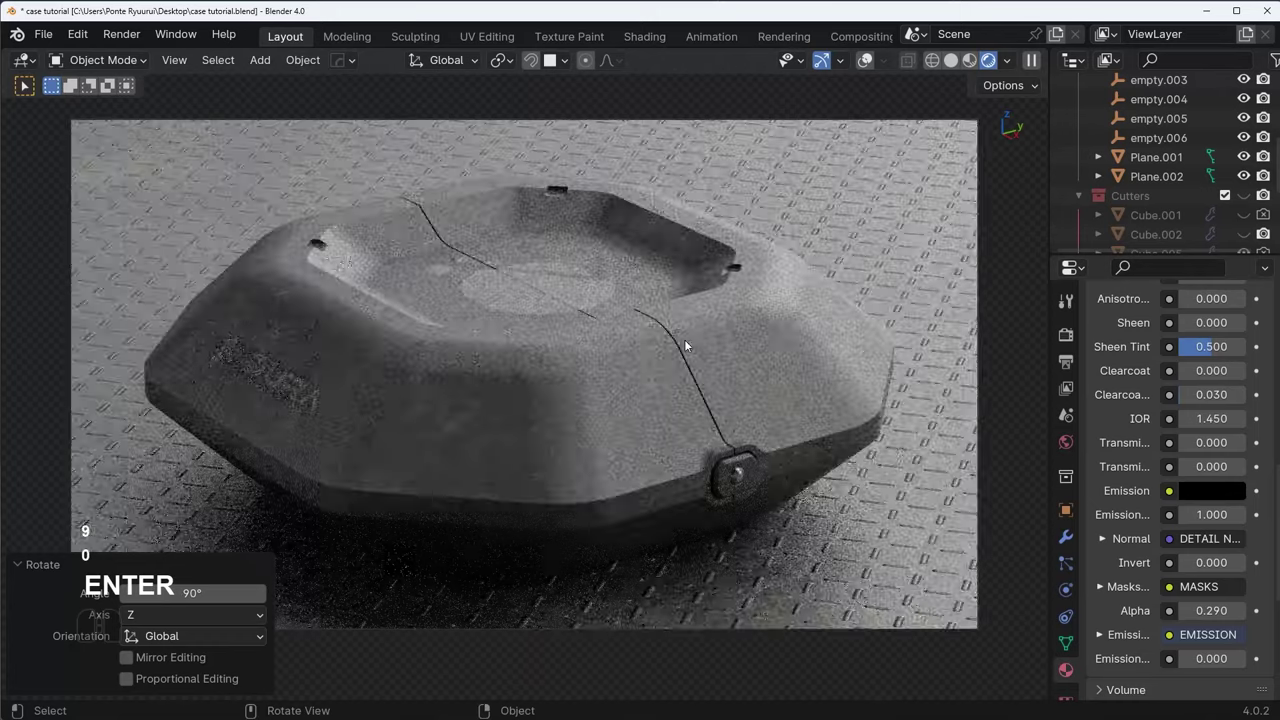
key("Delete")
- Insert the two-triangle logo decal from the DECALmachine library in the top view
key("KP_7")
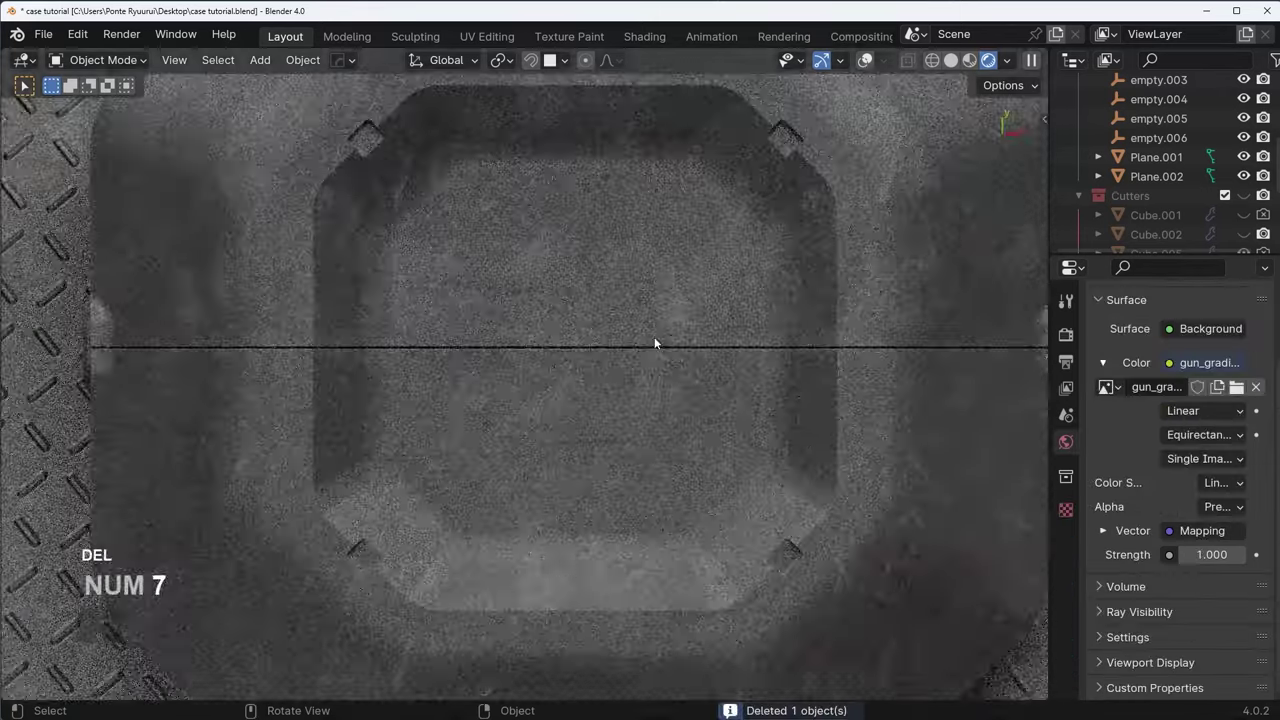
key("v")
left_click(171, 405)
left_click(187, 615)
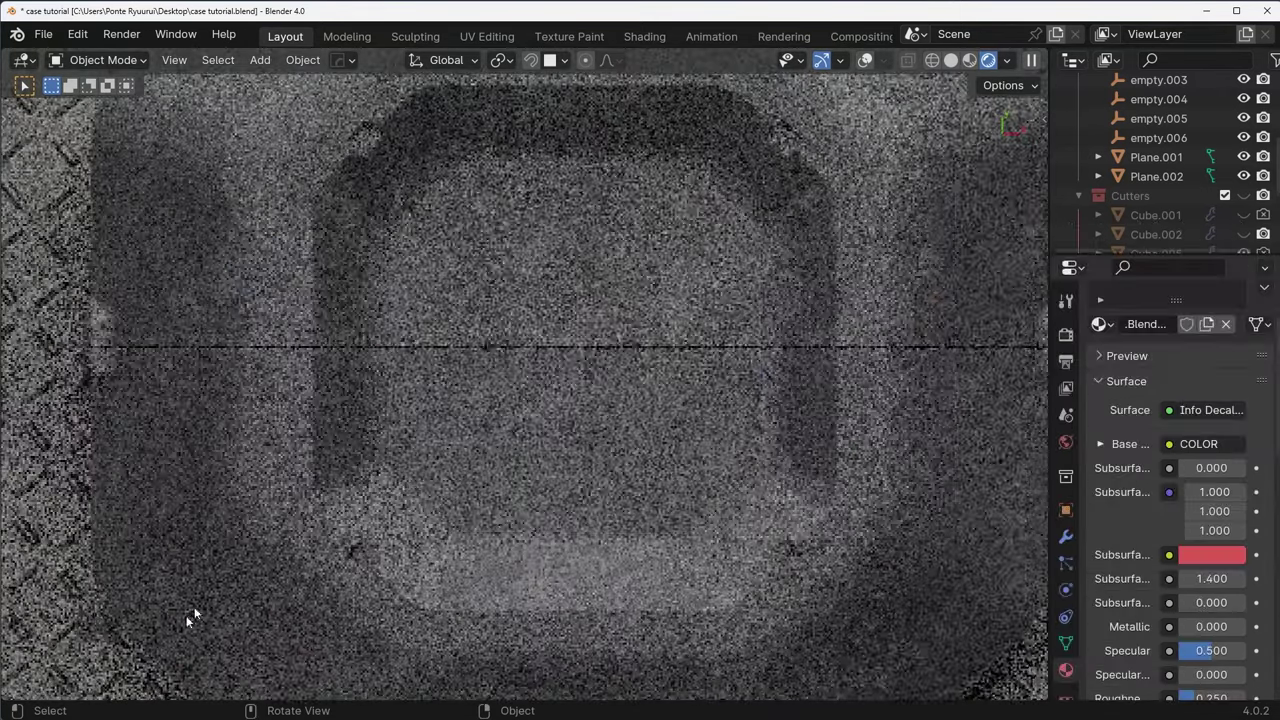
- Scale the triangles decal to 0.229, snap it to the recess centre and enlarge it by 1.141
key("s")
left_click(602, 353)
key("g")
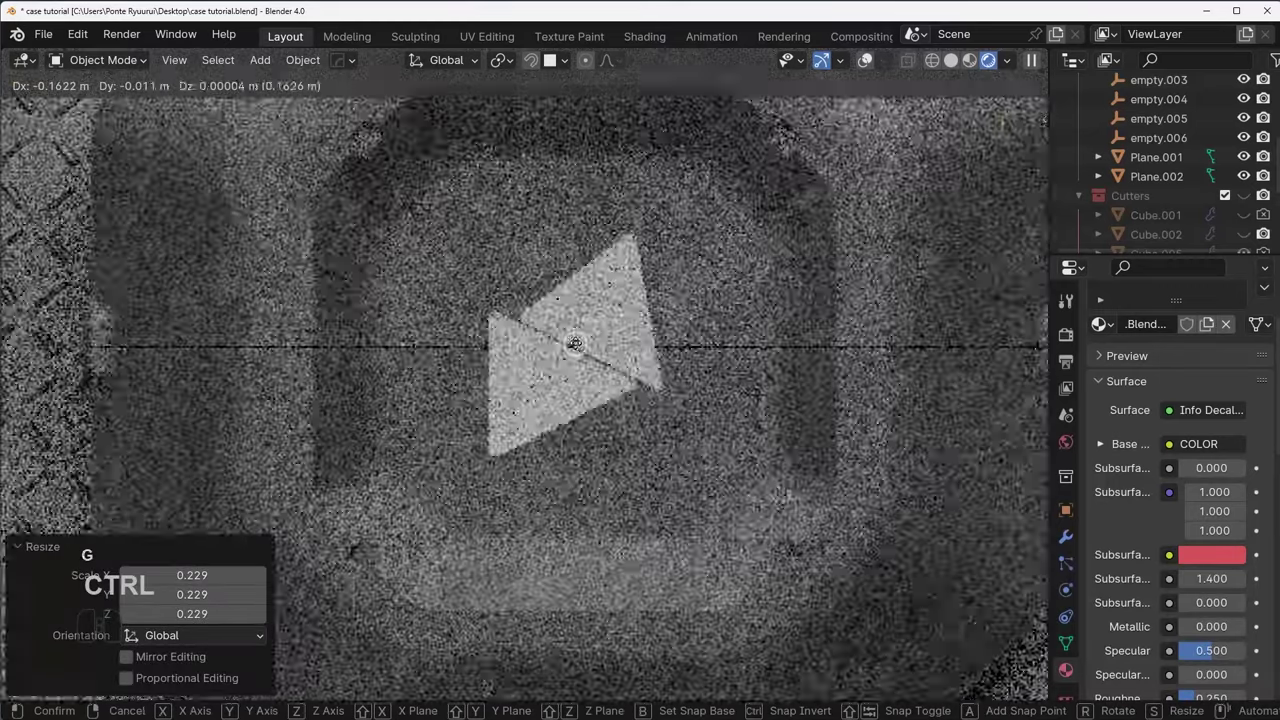
left_click(576, 347, "ctrl")
key("s")
left_click(706, 343)
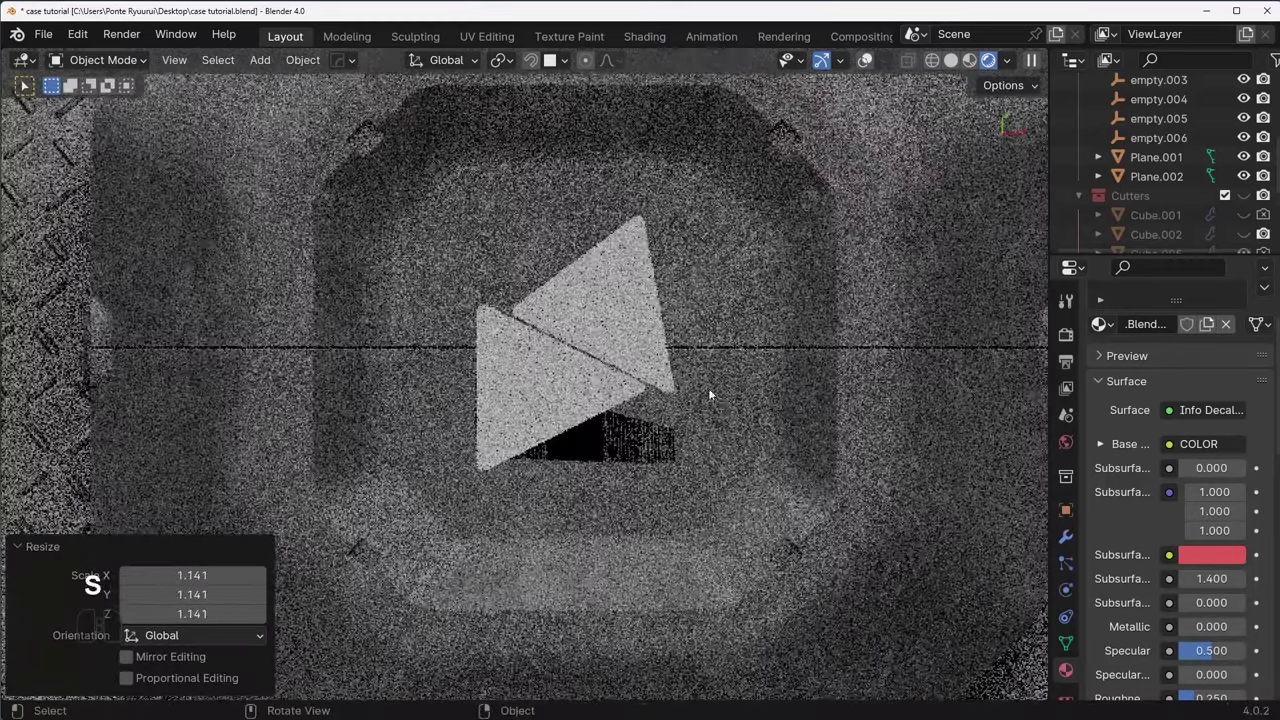
- Set the triangles decal's material alpha to 0.3 while viewing through the camera
key("KP_0")
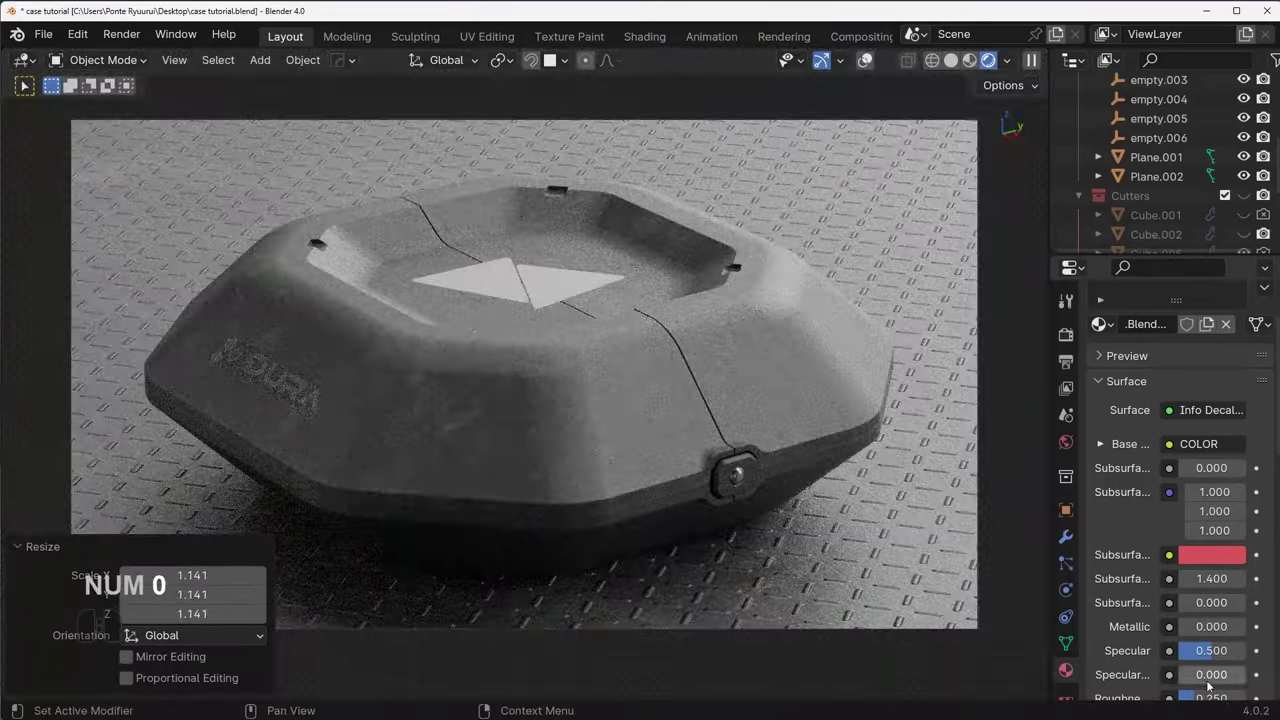
scroll(1215, 610, "down", 15)
left_click(1211, 538)
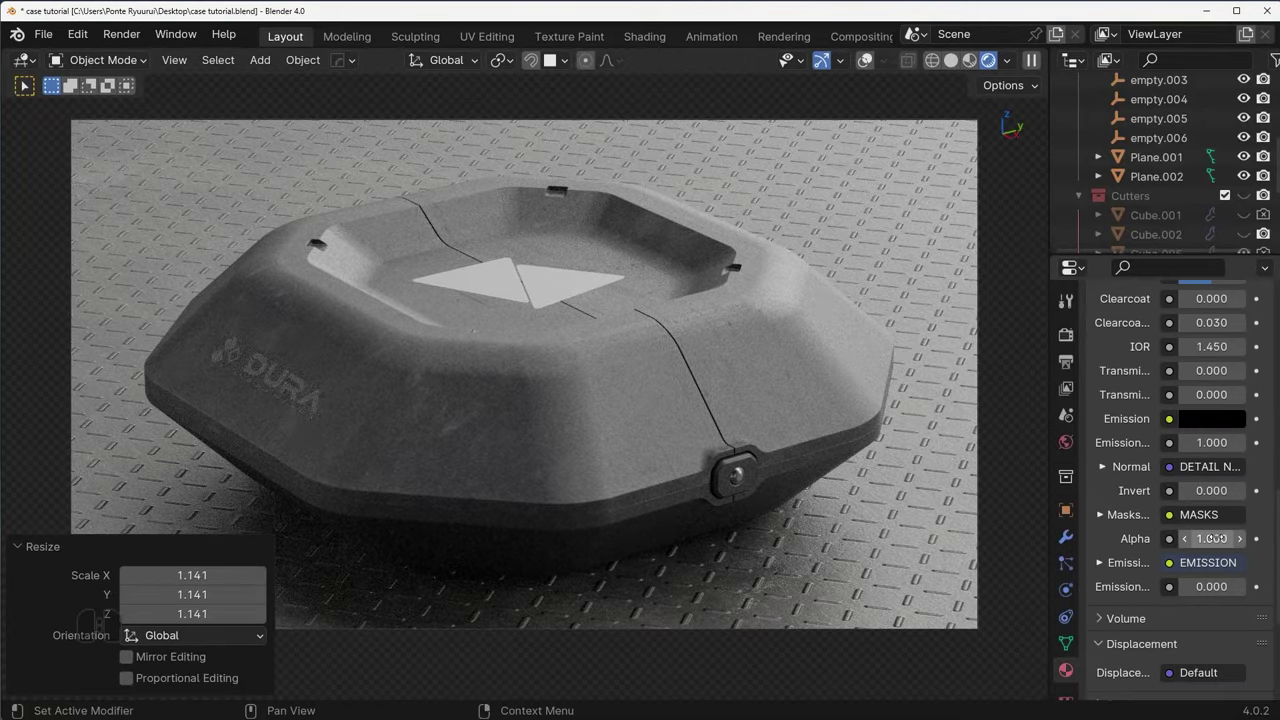
type("0.3")
key("Return")
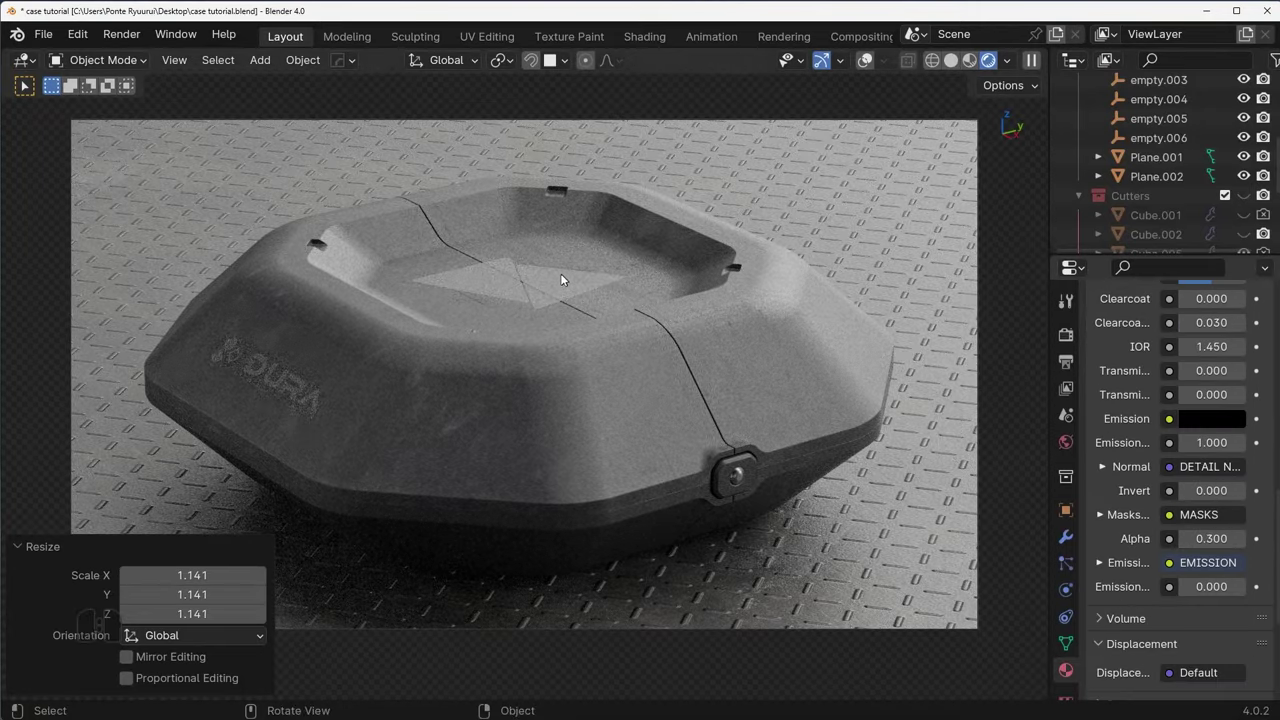
- Switch the top view to solid shading and add a cube at the world origin
middle_click_drag(523, 288, 542, 458)
scroll(566, 346, "up", 10)
scroll(542, 458, "up", 3)
key("KP_7")
scroll(780, 239, "down", 4)
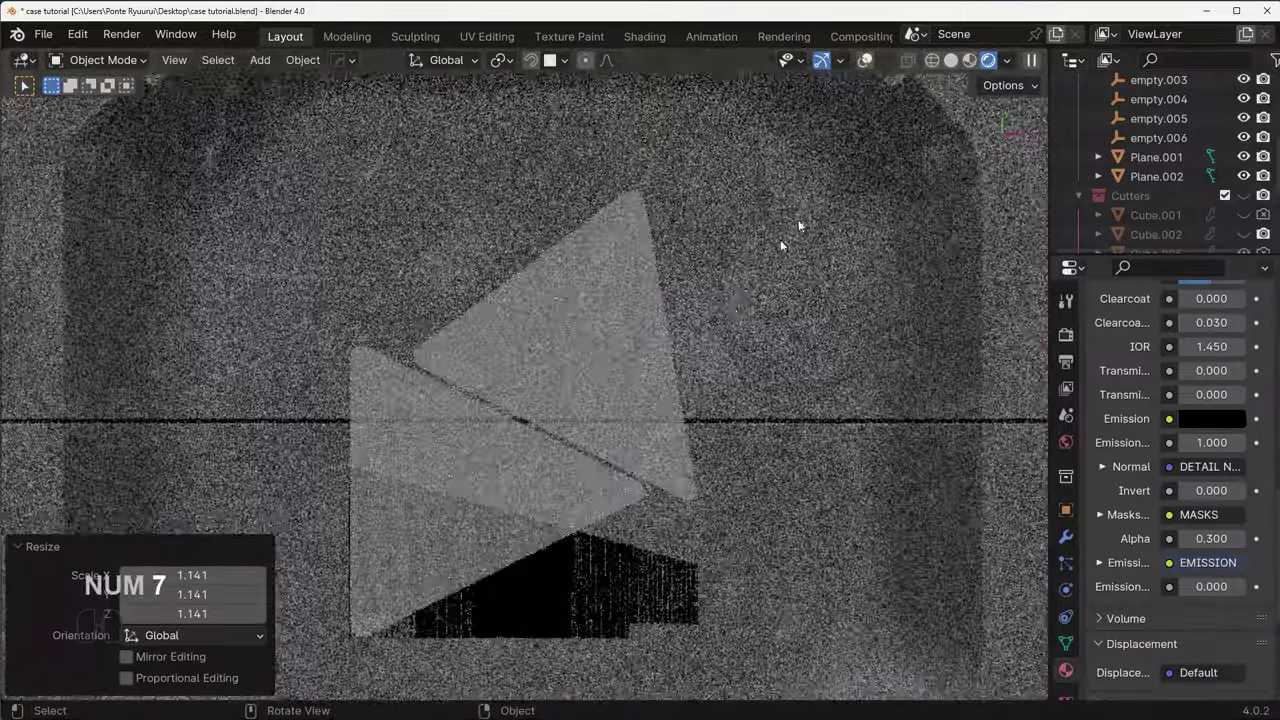
key("z")
left_click(766, 271)
key("shift+a")
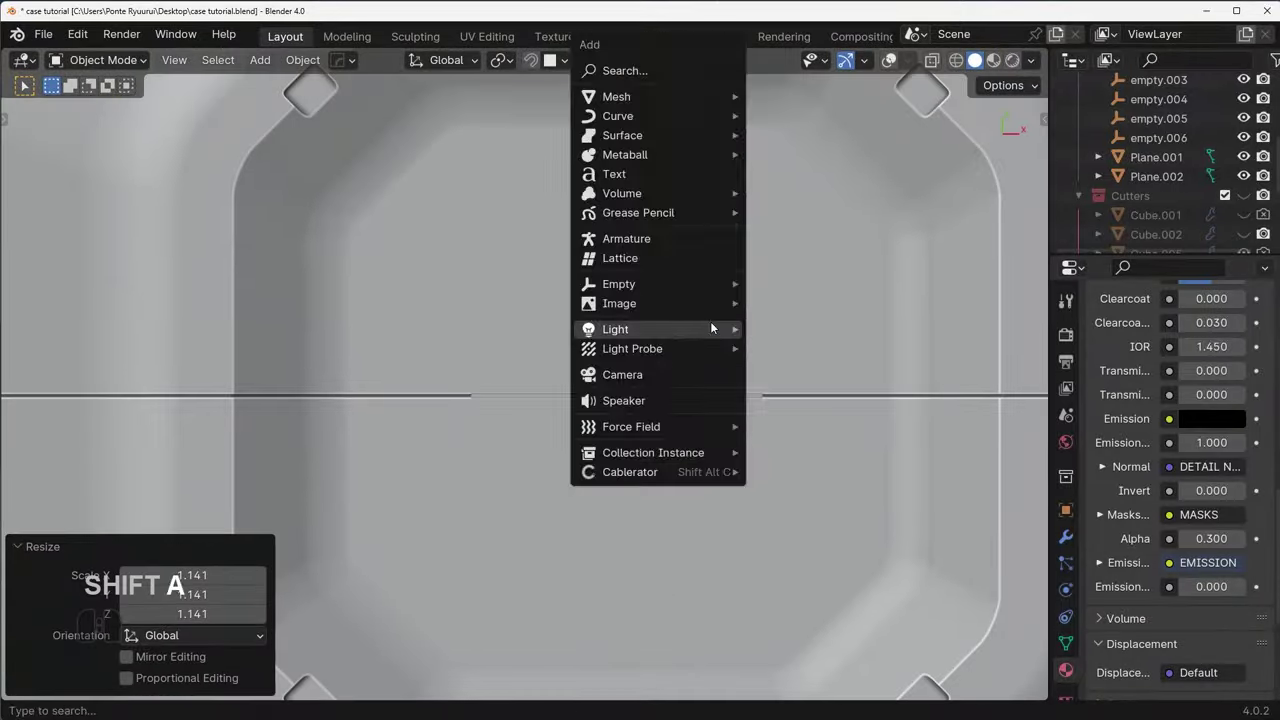
mouse_move(645, 97)
left_click(782, 132)
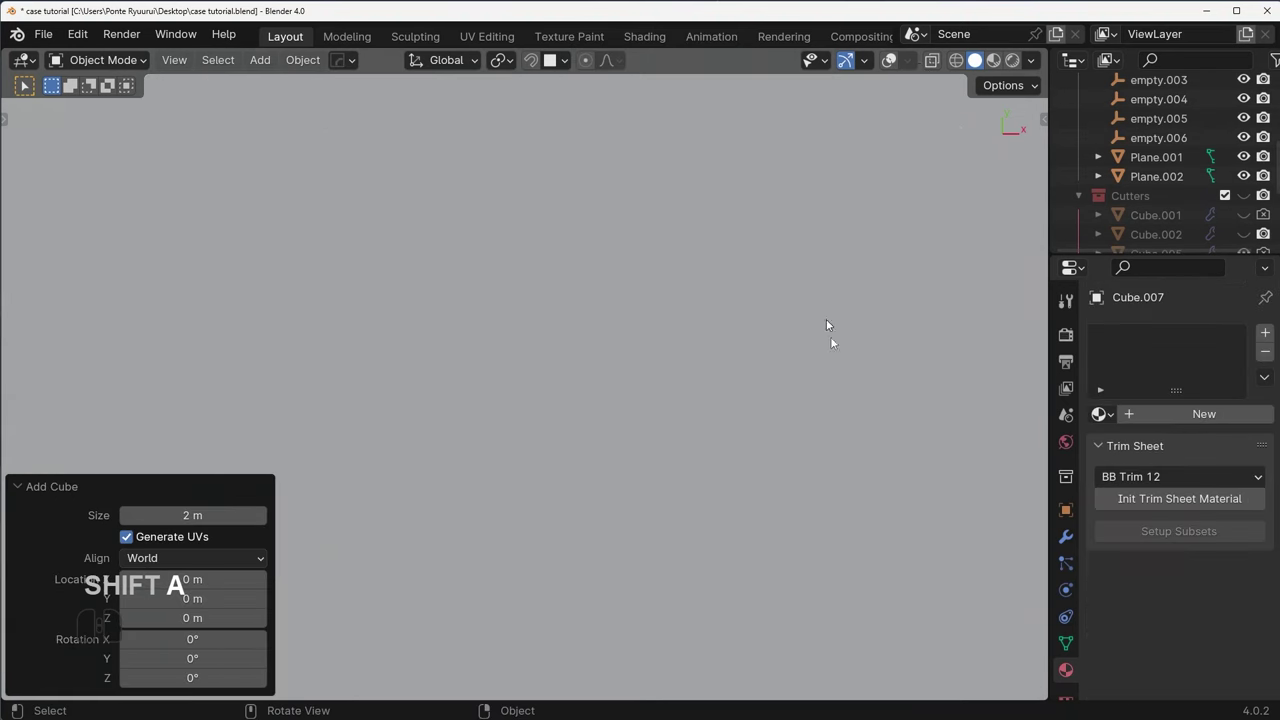
- Shrink the new cube uniformly to roughly the seam's thickness, using wireframe shading to see it
key("s")
left_click(606, 401)
scroll(780, 488, "down", 7)
scroll(875, 494, "up", 5)
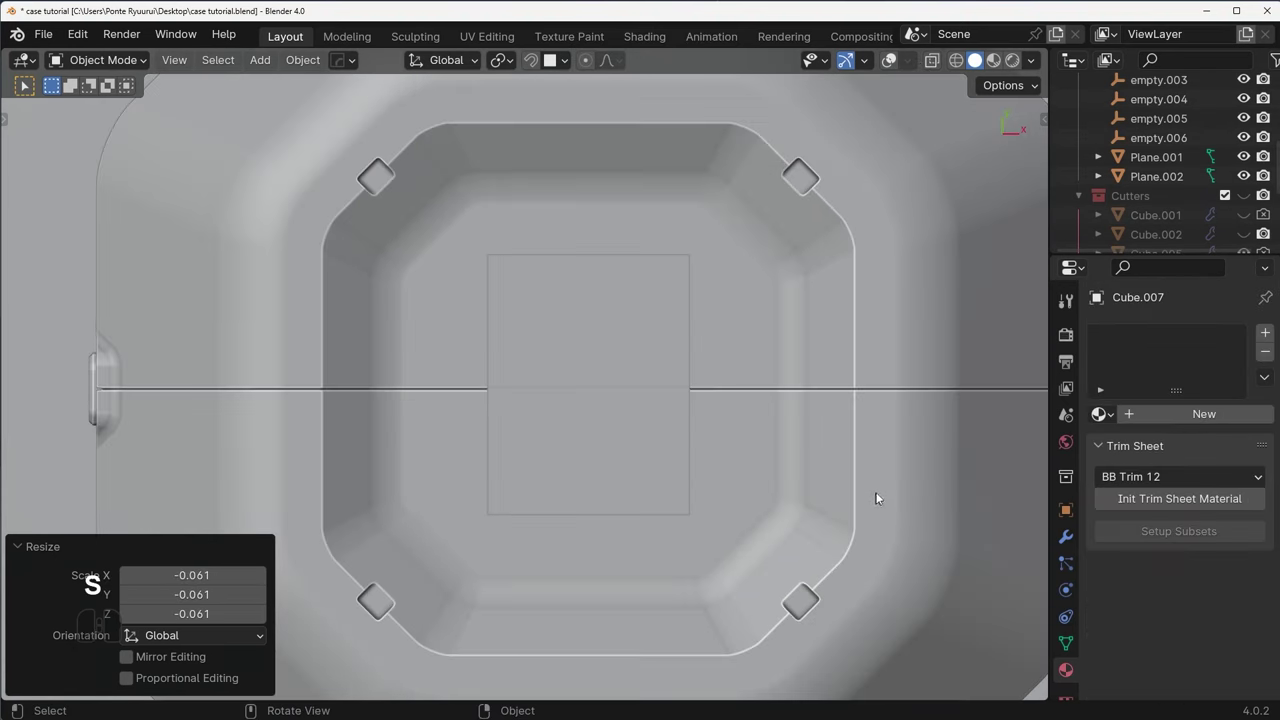
key("s")
left_click(690, 427)
key("z")
left_click(406, 437)
middle_click_drag(925, 489, 888, 445, "shift")
key("s")
left_click(491, 368)
- Stretch the small cube along X into a thin bar running along the seam beyond the triangles decal
scroll(491, 368, "down", 3)
scroll(491, 368, "down", 5)
key("s")
key("y")
key("x")
left_click(855, 385)
key("s")
key("x")
left_click(724, 450)
- Scale the bar taller along Z in solid shading and raise it until it crosses the triangles decal
middle_click_drag(724, 450, 686, 351)
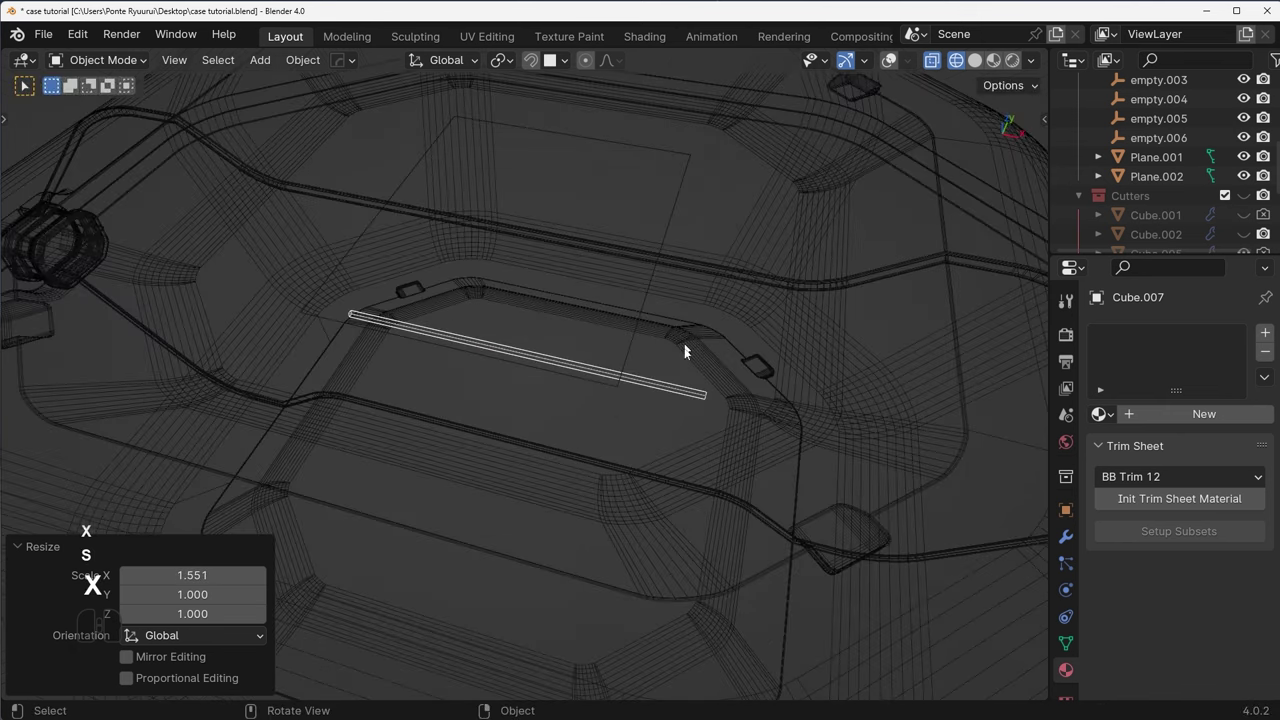
key("z")
left_click(827, 297)
key("s")
key("z")
left_click(634, 309)
key("g")
key("z")
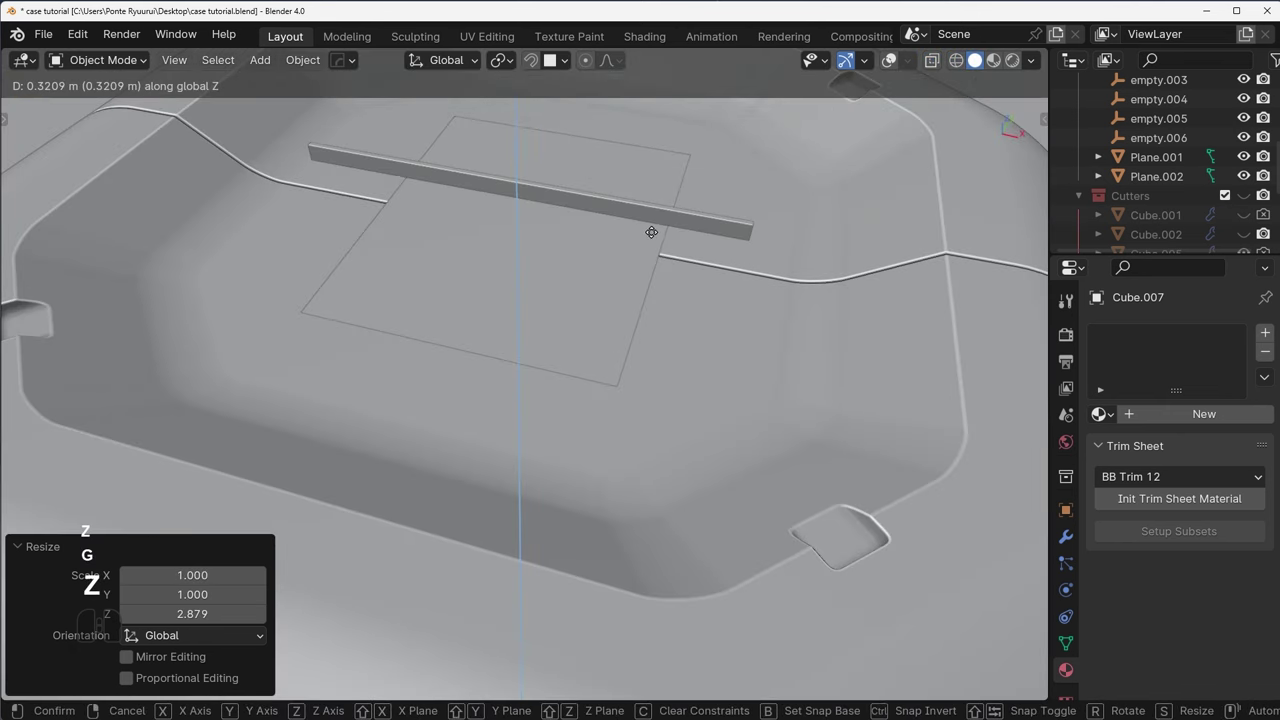
left_click(660, 245)
key("s")
key("z")
left_click(690, 270)
key("g")
key("z")
left_click(658, 185)
- Cut the bar out of the triangles decal with a Hops Difference boolean and preview it in rendered shading
left_click(651, 190, "shift")
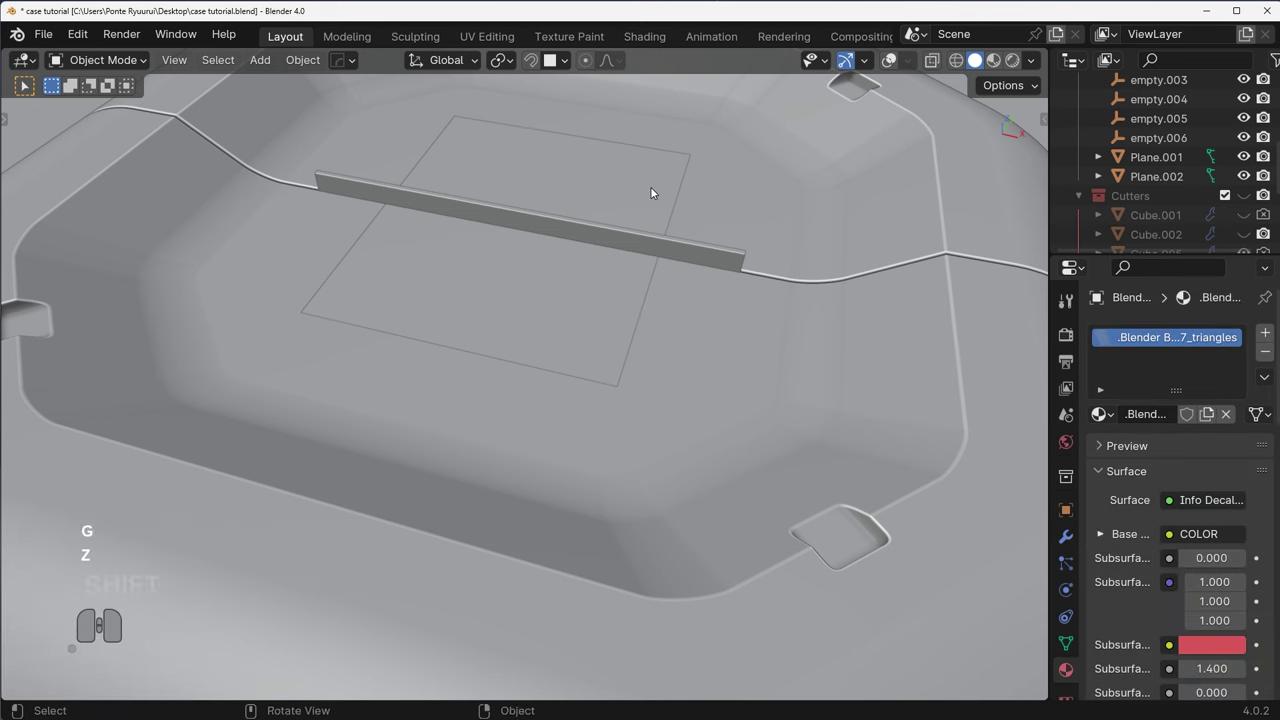
key("ctrl+KP_Subtract")
key("shift+alt+z")
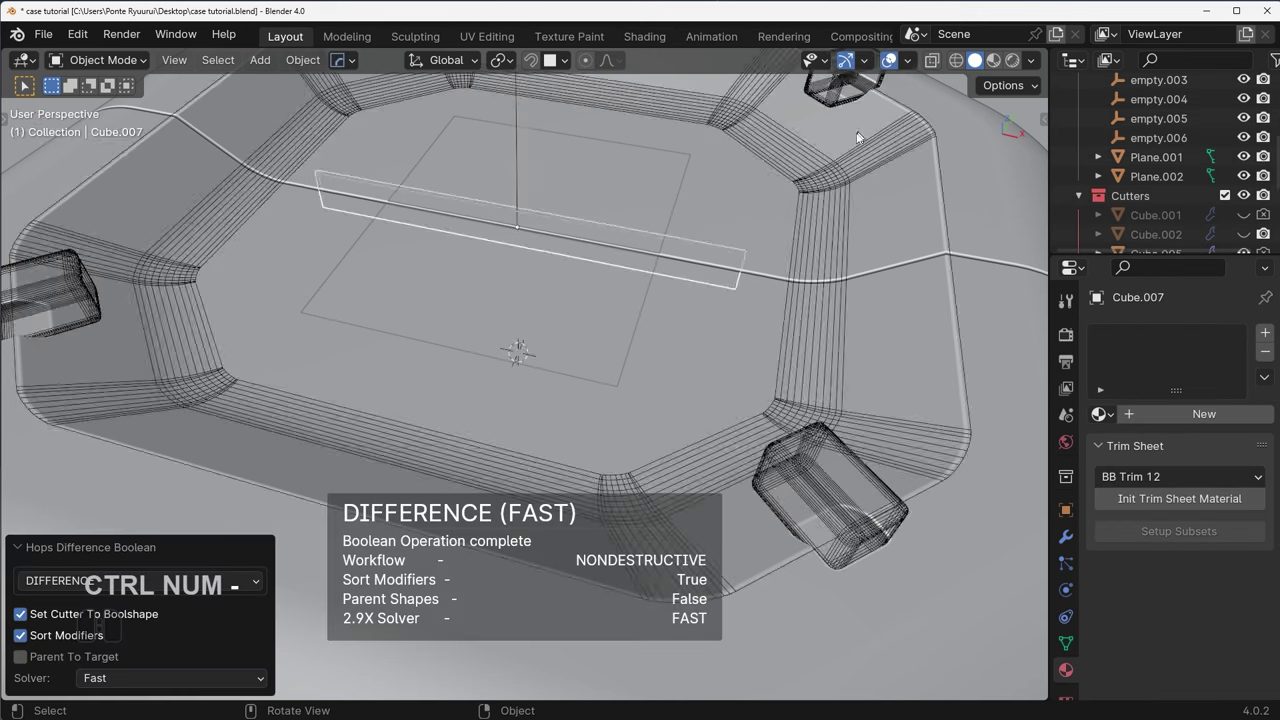
middle_click_drag(643, 192, 701, 331)
key("z")
left_click(708, 170)
key("shift+2")
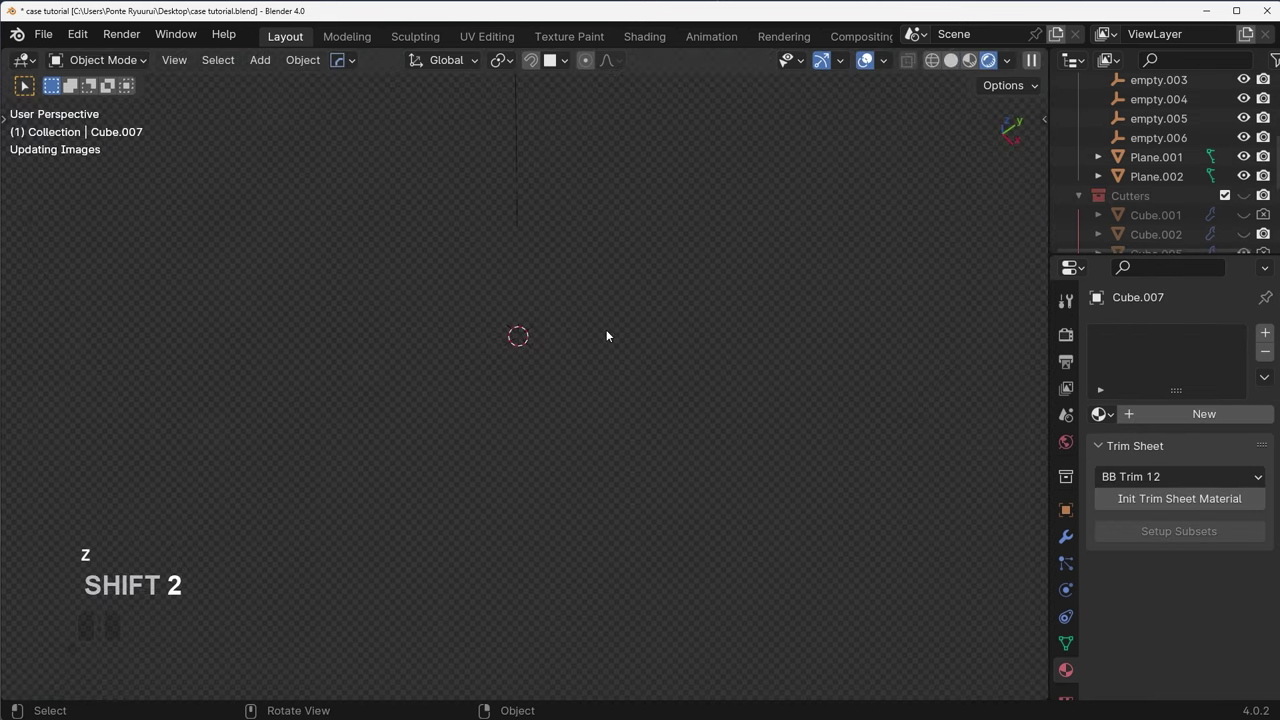
middle_click_drag(606, 282, 580, 346, "shift")
- Hide the viewport overlays, then undo and redo the boolean cut to compare the decal along the seam
key("ctrl+z")
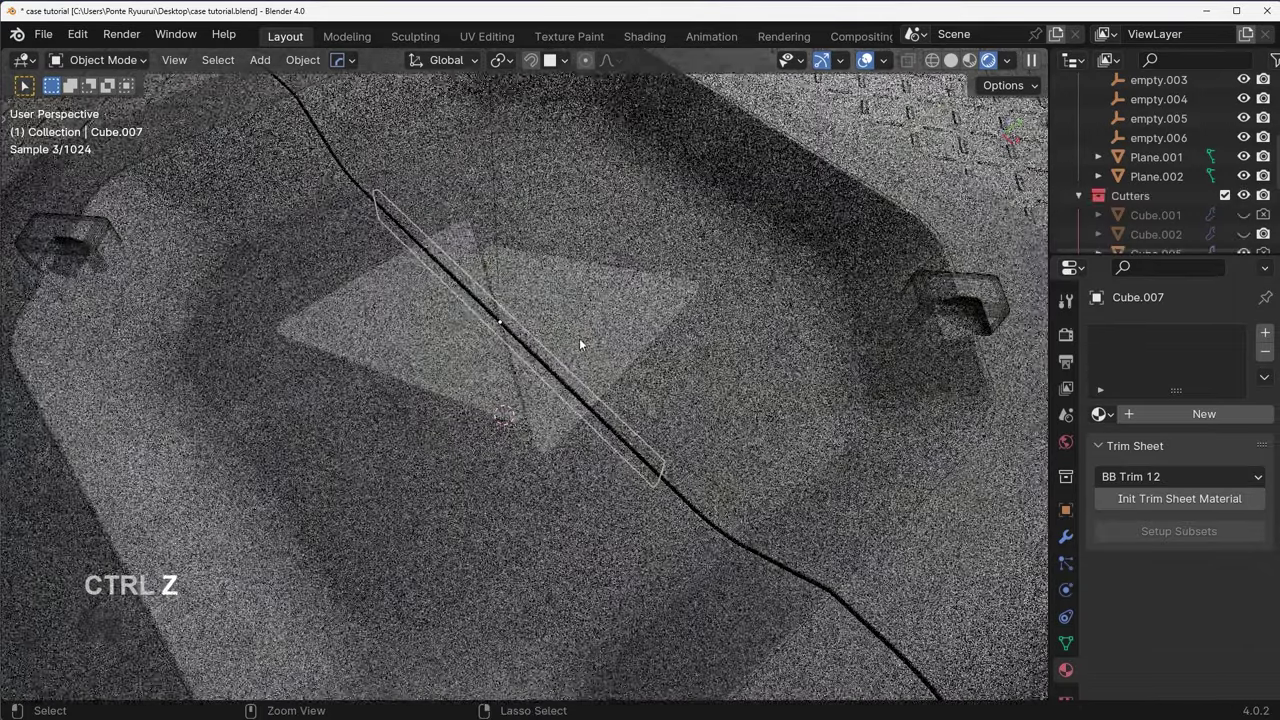
left_click(866, 61)
key("ctrl+z")
key("ctrl+z")
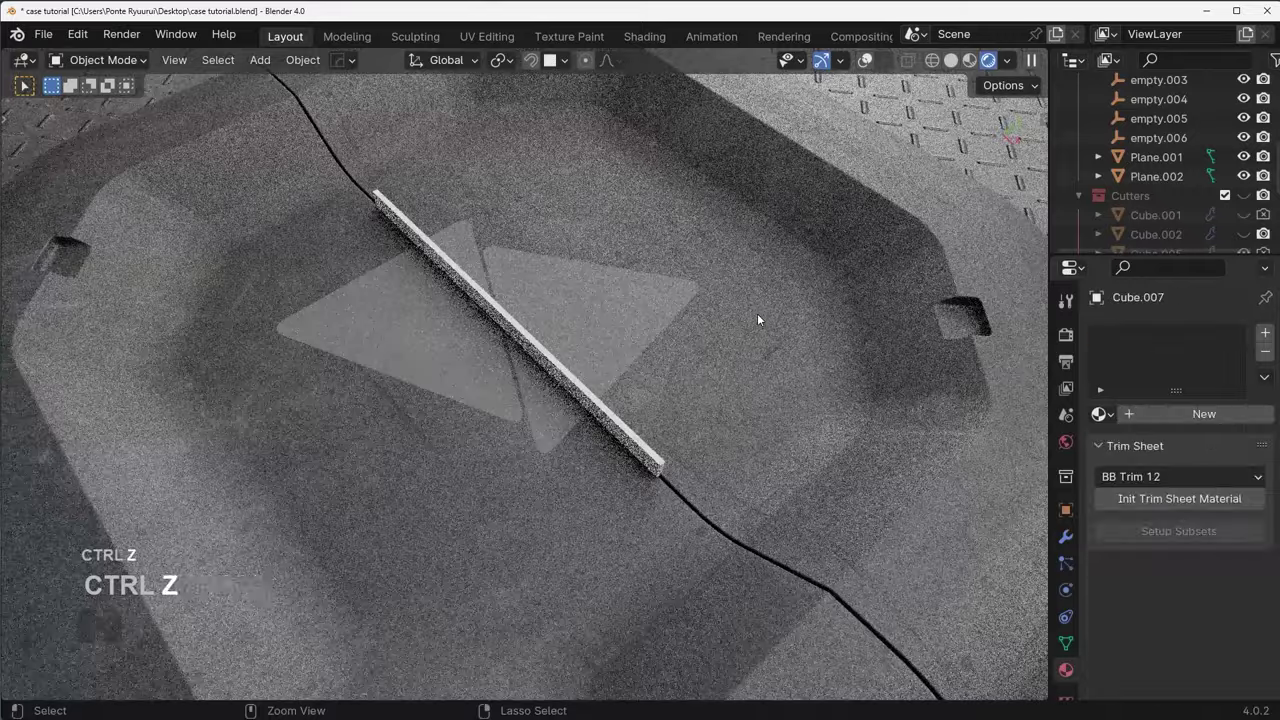
key("ctrl+shift+z")
key("ctrl+shift+z")
- Select the triangles decal and turn off its Boolean modifier's viewport display
left_click(604, 300)
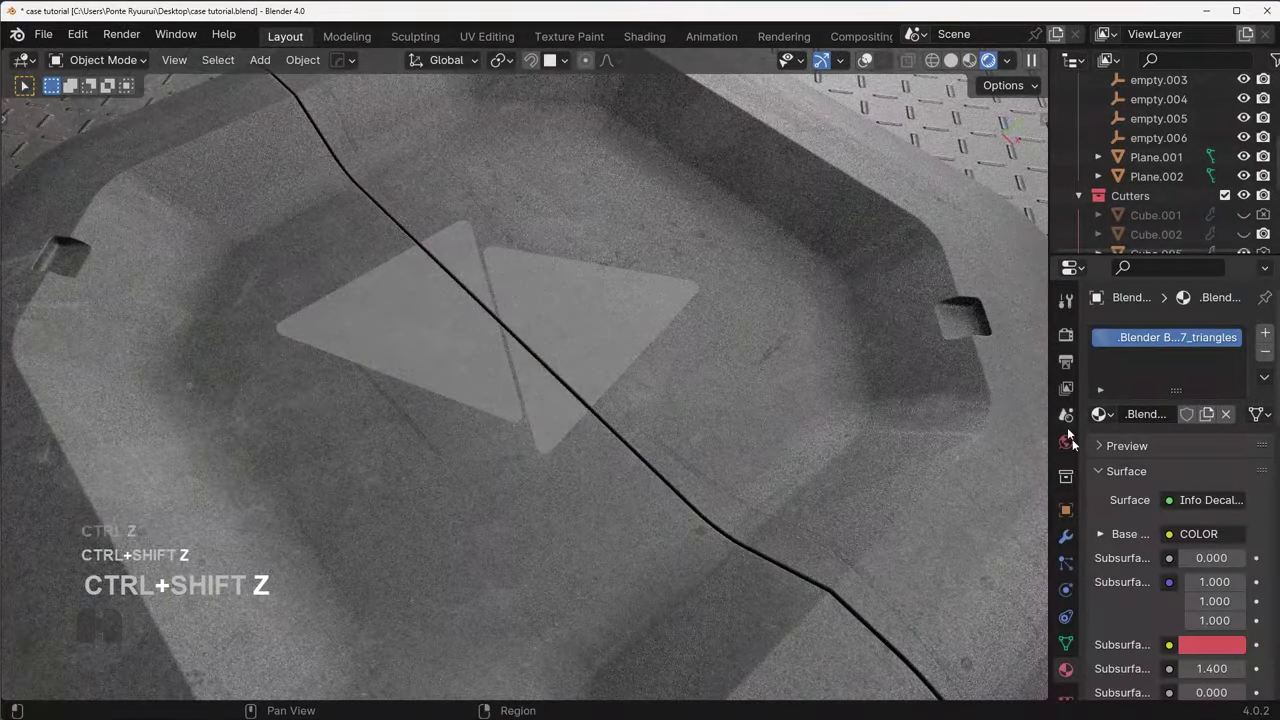
left_click(1066, 537)
left_click(1177, 459)
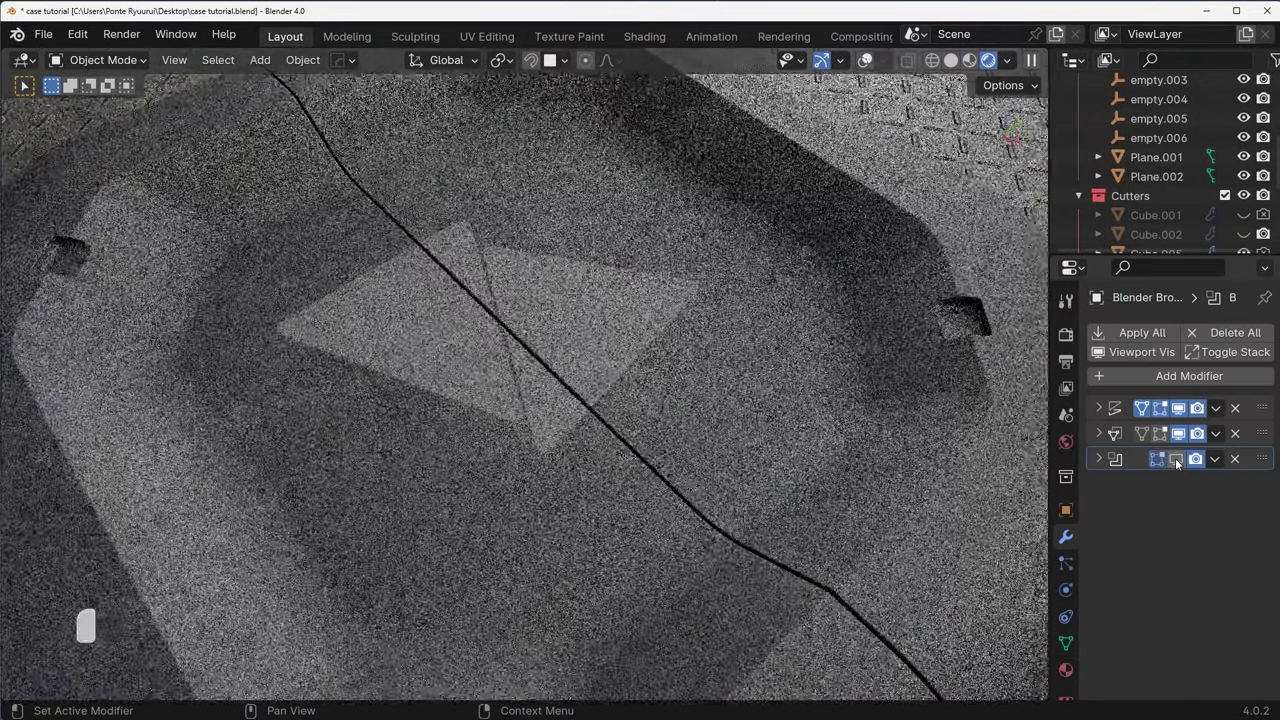
- In the camera view with overlays shown, set the triangles decal material's Alpha to 0.1
scroll(762, 440, "down", 3)
key("KP_0")
key("KP_1")
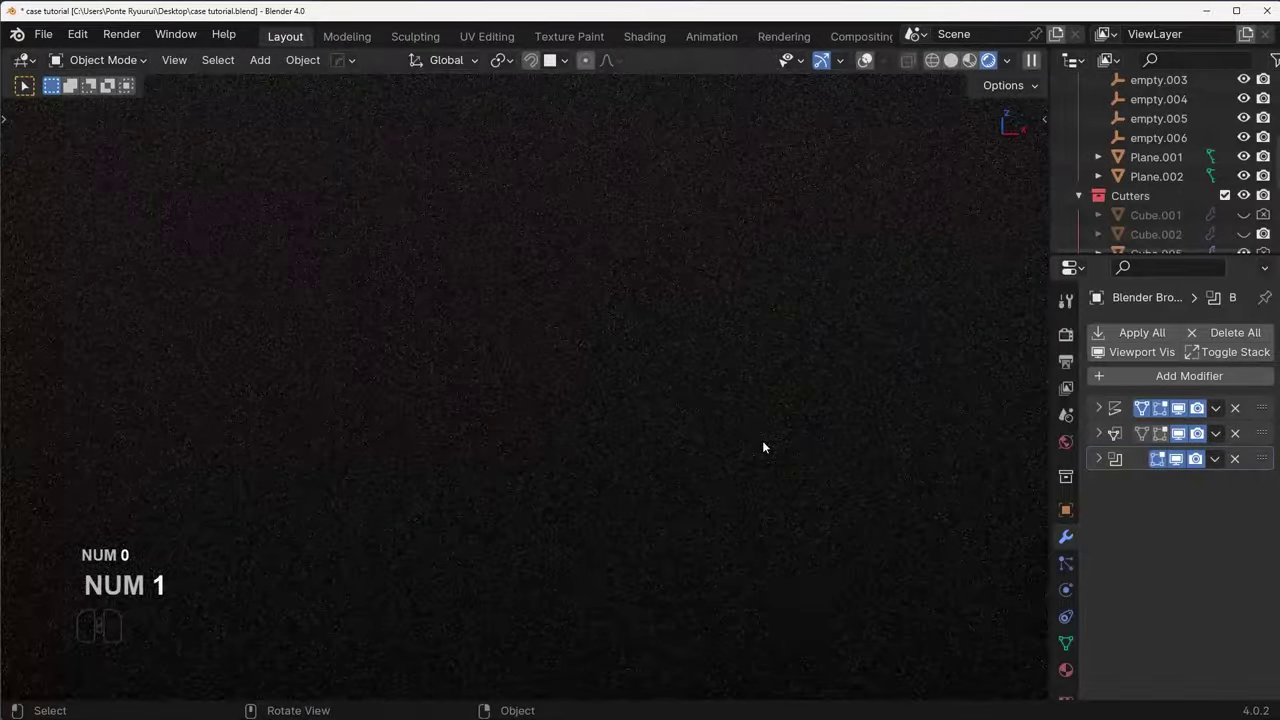
key("KP_0")
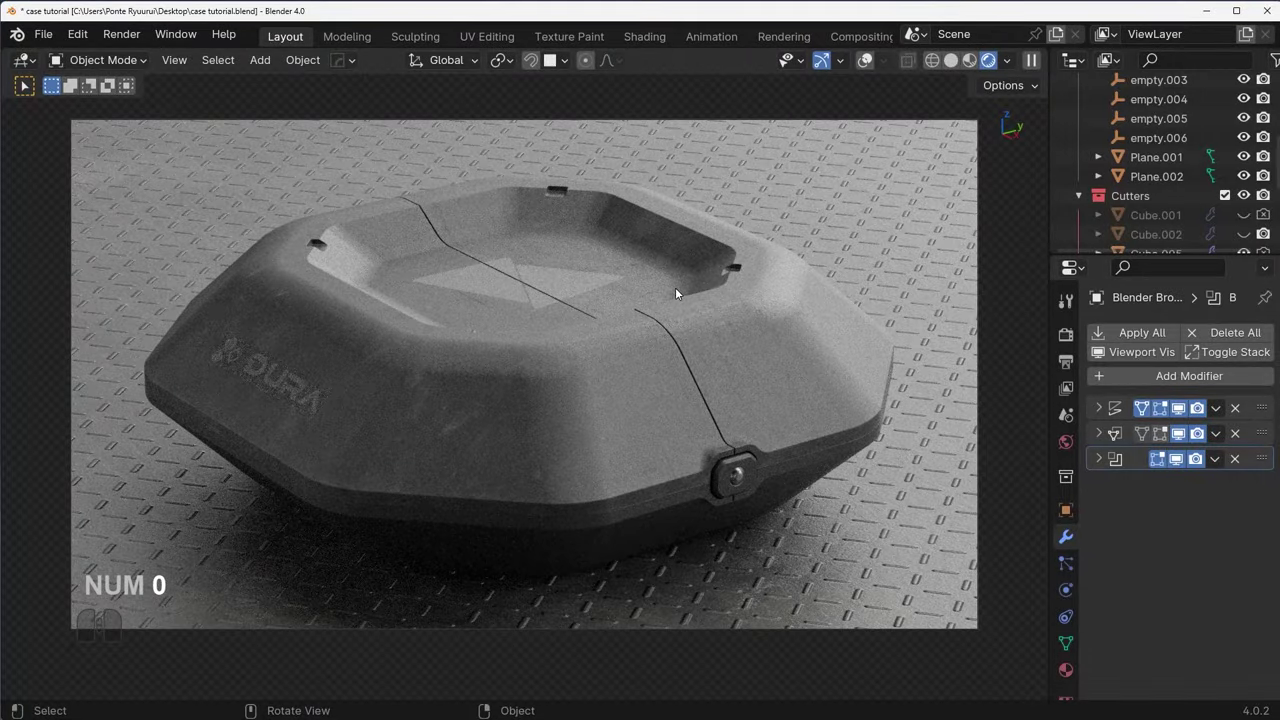
left_click(865, 60)
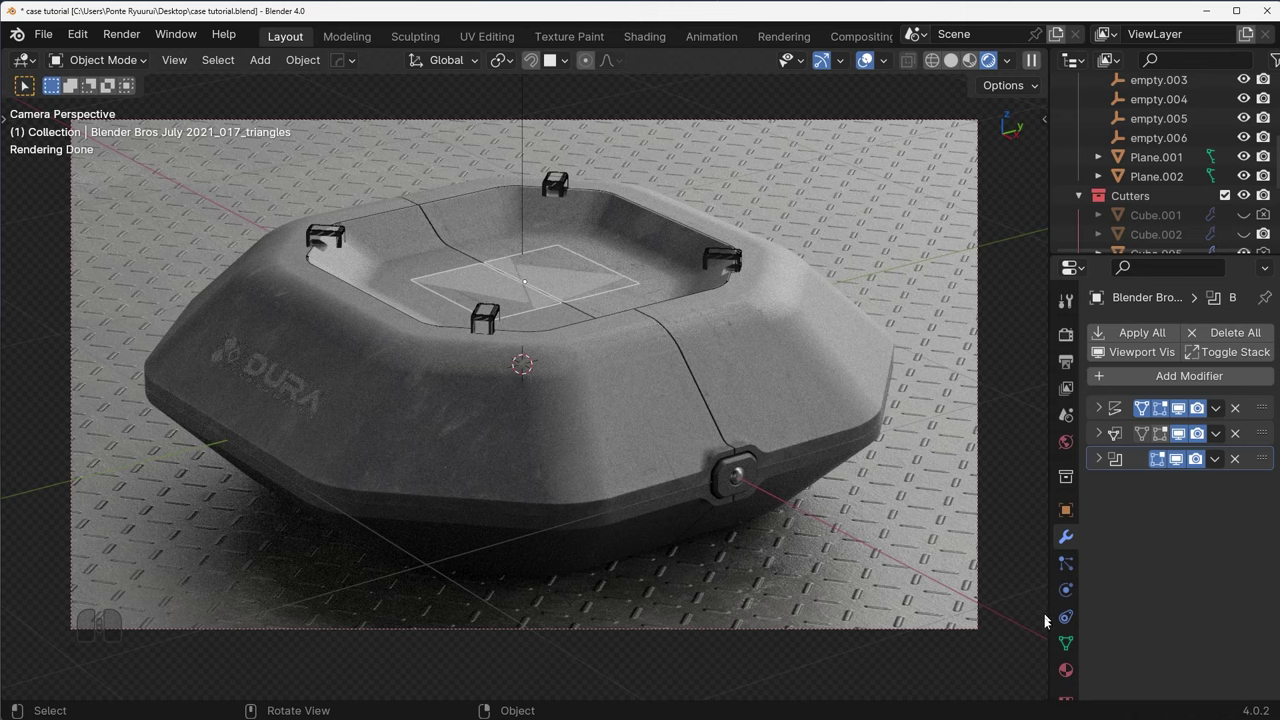
left_click(1066, 670)
scroll(1196, 552, "down", 6)
scroll(1196, 552, "down", 2)
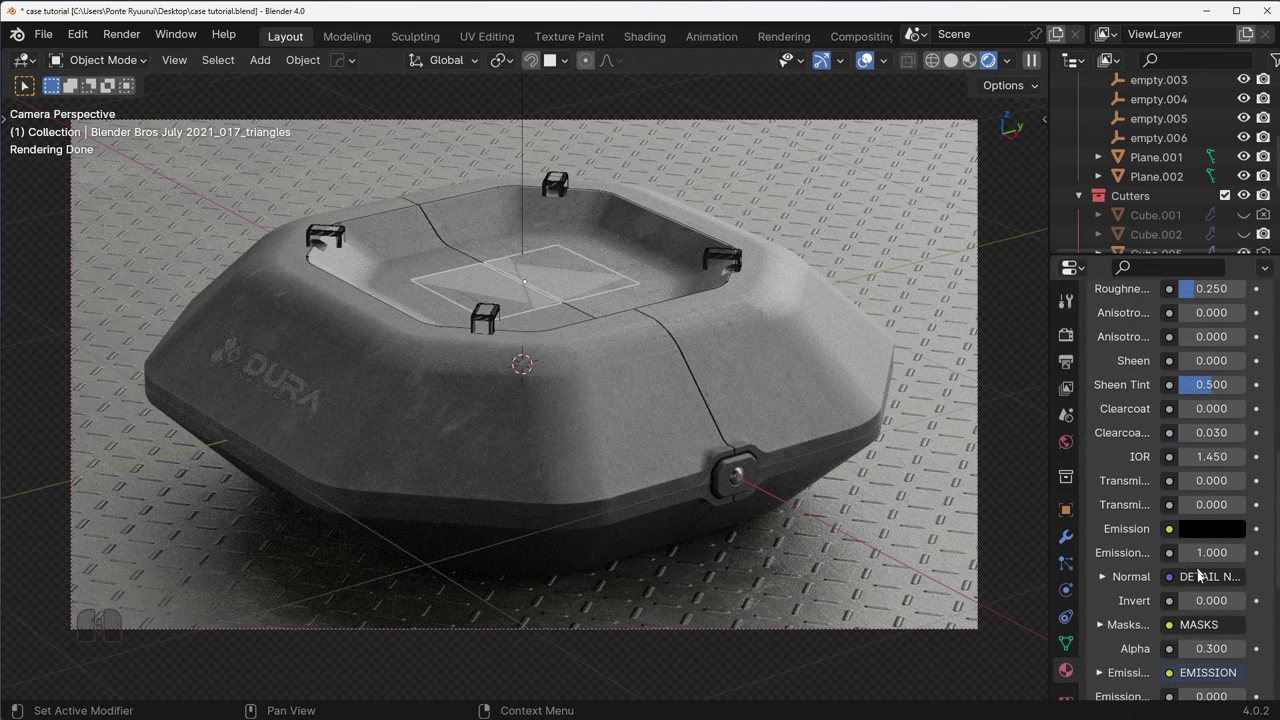
left_click(1207, 648)
type(".1")
key("Return")
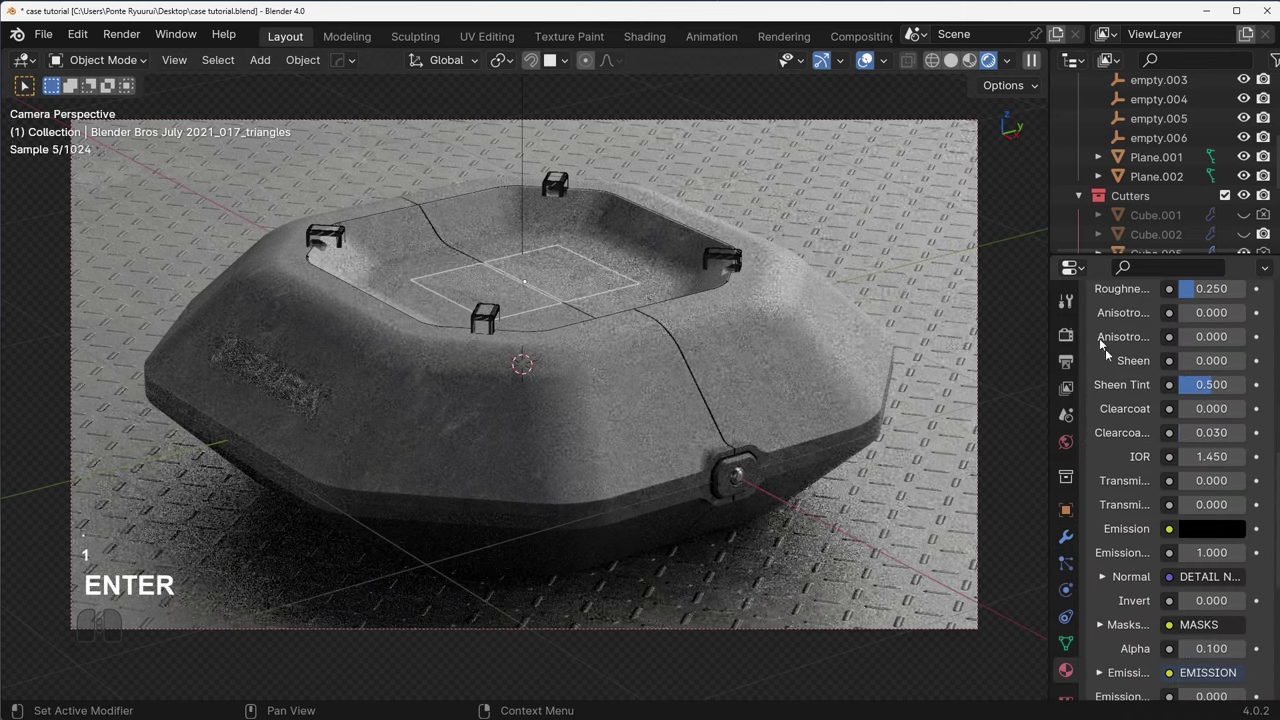
- Hide the viewport overlays to preview the deselected scene in the camera frame, and save the file
left_click(865, 60)
key("a")
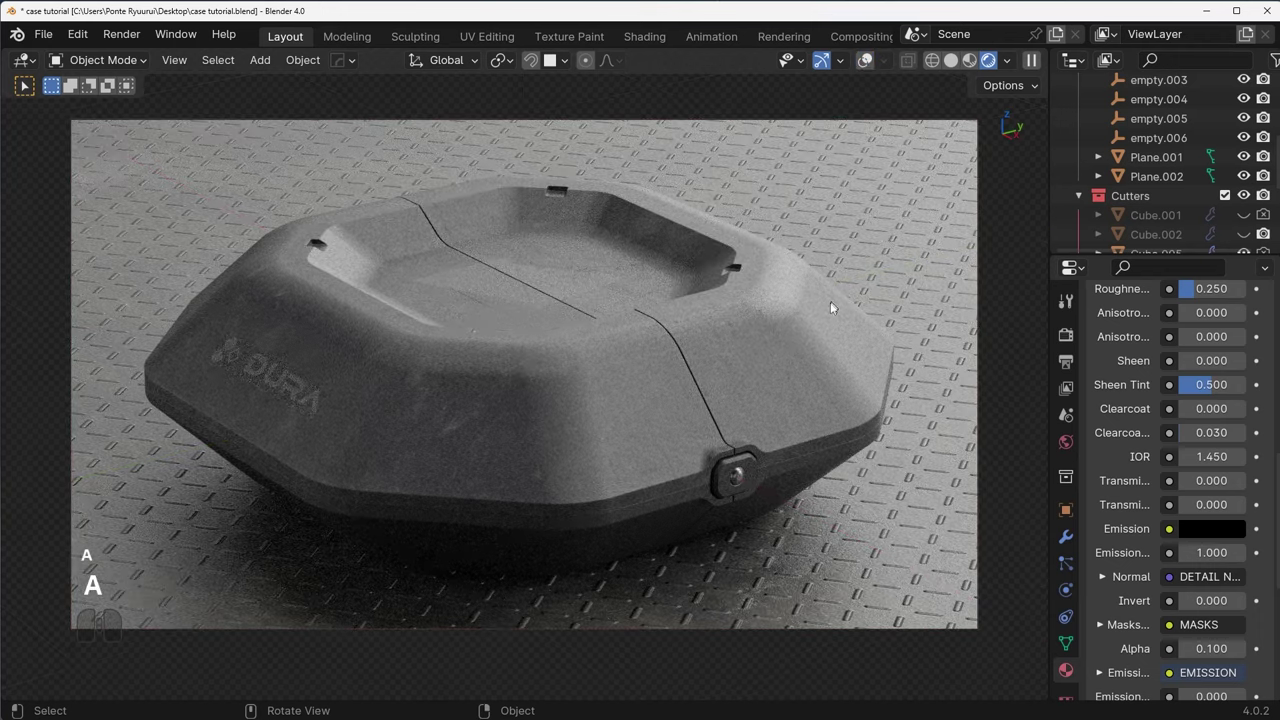
scroll(790, 370, "down", 3)
middle_click_drag(746, 434, 693, 426, "shift")
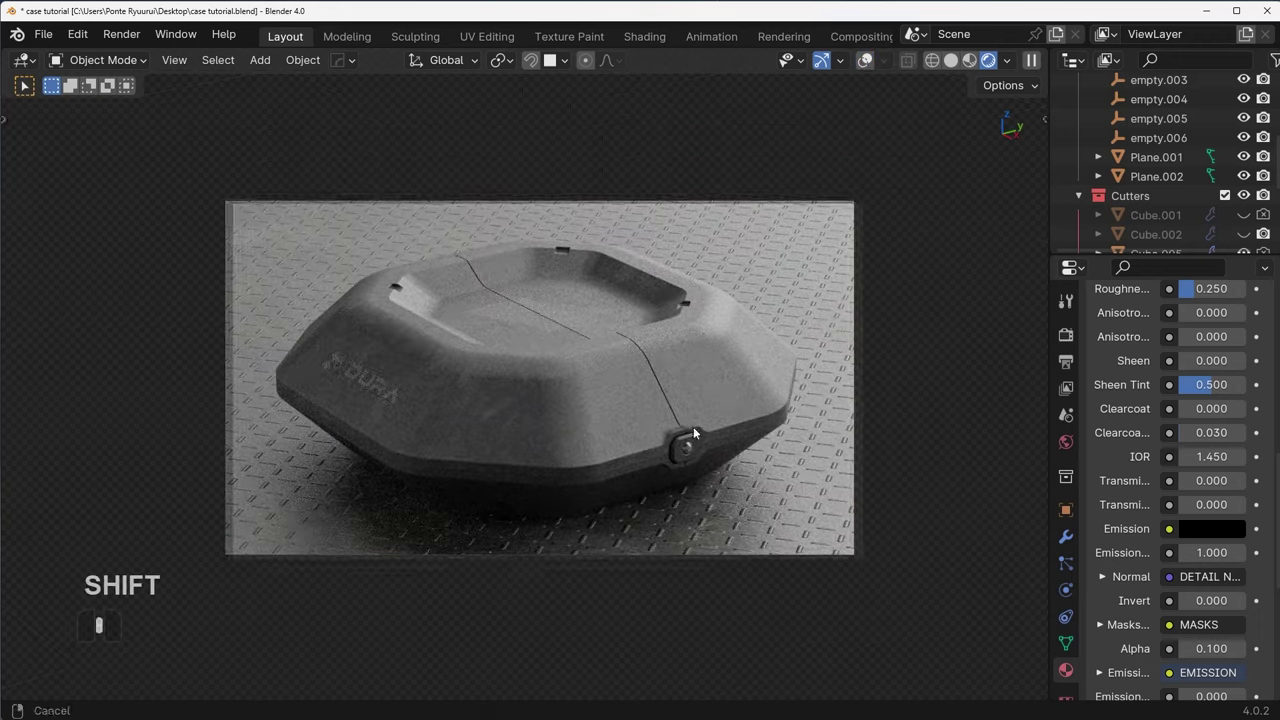
scroll(640, 430, "up", 2)
key("ctrl+s")
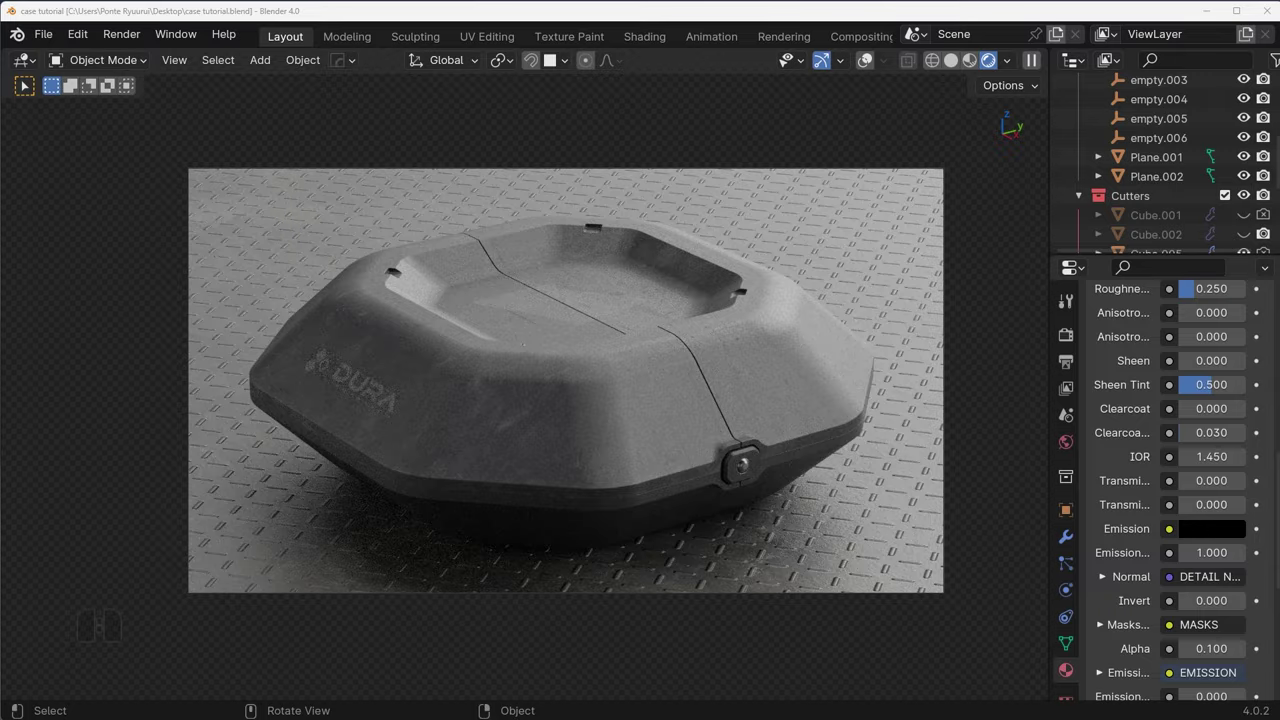
- Look over the case, floor and light plane from outside the camera, and return to the camera view
middle_click_drag(506, 500, 433, 397)
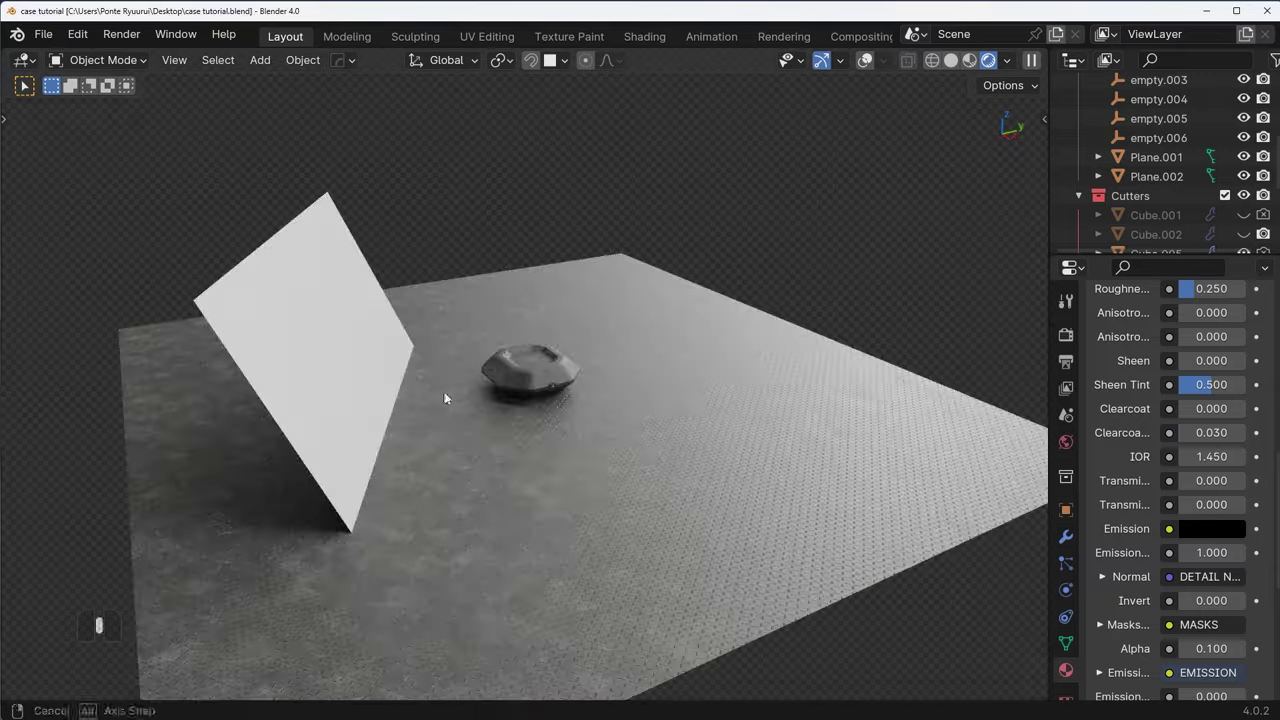
key("KP_0")
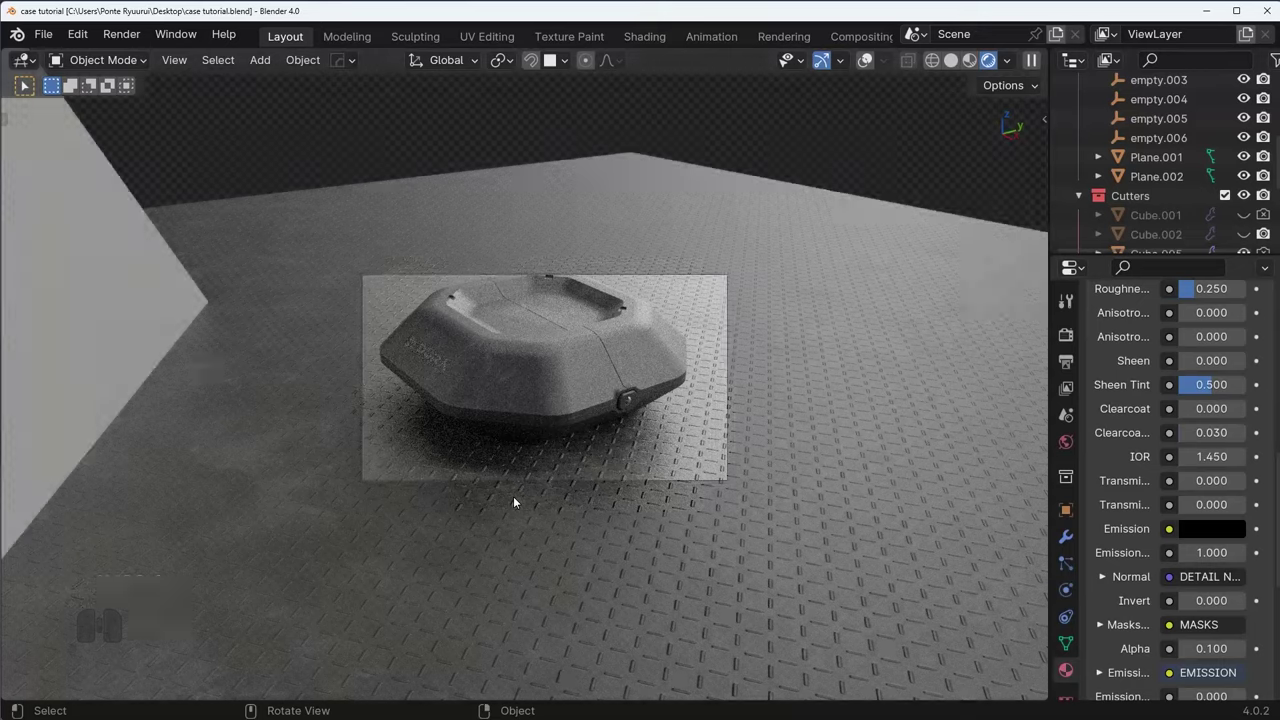
key("KP_0")
scroll(600, 390, "up", 5)
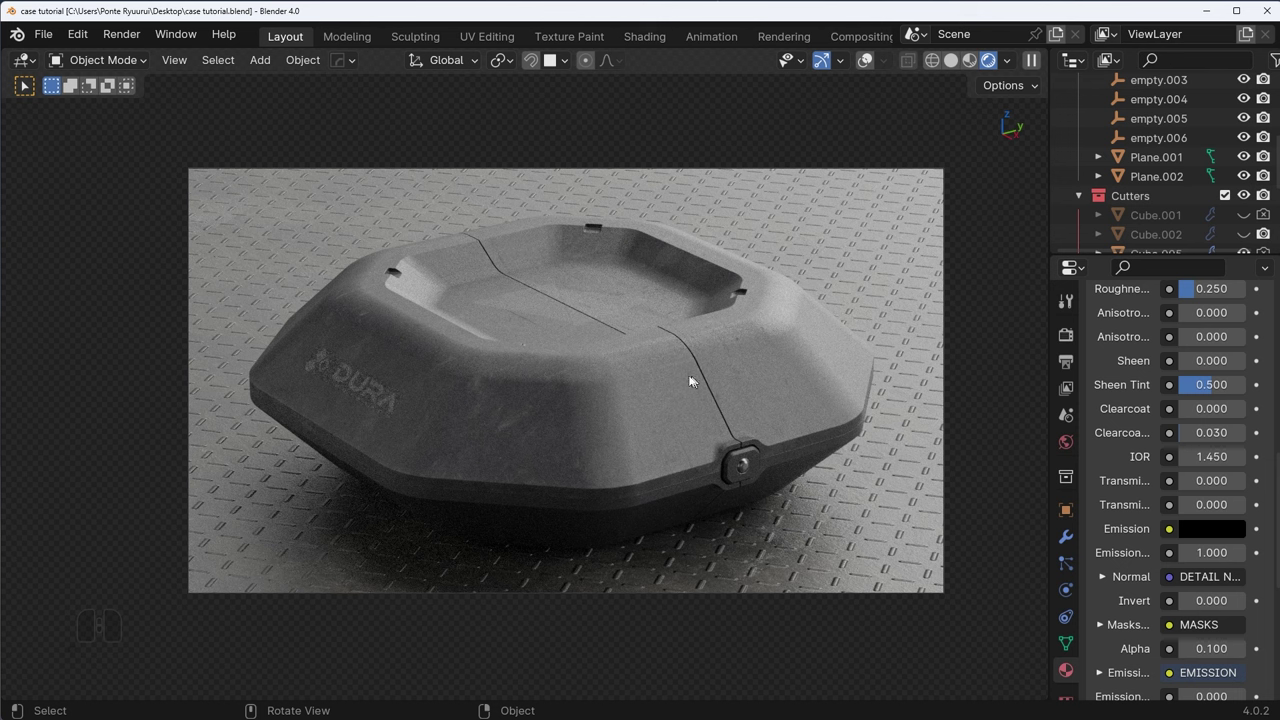
- Select the case body and review its MaterialWorks plastic material and wear adjustments
left_click(626, 429)
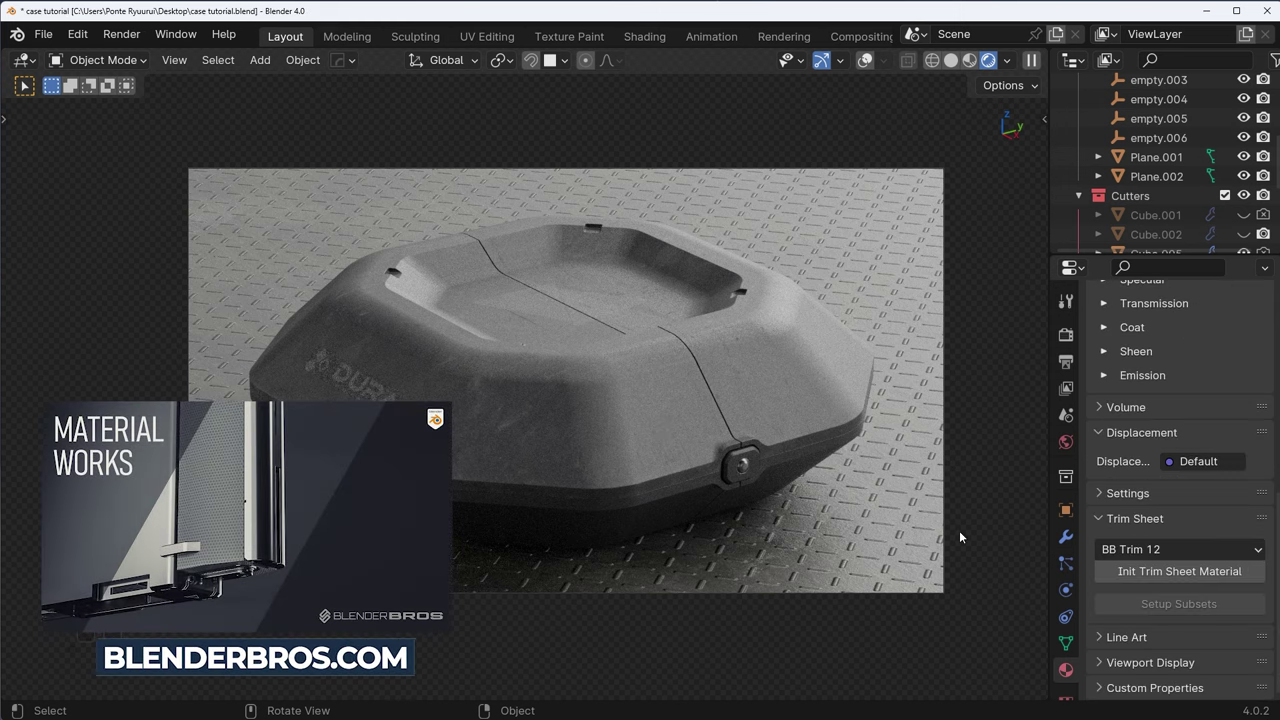
key("n")
scroll(925, 374, "up", 8)
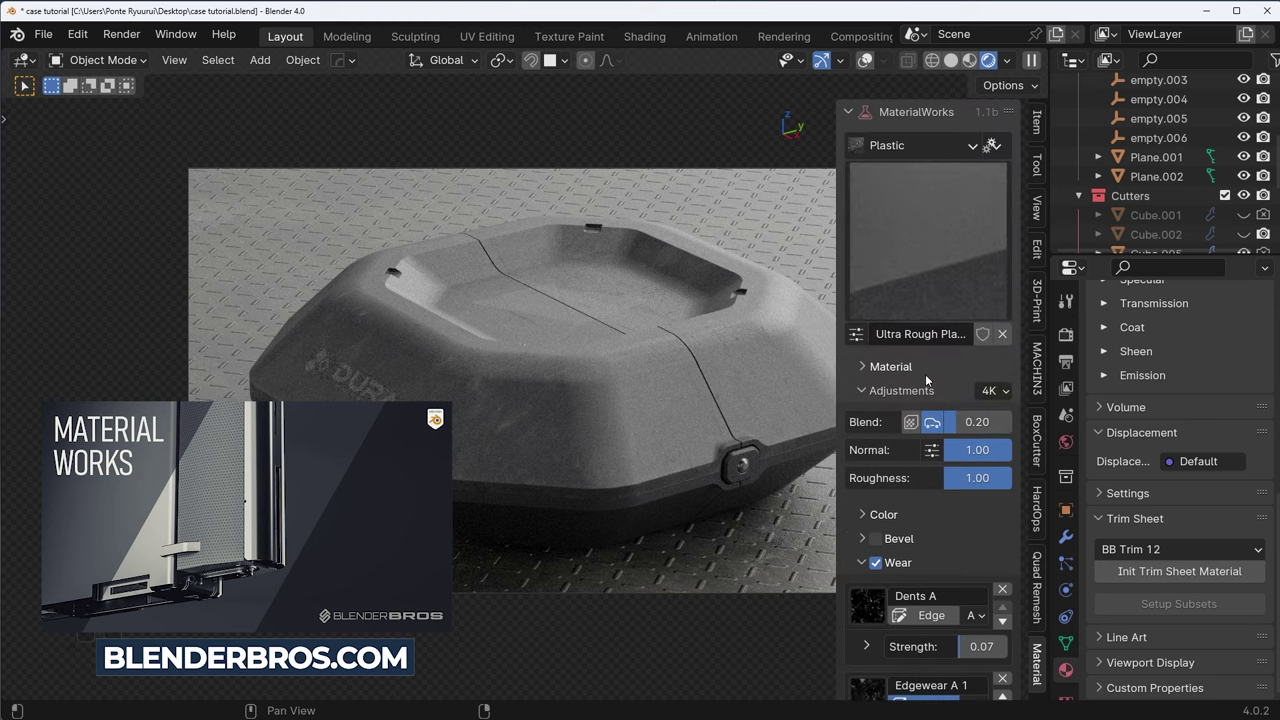
key("n")
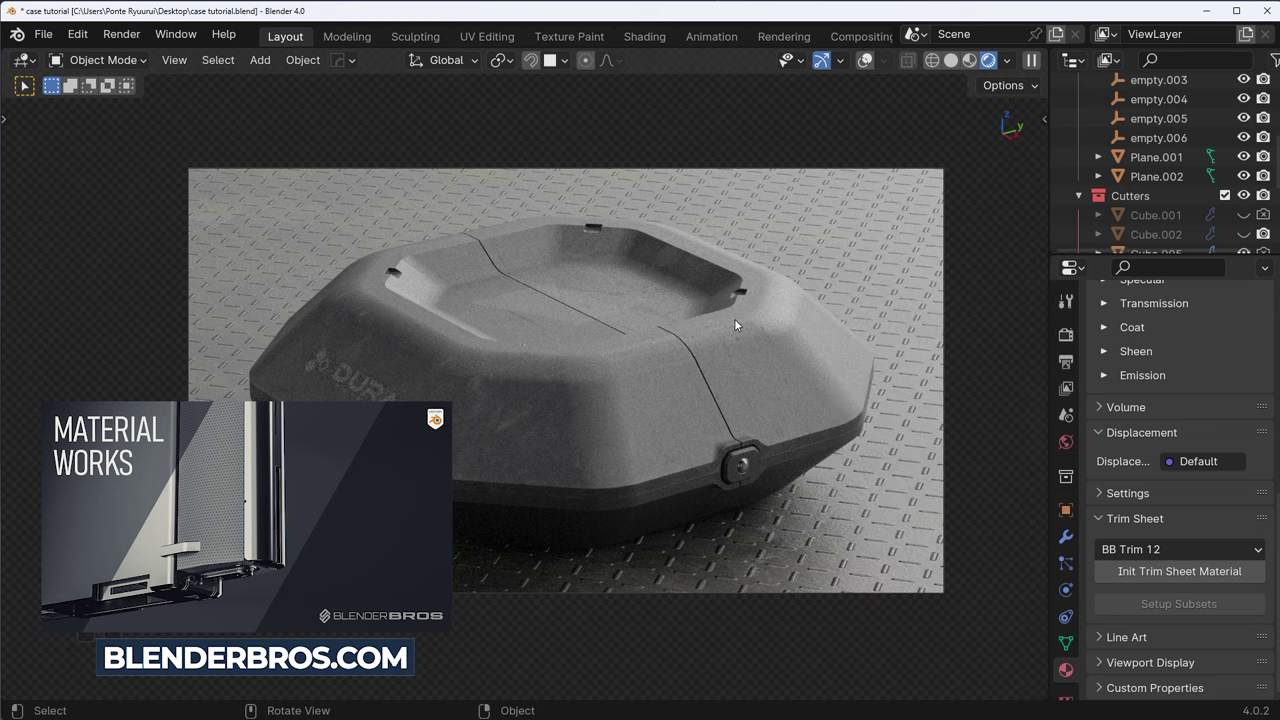
key("n")
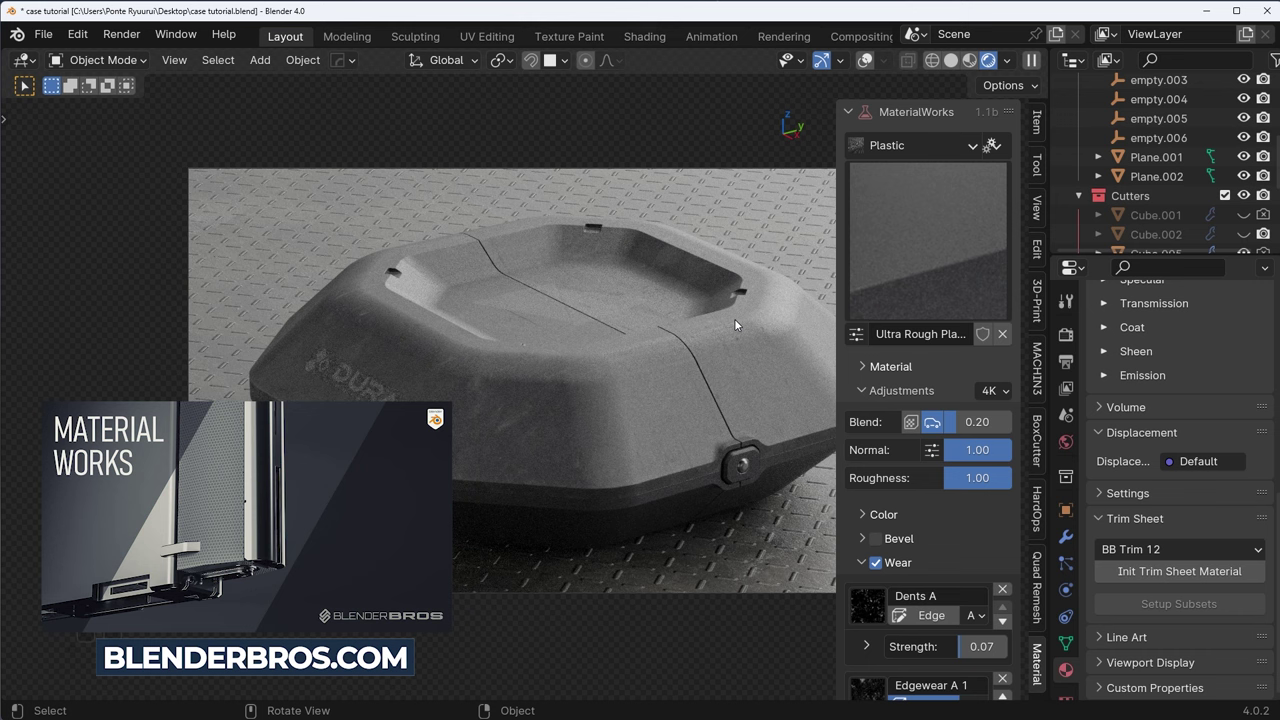
key("n")
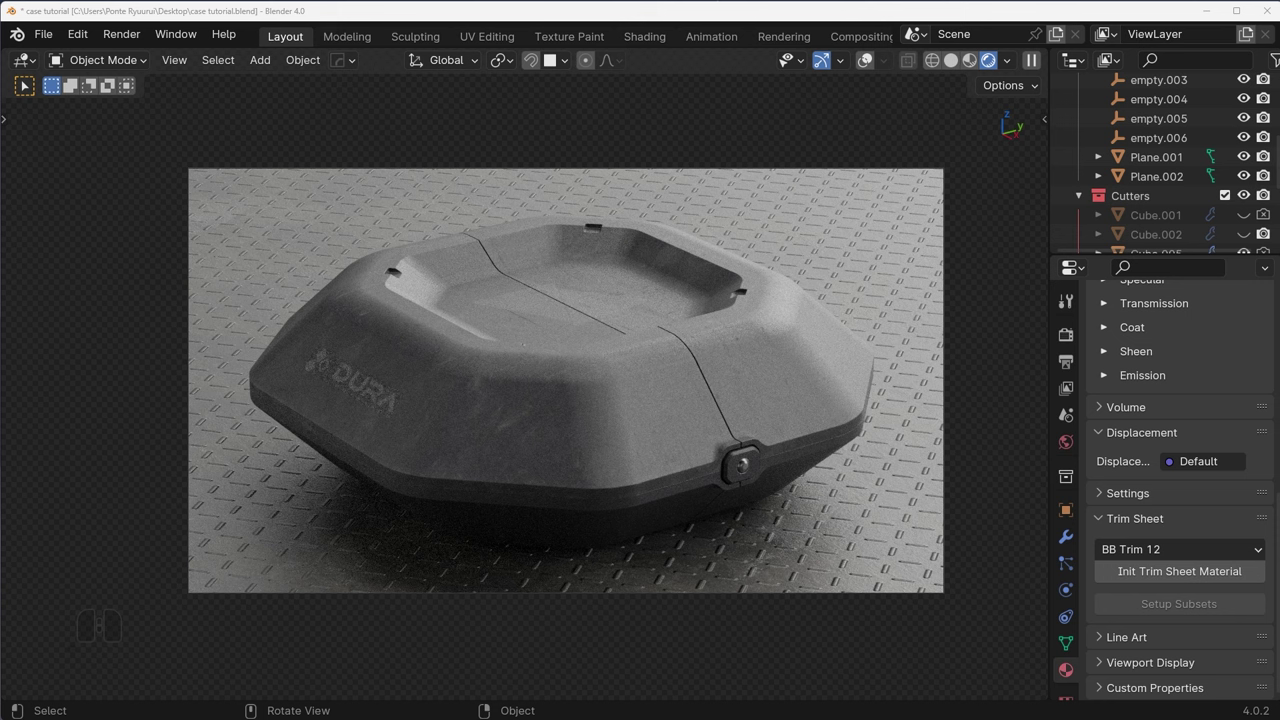
- Set the scene's output resolution to 2560 by 1440 px
left_click(1066, 361)
scroll(1190, 420, "up", 5)
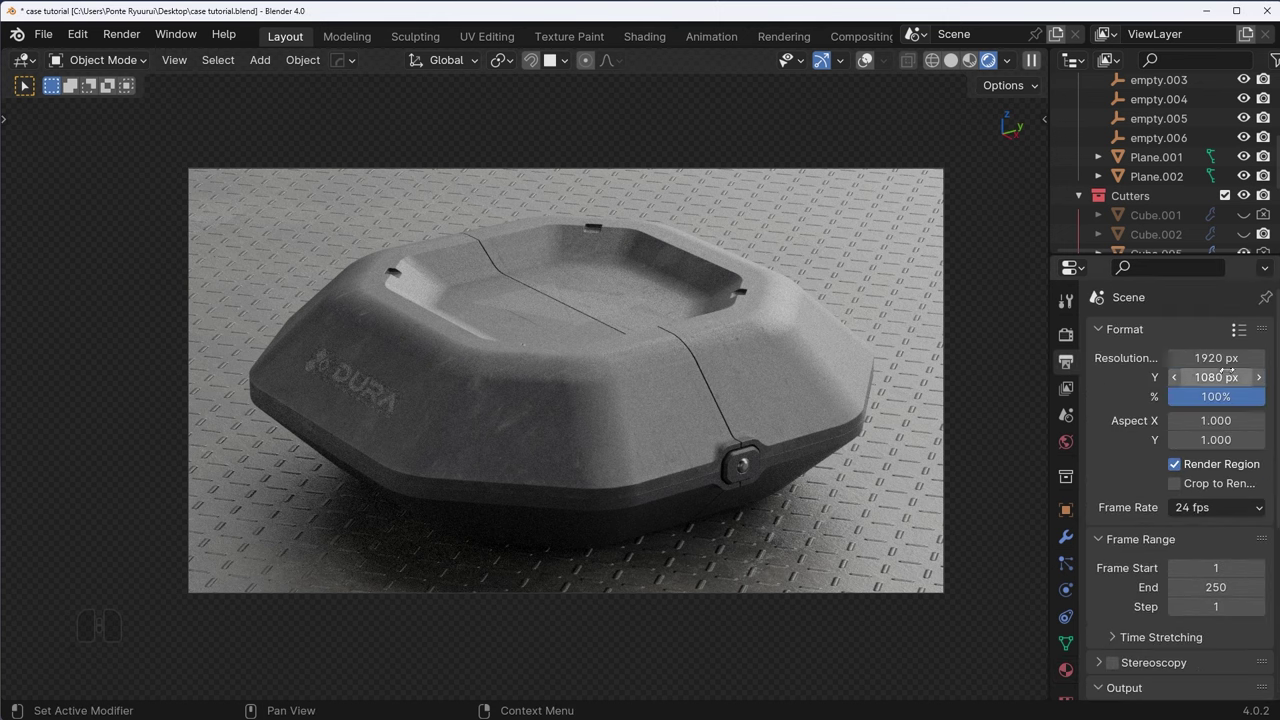
left_click(1227, 357)
type("2560")
key("Tab")
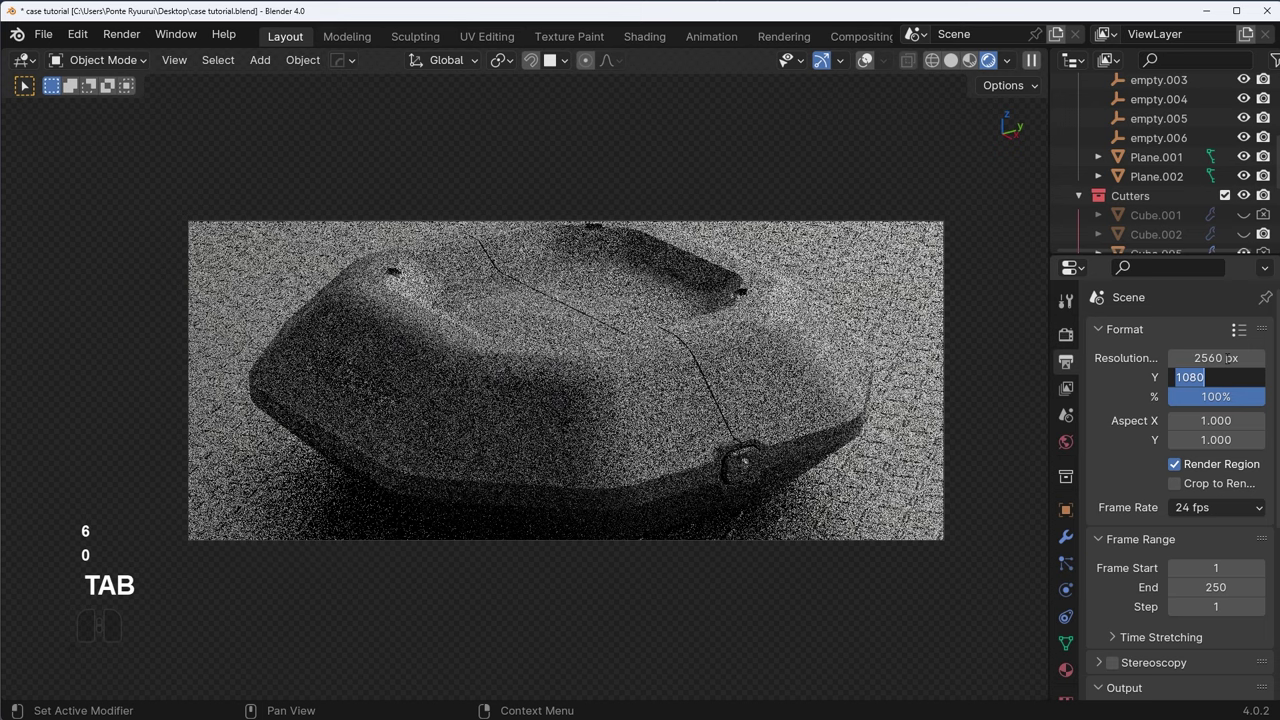
type("1440")
key("Return")
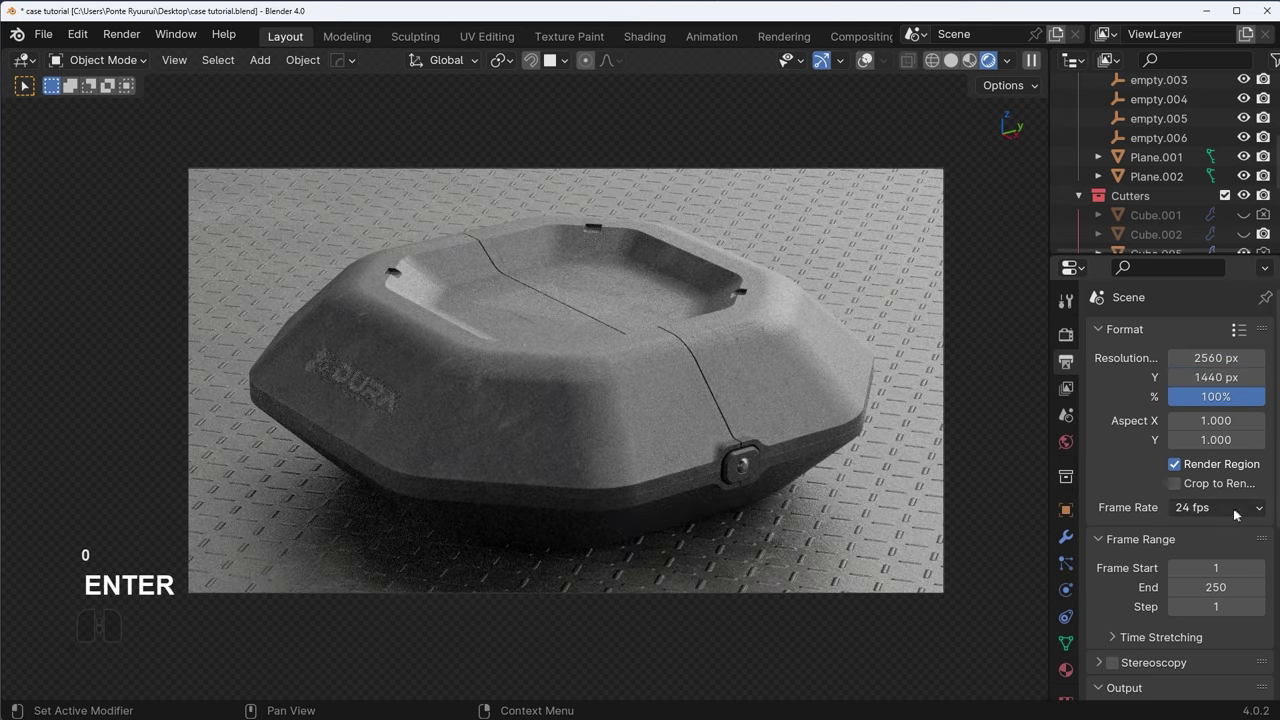
- Review the remaining output and render settings, and render the still image from the camera
scroll(1183, 587, "down", 3)
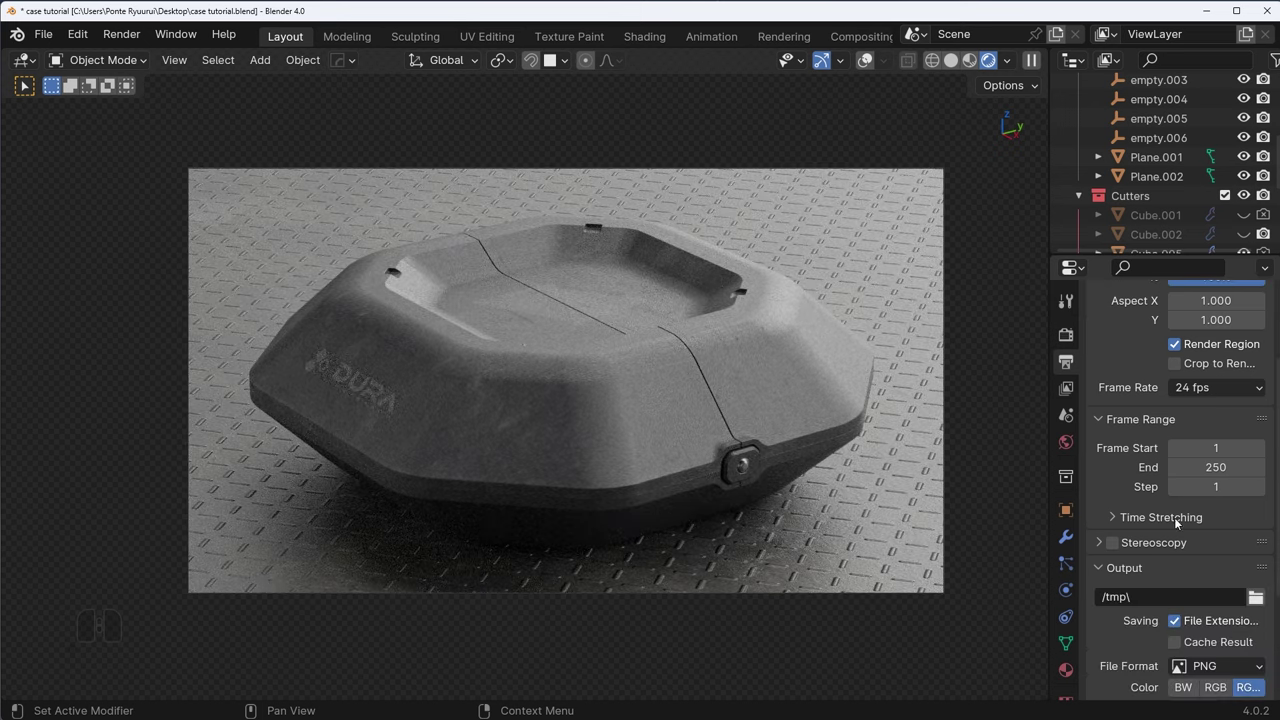
scroll(1174, 517, "up", 3)
scroll(1212, 584, "down", 4)
scroll(1213, 583, "down", 5)
scroll(1159, 507, "up", 10)
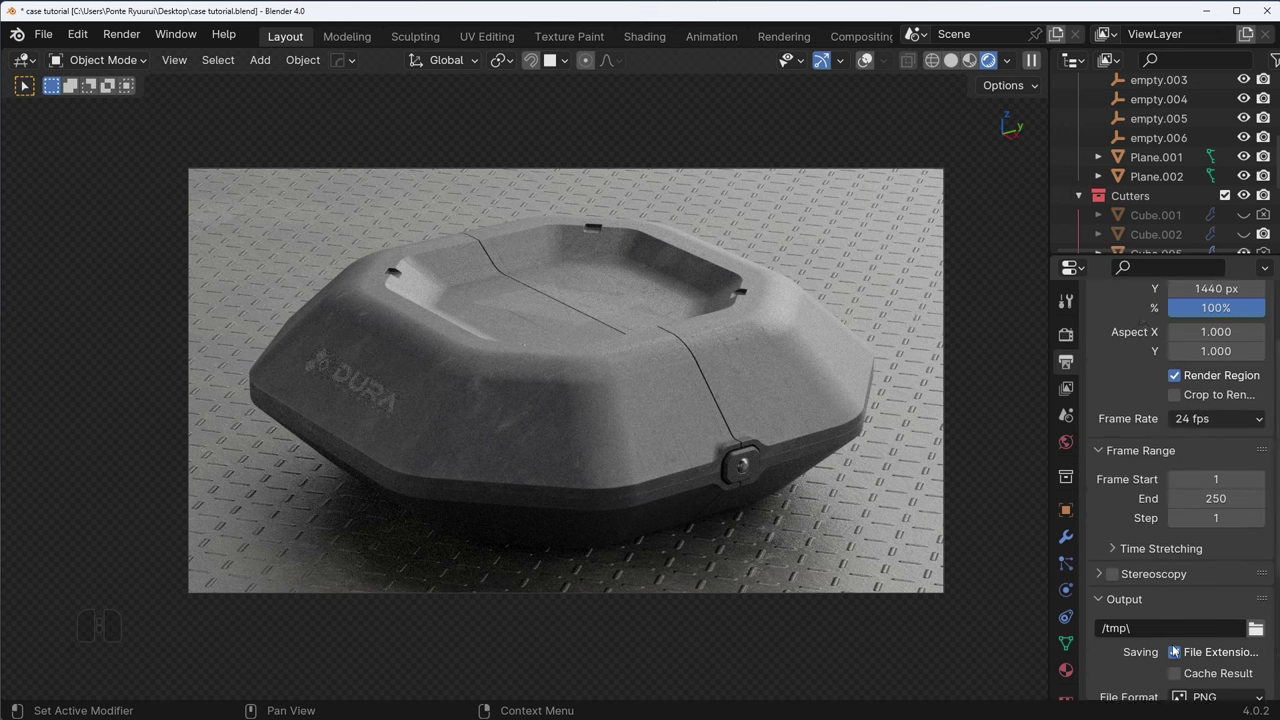
left_click(1067, 336)
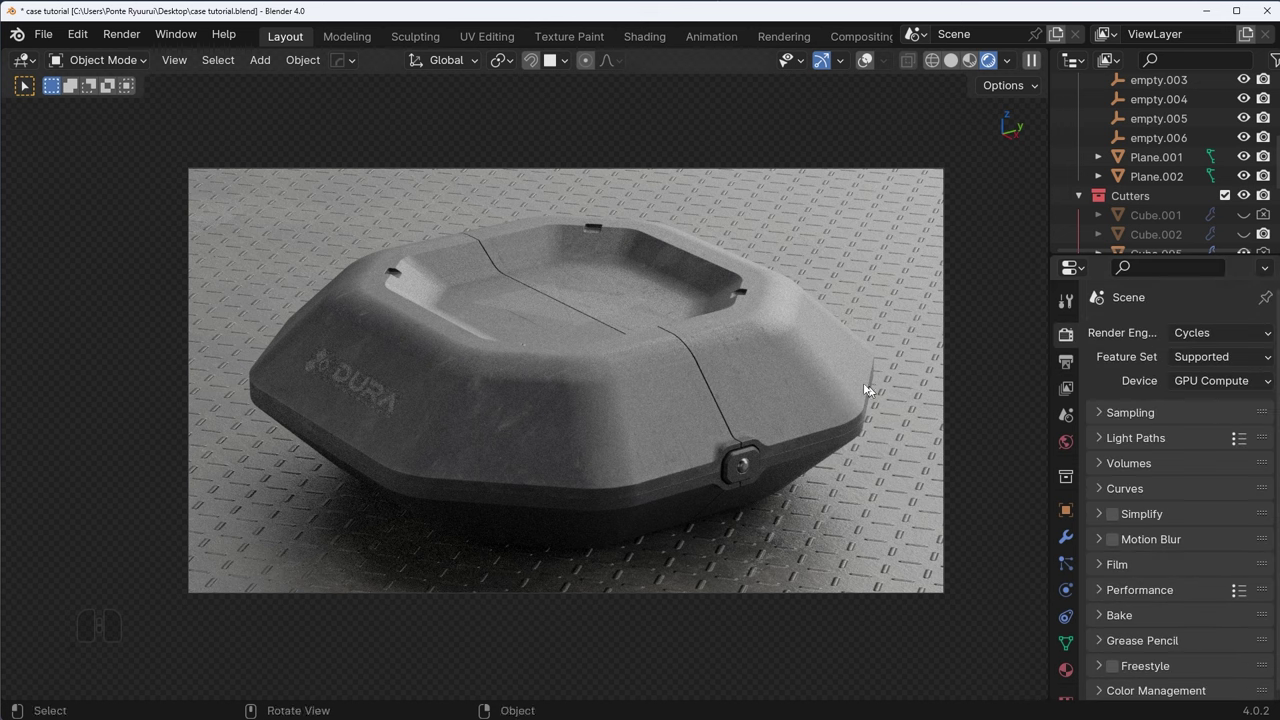
left_click(102, 38)
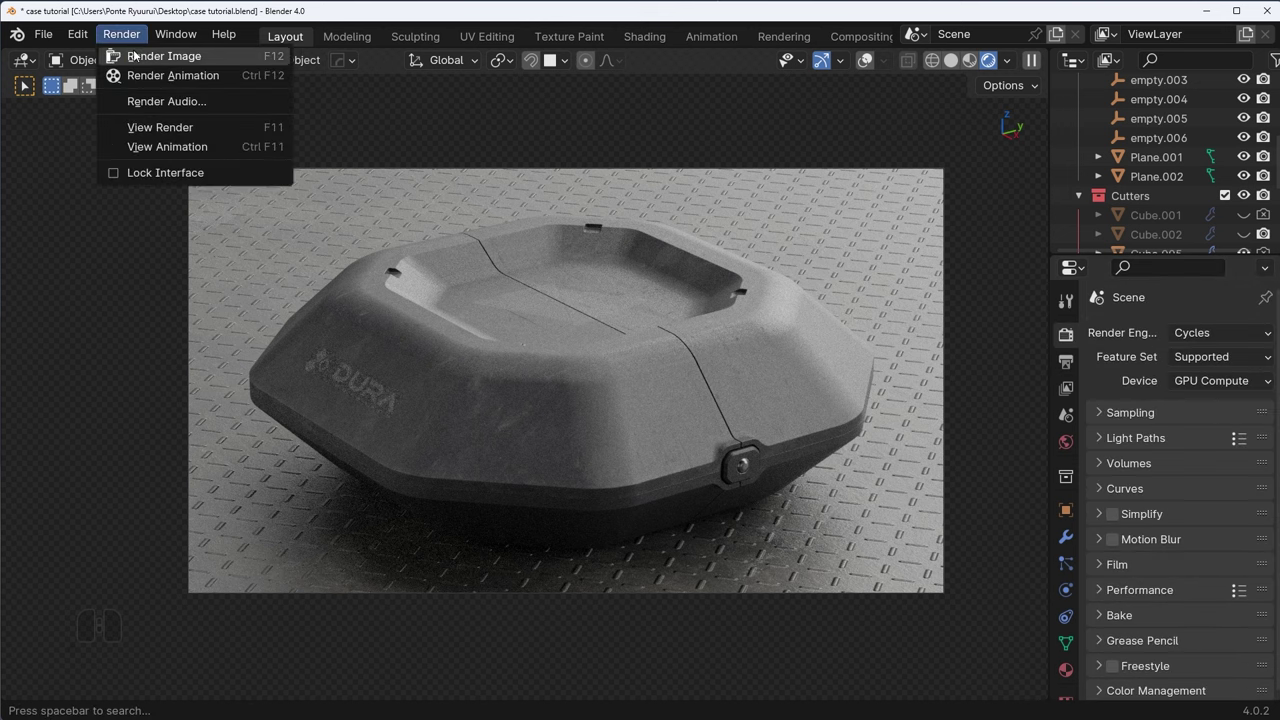
left_click(136, 54)
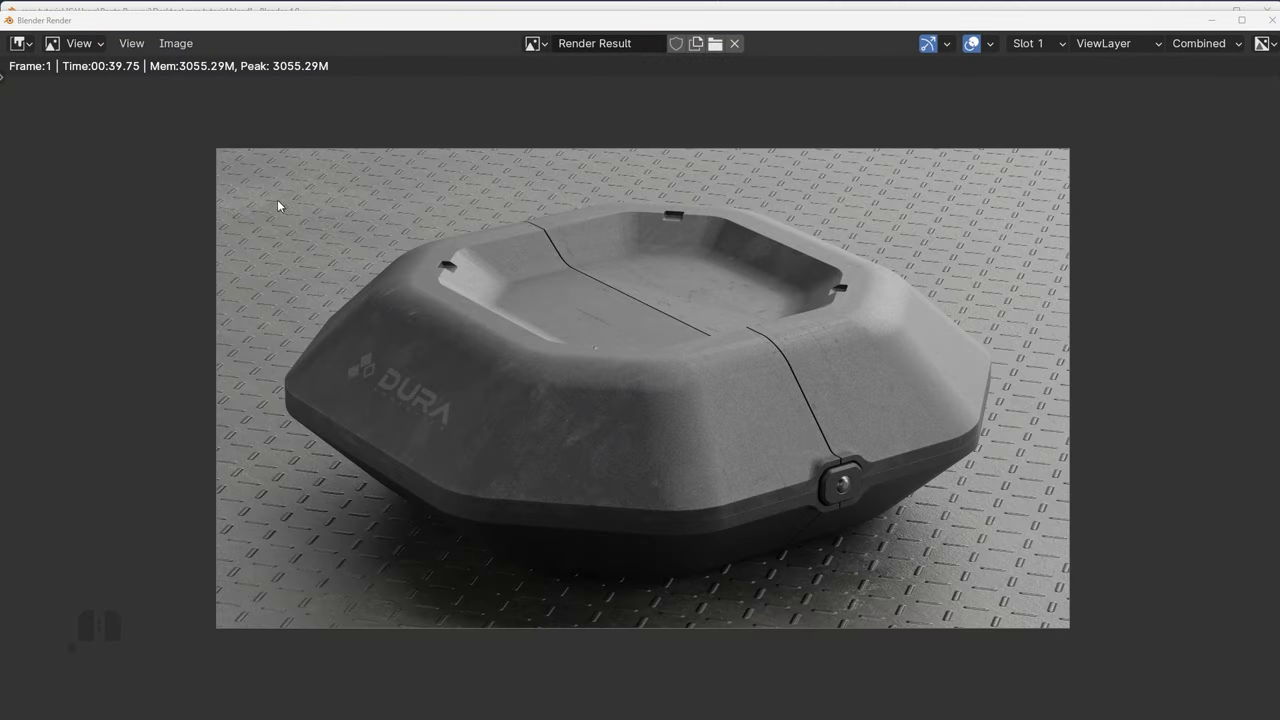
- Close the render window and choose Cycles as the render engine with GPU Compute as the device
left_click(1230, 27)
left_click(1066, 335)
left_click(1066, 335)
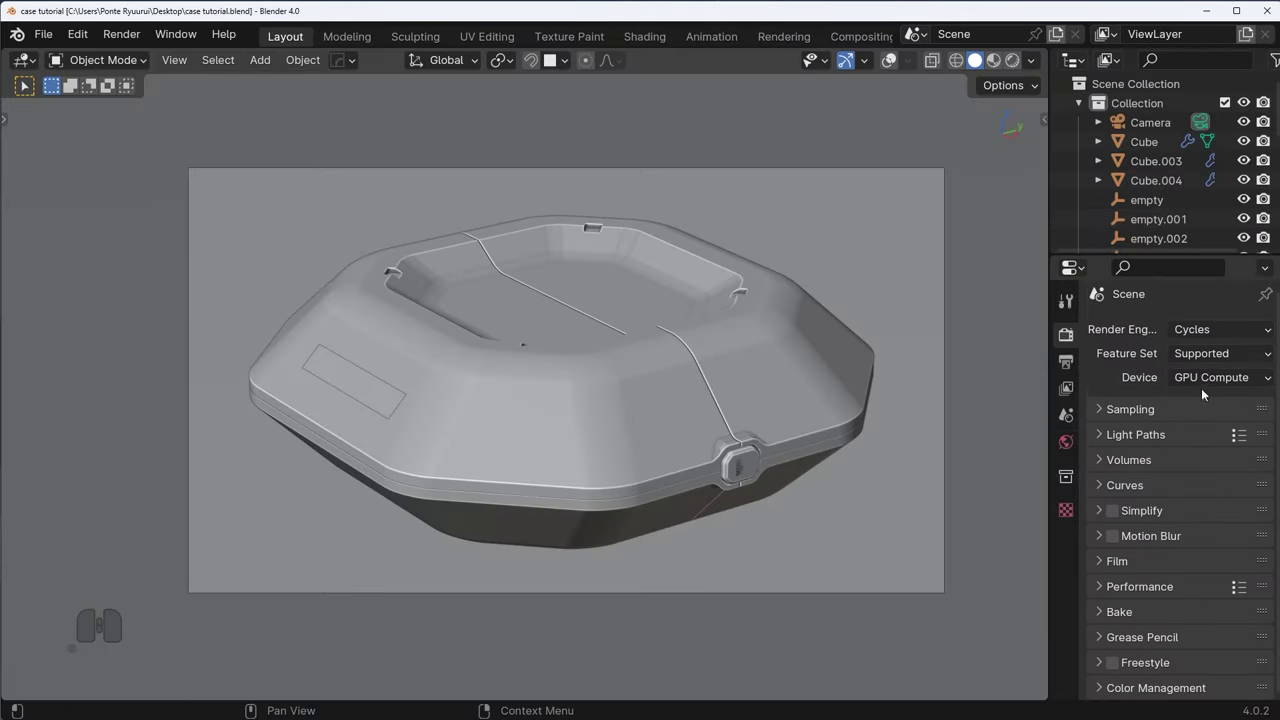
left_click(1204, 330)
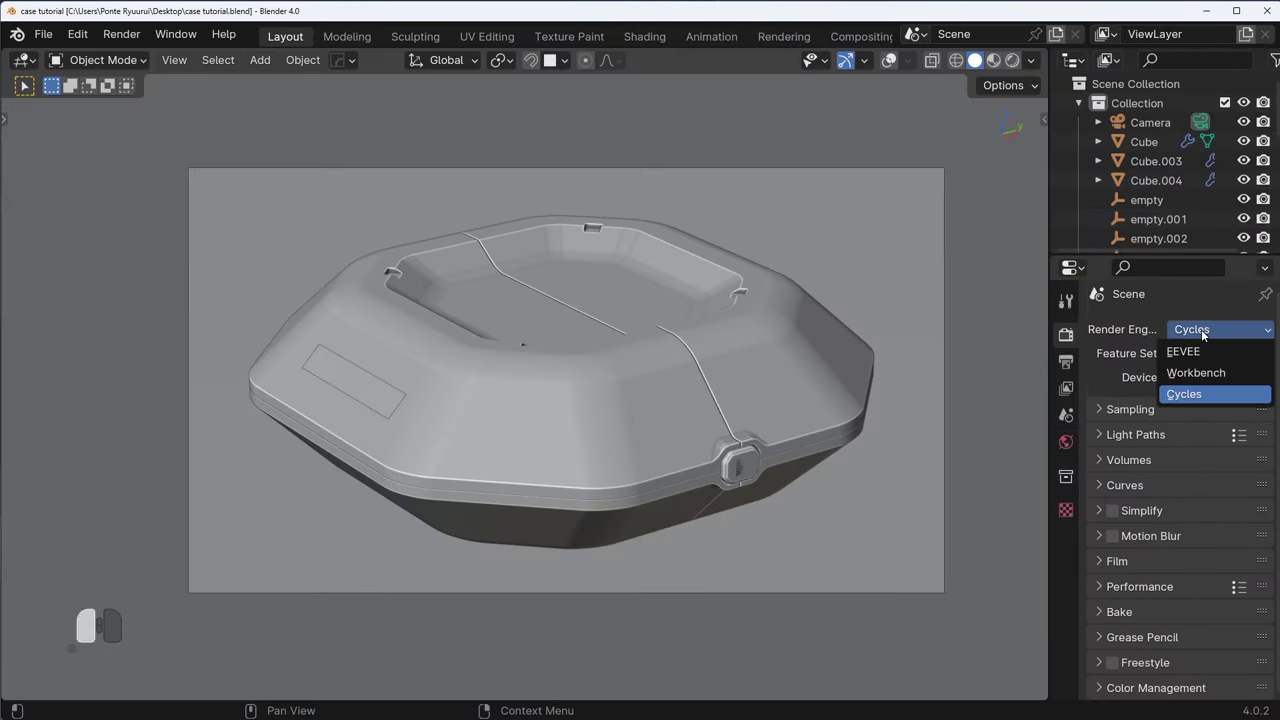
left_click(1189, 395)
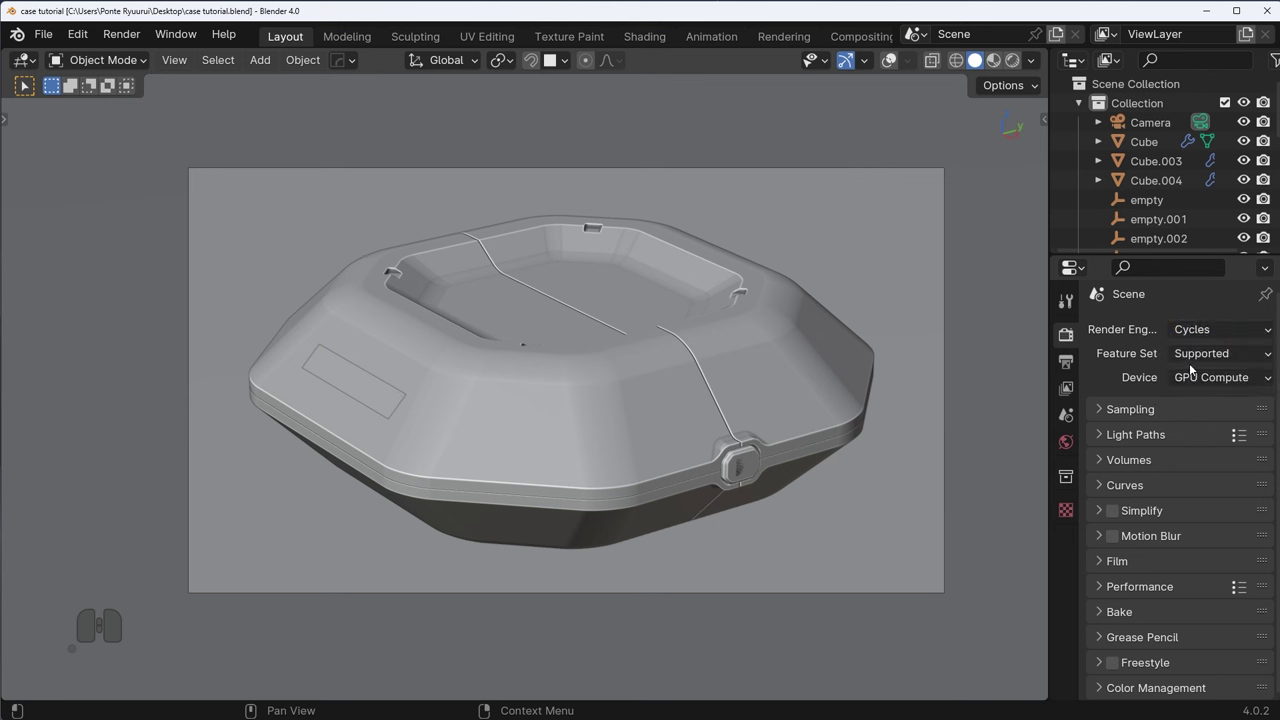
left_click(1205, 330)
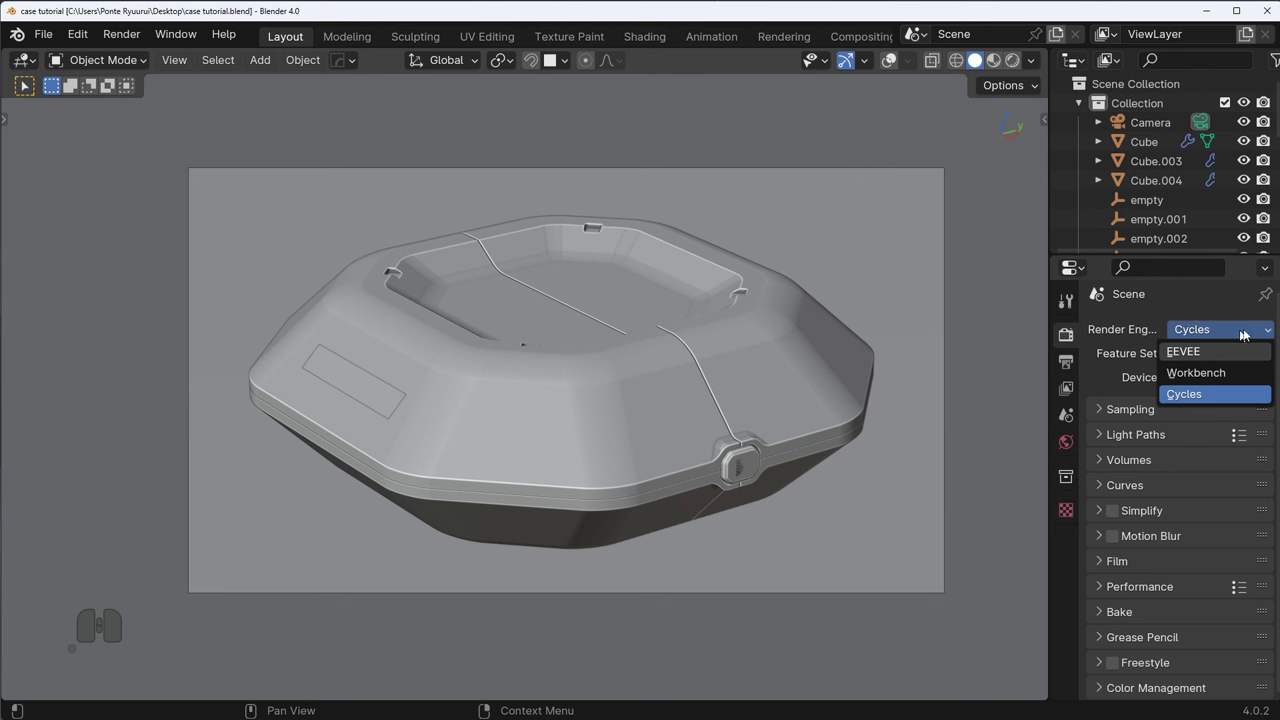
left_click(1206, 395)
left_click(1200, 378)
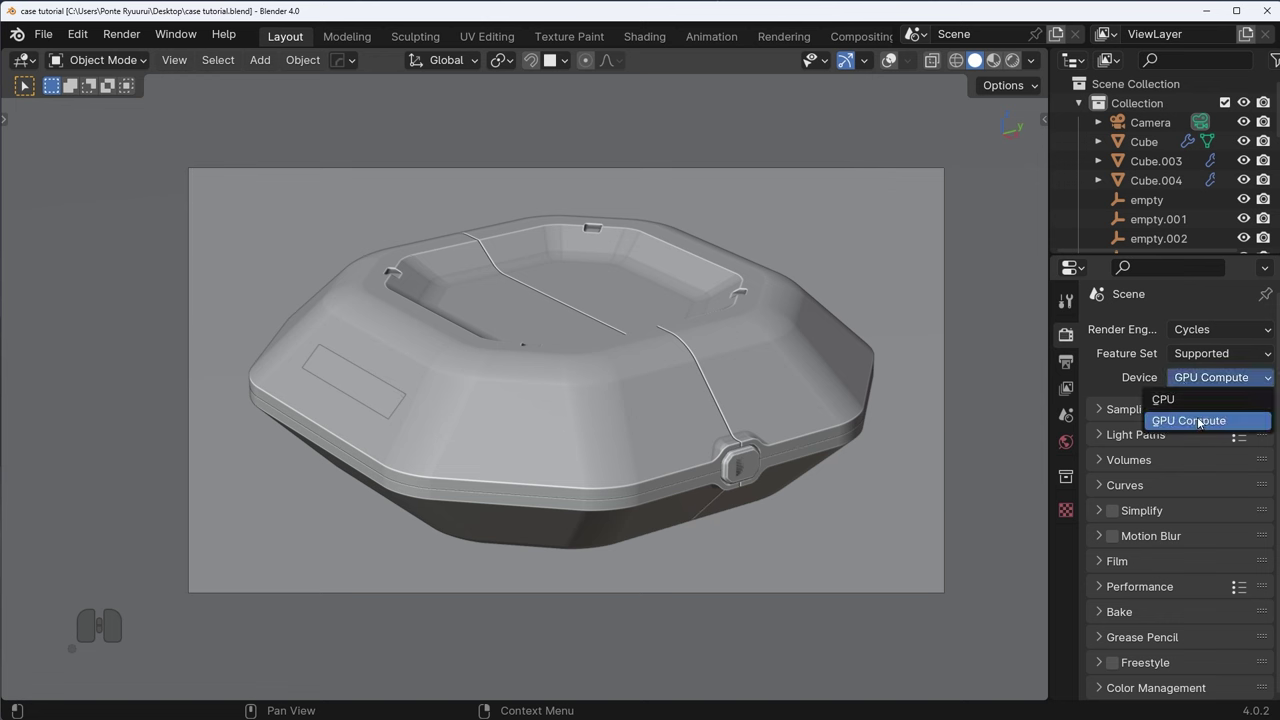
left_click(1199, 421)
- Check the Cycles render devices in the system preferences, and close the preferences
left_click(78, 34)
left_click(126, 280)
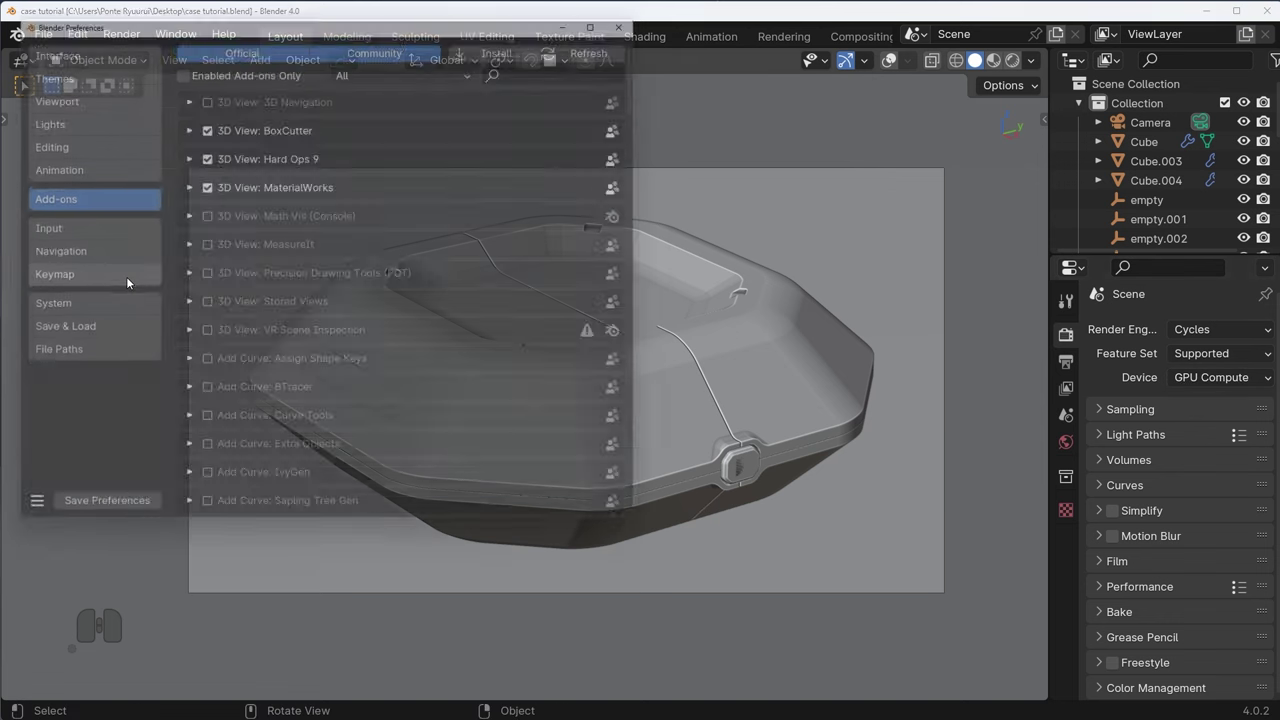
left_click(82, 307)
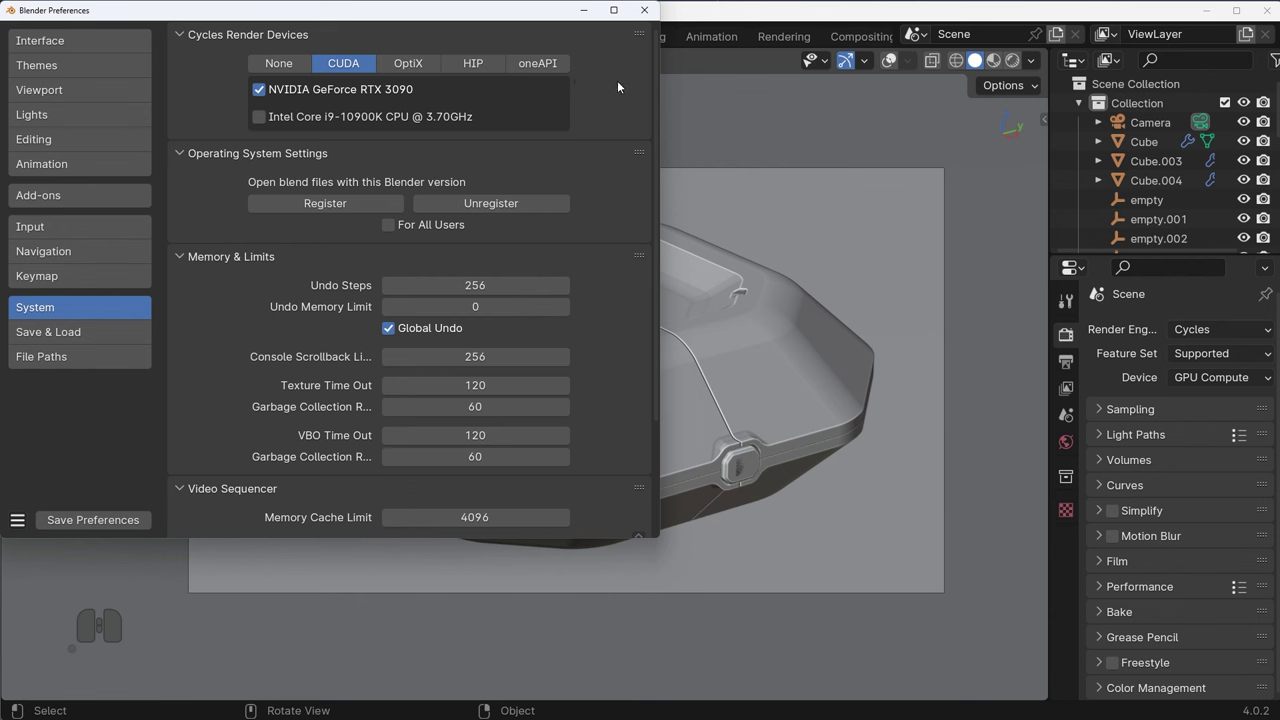
left_click(646, 10)
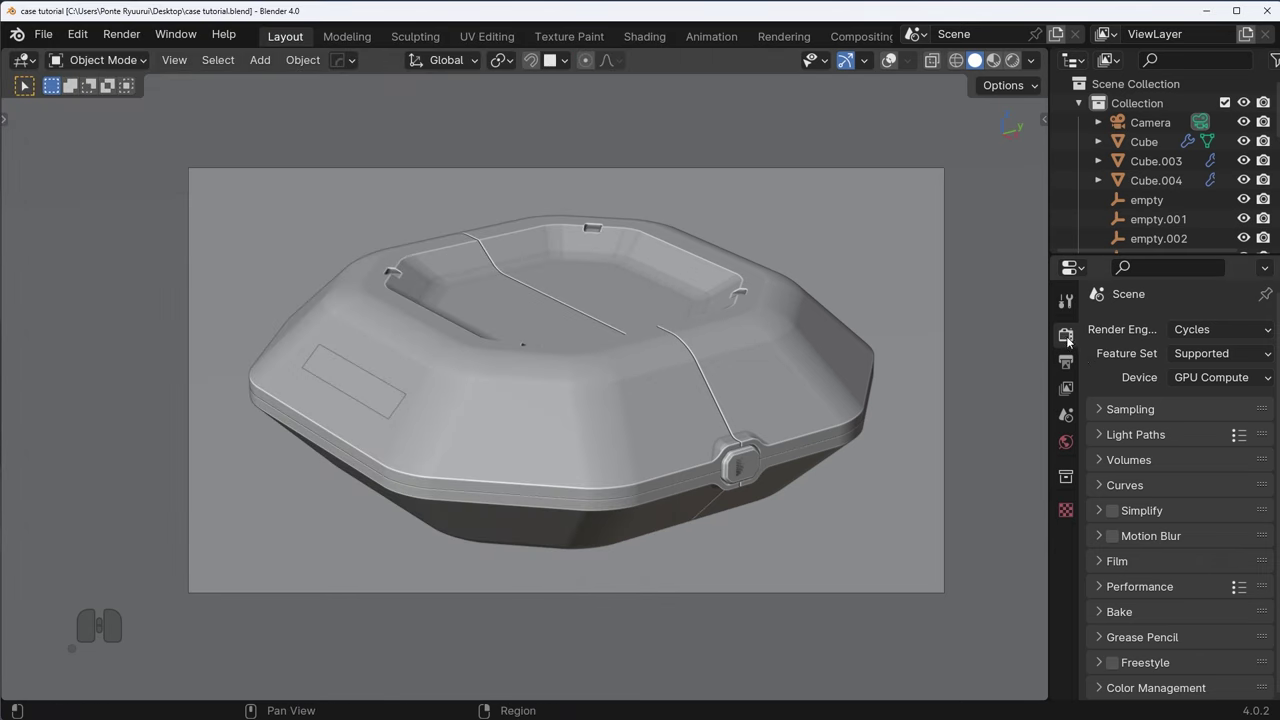
- Review the Cycles sampling settings and render the still image from the camera
left_click(1127, 416)
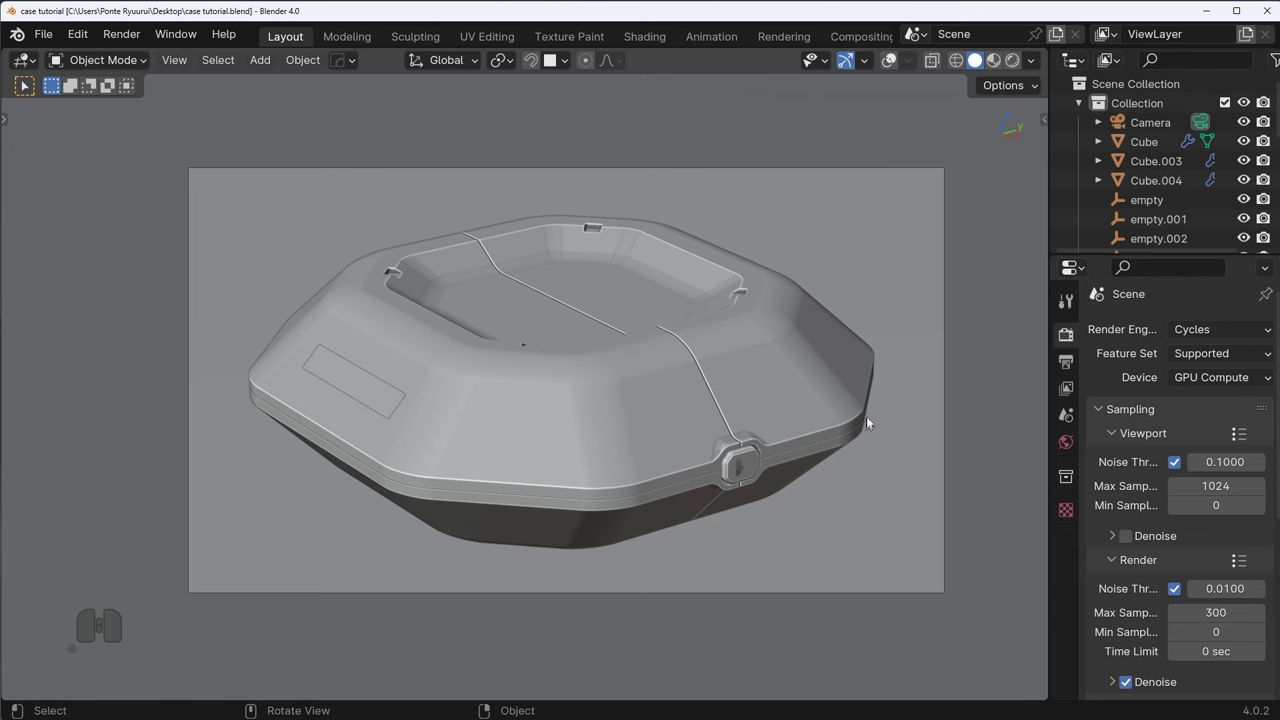
key("F12")
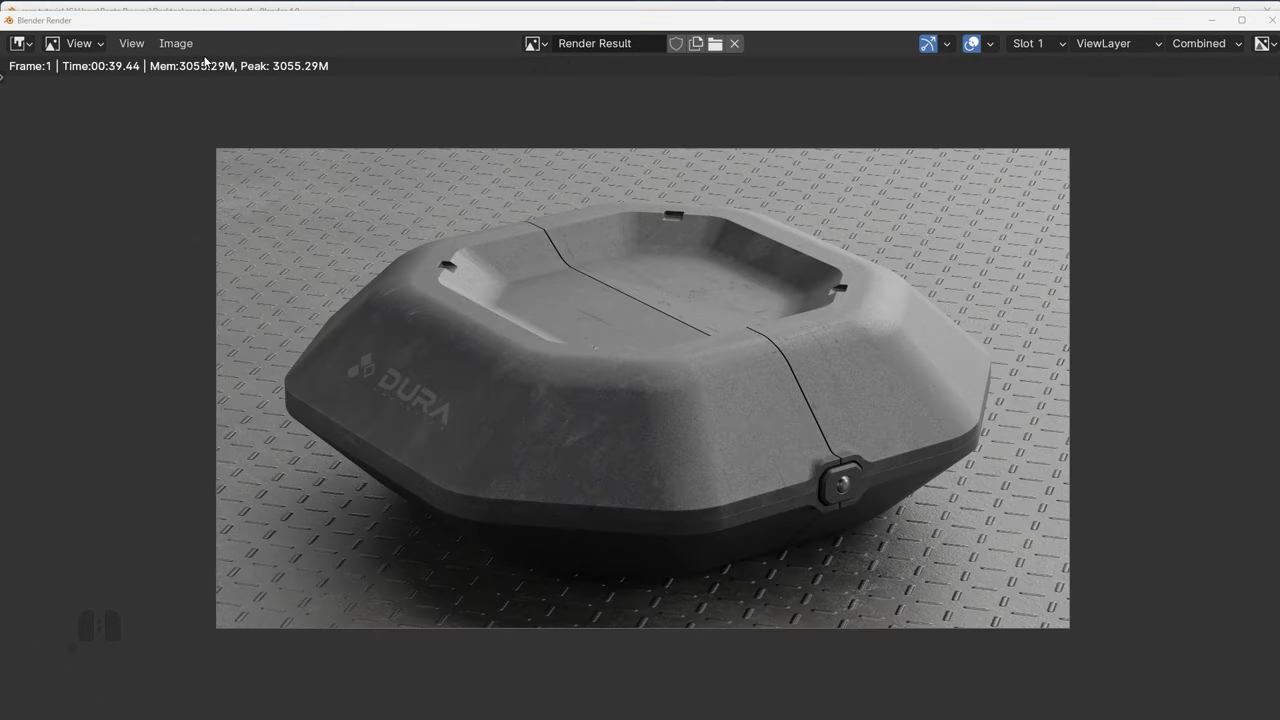
- Start saving the render result as a new image file on the Desktop and name it image
left_click(176, 43)
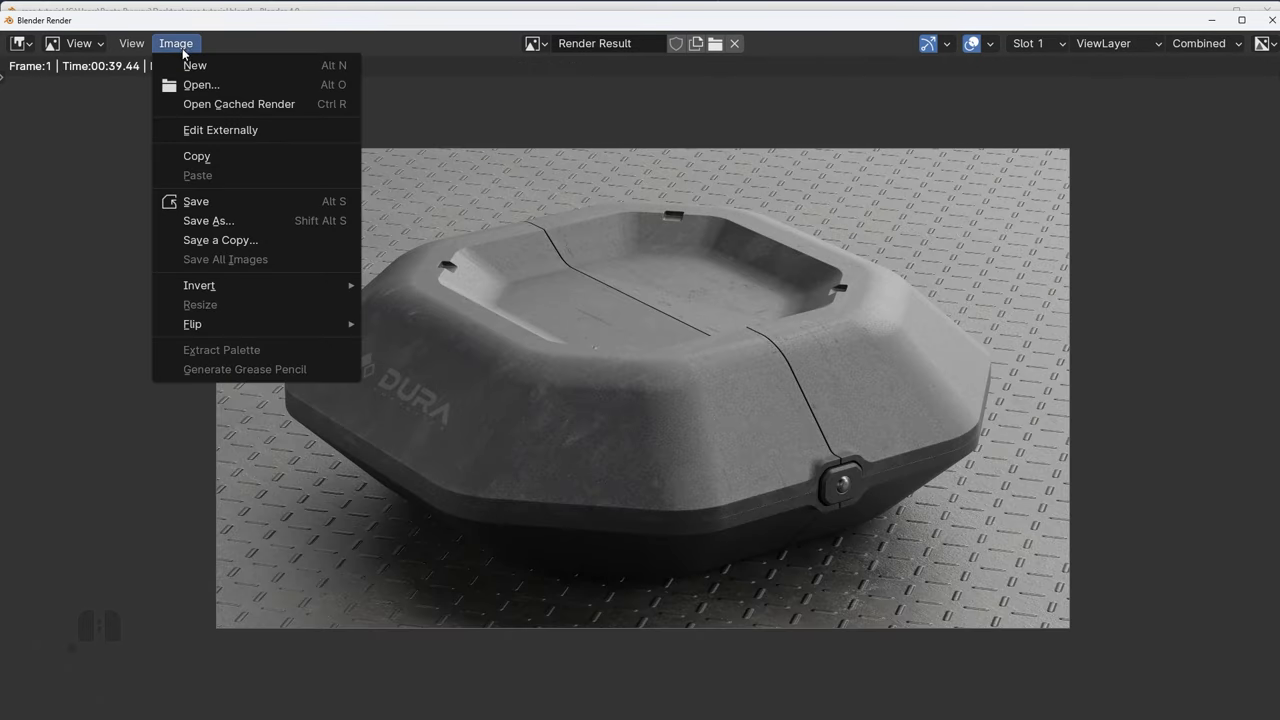
left_click(225, 218)
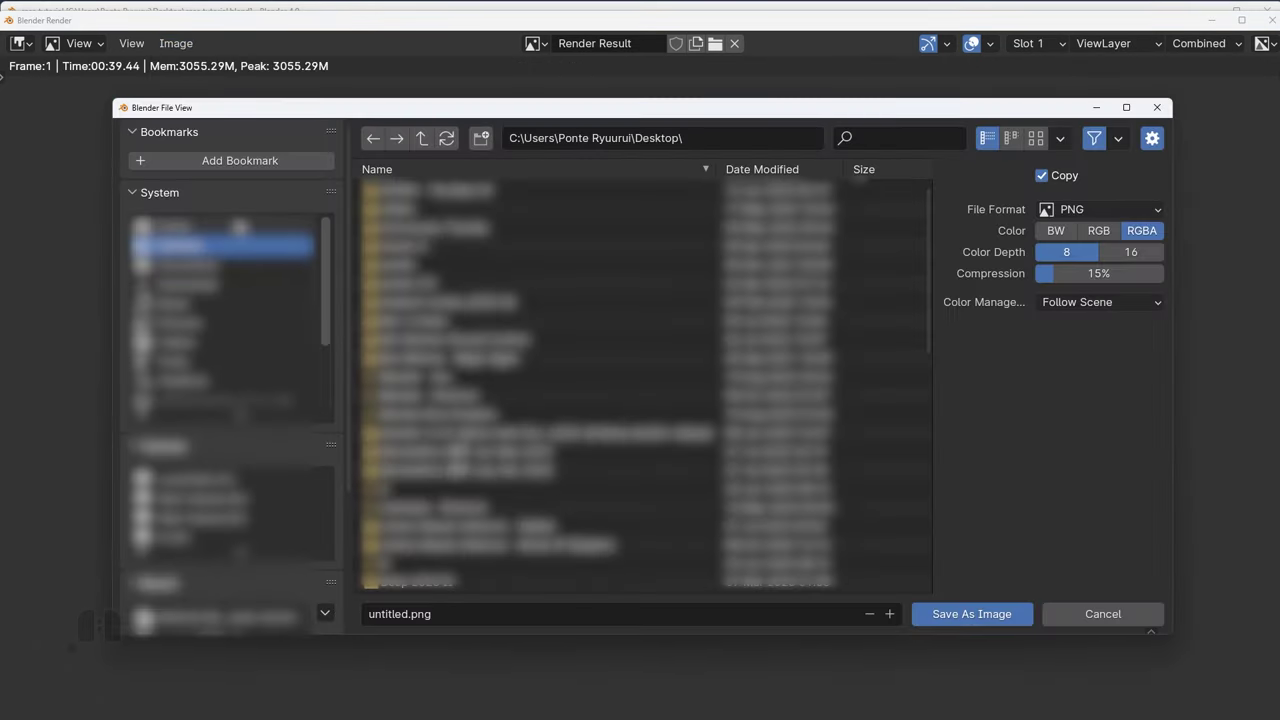
left_click(410, 614)
double_click(404, 614)
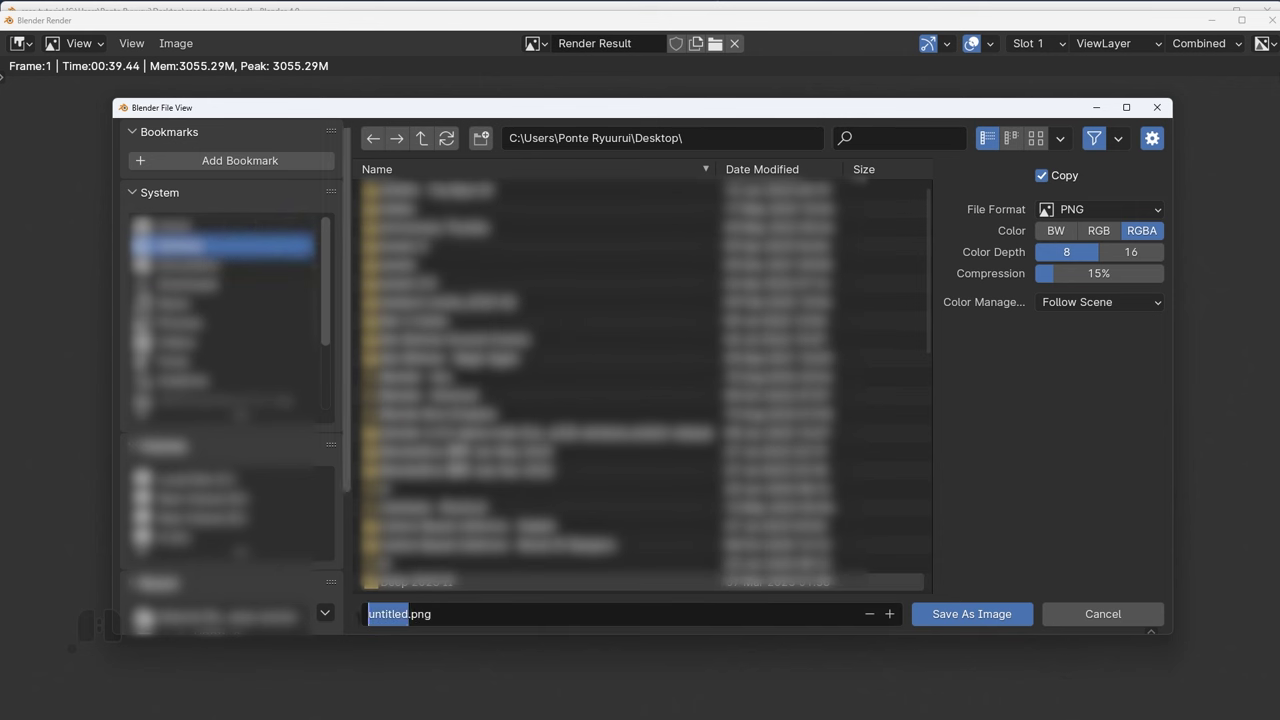
type("image")
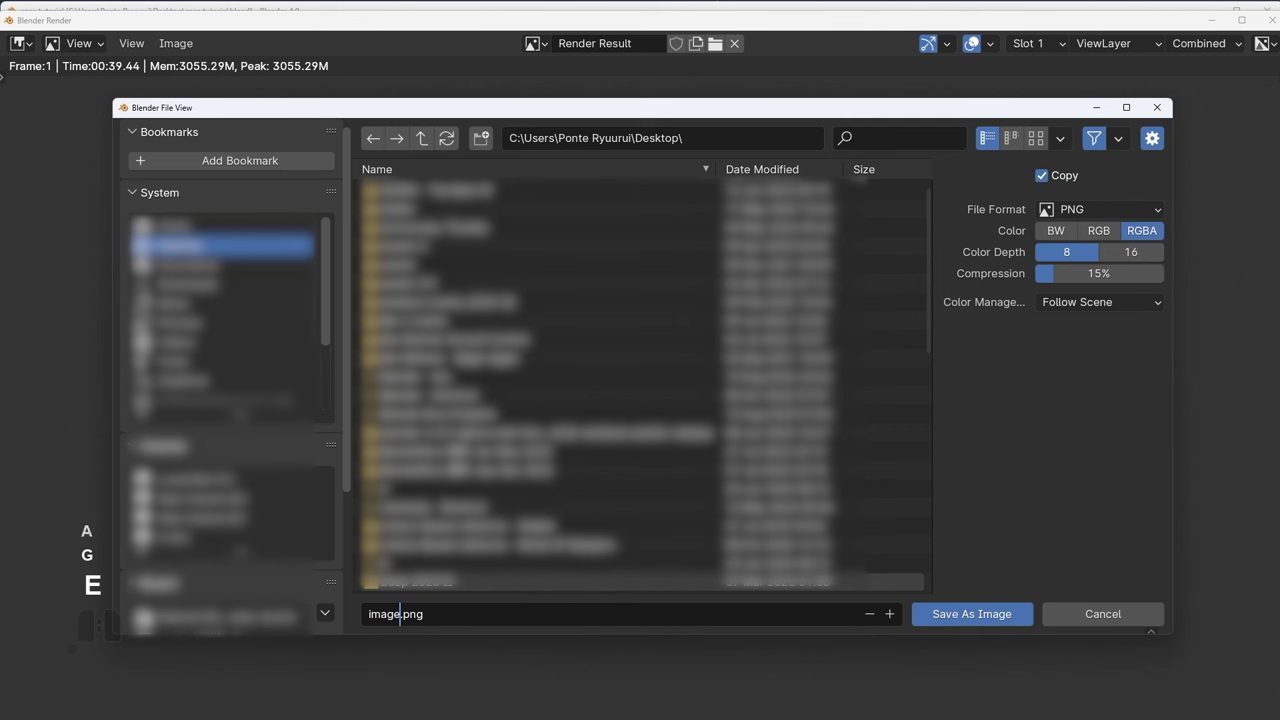
- Set the file format to TIFF with a color depth of 16 and save the image
left_click(1092, 208)
left_click(1043, 369)
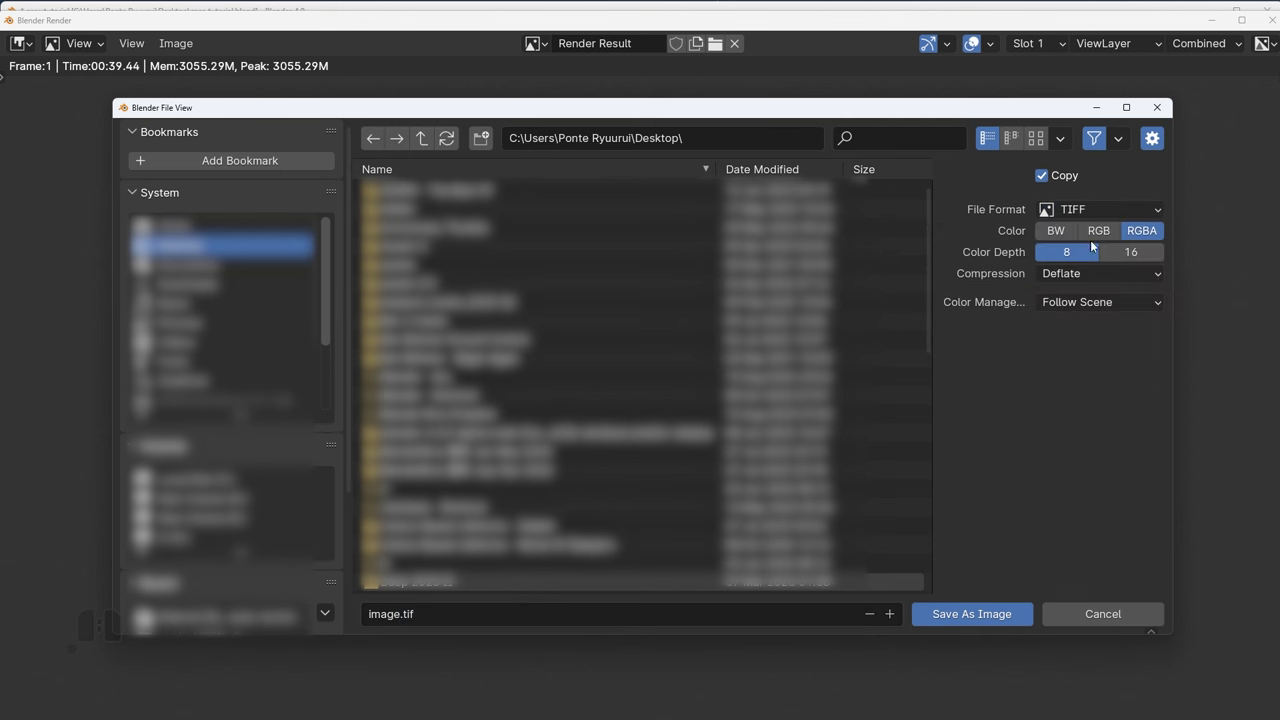
left_click(1124, 253)
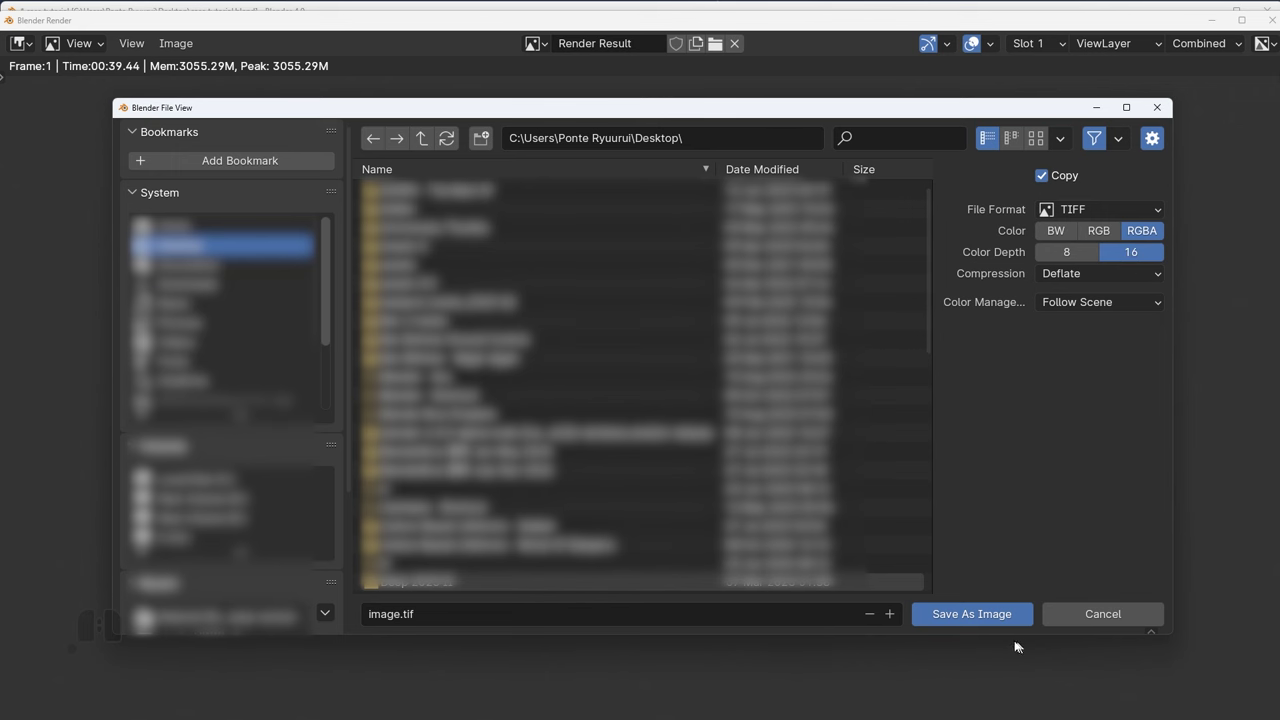
left_click(993, 618)
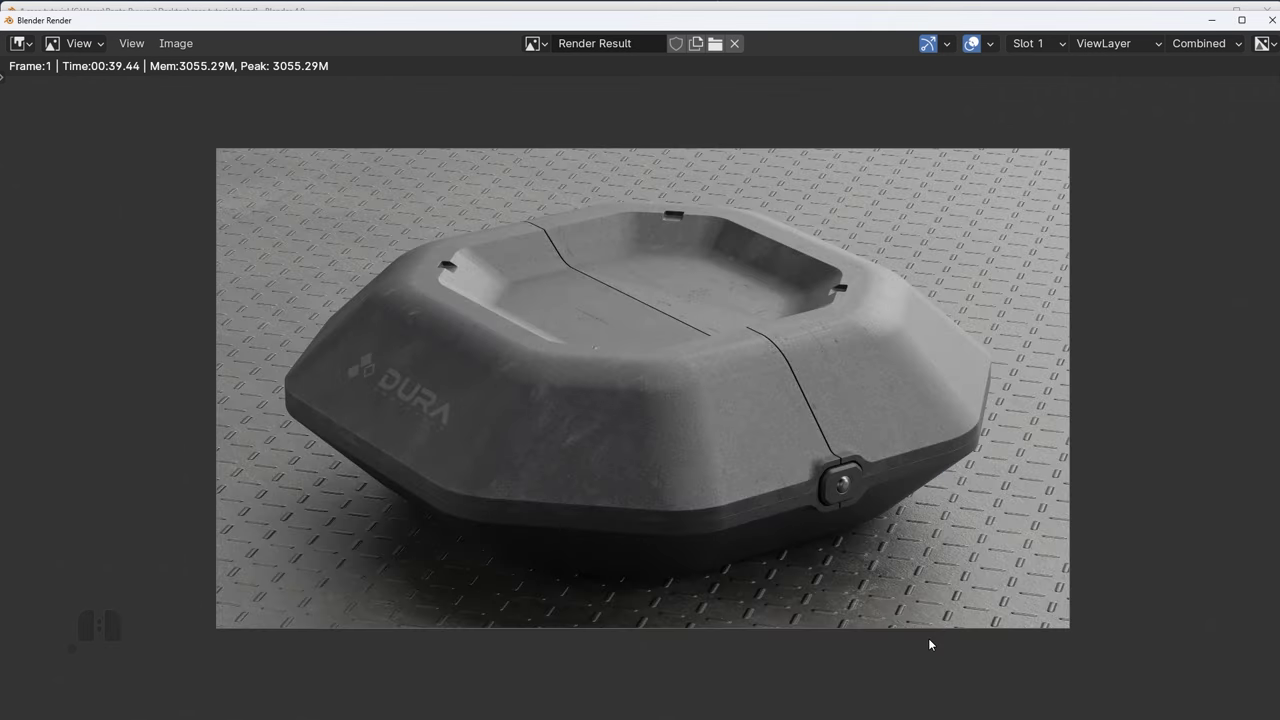